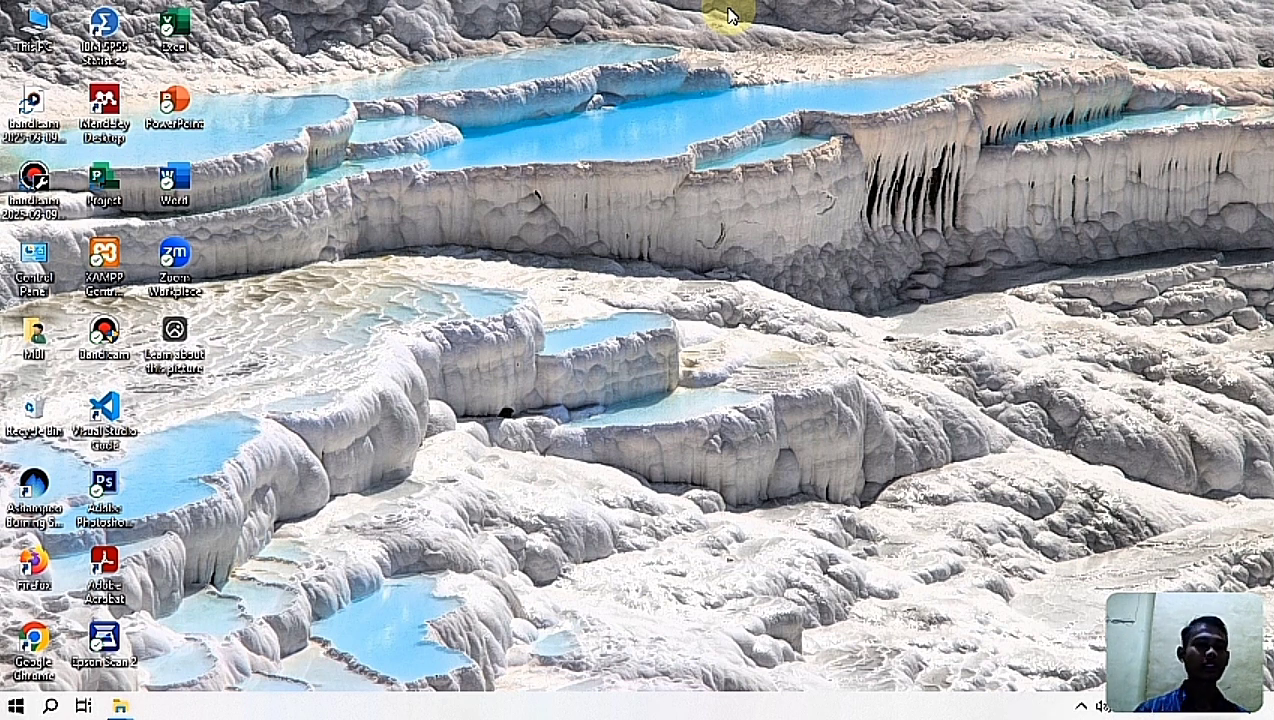
Step: Start Microsoft Project with a blank project and close the open Desktop folder window
double_click(118, 186)
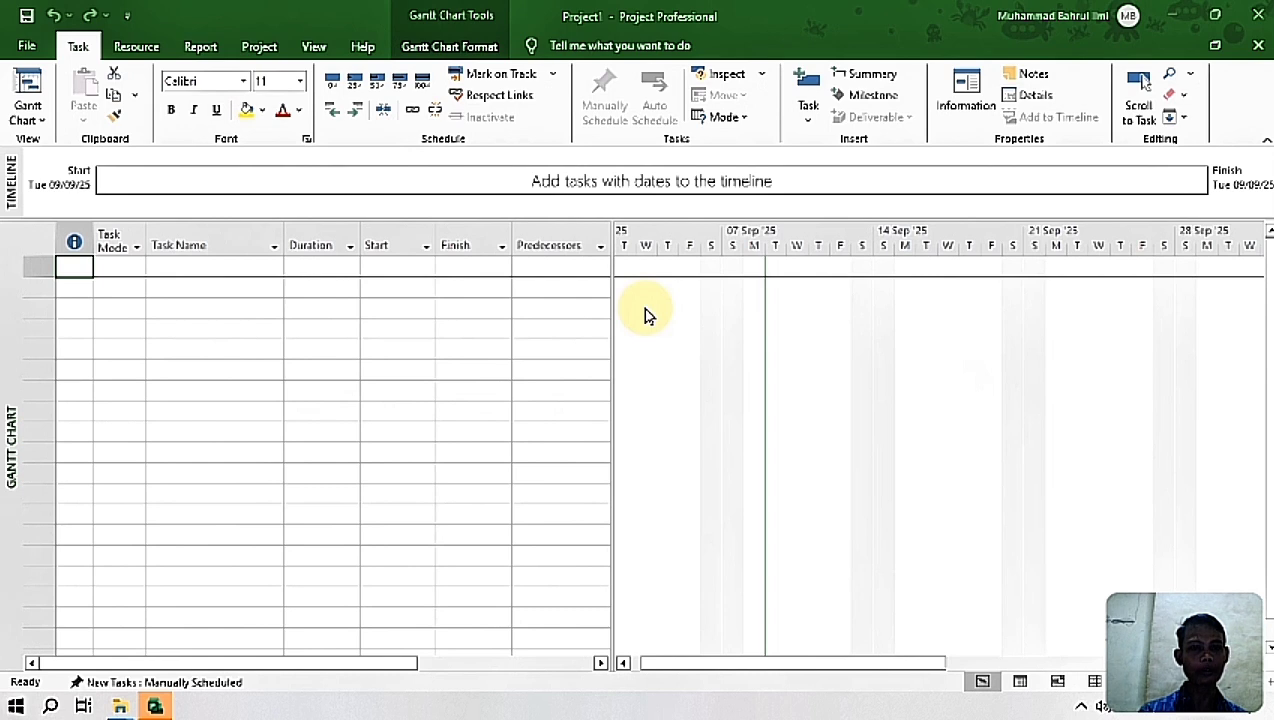
key(alt+Tab)
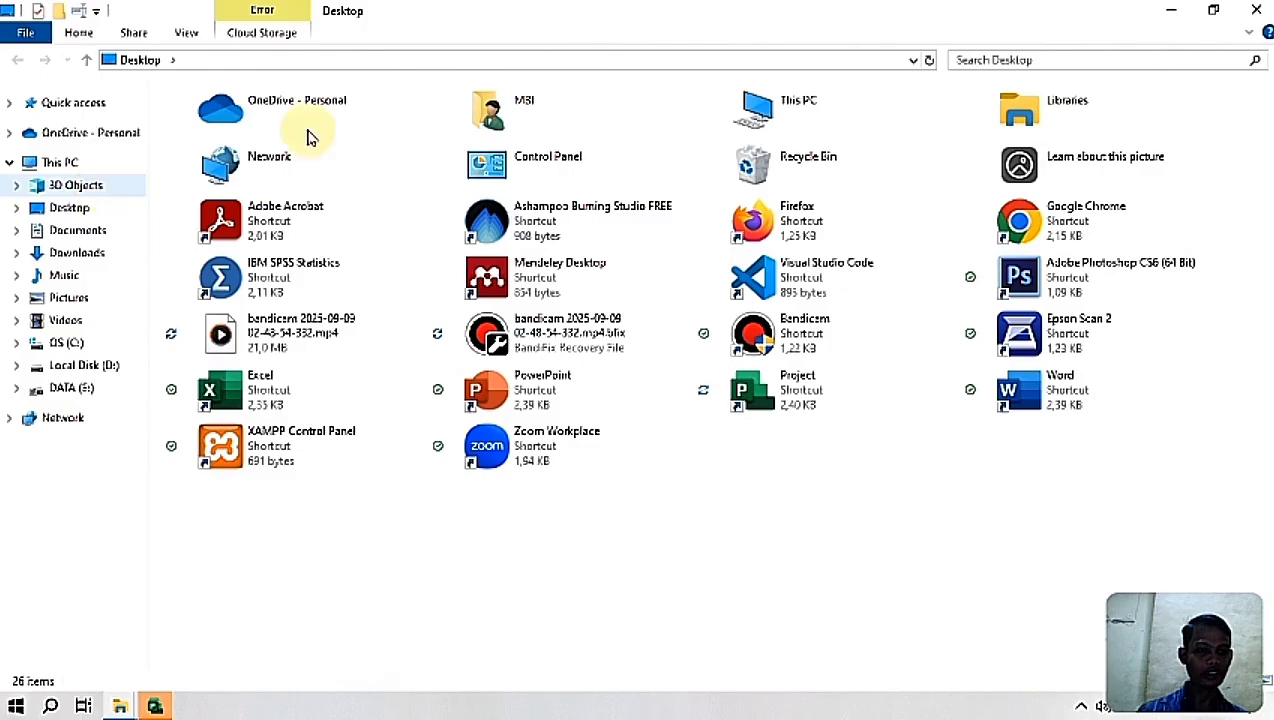
click(1256, 10)
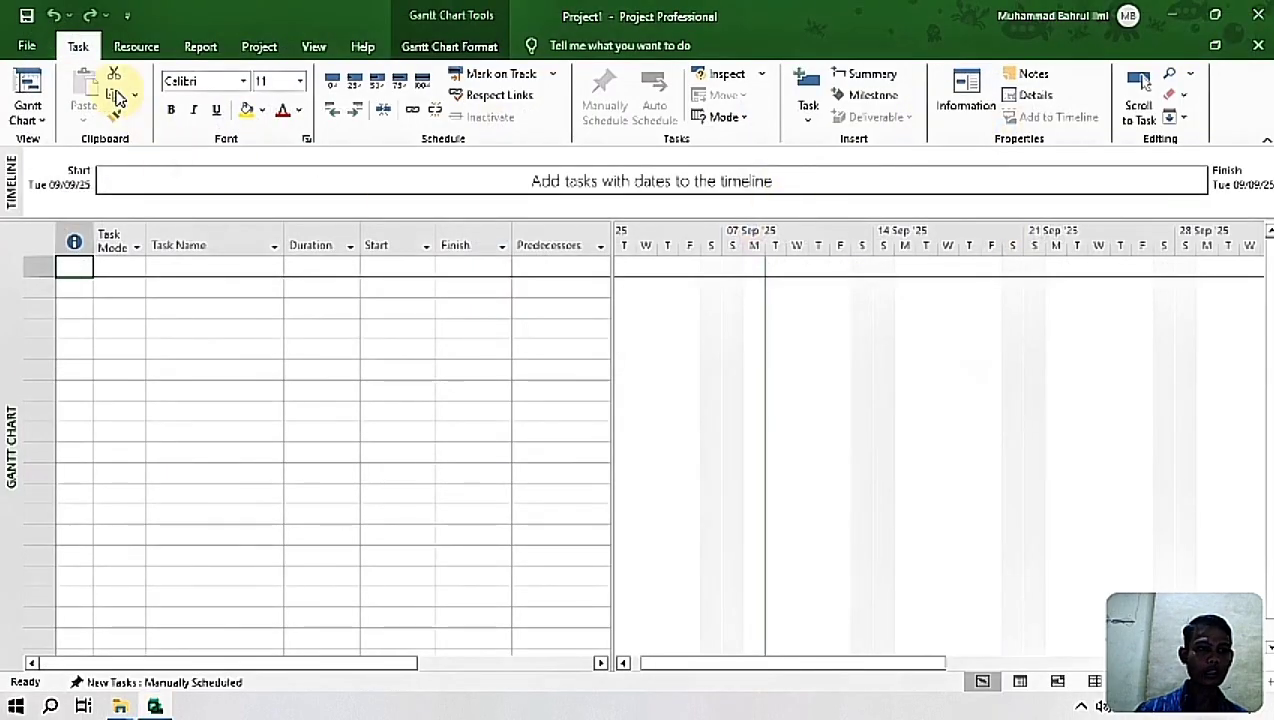
Step: Save the blank project as Latihan Project1.mpp in the 3D Objects folder on this PC
click(28, 18)
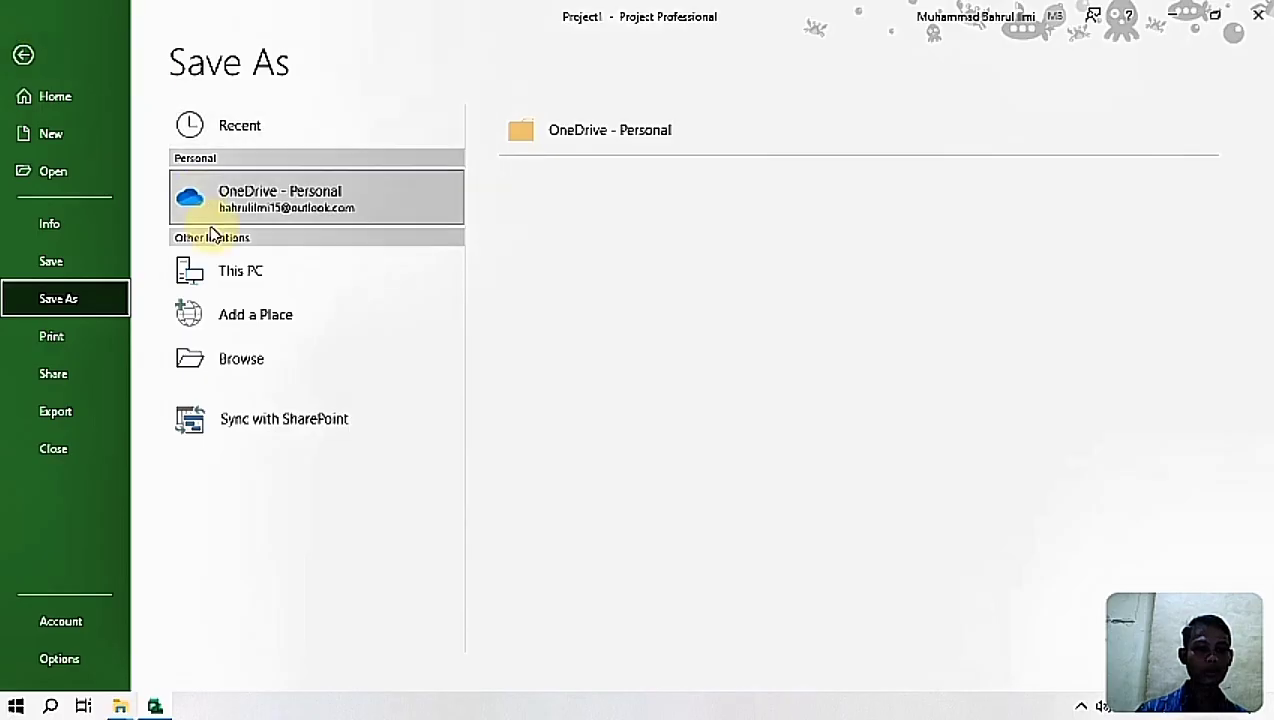
click(260, 283)
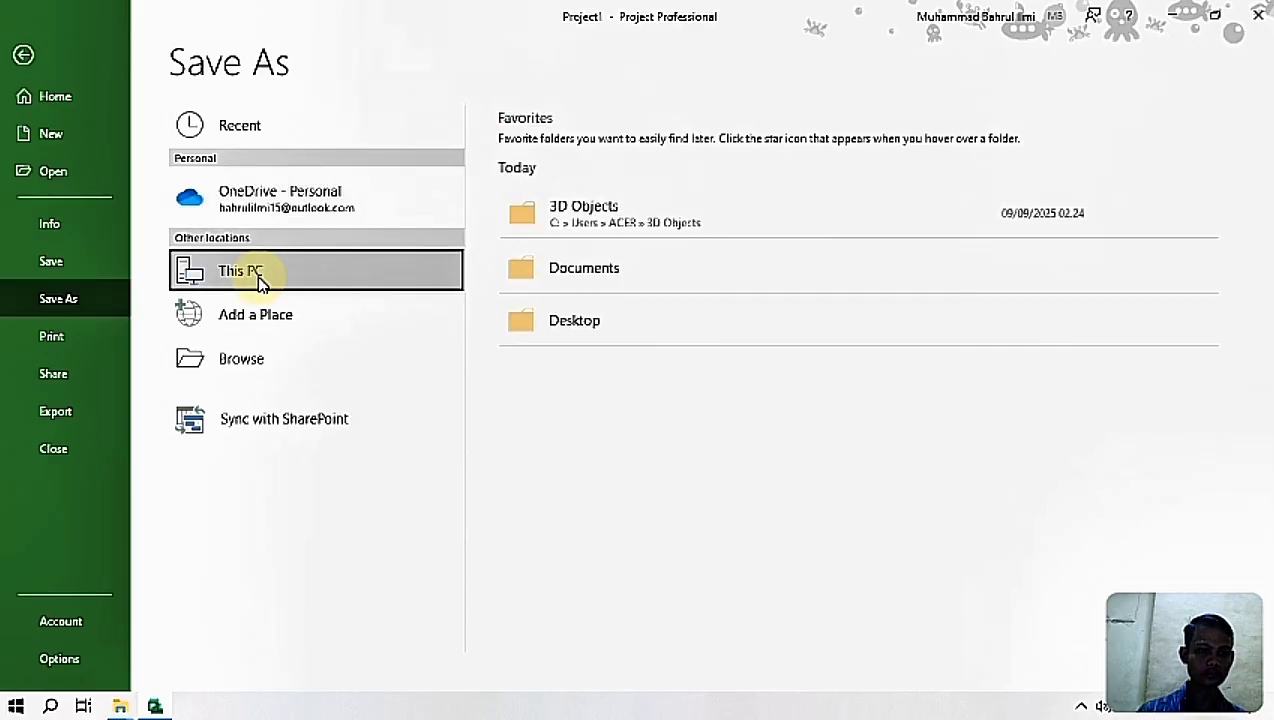
click(258, 278)
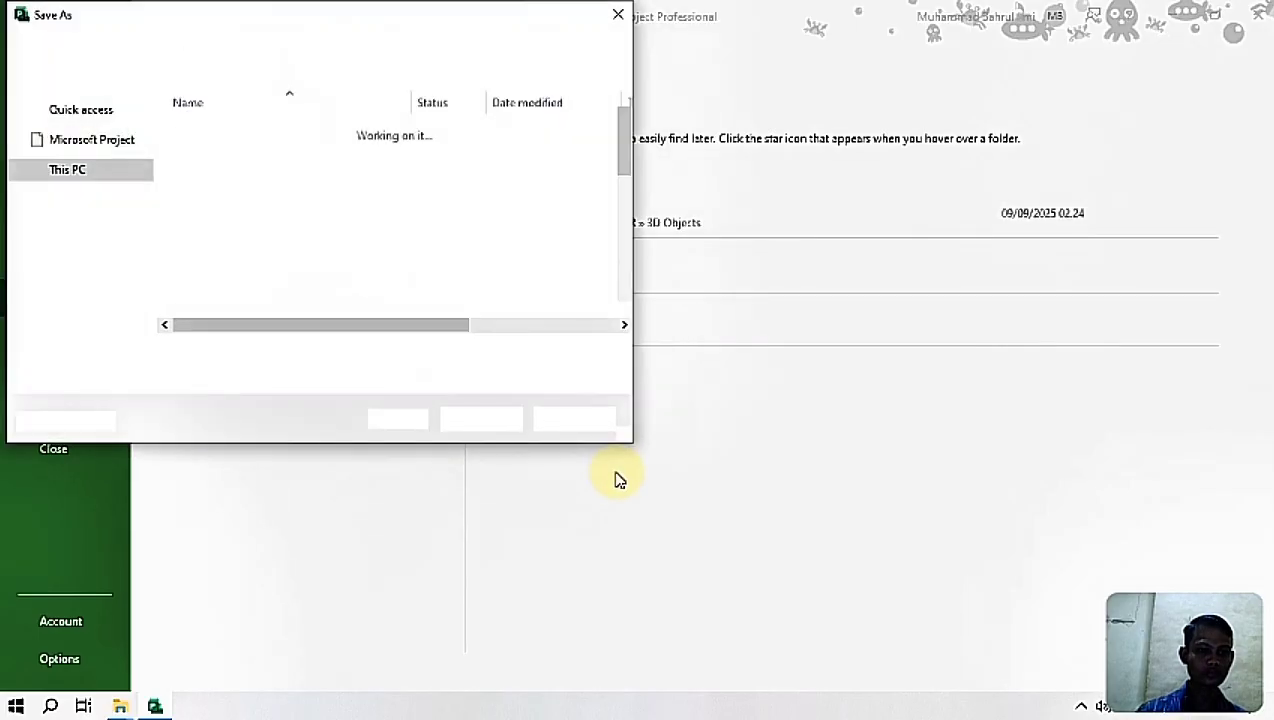
click(86, 132)
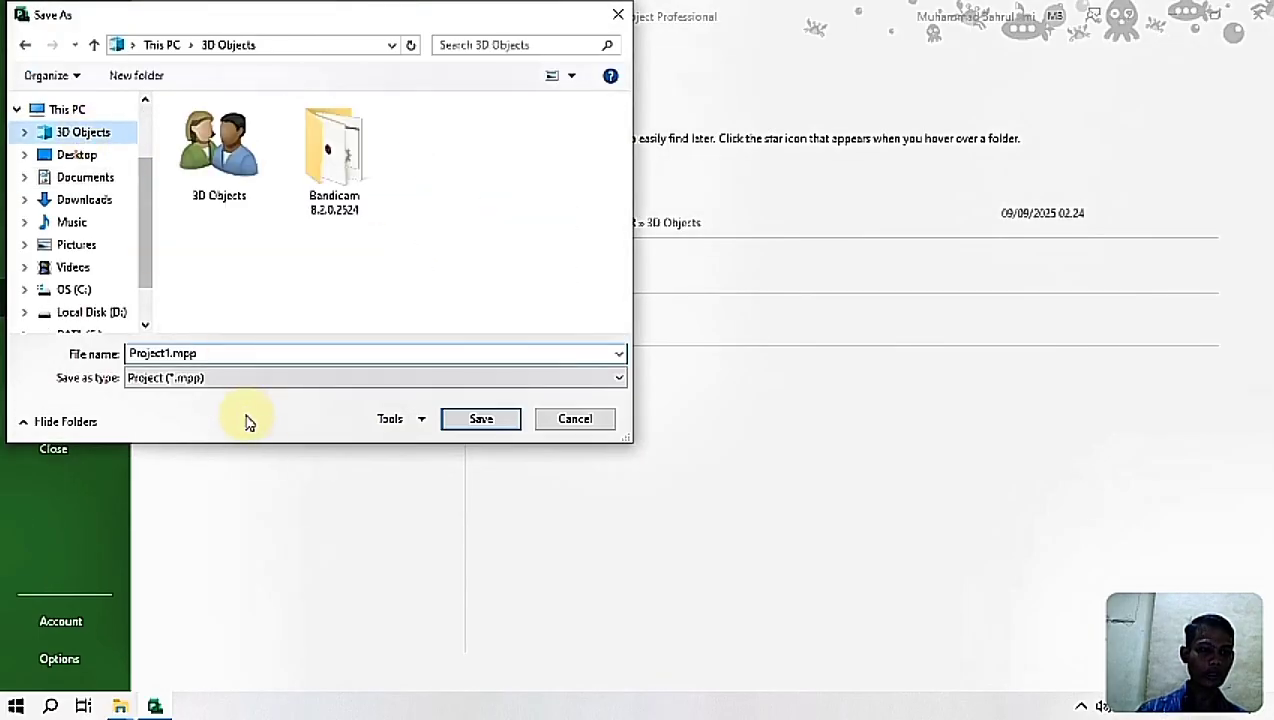
click(172, 354)
click(172, 354)
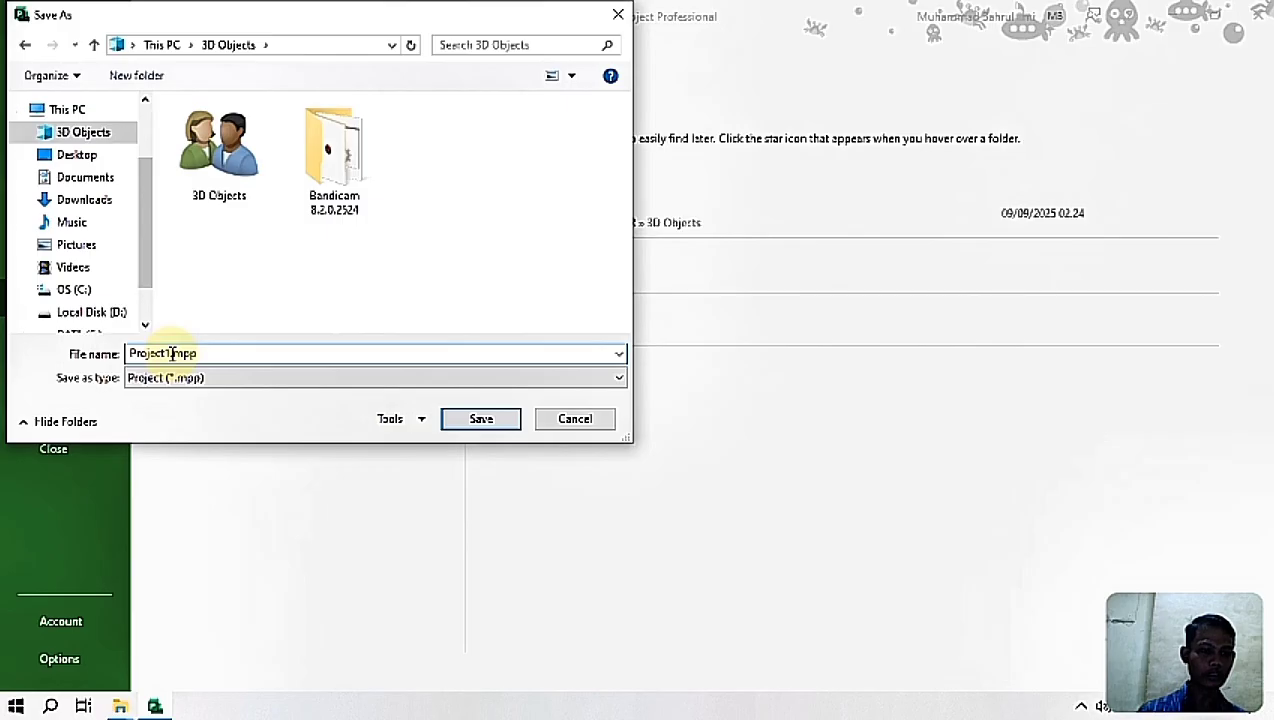
click(130, 354)
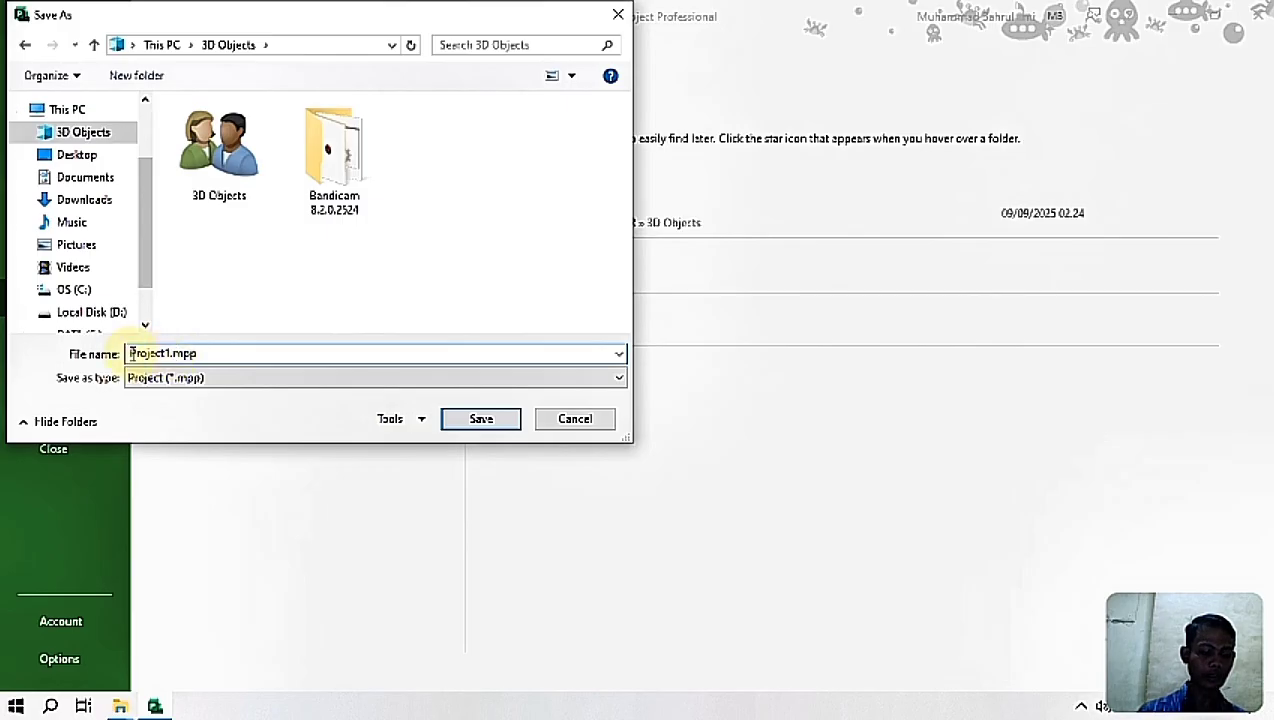
text(Latih)
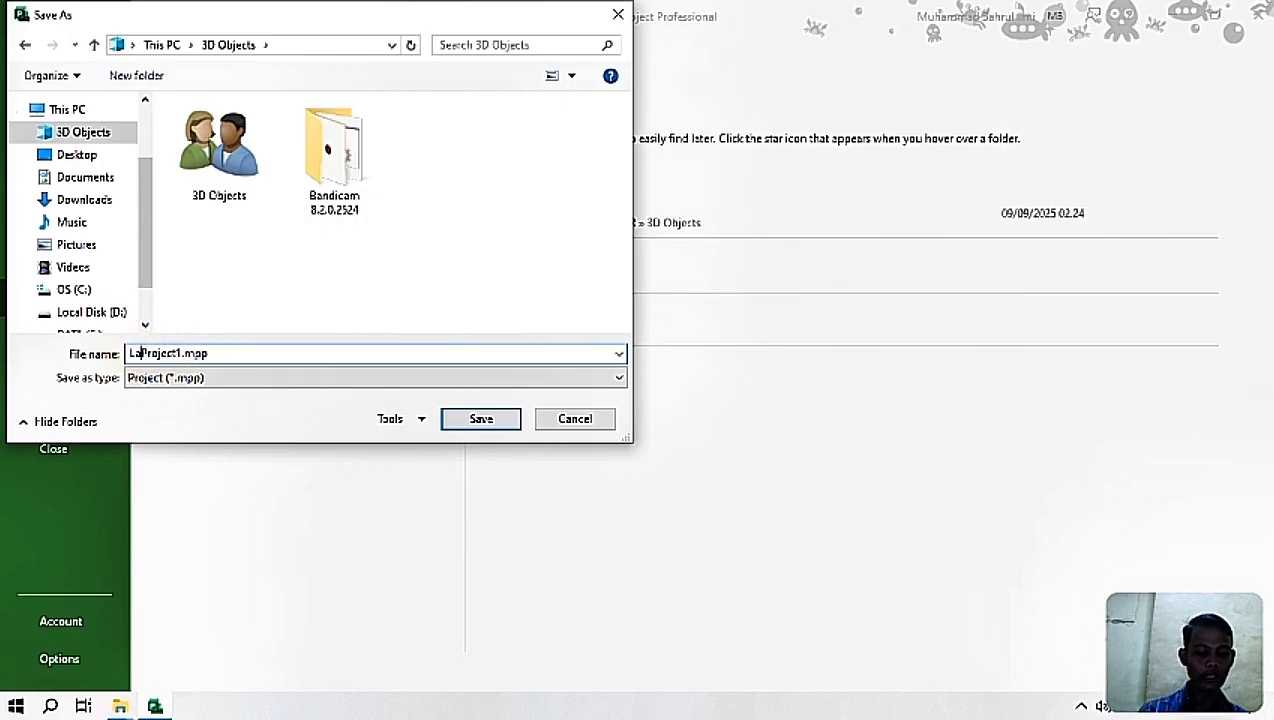
text(an)
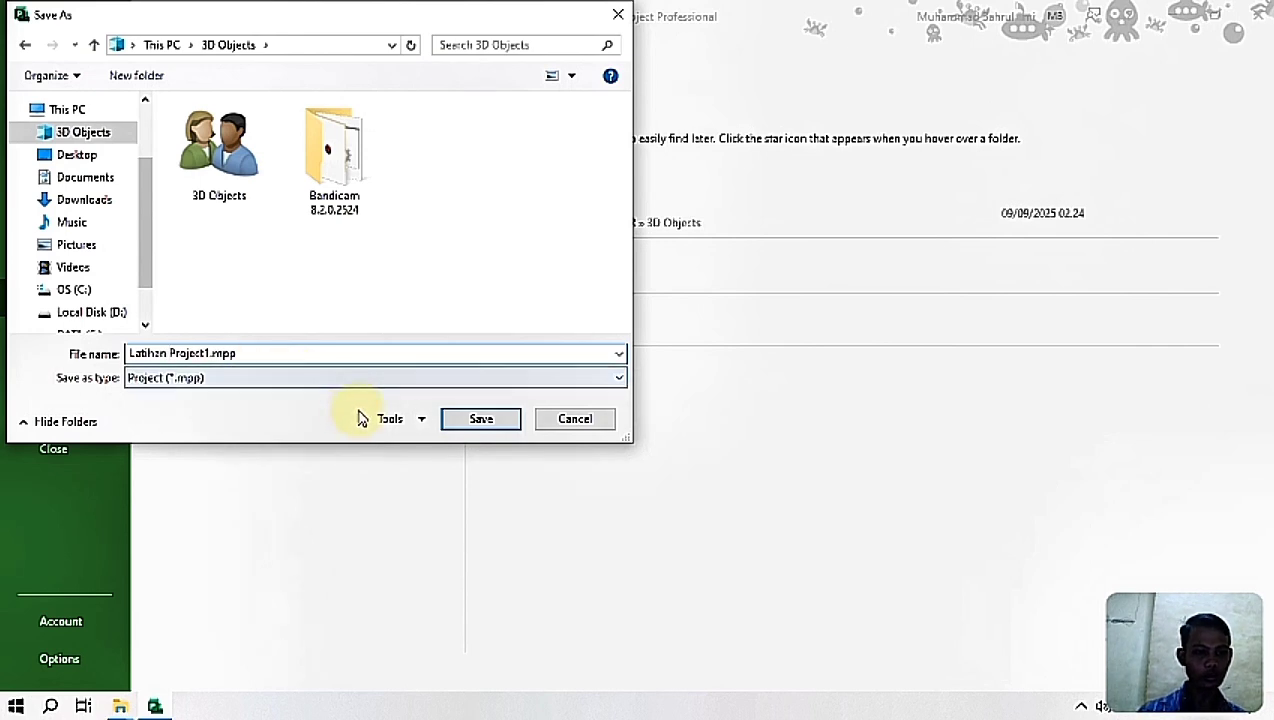
click(478, 420)
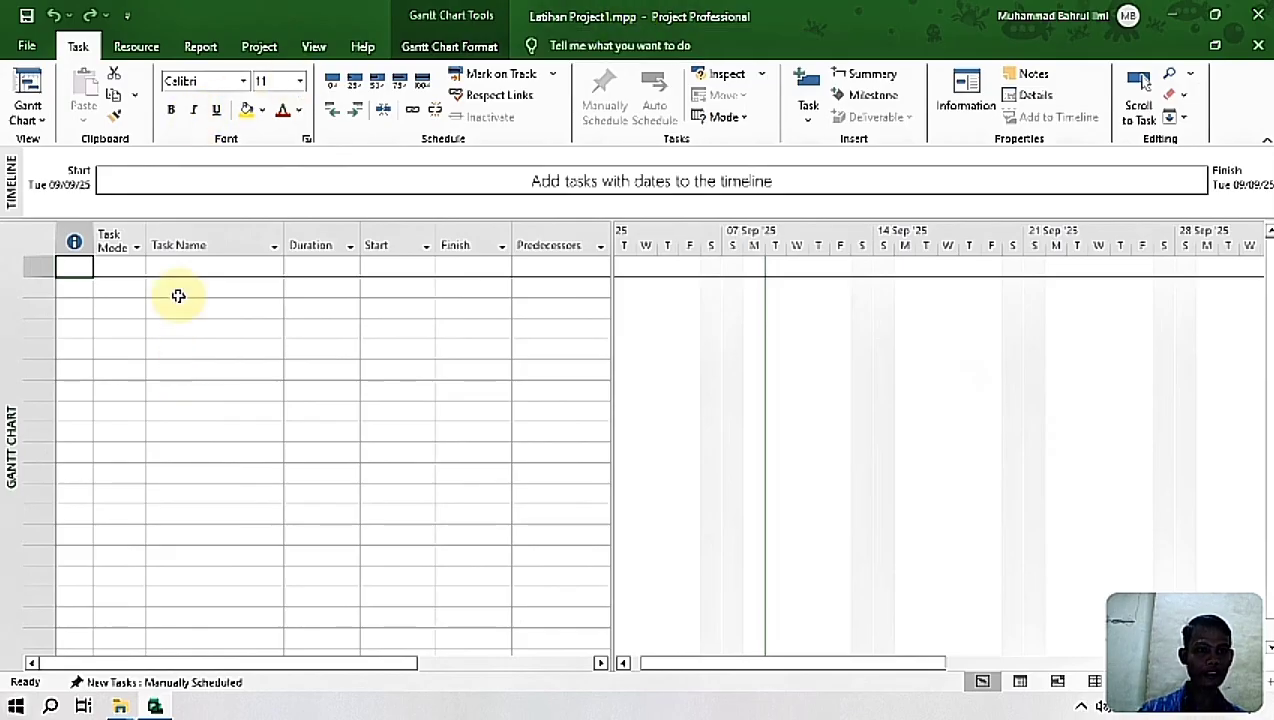
Step: Set the project's start date to Monday 08/09/2025 in the project information
click(276, 50)
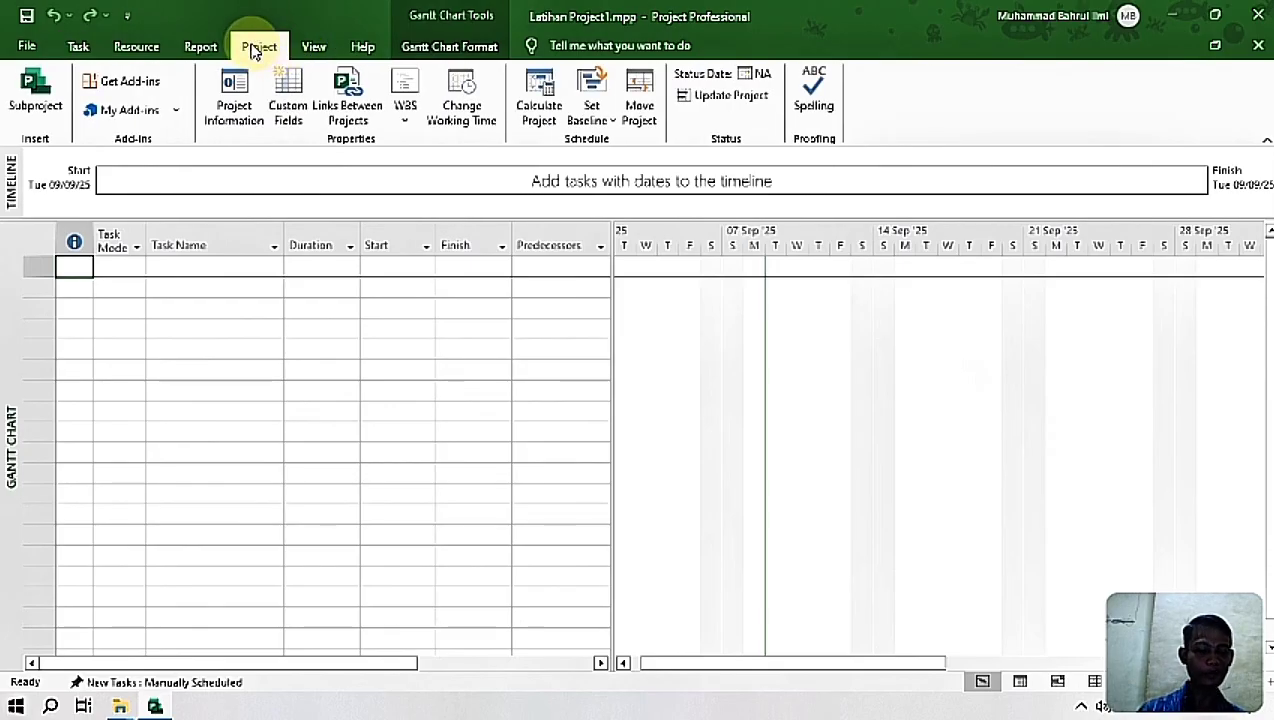
click(253, 103)
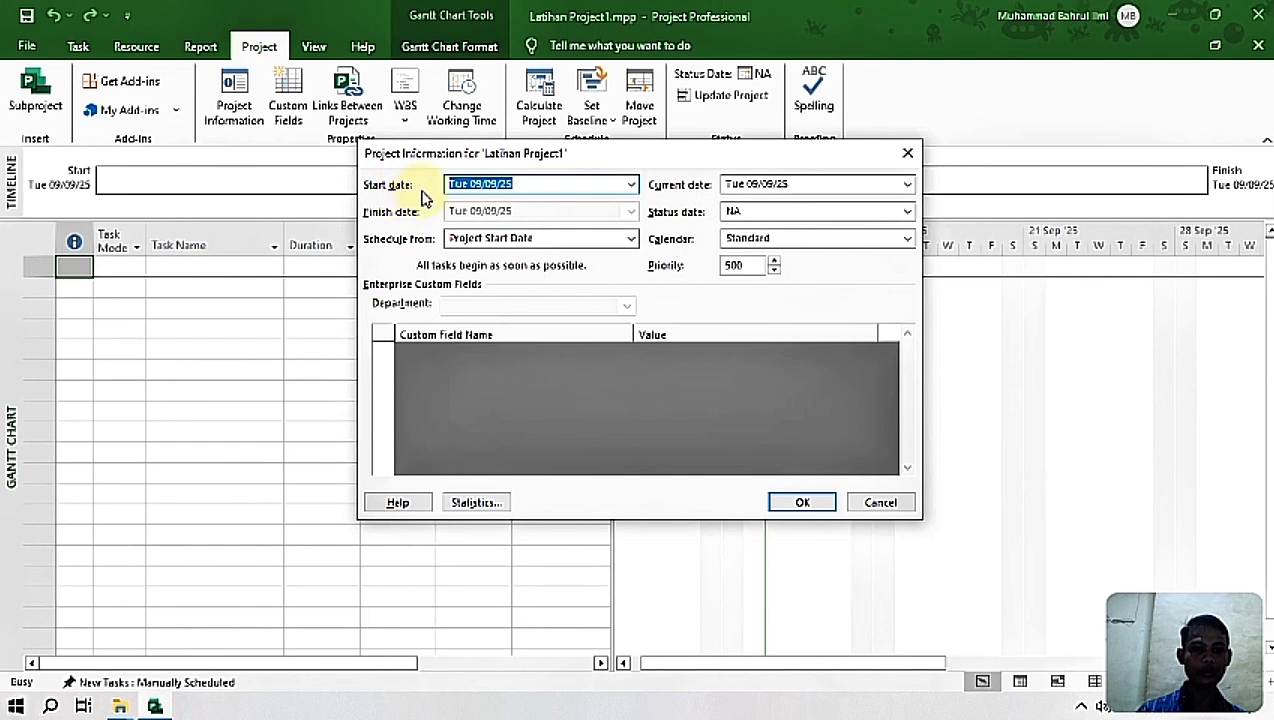
click(632, 185)
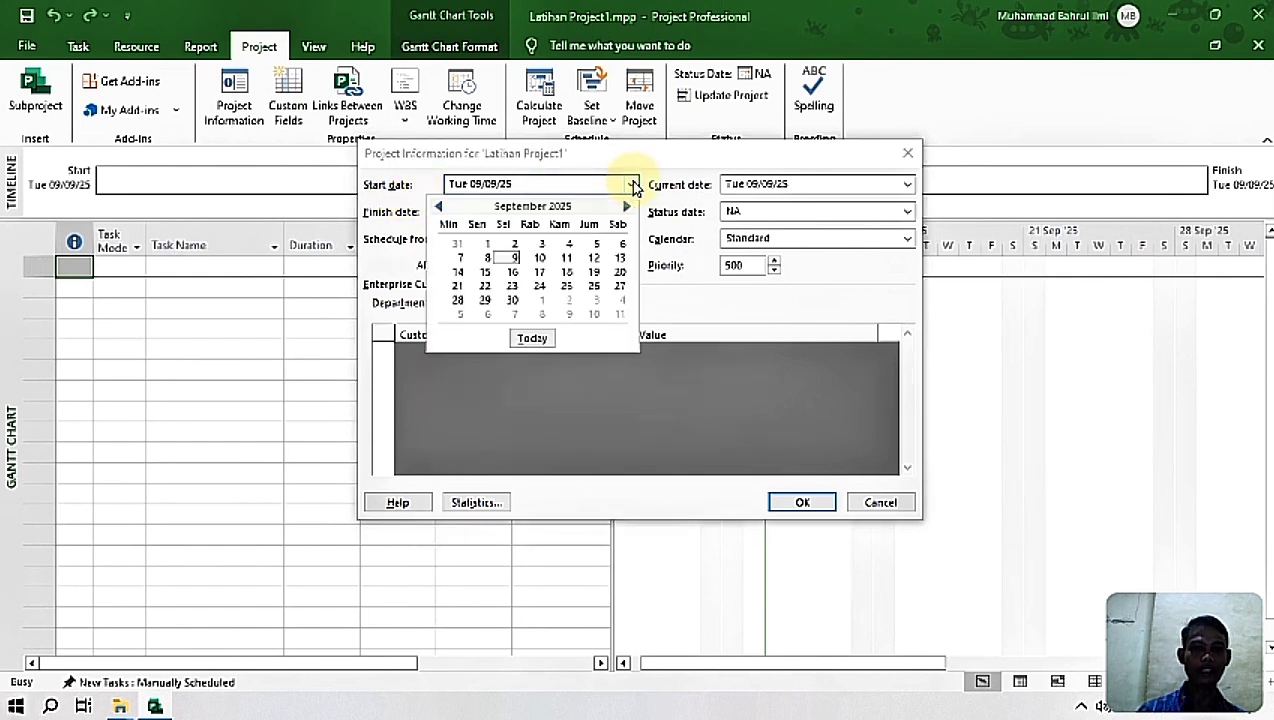
click(487, 258)
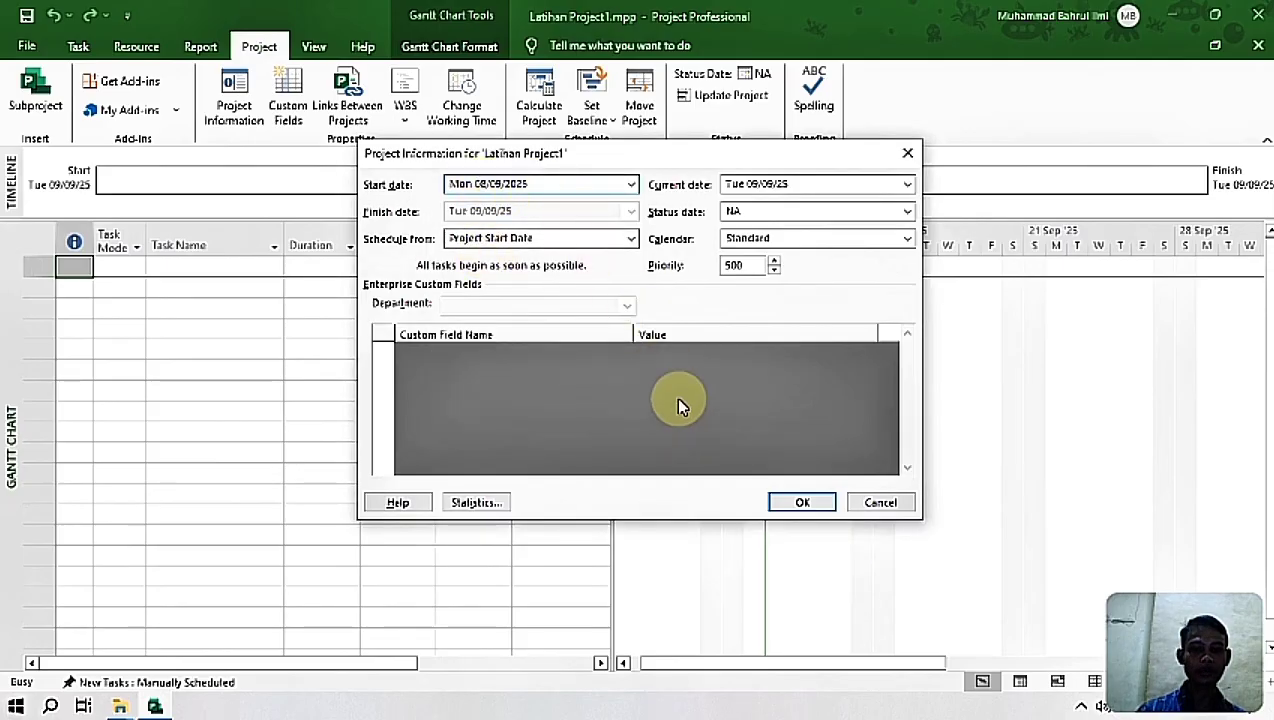
click(801, 505)
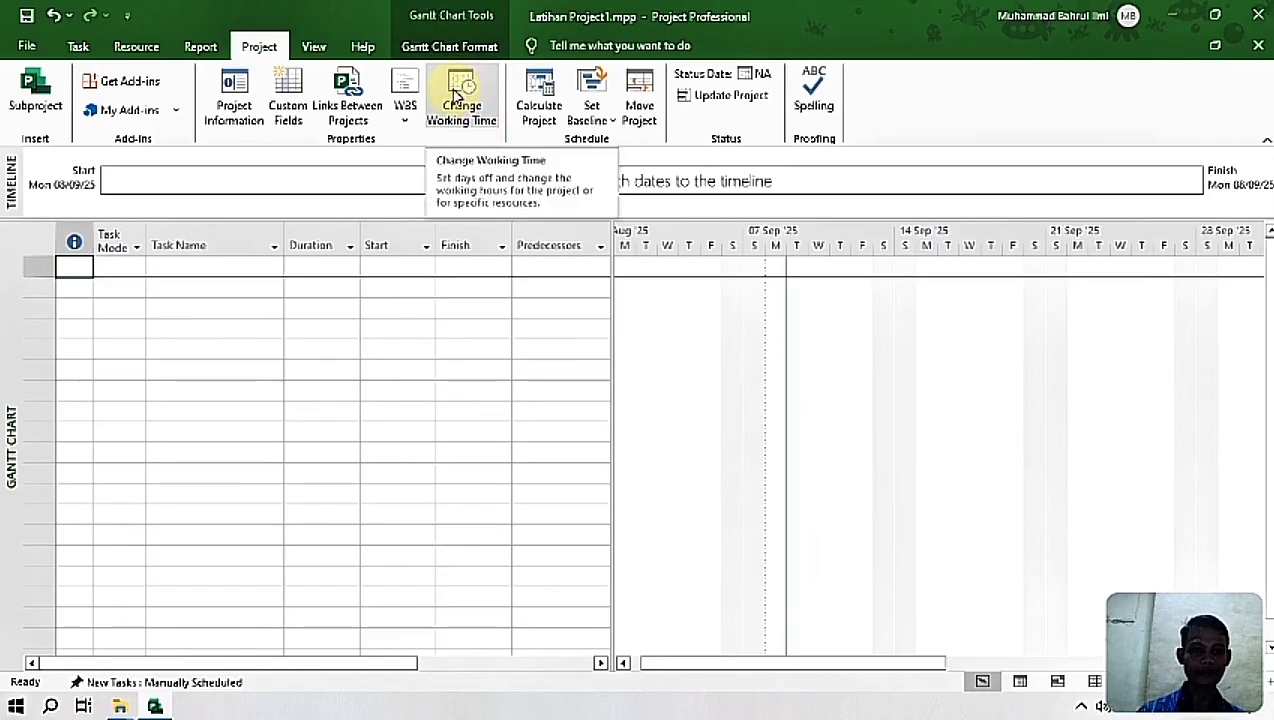
Step: Create a new base calendar named Project Pengembangan Media Pembelajaran as a copy of the Standard calendar
click(457, 97)
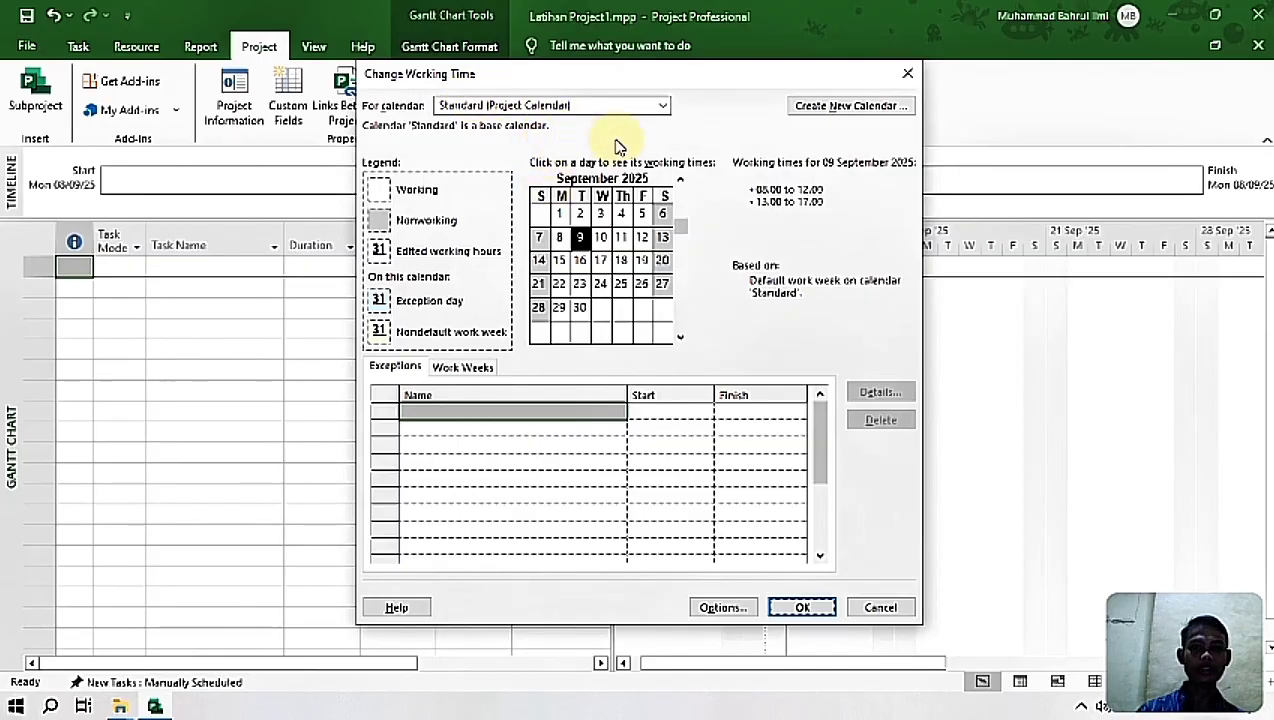
click(822, 113)
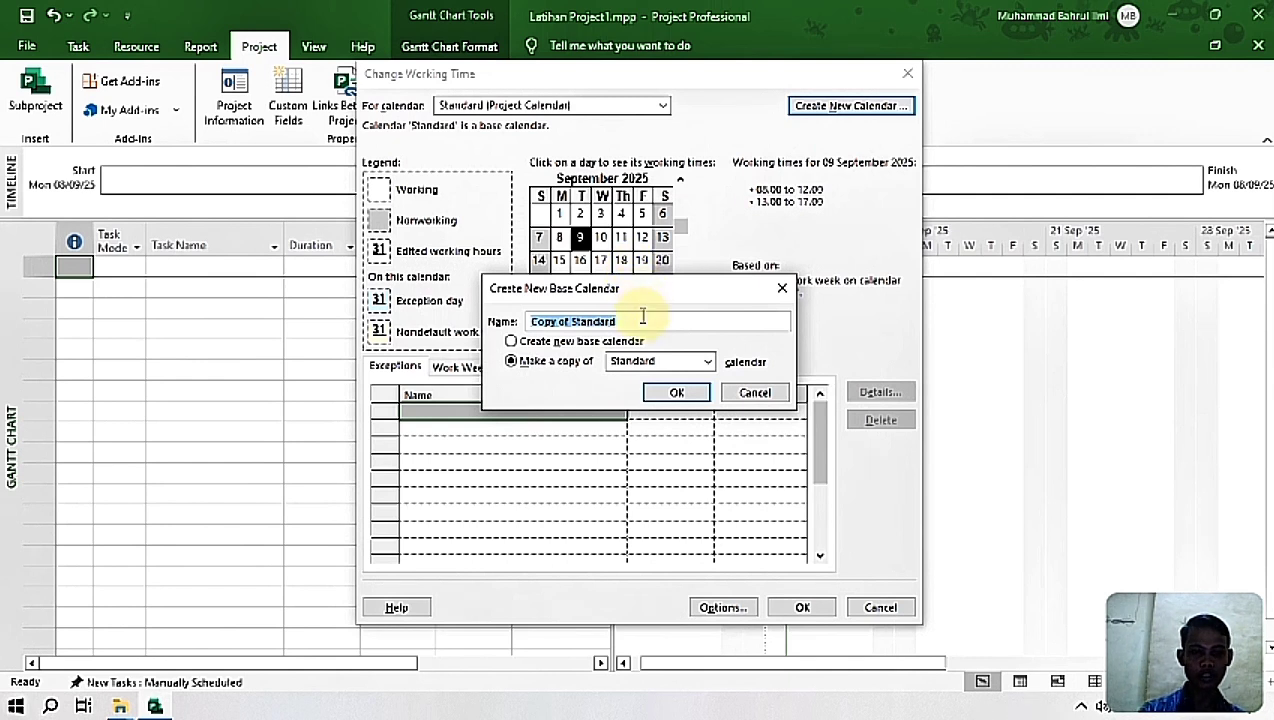
text(P)
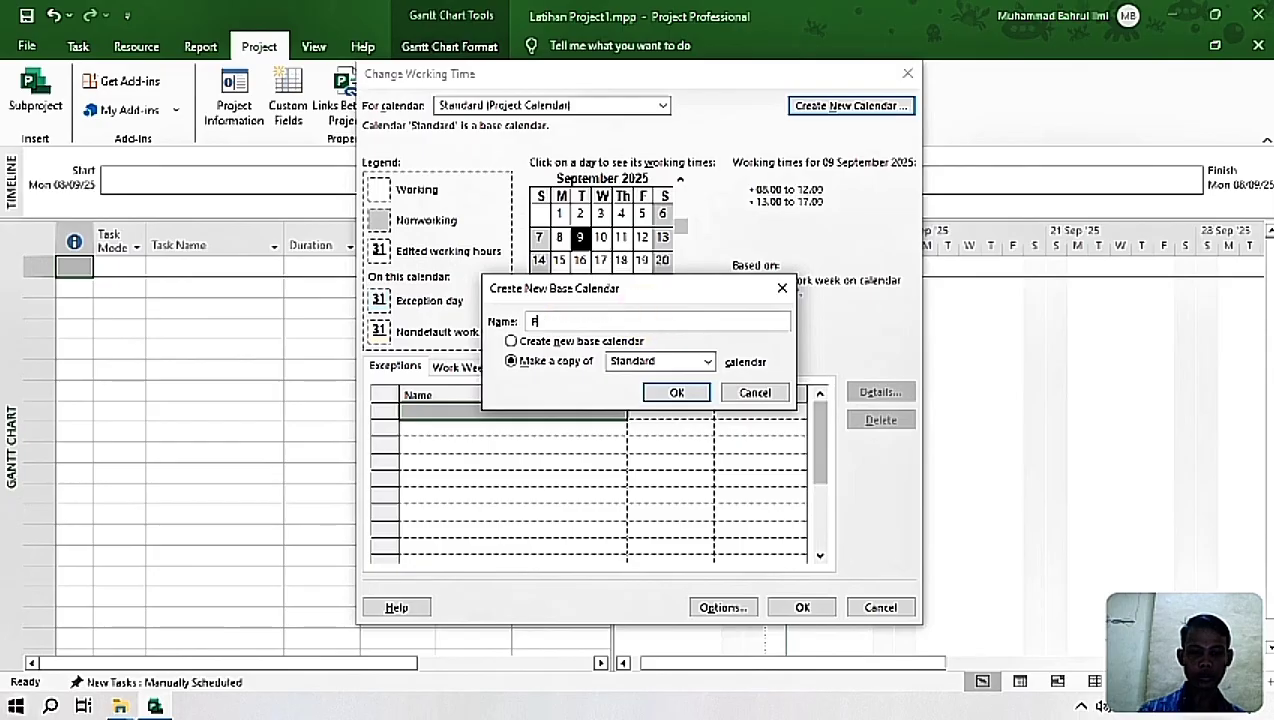
text(roject)
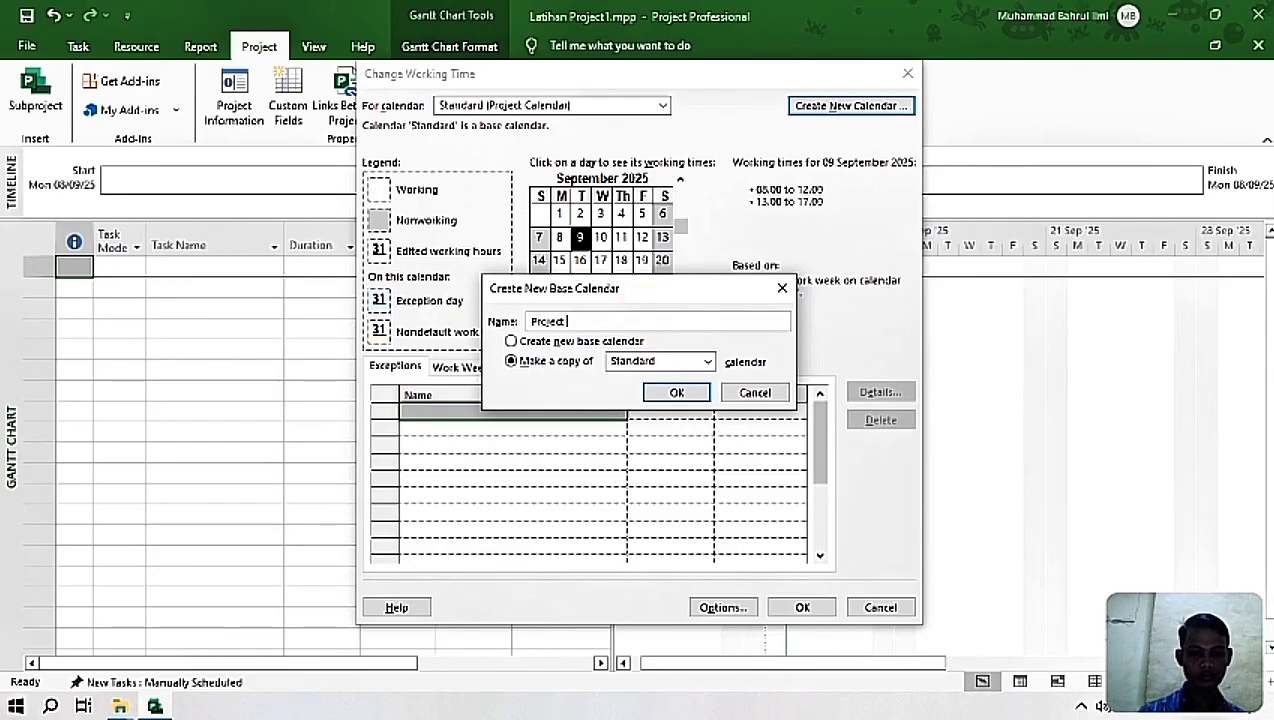
text( Pengembang)
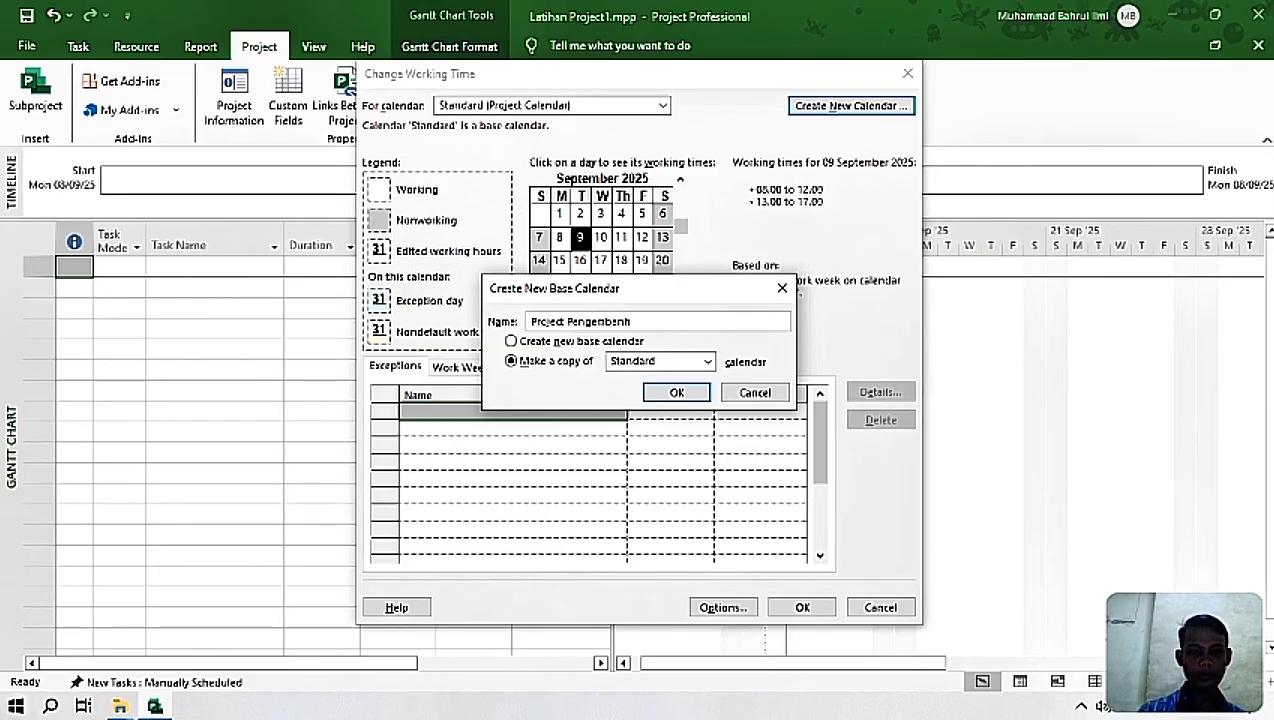
text(an Media)
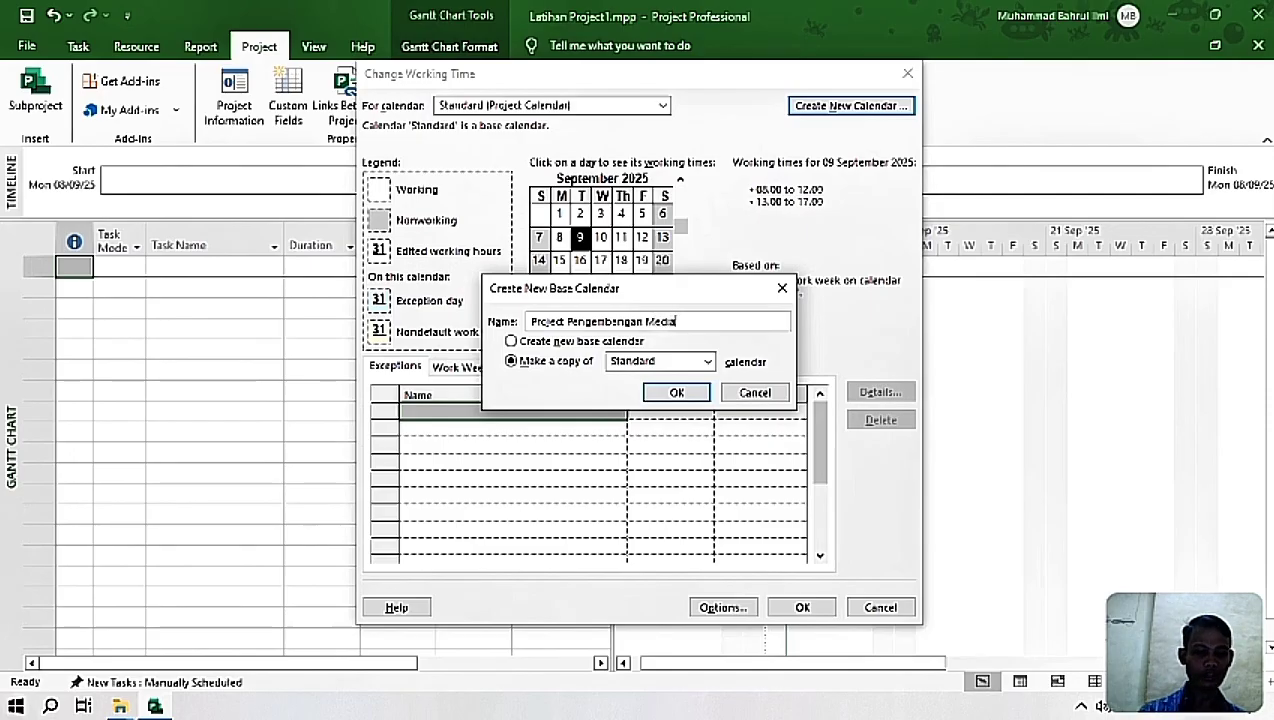
text( Pembelajaran)
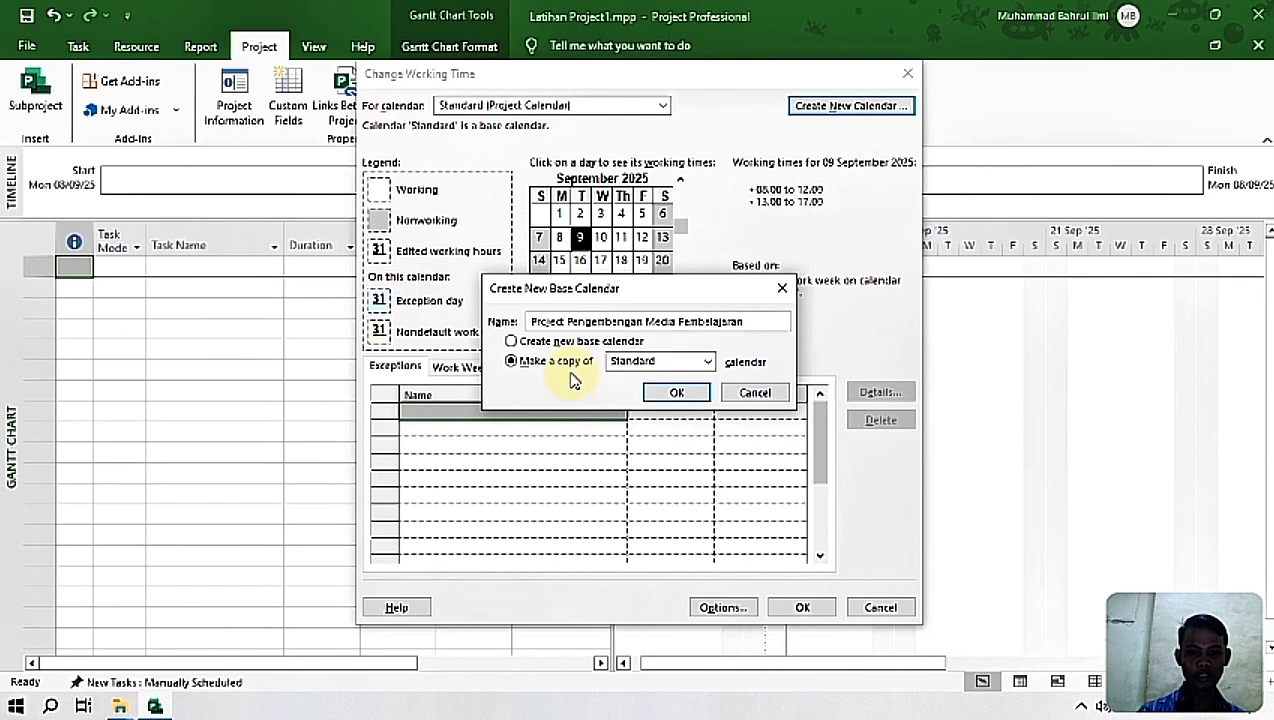
click(663, 392)
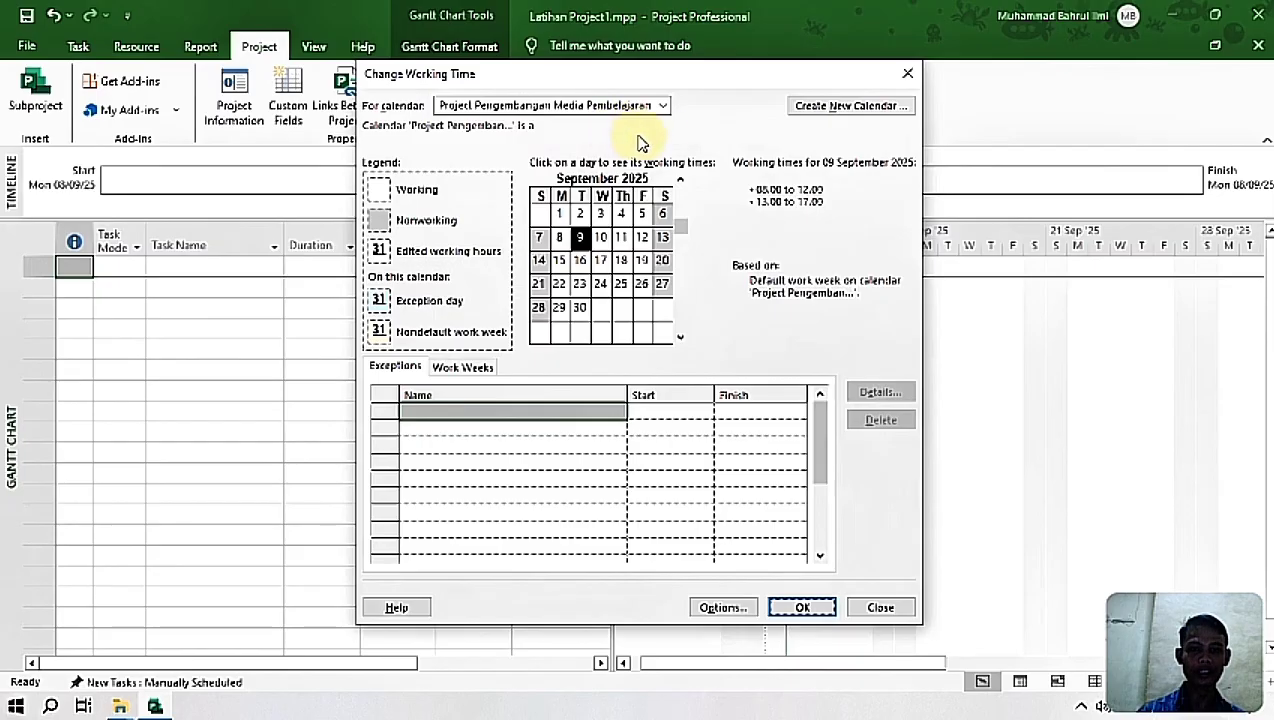
Step: In the new calendar's default work week, switch Monday through Friday to specific working times
click(466, 372)
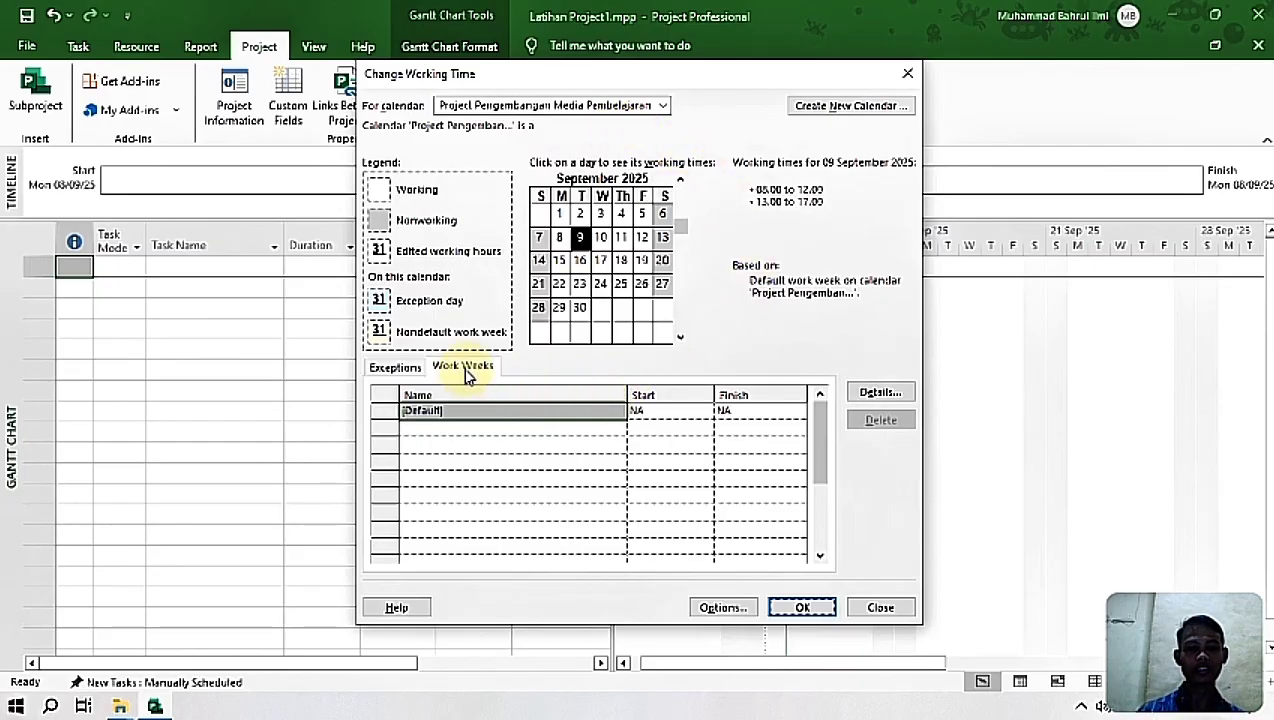
click(871, 395)
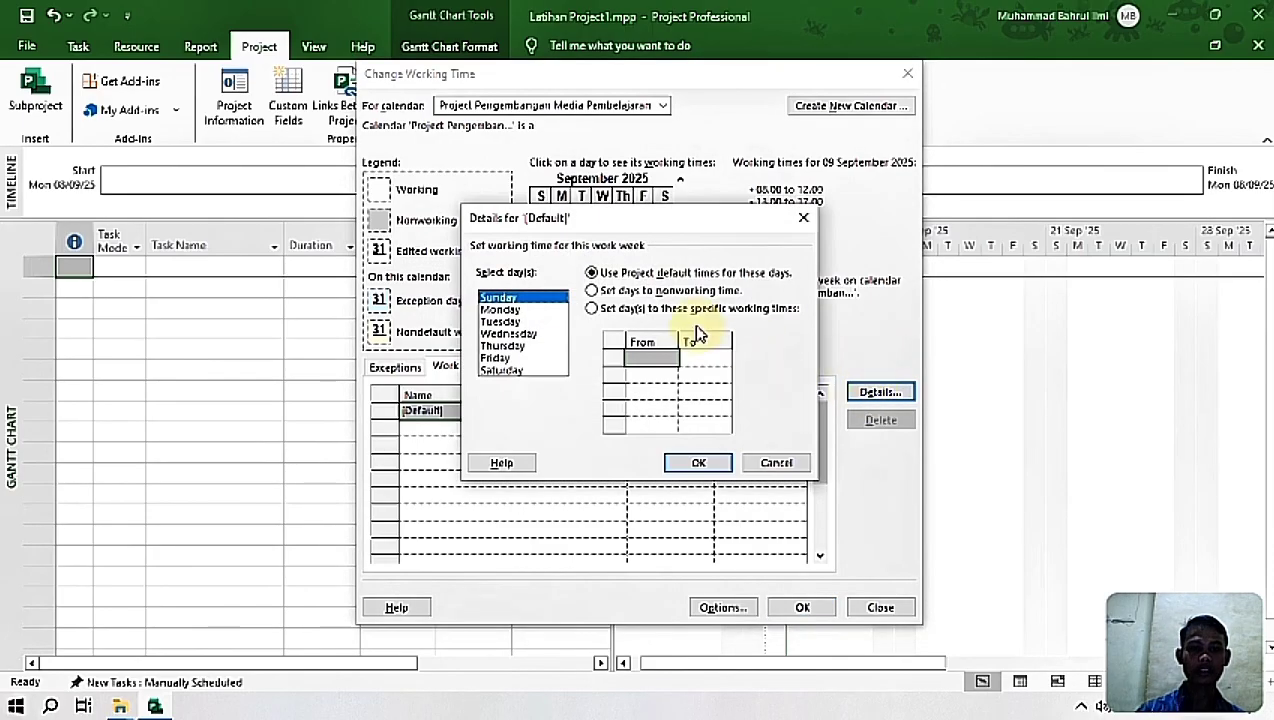
click(595, 312)
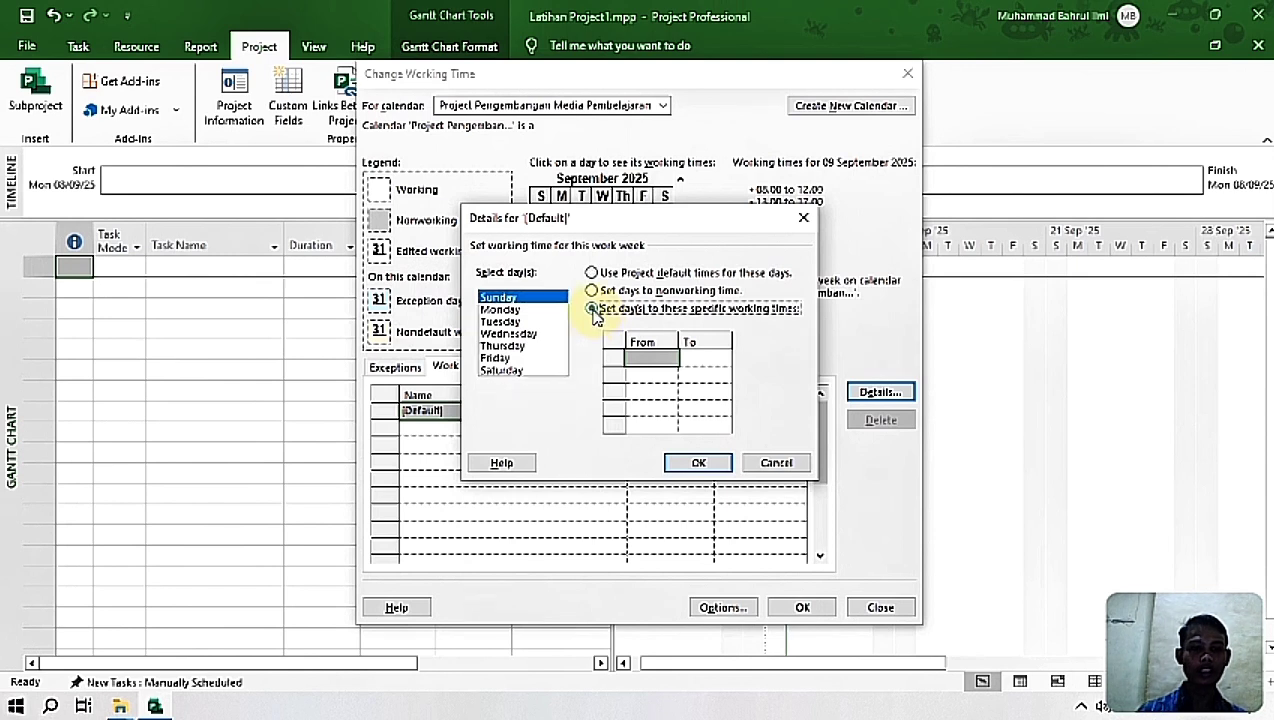
click(531, 311)
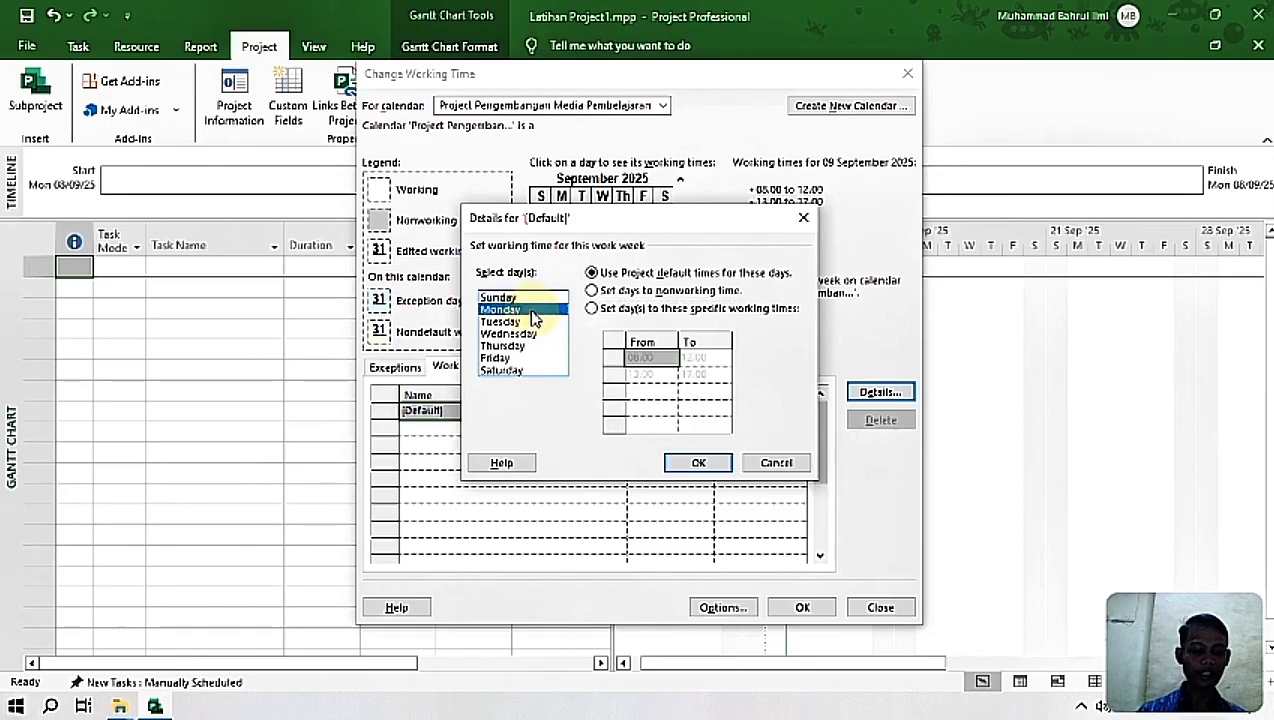
key(shift+Down)
key(shift+Down)
key(shift+Down)
key(shift+Down)
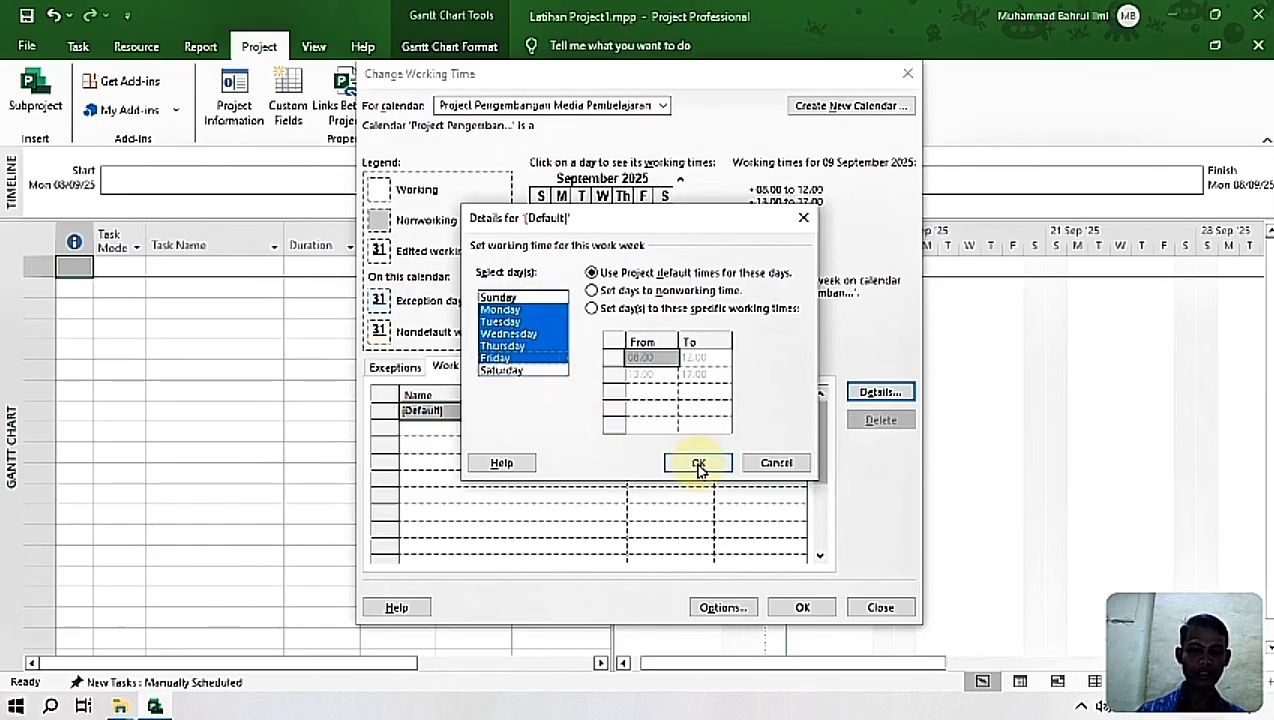
click(593, 311)
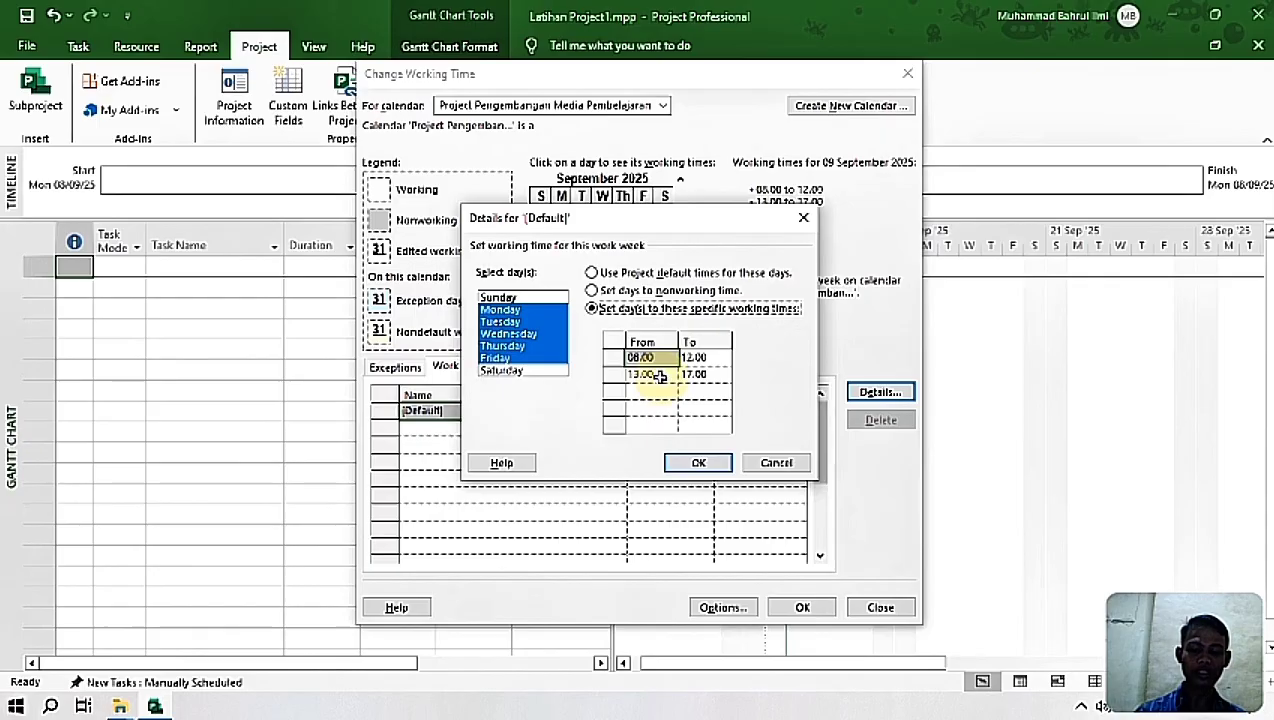
Step: Set the end of the Monday-to-Friday afternoon working period to 16.00 and apply the work week details
click(684, 375)
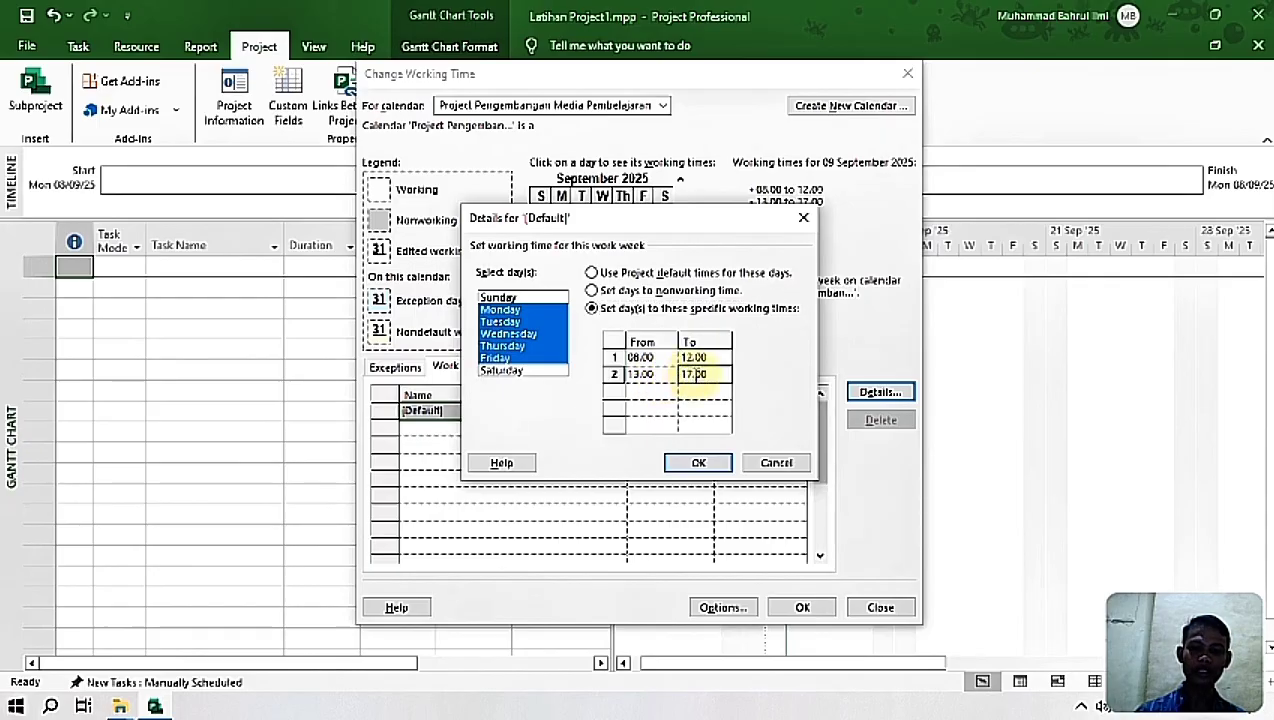
key(BackSpace)
text(6)
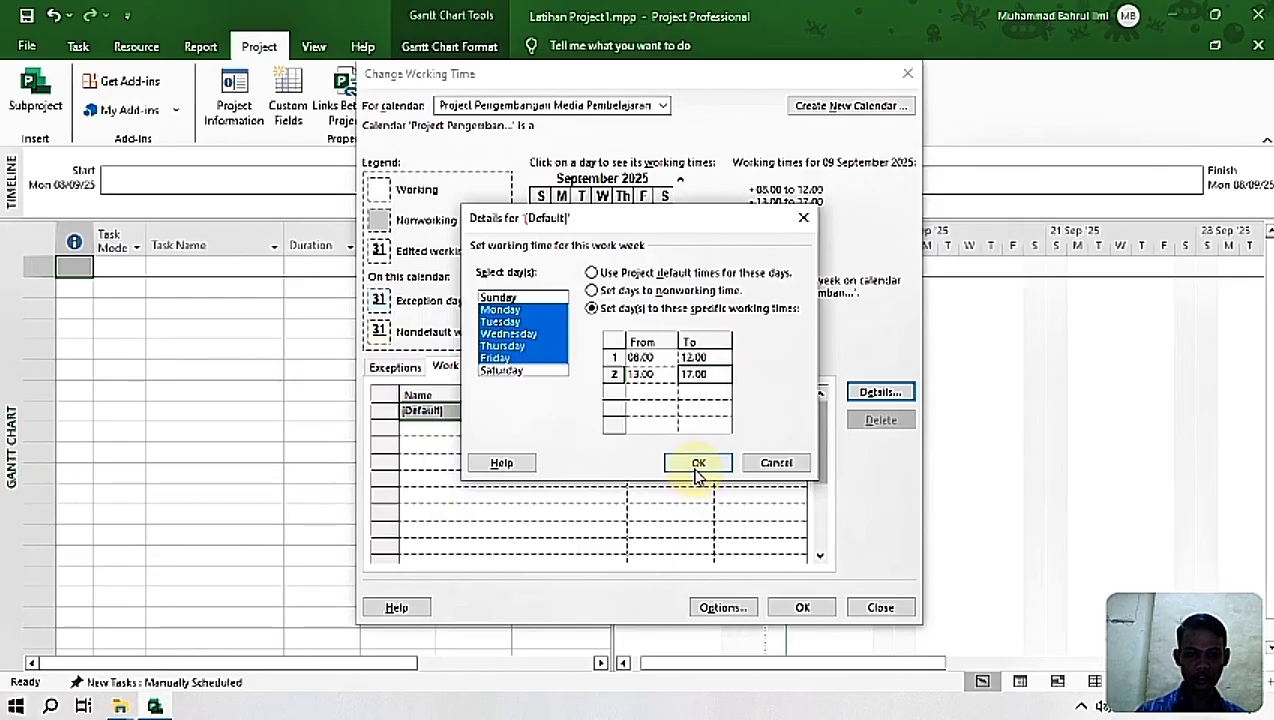
click(695, 466)
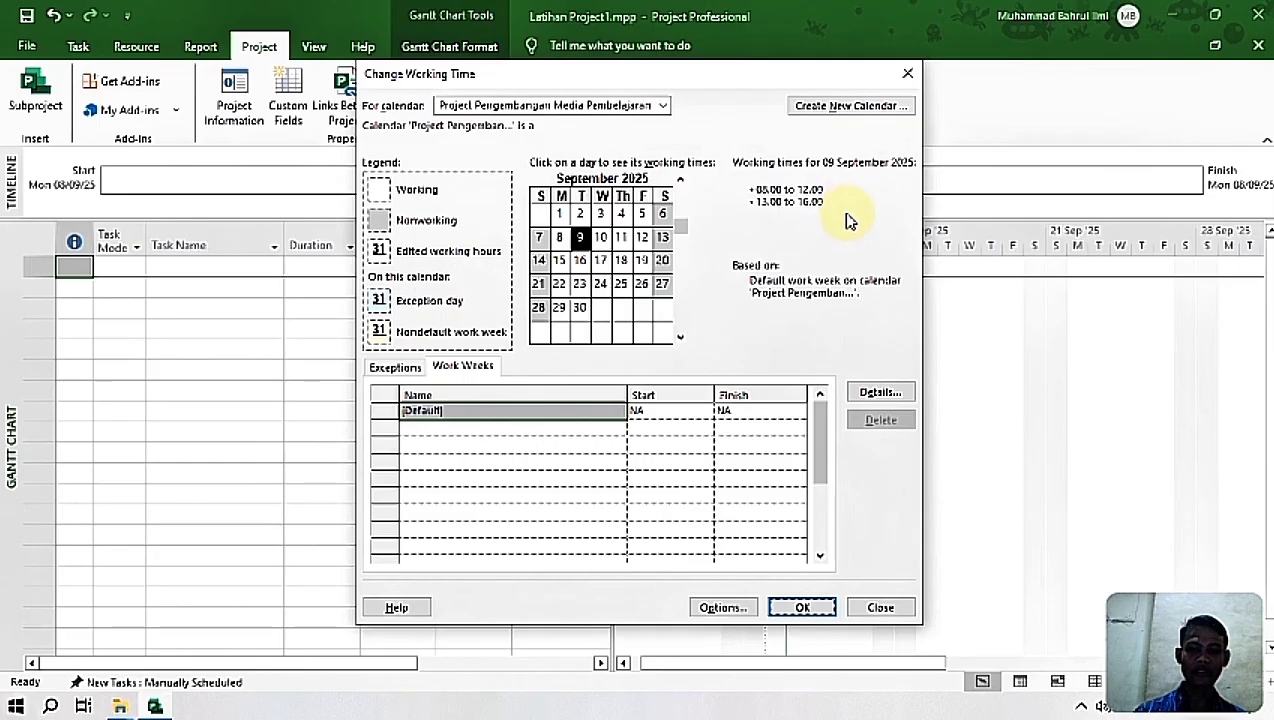
Step: Set the default end time to 16.00 in the project's schedule options, after checking the display and currency options
click(741, 612)
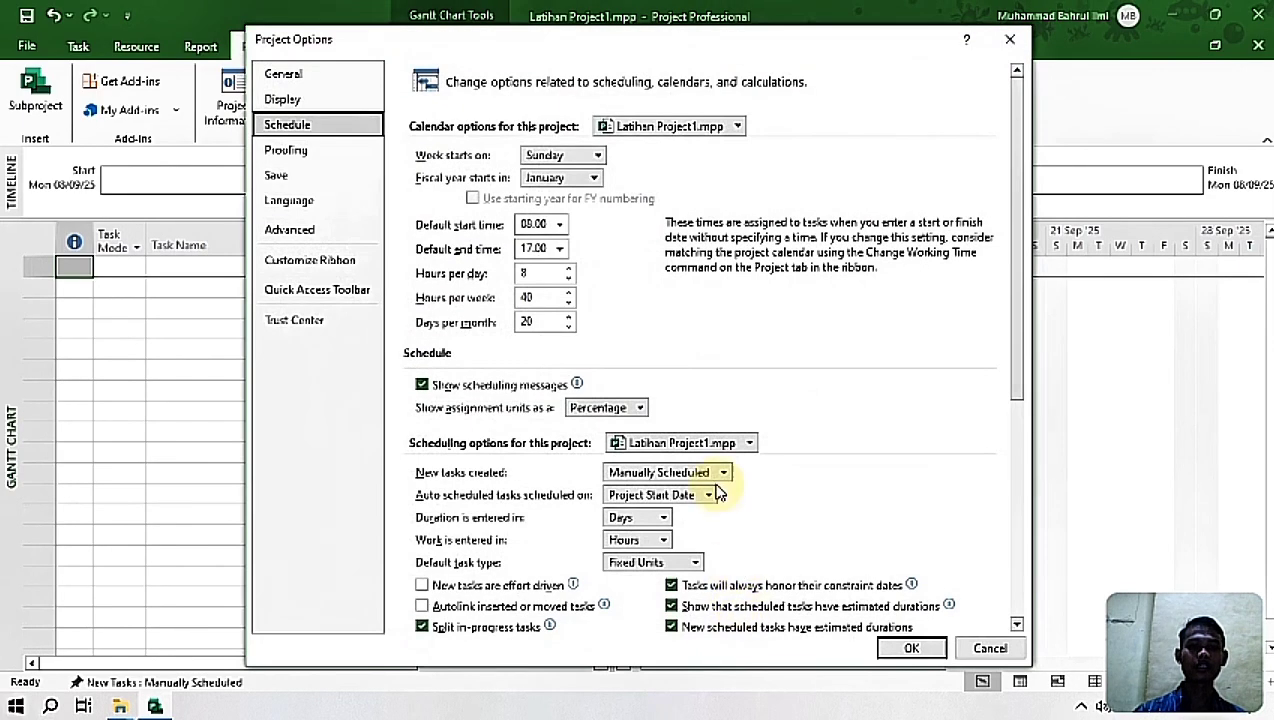
click(285, 99)
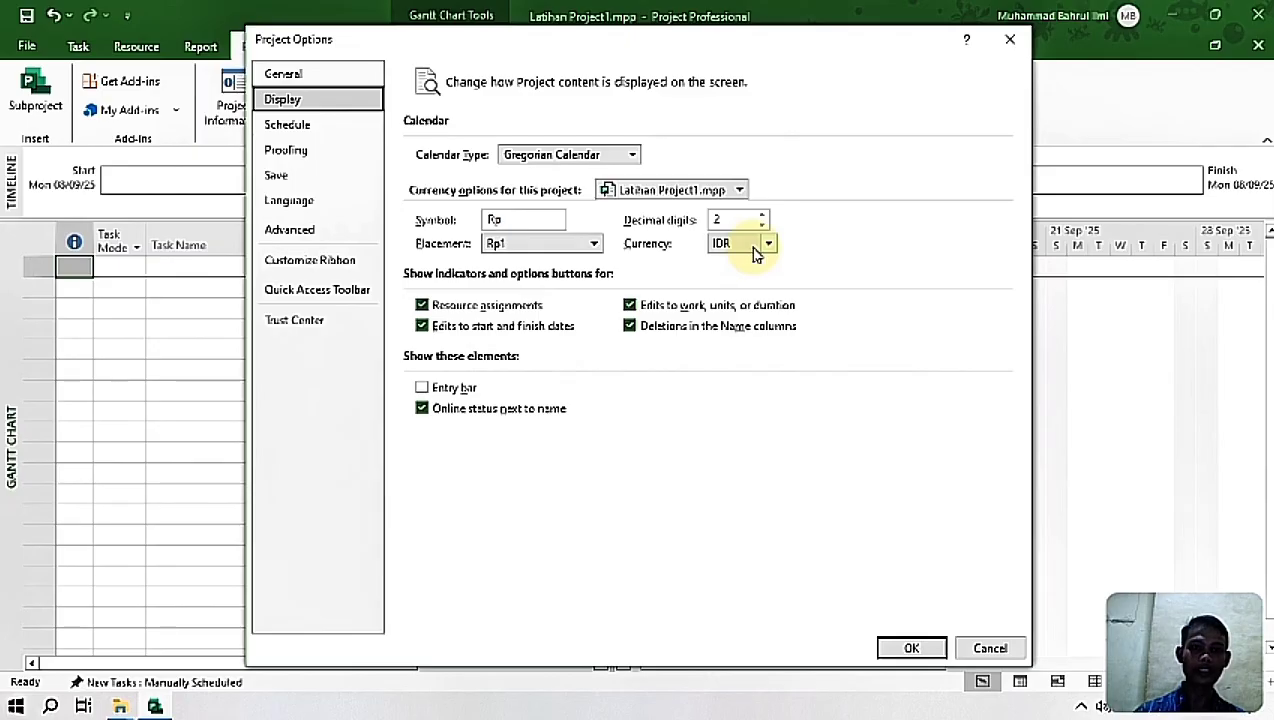
click(330, 127)
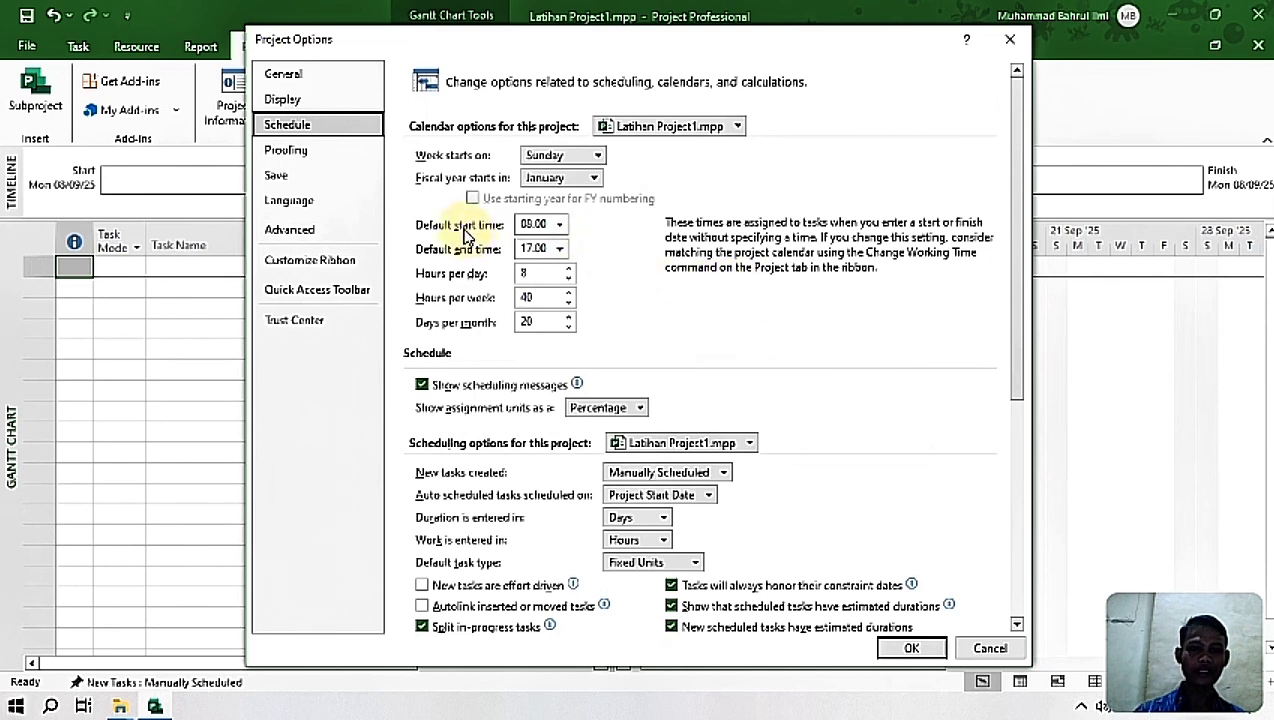
click(560, 249)
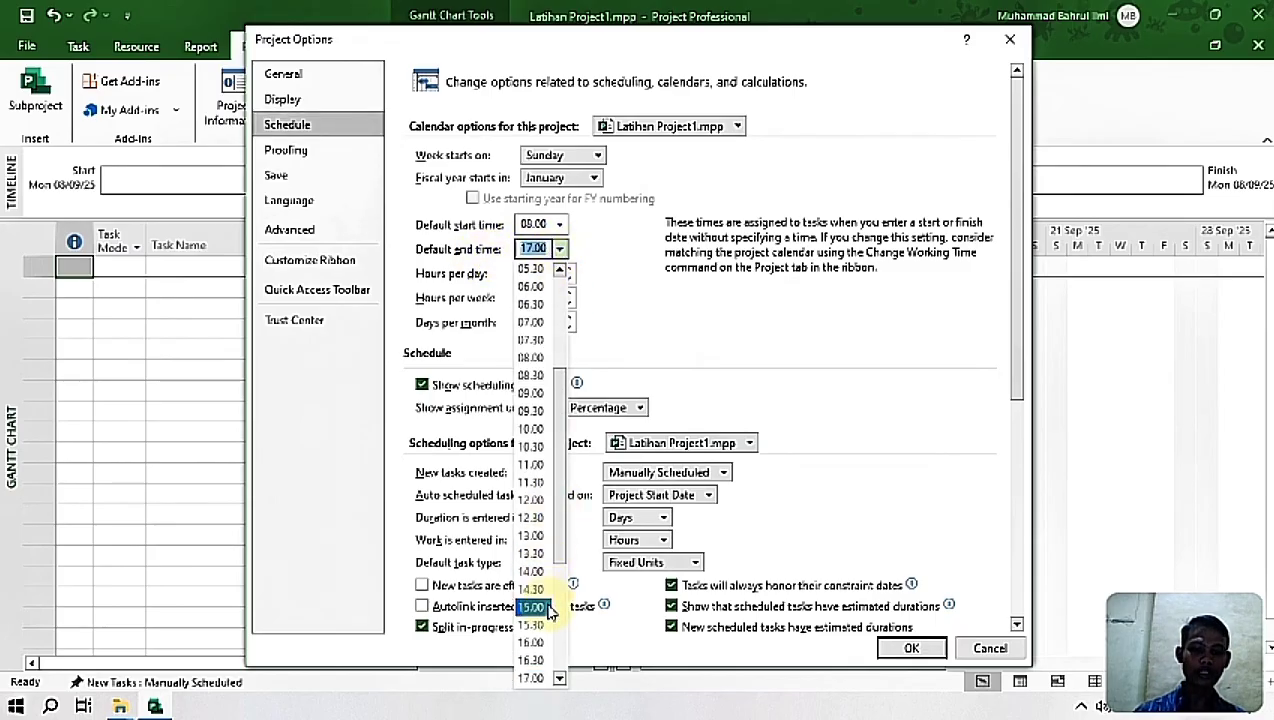
click(546, 642)
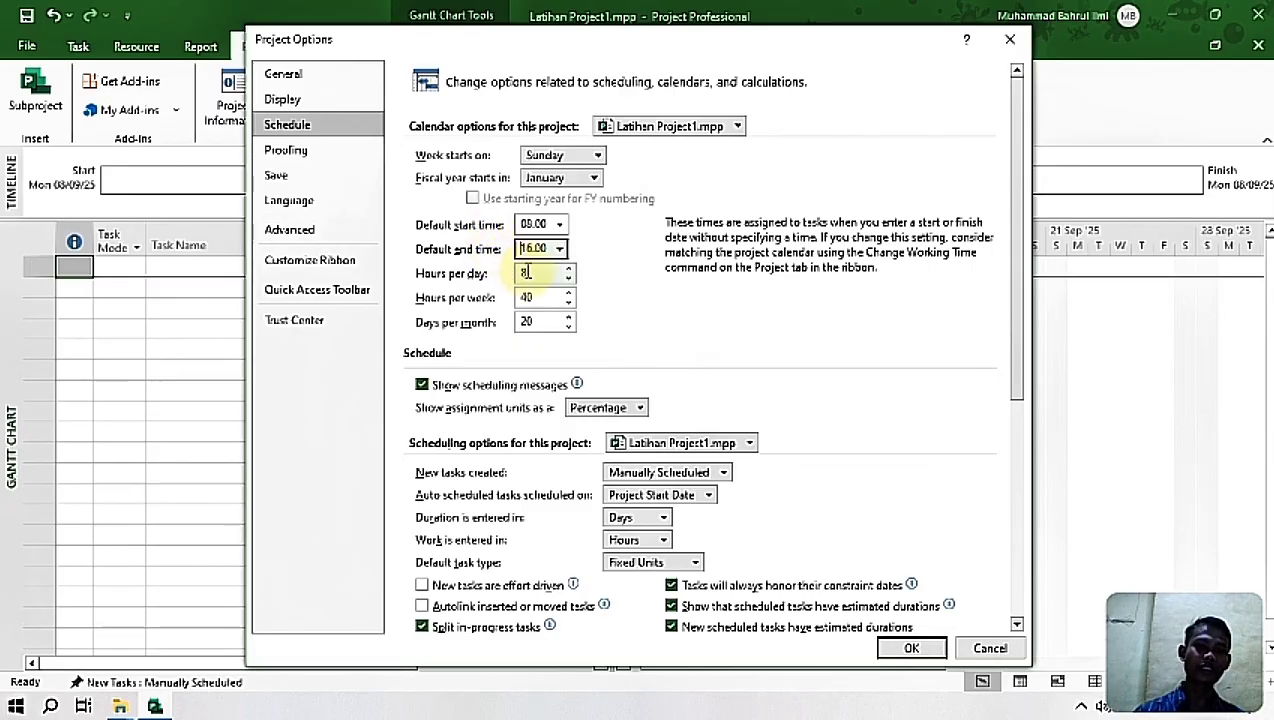
Step: Set the project's hours per day to 7 and hours per week to 35
click(568, 280)
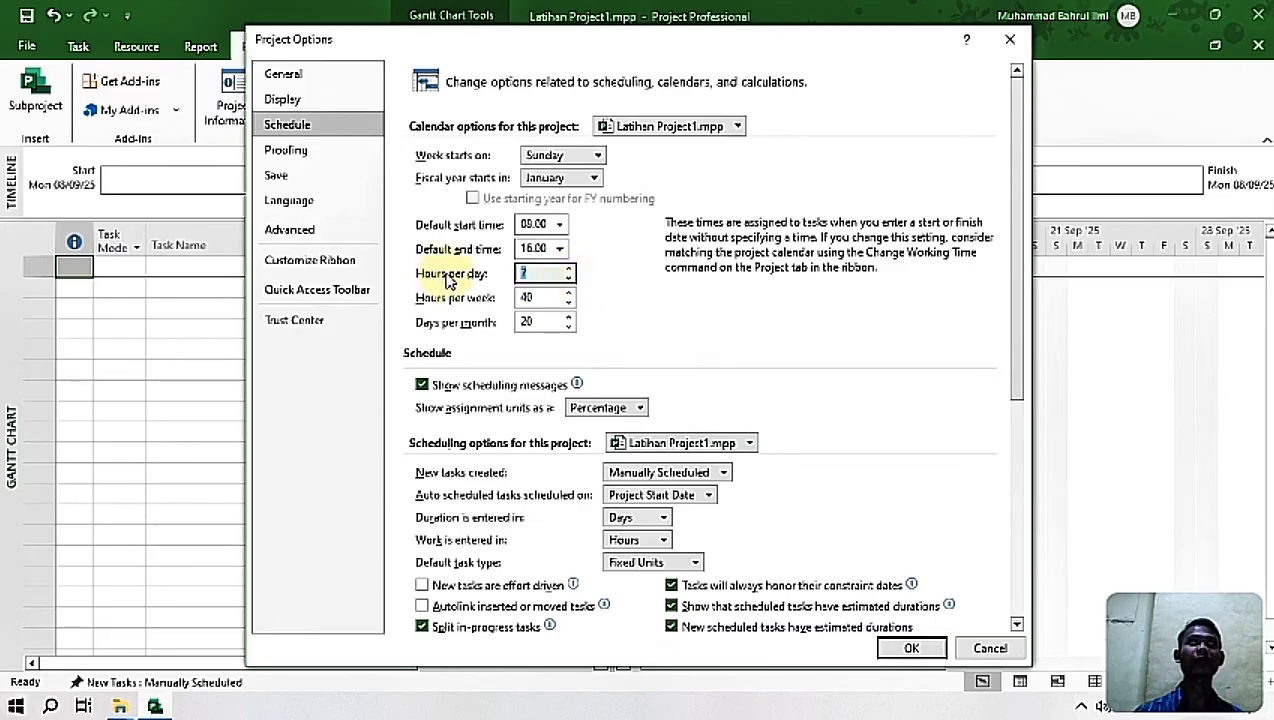
click(568, 304)
click(569, 297)
text(35)
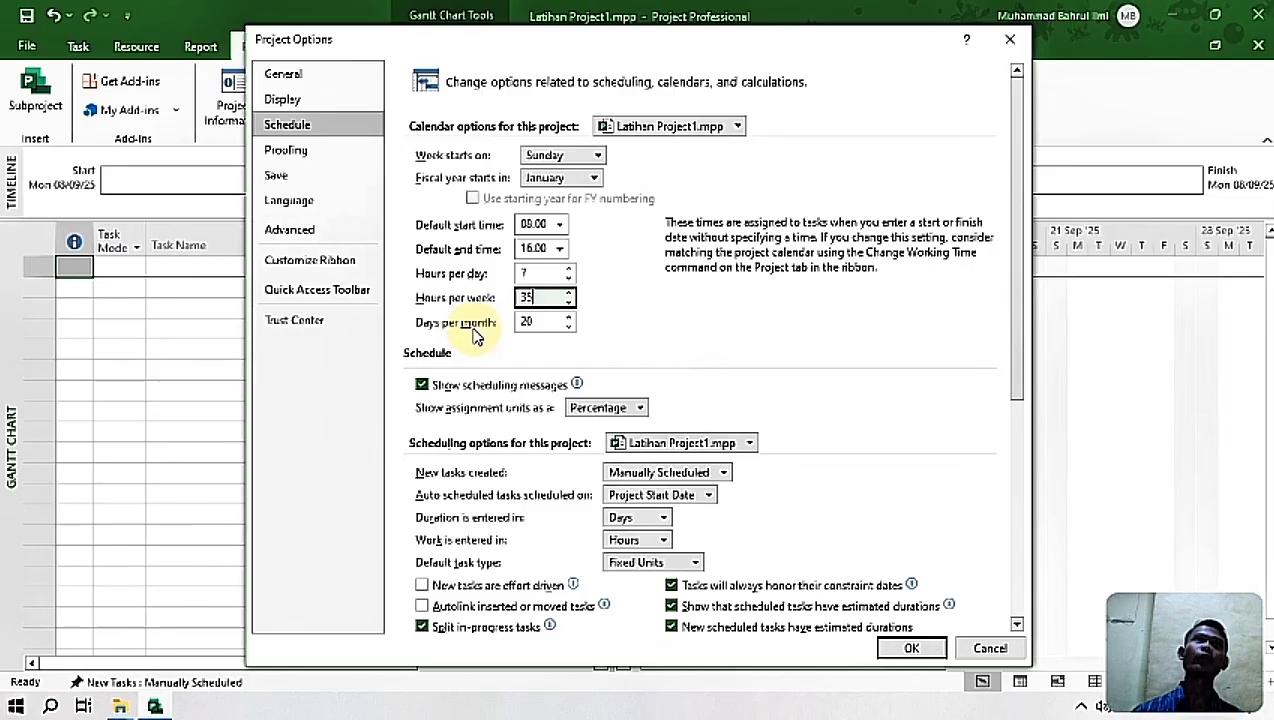
Step: Set the days per month to 22, apply the schedule options and save the working-time calendar changes
click(540, 321)
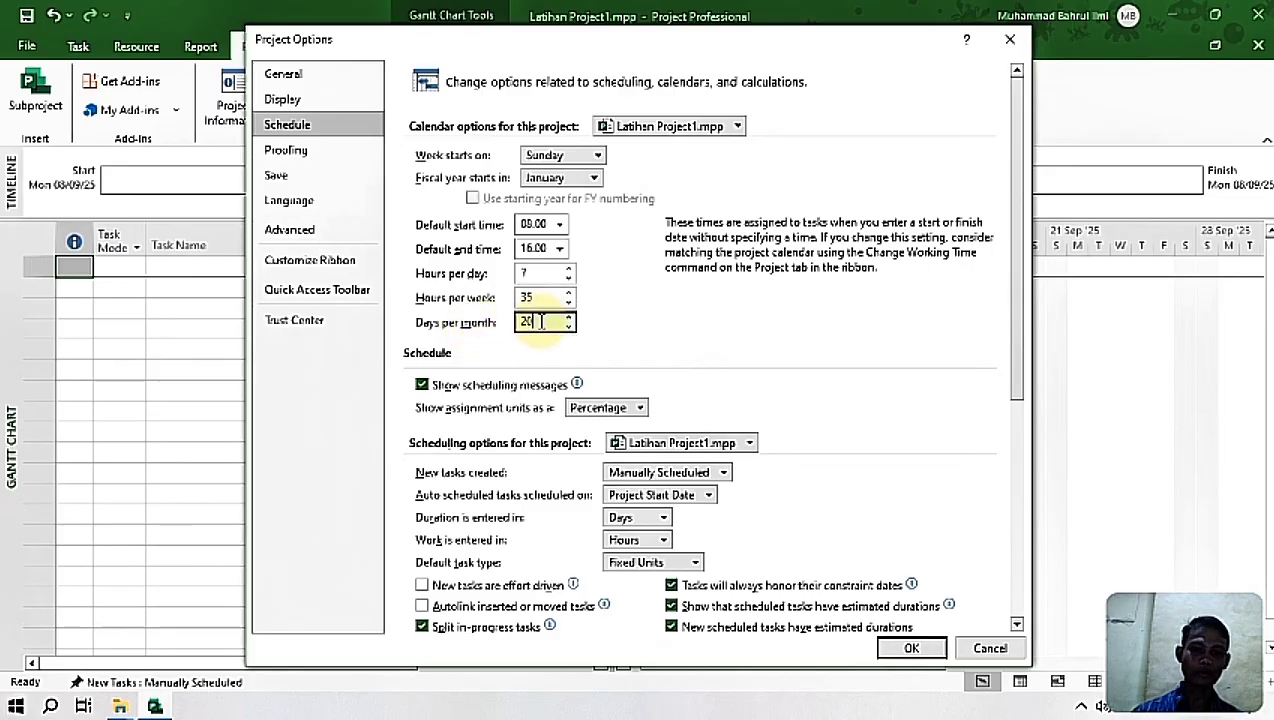
key(BackSpace)
text(2)
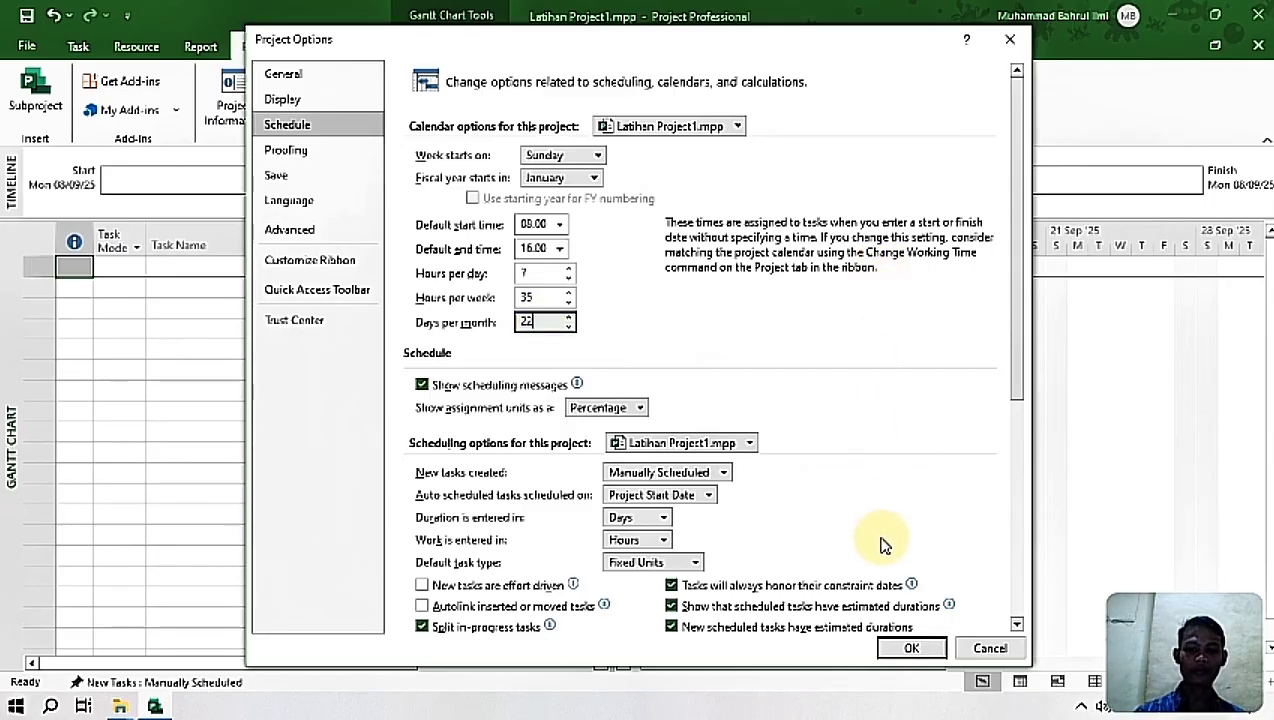
click(911, 650)
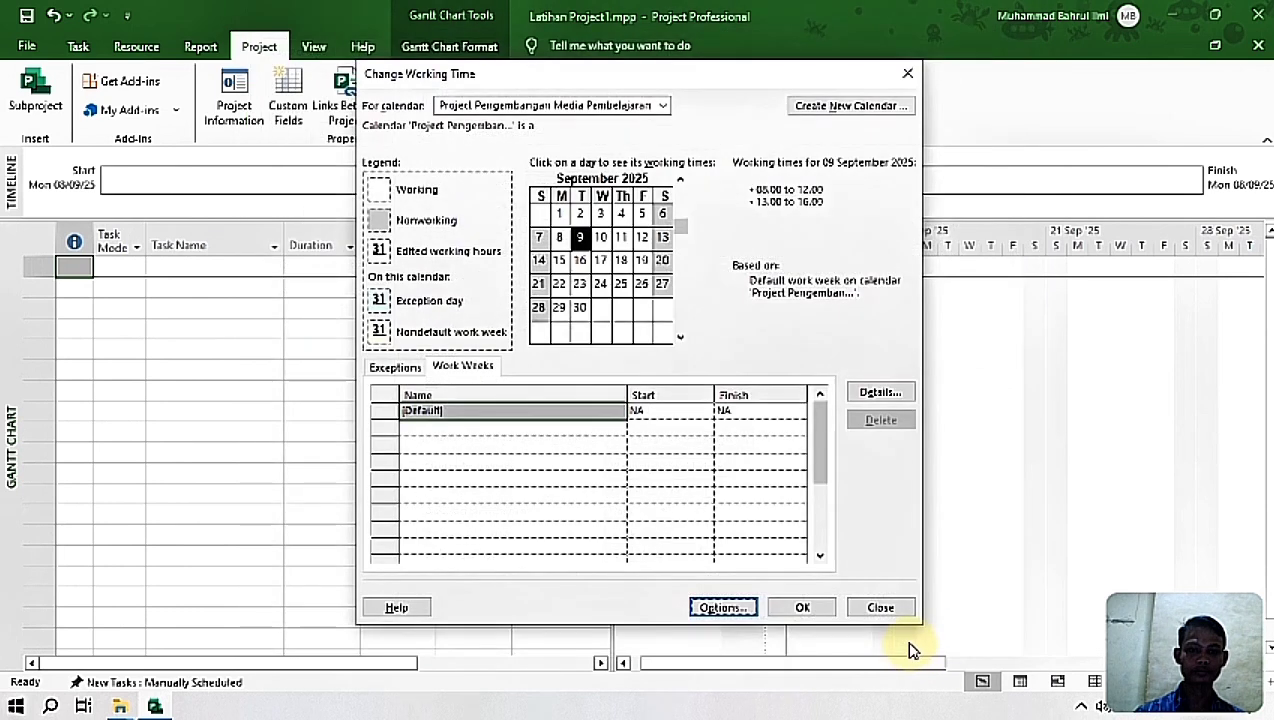
click(401, 370)
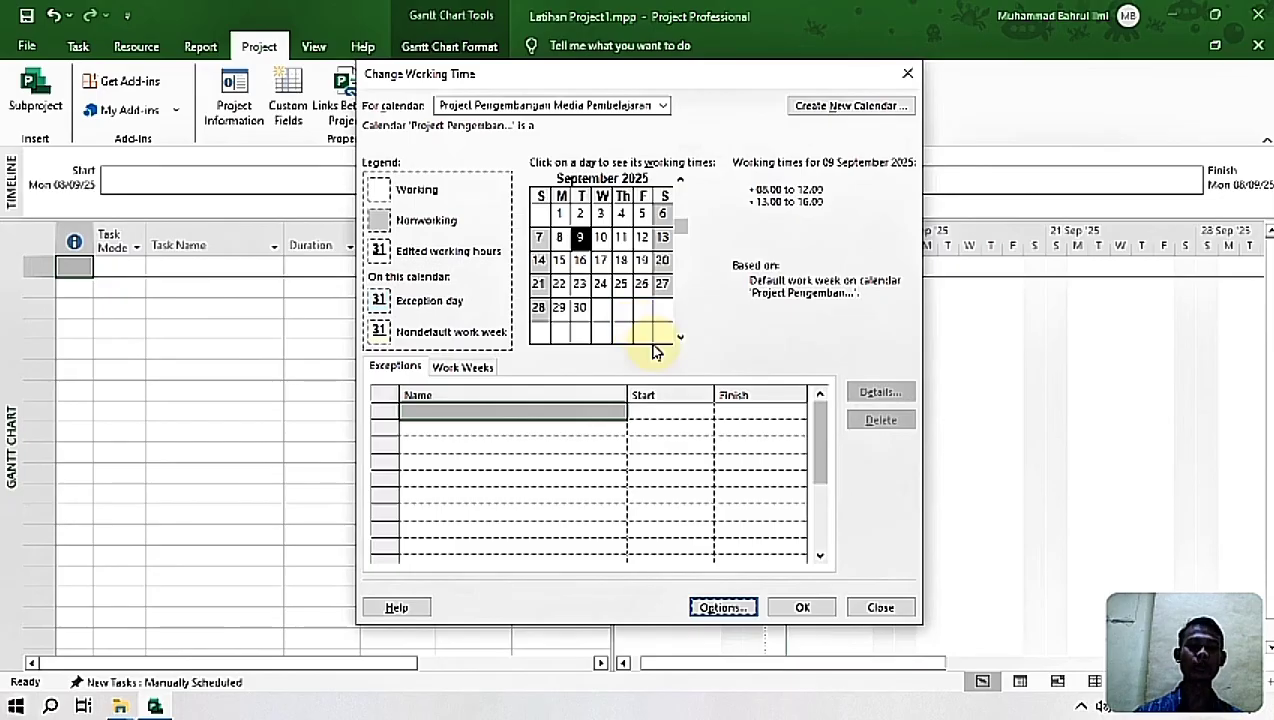
click(813, 610)
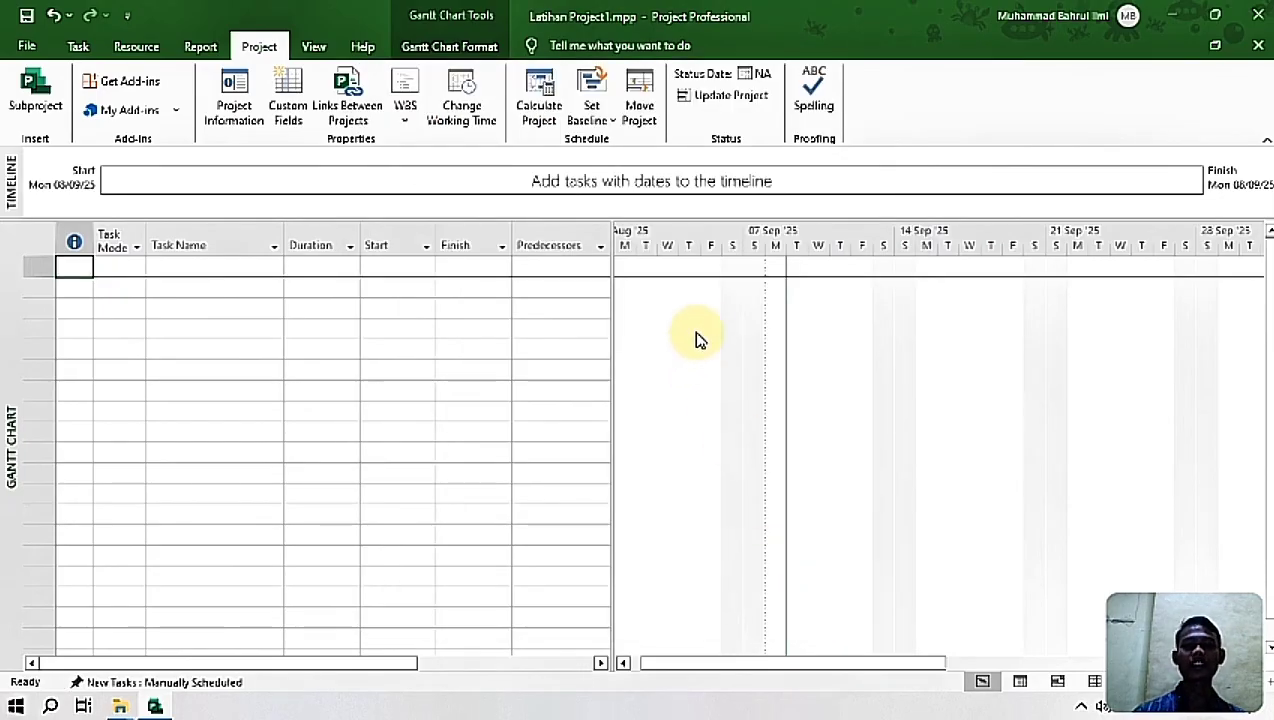
Step: Change the label of the Gantt chart timescale's bottom tier to the day-number format "01, 02, ..."
right_click(758, 250)
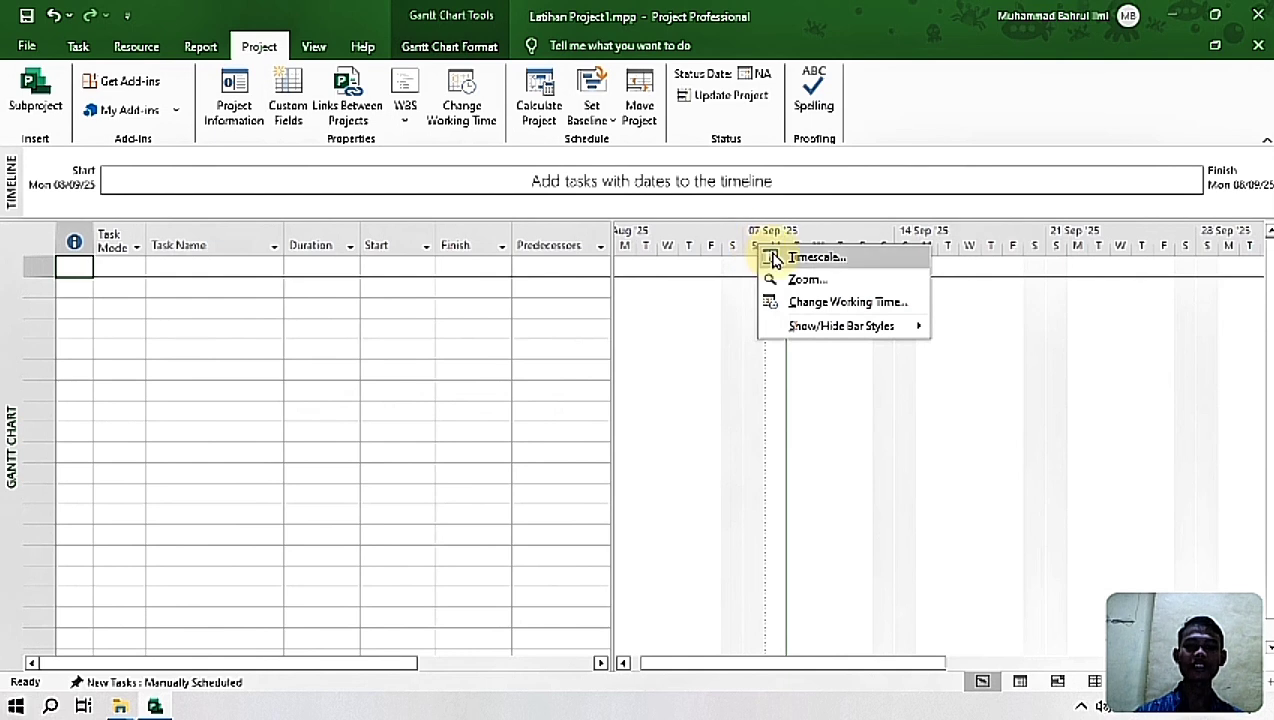
click(781, 259)
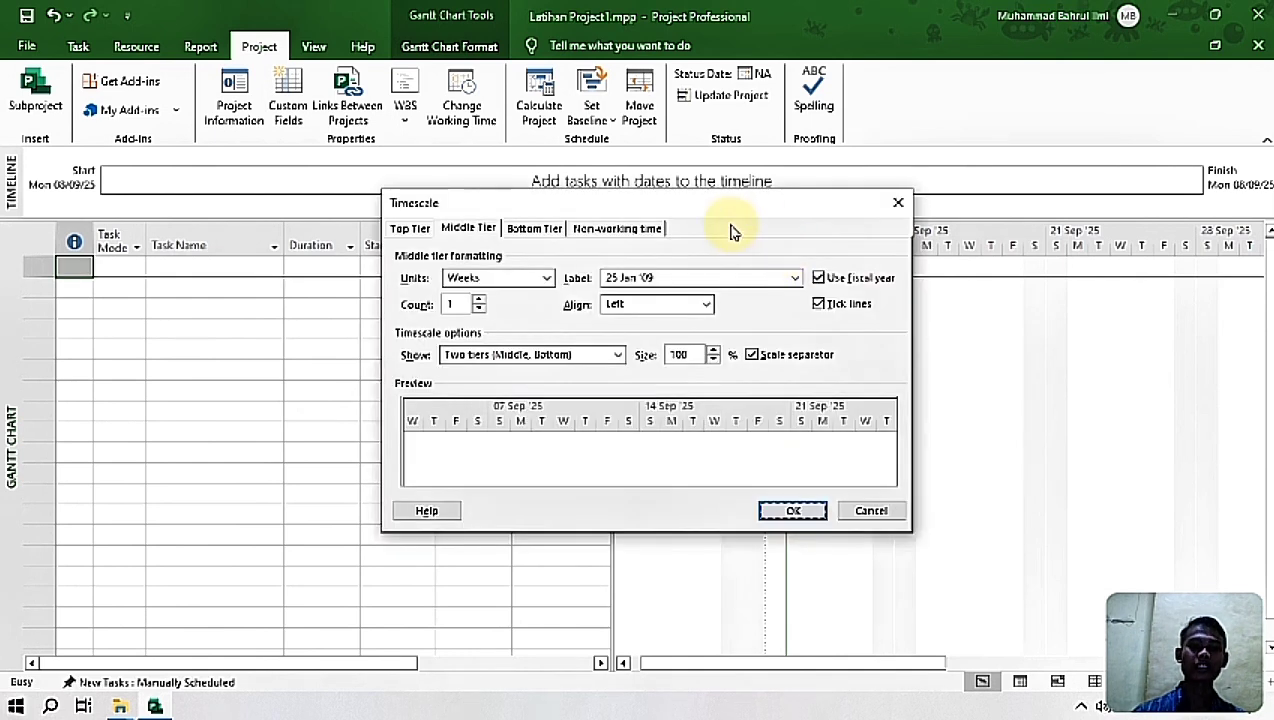
click(536, 229)
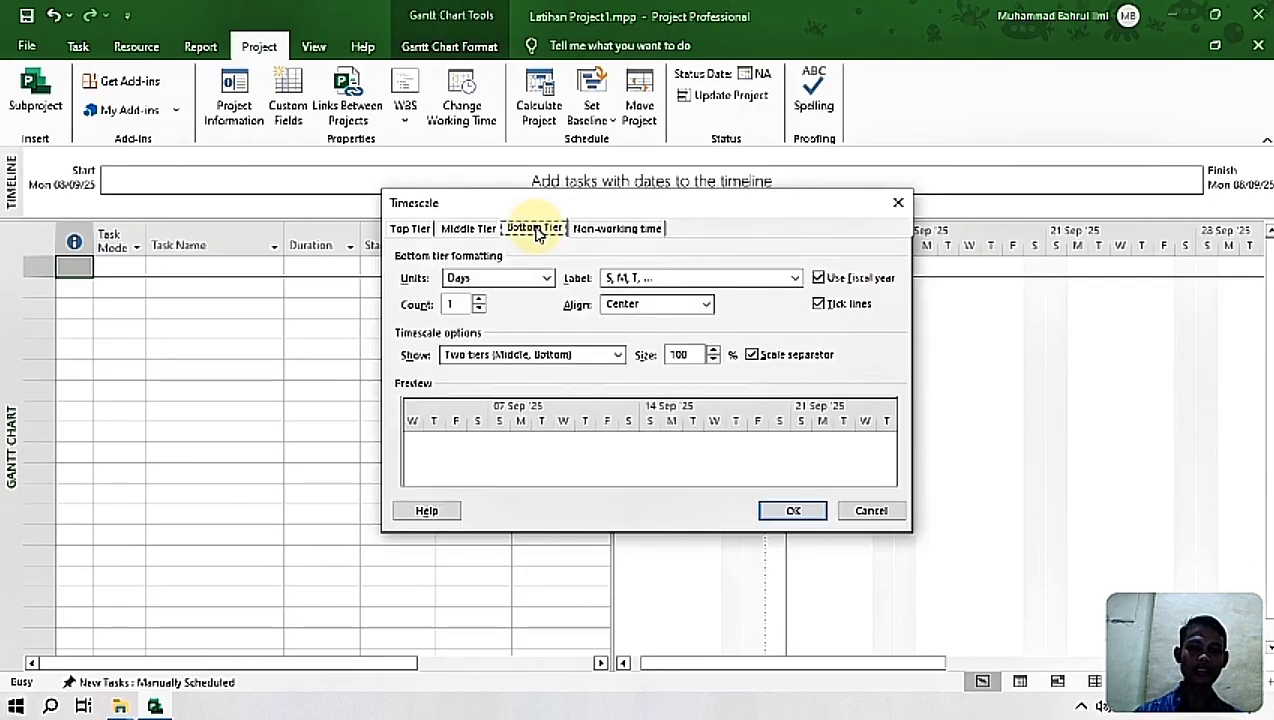
click(653, 287)
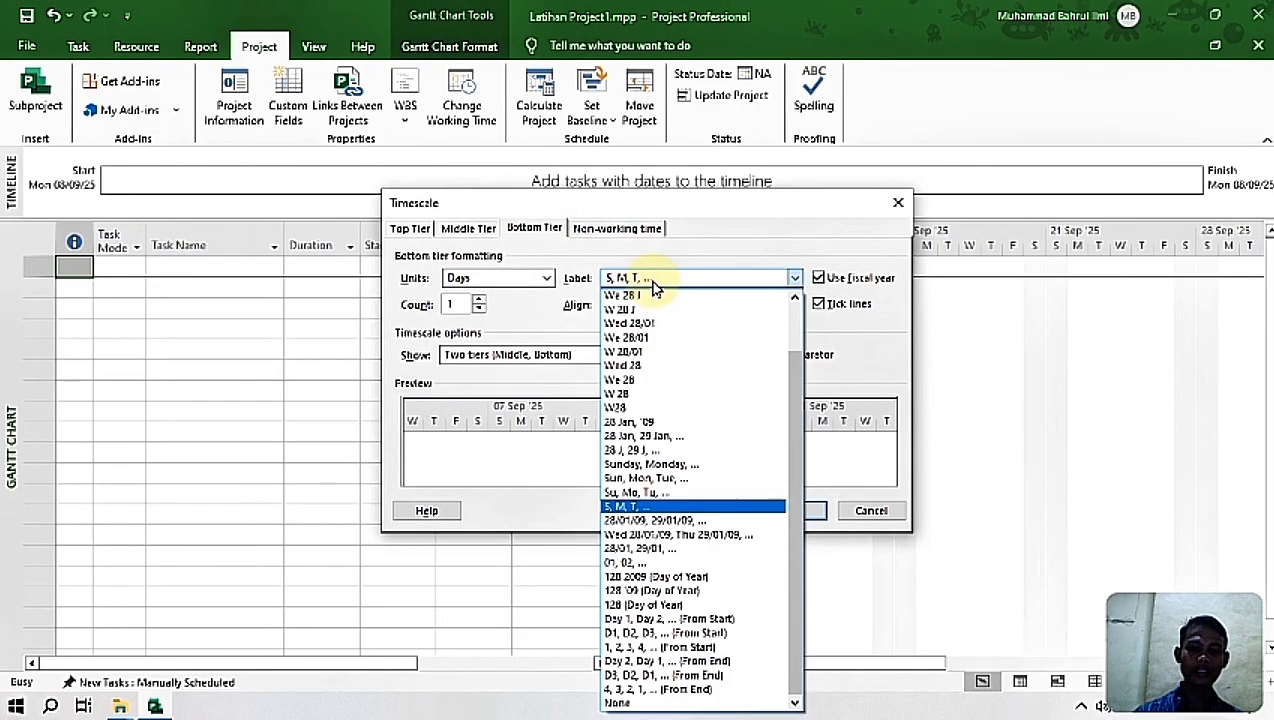
click(626, 563)
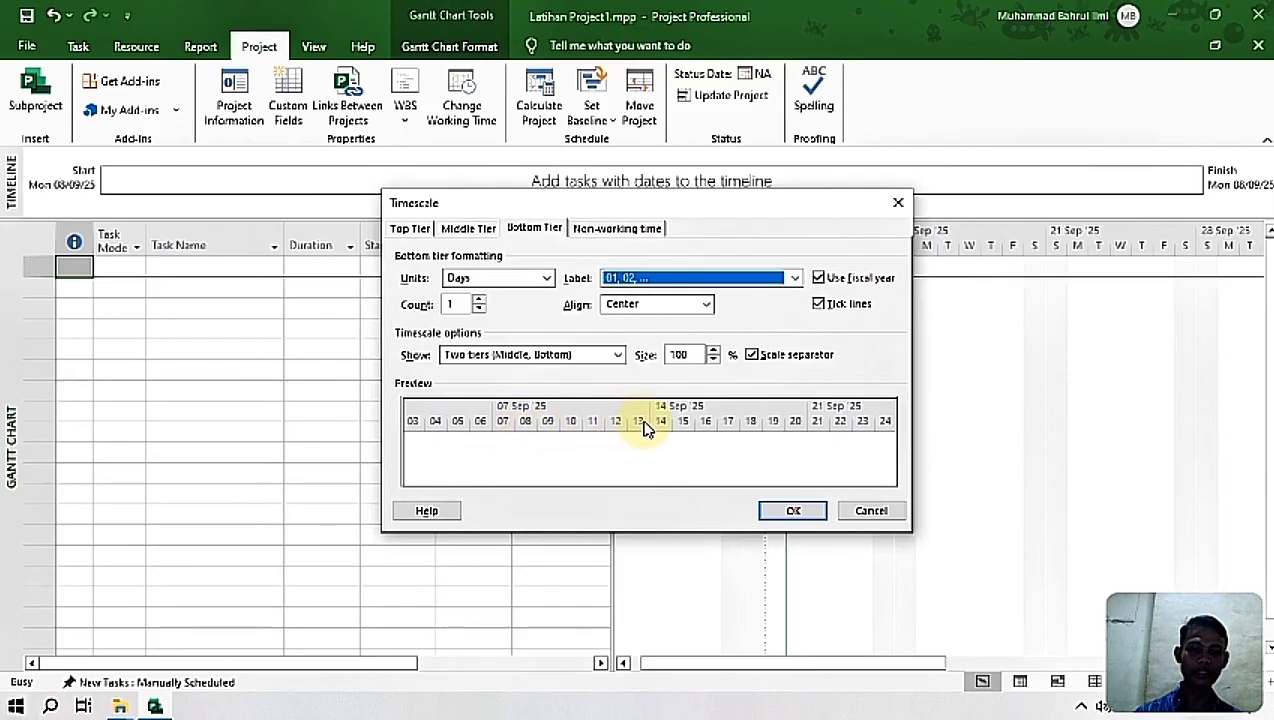
click(800, 512)
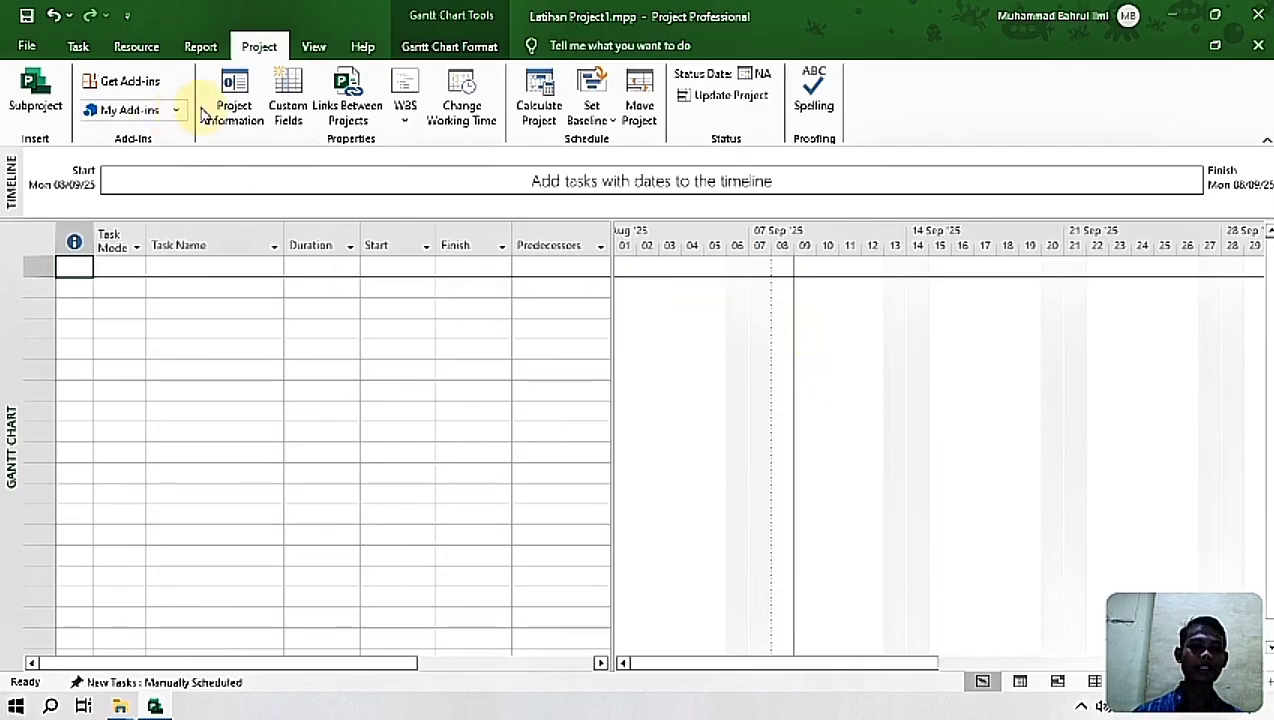
Step: Set the project's current date to Monday 08/09/2025 in the project information and recheck the settings
click(236, 110)
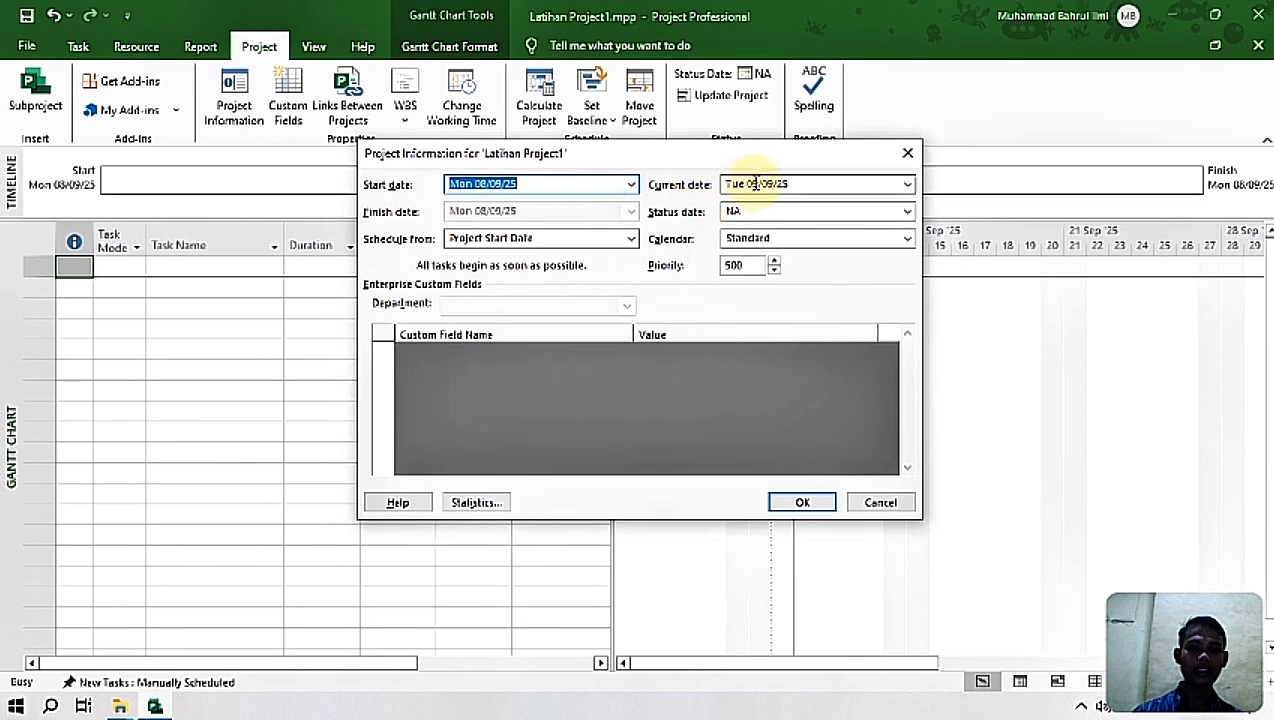
click(907, 184)
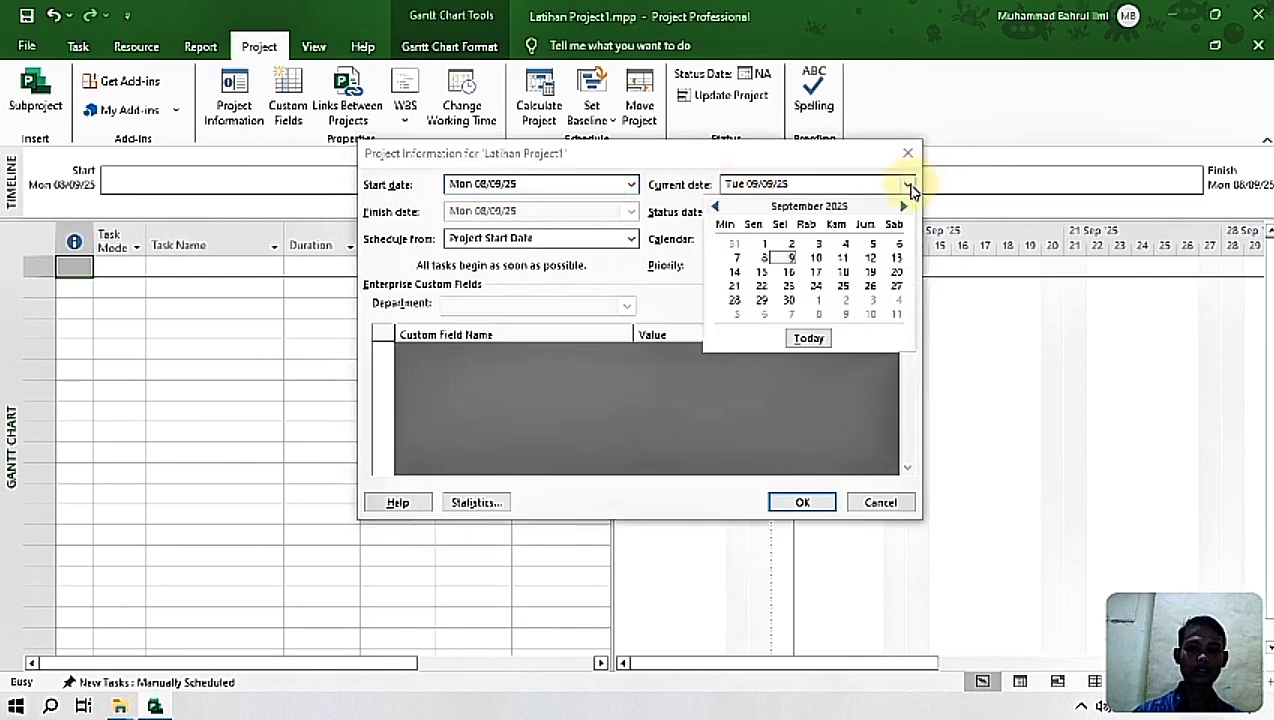
click(762, 262)
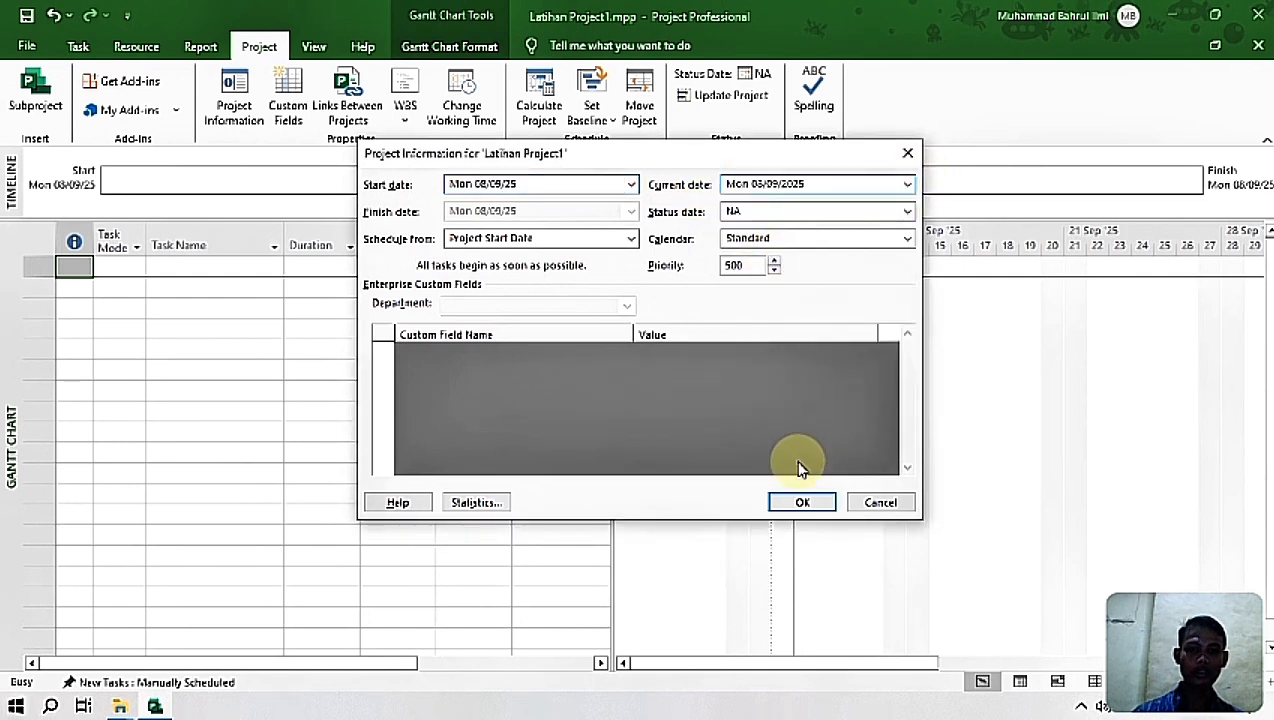
click(802, 502)
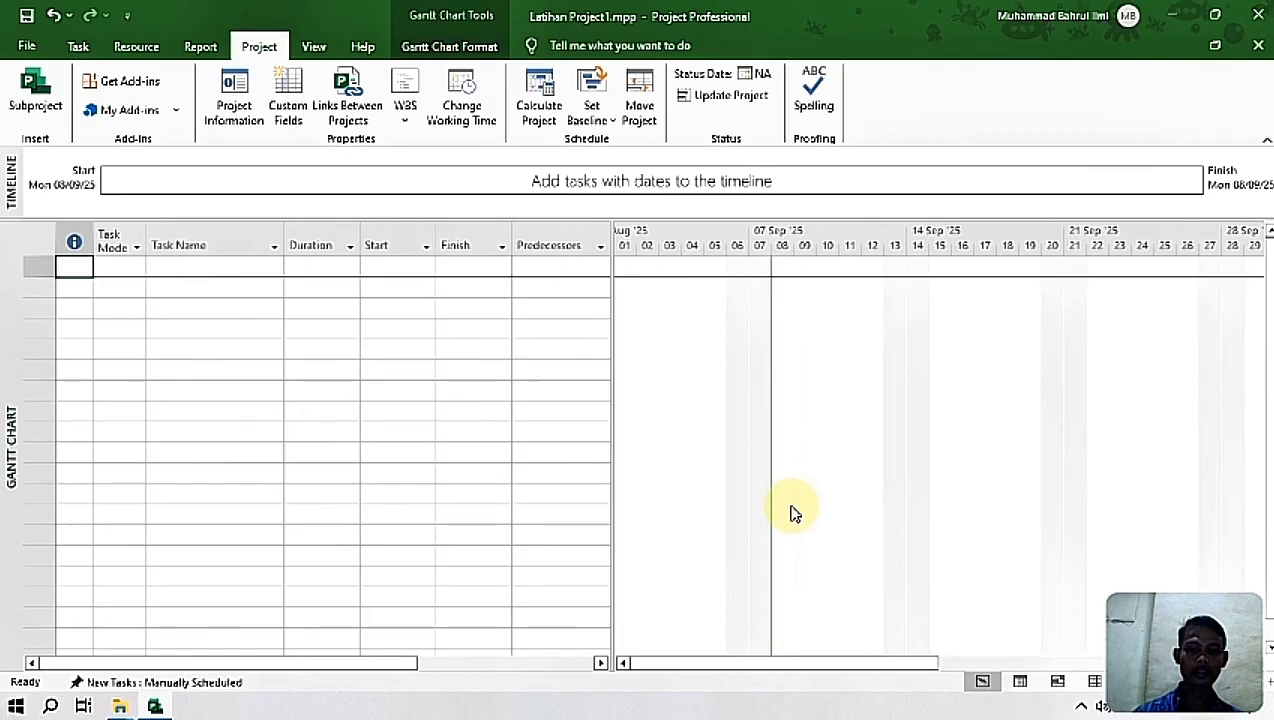
click(234, 100)
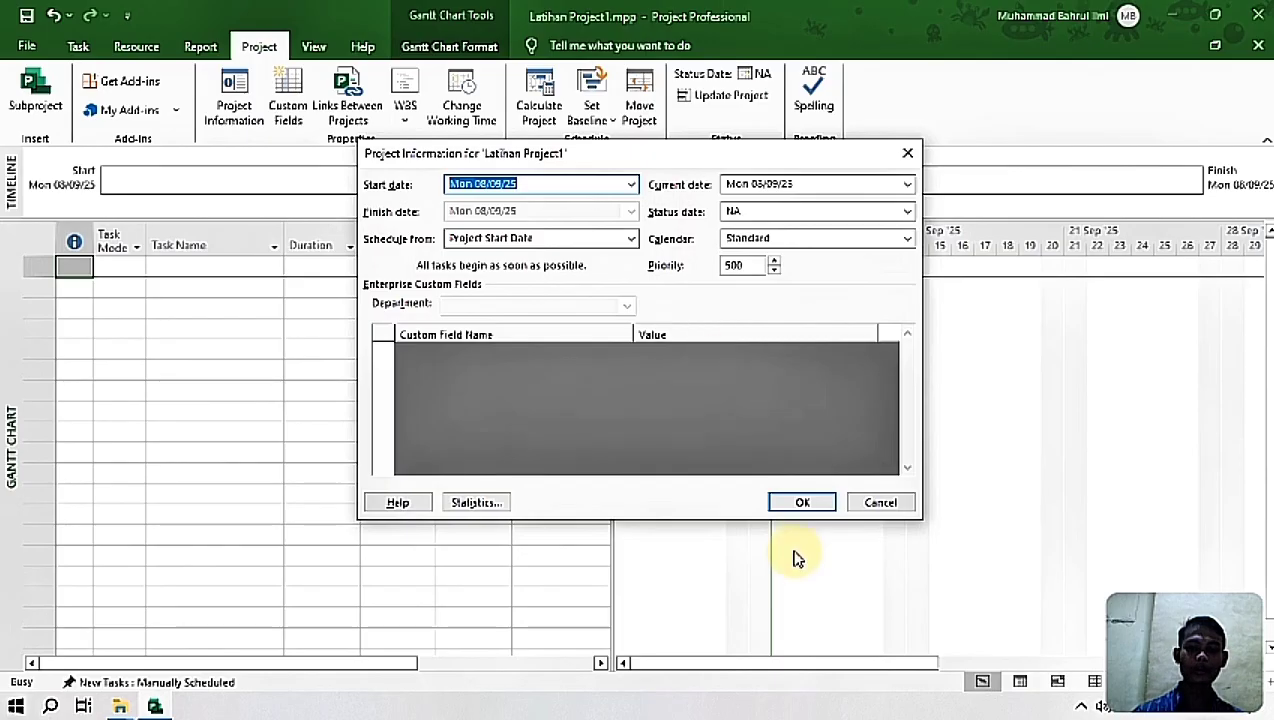
click(801, 503)
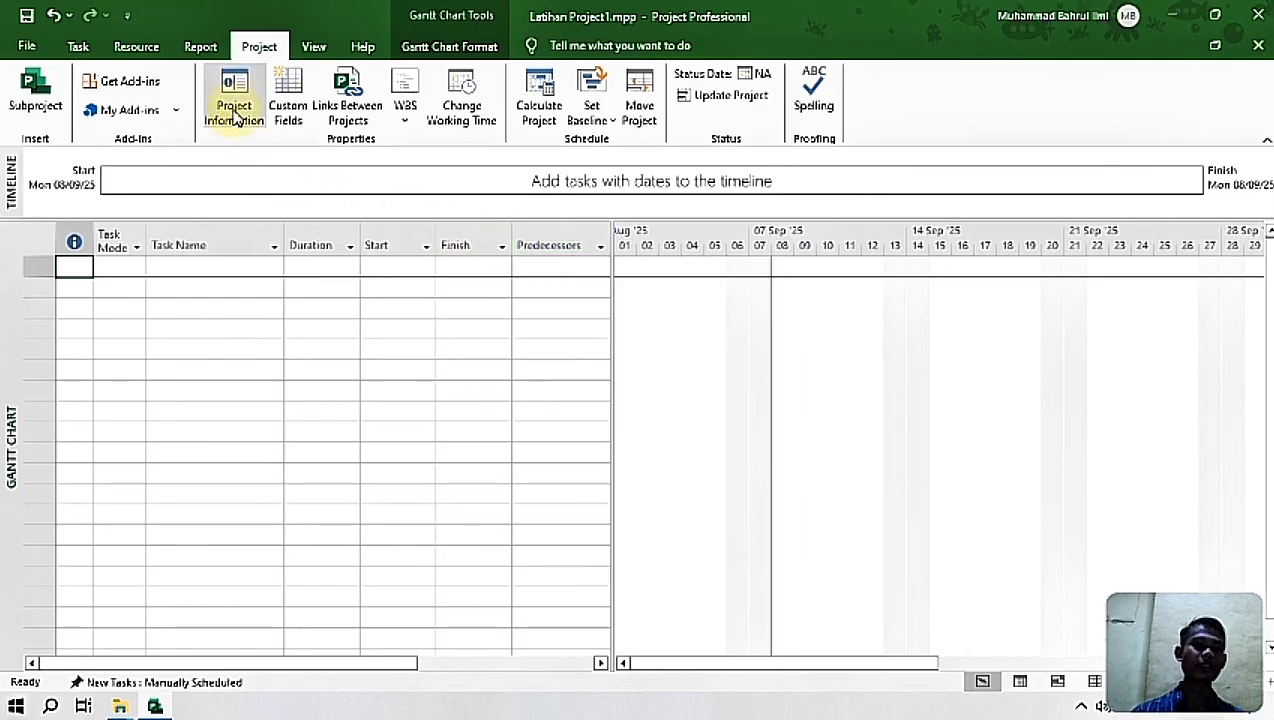
Step: Switch the project to the Resource Sheet view and select the first Resource Name cell
click(313, 47)
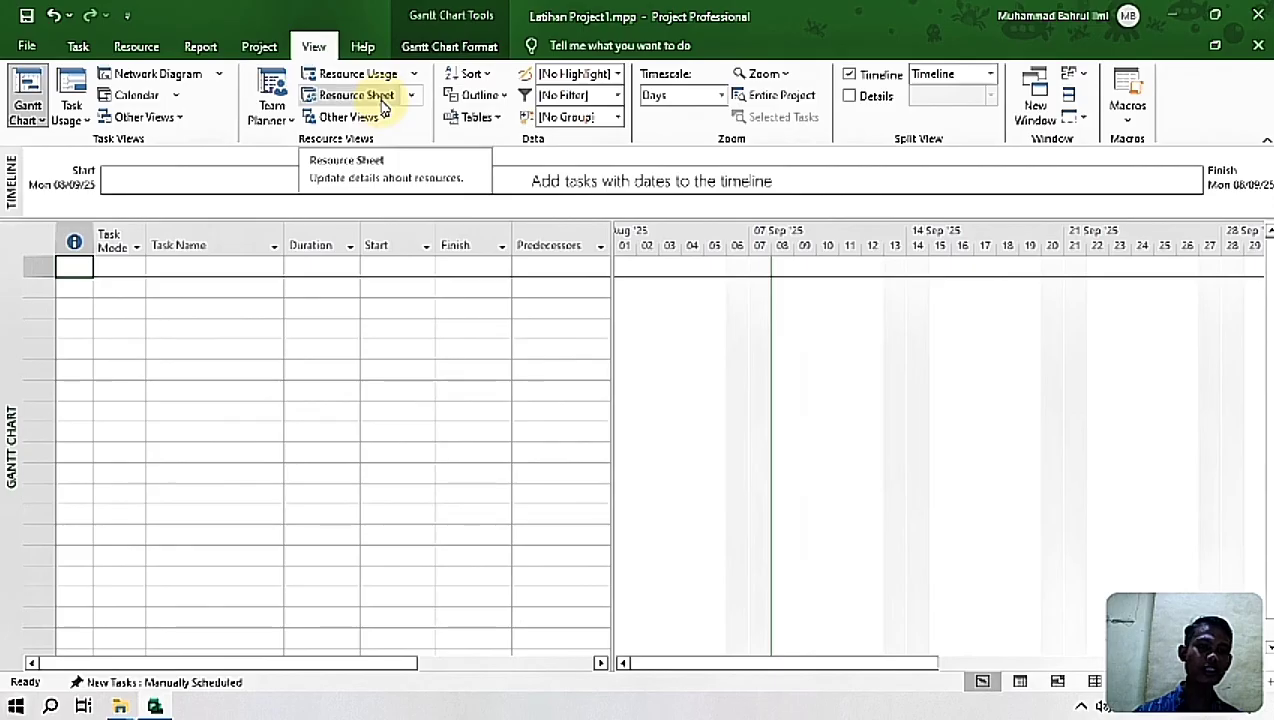
click(384, 104)
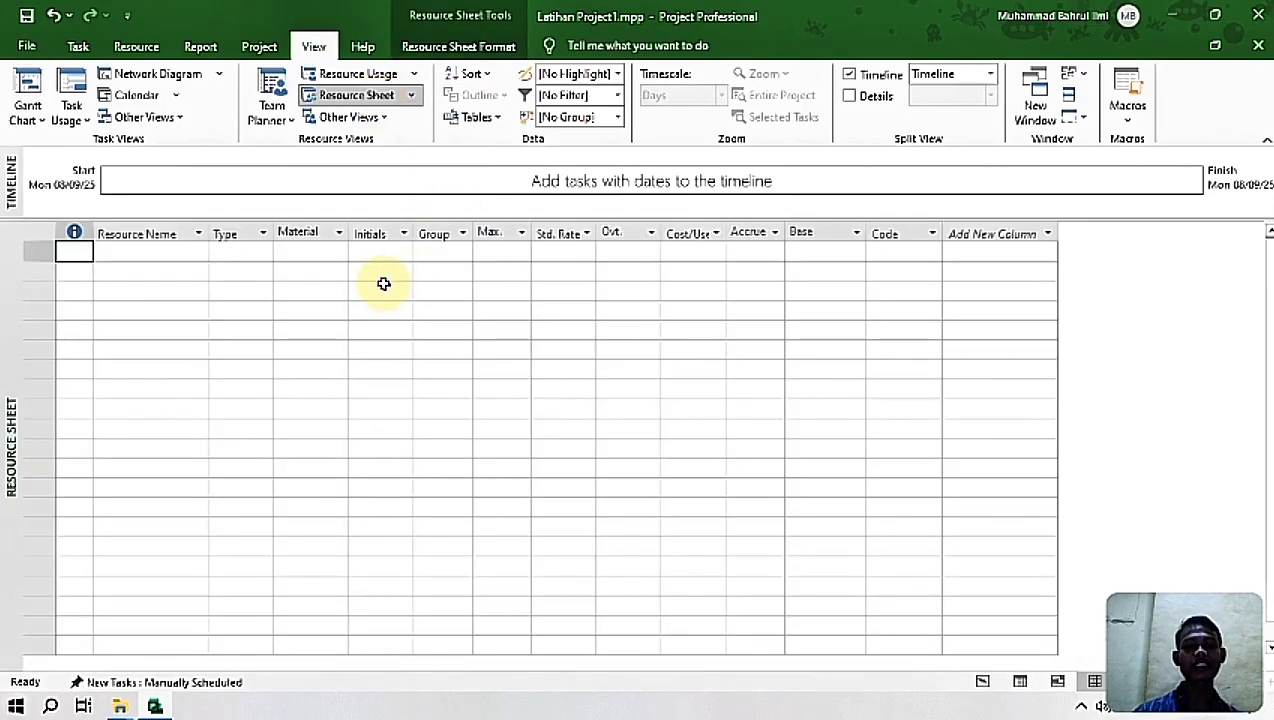
click(126, 252)
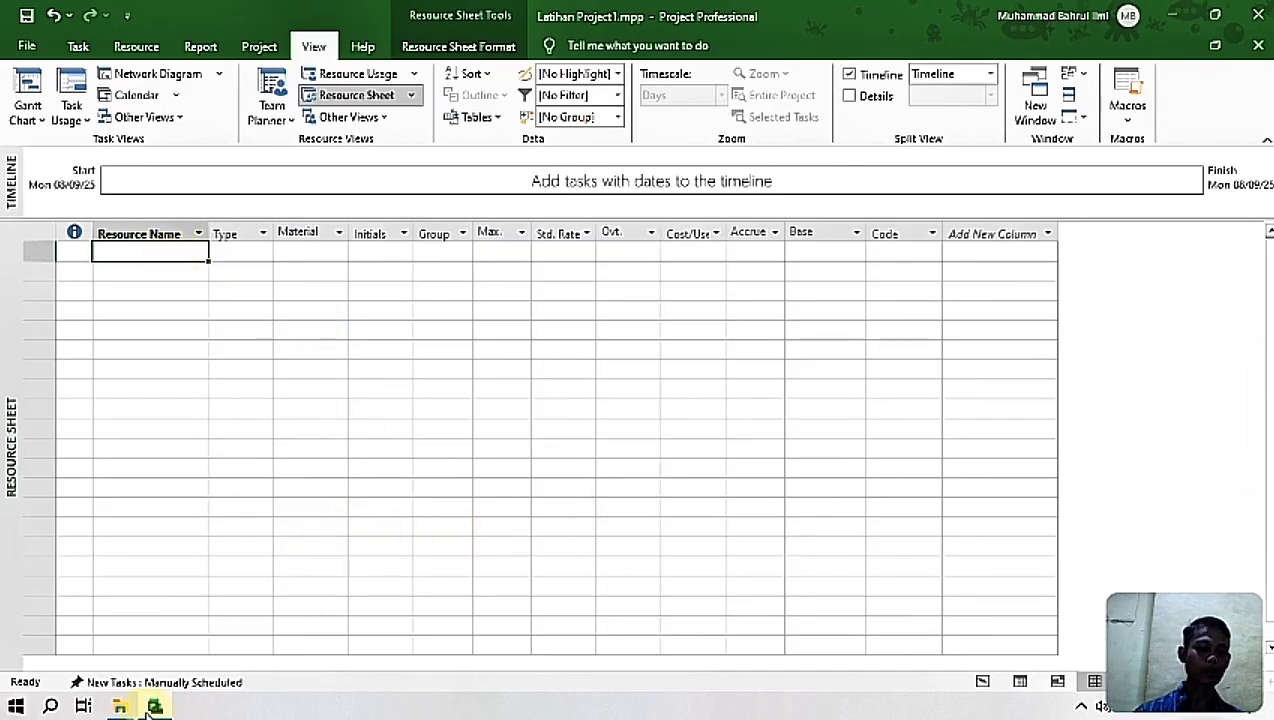
Step: Open the workbook Data Mentah Latihan Ms Project.xlsx from the 3D Objects folder in Excel
mouse_move(122, 708)
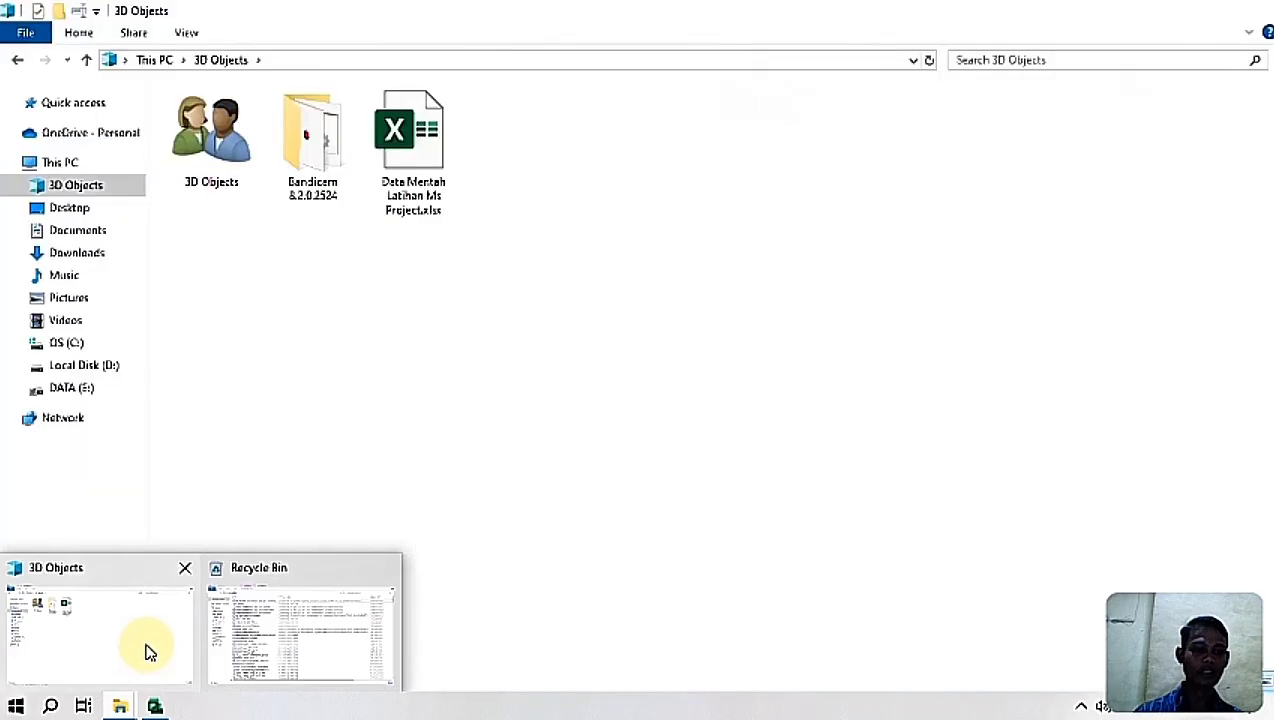
click(146, 648)
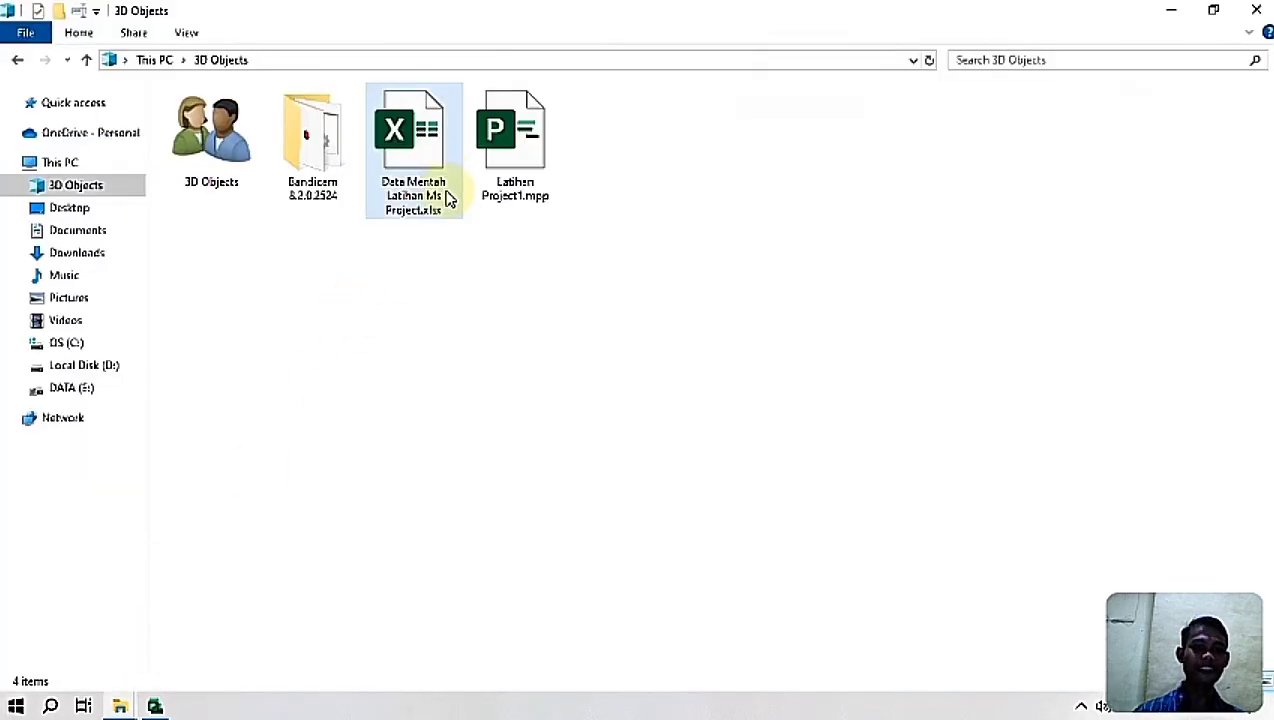
click(437, 131)
double_click(437, 131)
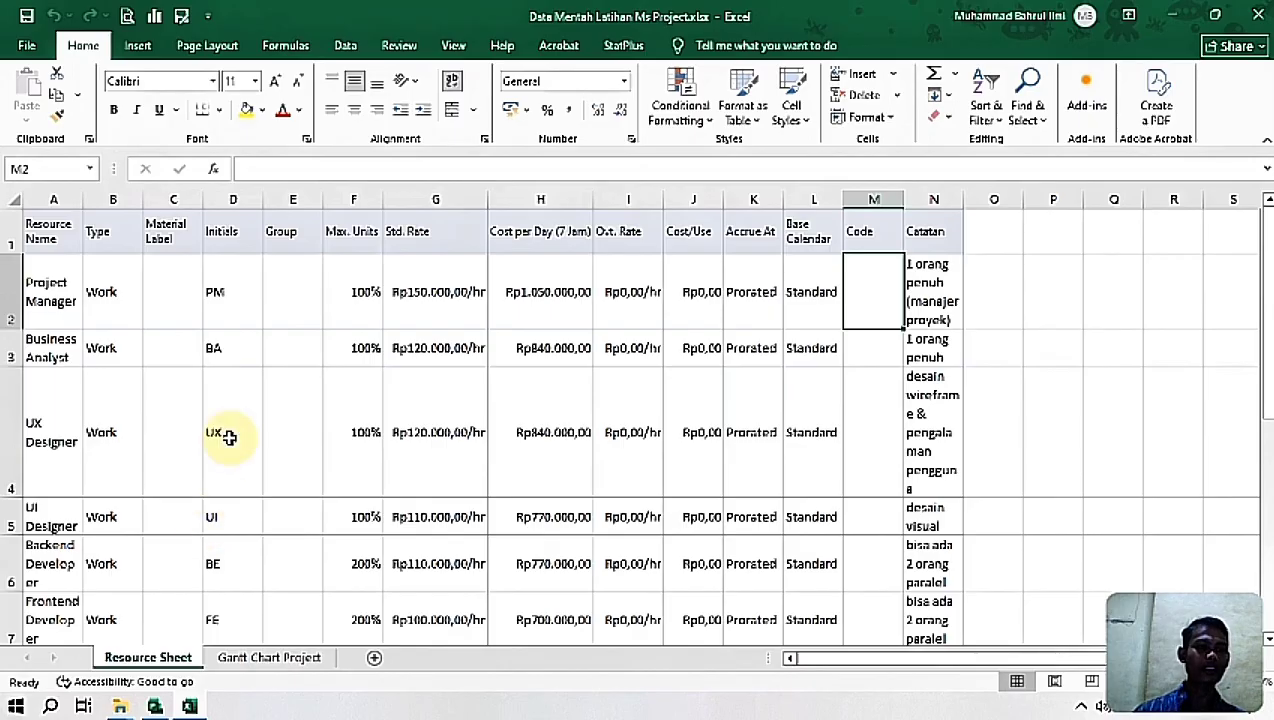
Step: Review the resource names on the Resource Sheet worksheet, from Project Manager down to Stakeholders
click(57, 285)
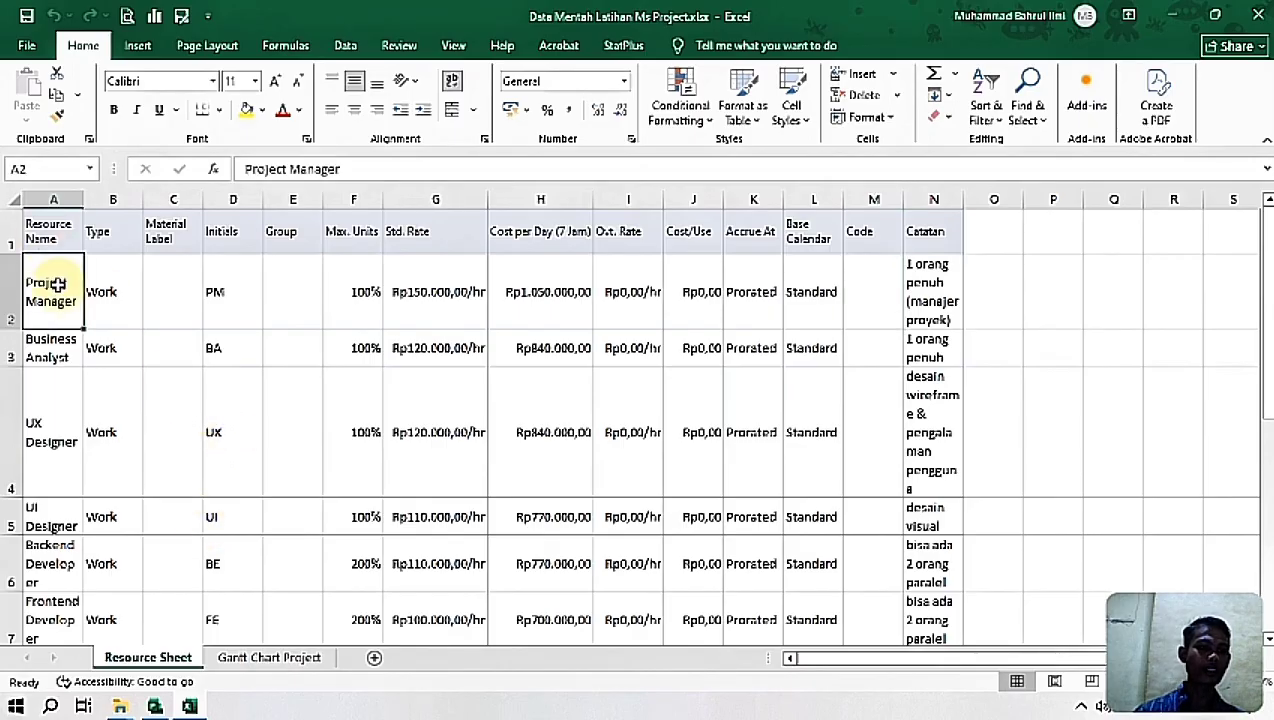
click(58, 352)
click(67, 418)
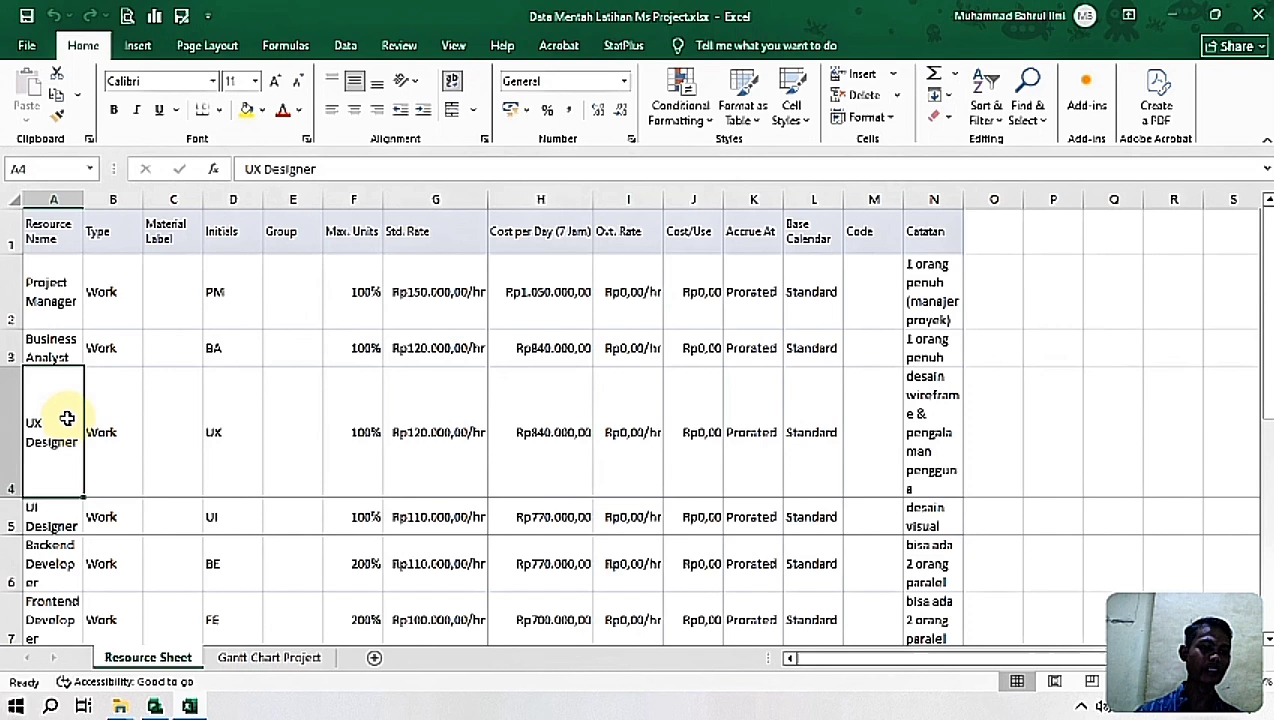
click(71, 512)
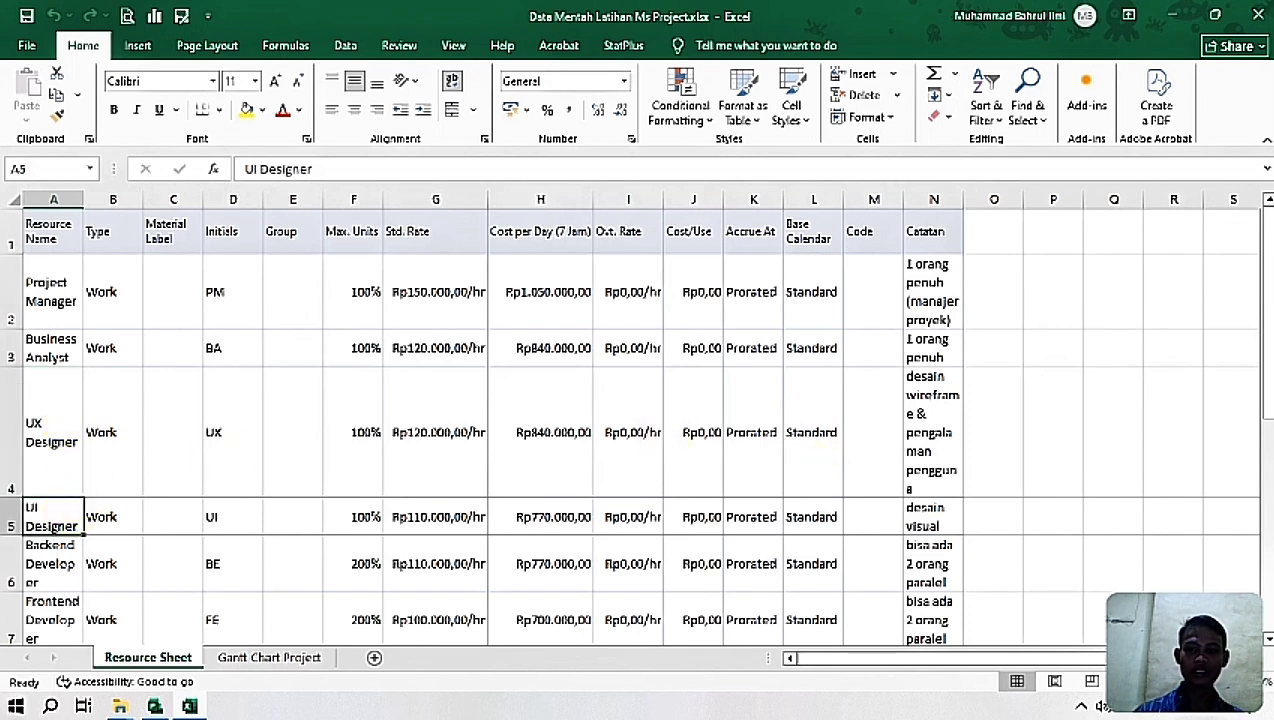
drag(1262, 300, 1262, 320)
click(50, 418)
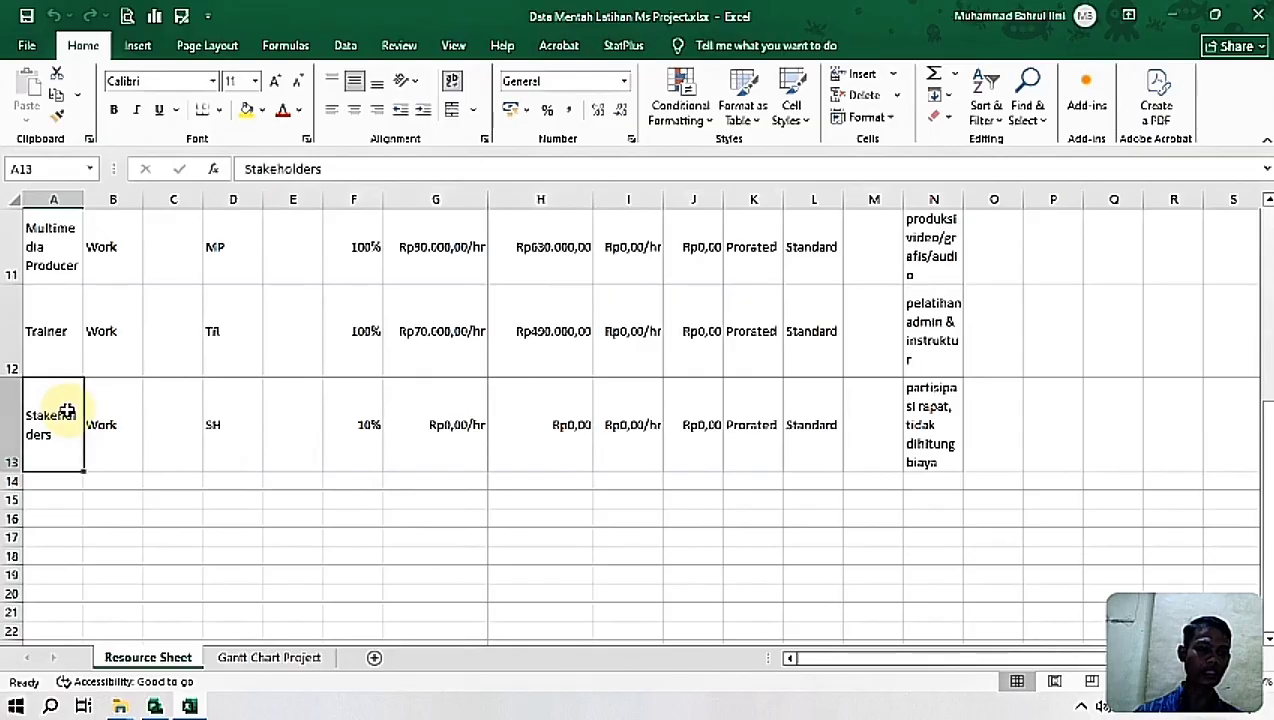
drag(1262, 465, 1262, 270)
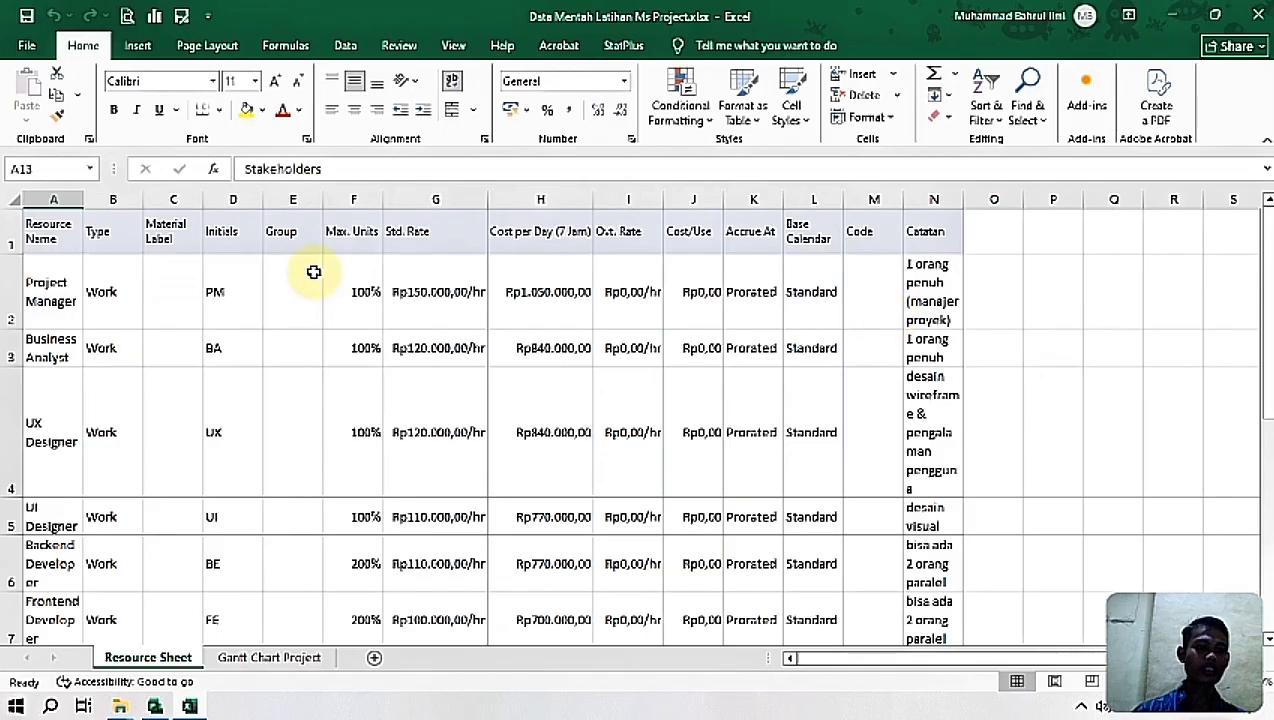
Step: Review the Project Manager row, from its type, initials and max units through its rates, accrual and base calendar to the note
click(61, 276)
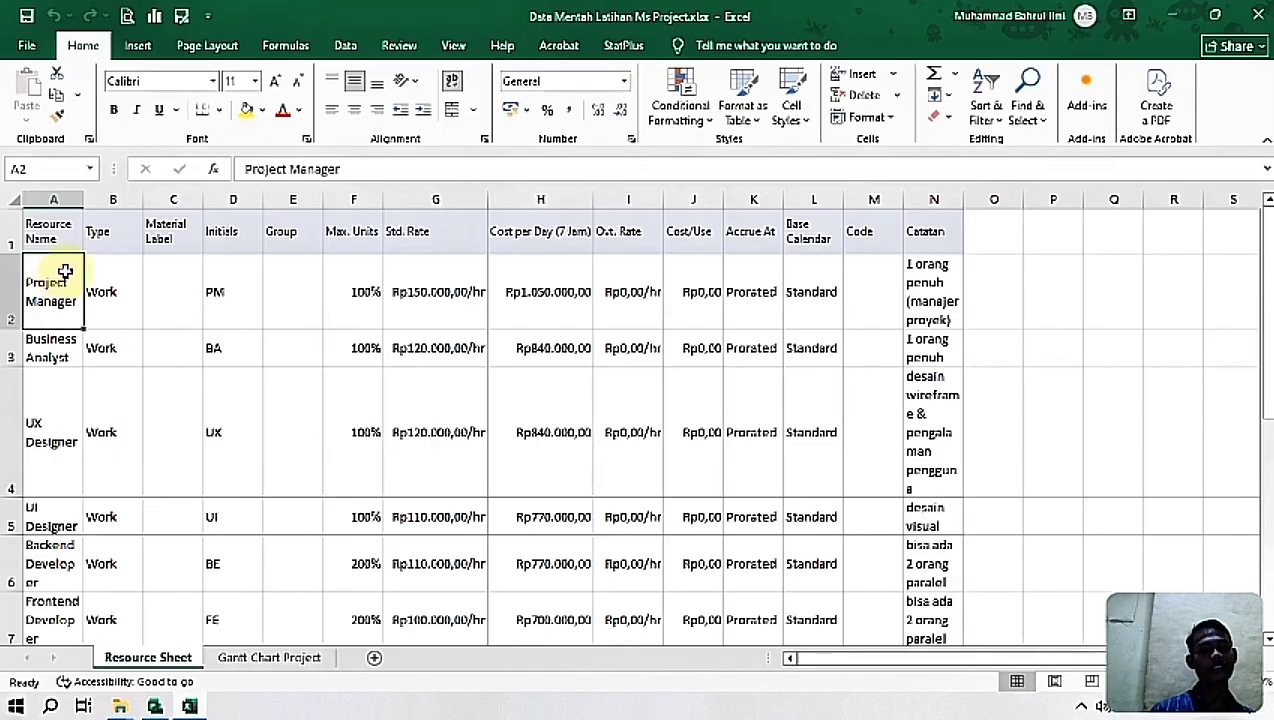
click(91, 268)
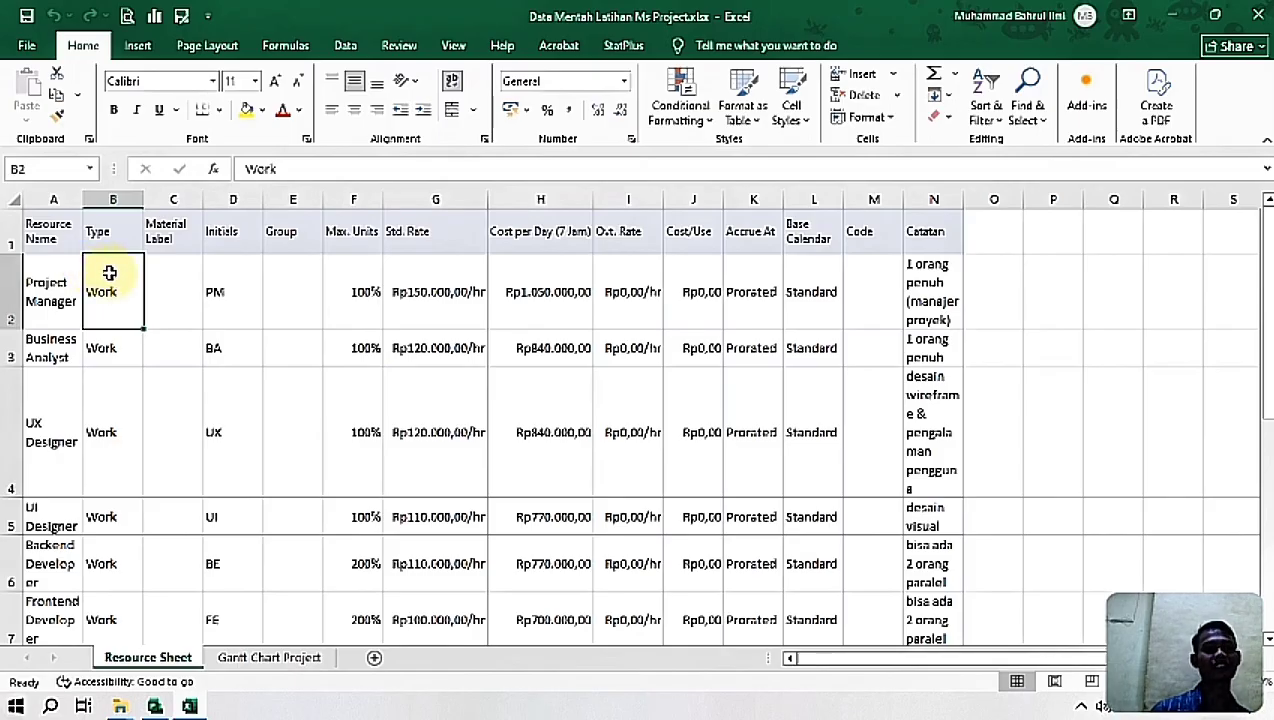
click(227, 265)
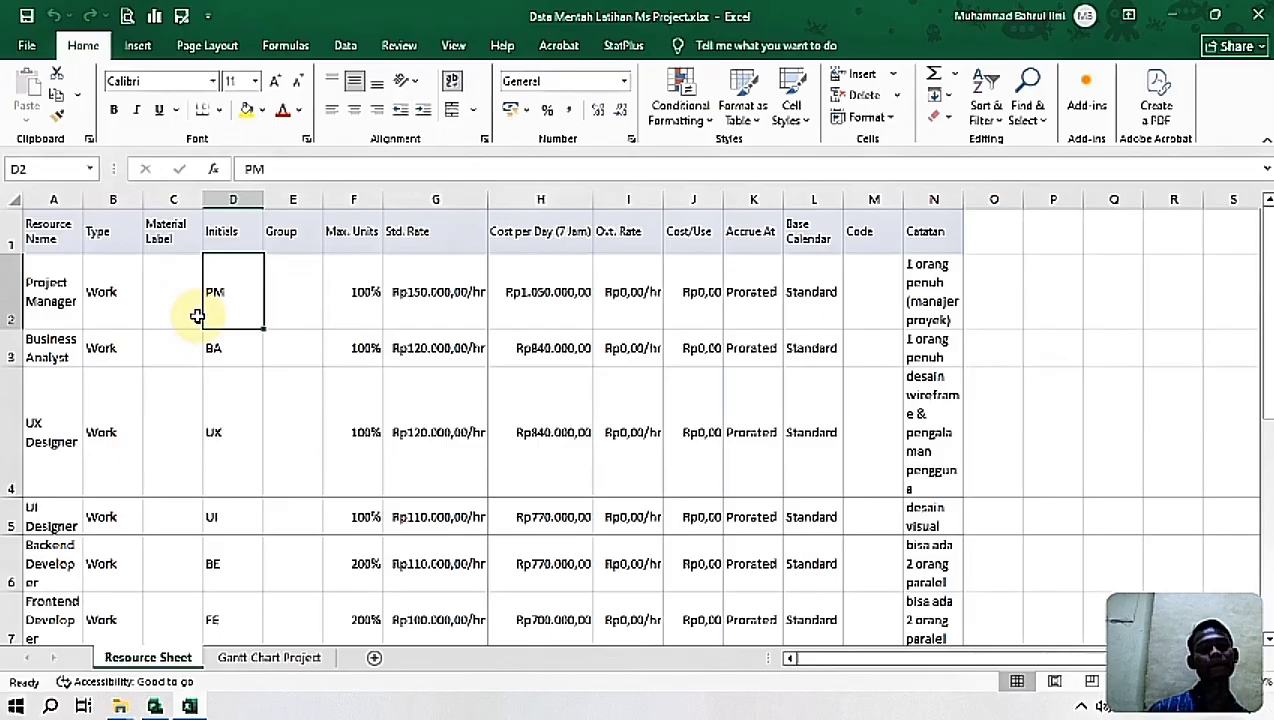
click(343, 295)
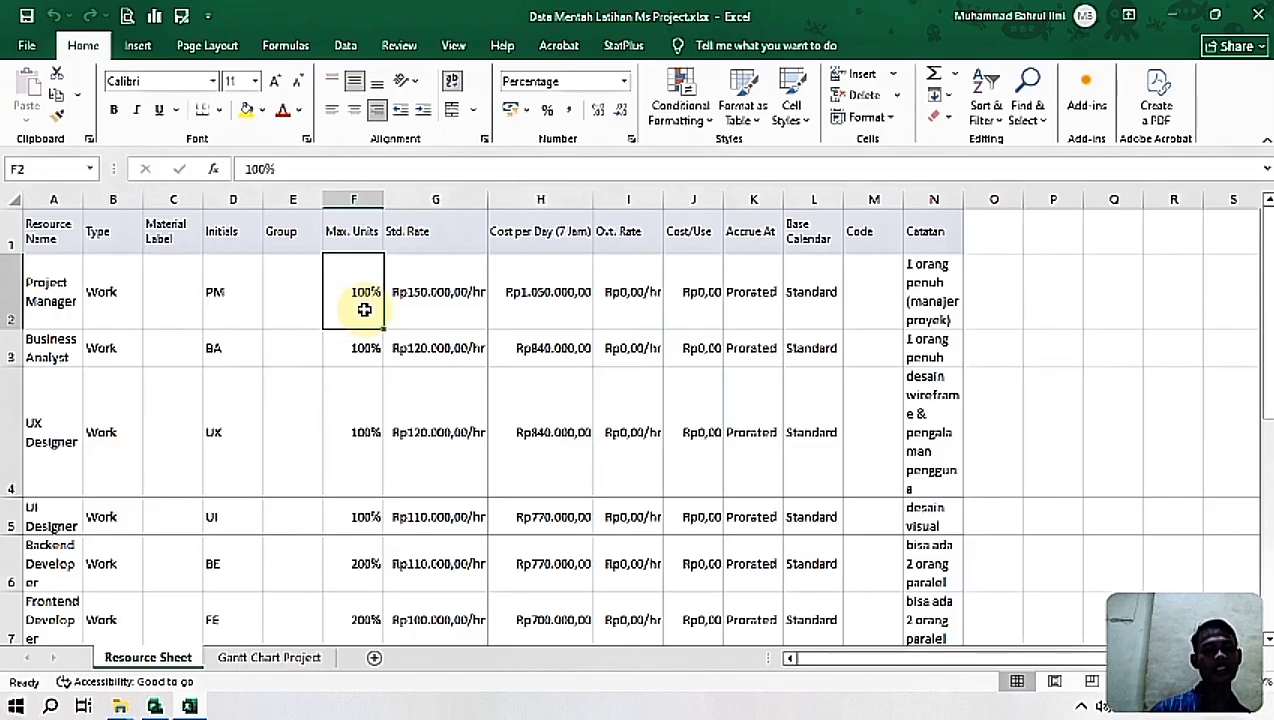
click(424, 294)
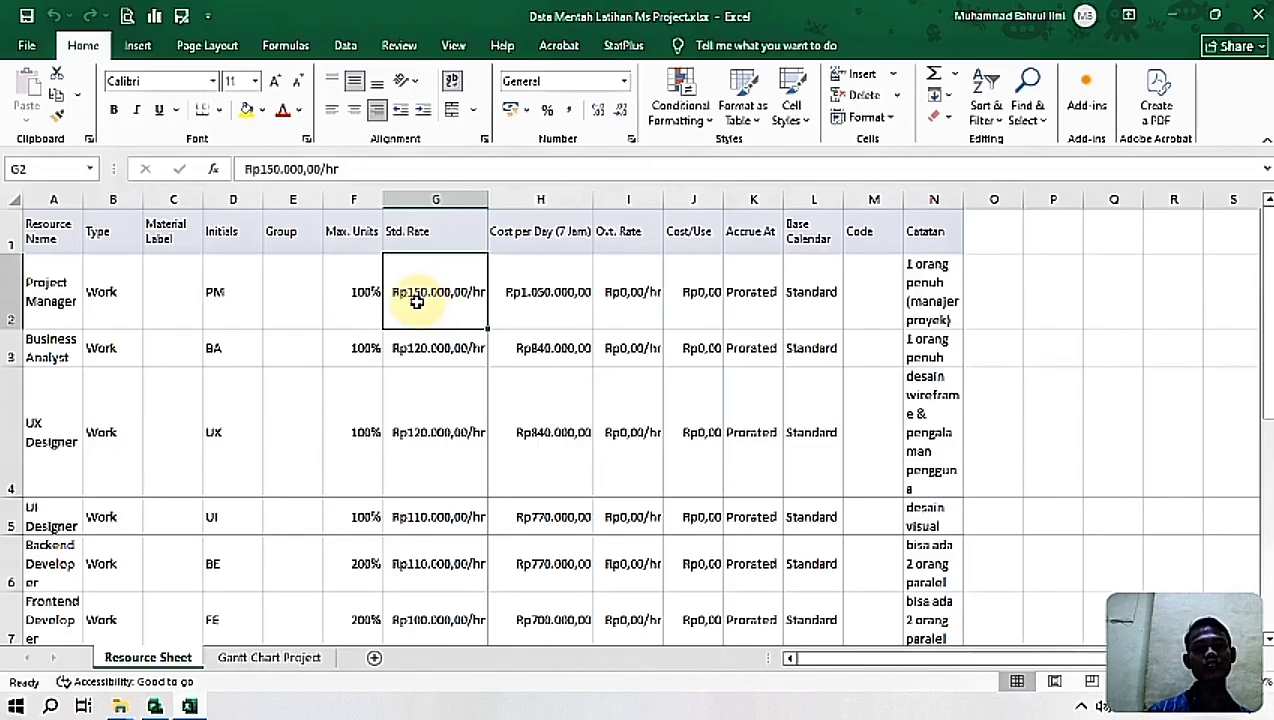
click(522, 295)
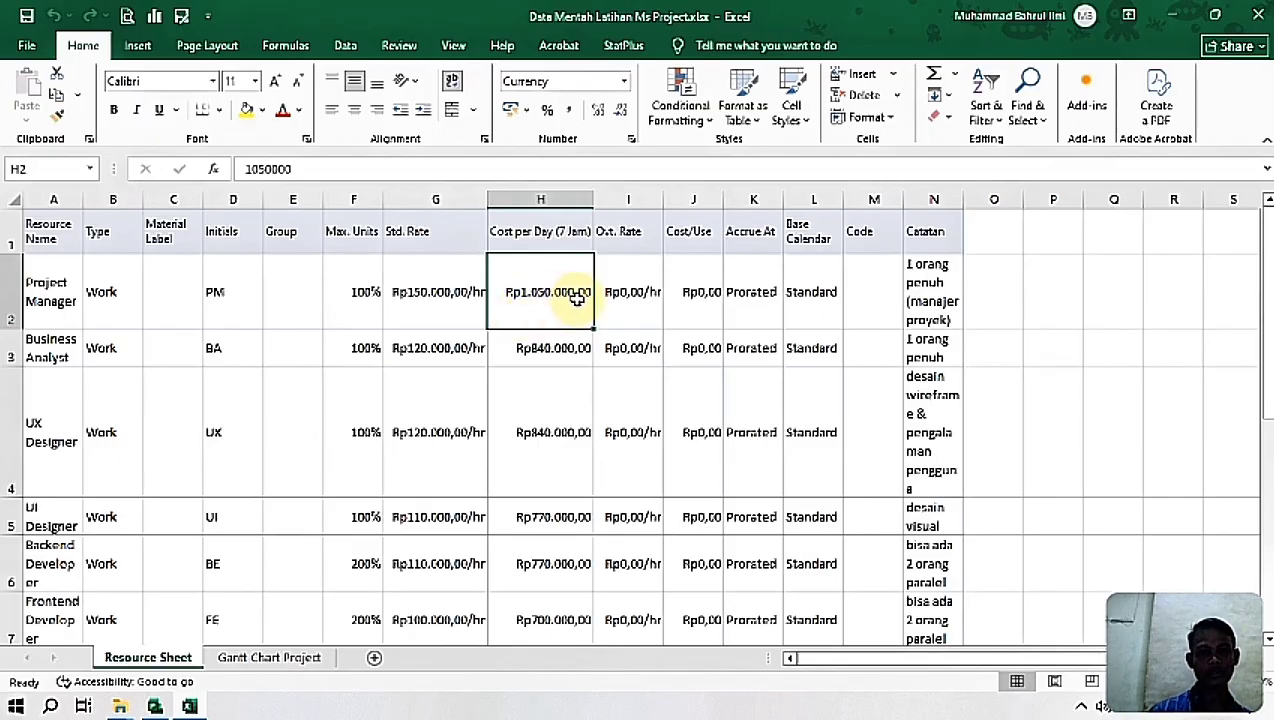
click(760, 306)
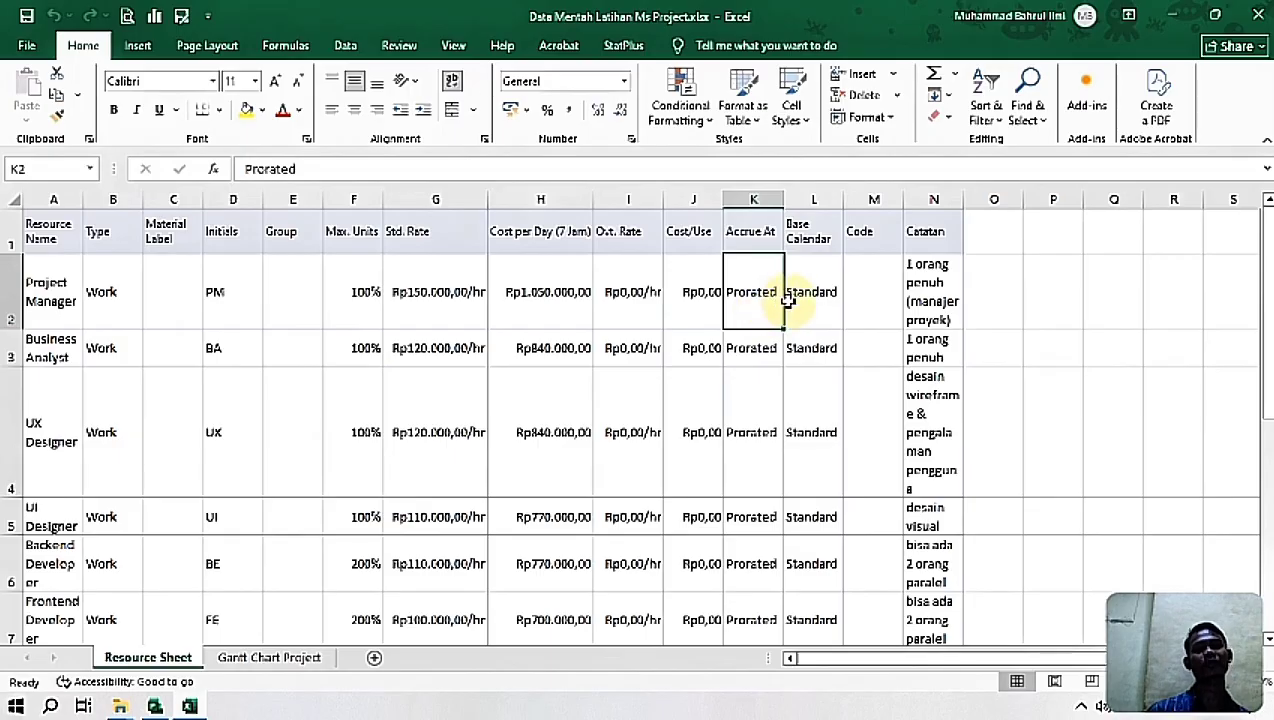
click(808, 306)
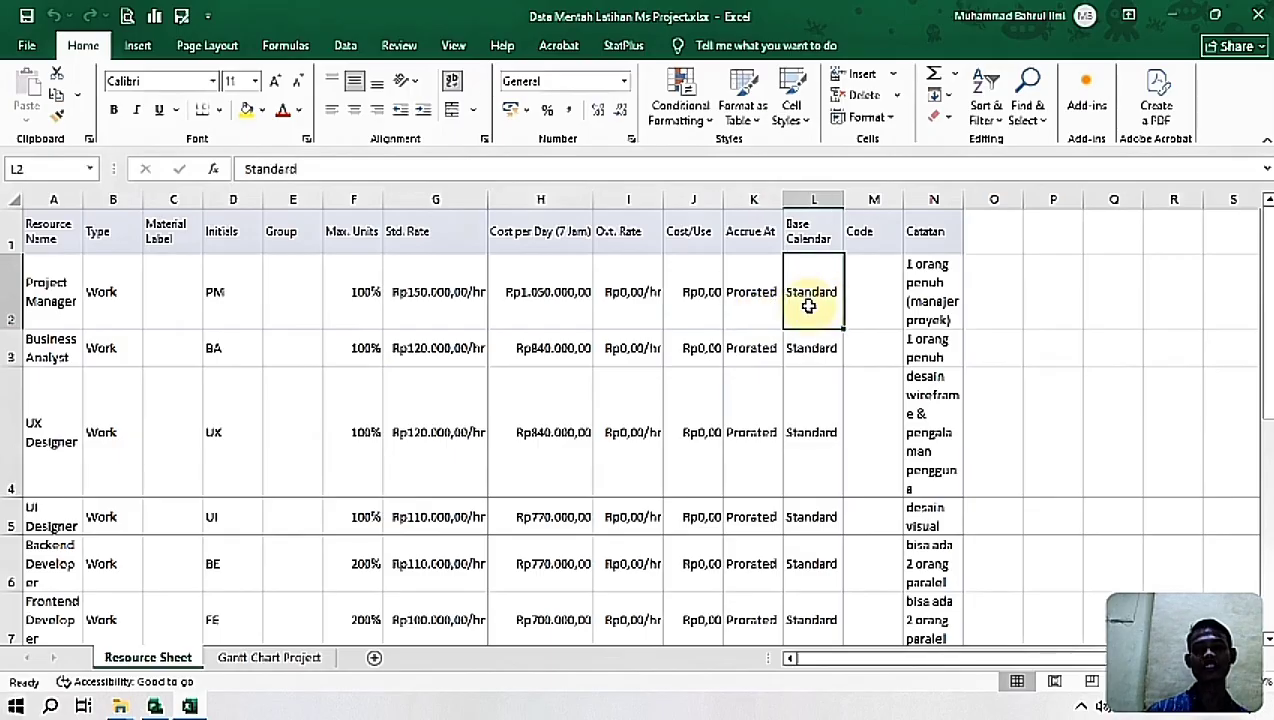
click(916, 318)
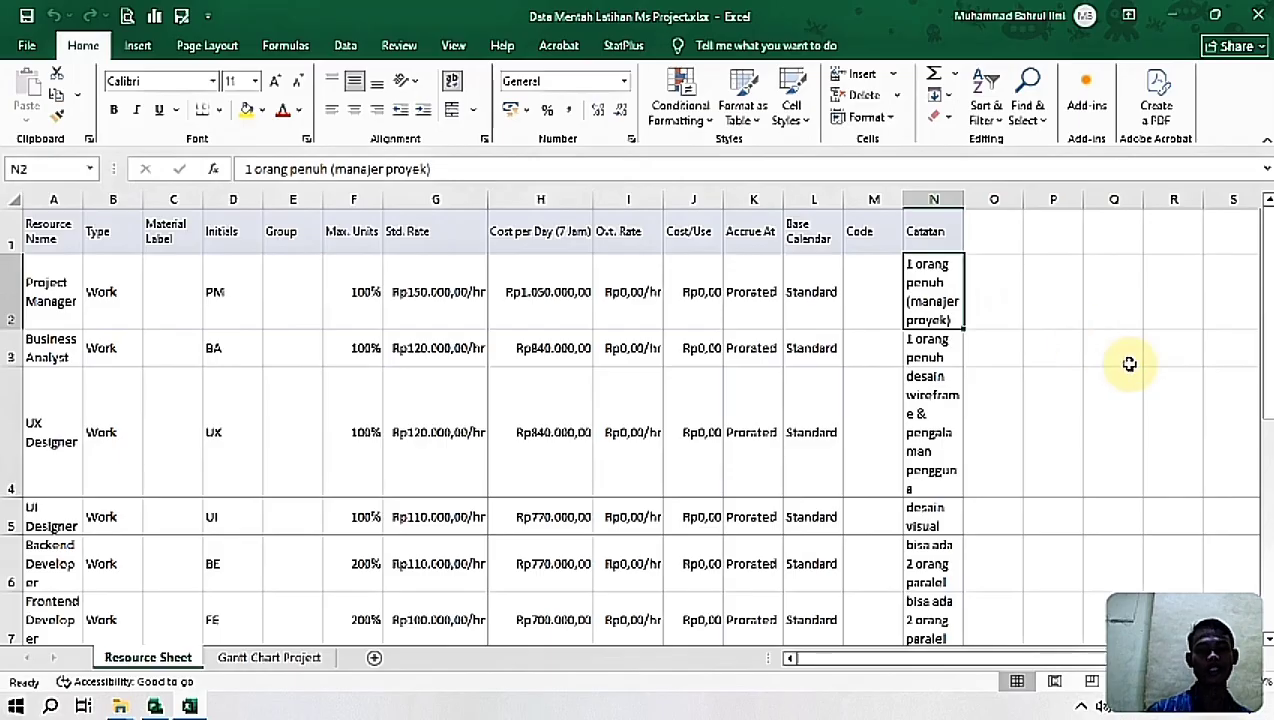
Step: Examine the Backend Developer row's resource name, type, initials and max units
drag(1267, 268, 1268, 283)
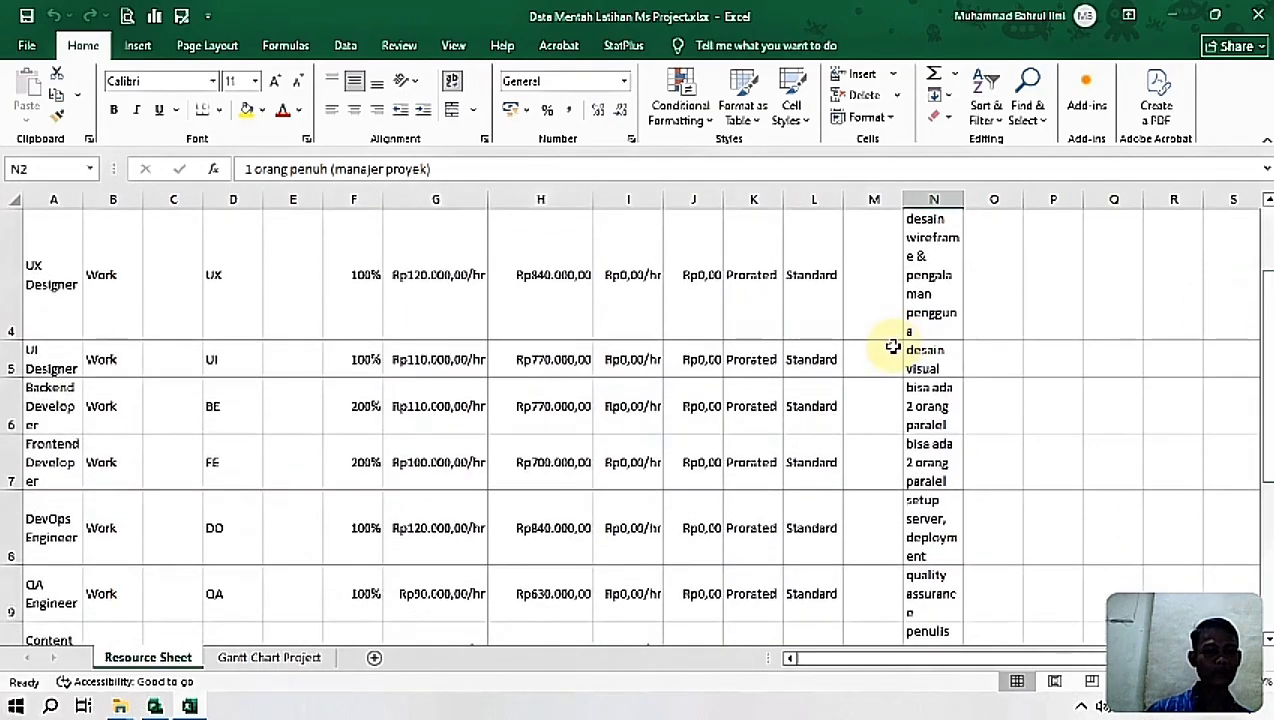
click(49, 400)
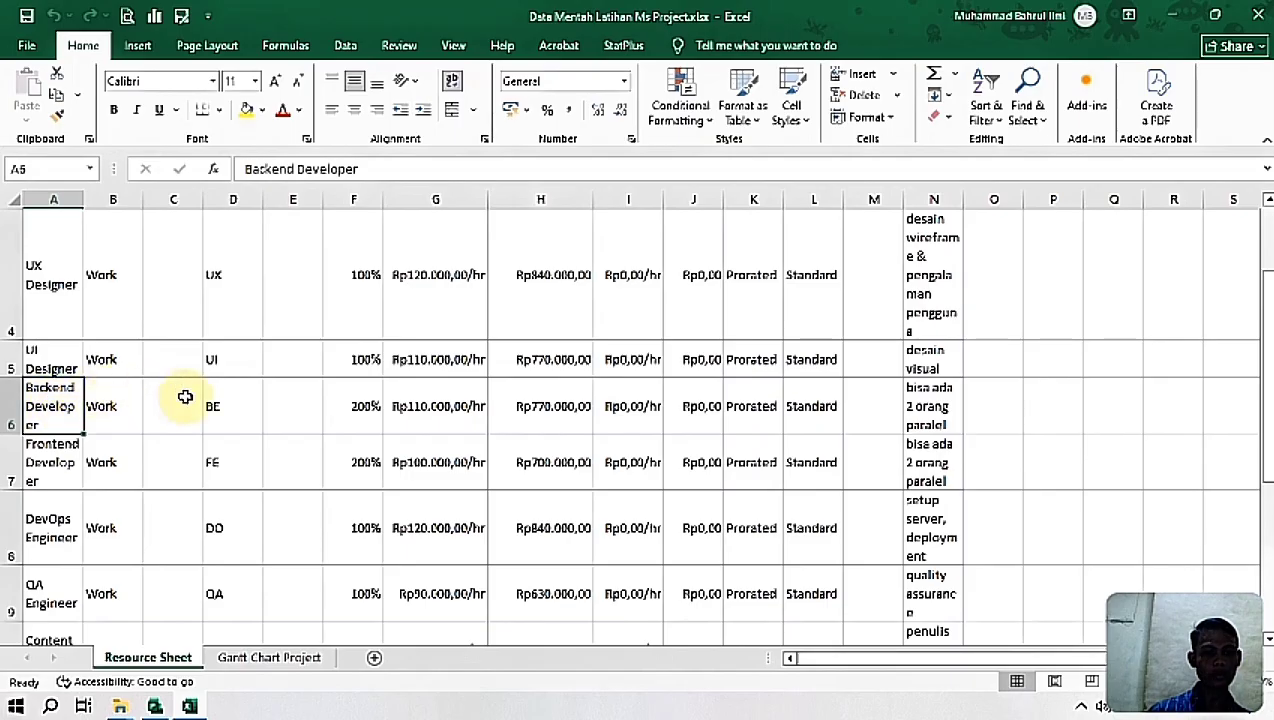
click(334, 415)
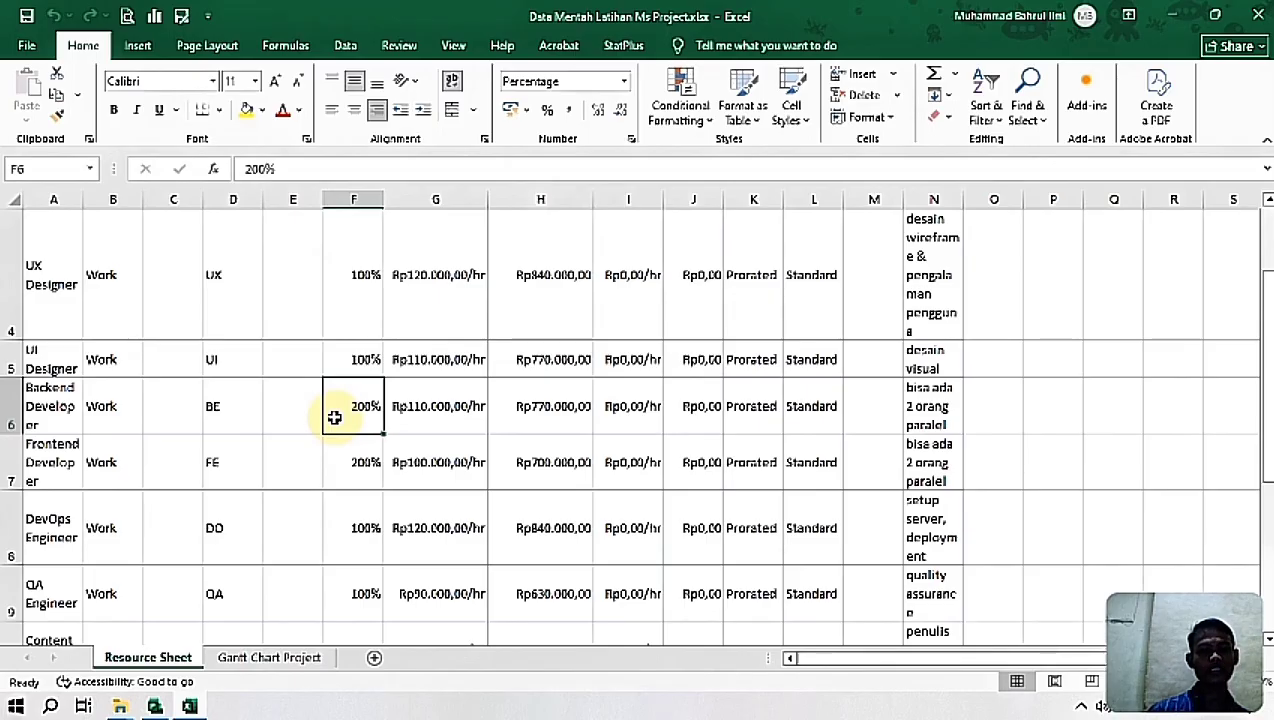
click(40, 395)
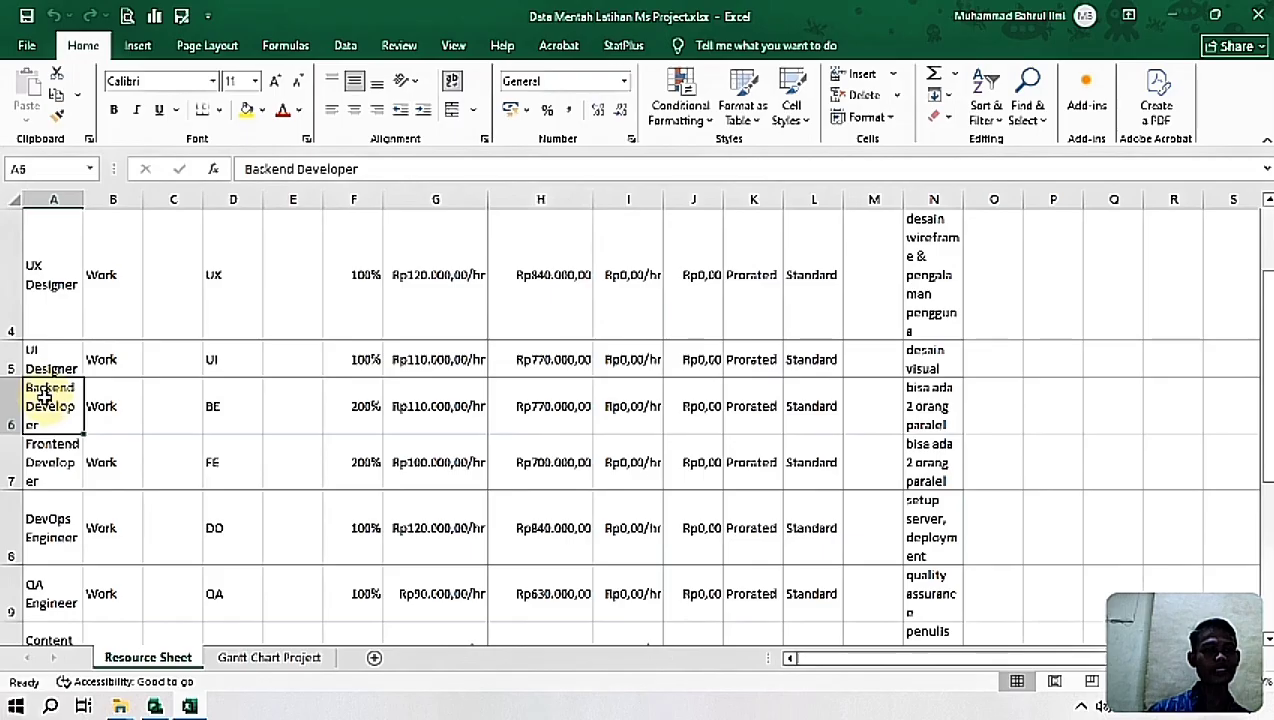
click(109, 408)
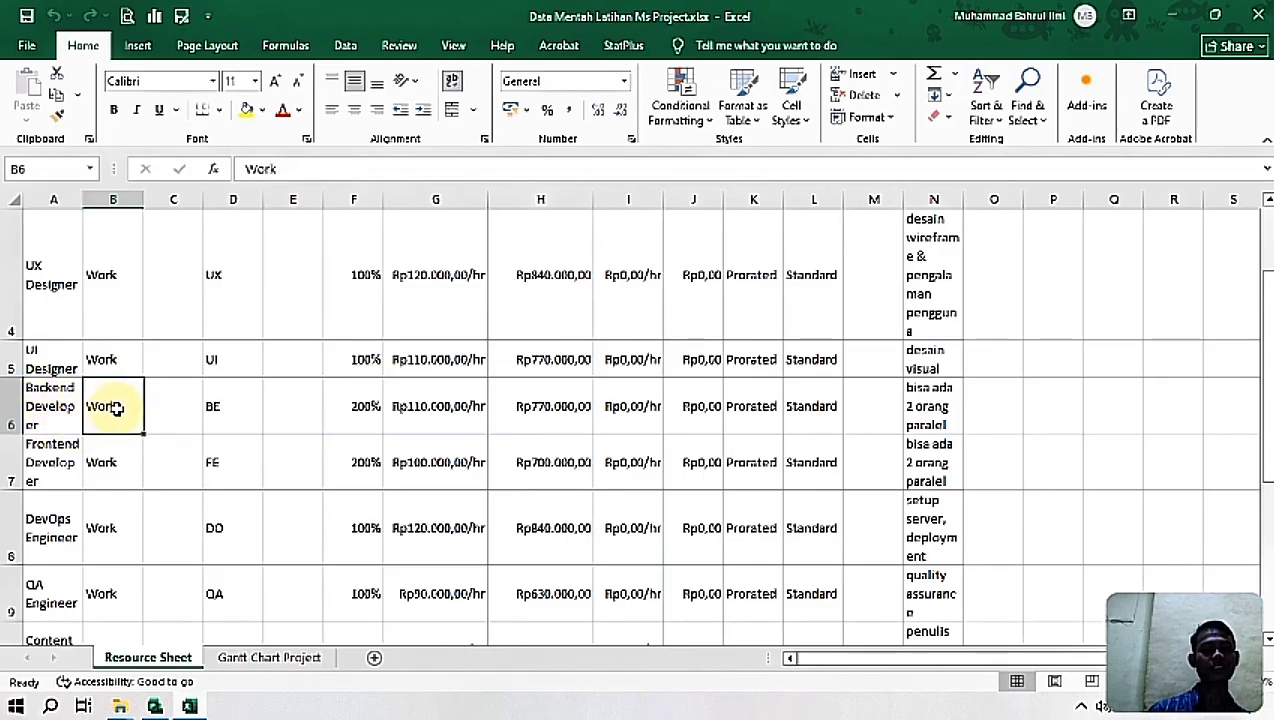
click(231, 409)
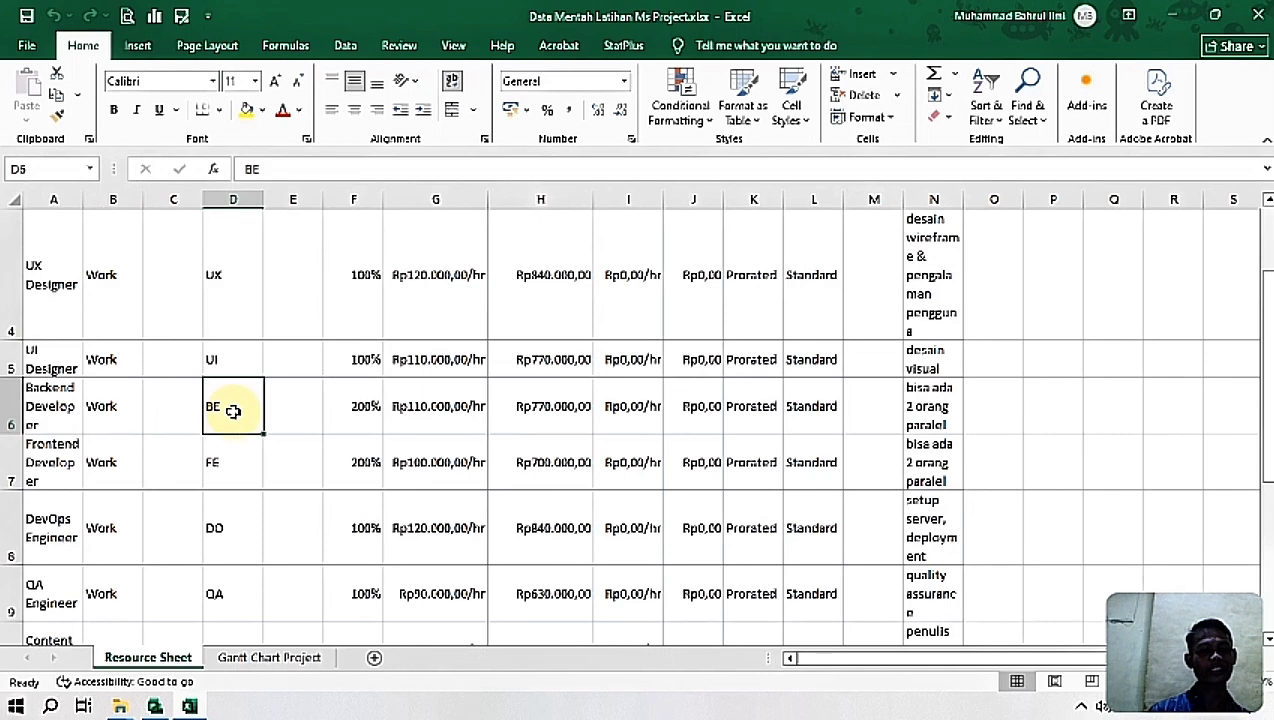
click(365, 410)
Step: Check the Backend Developer's standard rate against its max units, and its cost per day, accrual method, base calendar and note
scroll(1260, 244, up, 1)
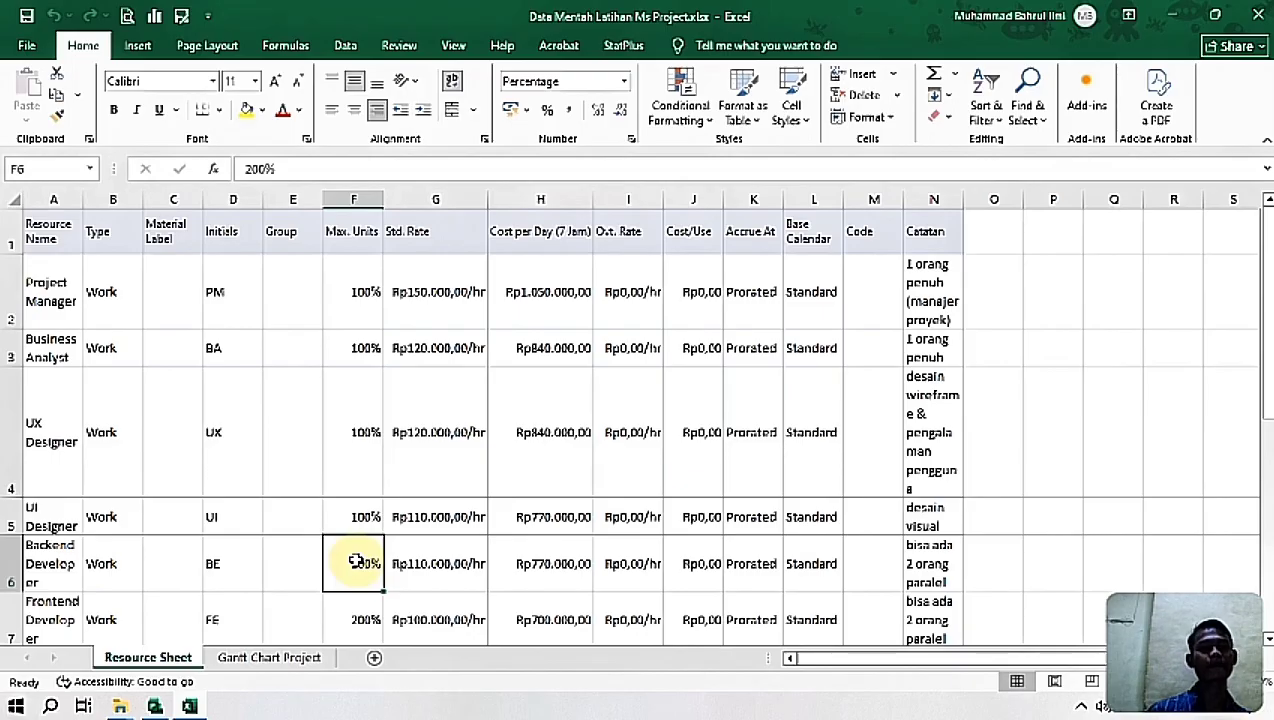
click(430, 572)
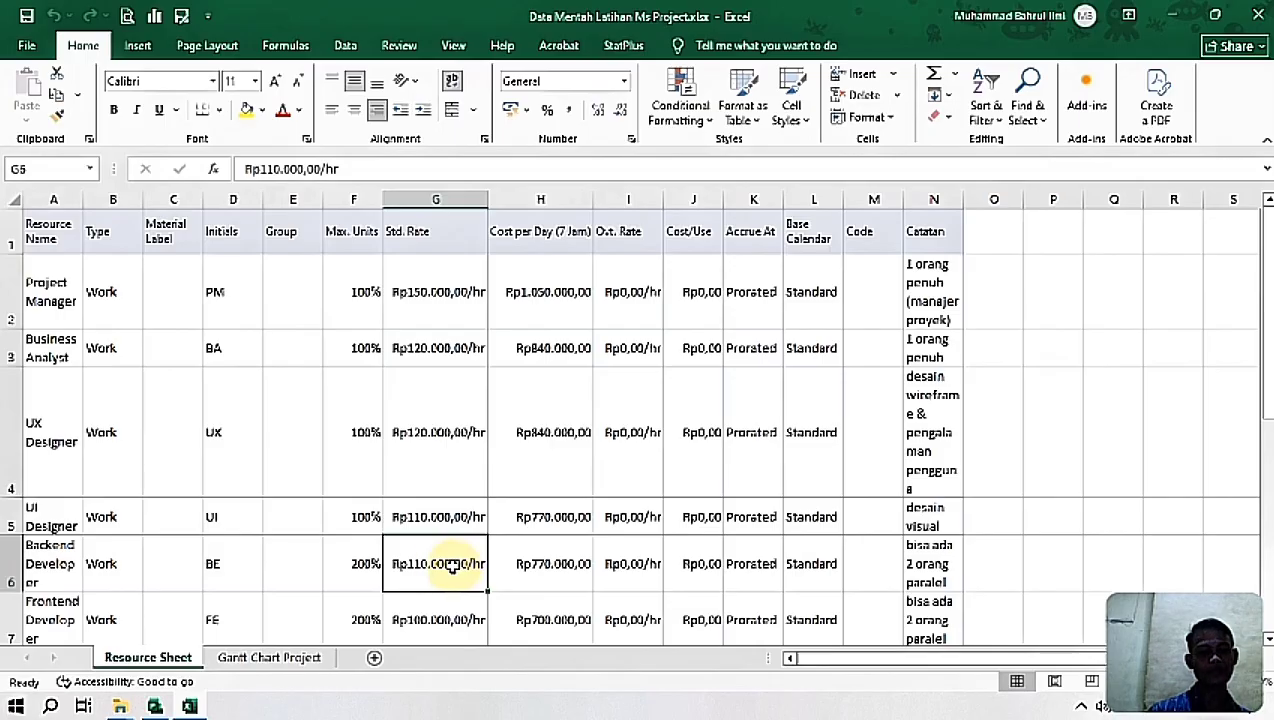
click(368, 563)
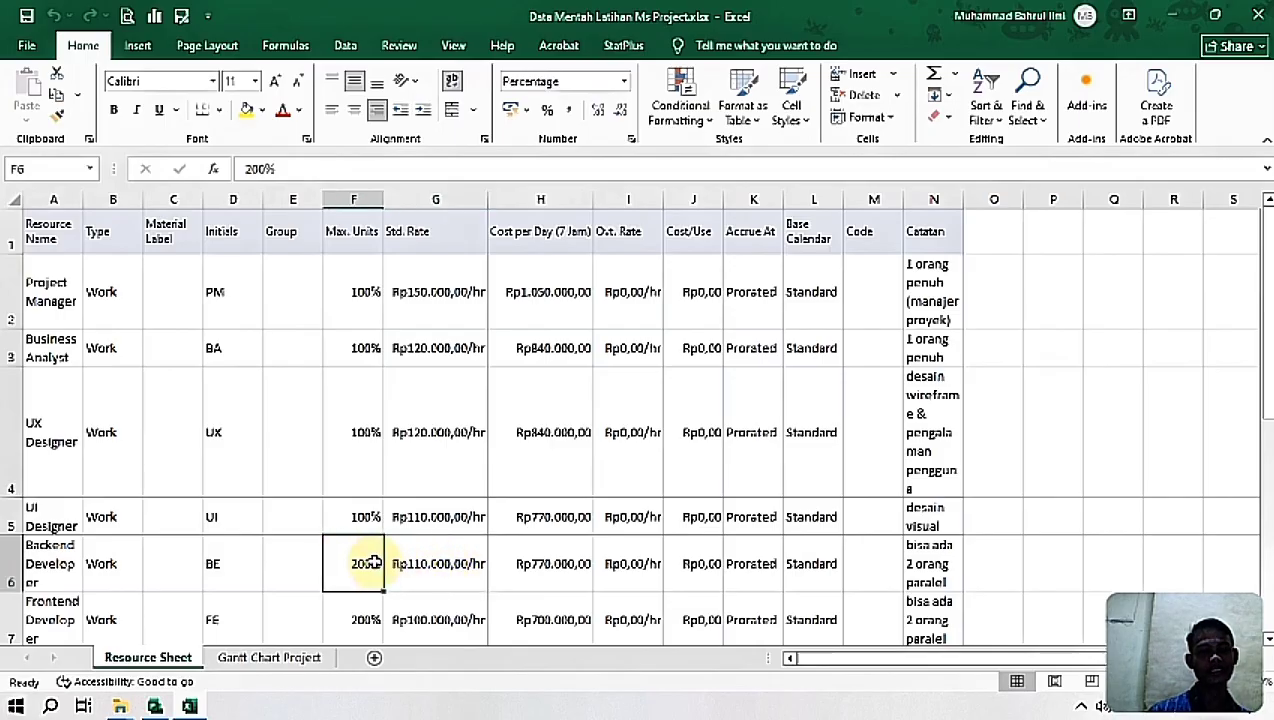
click(418, 574)
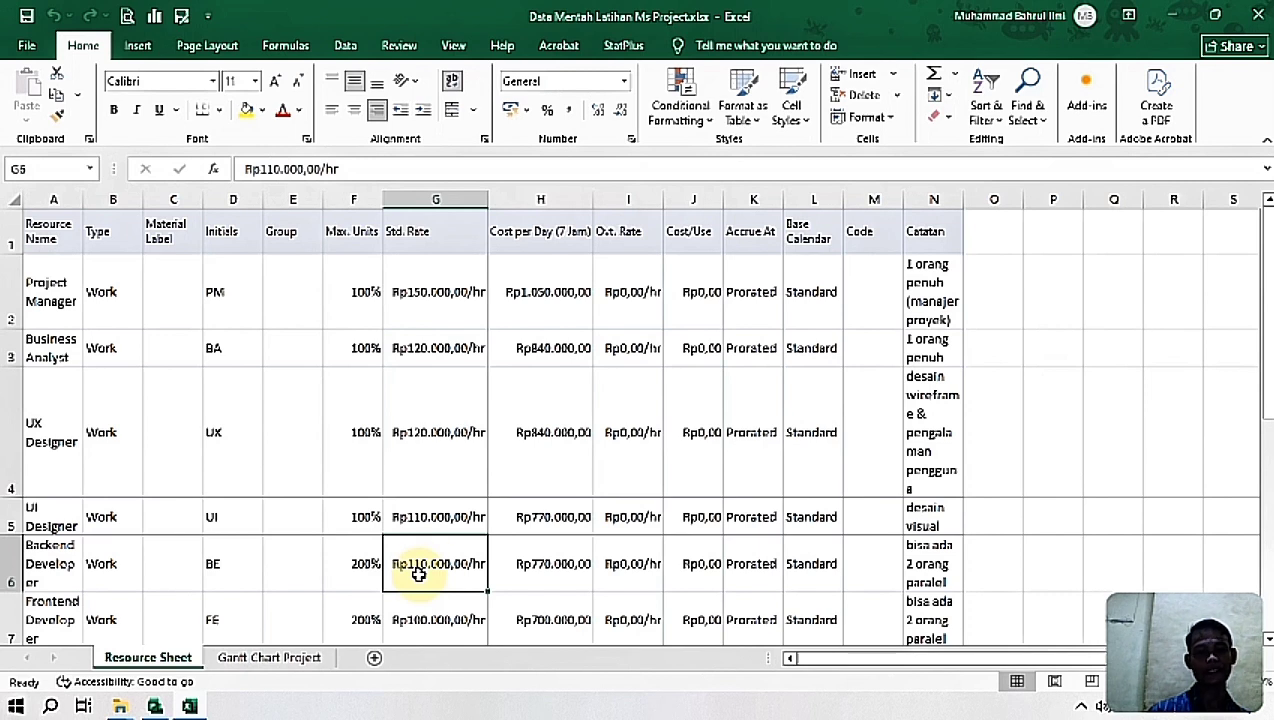
click(533, 576)
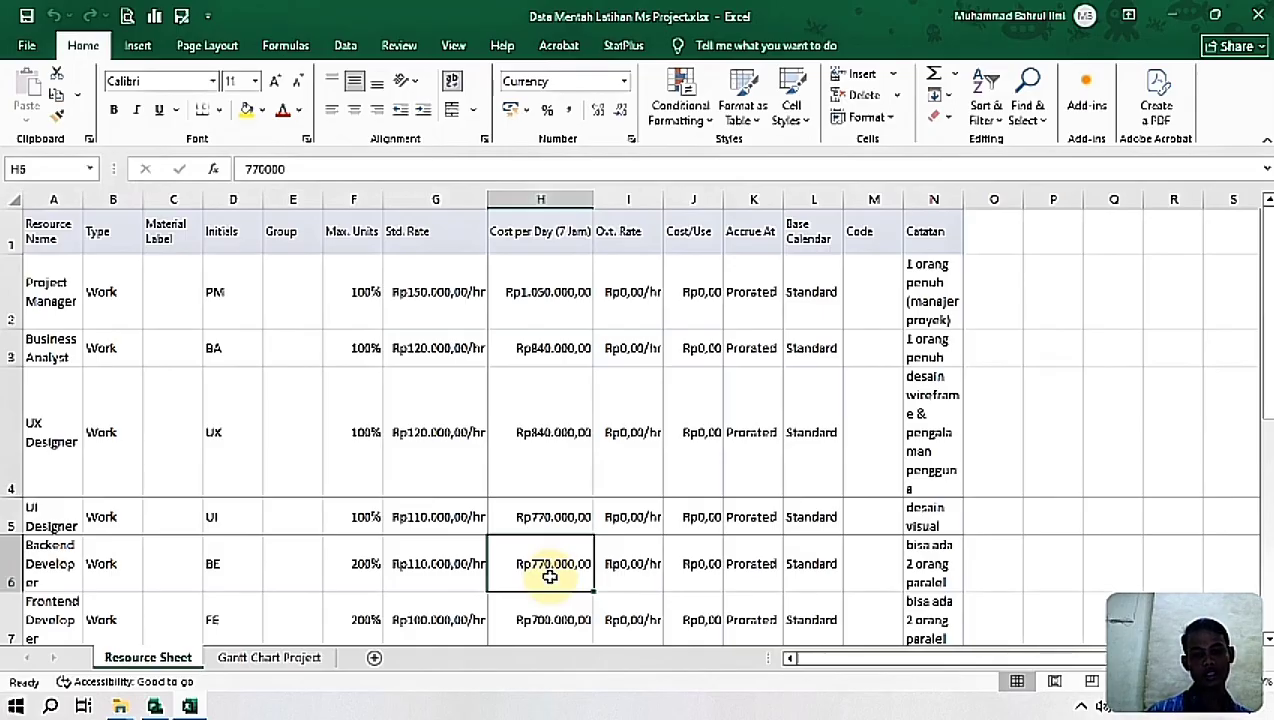
click(758, 578)
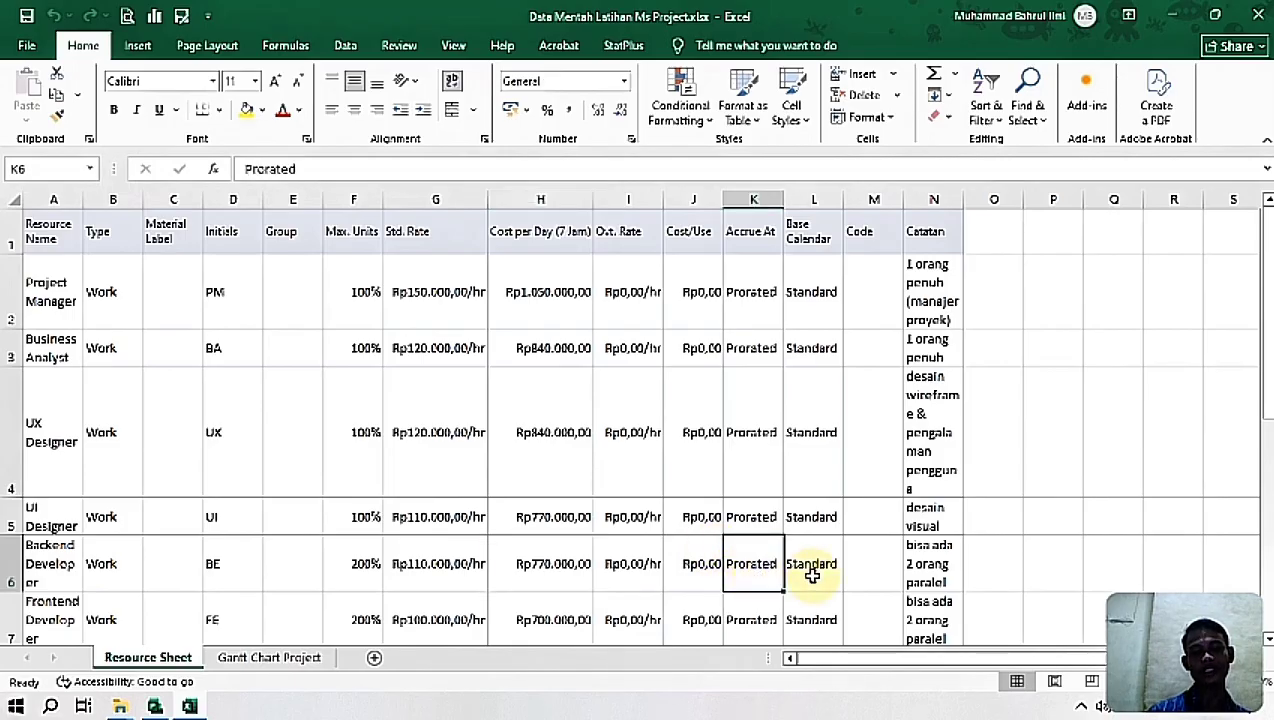
click(812, 576)
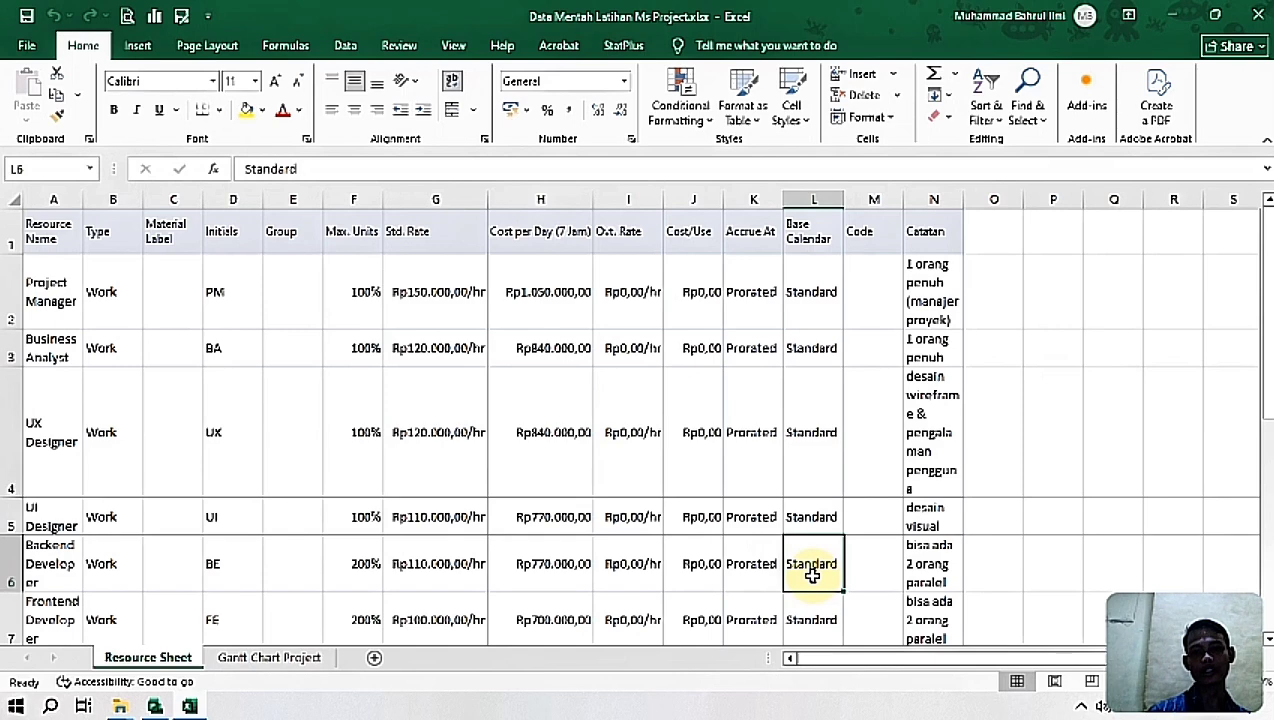
click(912, 565)
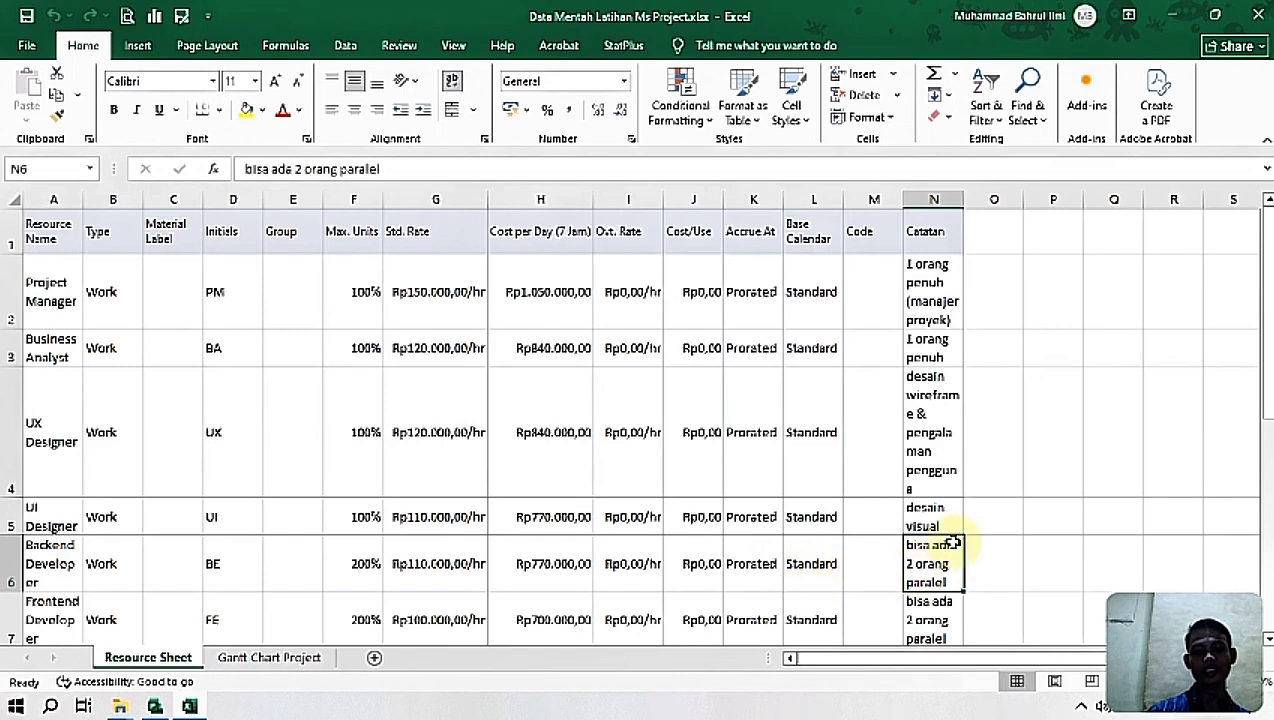
Step: Check the Frontend Developer row's max units, standard rate and cost per day
drag(1258, 288, 1254, 340)
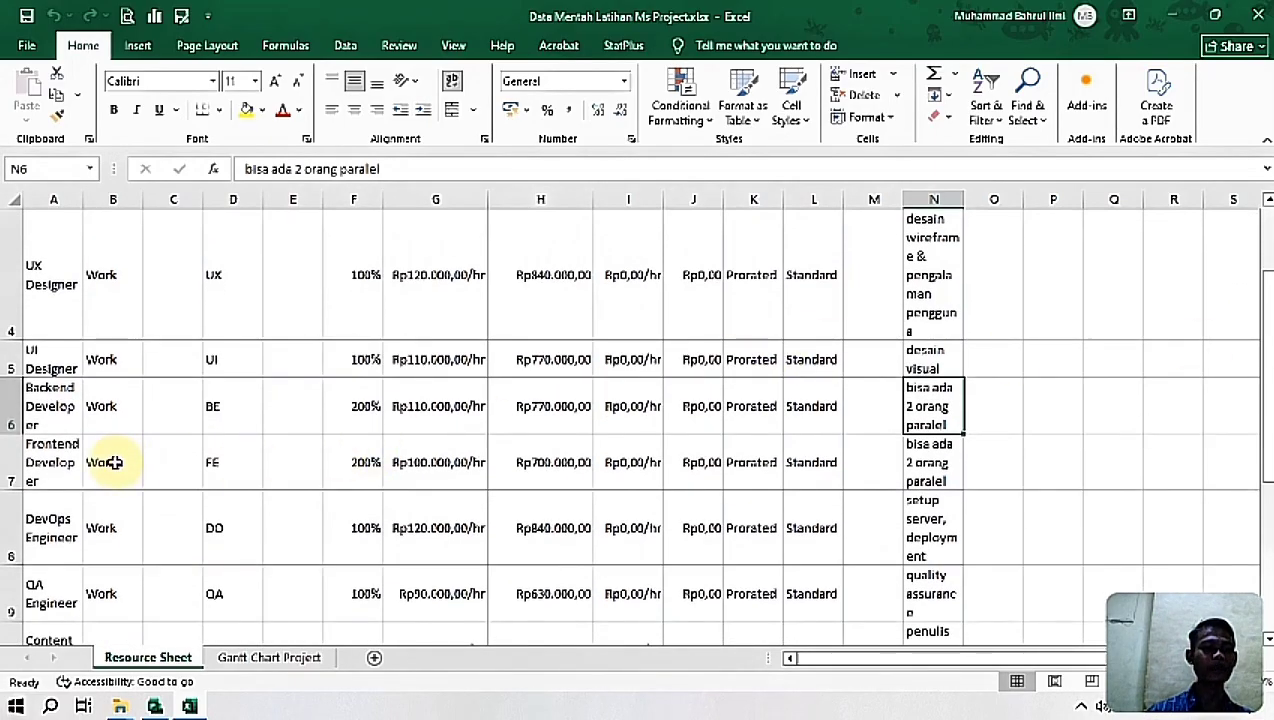
click(52, 466)
click(355, 460)
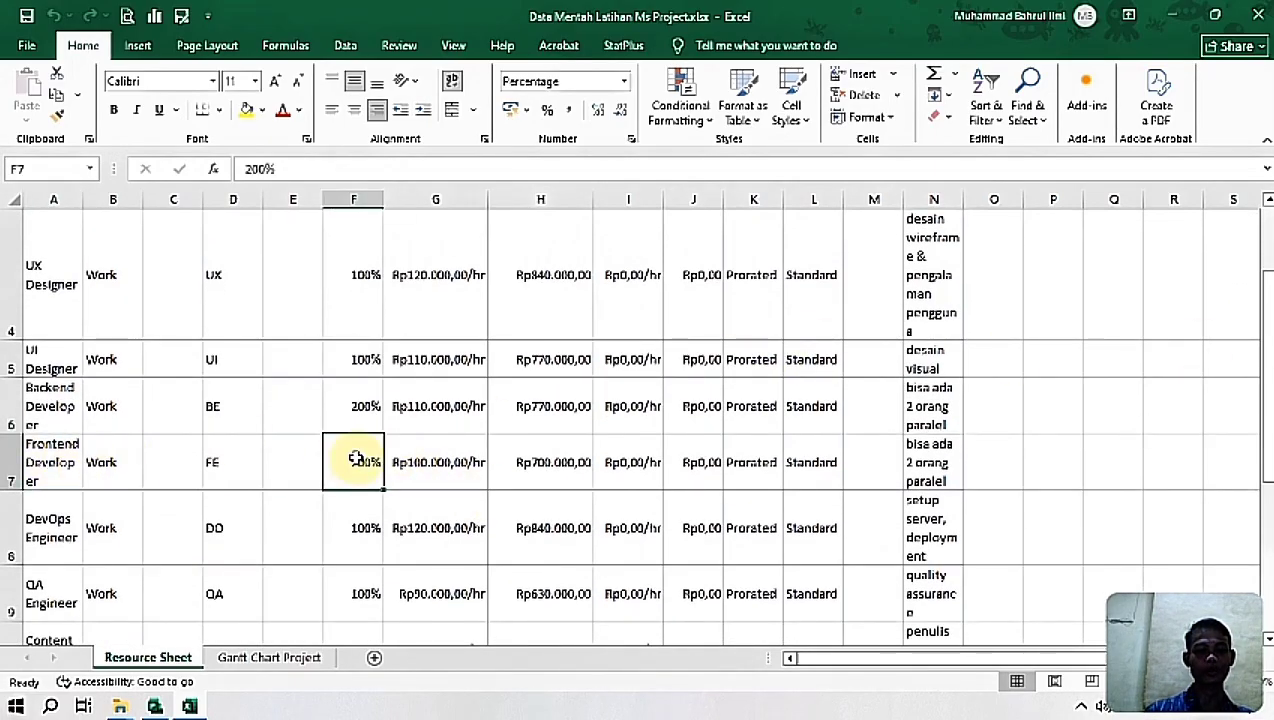
click(428, 446)
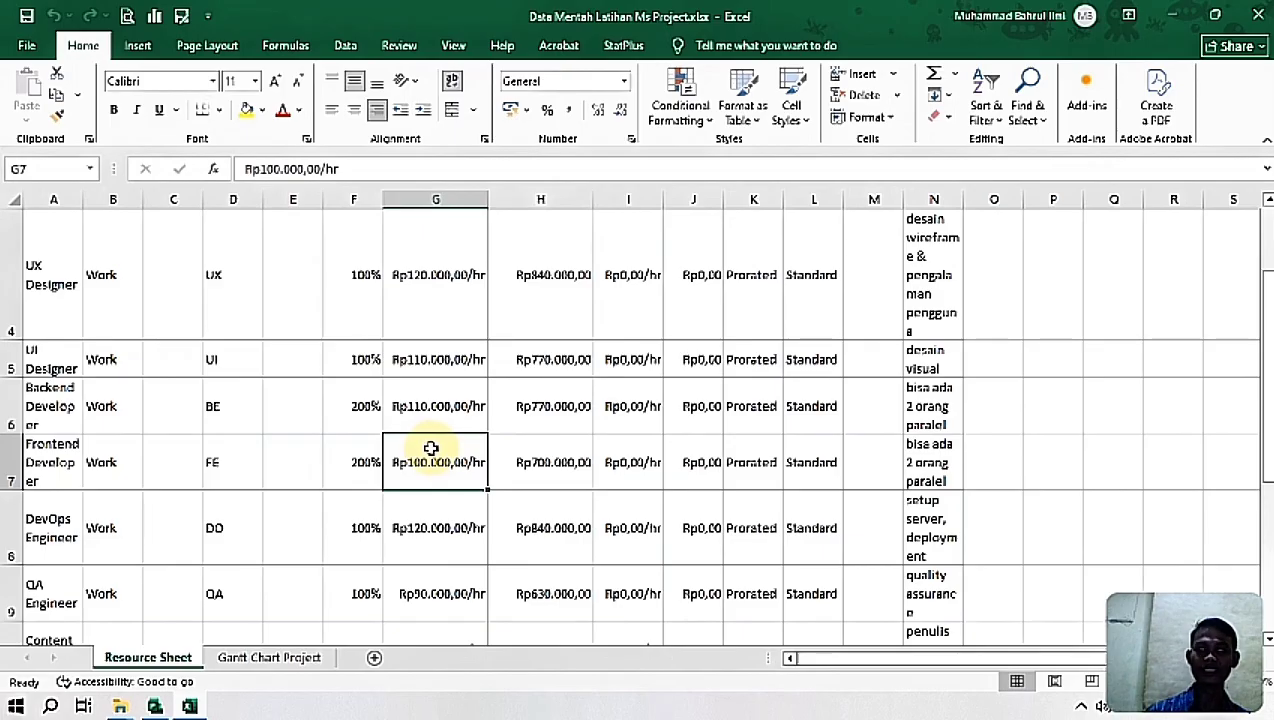
click(567, 462)
Step: Review the Stakeholders row's type, max units, standard rate and note
drag(1266, 386, 1265, 478)
click(64, 540)
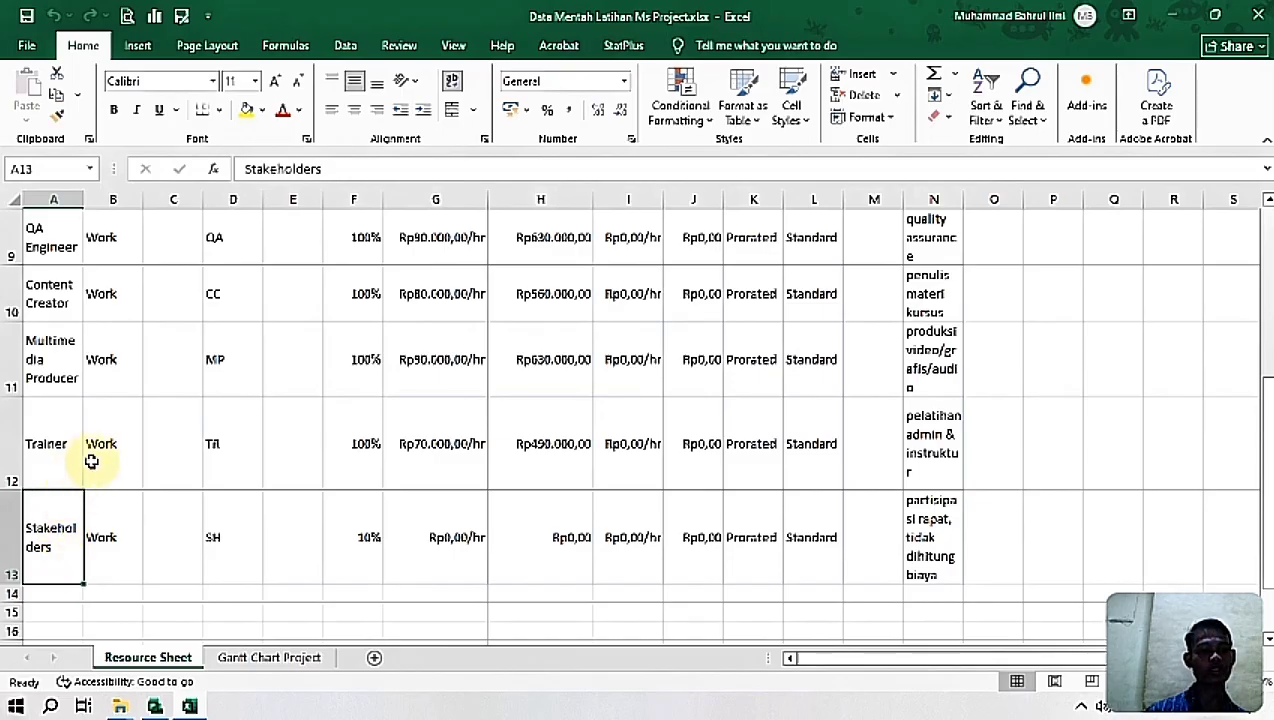
click(117, 502)
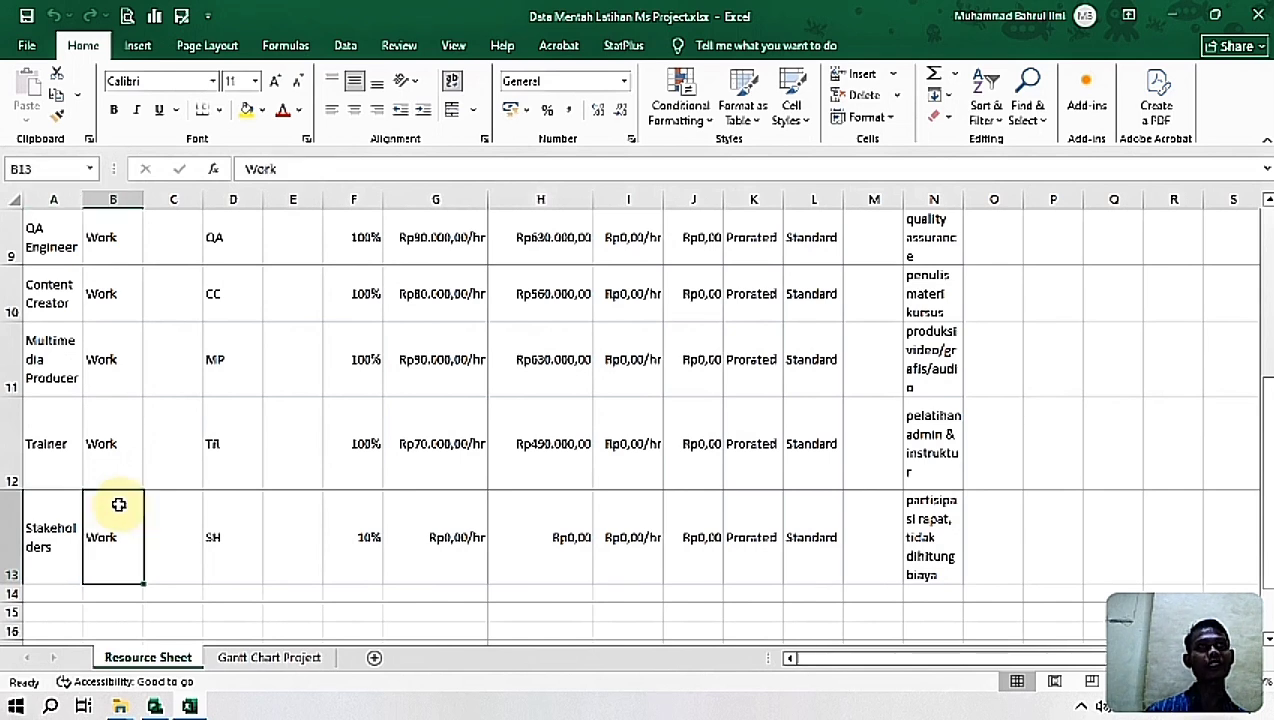
click(356, 543)
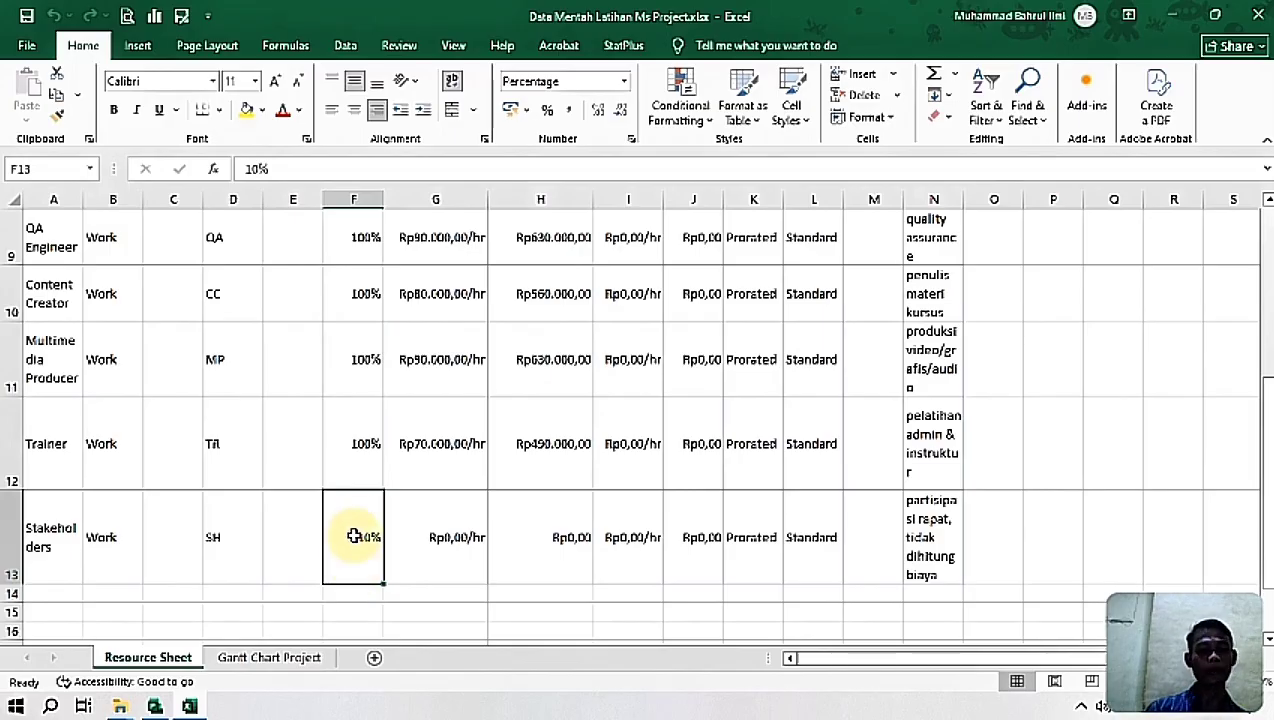
click(437, 538)
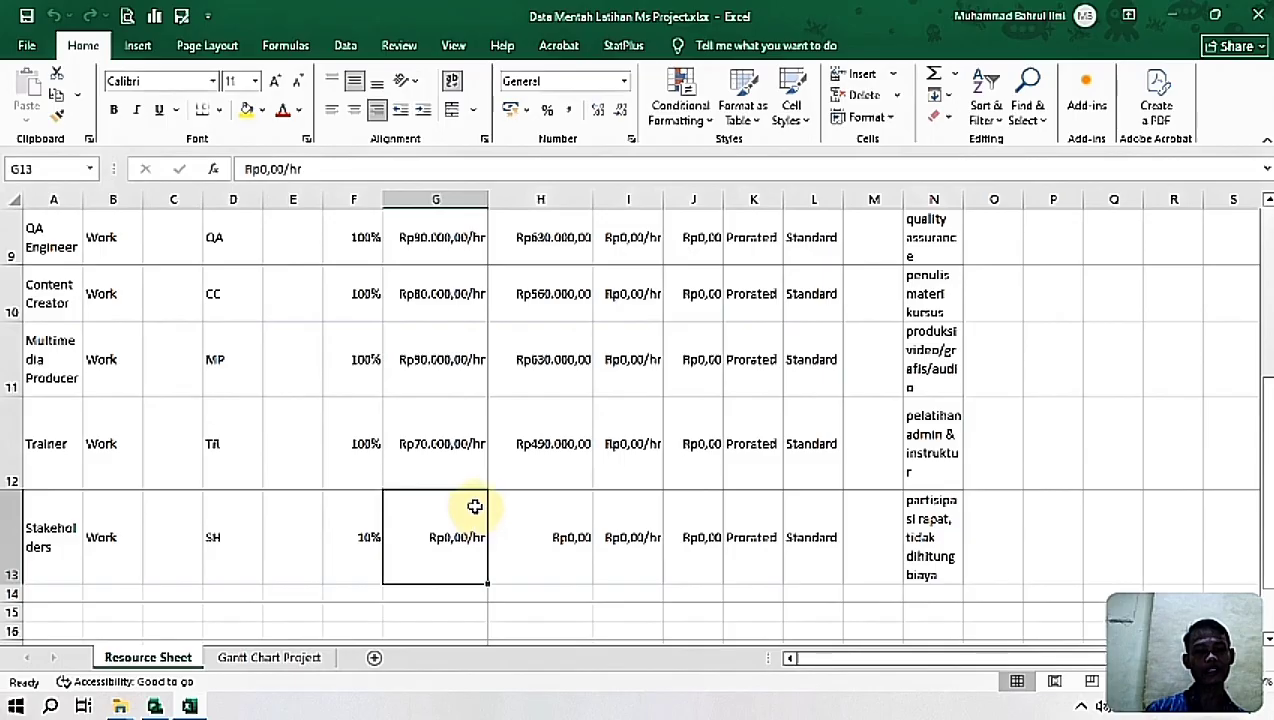
click(945, 555)
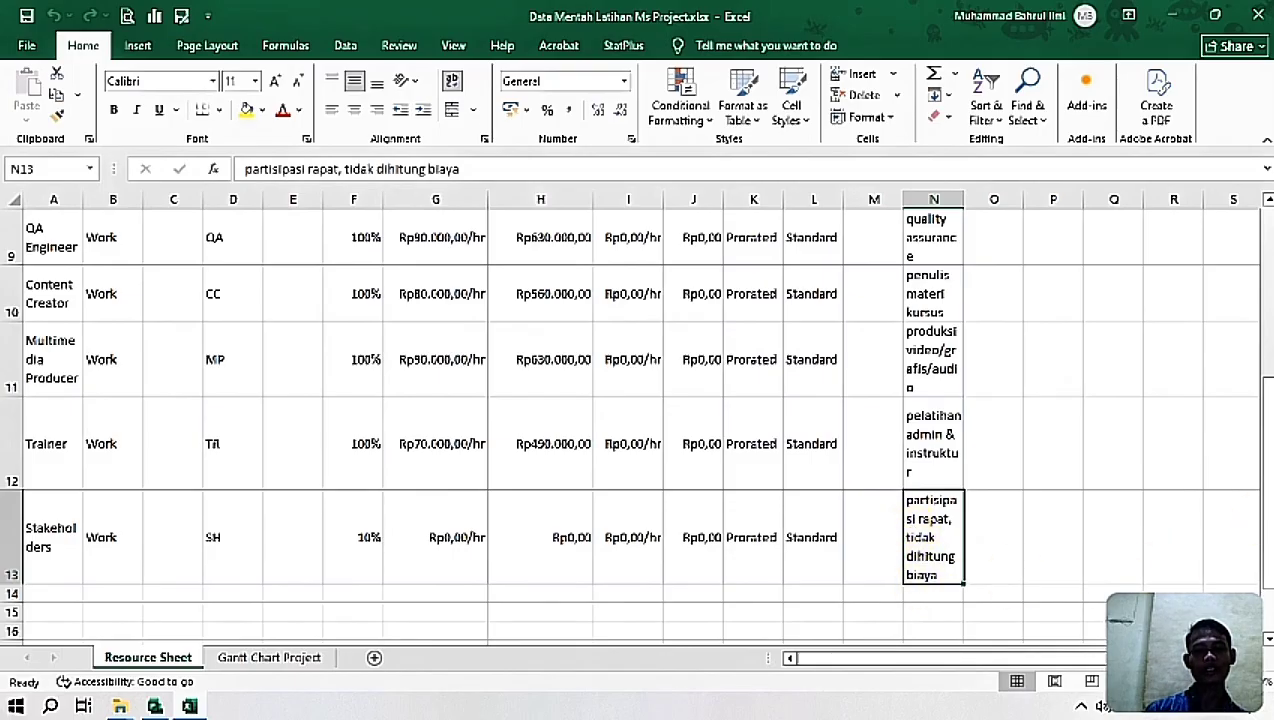
Step: Review the Excel resource table's column headers from Resource Name through Cost per Day (7 Jam)
drag(1266, 385, 1266, 215)
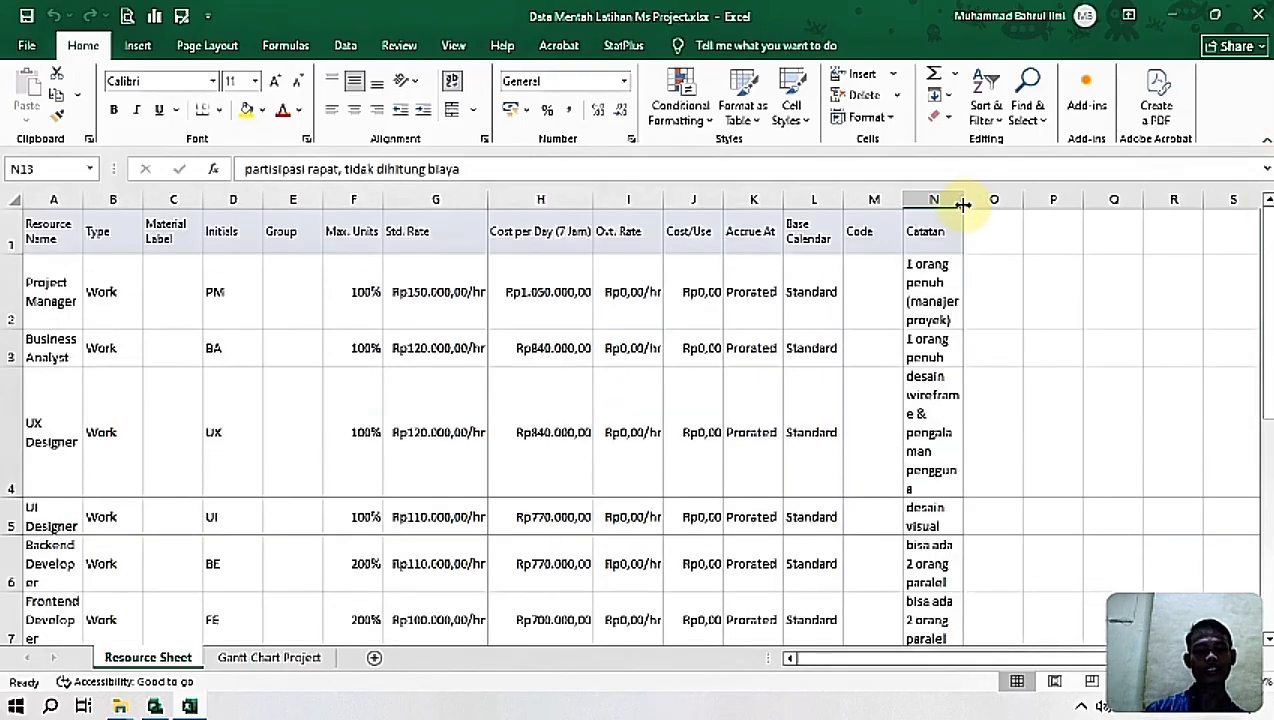
click(68, 236)
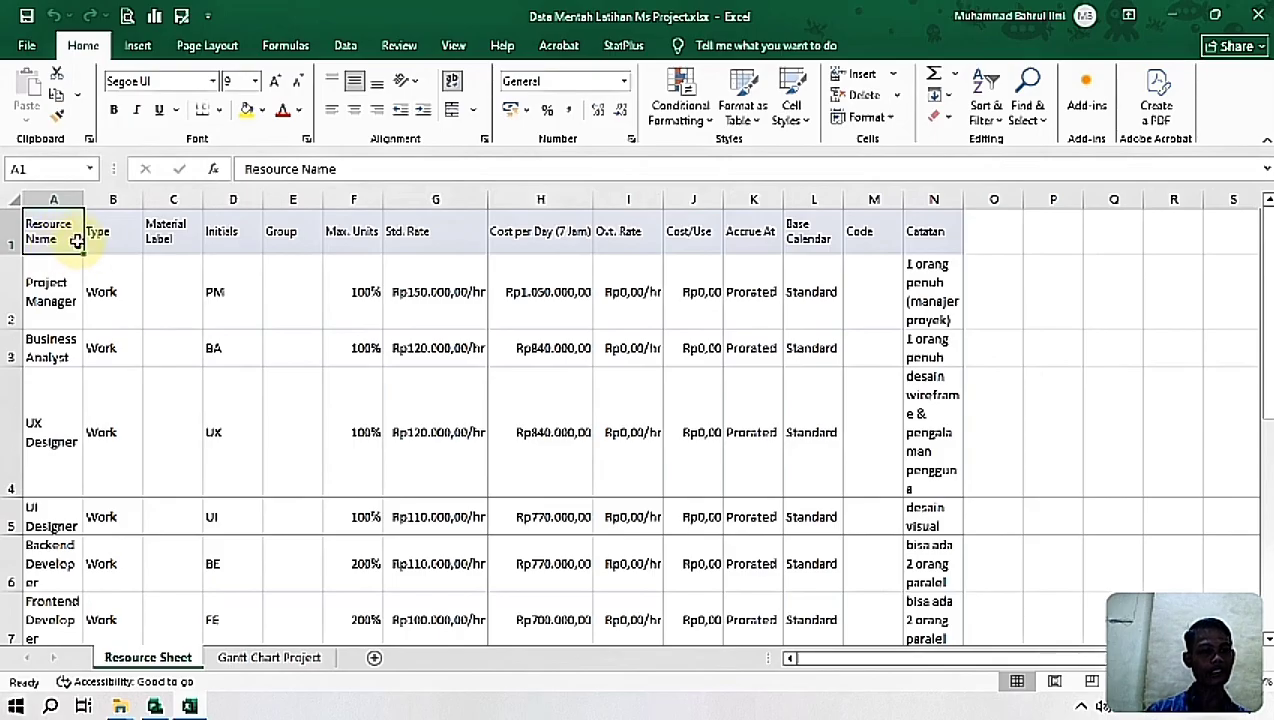
click(110, 242)
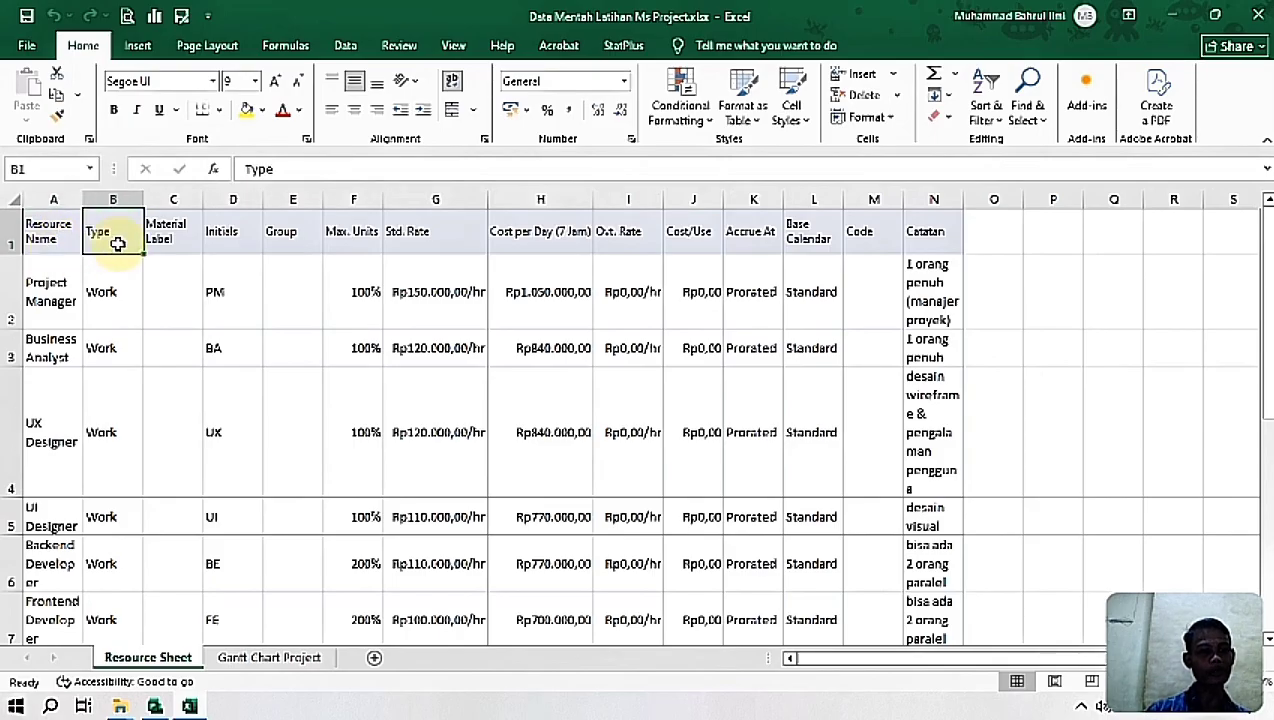
click(178, 235)
click(226, 236)
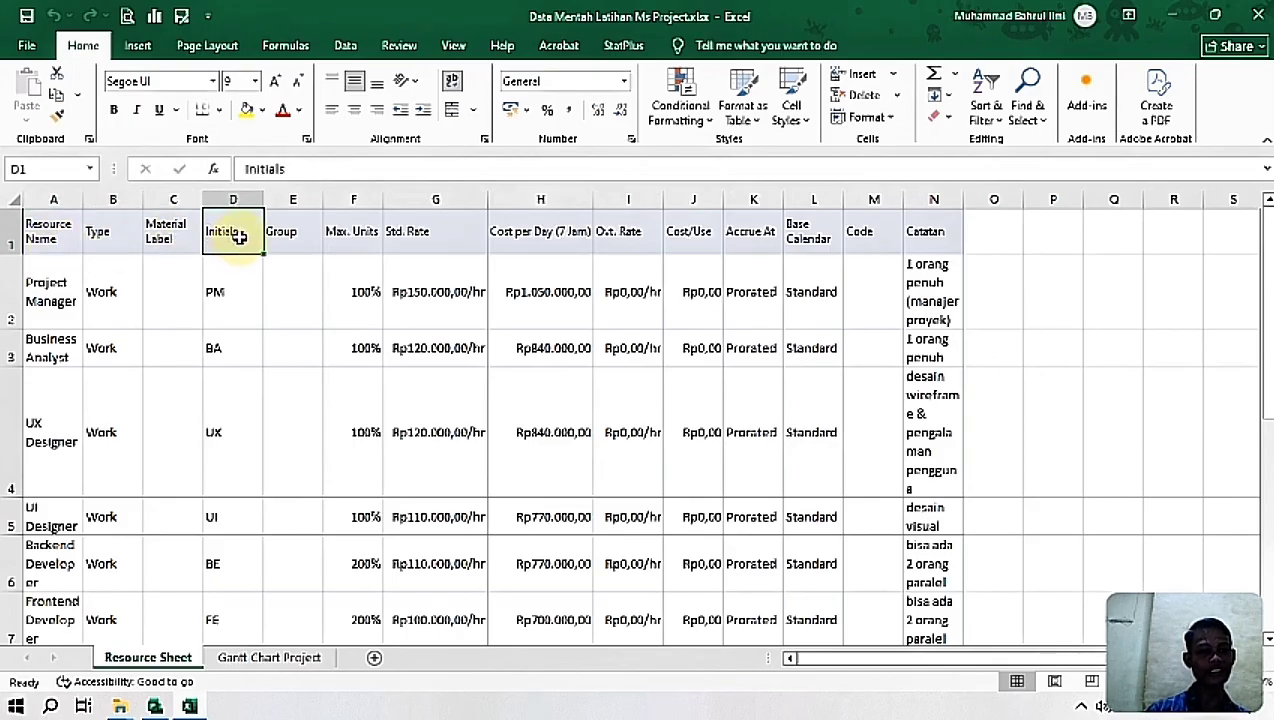
click(292, 240)
click(354, 246)
click(427, 249)
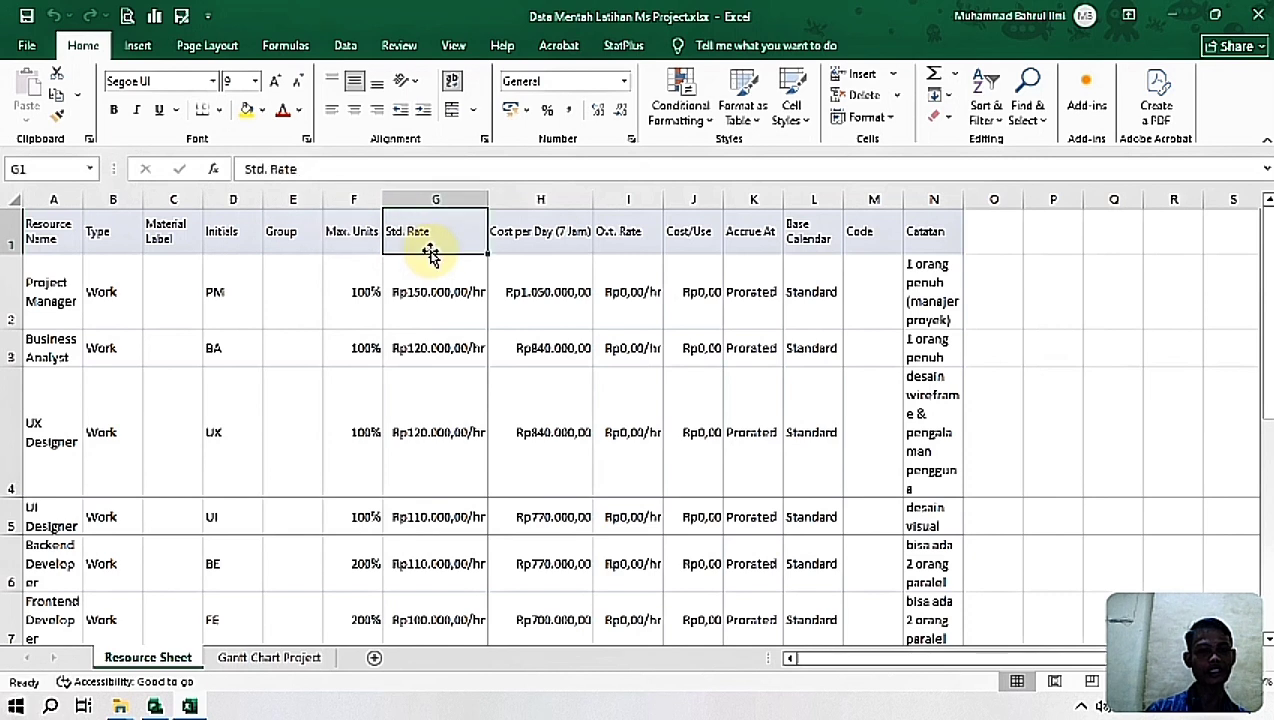
click(527, 238)
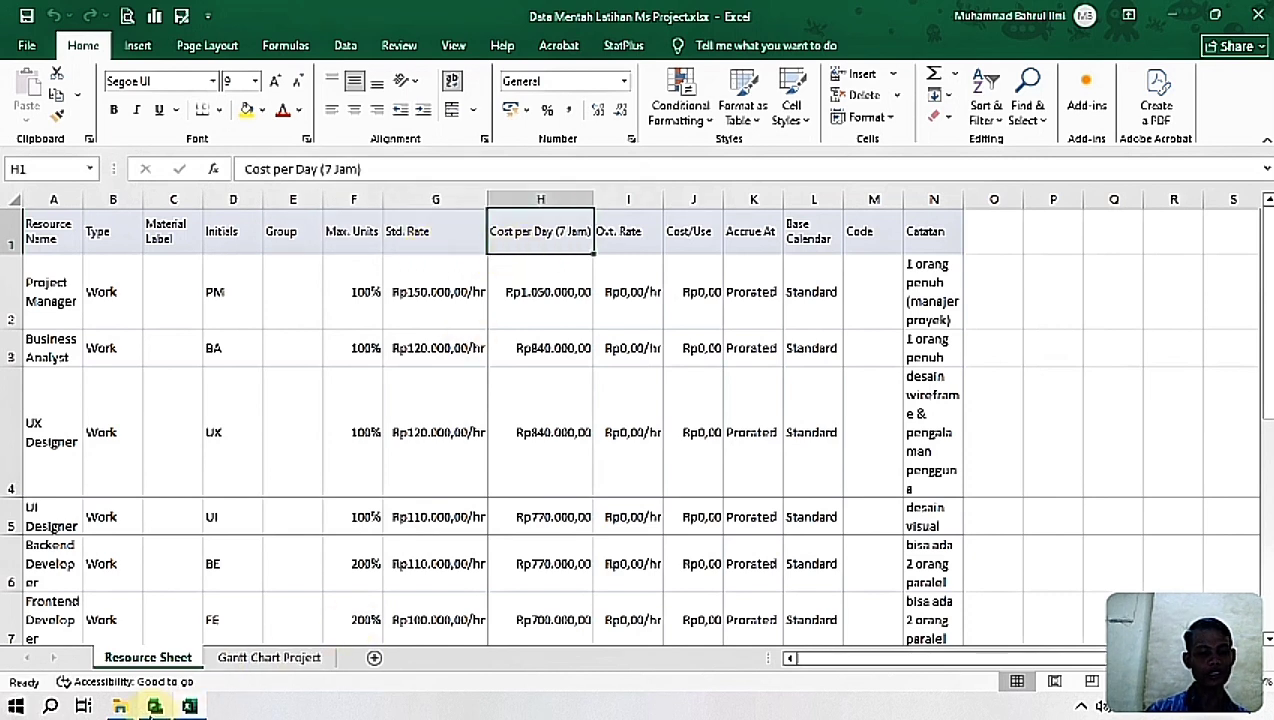
Step: Switch to Project and compare the columns of its resource sheet with the Excel headers, looking for Cost per Day (7 Jam)
mouse_move(154, 712)
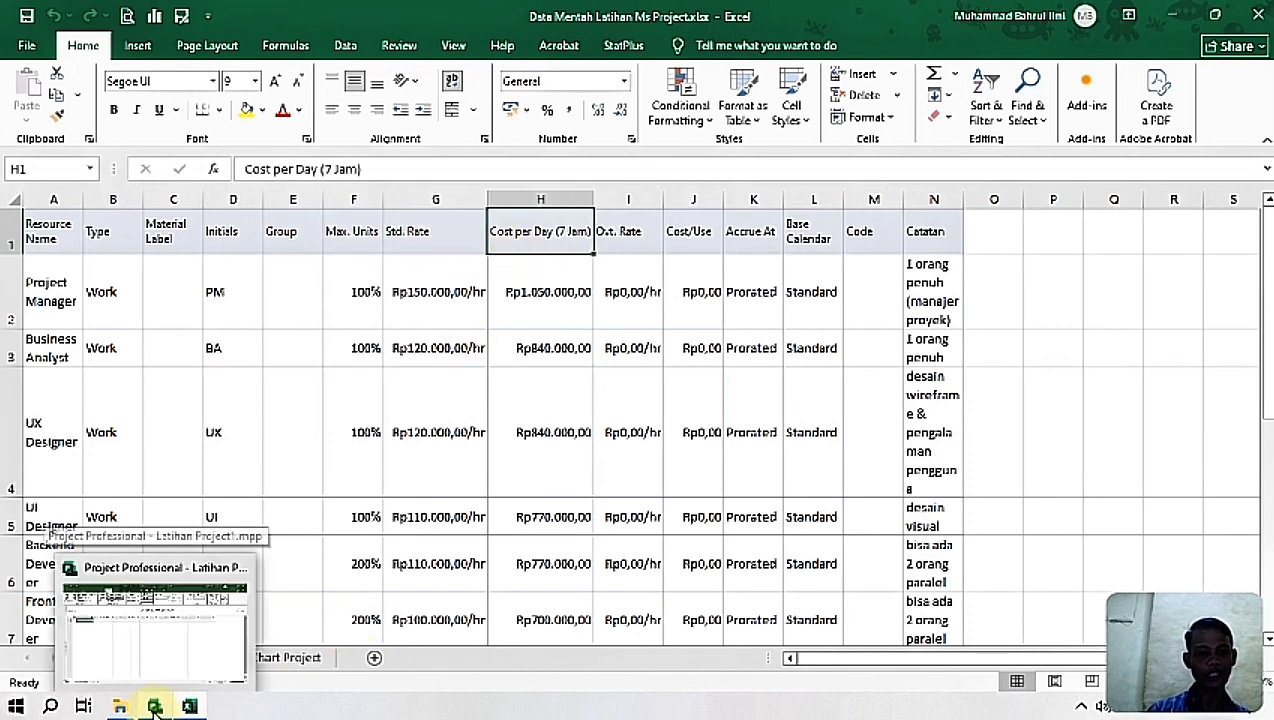
click(154, 707)
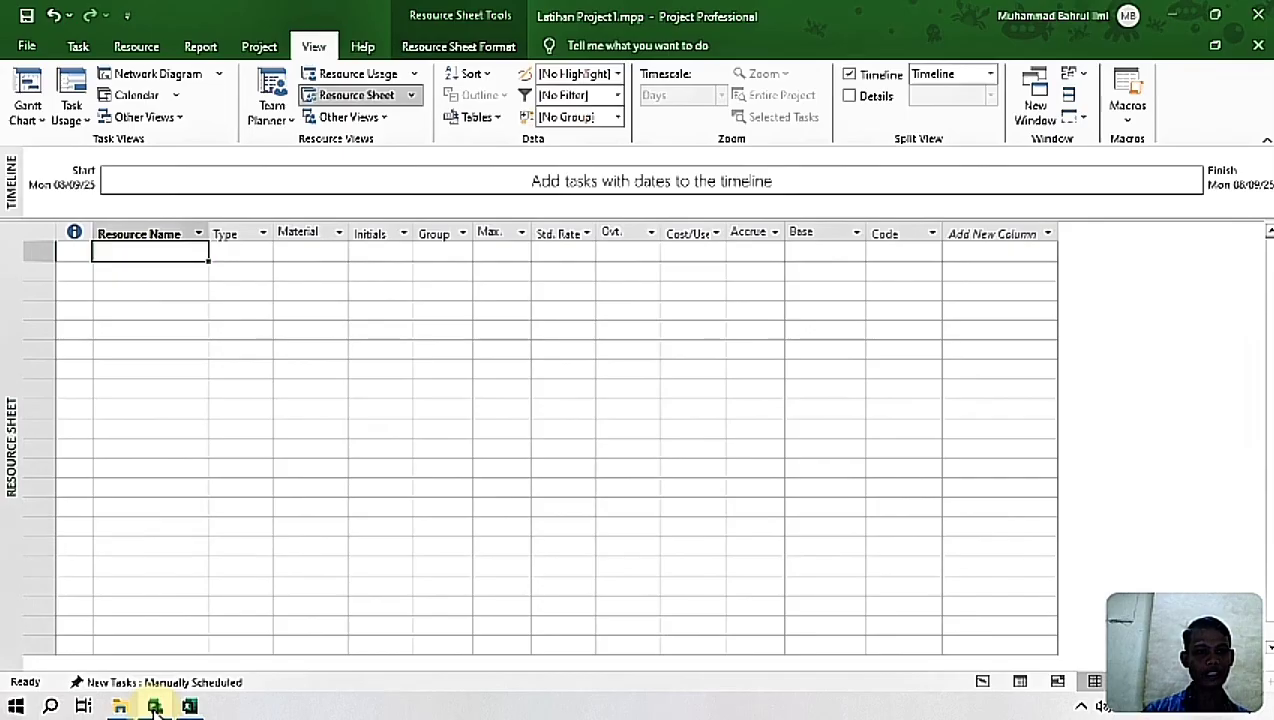
click(154, 707)
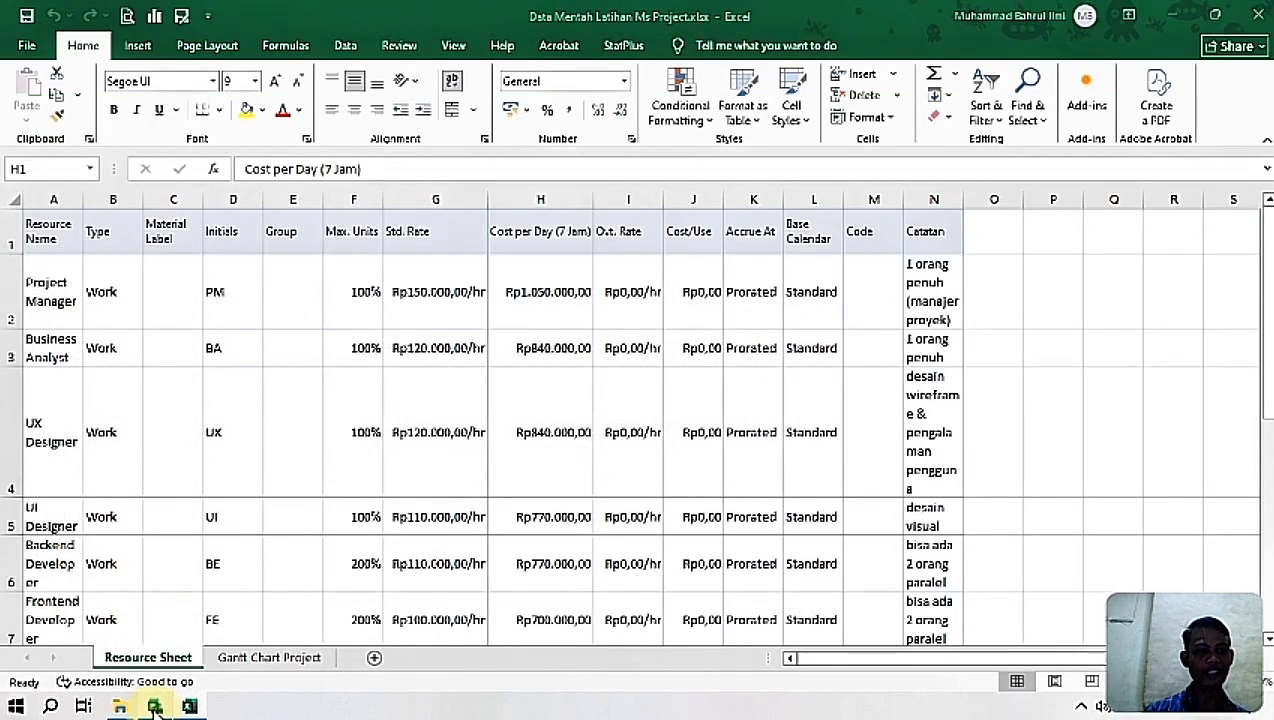
click(154, 707)
click(154, 707)
click(154, 707)
click(154, 707)
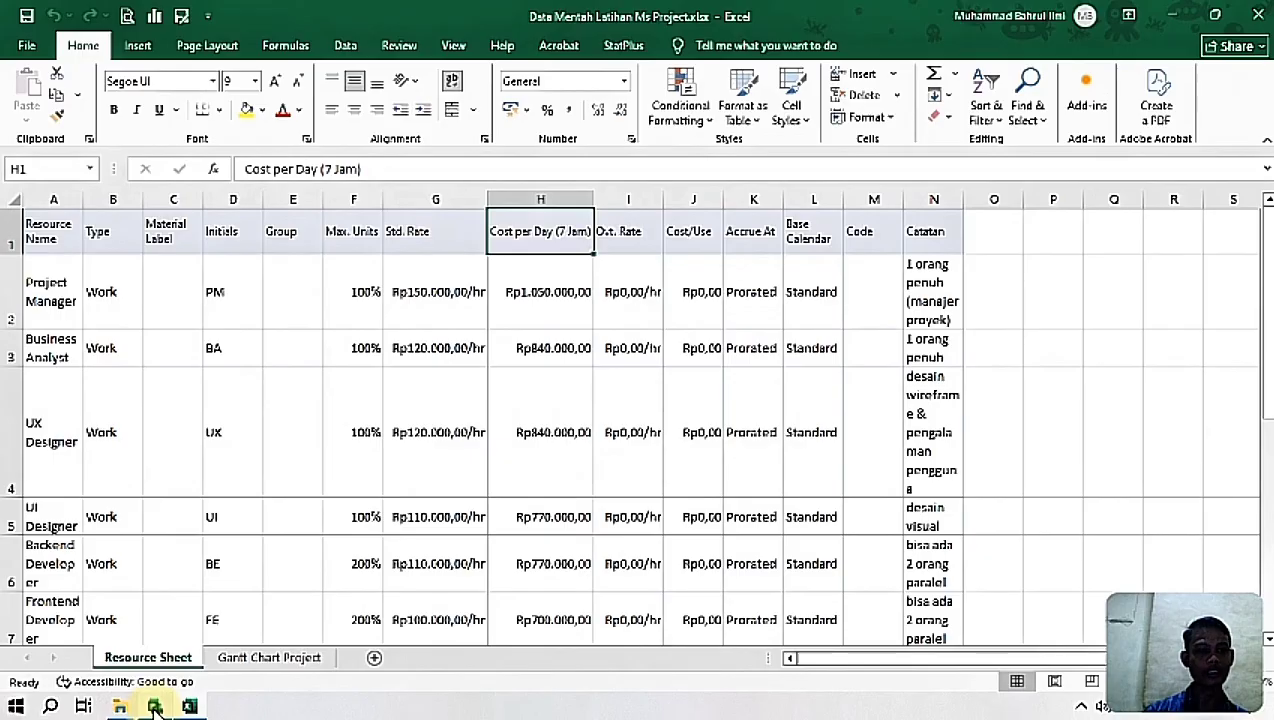
click(154, 707)
click(154, 707)
click(154, 707)
click(154, 707)
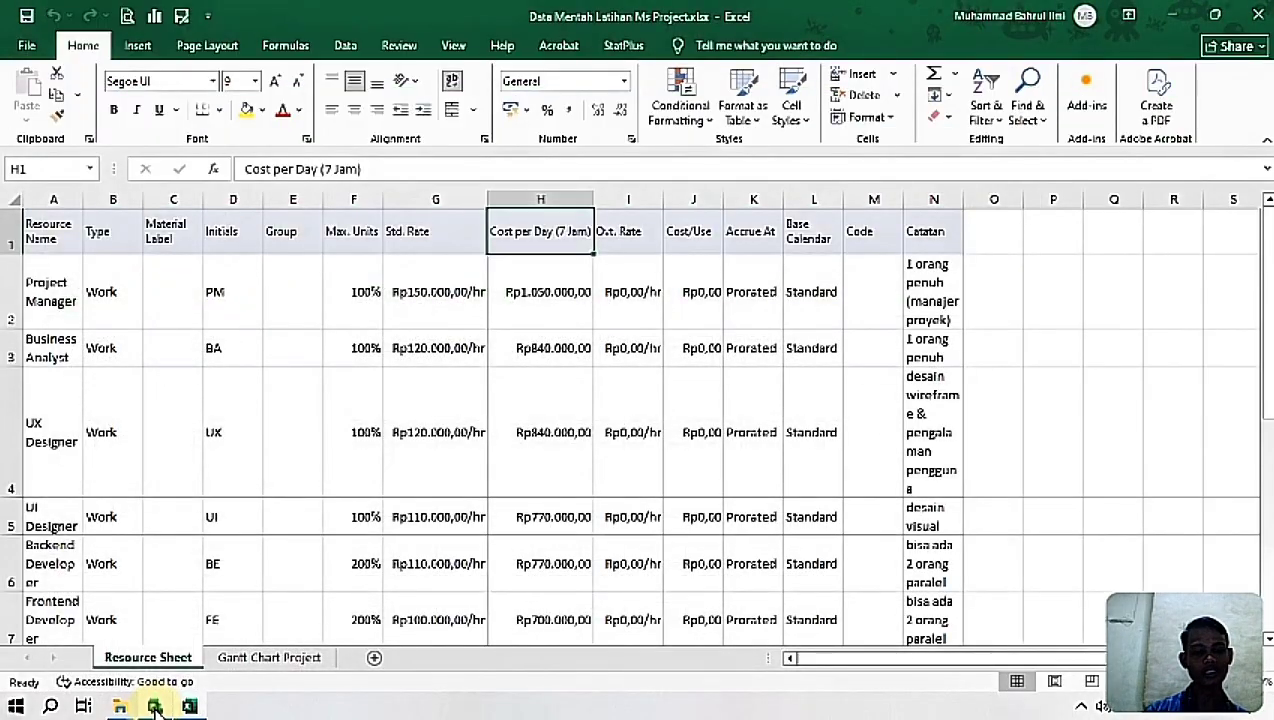
click(154, 707)
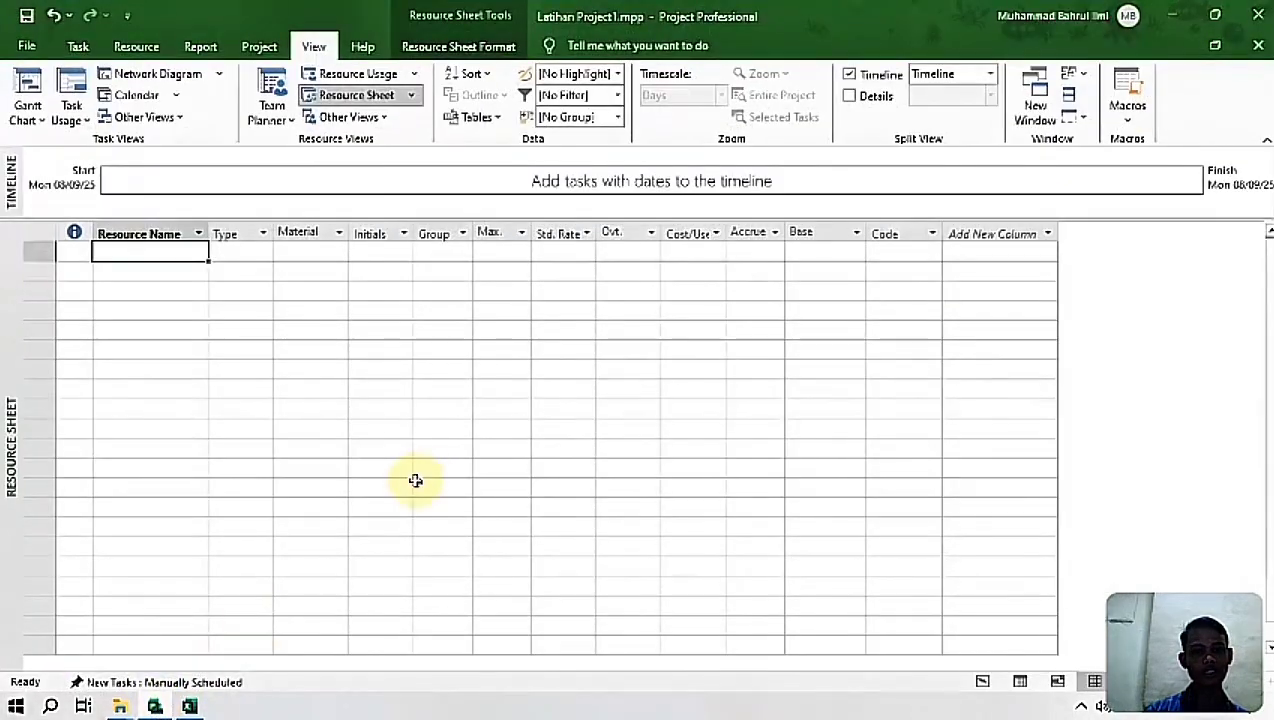
Step: Insert a new column before the overtime rate column in the resource sheet
click(630, 222)
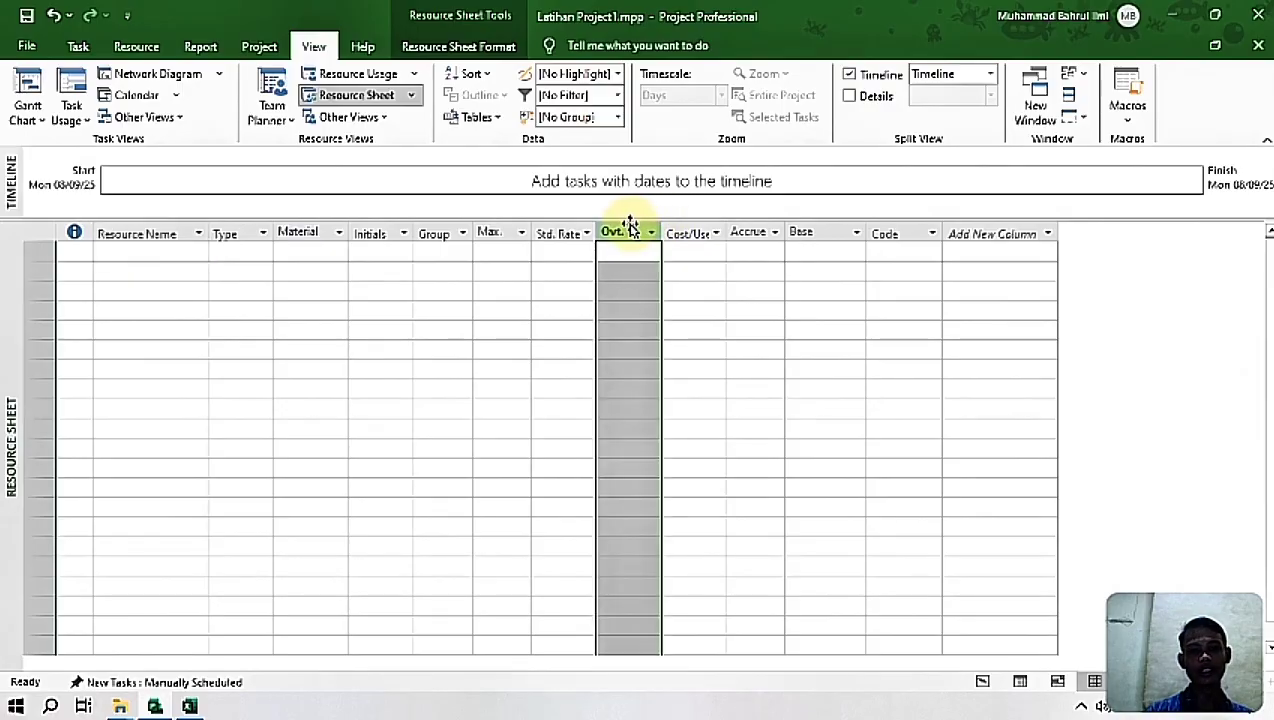
right_click(630, 226)
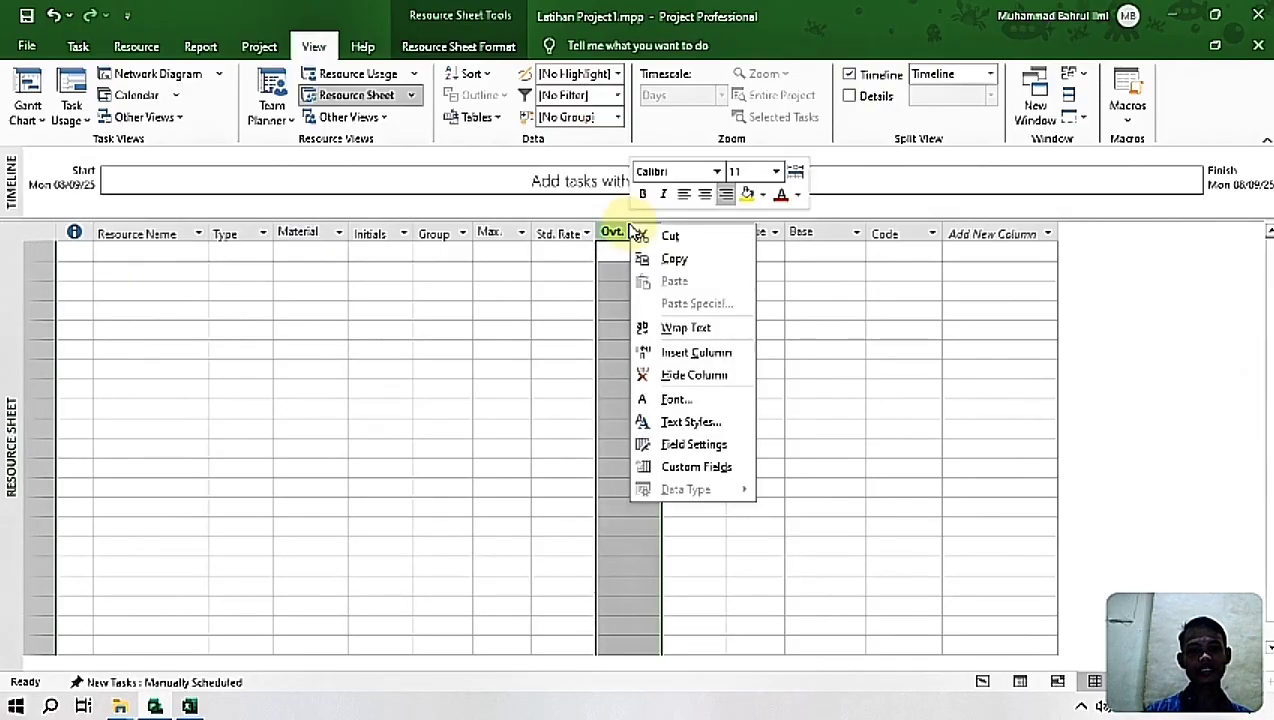
click(696, 352)
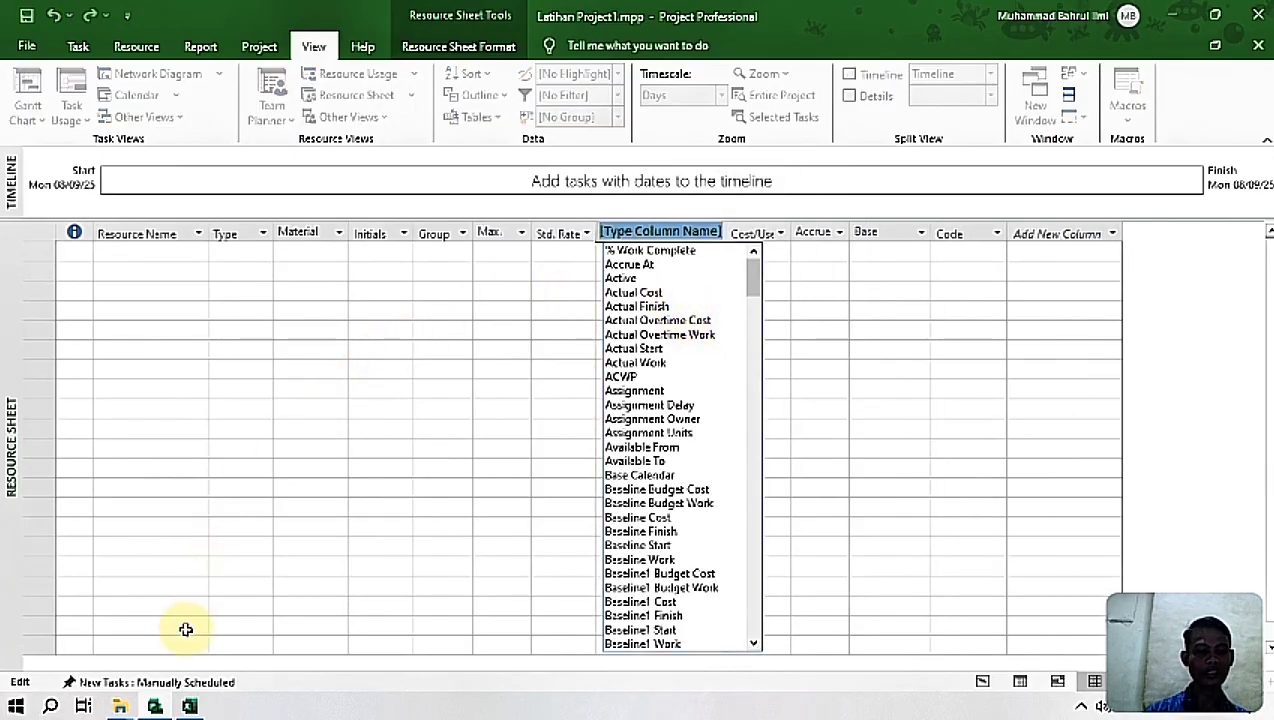
Step: Switch to Excel and copy the header text "Cost per Day (7 Jam)" from cell H1
click(189, 706)
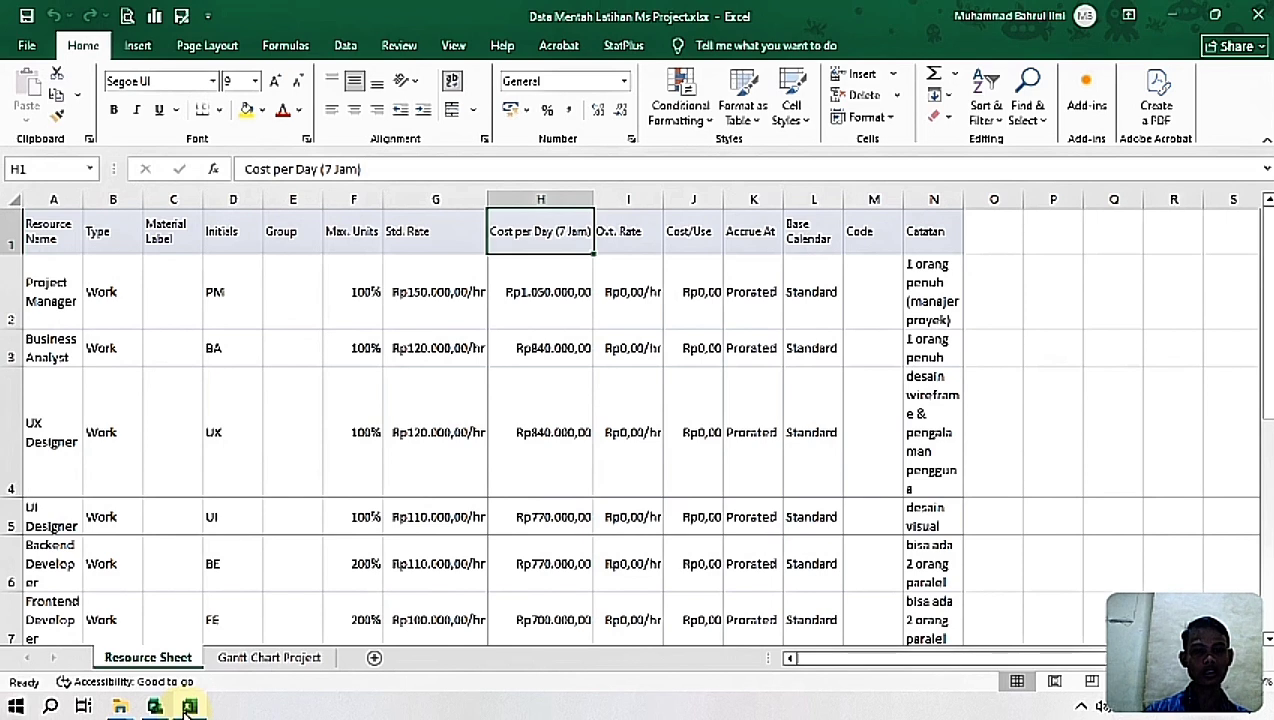
double_click(536, 243)
key(ctrl+a)
key(ctrl+c)
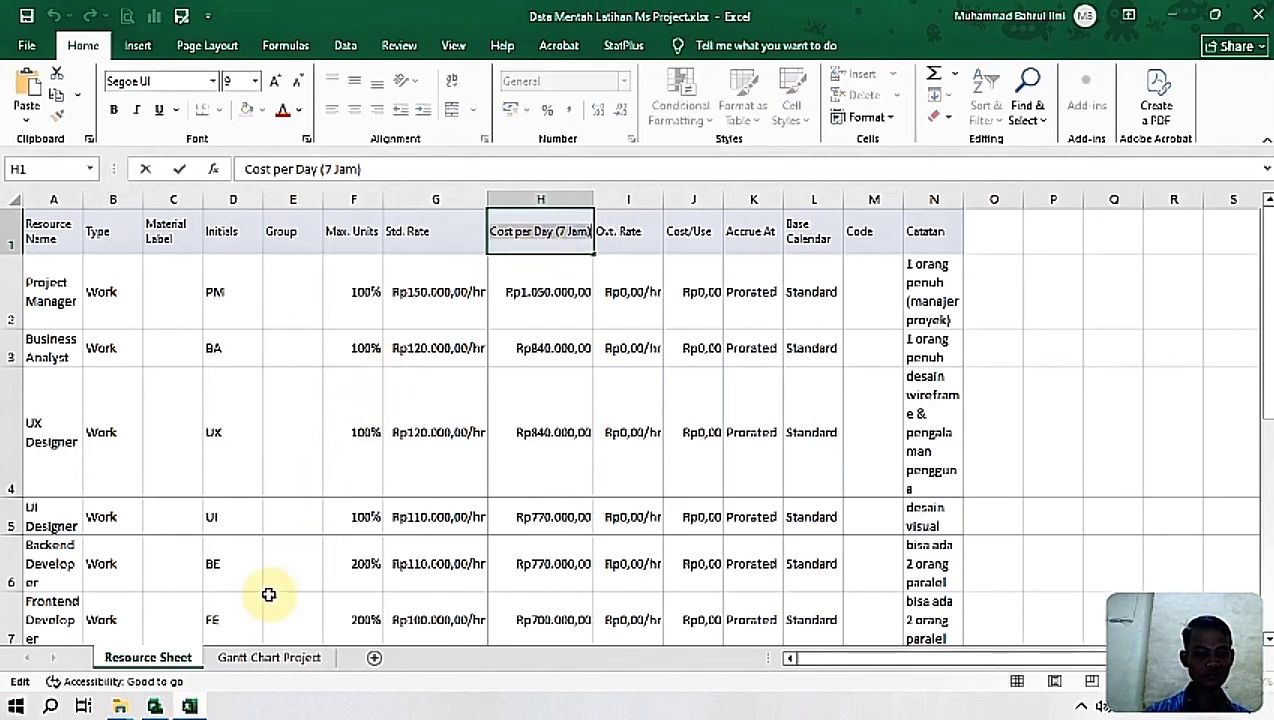
Step: Return to Project and assign the Cost1 field to the newly inserted resource sheet column
click(166, 707)
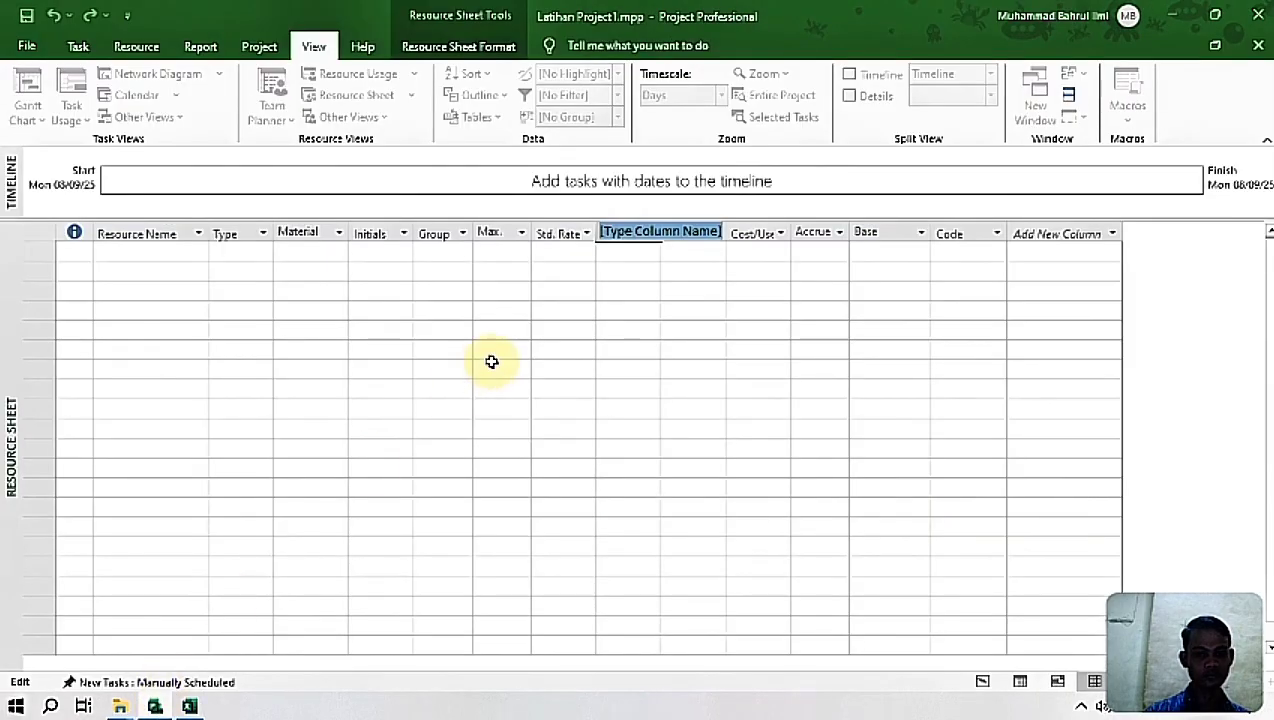
click(654, 226)
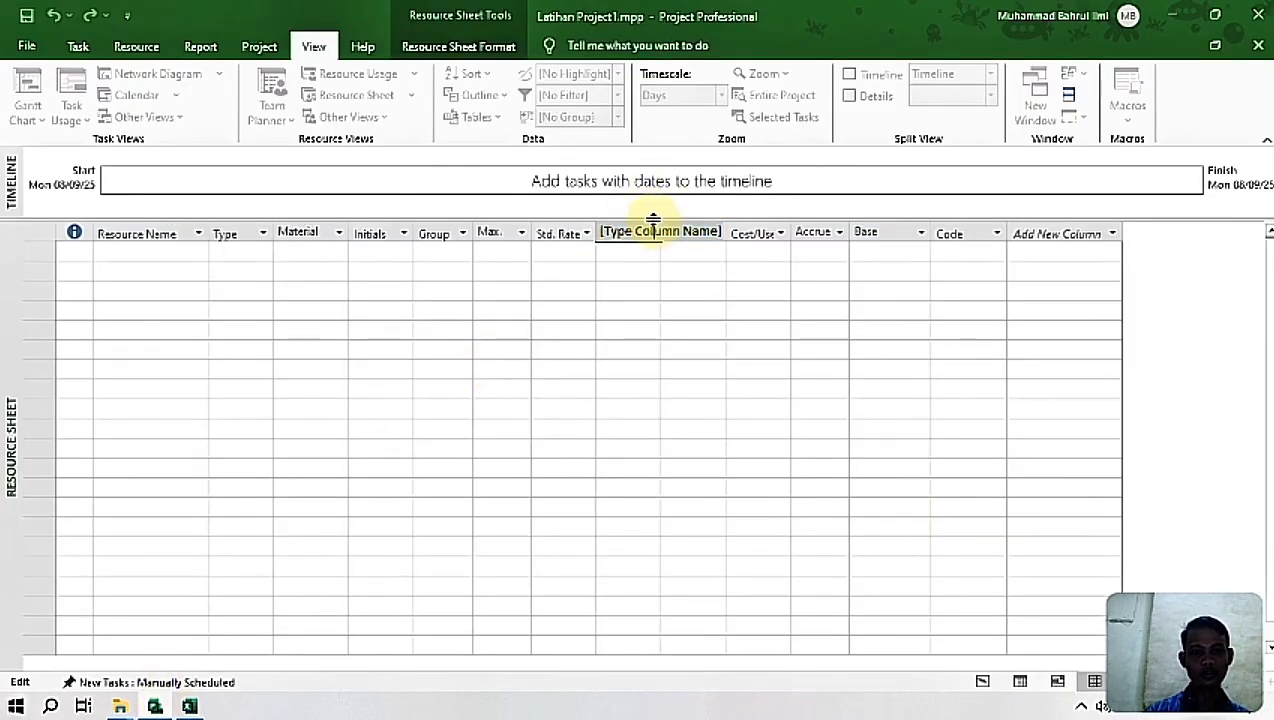
double_click(653, 220)
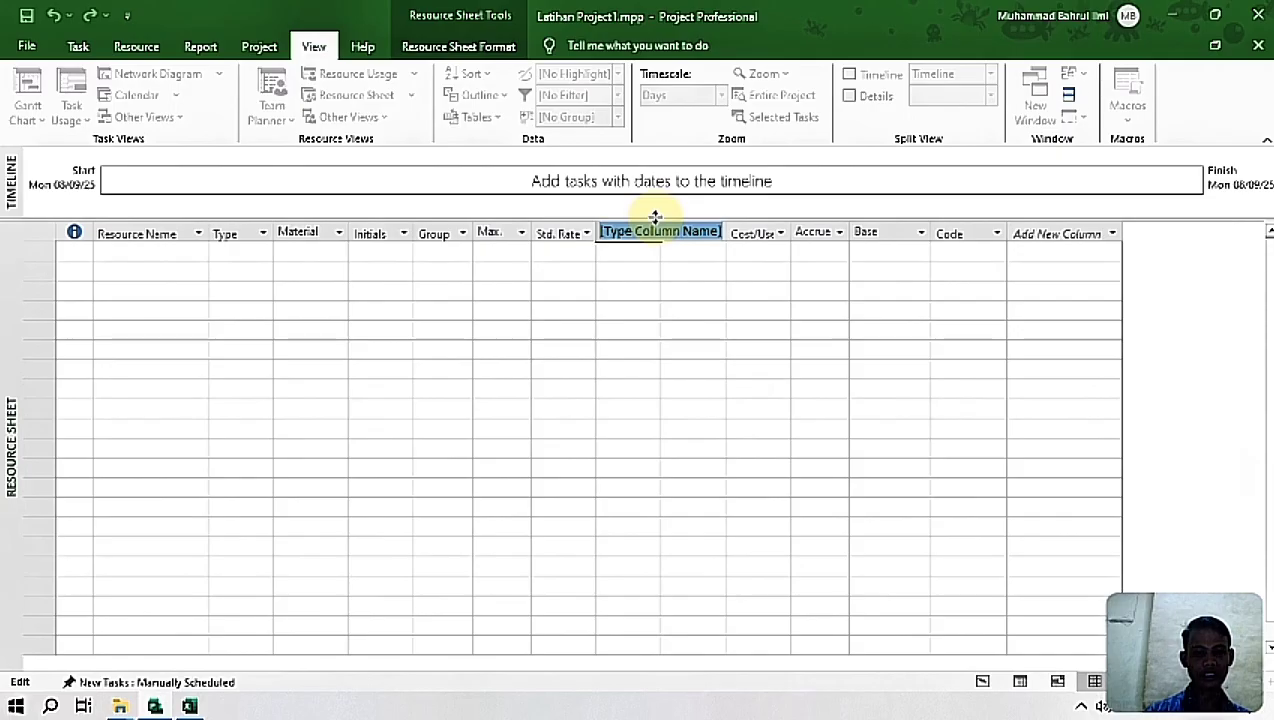
text(Cost1)
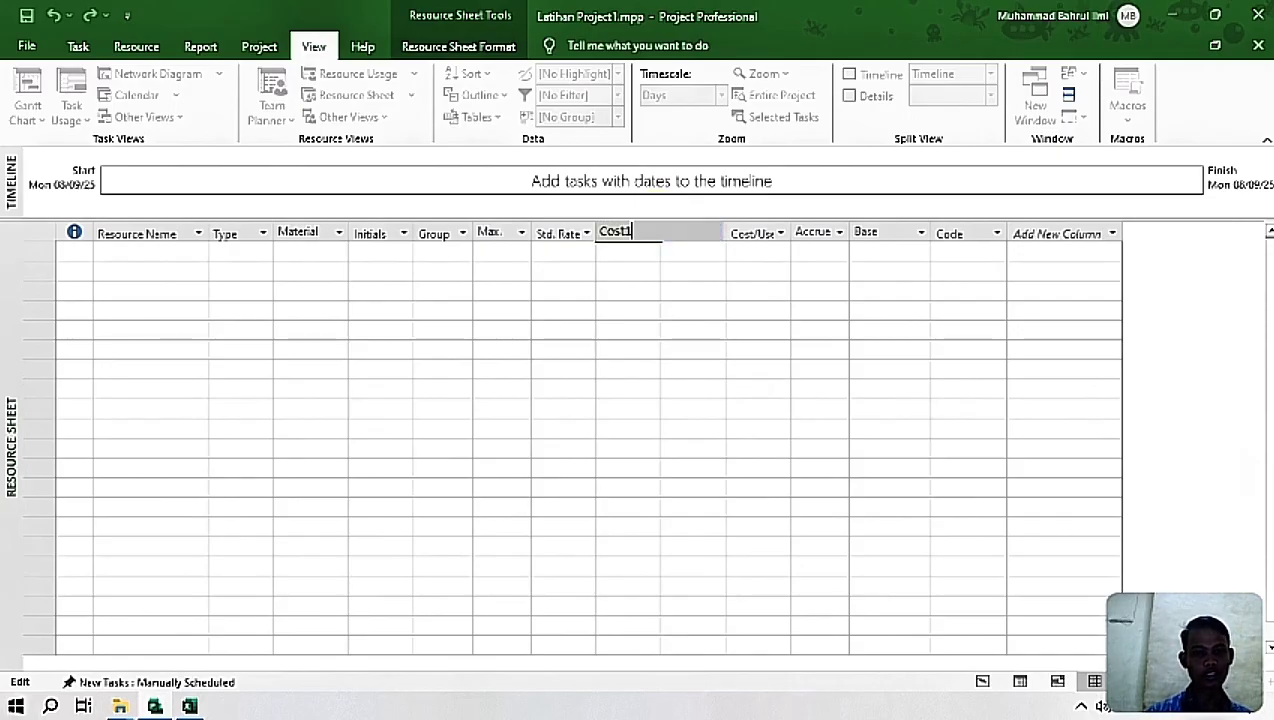
key(Return)
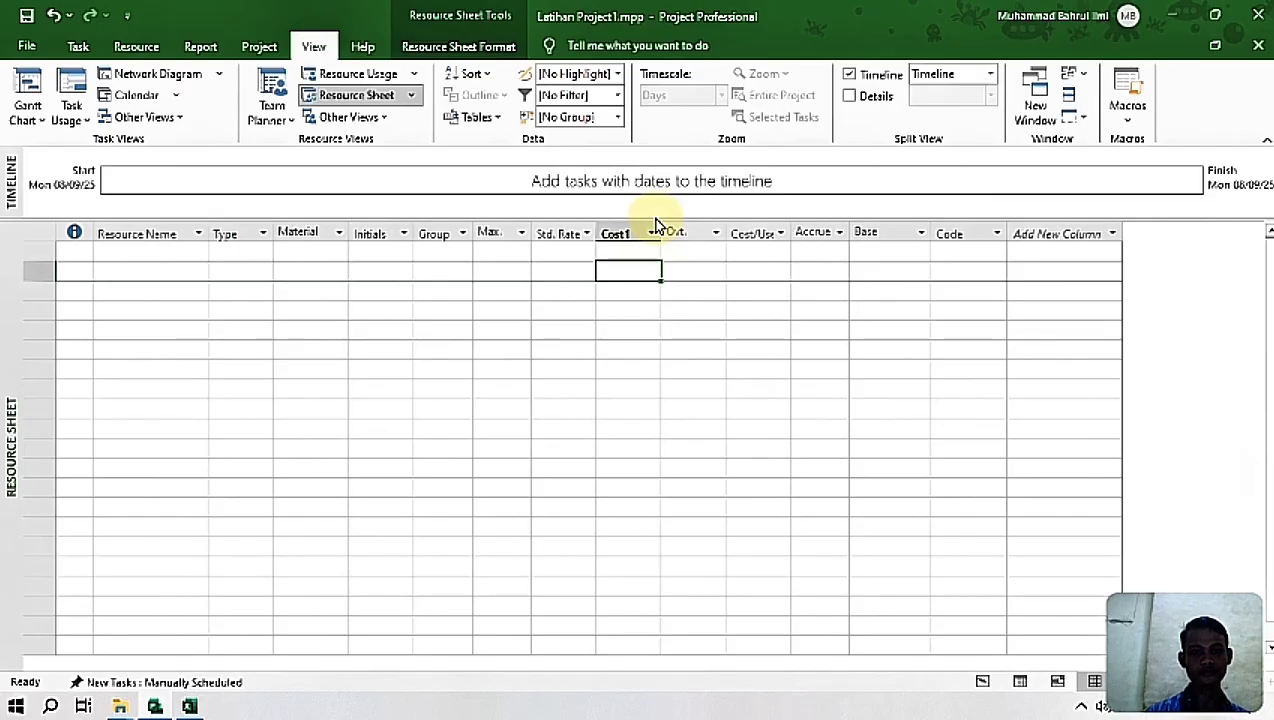
Step: Rename the resource custom field Cost1 as "Cost per Day (7 Jam)" using the copied header text
click(632, 238)
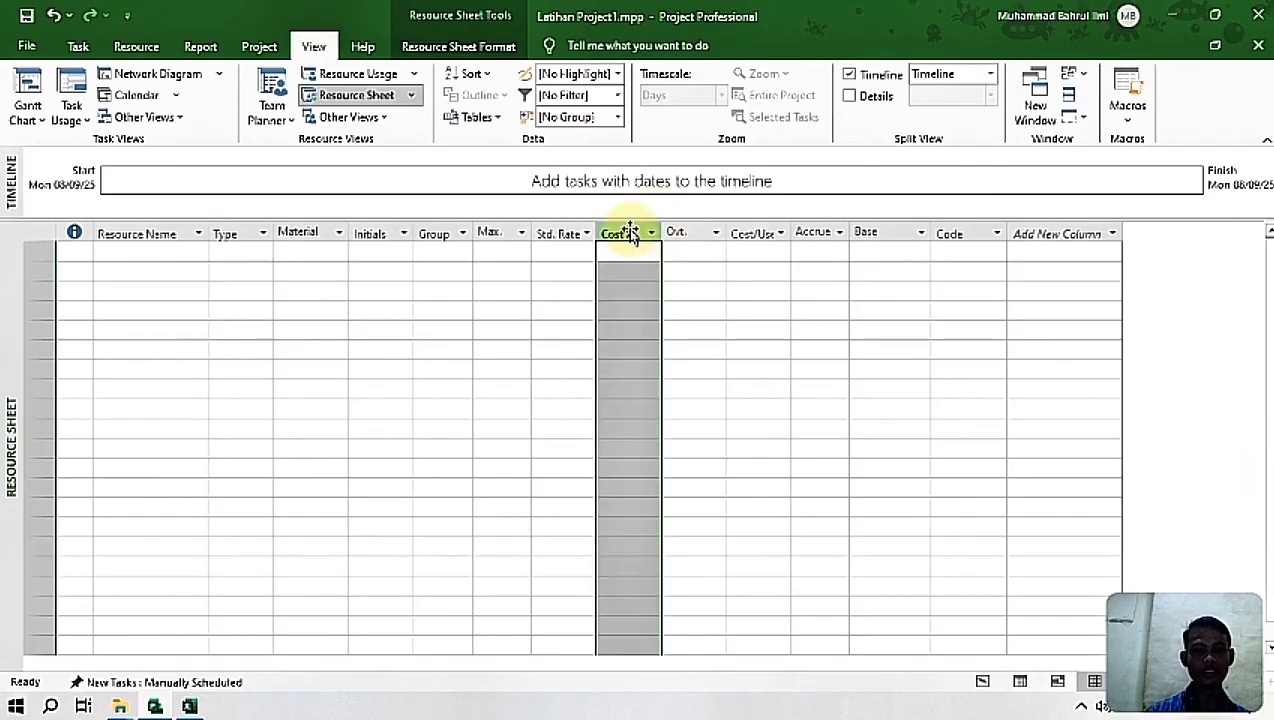
right_click(633, 237)
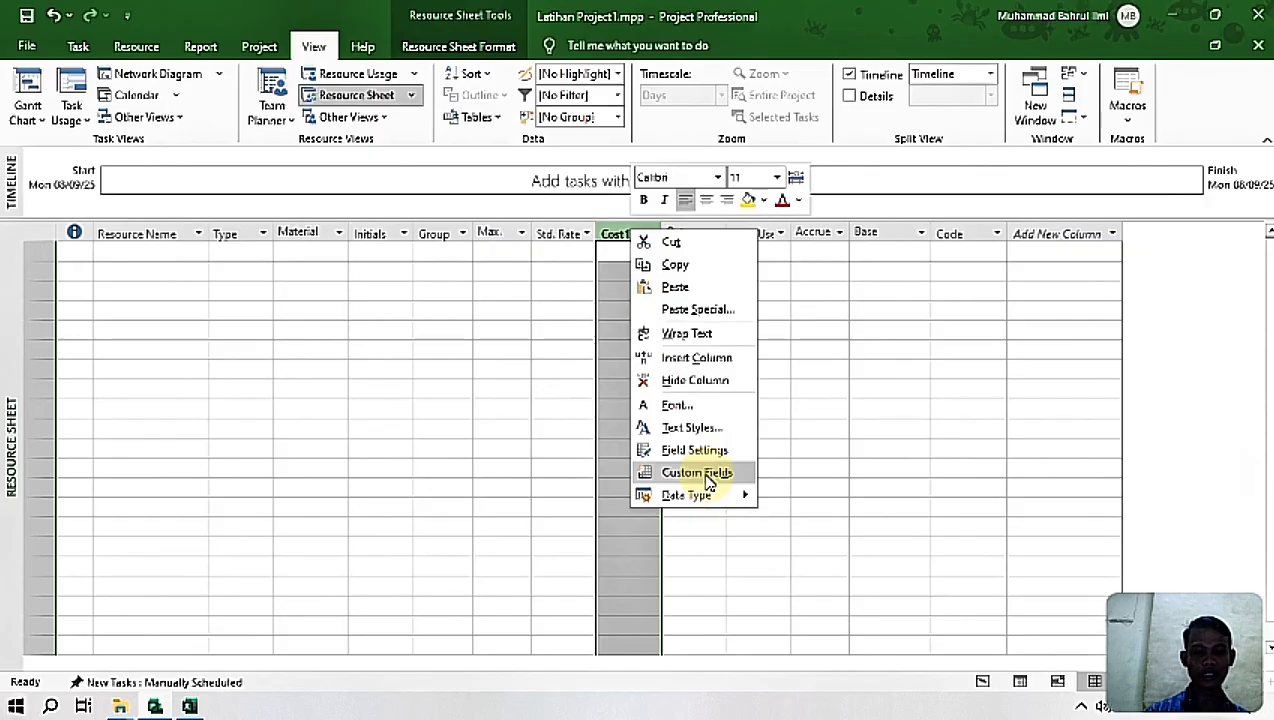
click(700, 474)
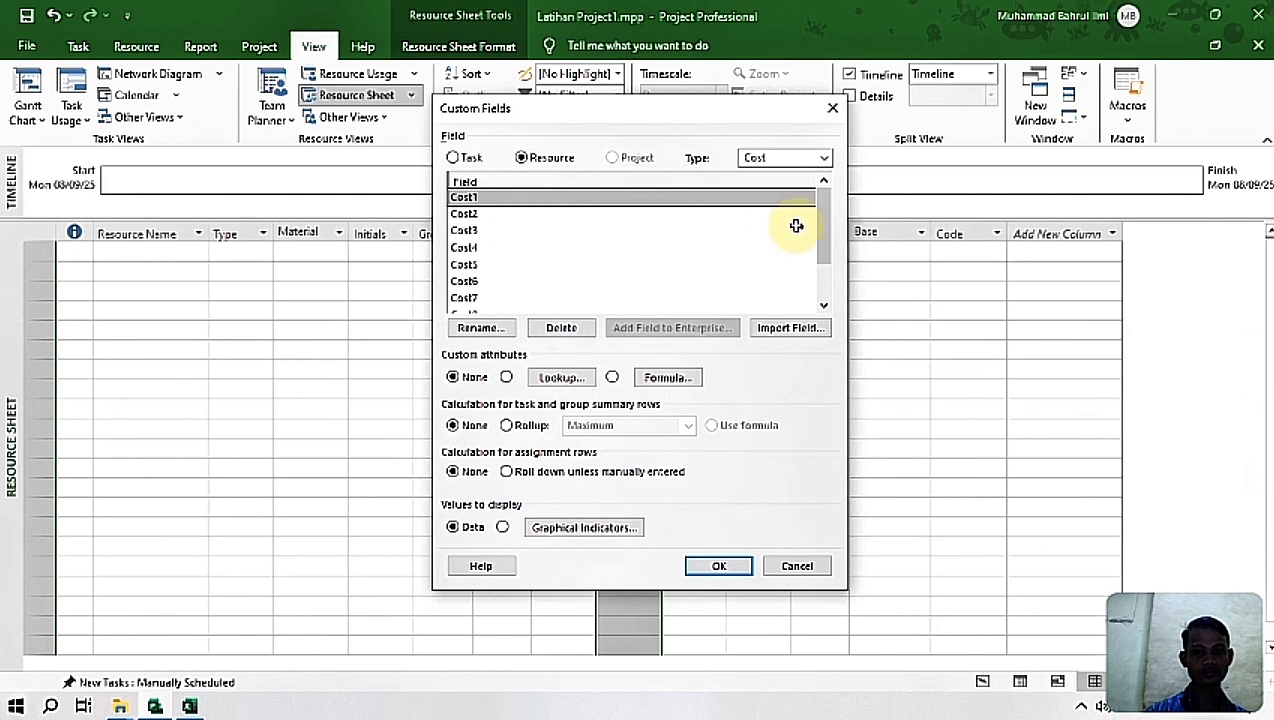
drag(823, 227, 825, 176)
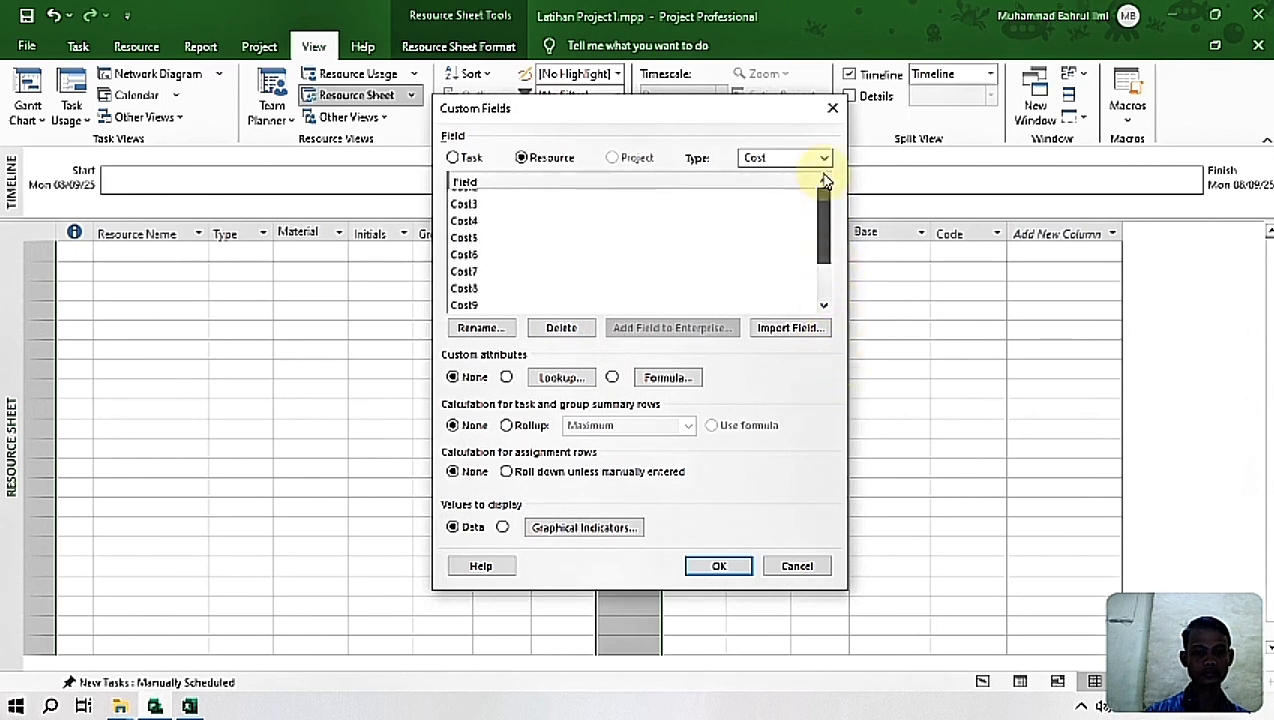
click(742, 196)
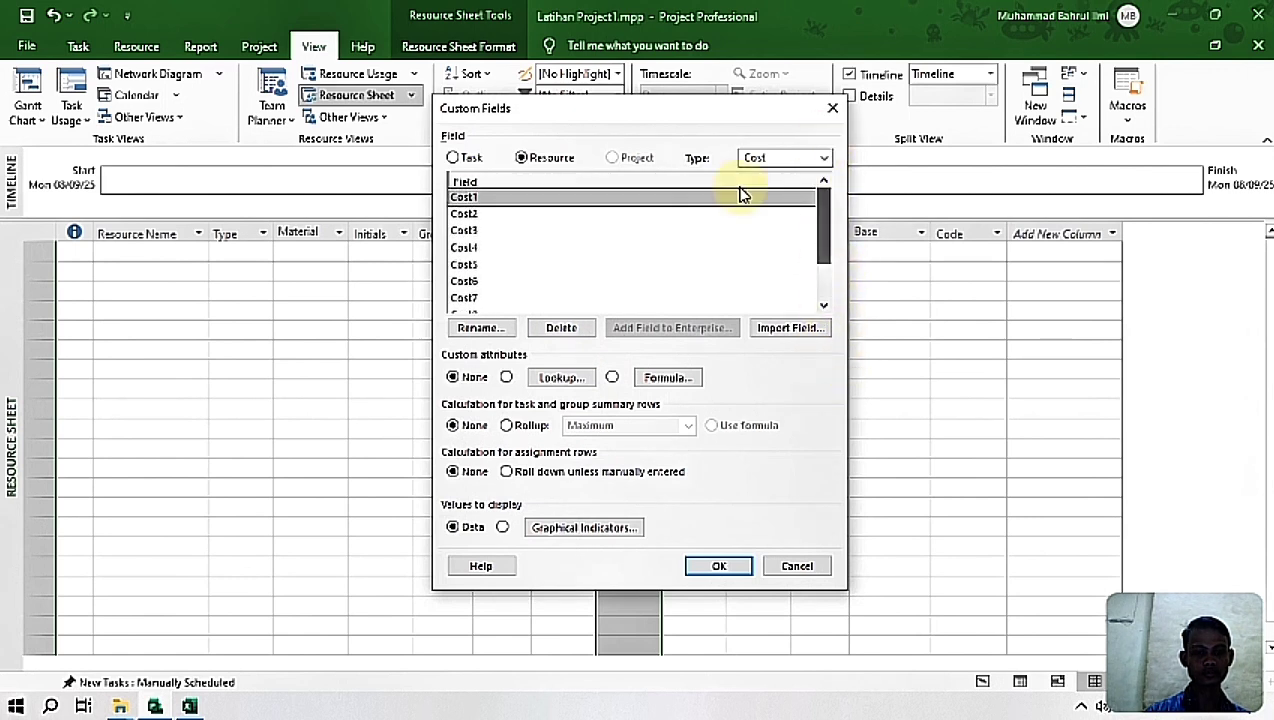
click(480, 328)
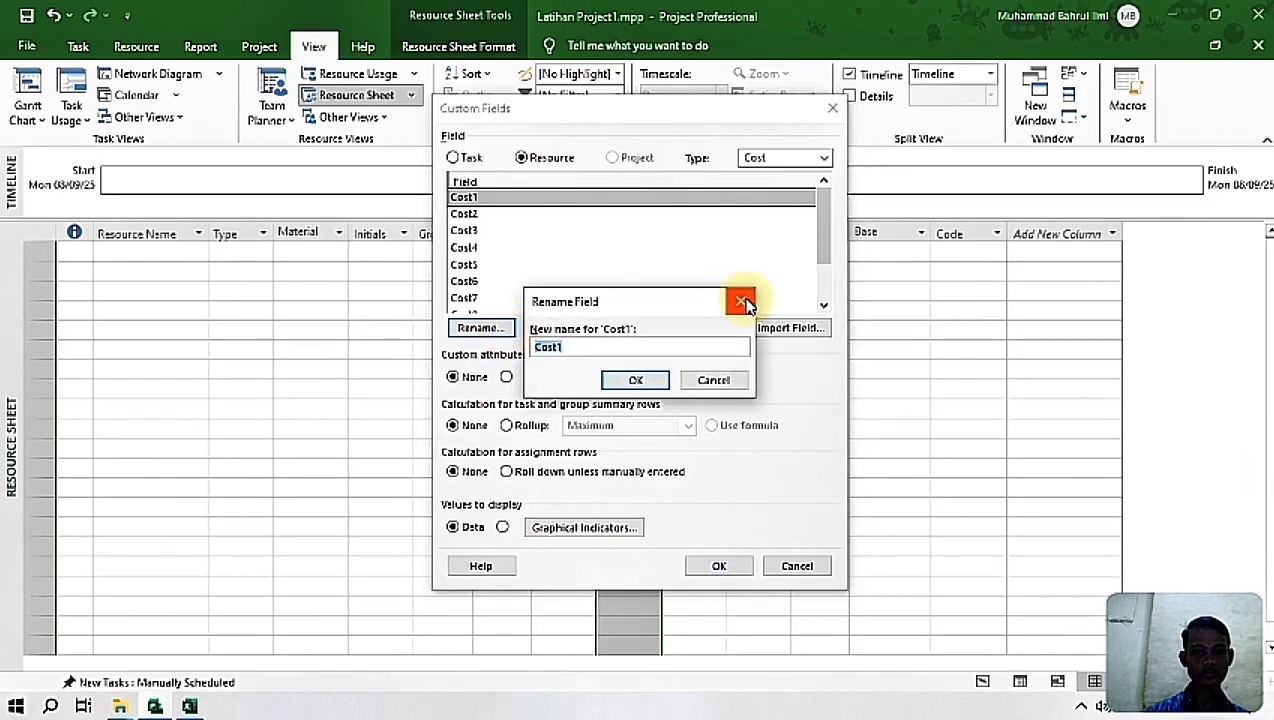
key(ctrl+v)
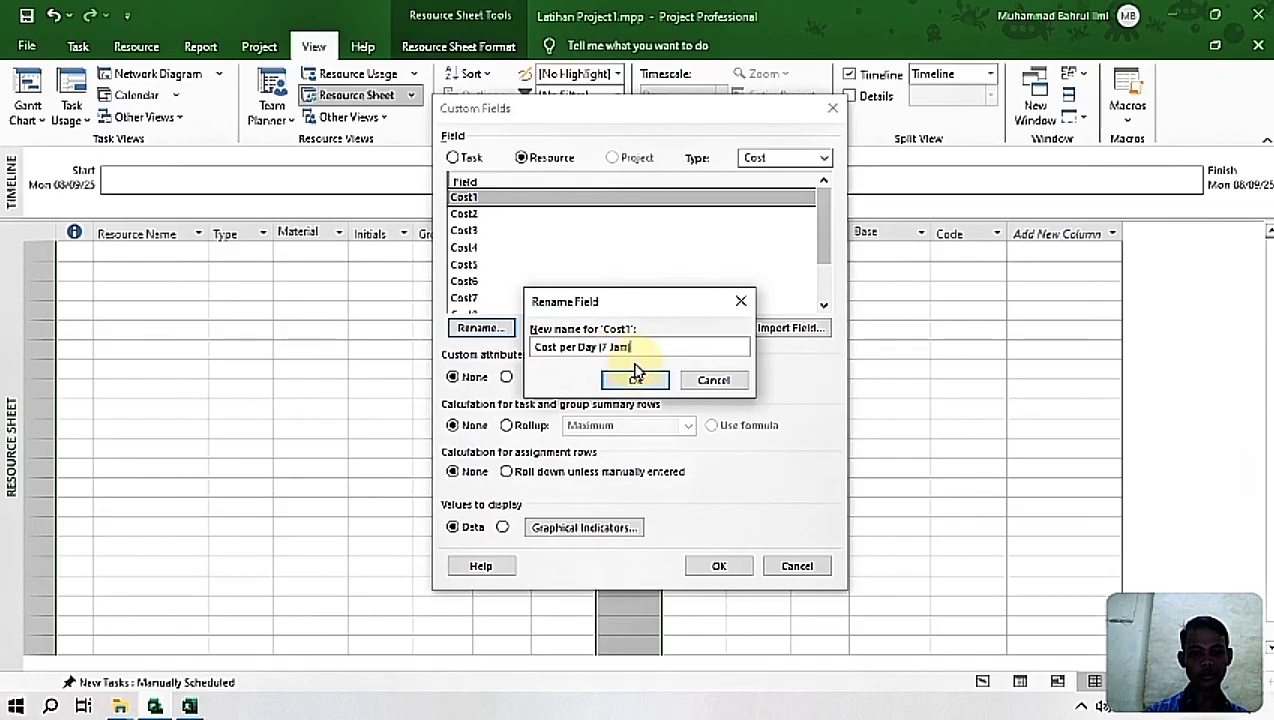
click(636, 379)
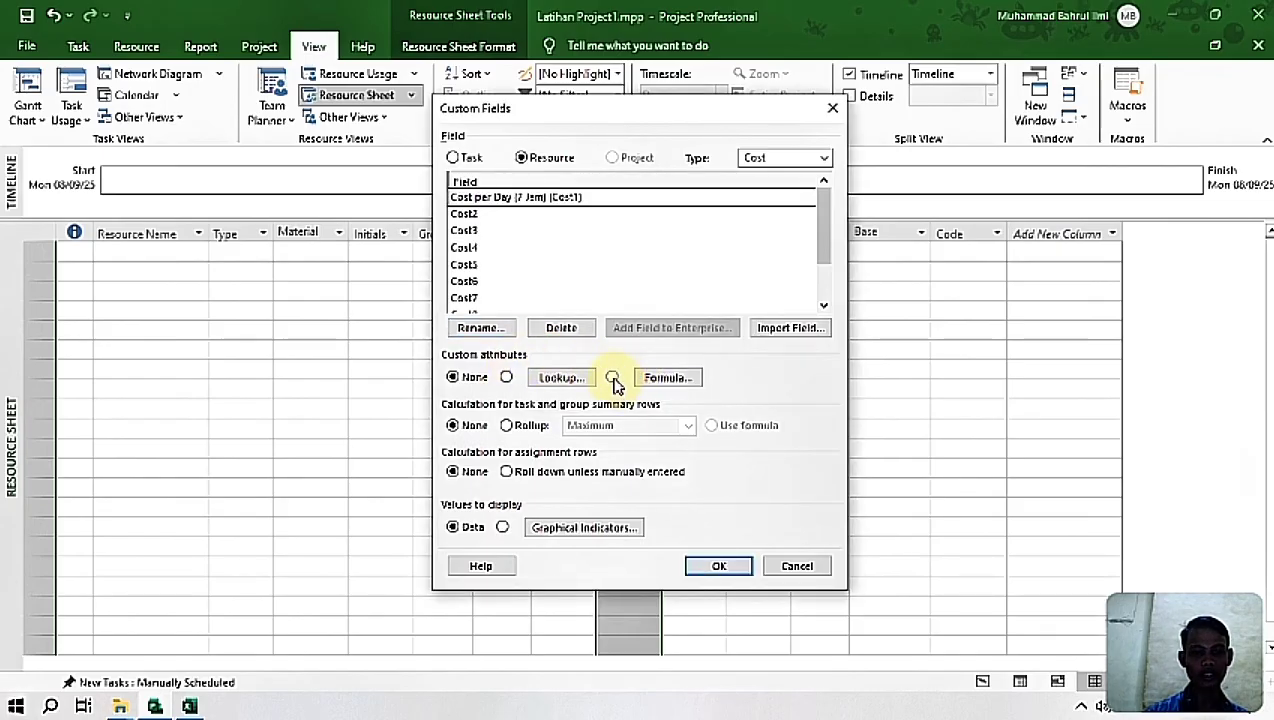
Step: Define the Cost per Day (7 Jam) field's formula as [Standard Rate] * 7 and widen its column in the resource sheet
click(612, 378)
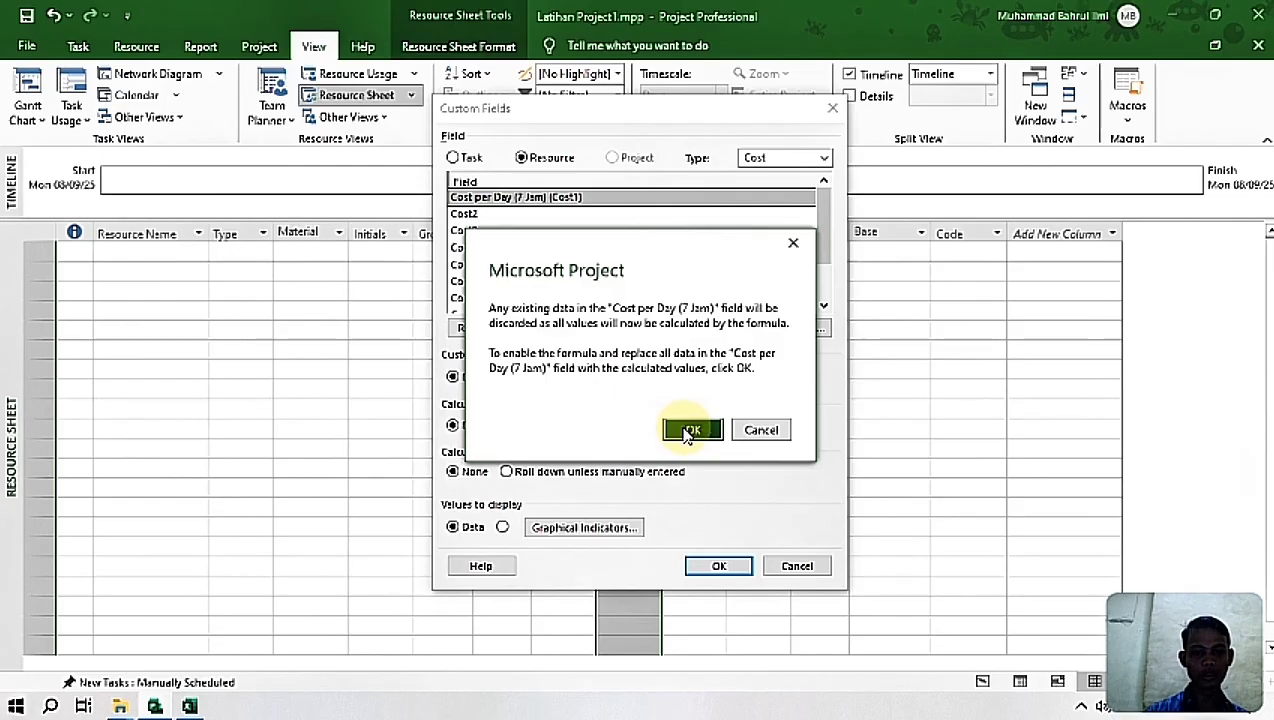
click(690, 430)
click(668, 377)
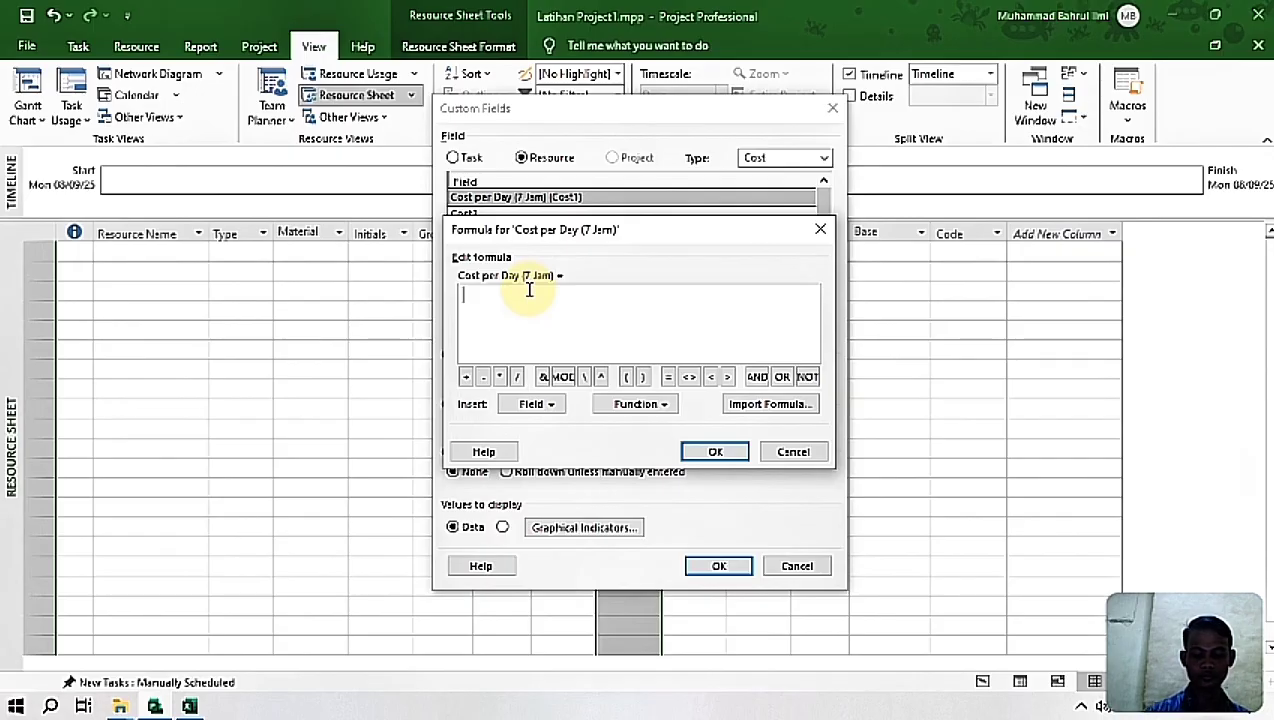
text([Standa)
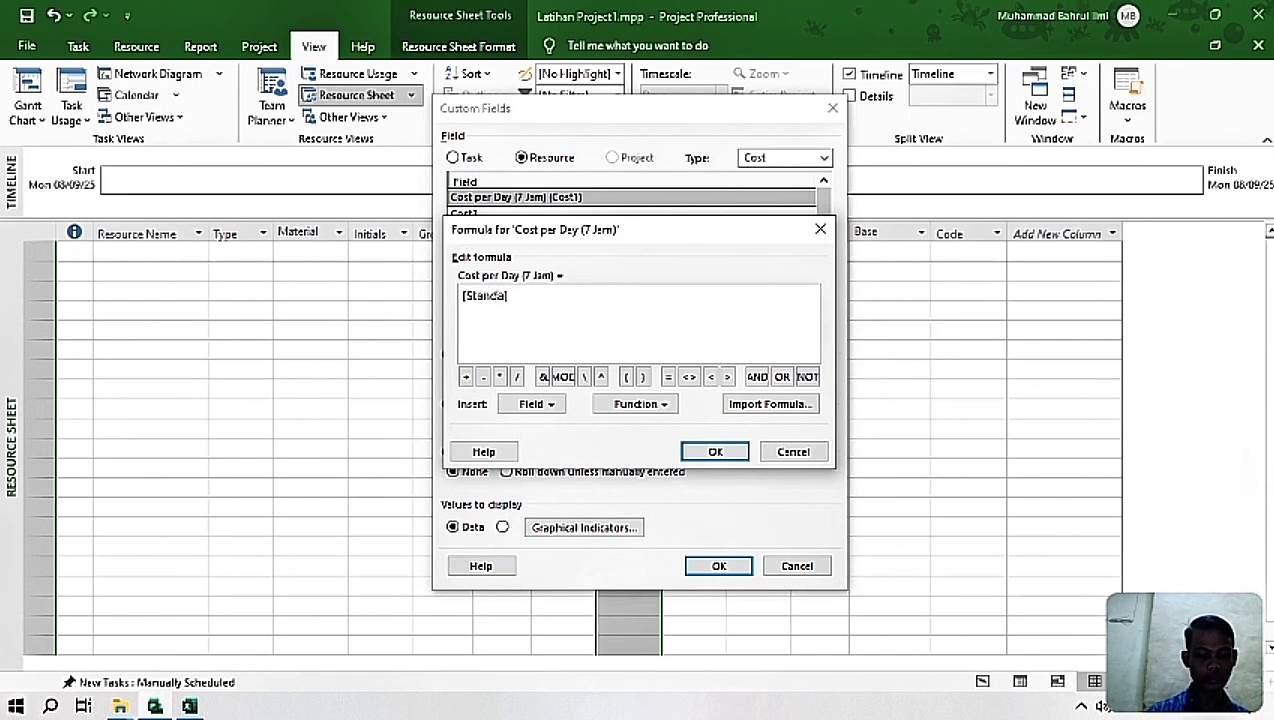
text(] * 7)
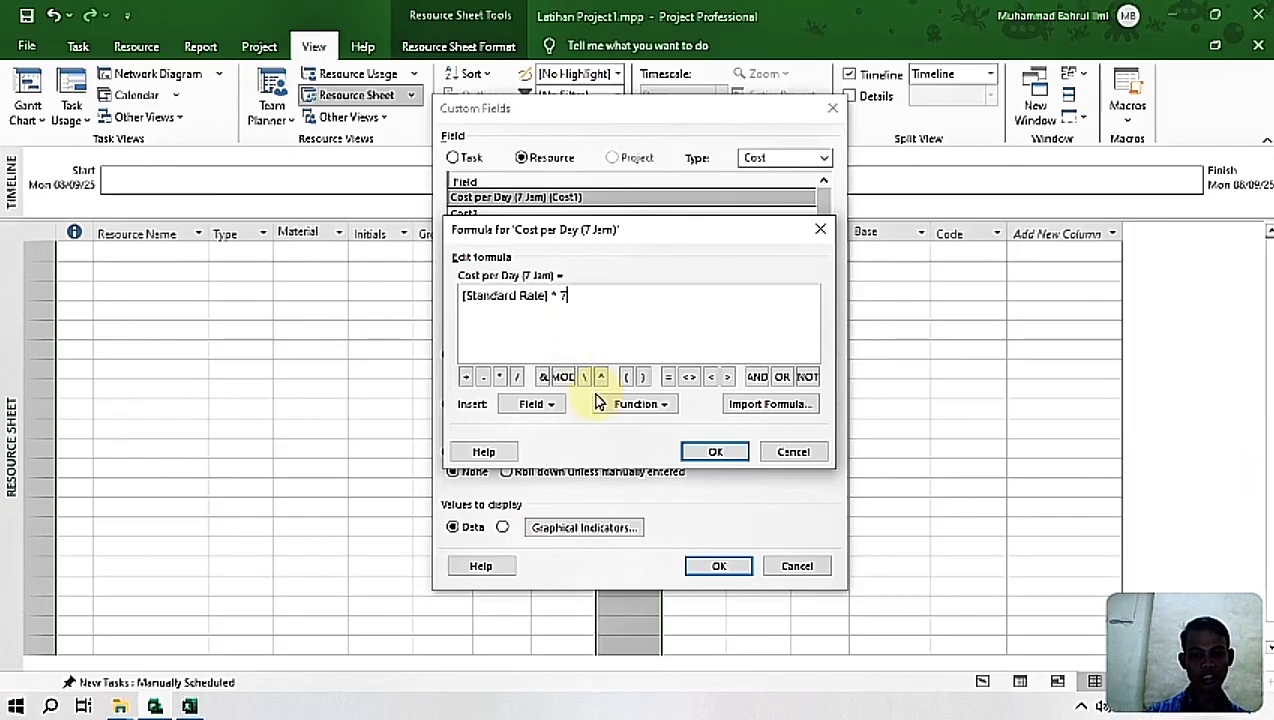
click(716, 453)
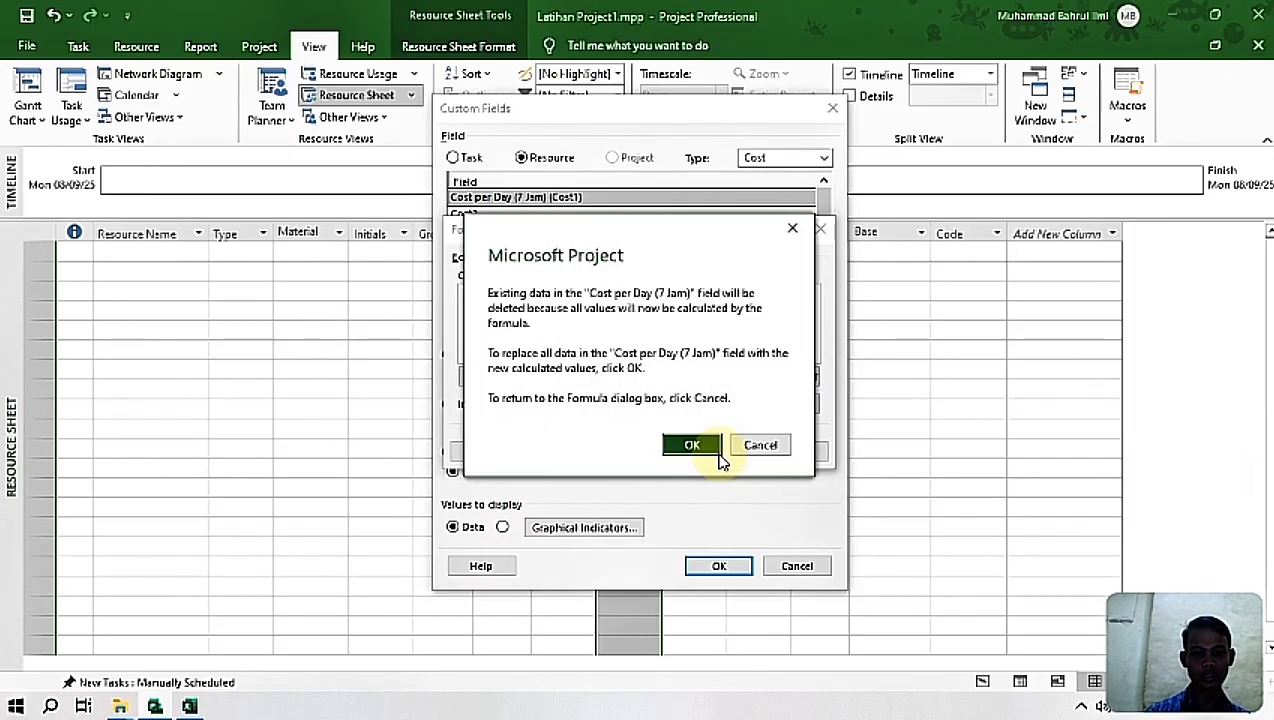
click(705, 448)
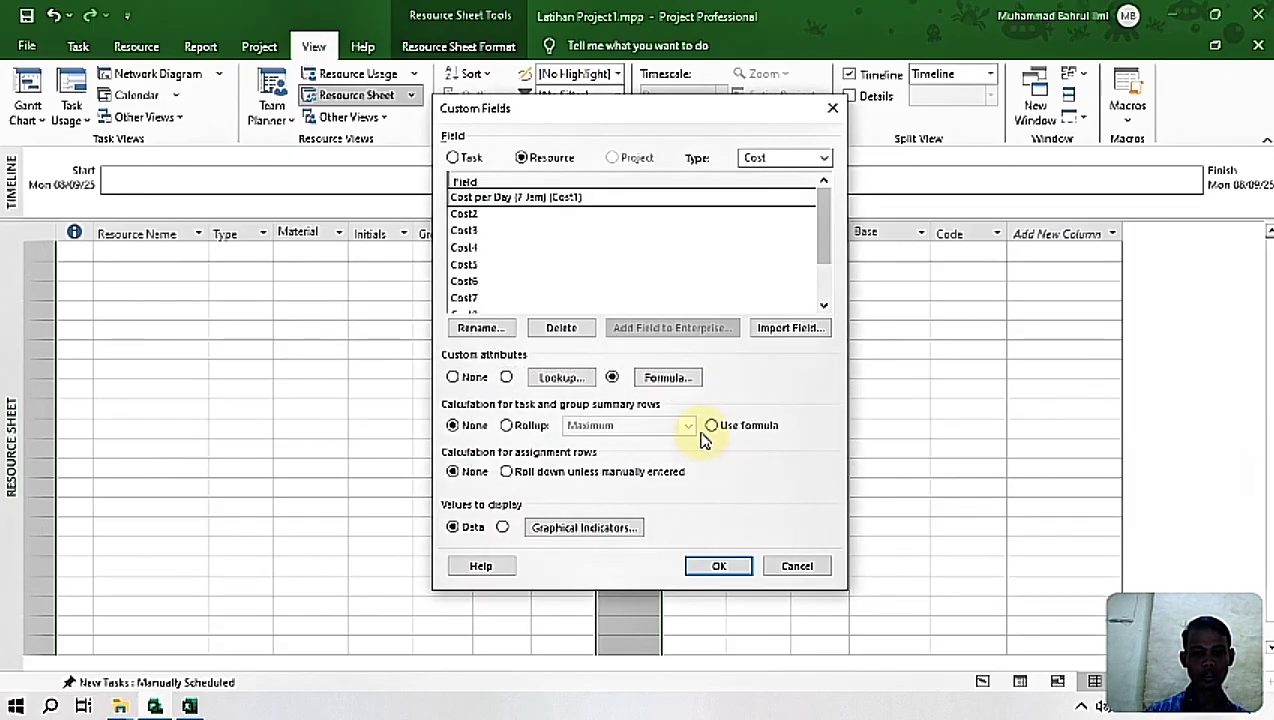
click(718, 565)
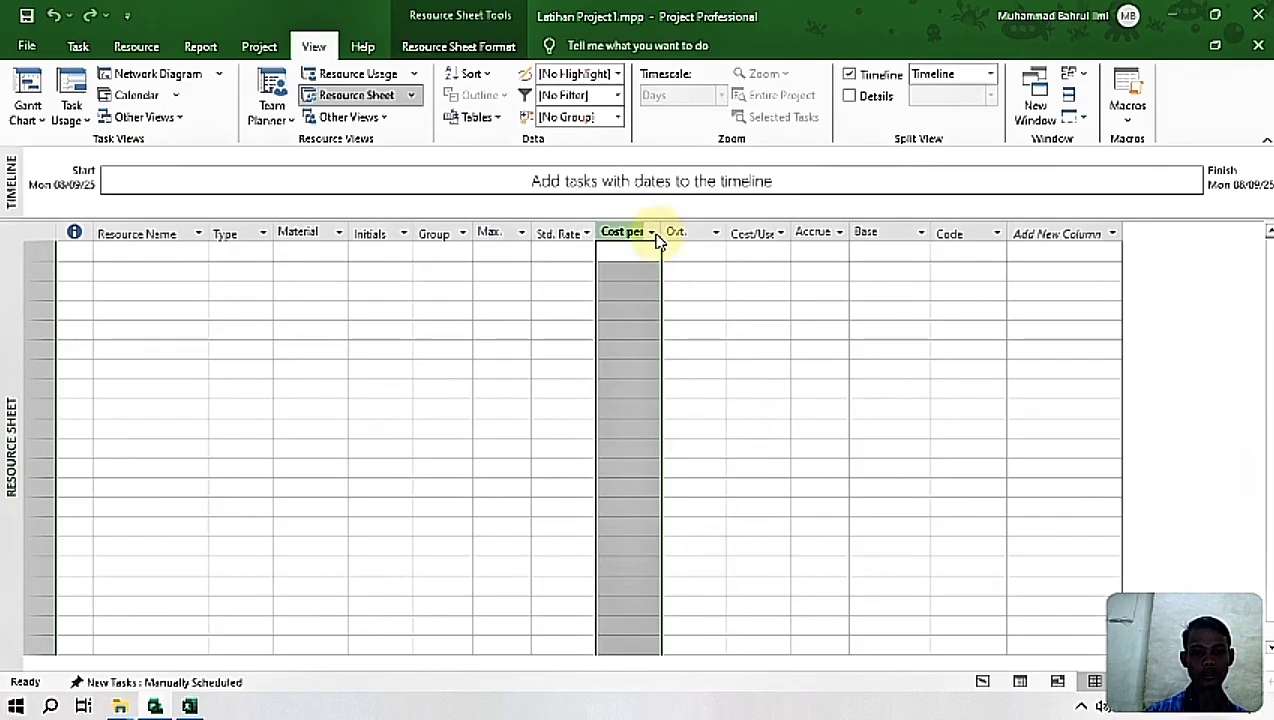
drag(662, 226, 699, 235)
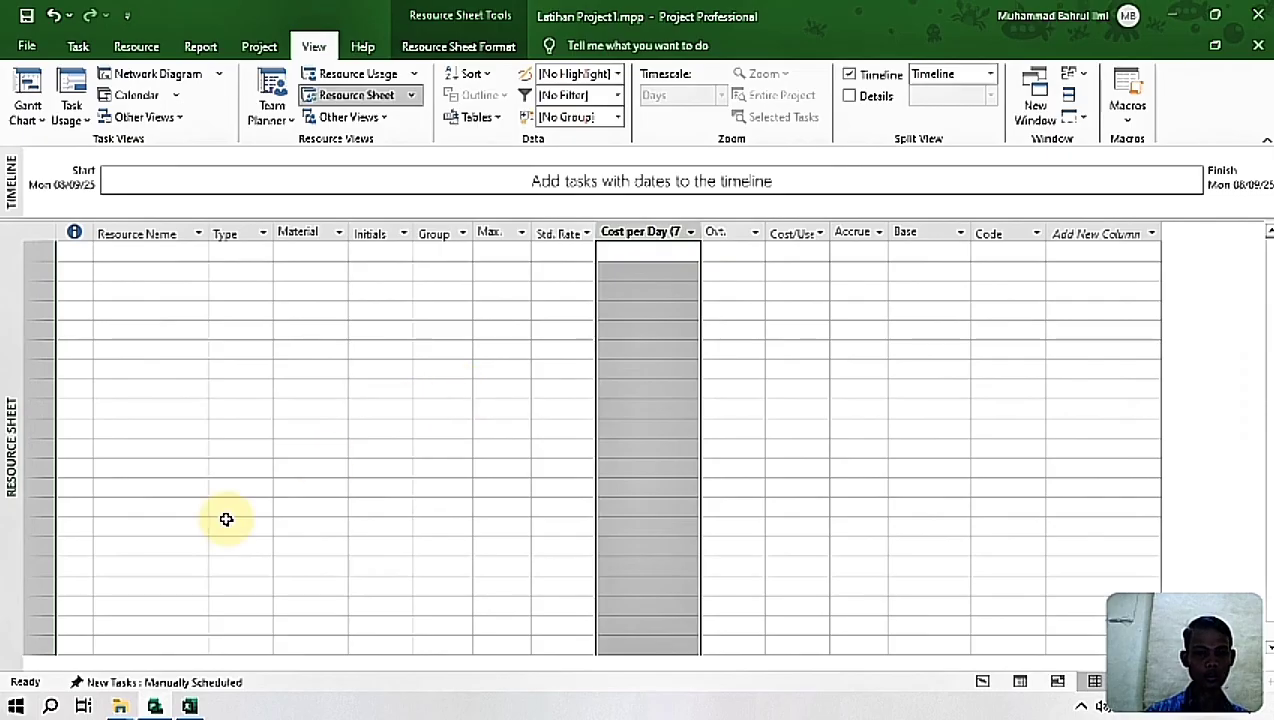
Step: Check the column headers in the Excel workbook, return to Project and add a new resource sheet column named Catatan
click(189, 706)
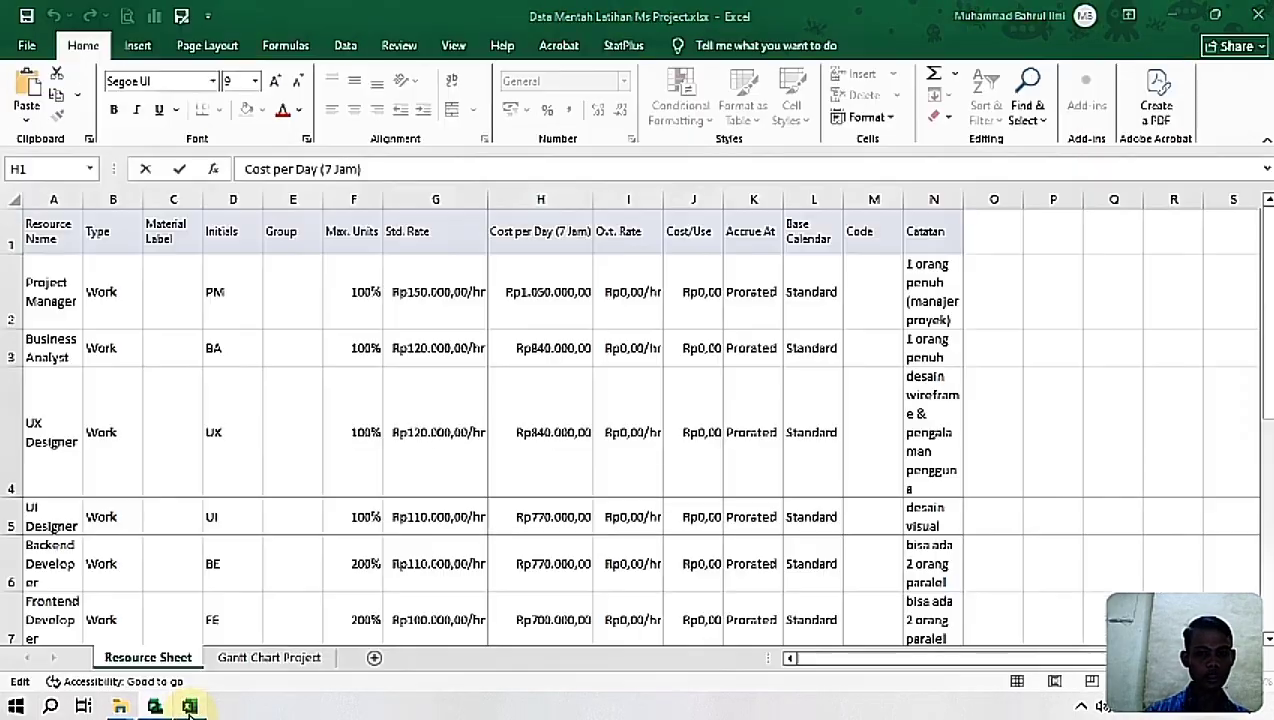
click(189, 706)
click(189, 706)
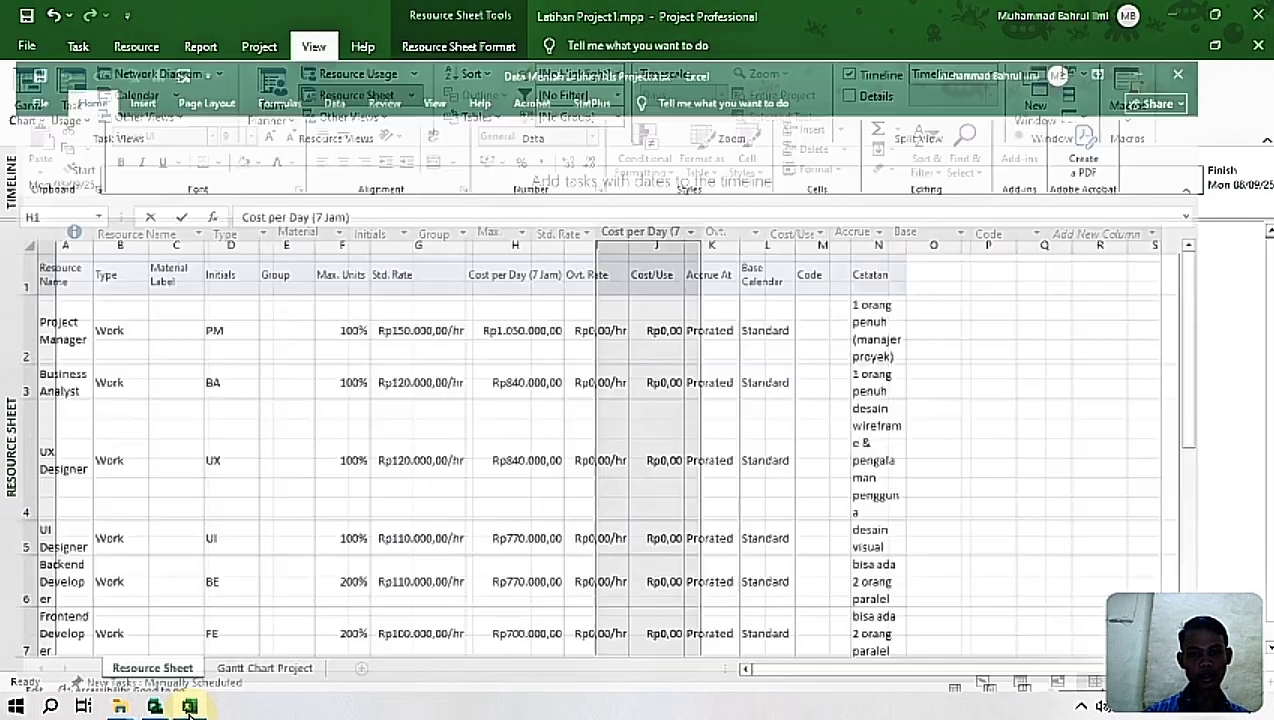
click(189, 706)
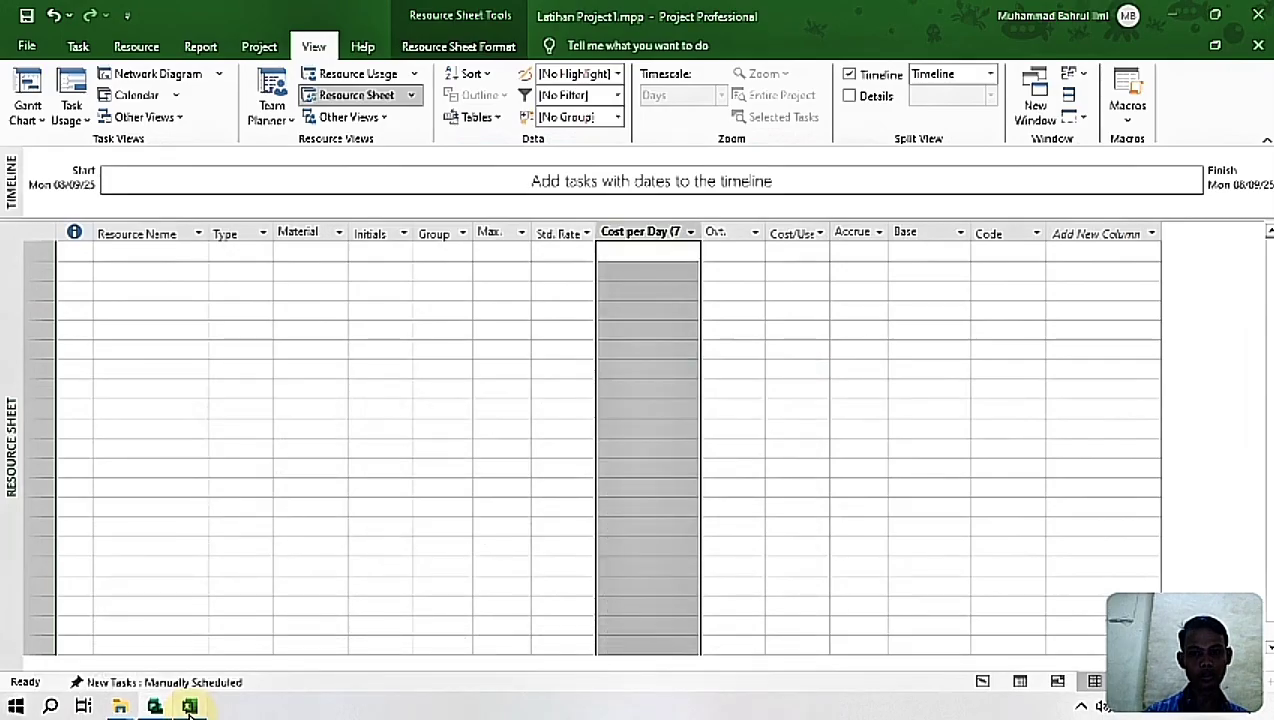
click(189, 706)
click(189, 706)
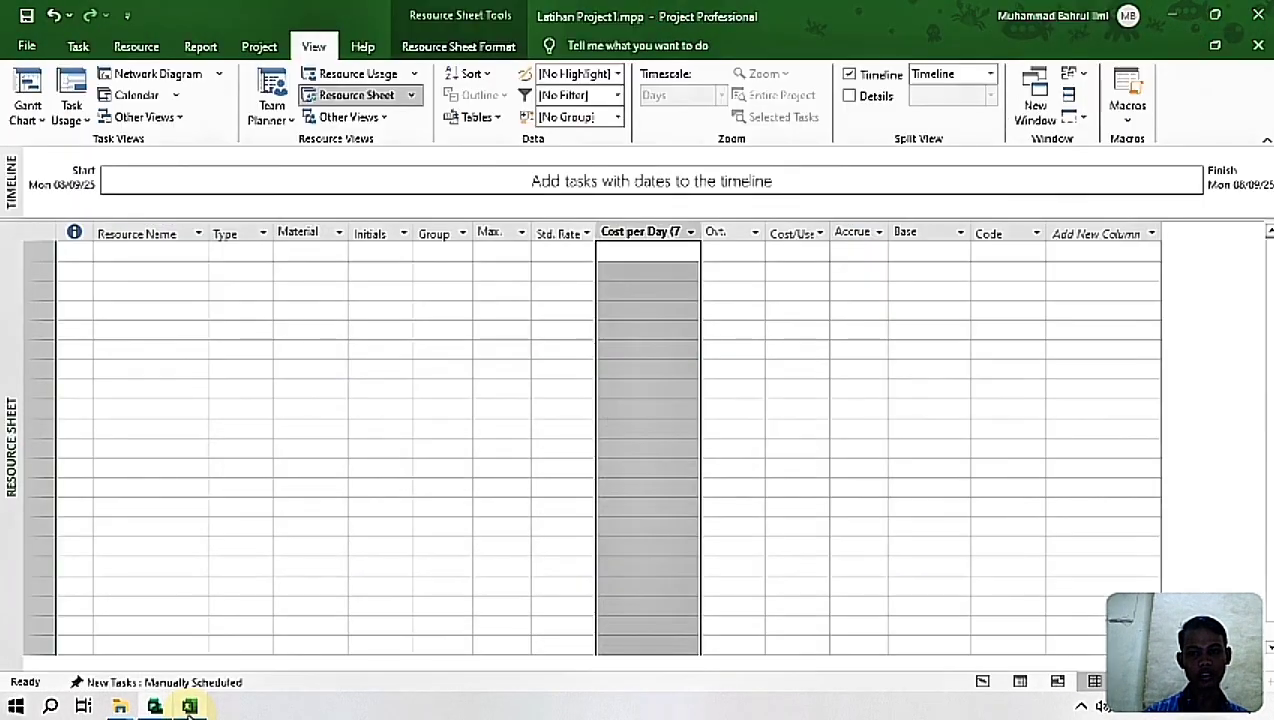
click(1103, 234)
text(Cata)
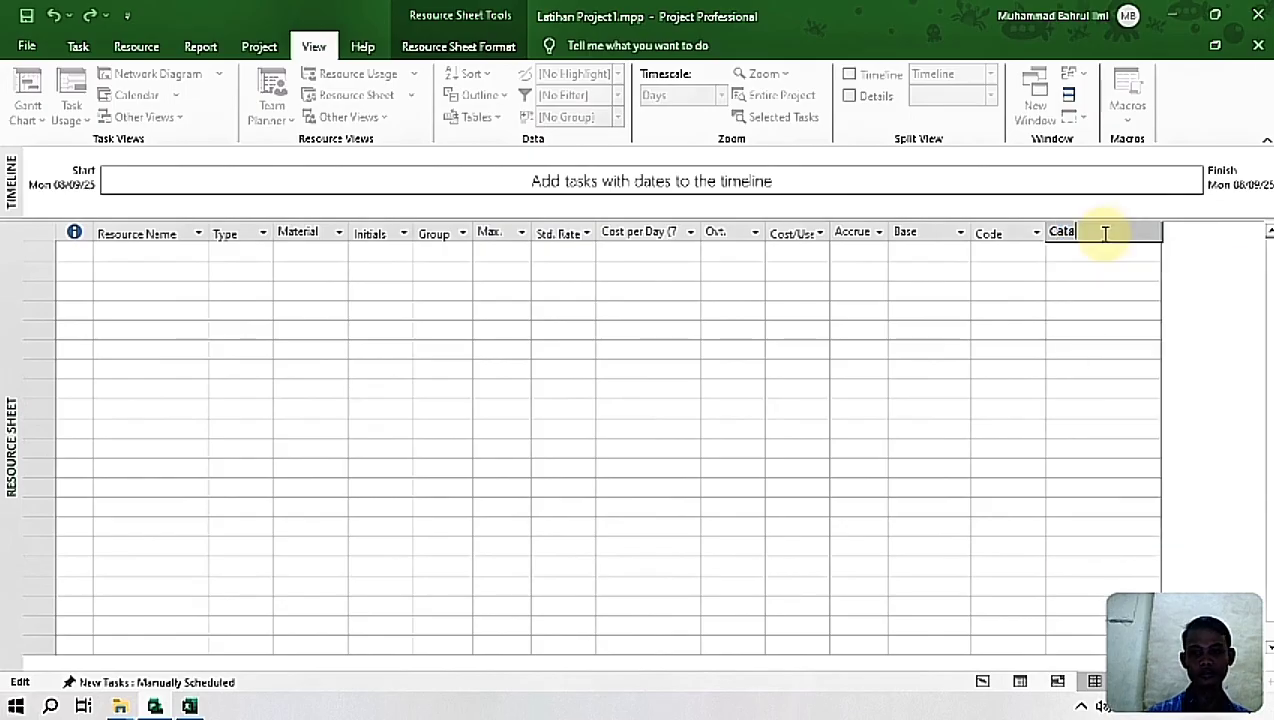
text(tan)
key(Return)
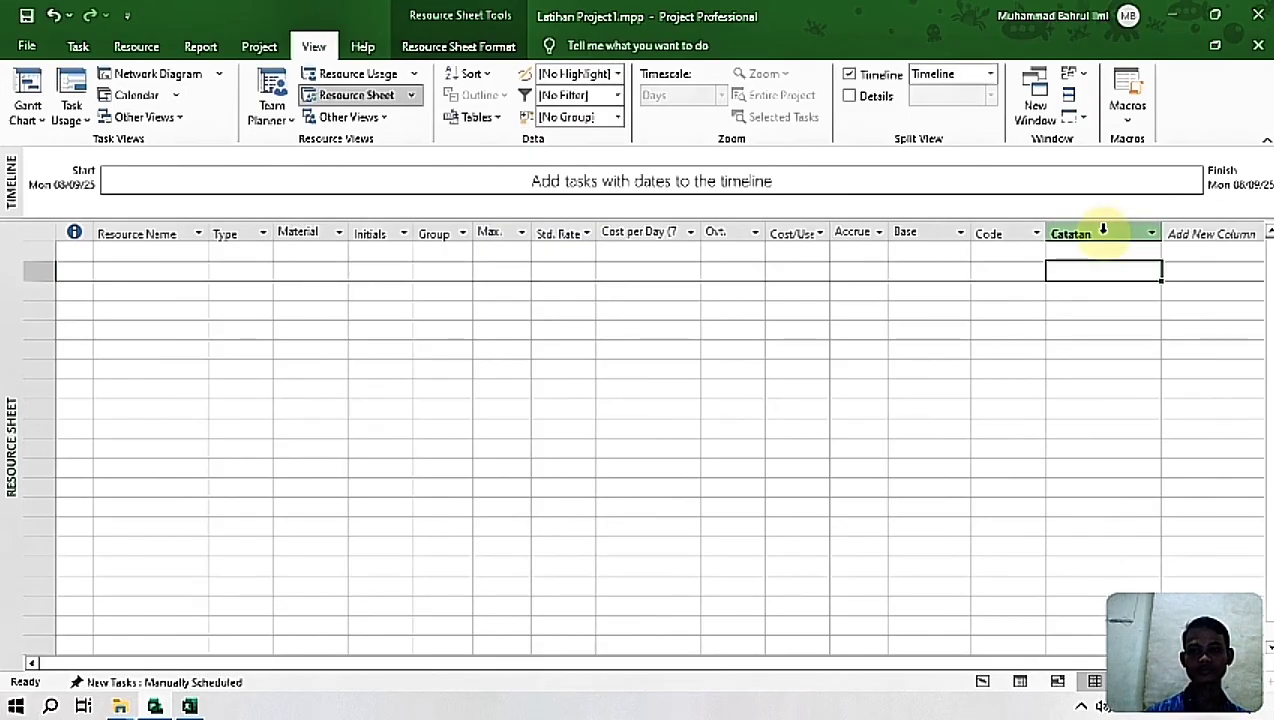
Step: Select the first Resource Name cell, switch to Excel and copy the resource data in A2:G13, from Resource Name through Std. Rate
click(154, 252)
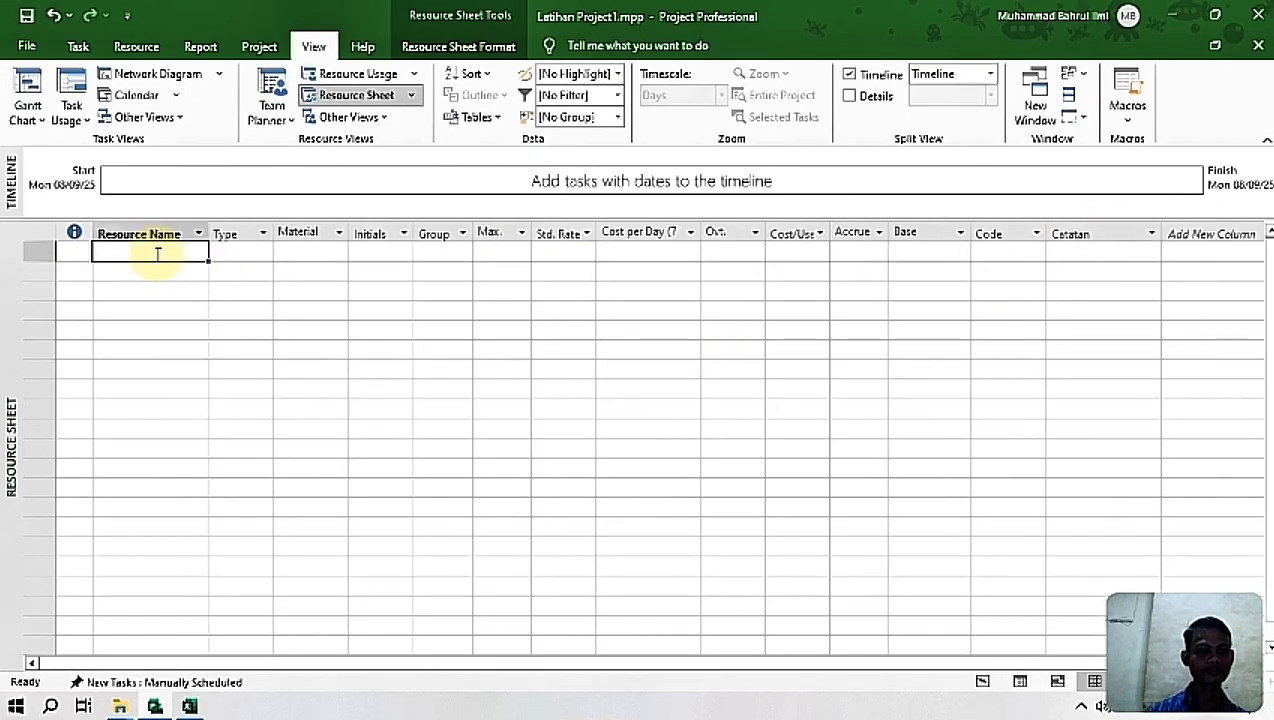
click(189, 706)
click(40, 285)
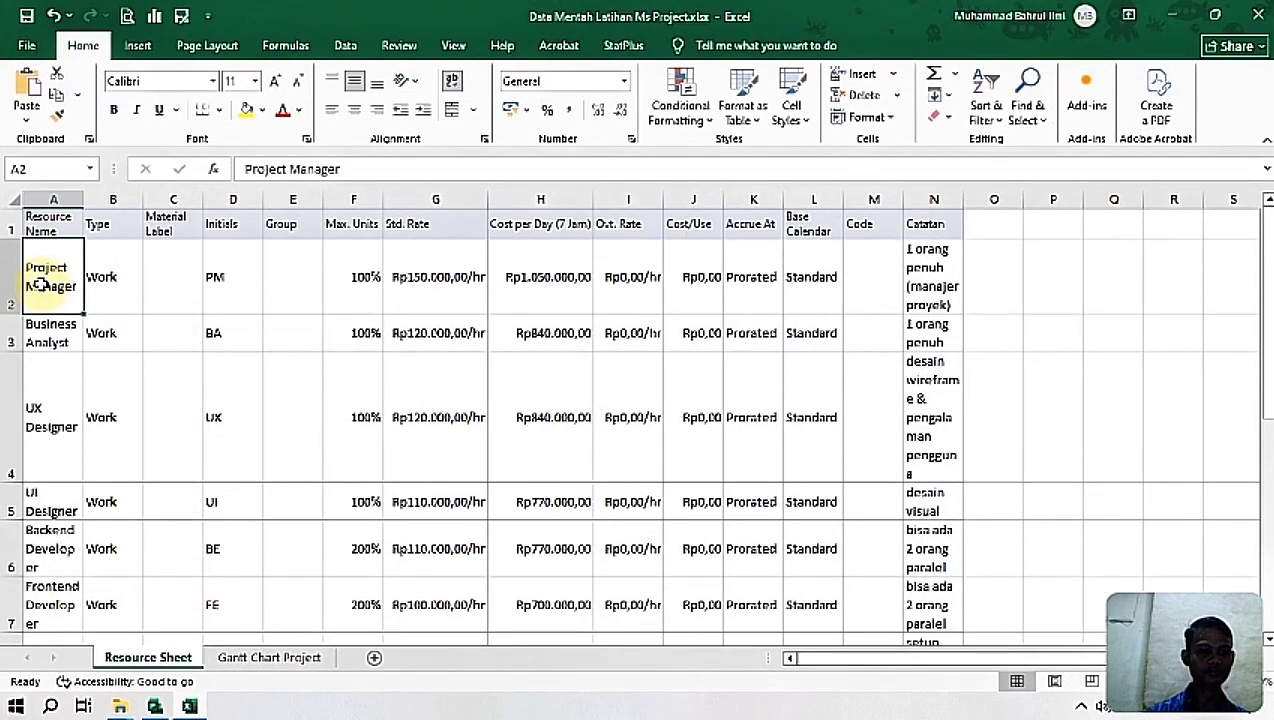
key(shift+Right)
key(shift+Right)
key(shift+Right)
key(shift+Right)
key(shift+Right)
key(shift+Right)
key(shift+Right)
key(shift+Right)
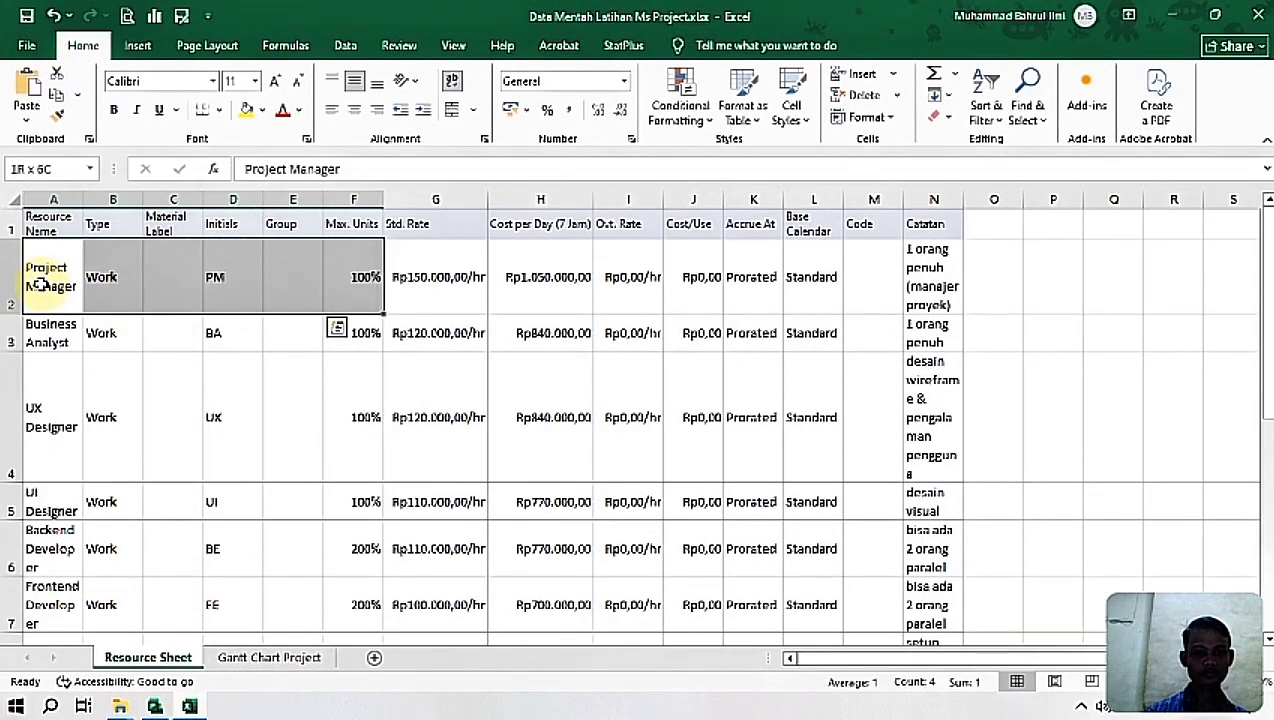
key(shift+Right)
key(shift+Right)
key(shift+Right)
key(shift+Right)
key(shift+Right)
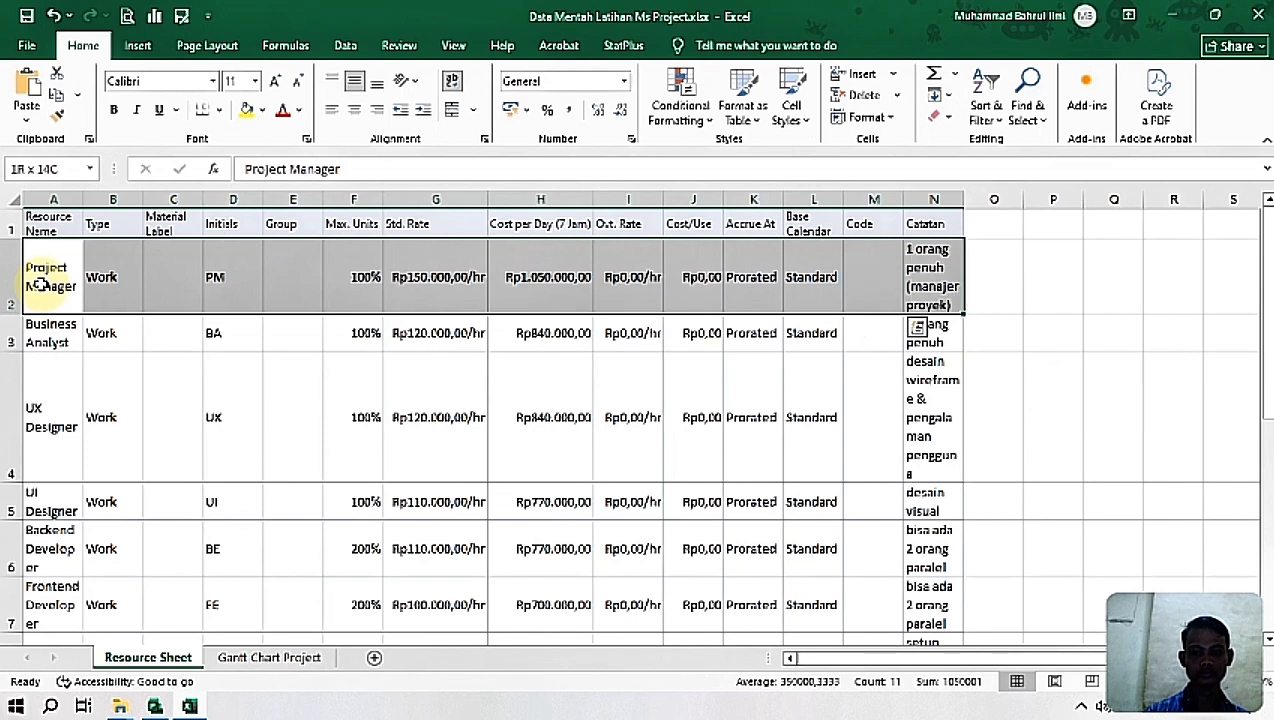
key(shift+Down)
key(shift+Down)
key(shift+Down)
key(shift+Down)
key(shift+Down)
key(shift+Down)
key(shift+Down)
key(shift+Down)
key(shift+Down)
key(shift+Down)
key(shift+Down)
key(shift+Down)
key(shift+Down)
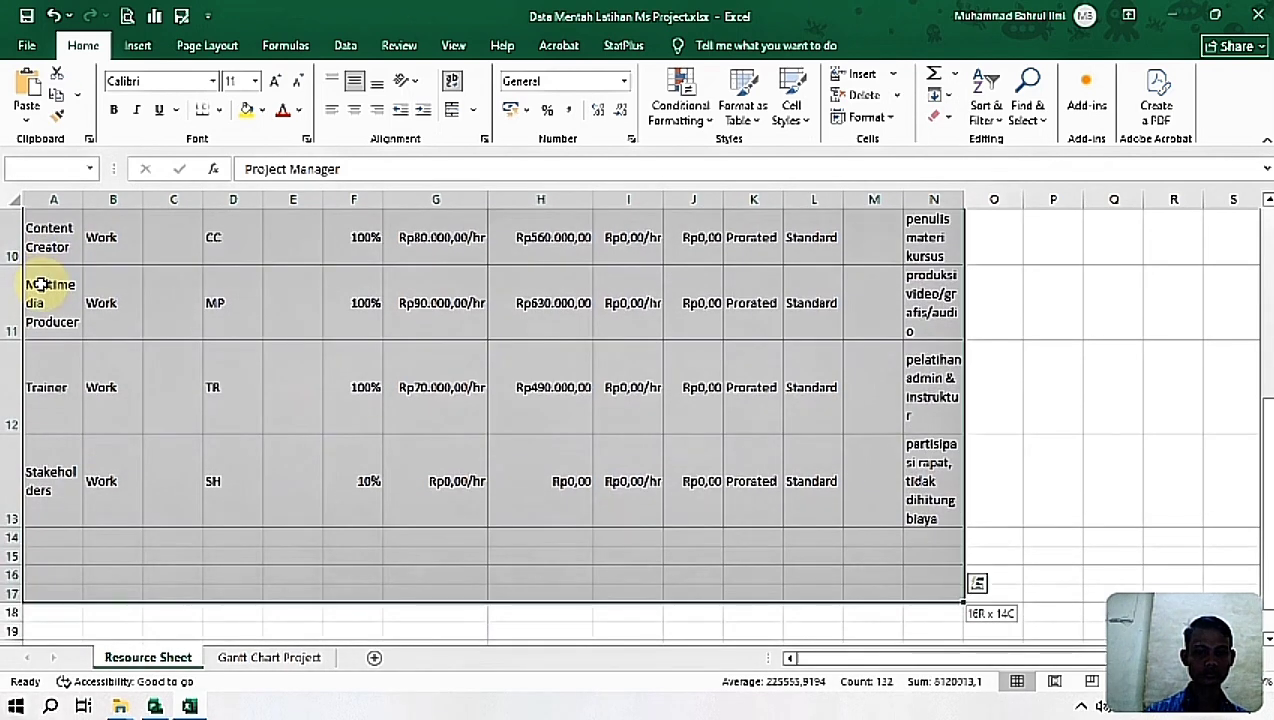
key(shift+Up)
key(shift+Up)
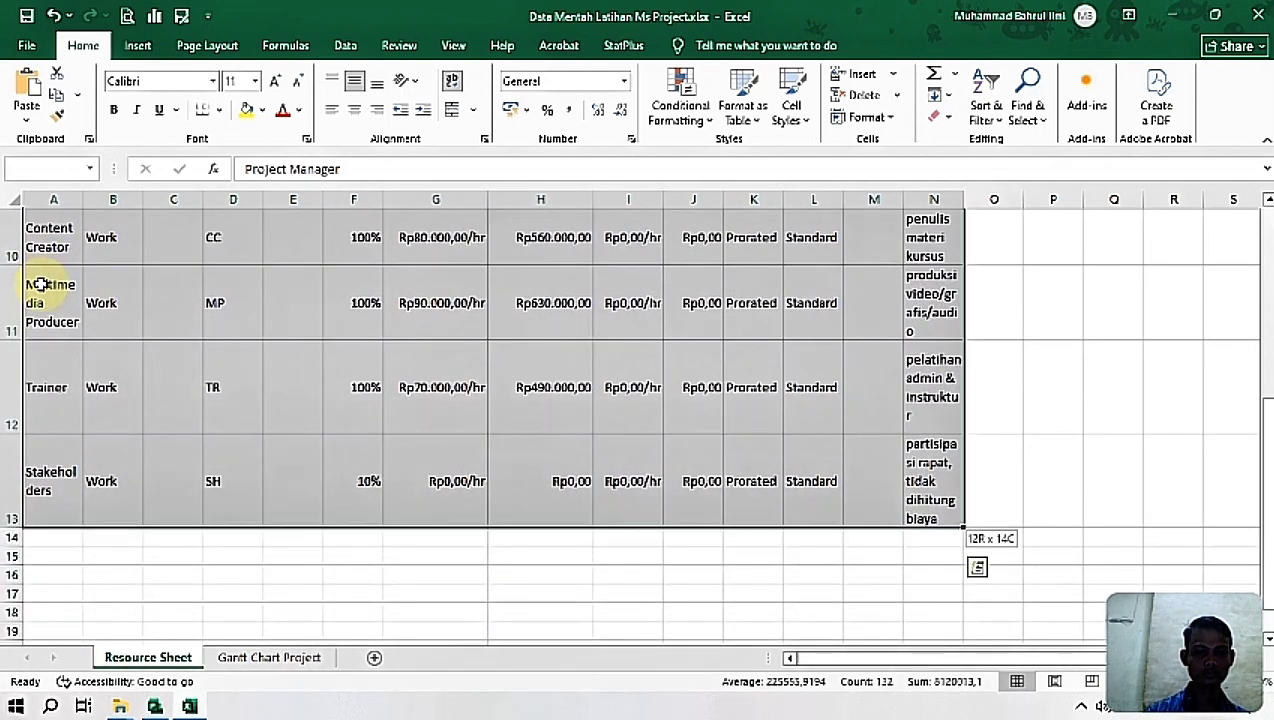
key(shift+Left)
key(shift+Left)
key(shift+Left)
key(shift+Left)
key(shift+Left)
key(shift+Left)
key(shift+Left)
key(shift+Left)
key(shift+Left)
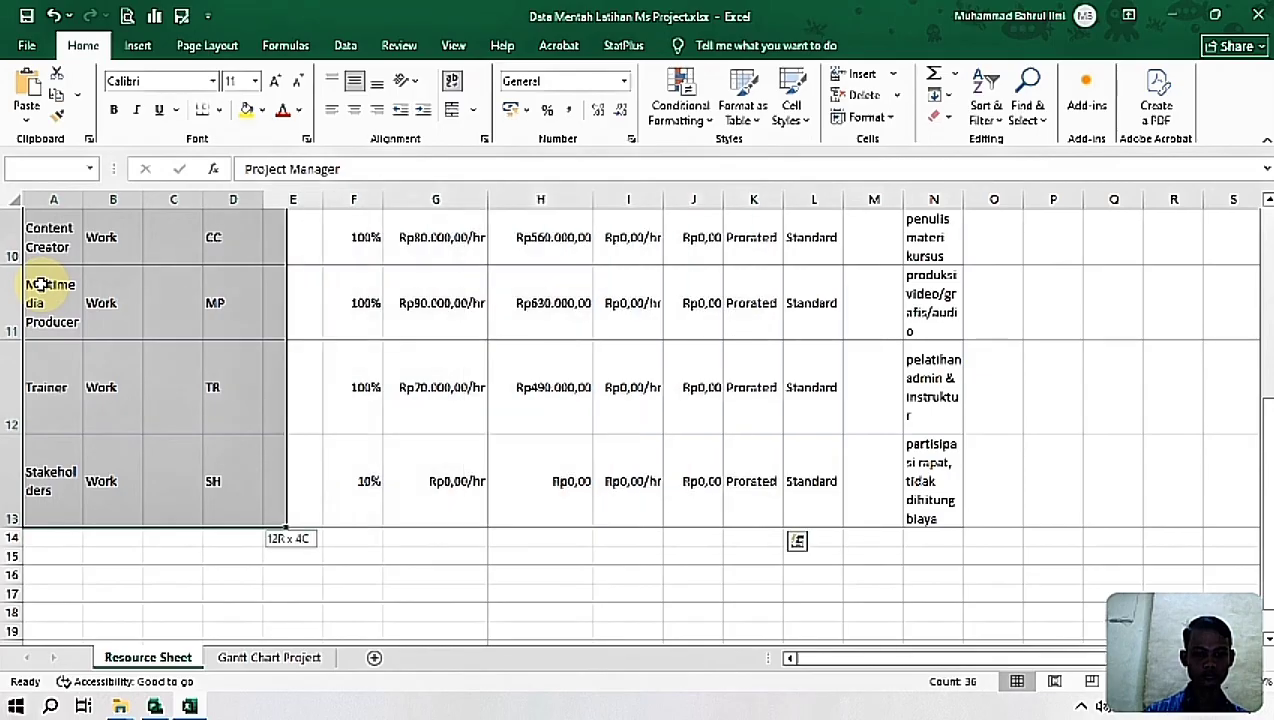
key(shift+Right)
key(shift+Right)
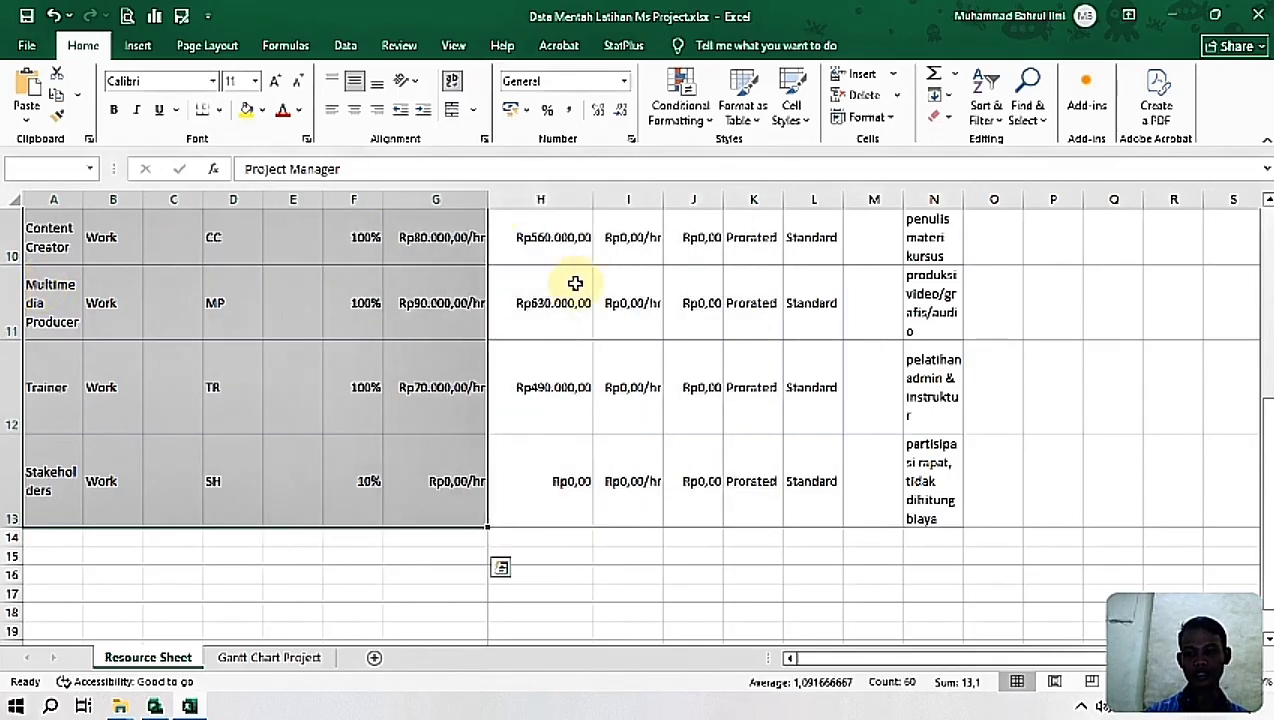
drag(1267, 488, 1266, 214)
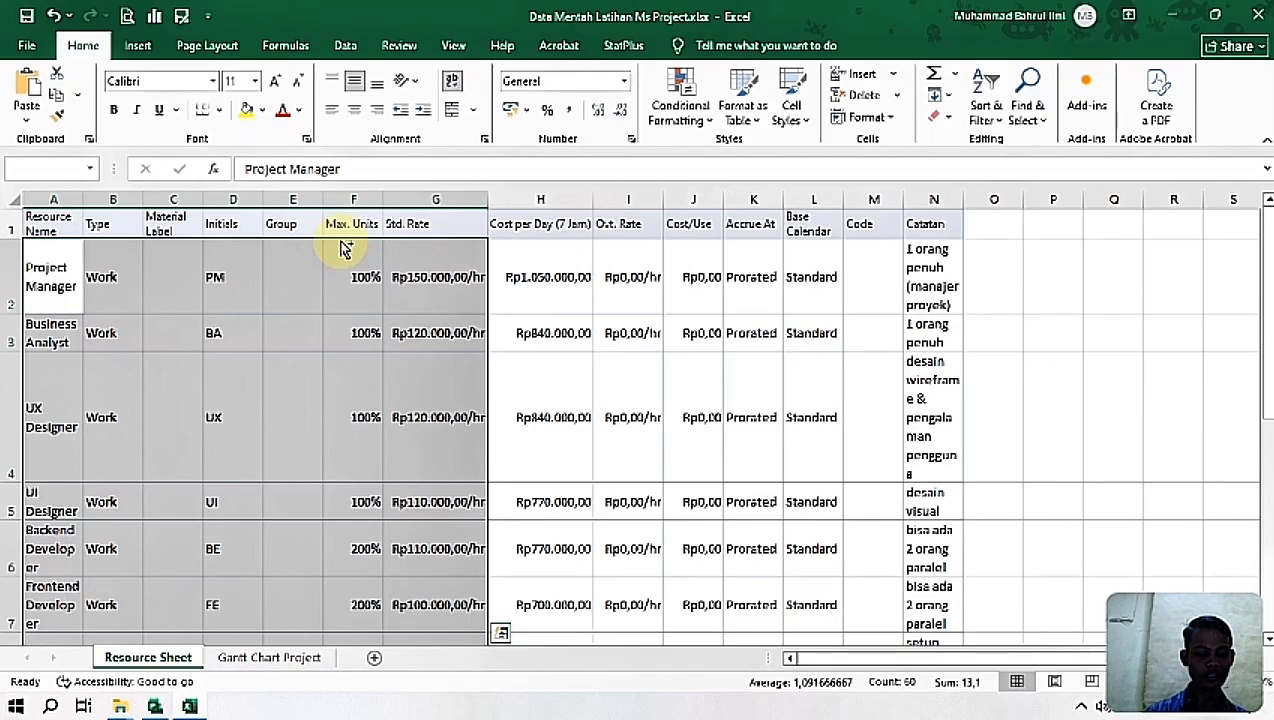
key(ctrl+c)
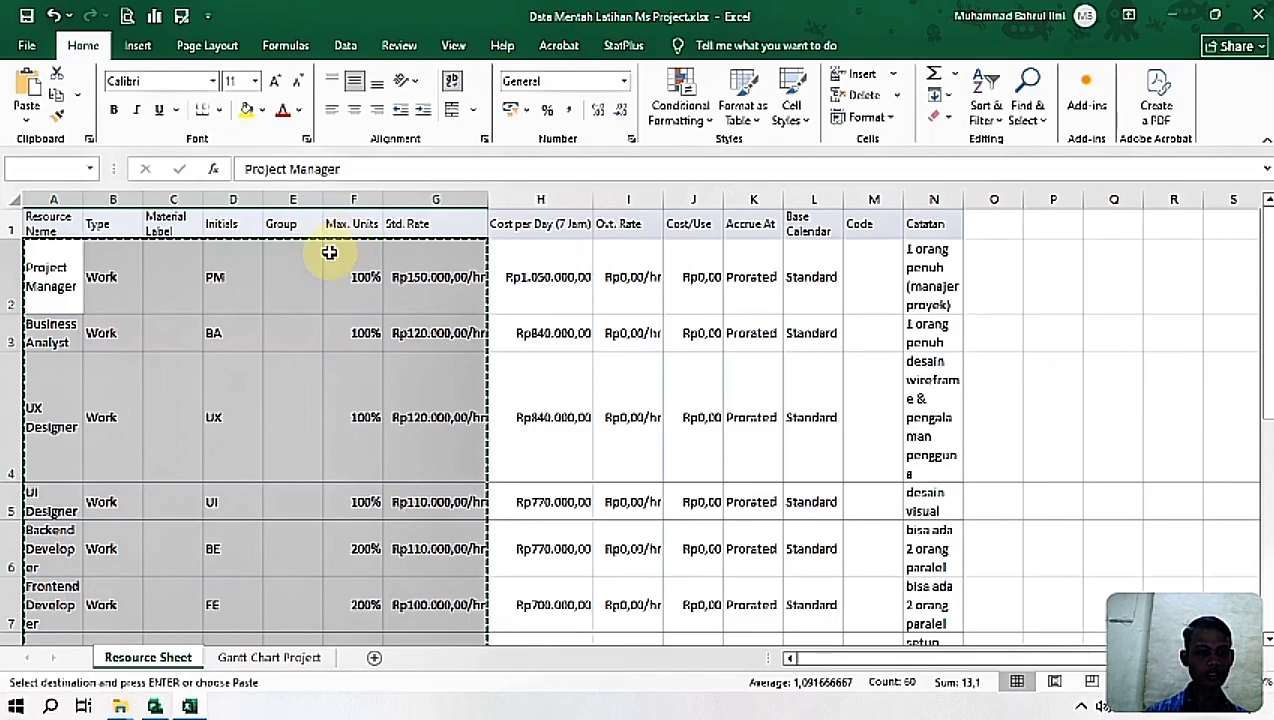
Step: Return to Project, paste the resource data from the first row, and widen the Std. Rate, Cost per Day, Cost/Use and Accrue At columns
click(190, 708)
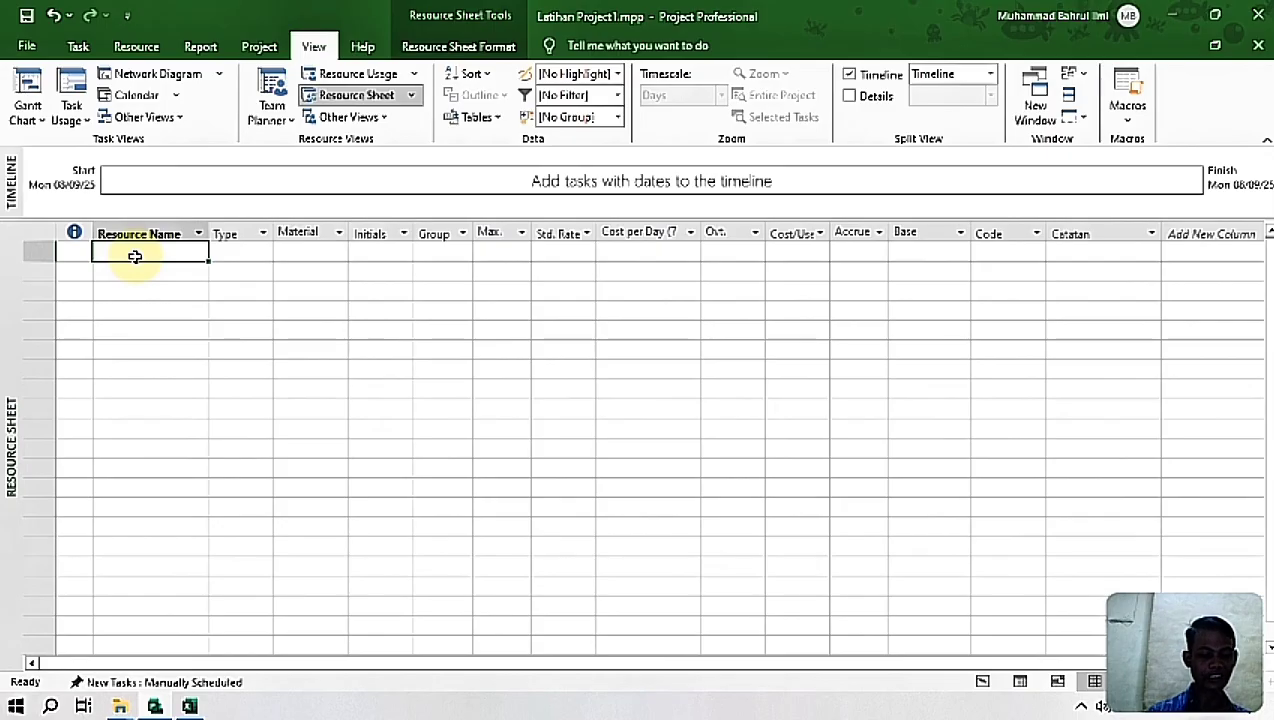
key(ctrl+v)
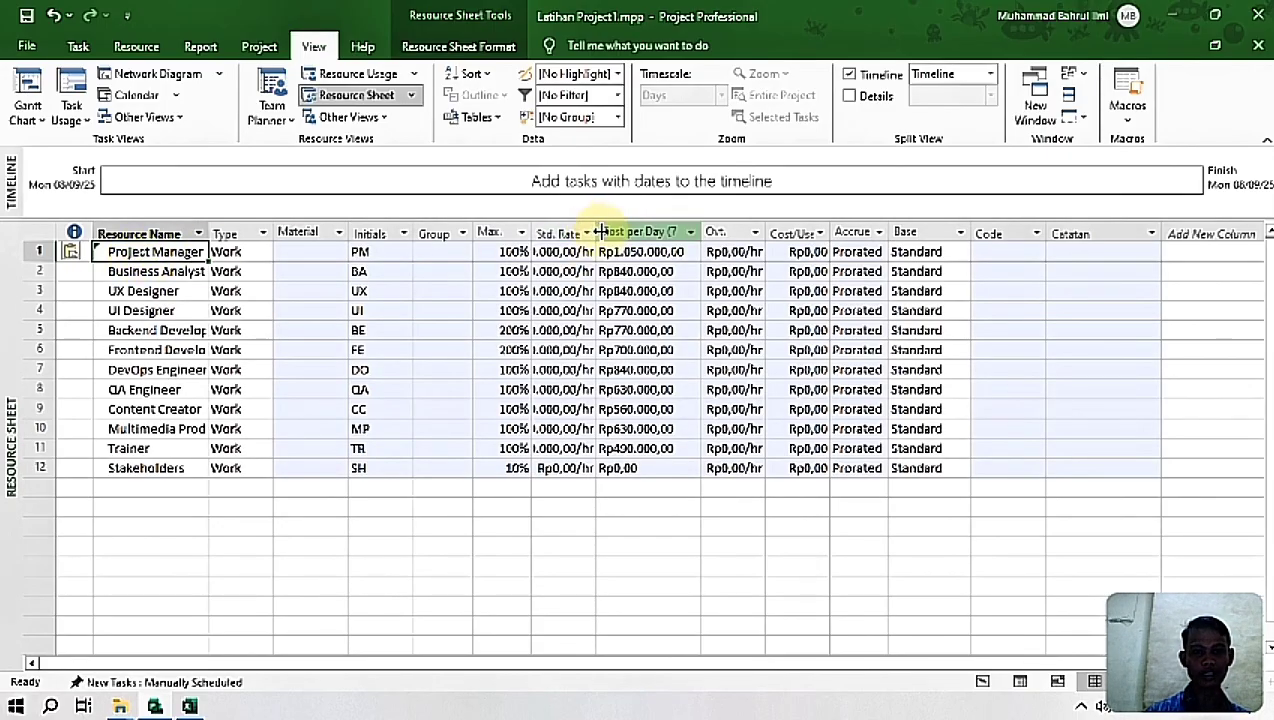
drag(596, 232, 636, 232)
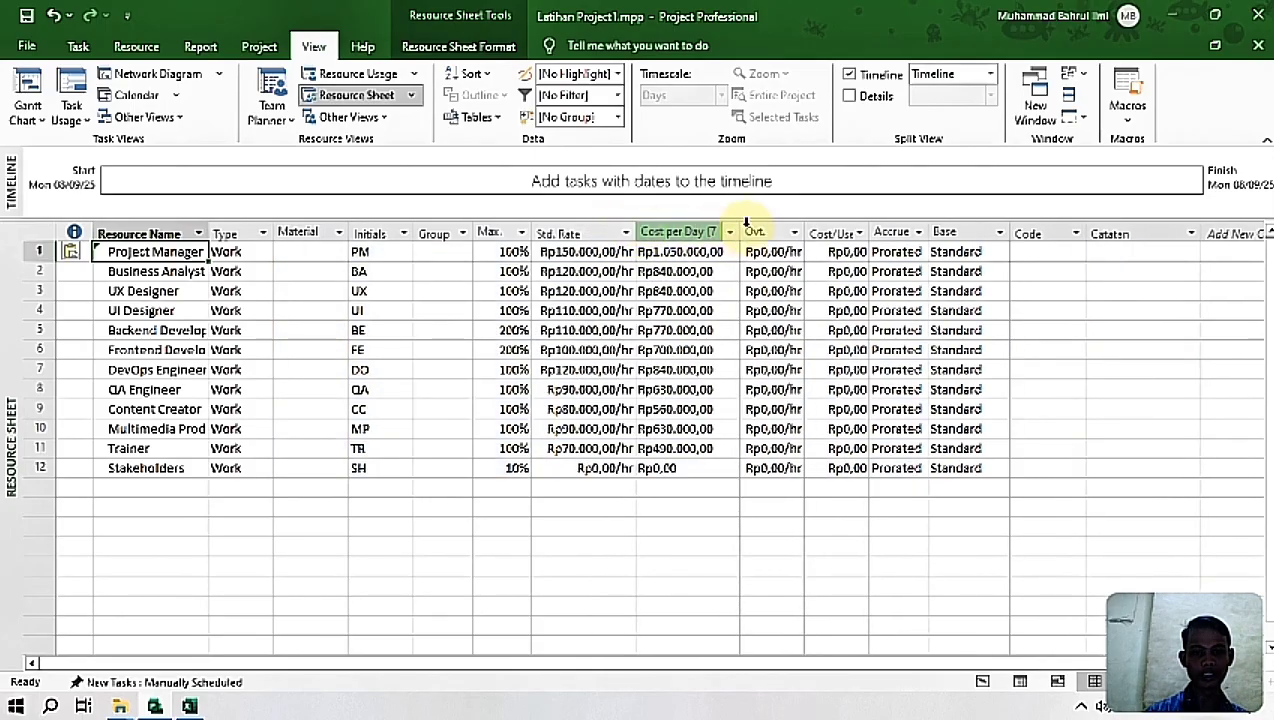
drag(741, 232, 750, 232)
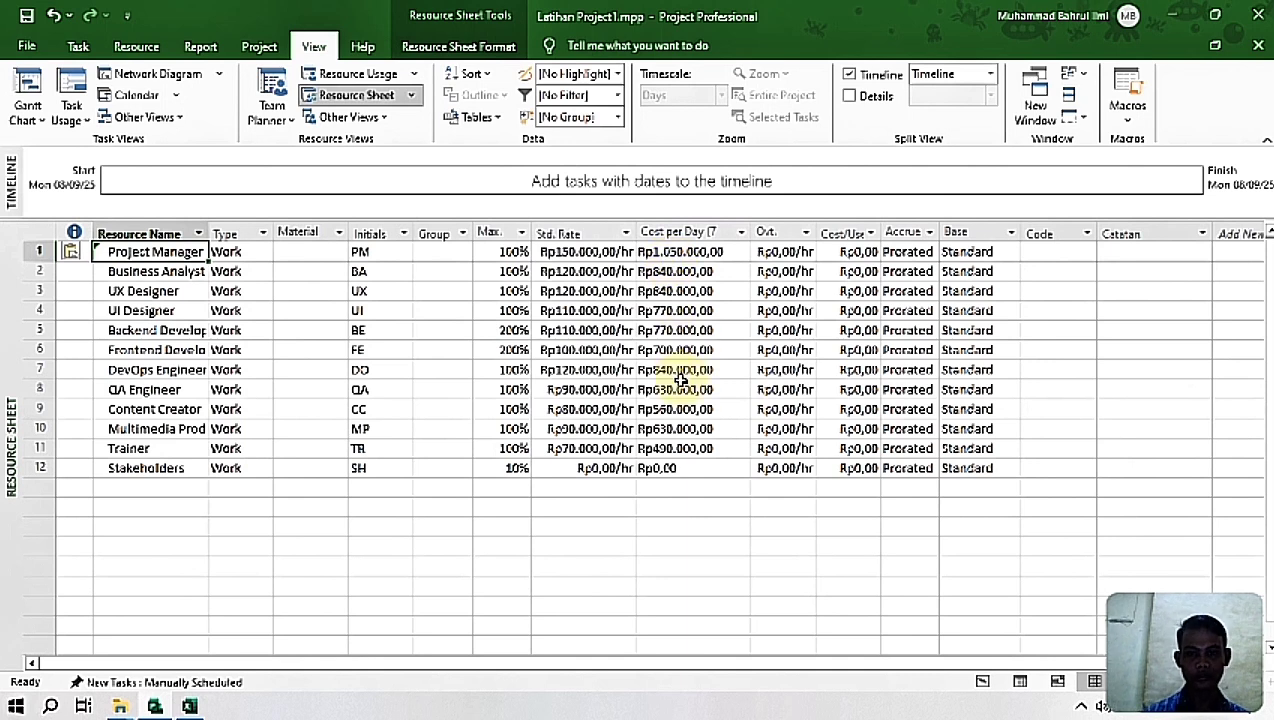
drag(940, 233, 897, 233)
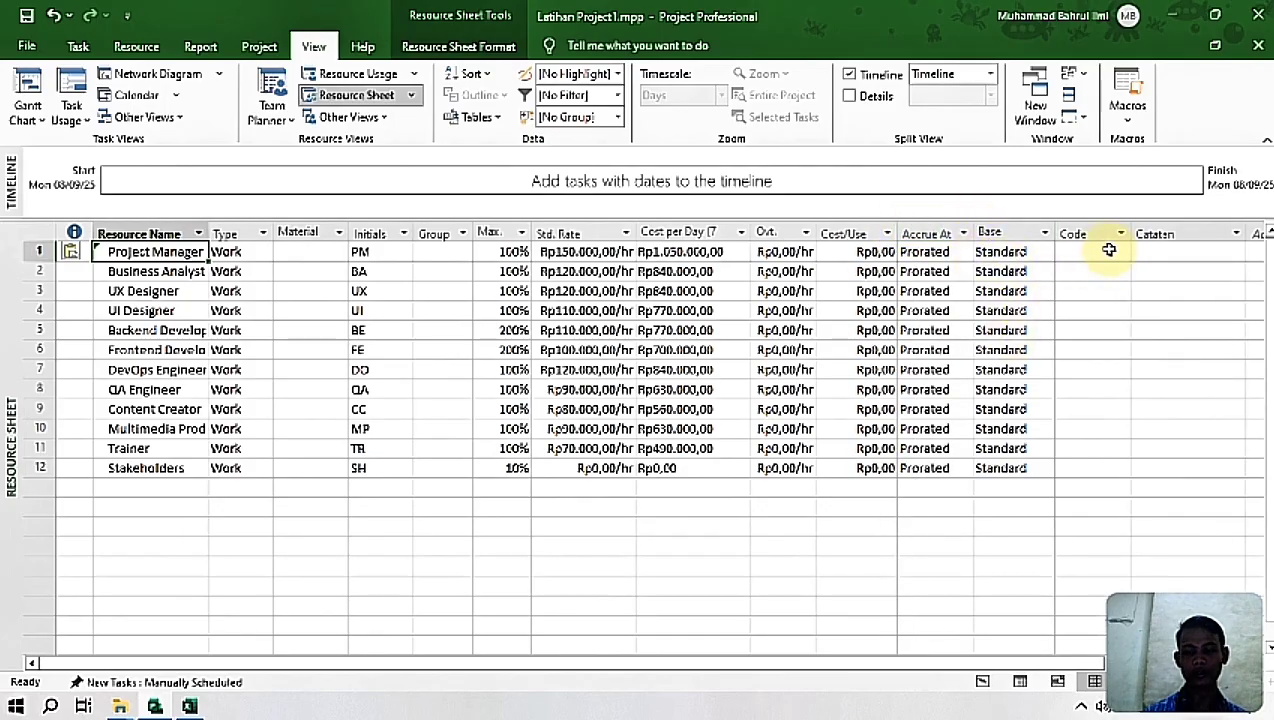
Step: Copy the notes from cells N2:N13 in Excel and paste them into Project's Catatan column, starting with the Project Manager row
click(1154, 253)
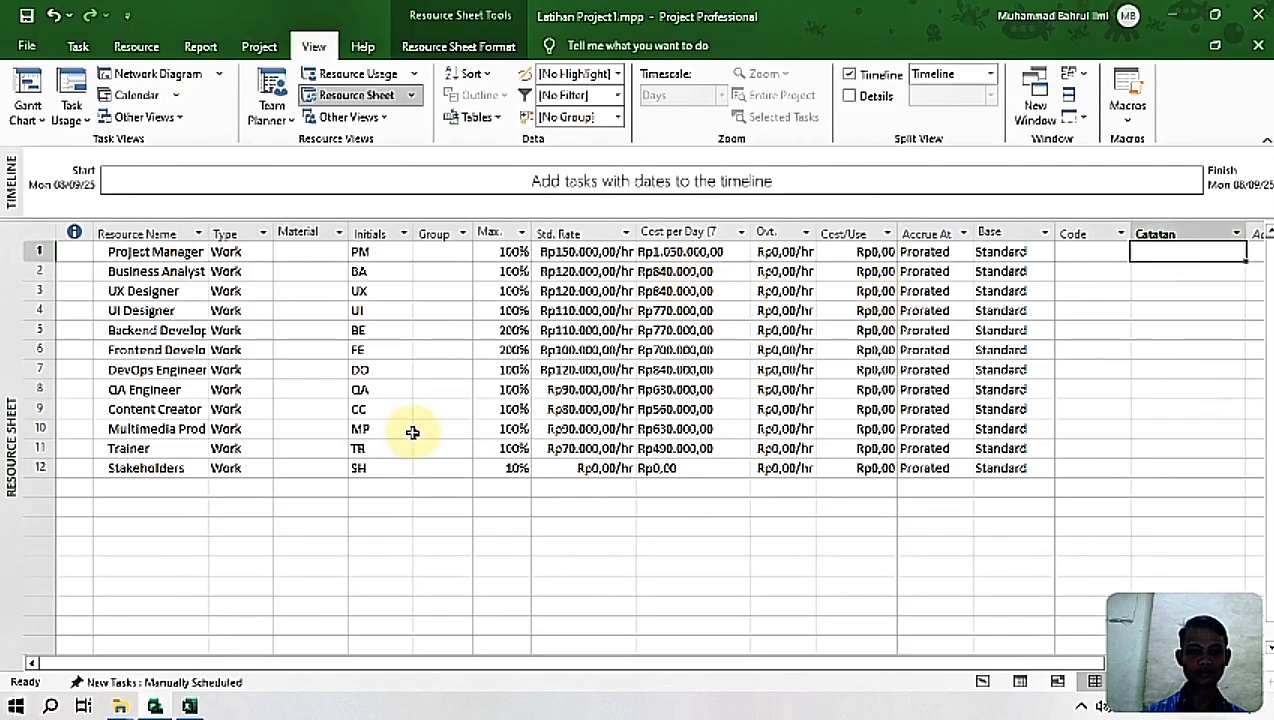
click(189, 706)
click(925, 266)
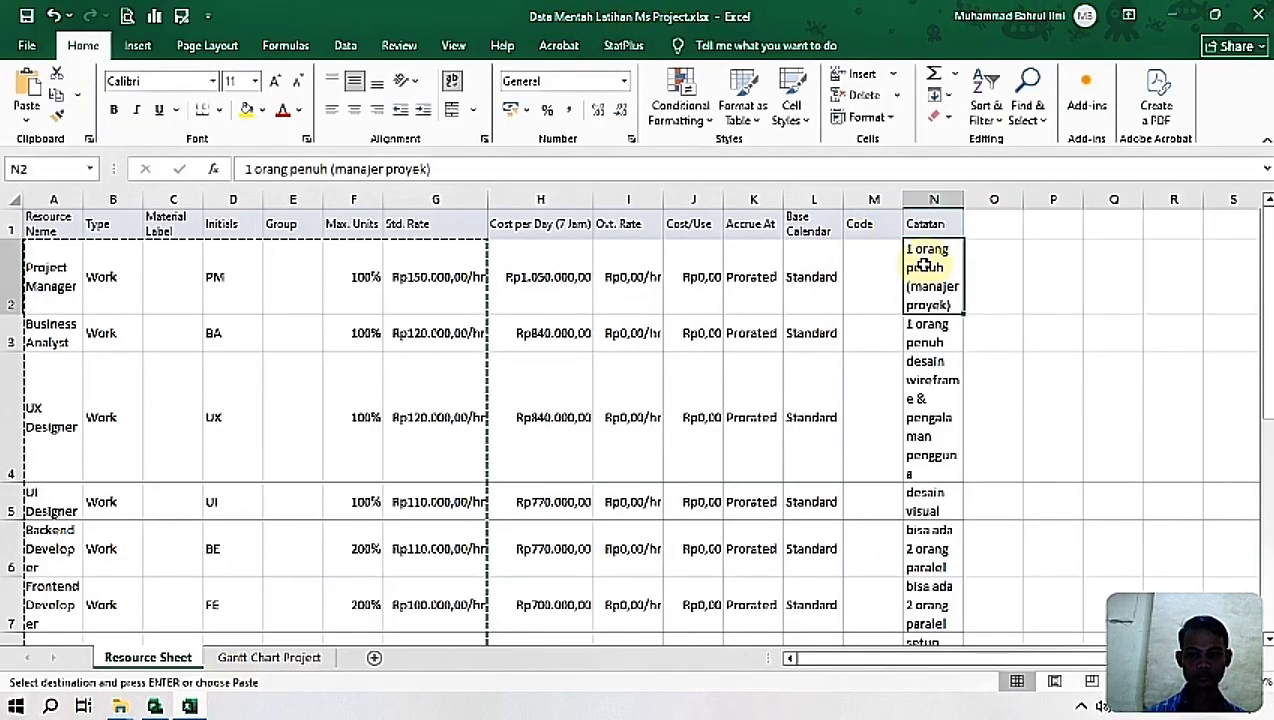
key(shift+Down)
key(shift+Down)
key(shift+Down)
key(shift+Down)
key(shift+Down)
key(shift+Down)
key(shift+Down)
key(shift+Down)
key(shift+Down)
key(shift+Down)
key(shift+Down)
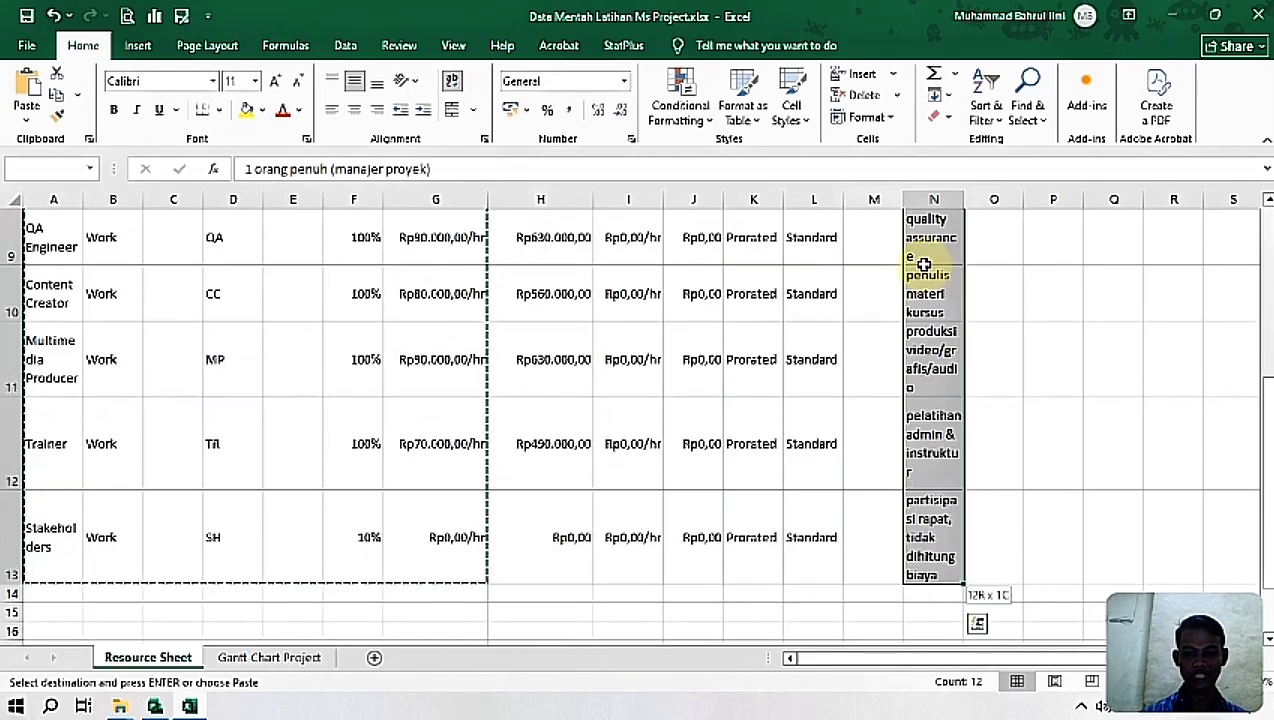
key(ctrl+c)
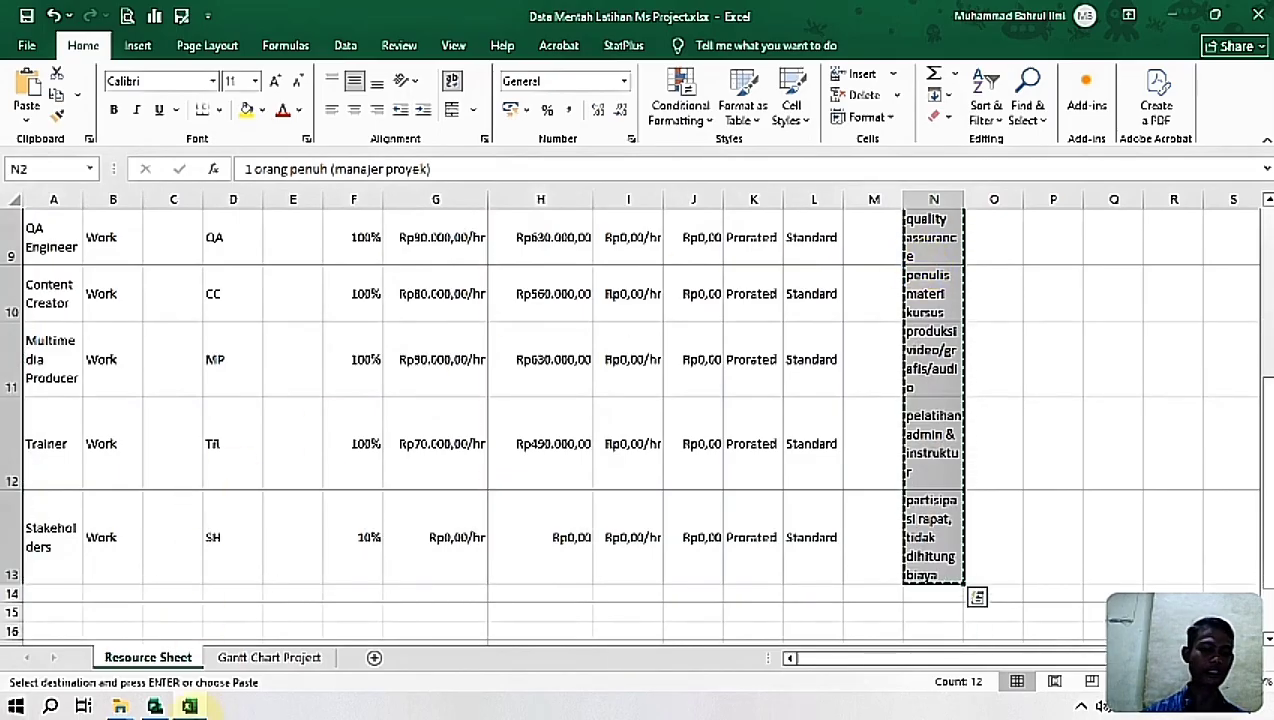
click(155, 706)
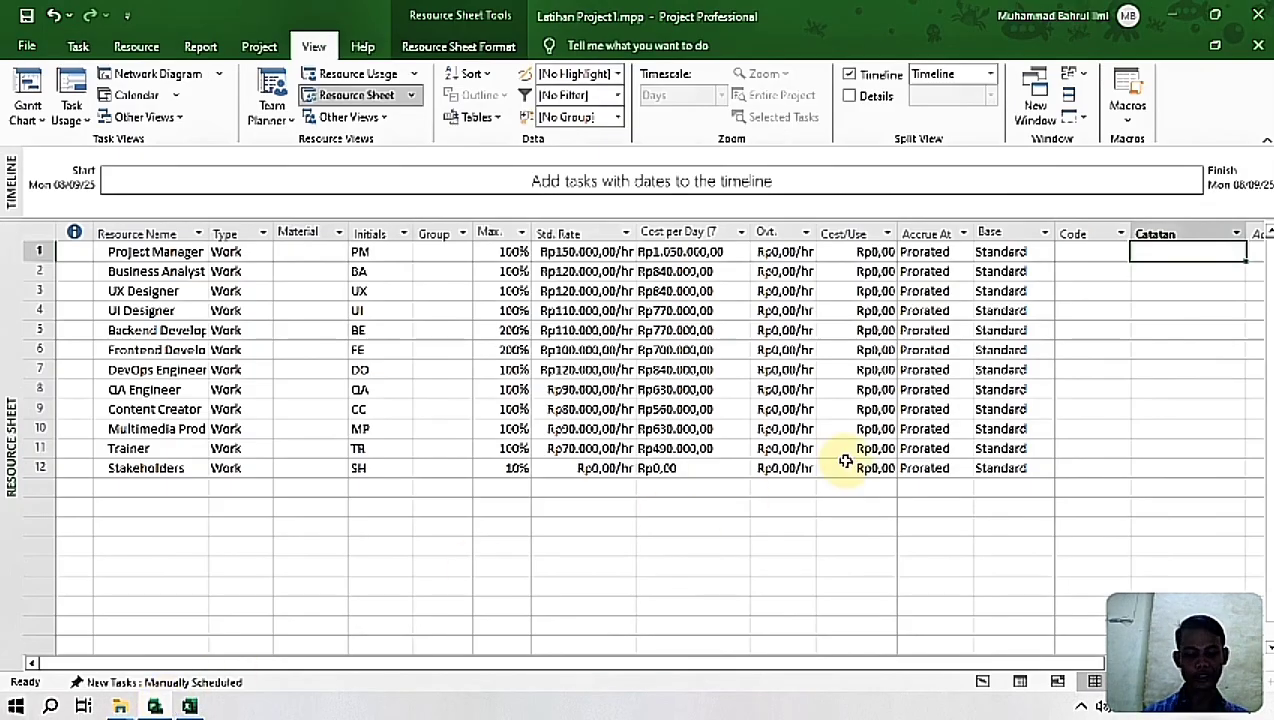
key(ctrl+v)
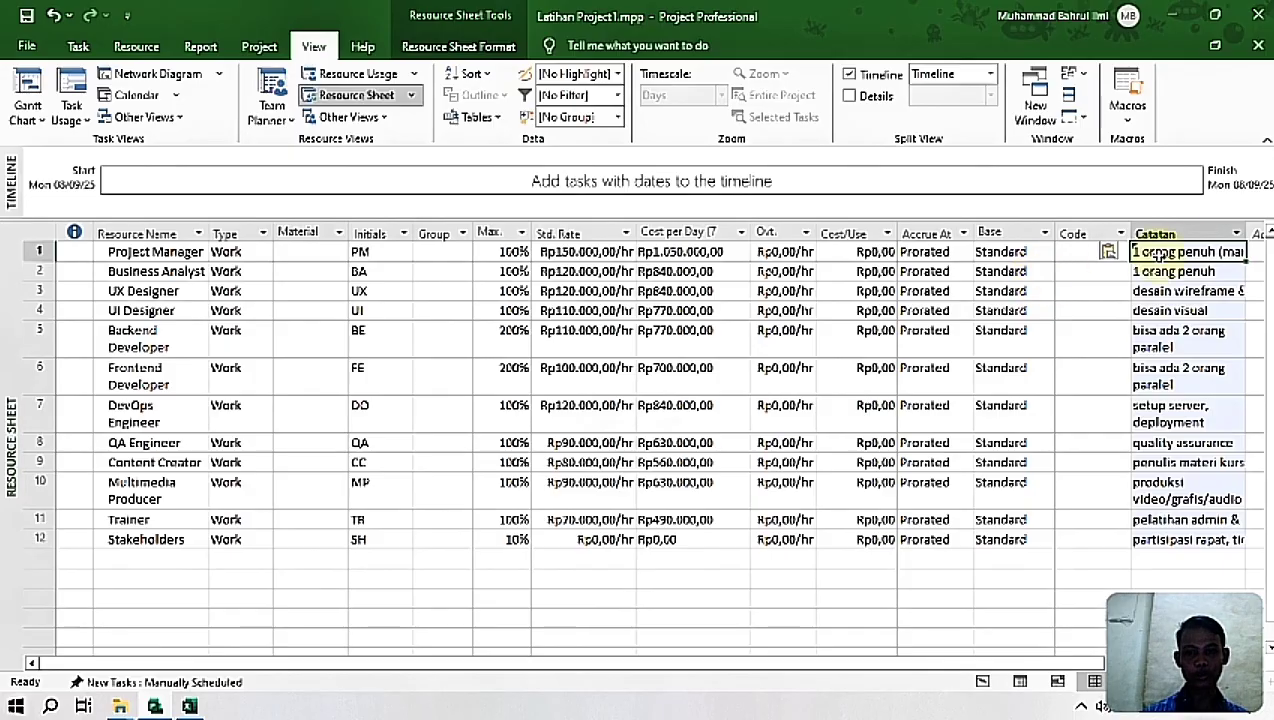
Step: Narrow the Code, Group and Material Label columns of the resource sheet, leaving the Material Label header readable
drag(1131, 234, 1101, 237)
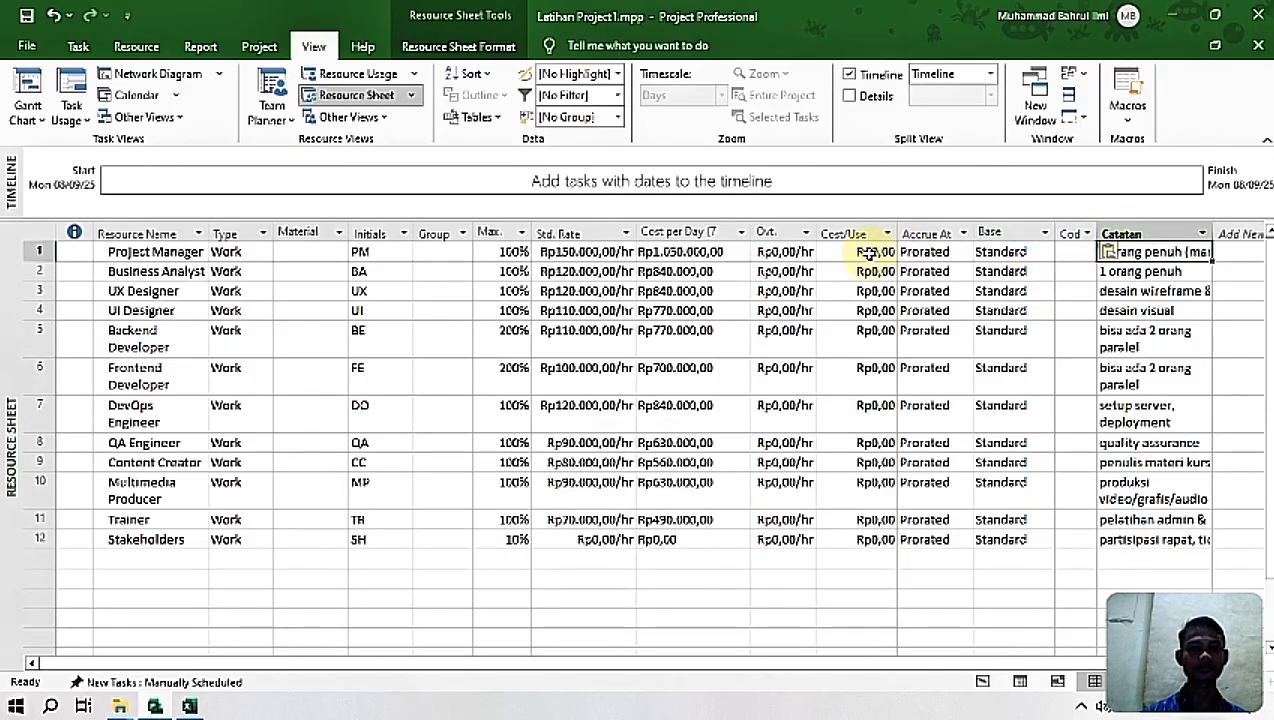
drag(472, 236, 443, 238)
drag(347, 236, 313, 232)
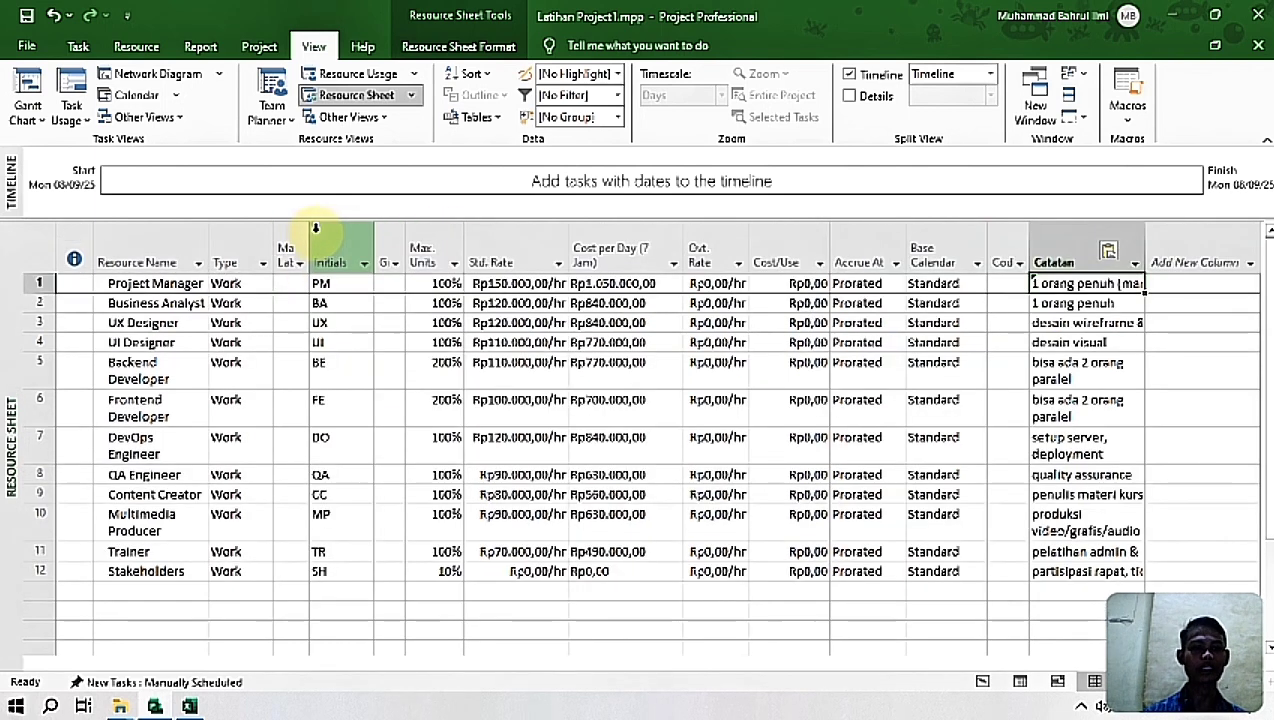
click(293, 245)
drag(309, 243, 326, 236)
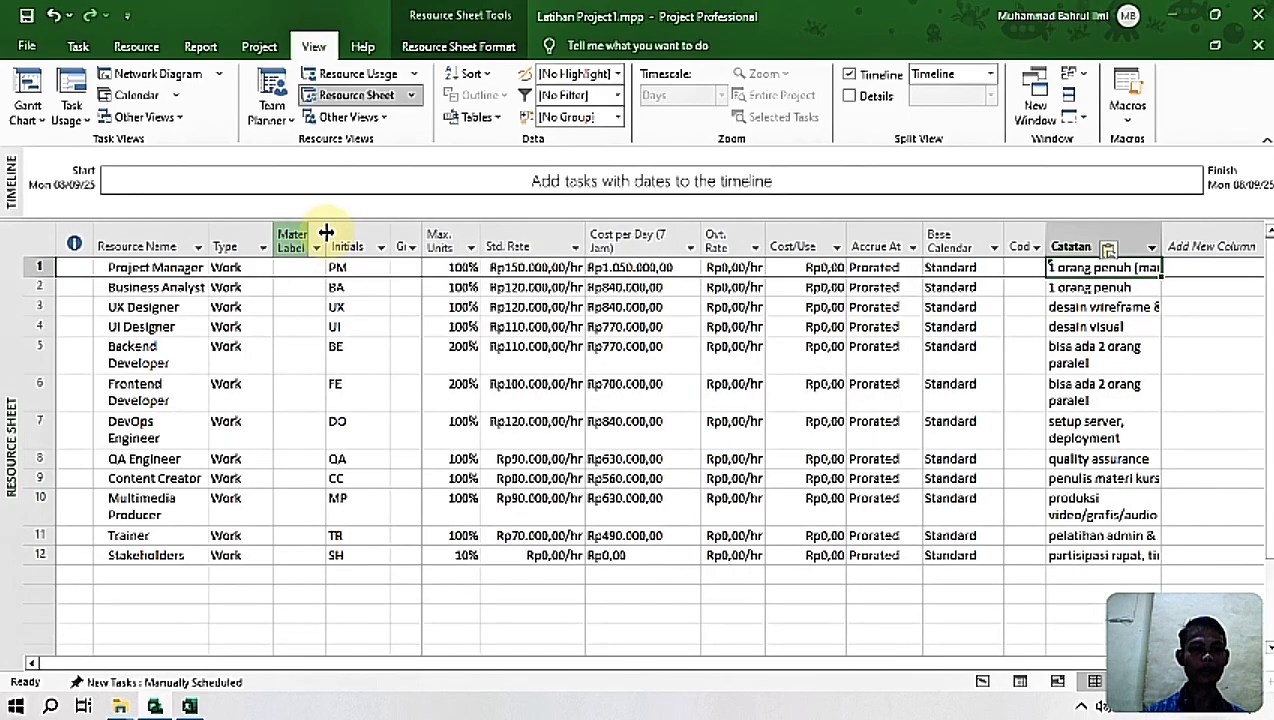
Step: Widen the Catatan, Std. Rate, Cost per Day (7 Jam) and Resource Name columns, and save the project file
drag(1159, 246, 1248, 245)
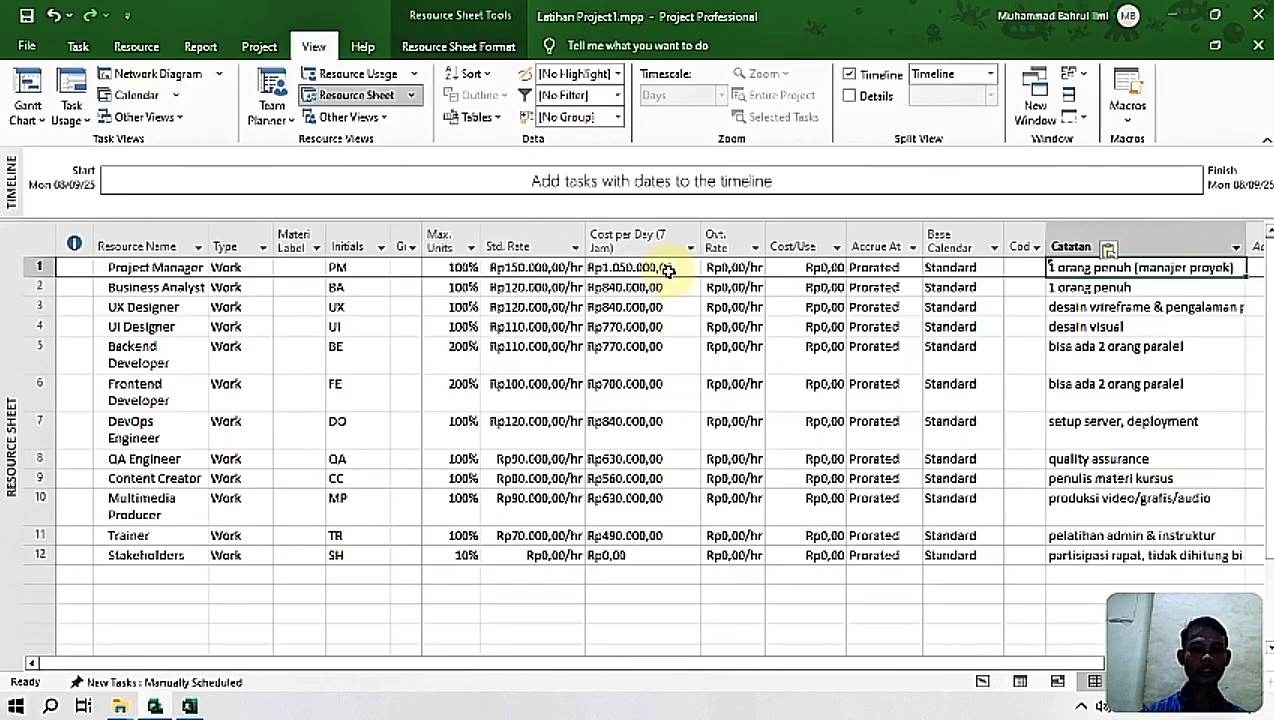
drag(585, 240, 597, 238)
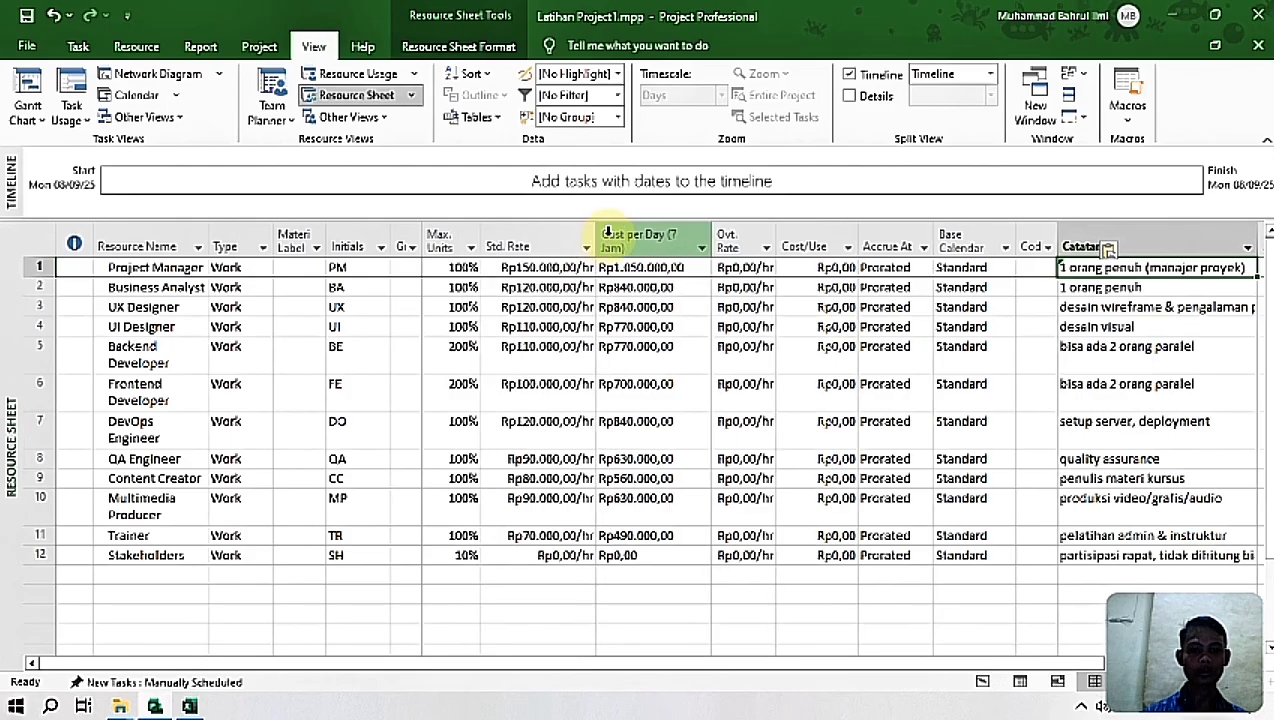
drag(716, 233, 719, 236)
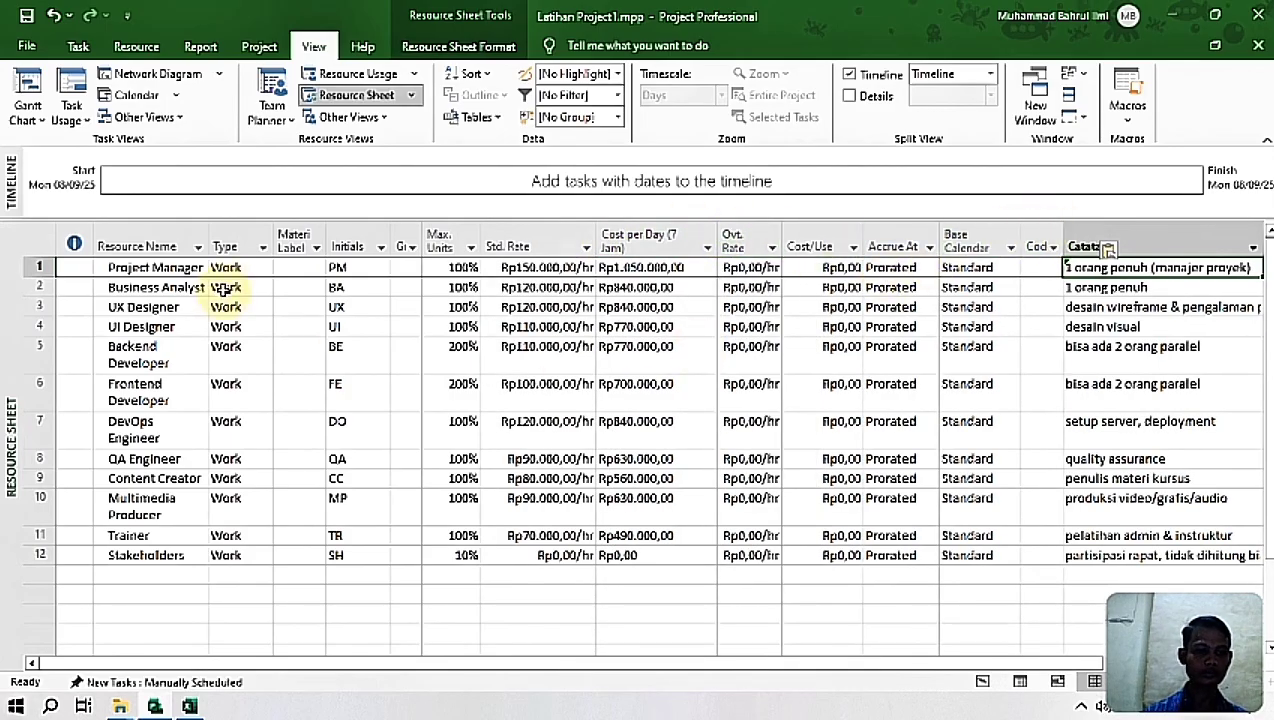
drag(208, 249, 226, 251)
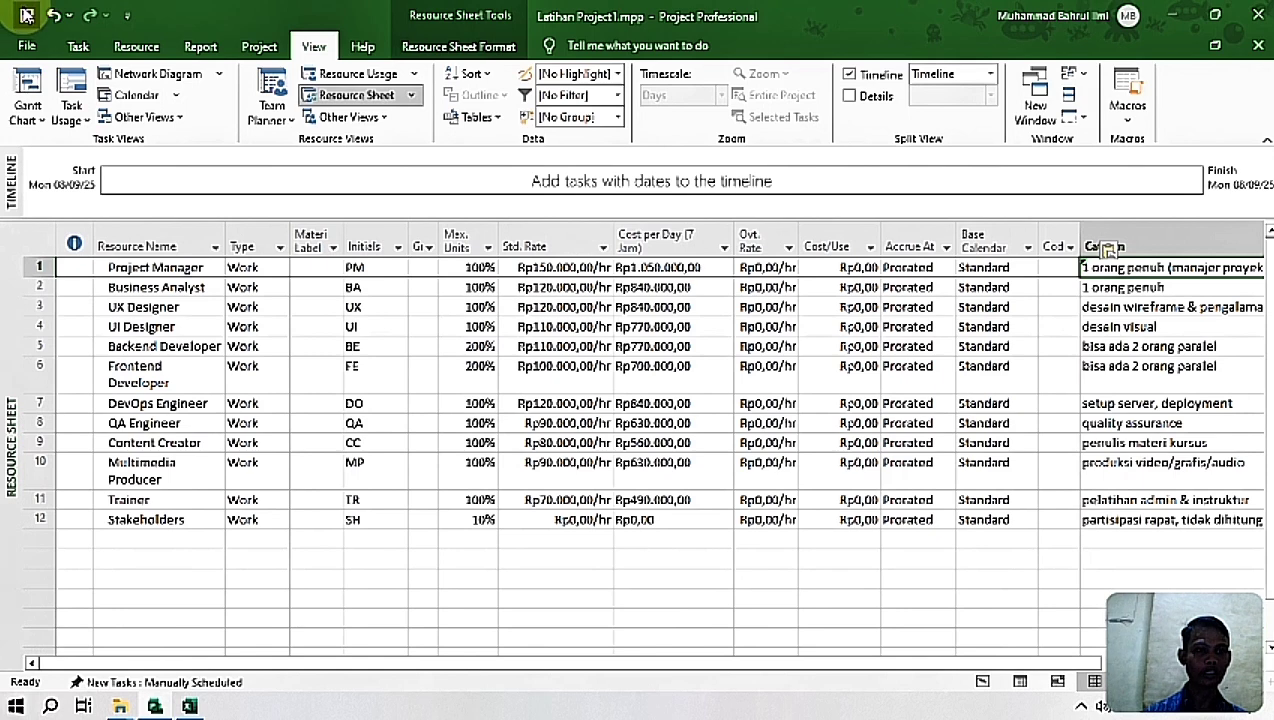
click(27, 15)
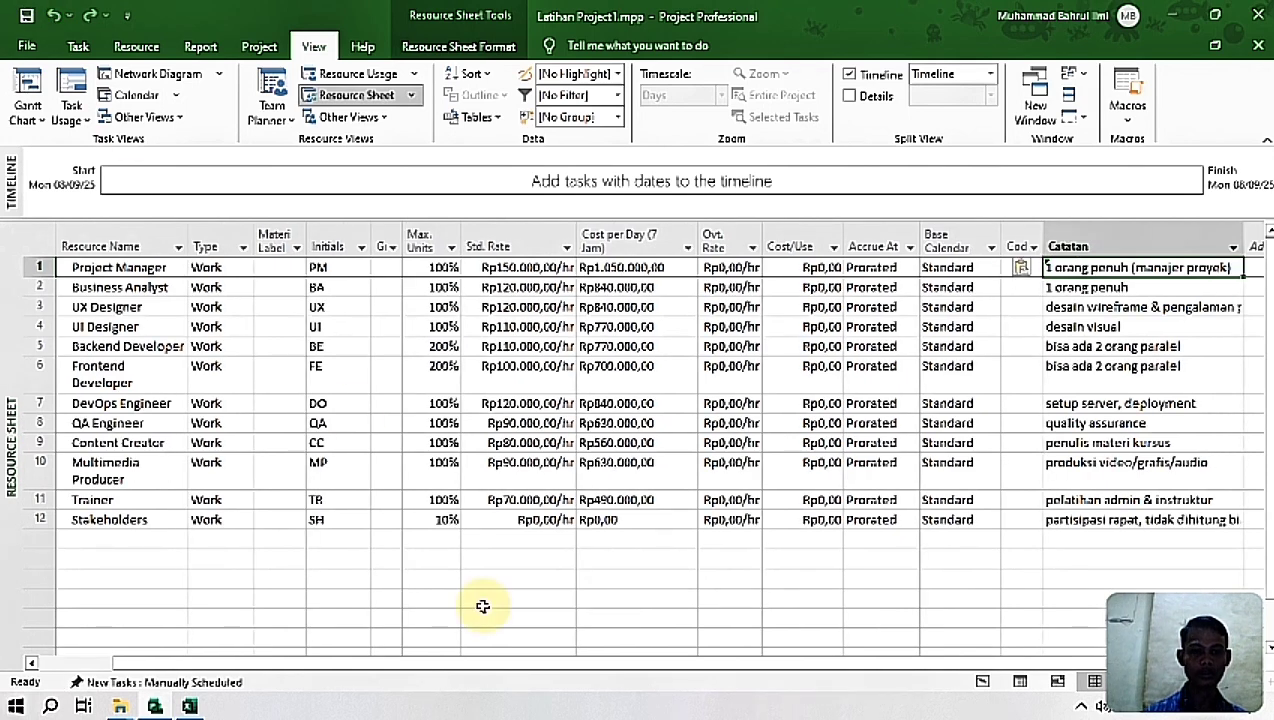
drag(503, 668, 421, 668)
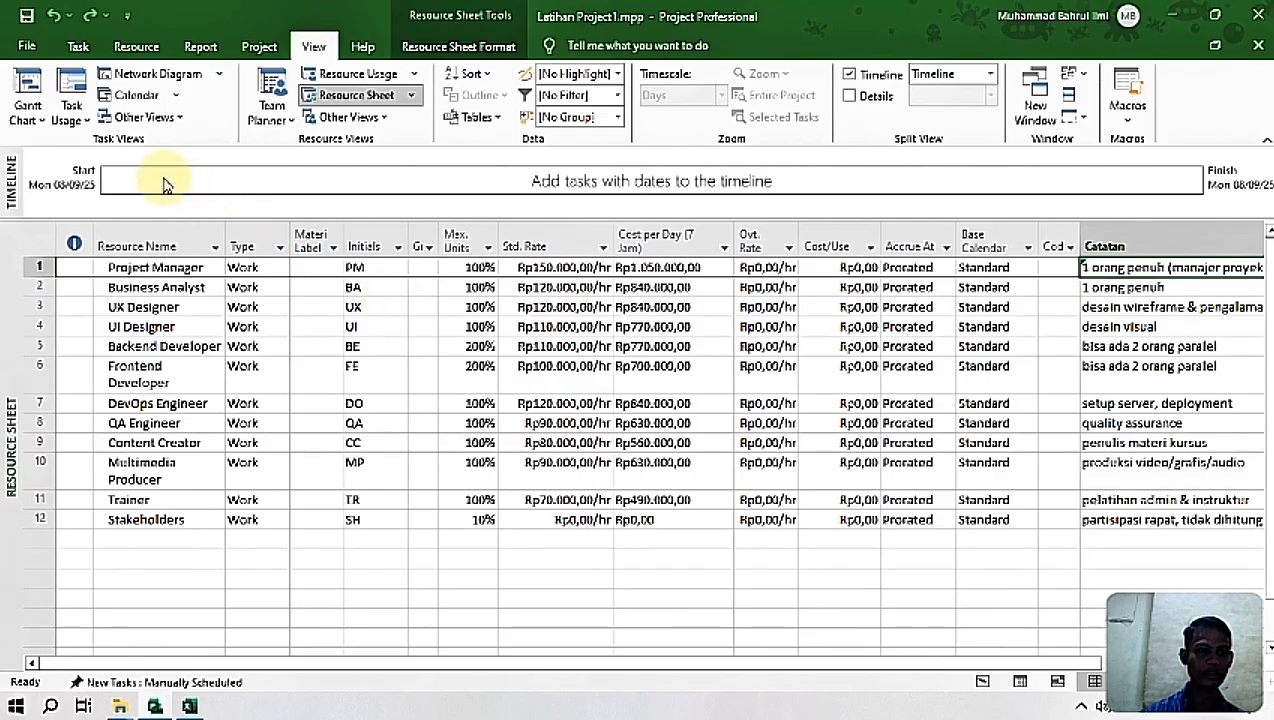
Step: Show the Gantt Chart view in Project, then switch to Excel and open the Gantt Chart Project sheet
click(28, 90)
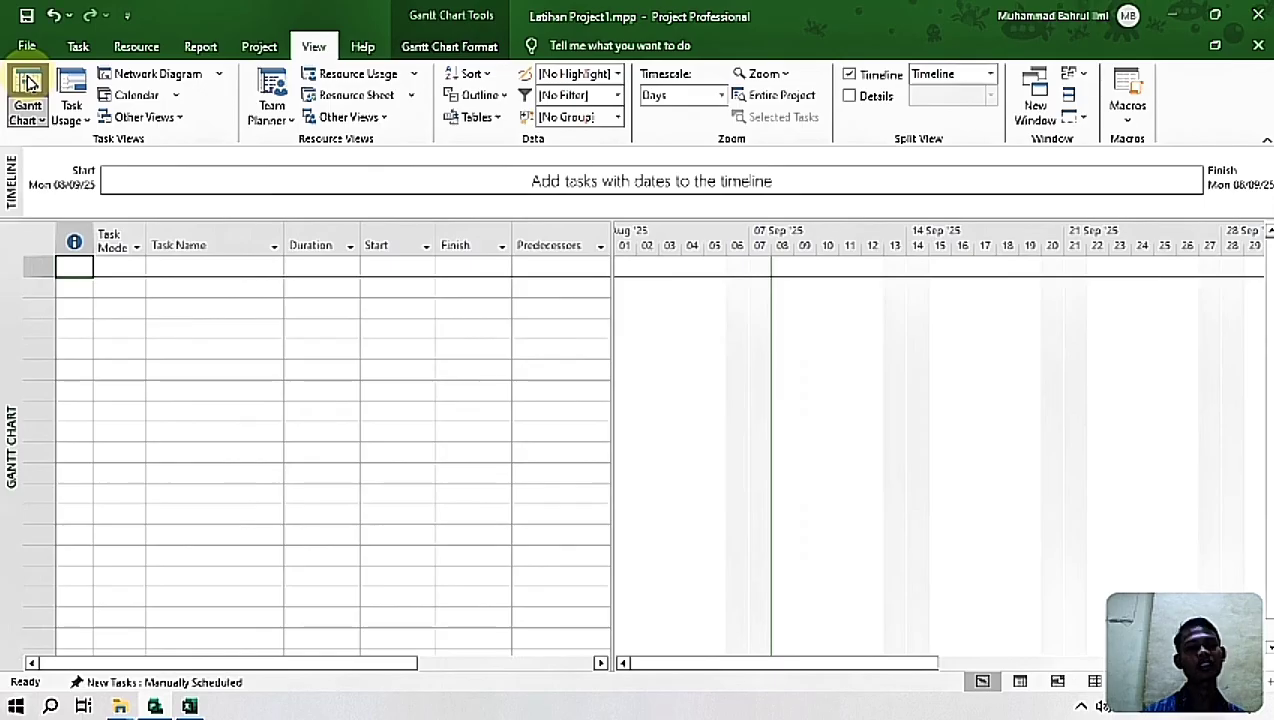
click(130, 268)
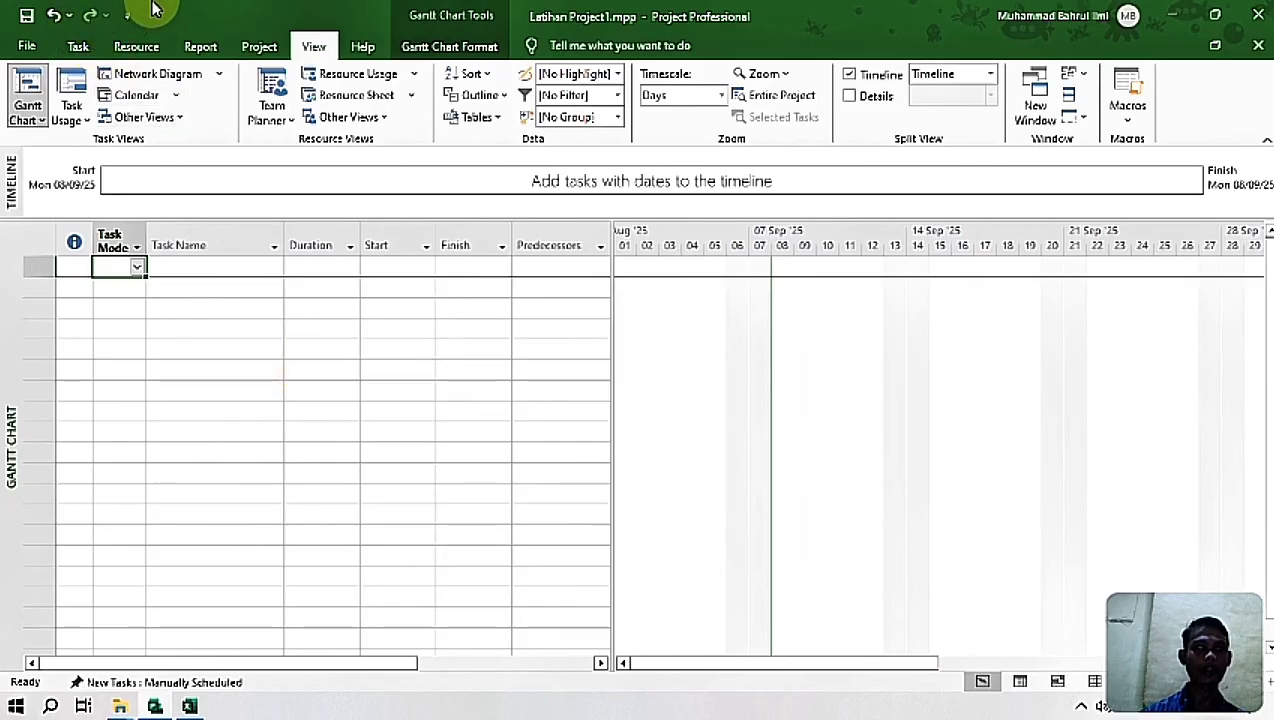
click(246, 50)
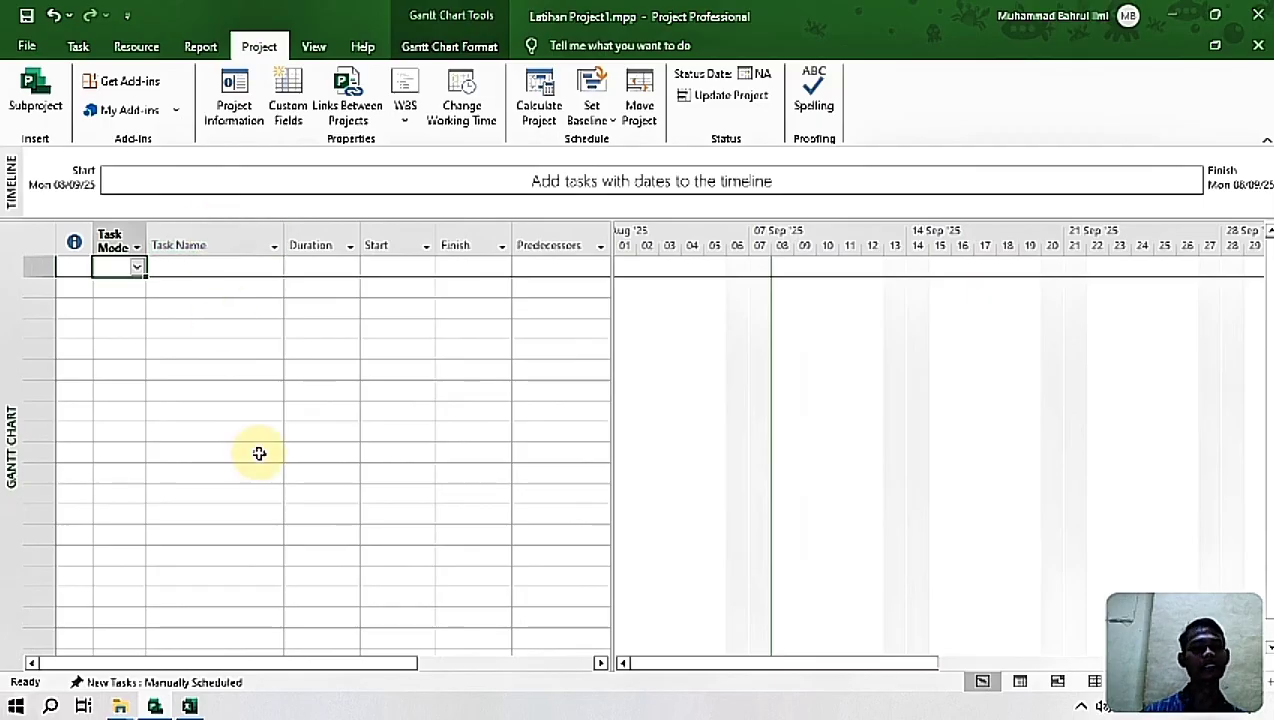
mouse_move(190, 706)
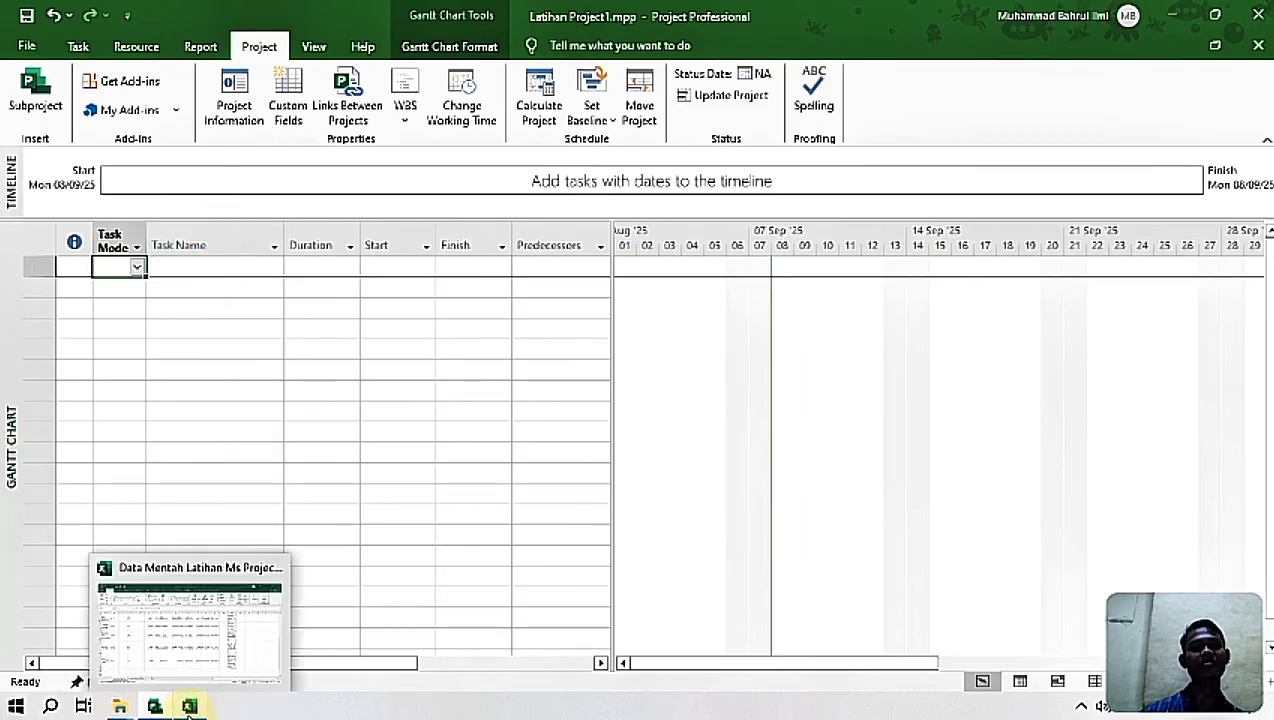
click(185, 610)
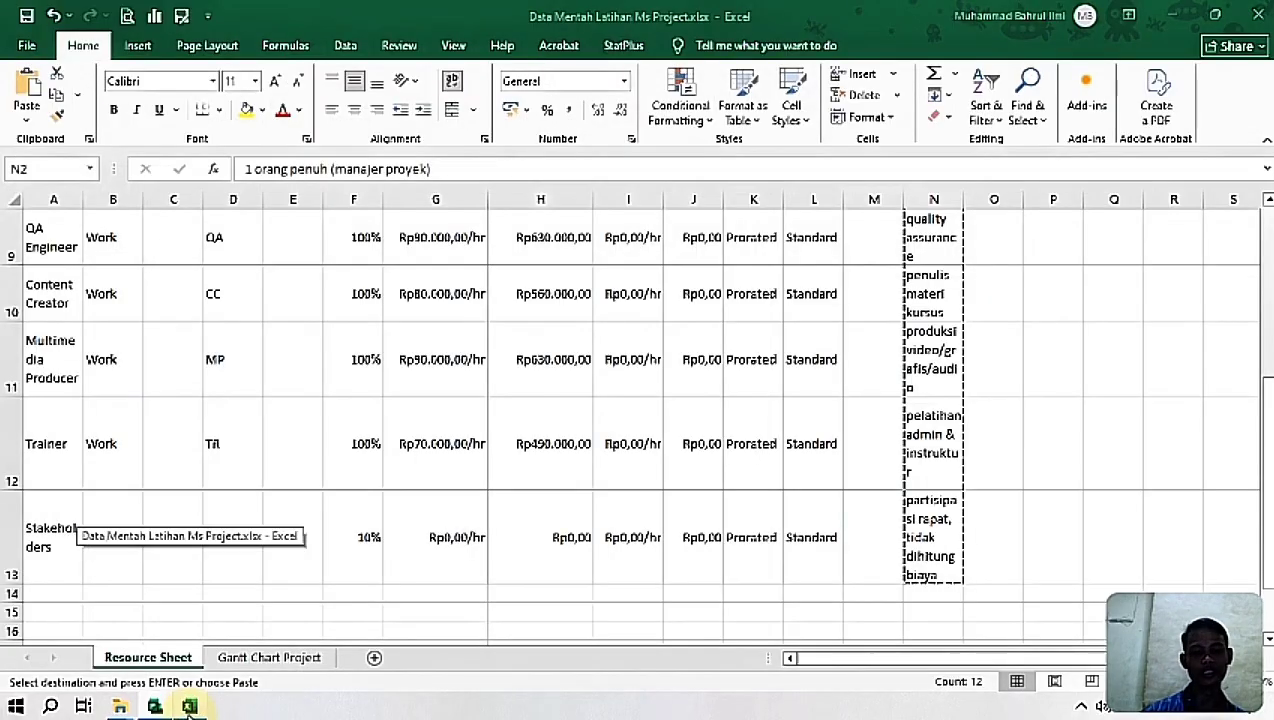
click(262, 658)
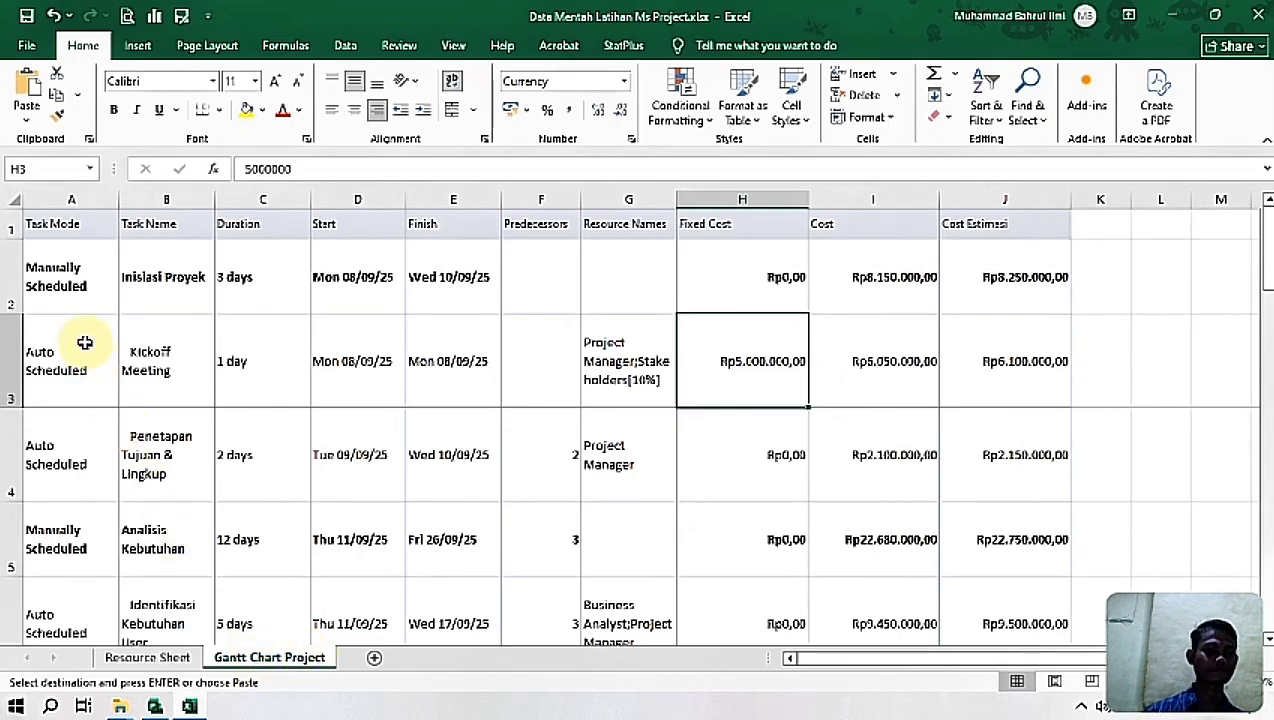
click(68, 300)
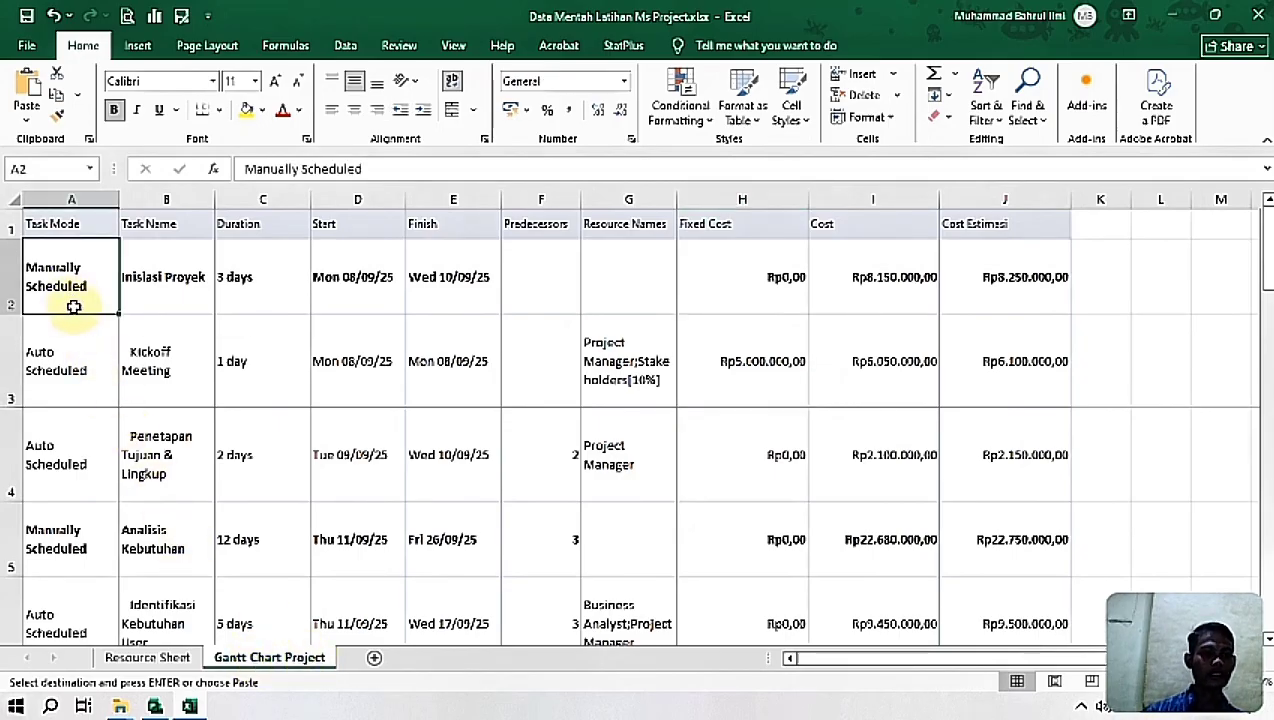
Step: Copy the first three task names (B2:B4) from Excel and paste them into Project's Task Name column from the first row
drag(158, 273, 160, 436)
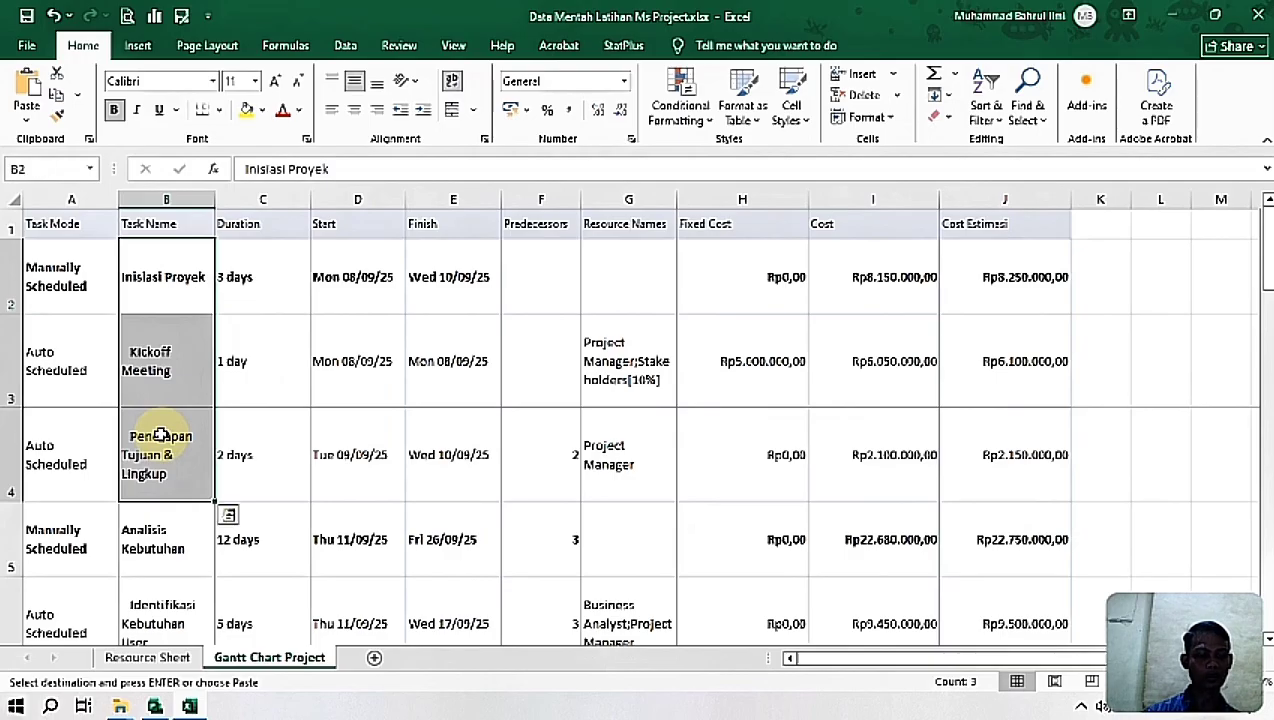
key(ctrl+c)
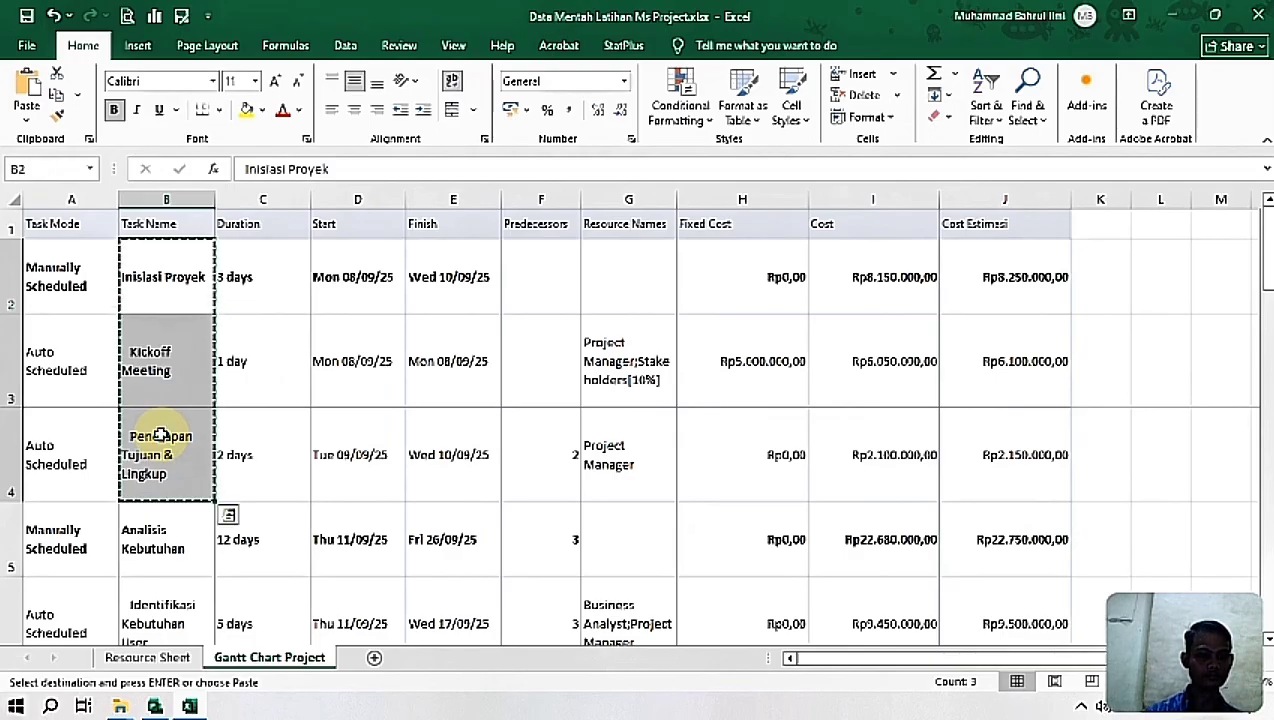
click(155, 706)
click(231, 266)
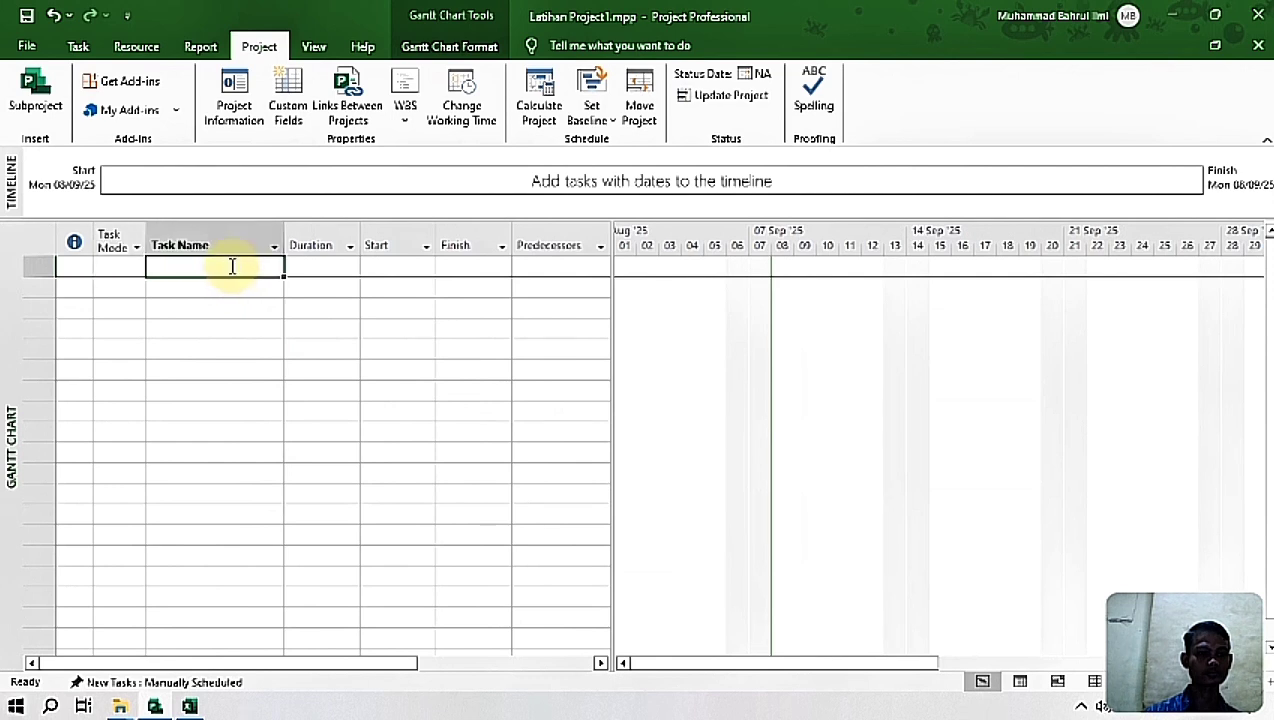
key(ctrl+v)
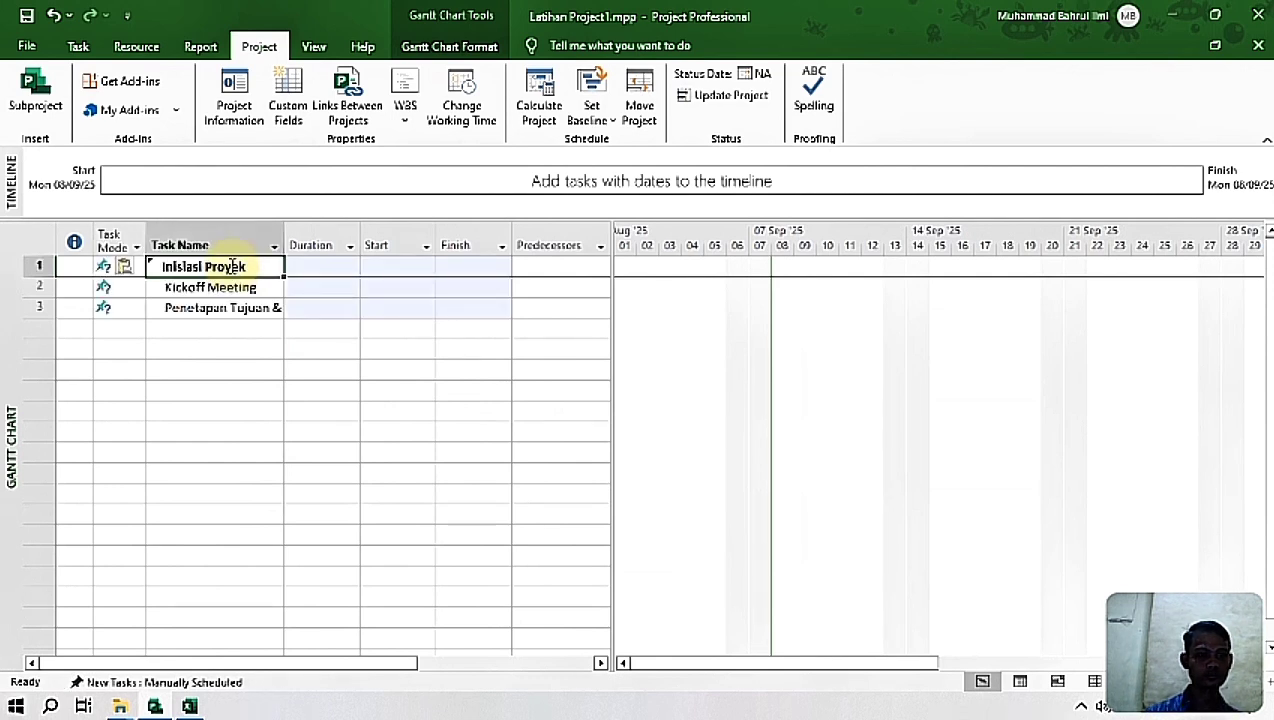
Step: Set the start date of the Inisiasi Proyek task to 8 September 2025
click(387, 268)
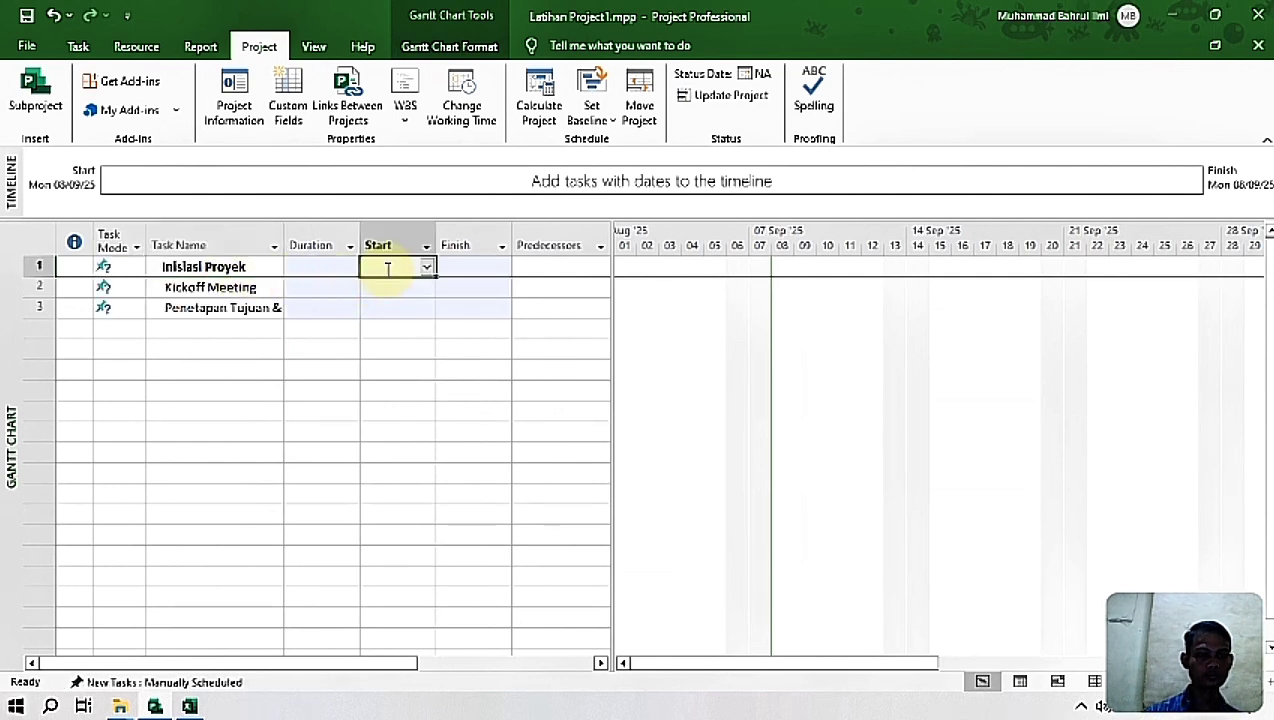
click(426, 268)
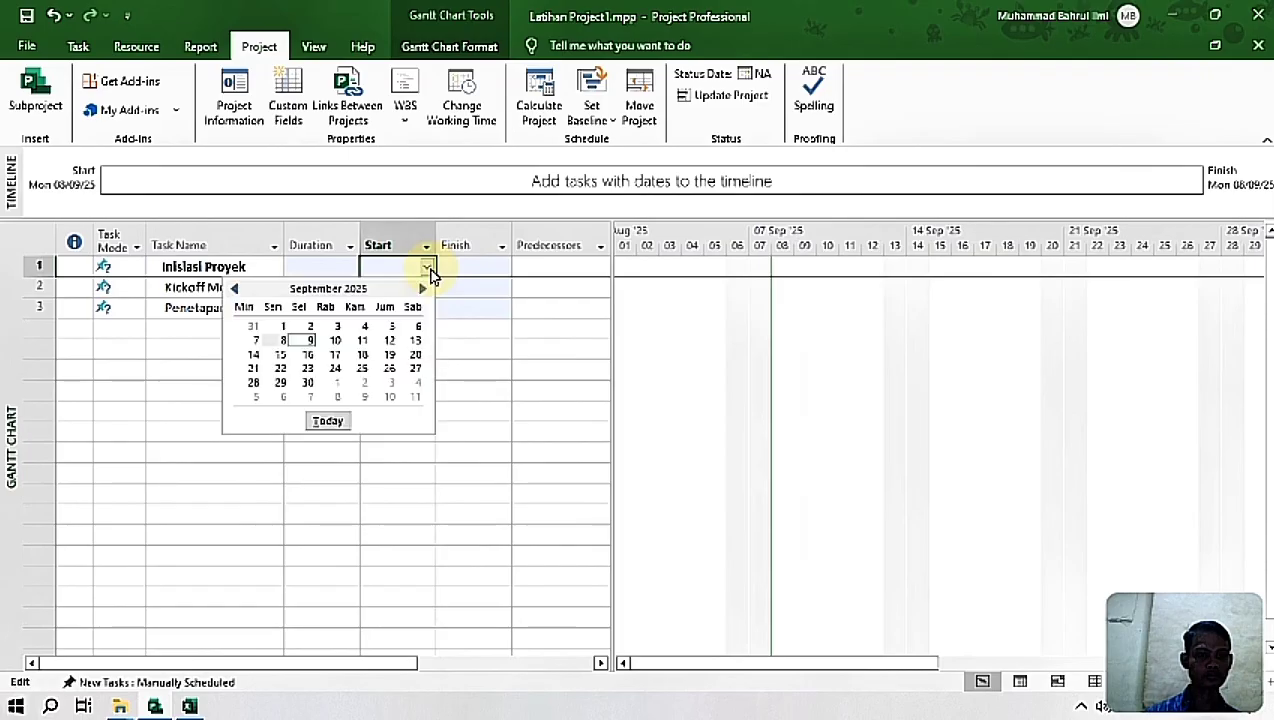
click(282, 341)
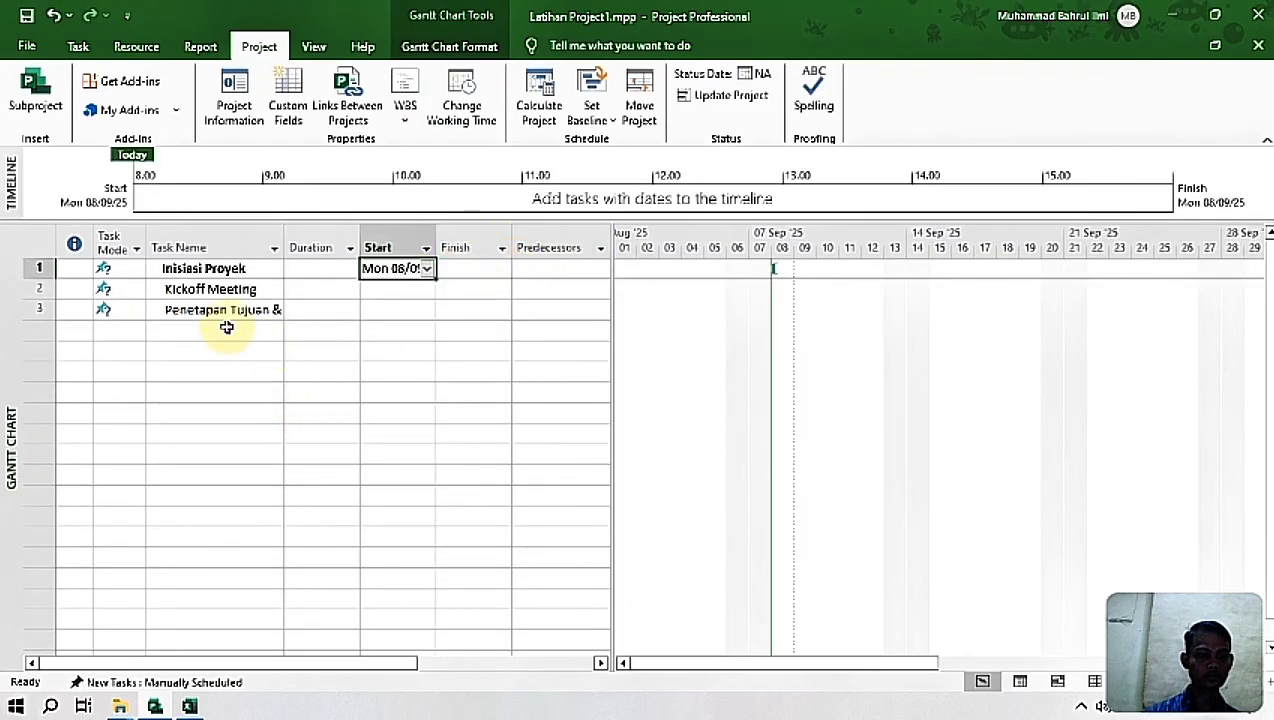
click(202, 276)
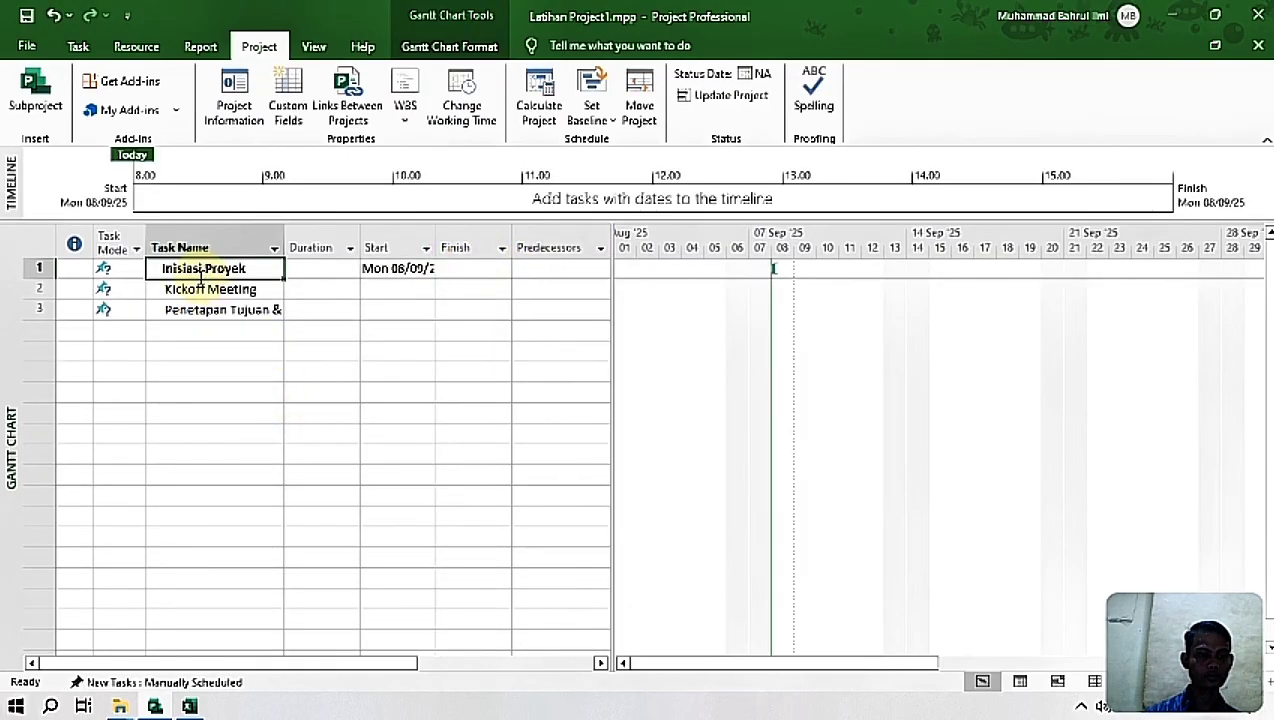
Step: Copy B2:E4 (Task Name through Finish) from Excel and paste it over the first three task rows in Project
click(189, 707)
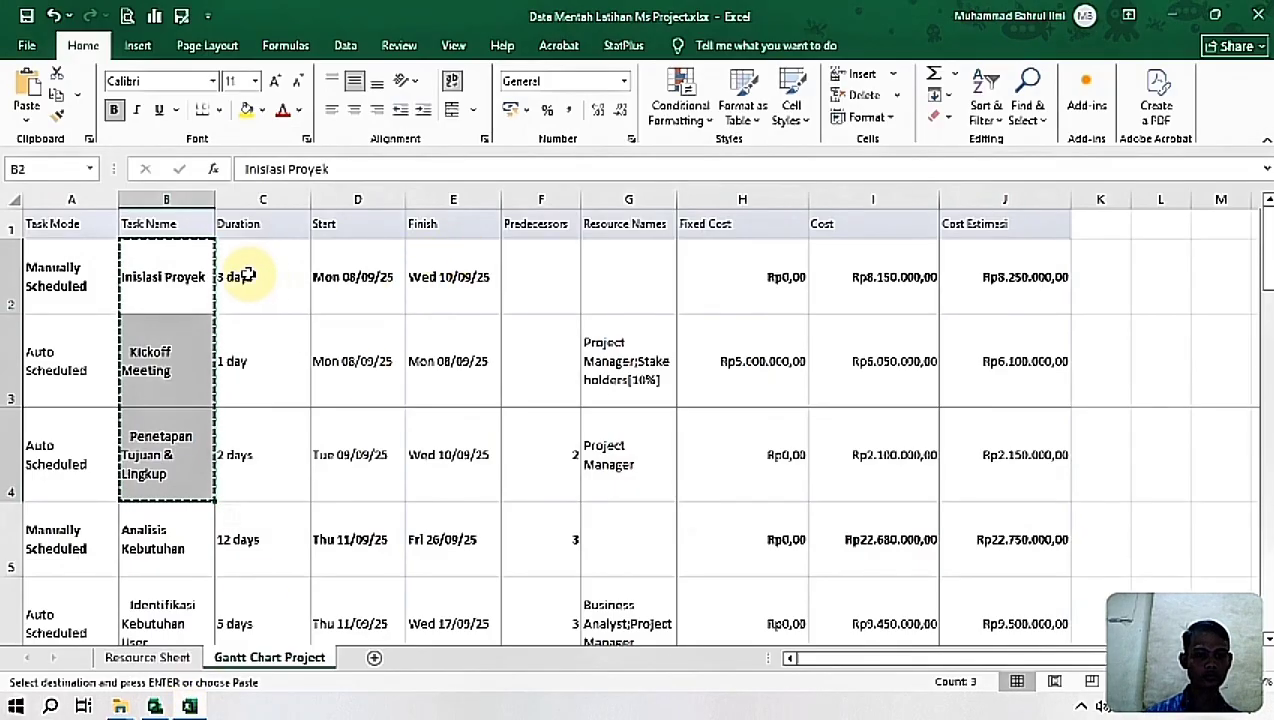
click(170, 274)
drag(190, 272, 441, 455)
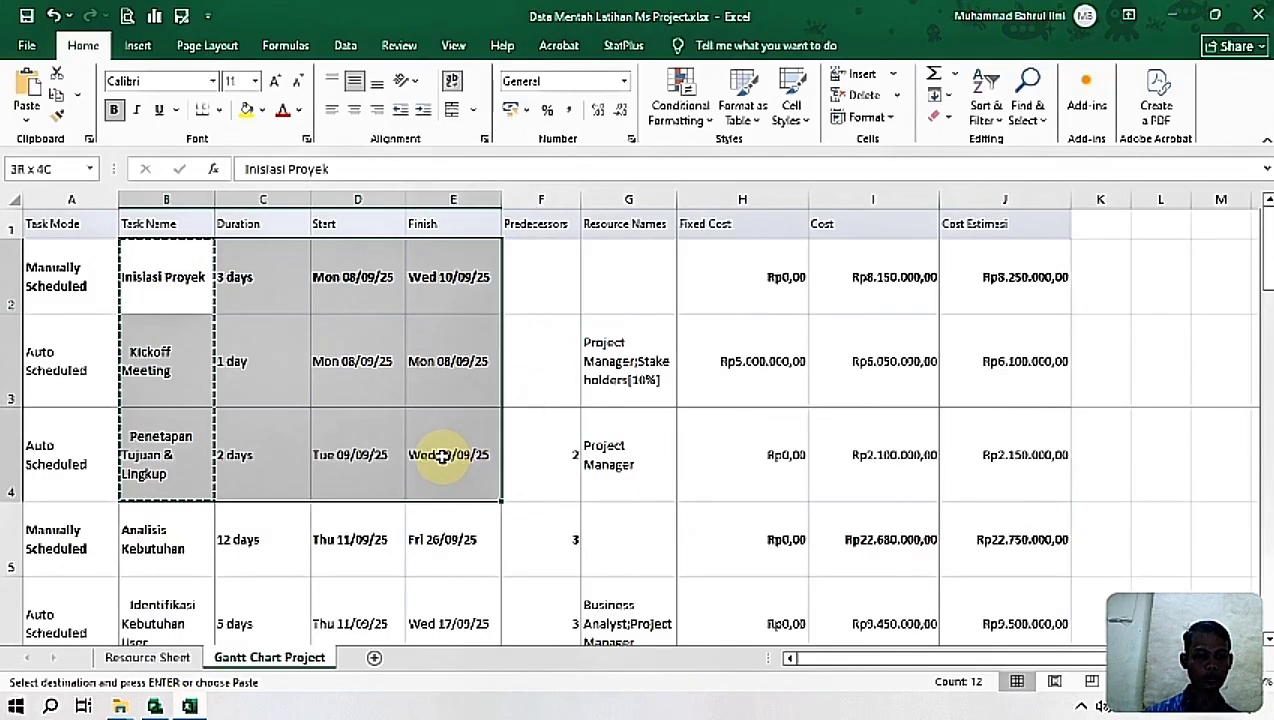
key(ctrl+c)
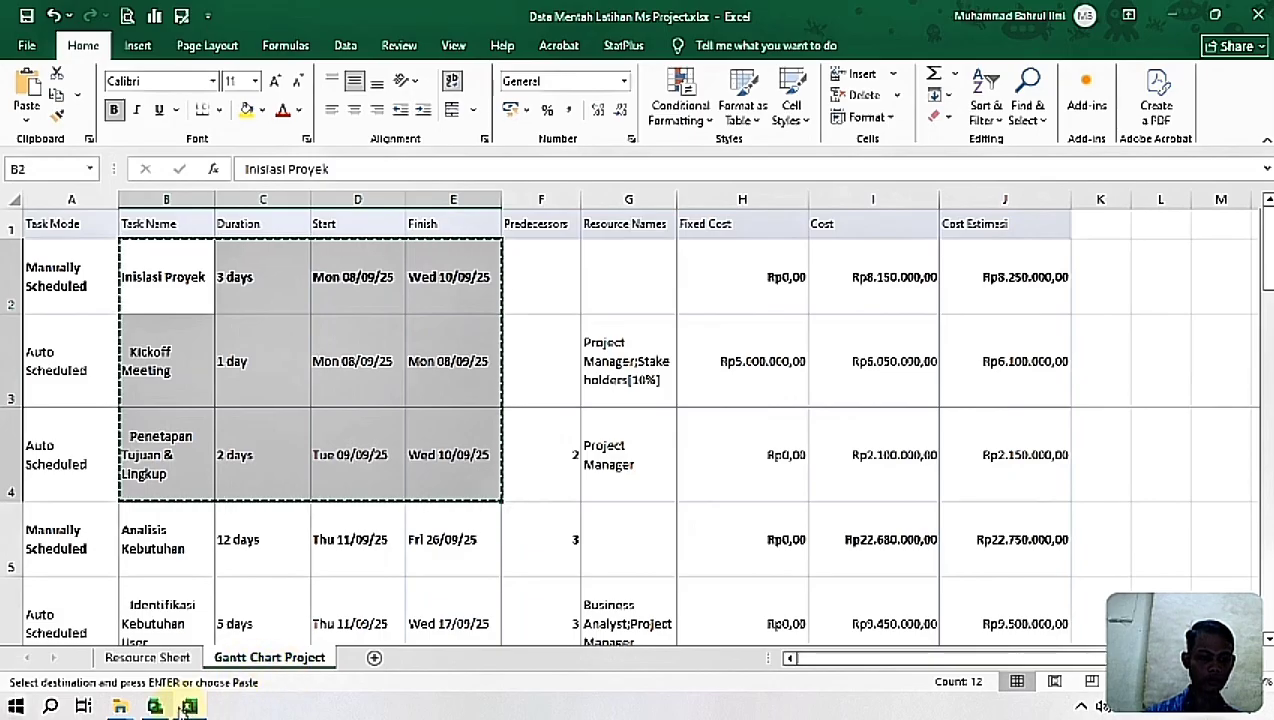
click(154, 707)
mouse_move(197, 266)
mouse_down()
mouse_move(392, 304)
mouse_move(404, 318)
mouse_move(464, 316)
mouse_up()
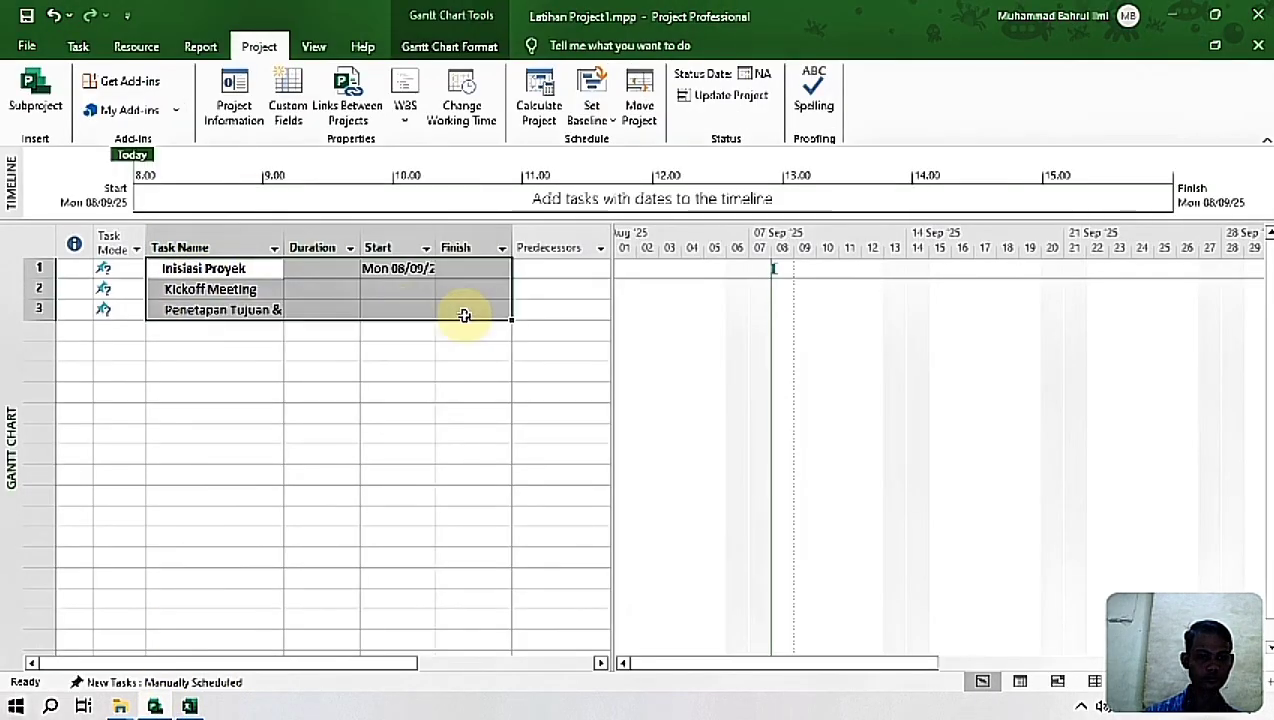
key(ctrl+v)
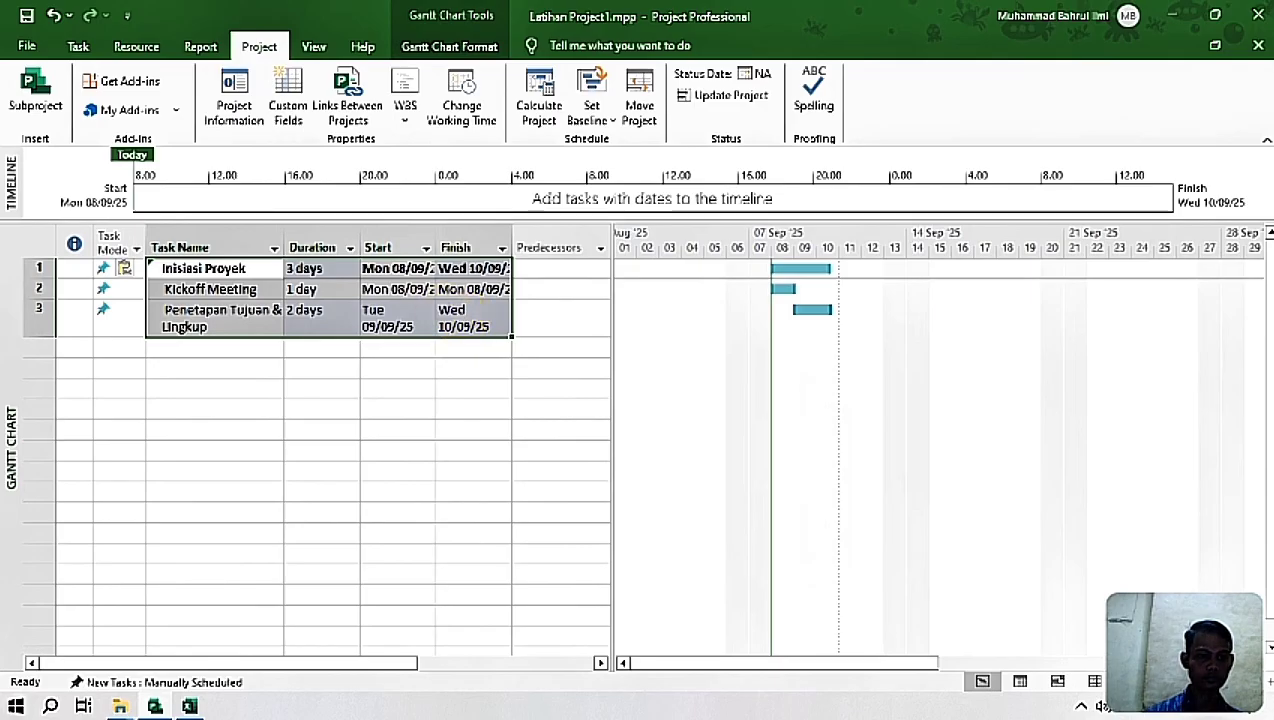
click(205, 268)
click(193, 270)
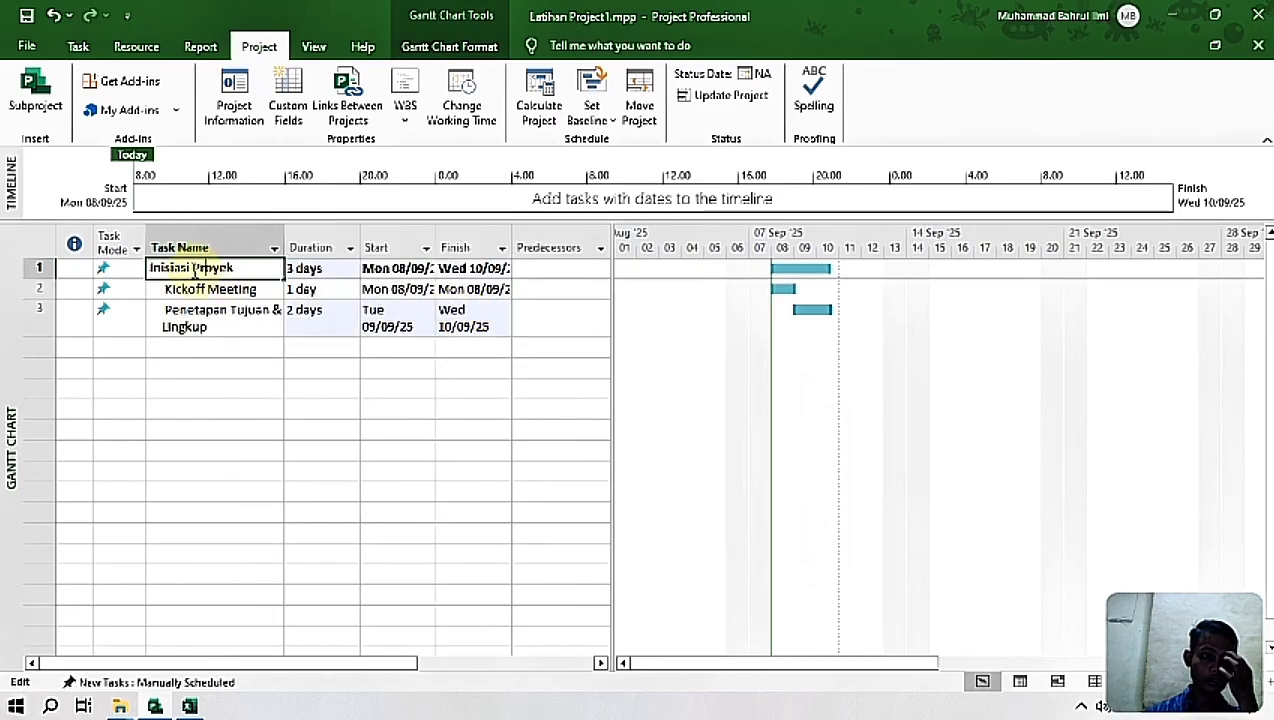
click(79, 45)
click(292, 397)
drag(190, 270, 463, 268)
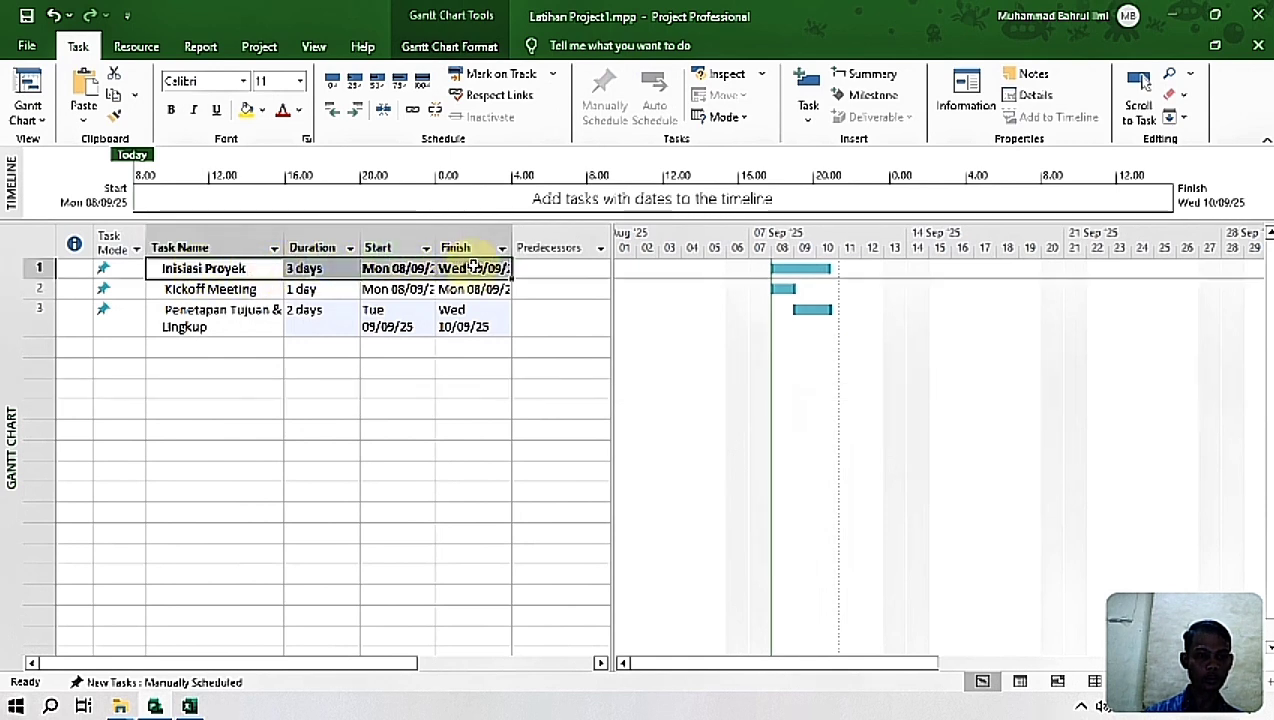
click(203, 268)
click(203, 268)
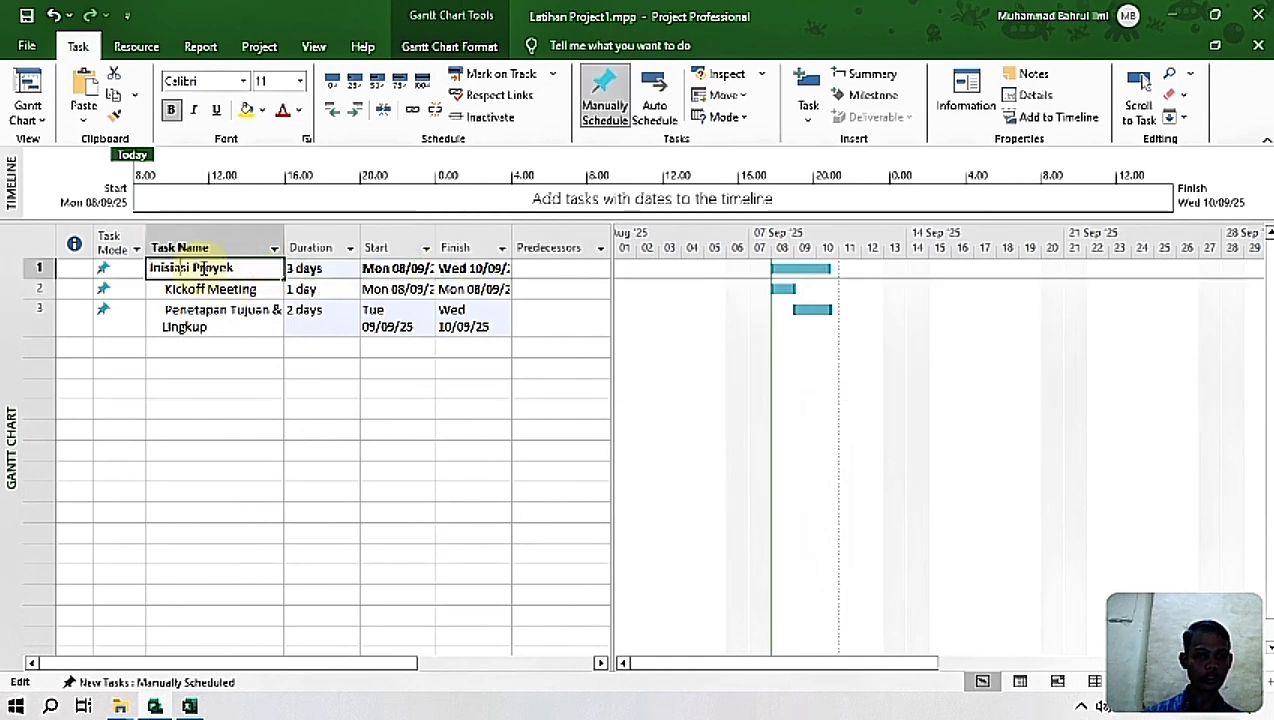
click(315, 447)
click(242, 270)
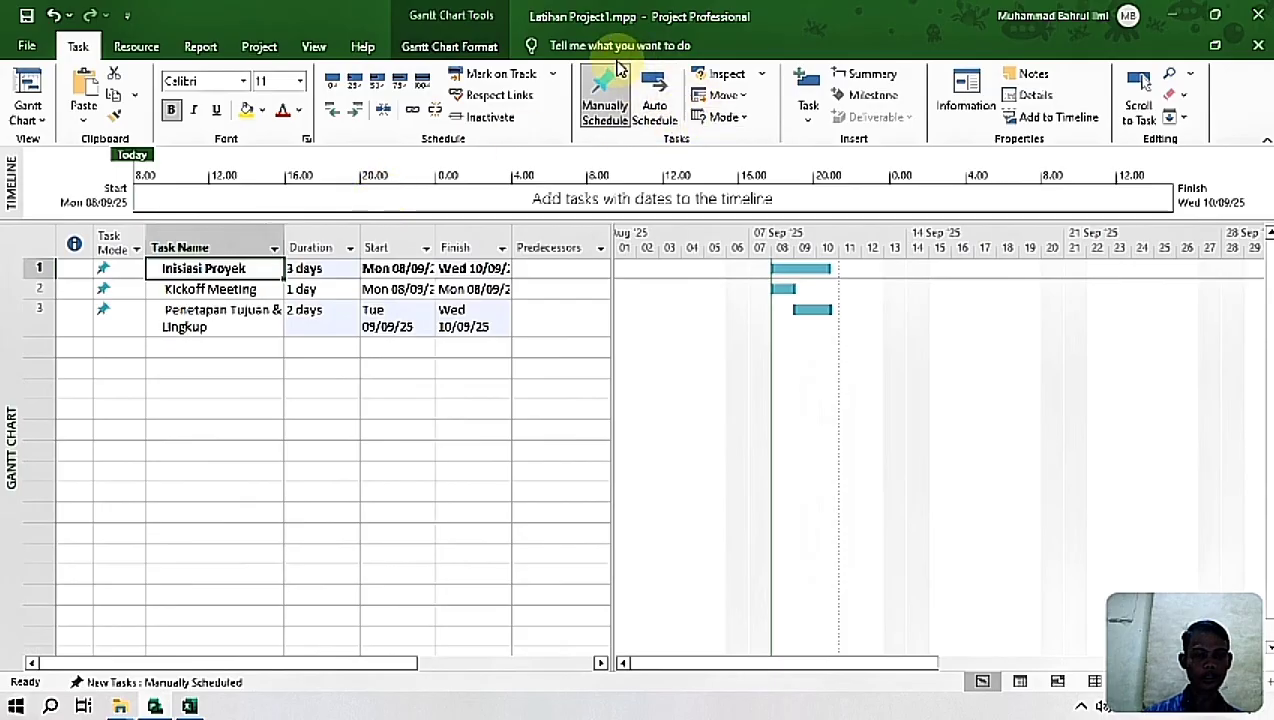
Step: Switch the Kickoff Meeting and Penetapan Tujuan & Lingkup tasks to Auto Schedule
click(167, 289)
click(176, 366)
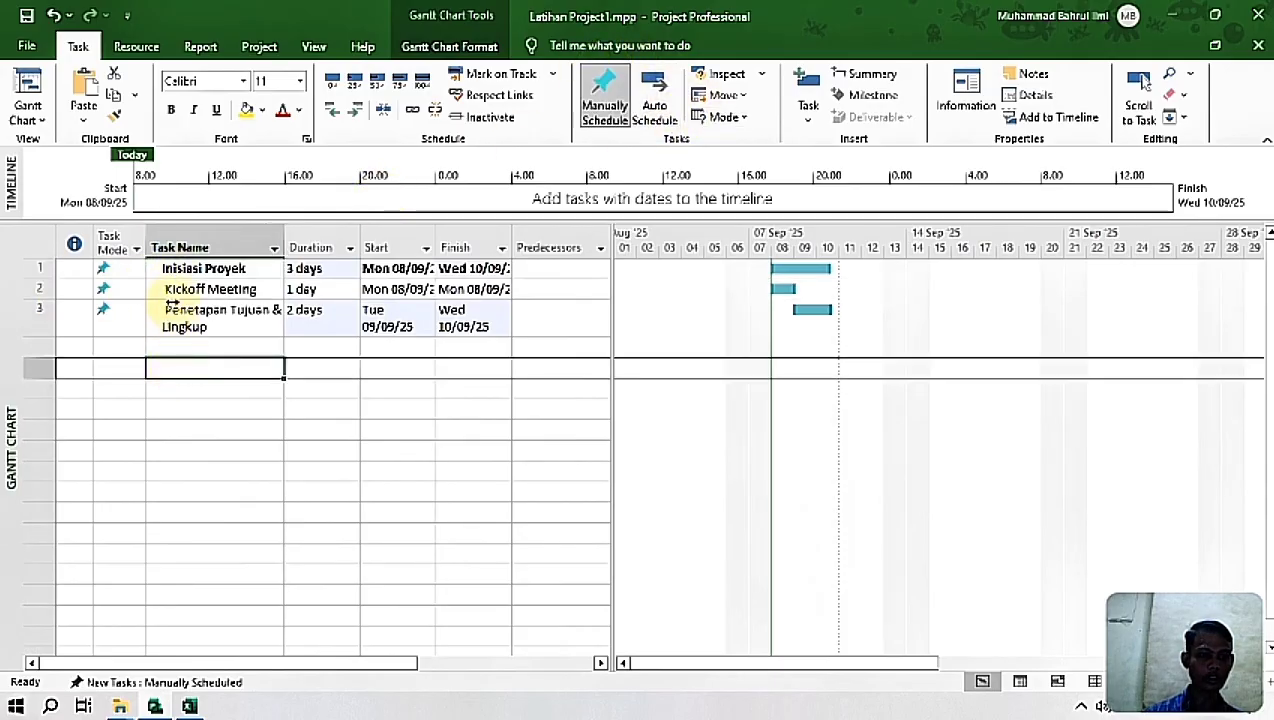
drag(163, 289, 243, 318)
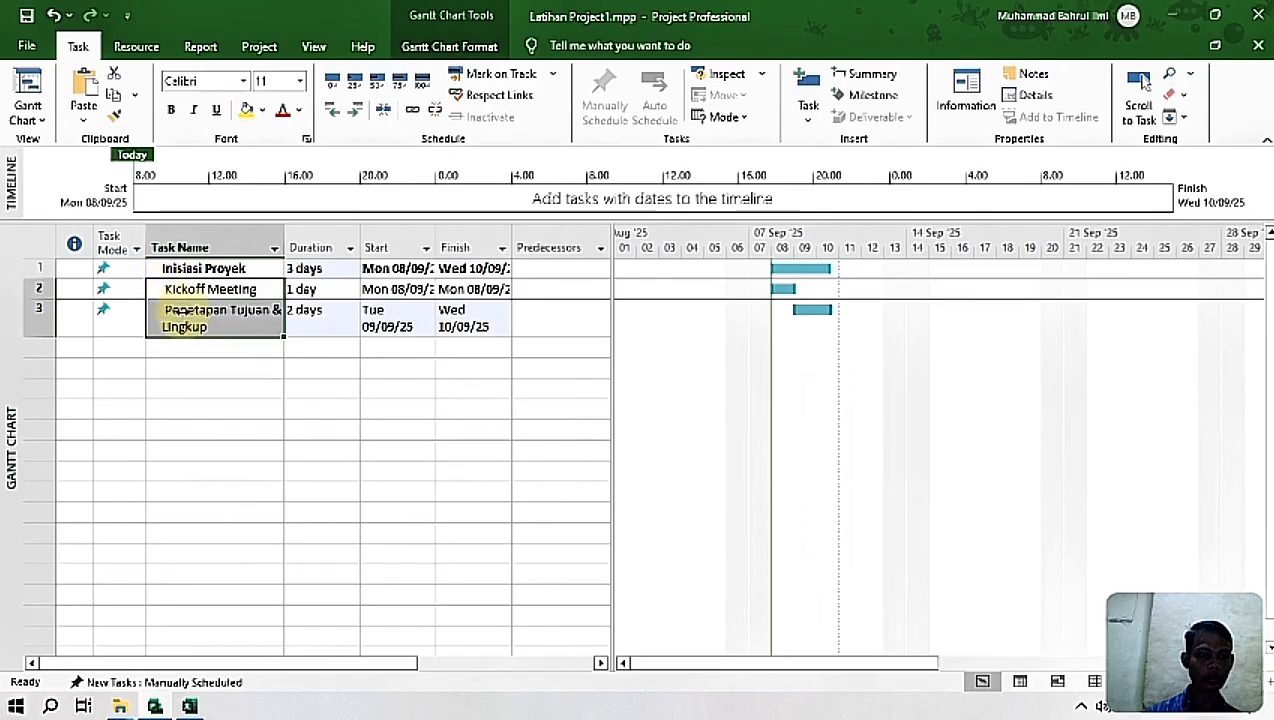
click(660, 104)
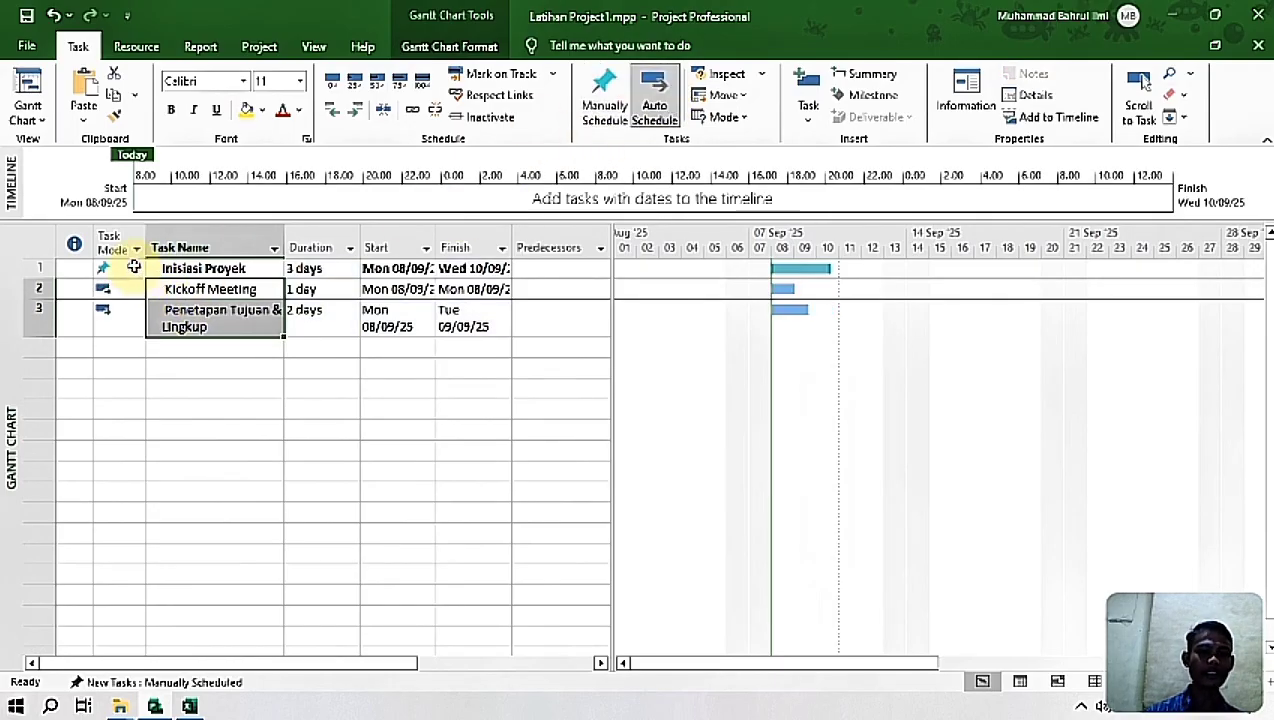
Step: Remove the leading space from the task names Penetapan Tujuan & Lingkup and Kickoff Meeting
click(168, 267)
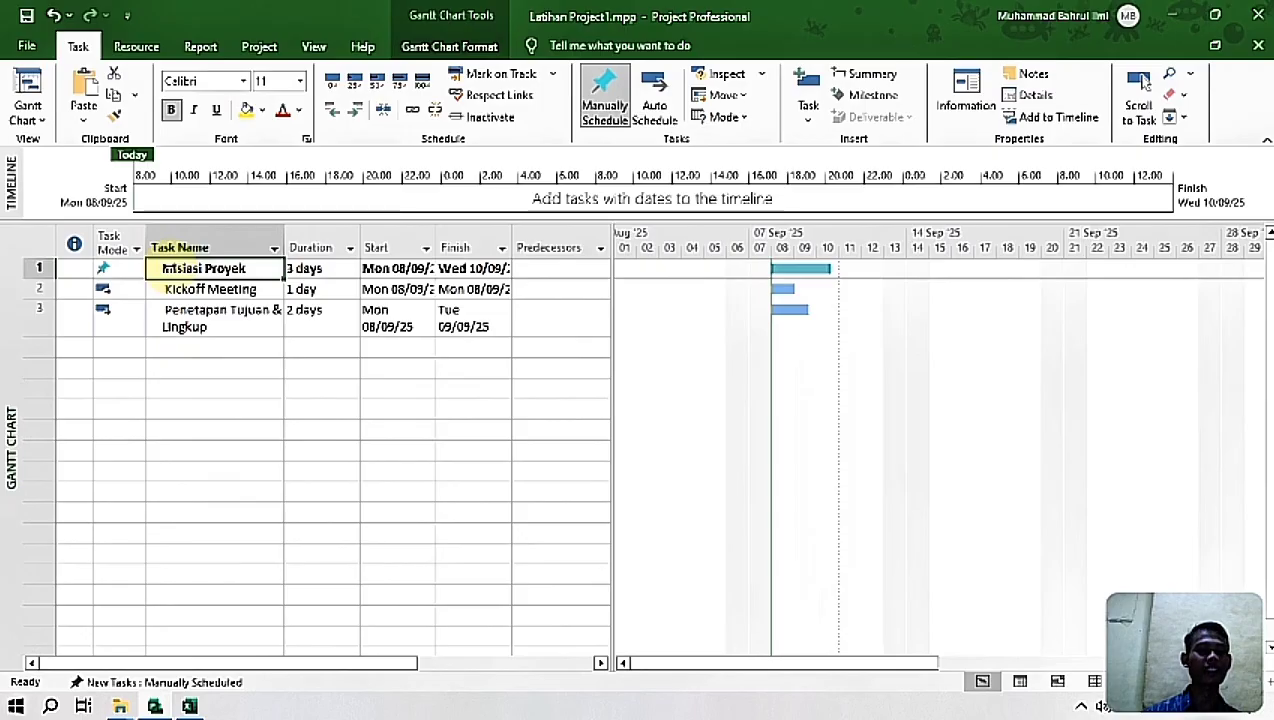
click(248, 292)
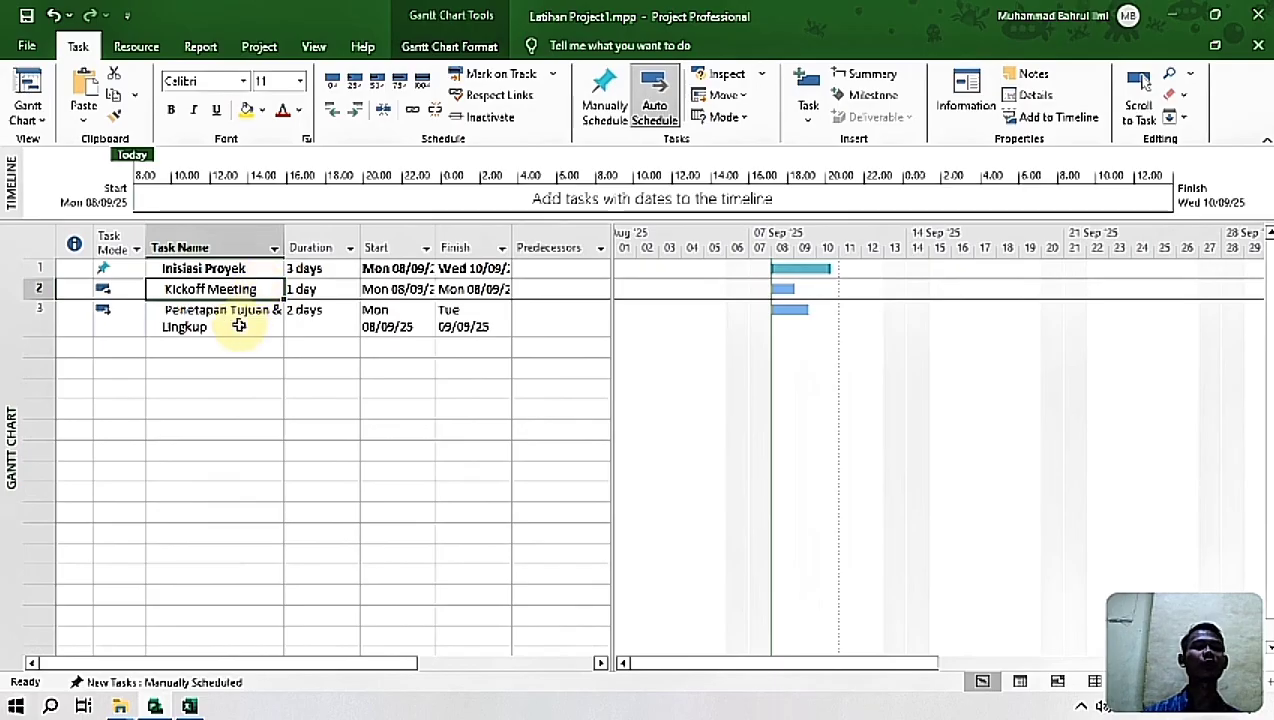
click(240, 325)
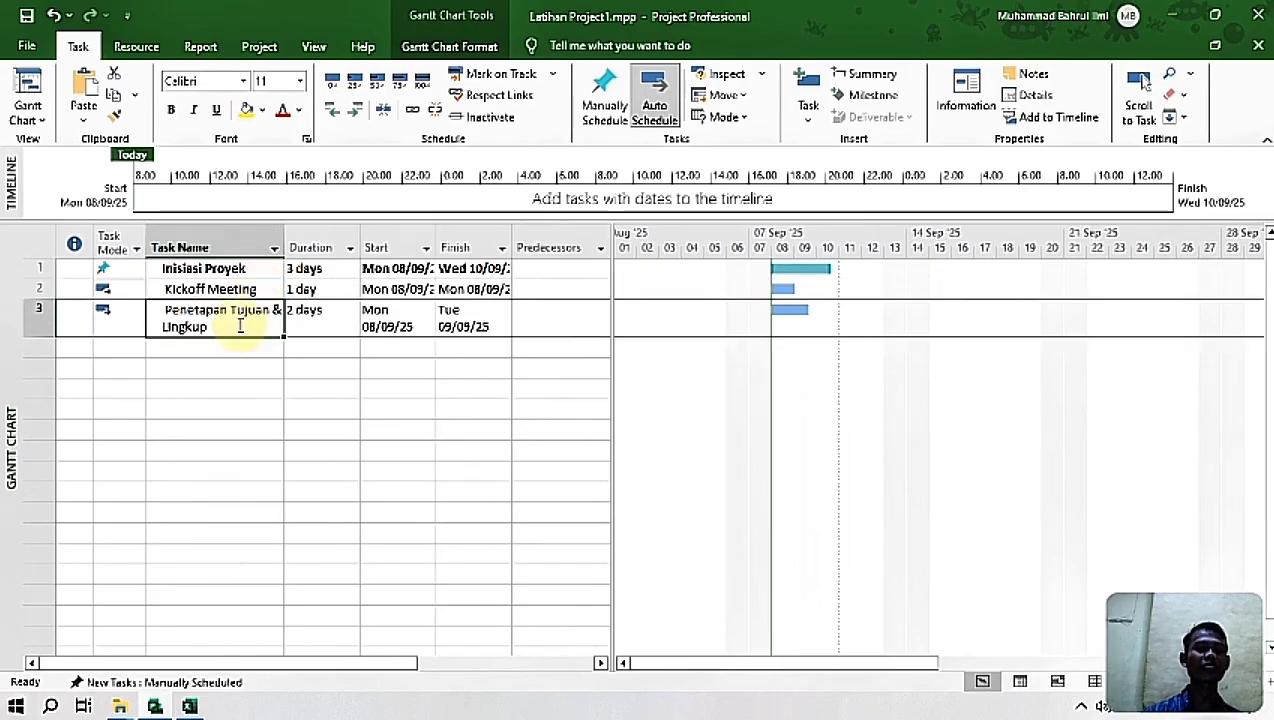
click(159, 313)
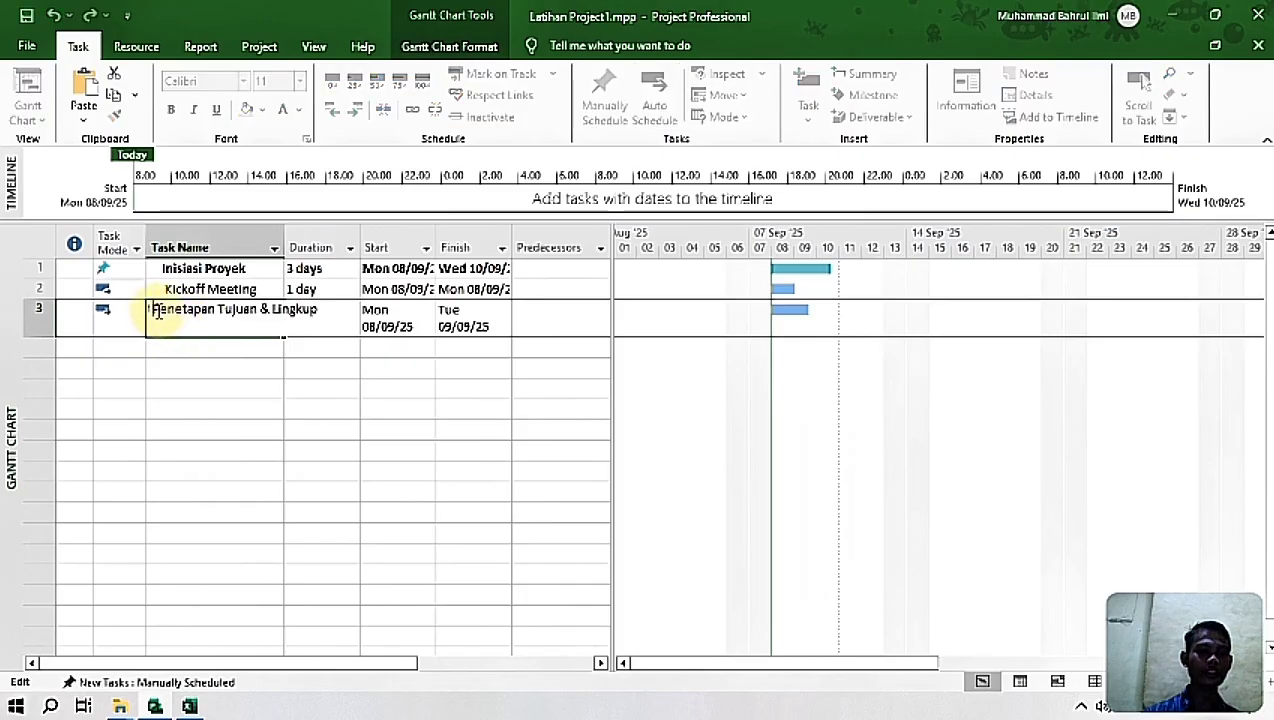
text(=)
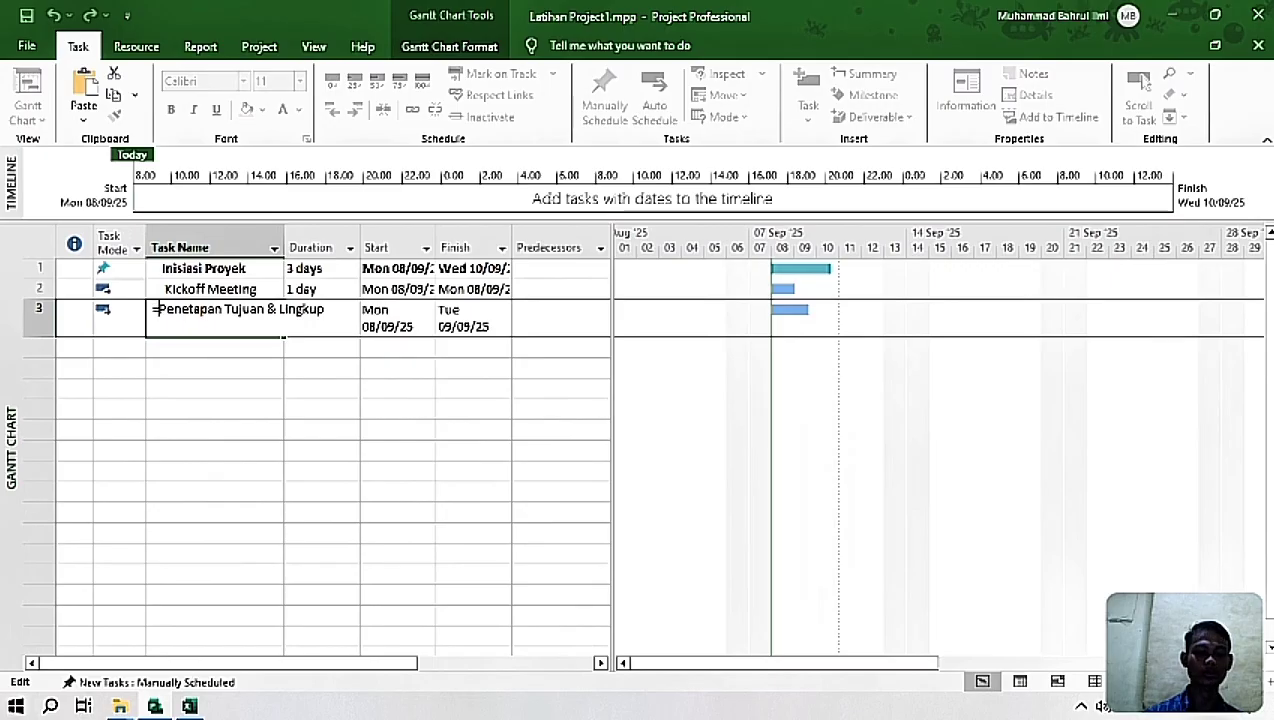
key(BackSpace)
key(Delete)
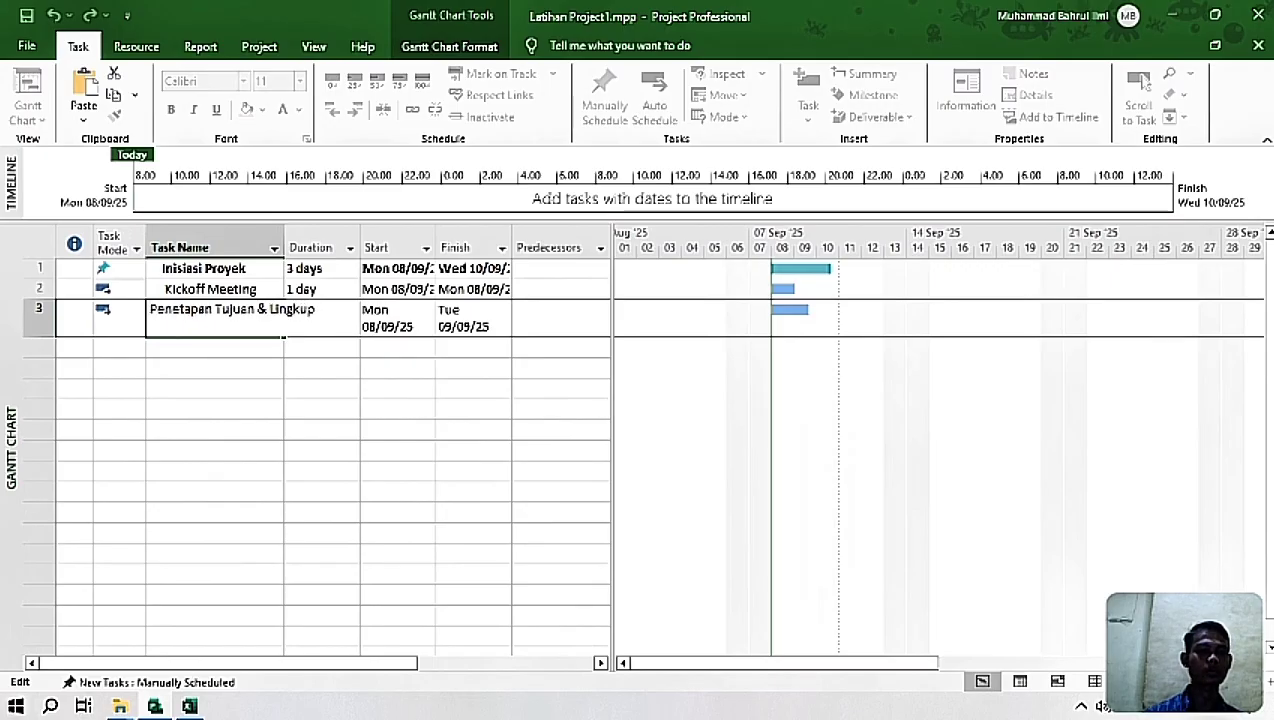
click(245, 352)
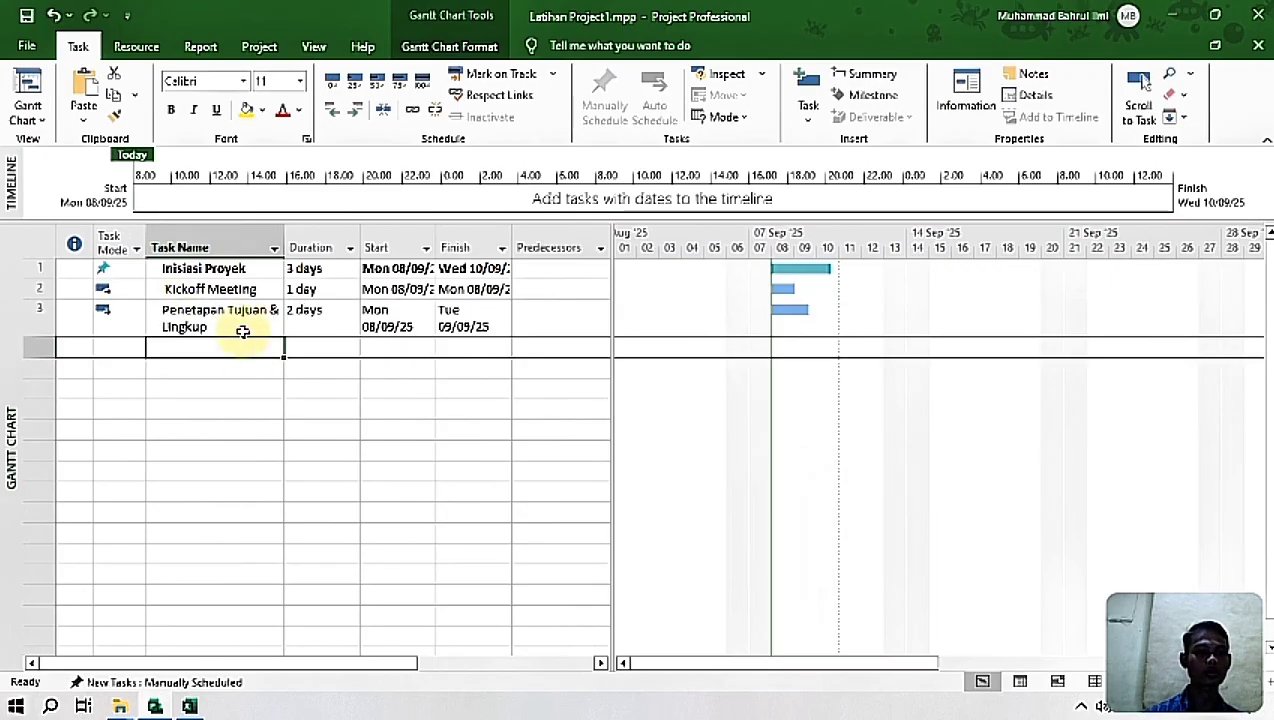
click(210, 289)
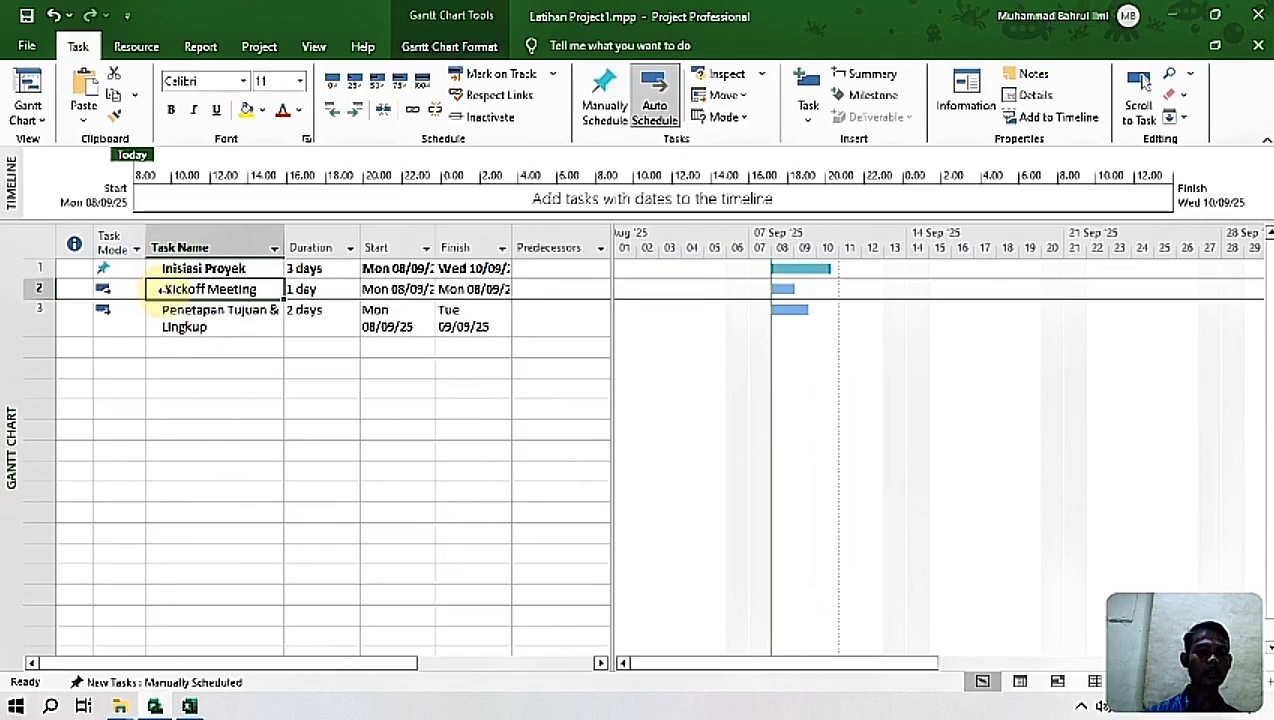
click(162, 289)
key(BackSpace)
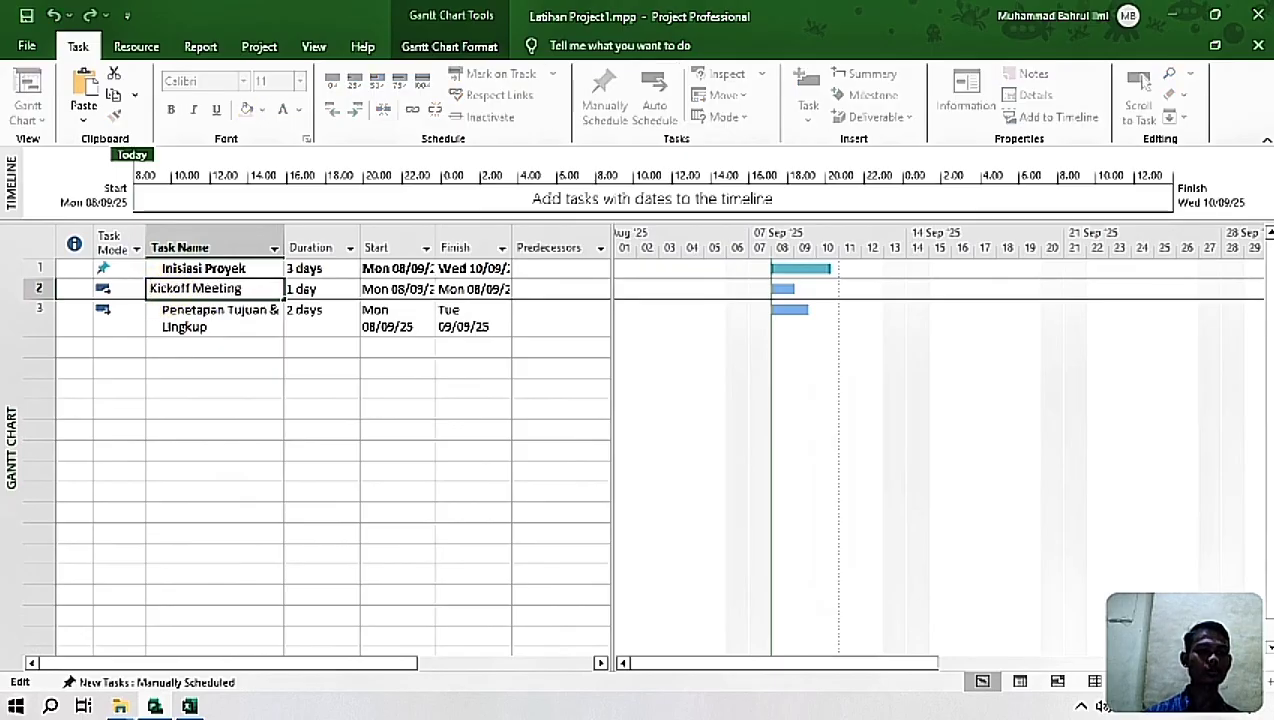
Step: Try to outdent the Inisiasi Proyek task
click(172, 270)
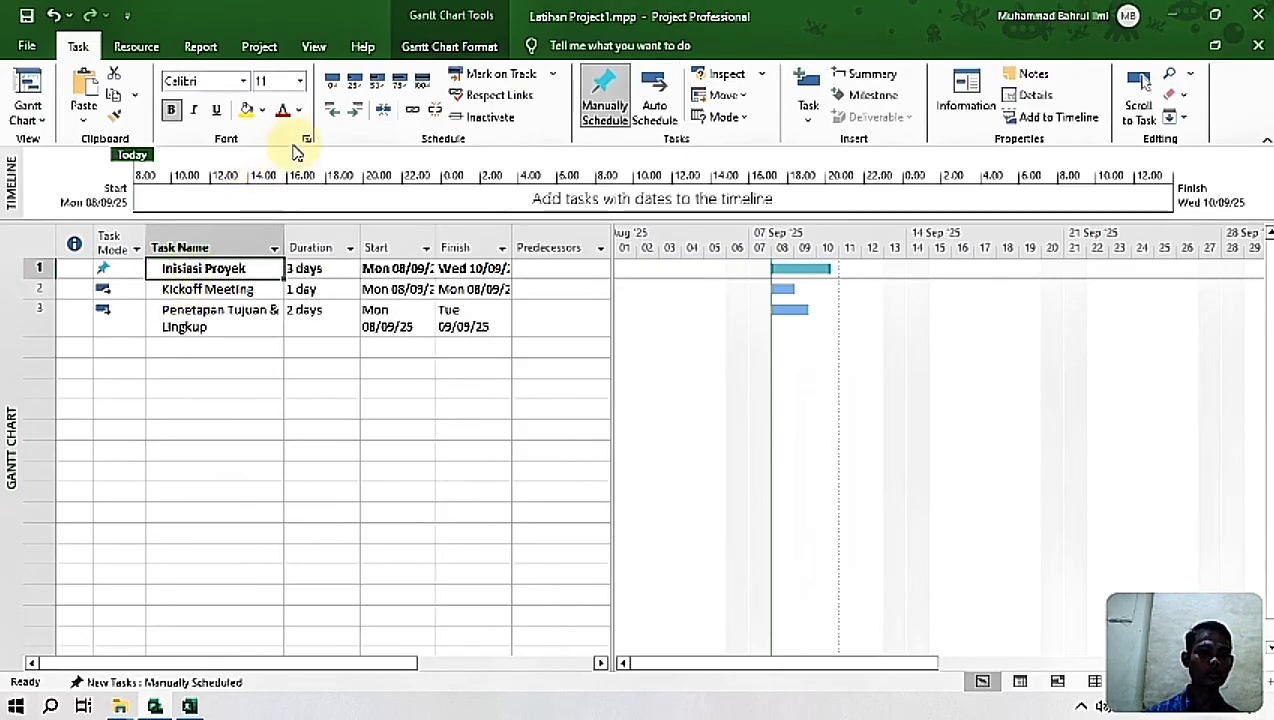
click(333, 109)
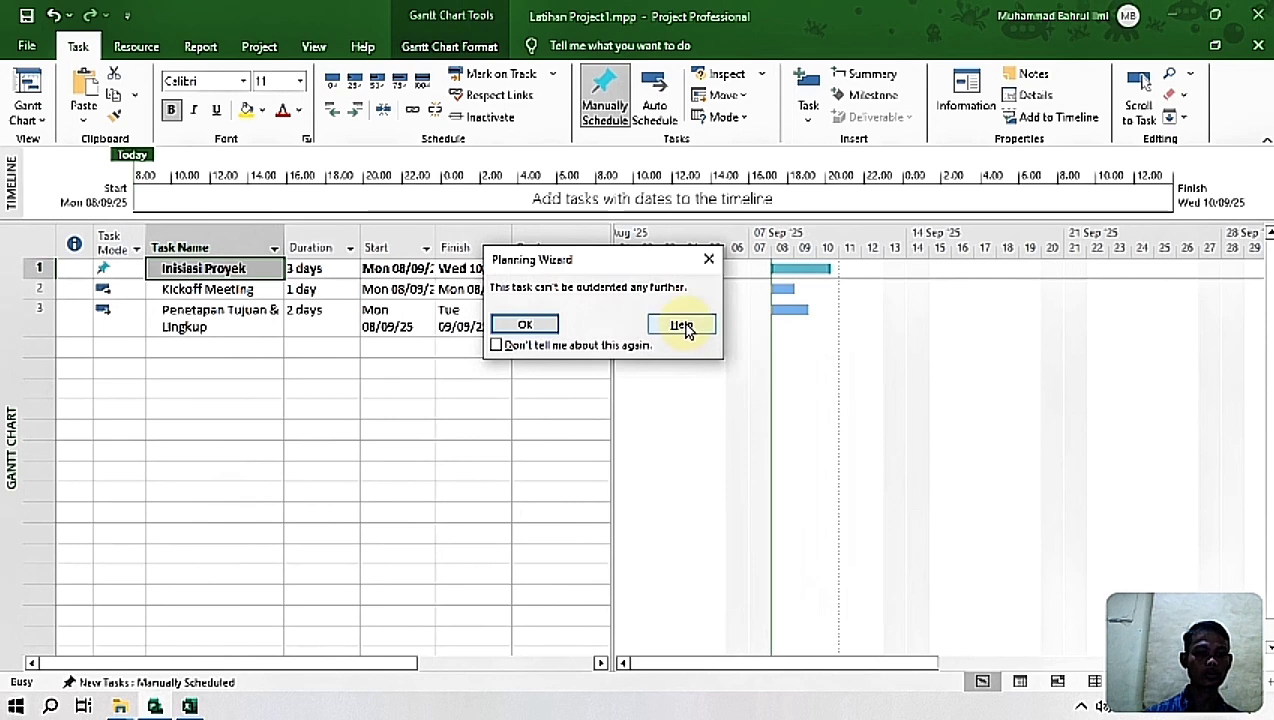
click(708, 259)
Step: Indent Kickoff Meeting and Penetapan Tujuan & Lingkup as subtasks of Inisiasi Proyek
click(168, 289)
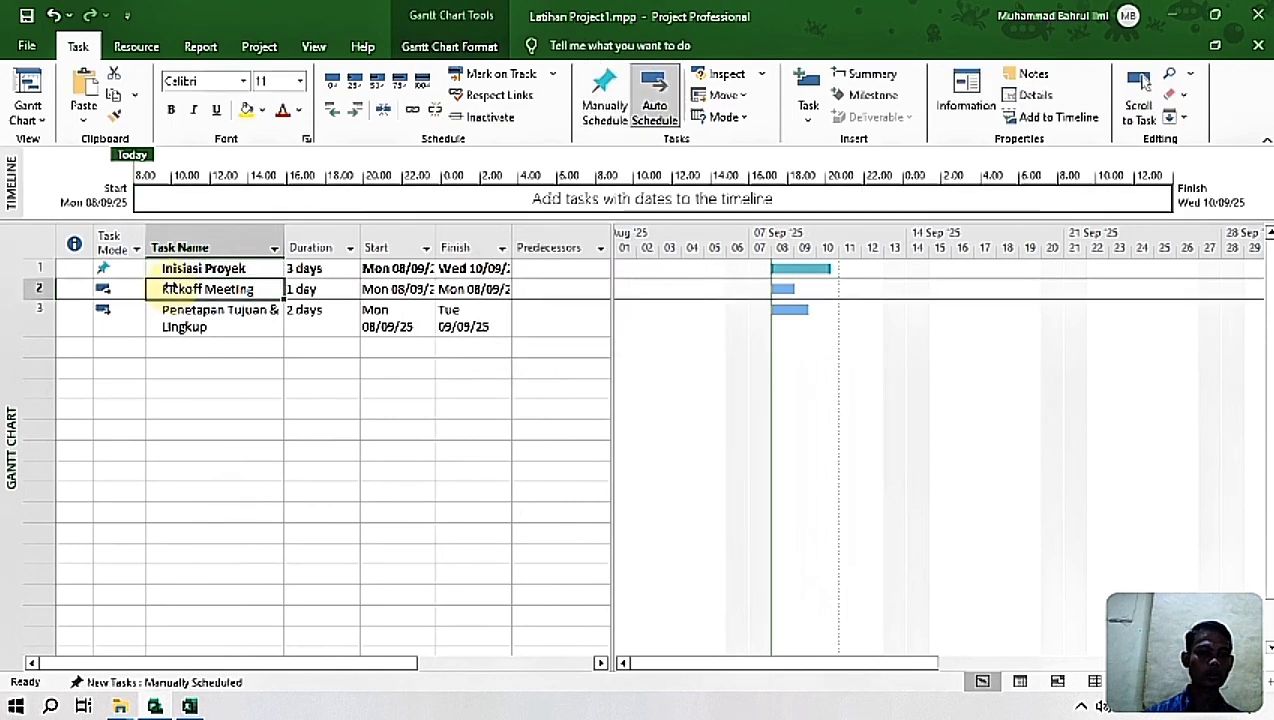
click(255, 380)
drag(216, 290, 205, 327)
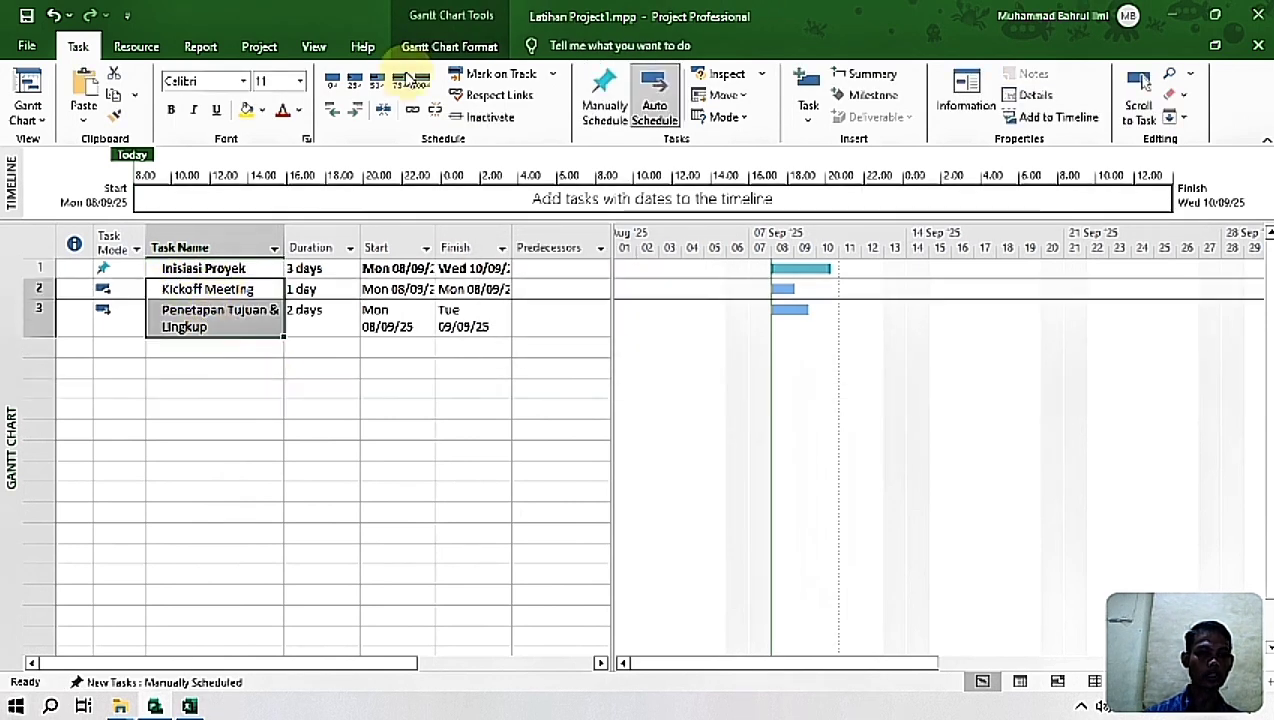
click(354, 109)
click(371, 408)
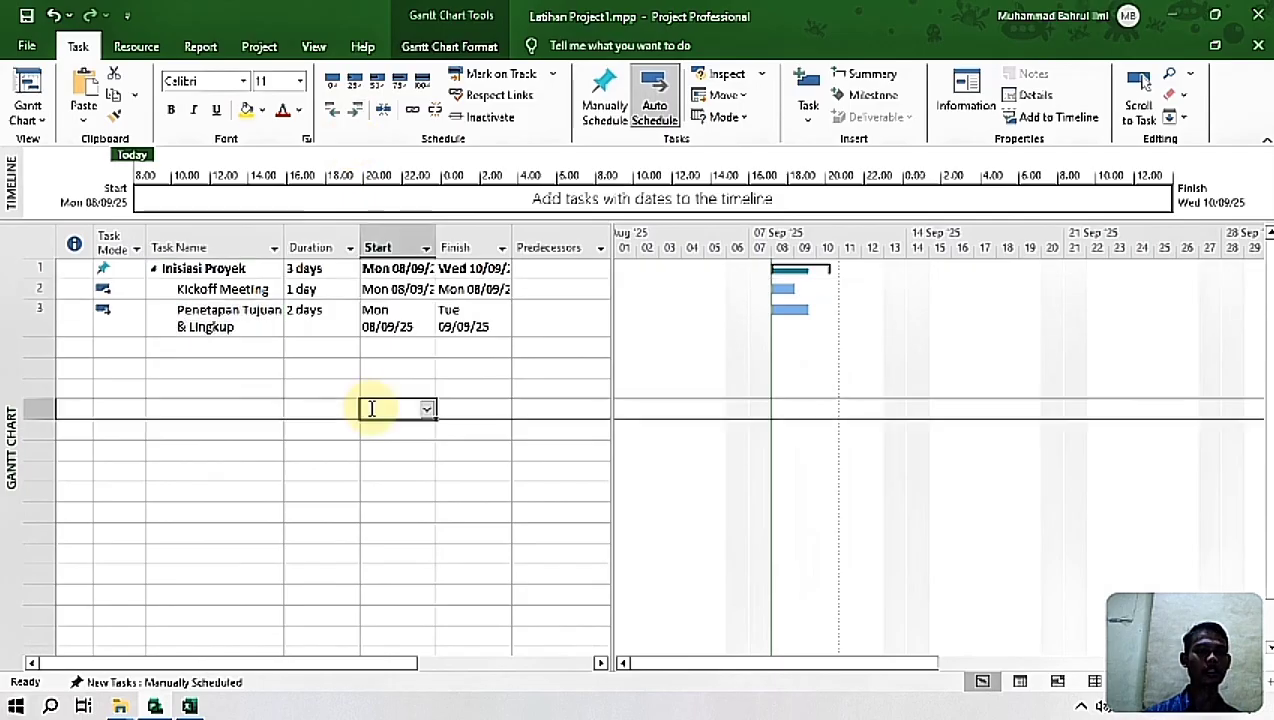
click(163, 268)
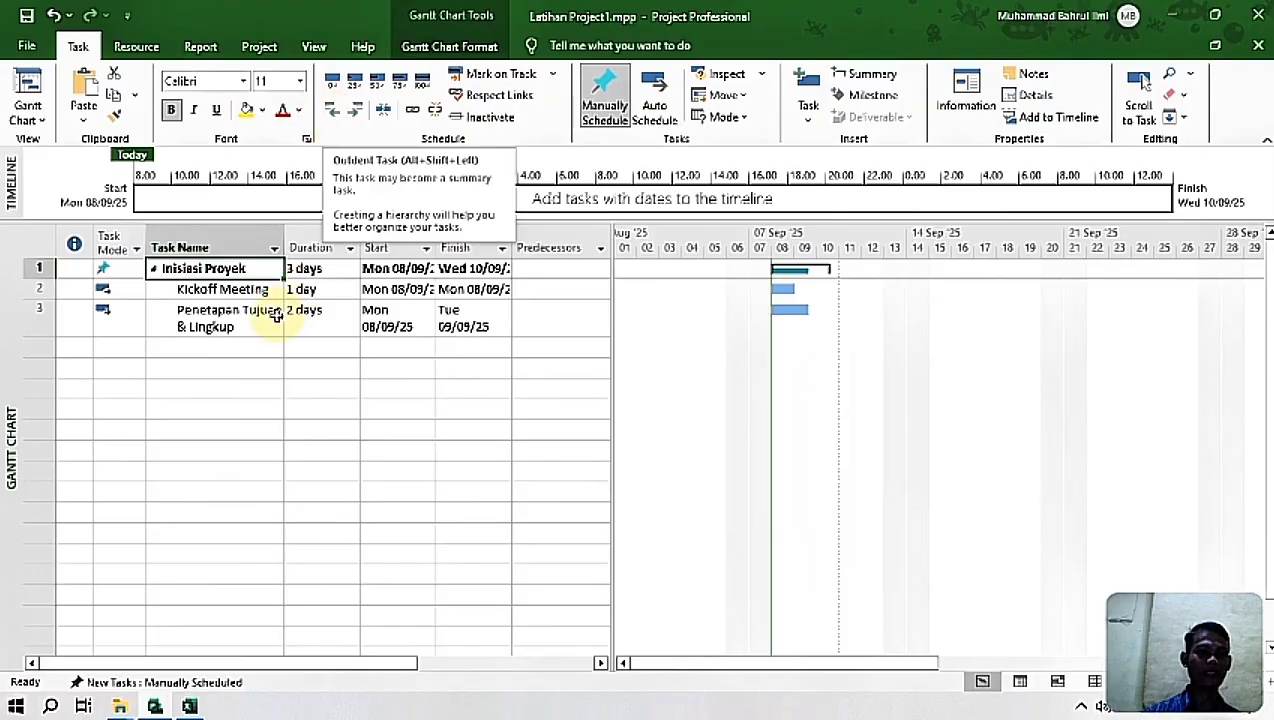
click(228, 290)
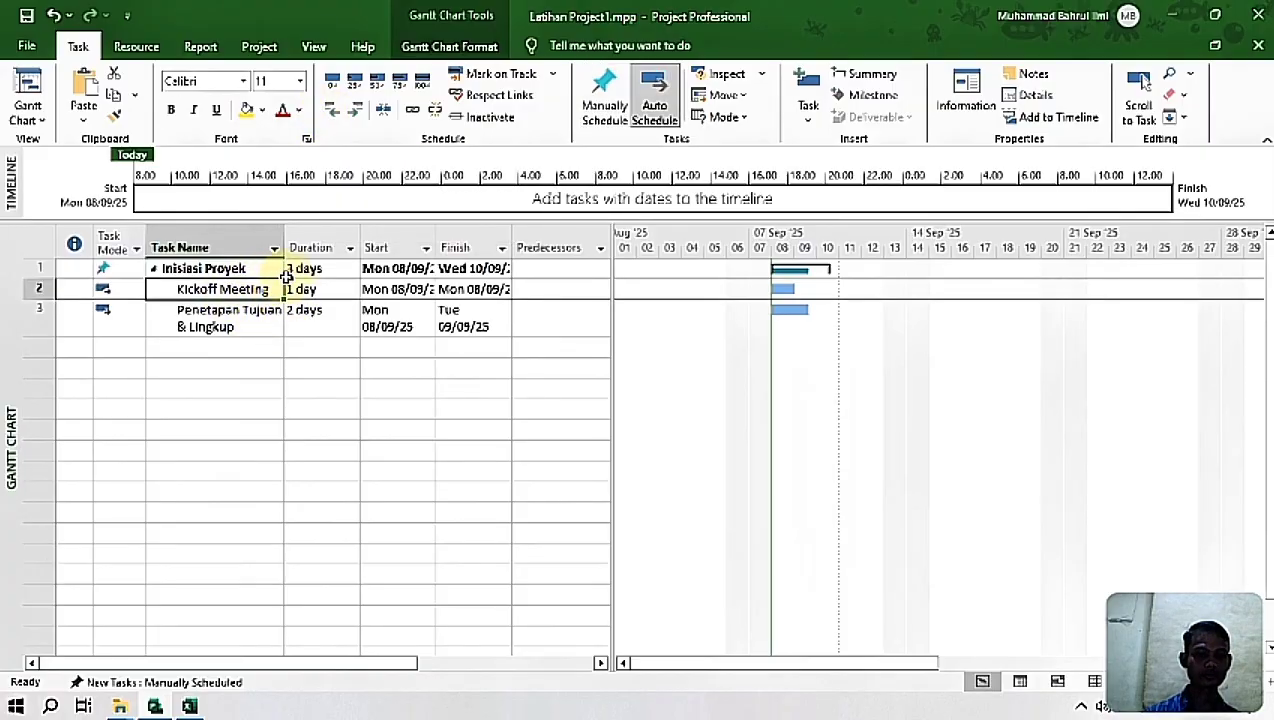
Step: Widen the Start and Finish columns to fit the full dates, and enlarge the task table to include the Resource Names column
drag(363, 249, 448, 247)
drag(524, 239, 535, 237)
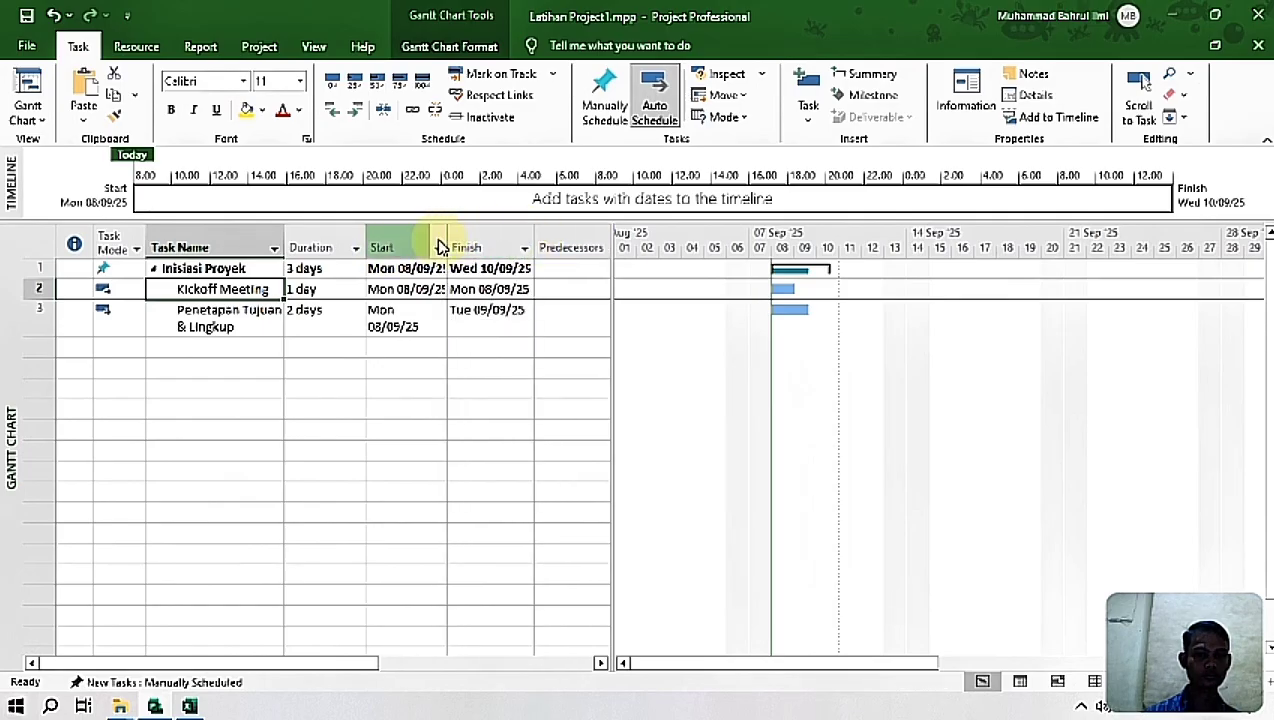
drag(449, 239, 457, 238)
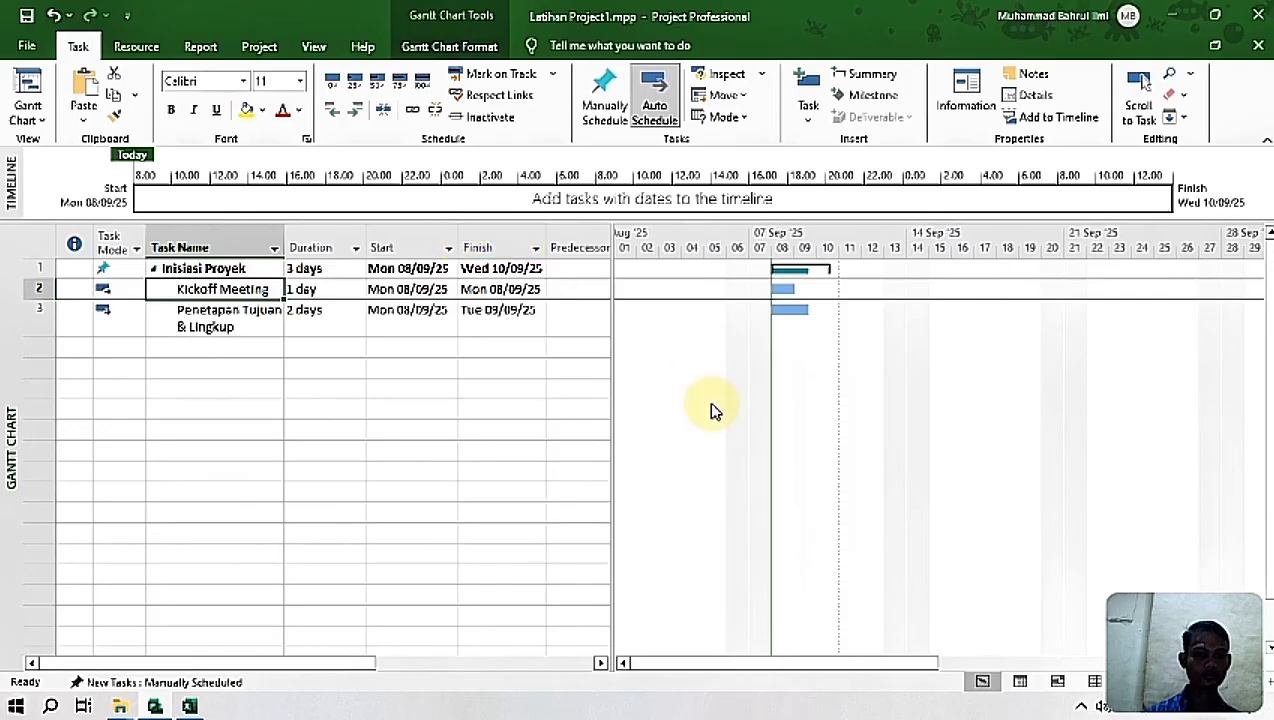
drag(614, 359, 726, 356)
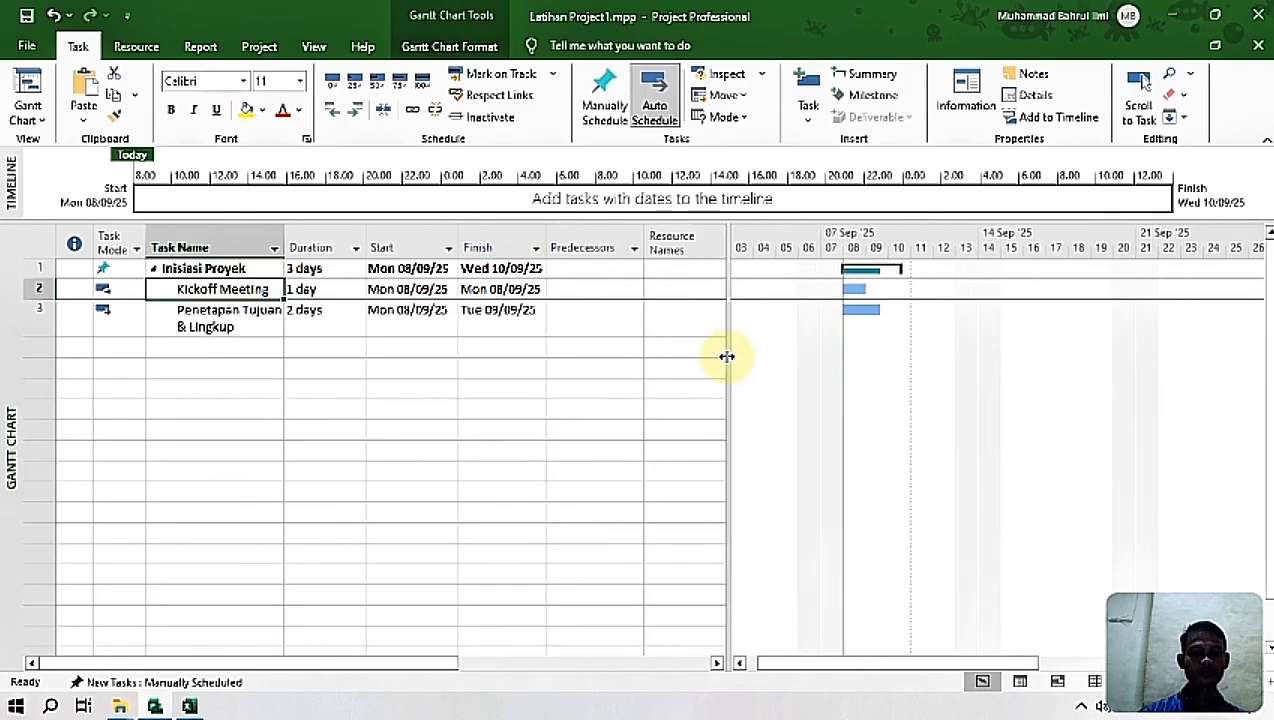
Step: Review the durations, start and finish dates of the three tasks and the predecessor field of Penetapan Tujuan & Lingkup
click(313, 386)
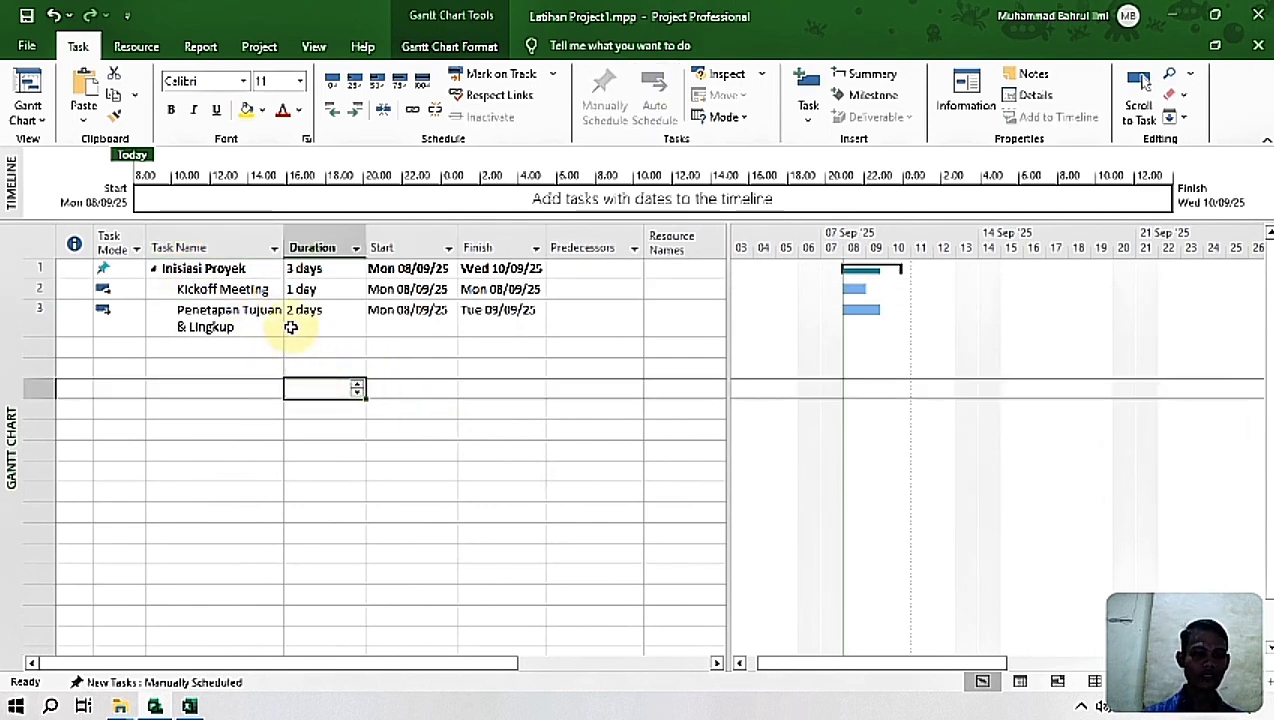
click(230, 290)
click(326, 271)
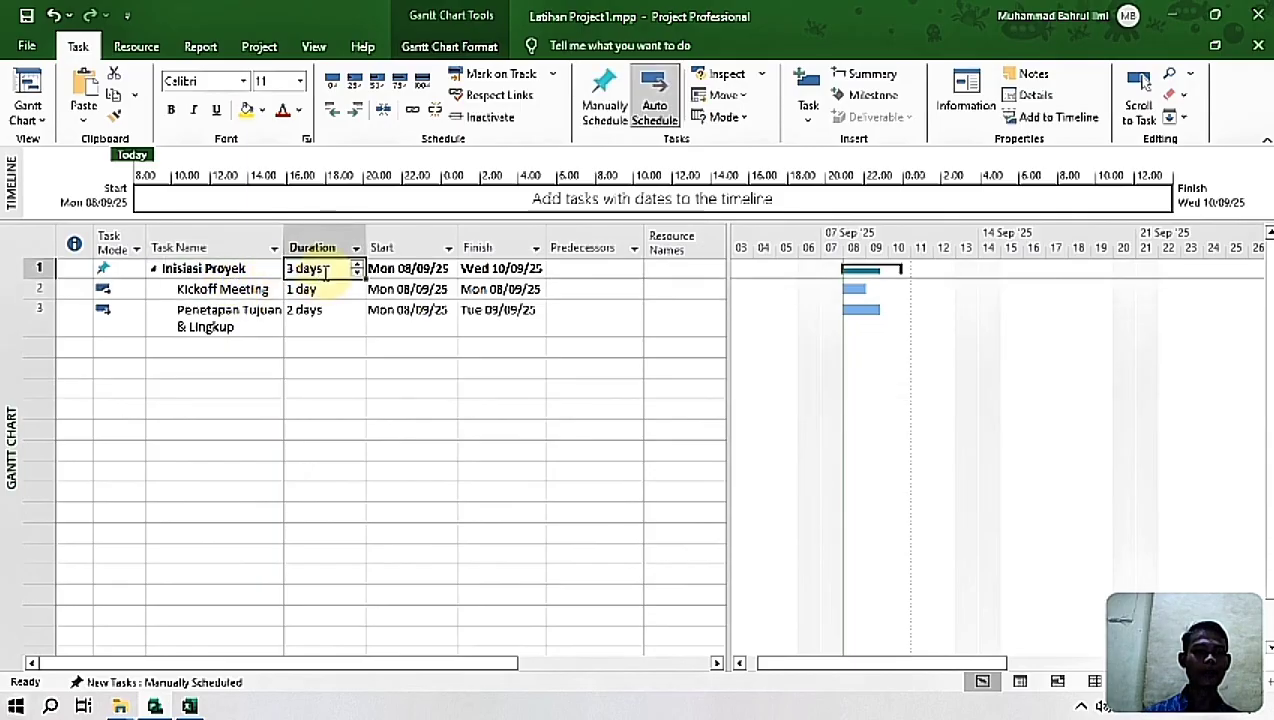
click(245, 294)
click(305, 290)
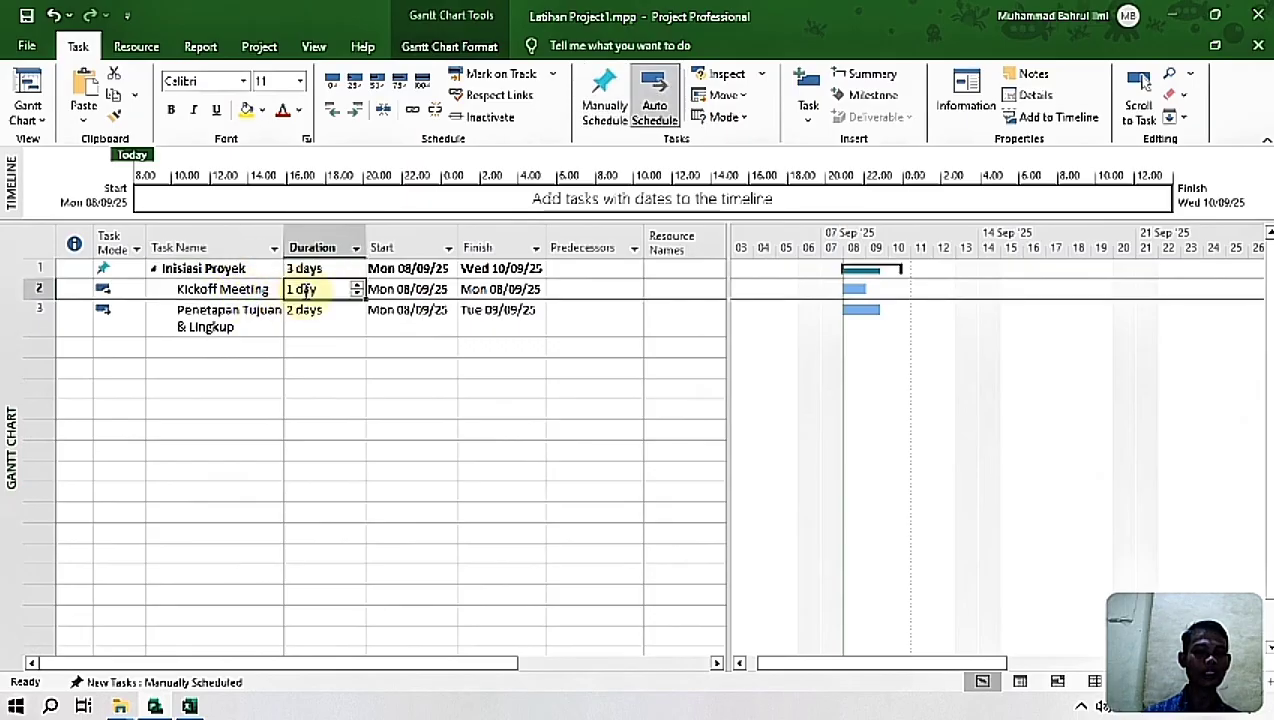
click(250, 314)
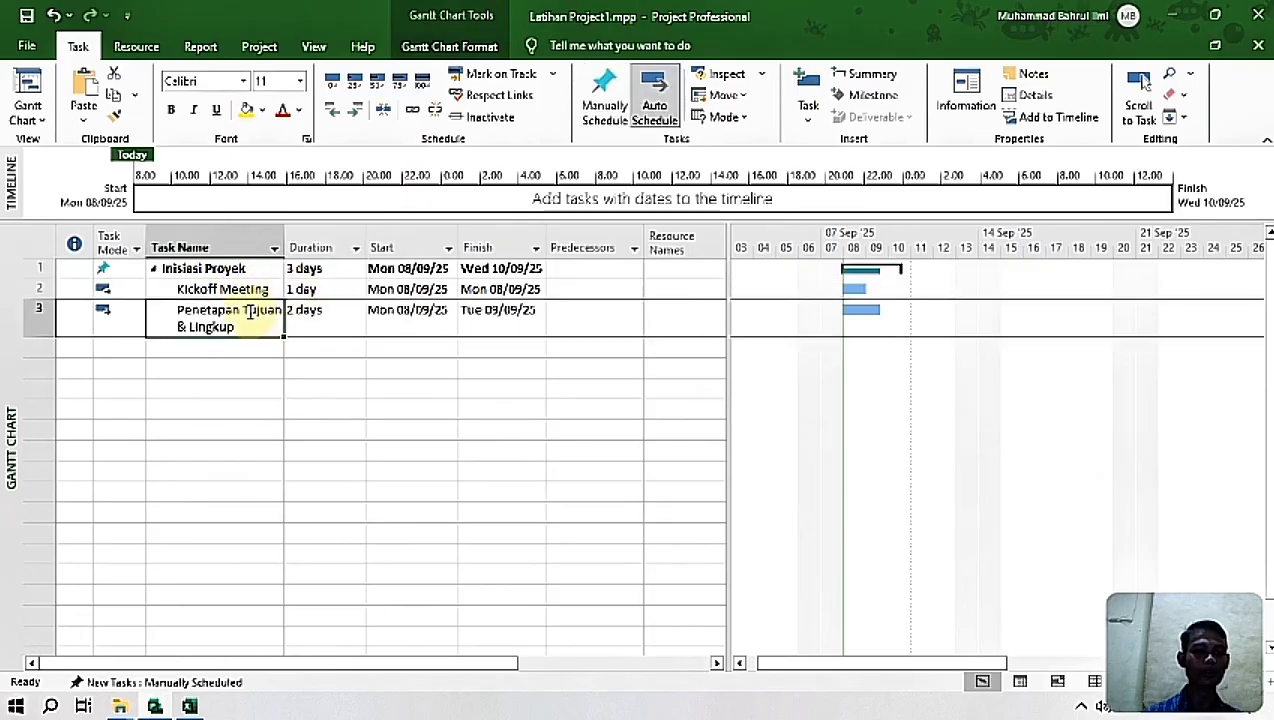
click(319, 317)
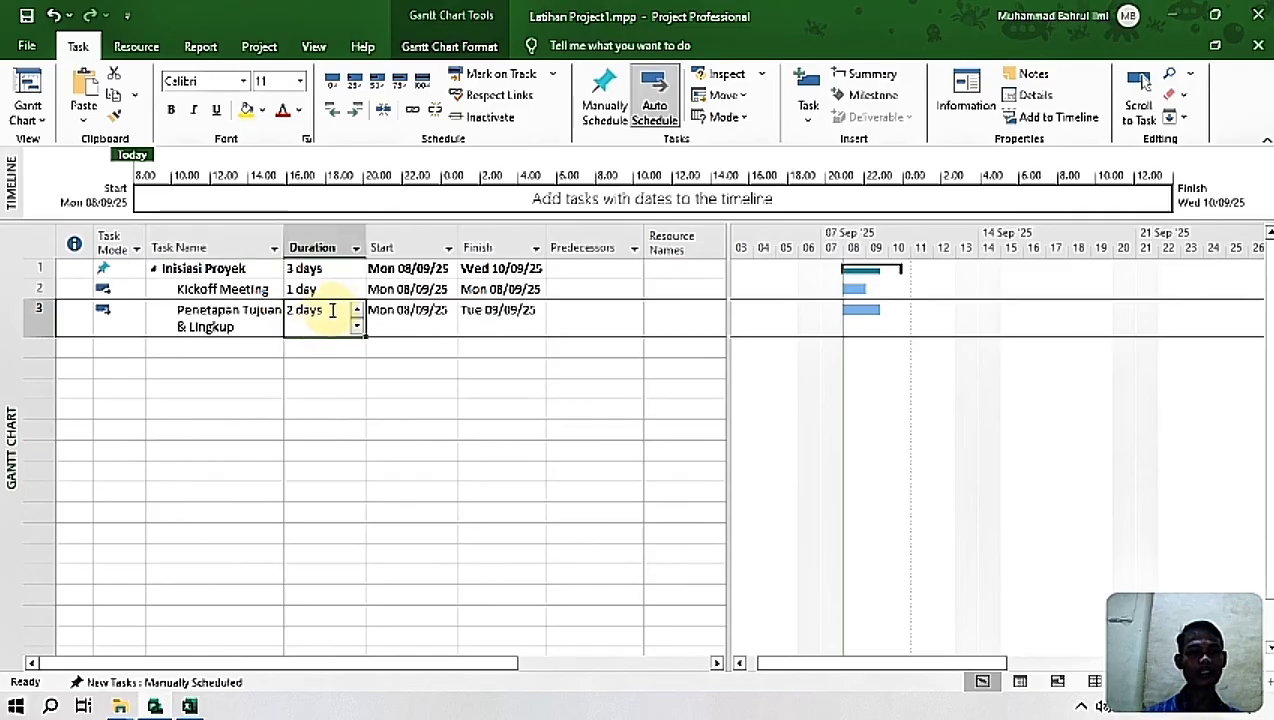
click(444, 326)
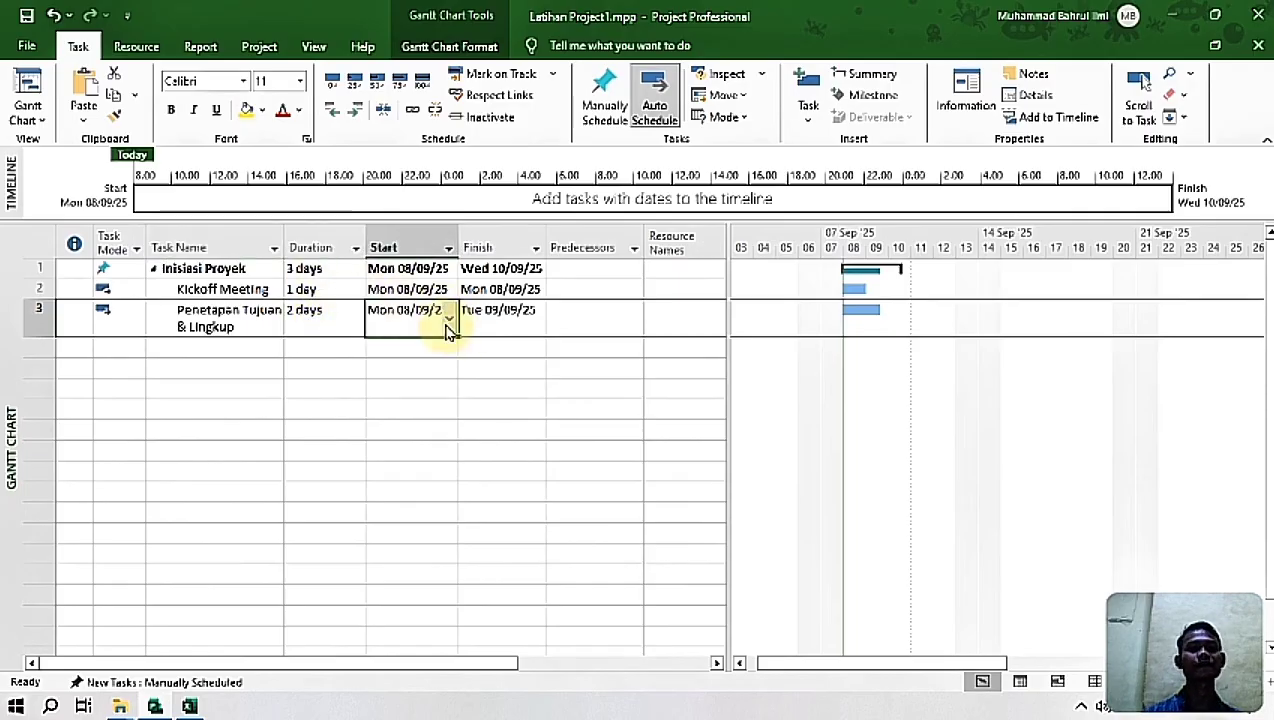
click(409, 271)
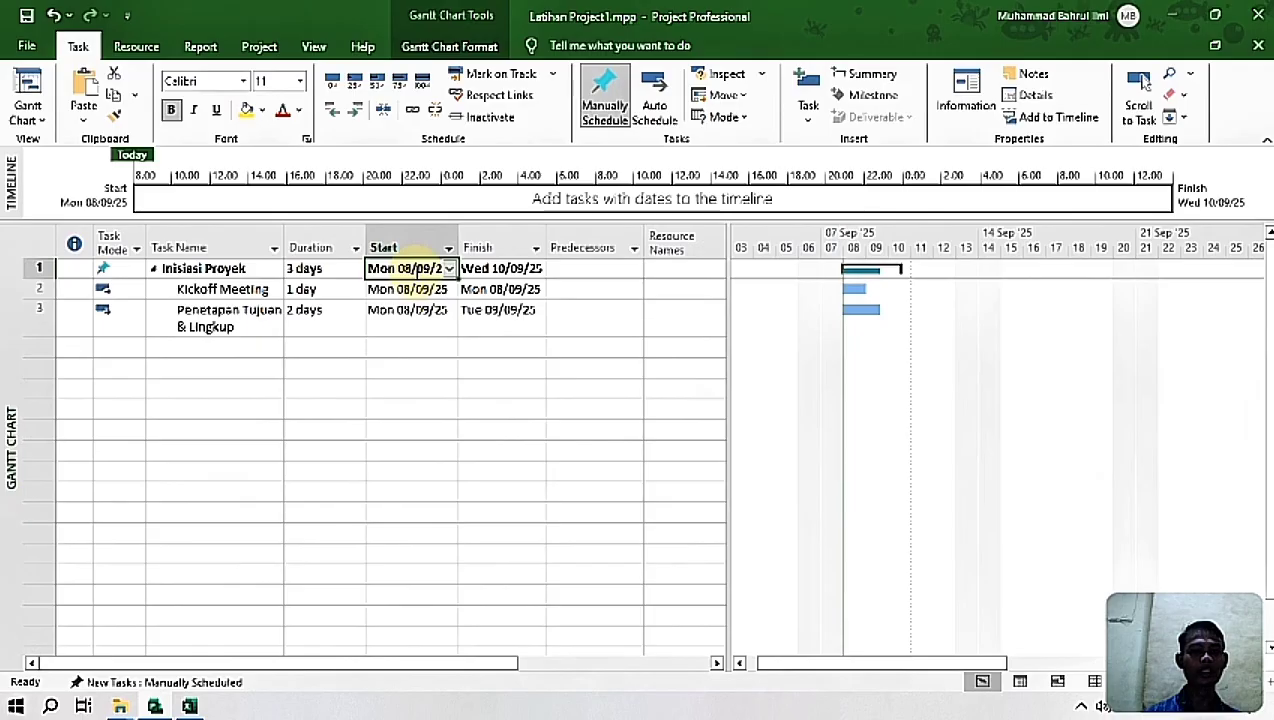
click(502, 270)
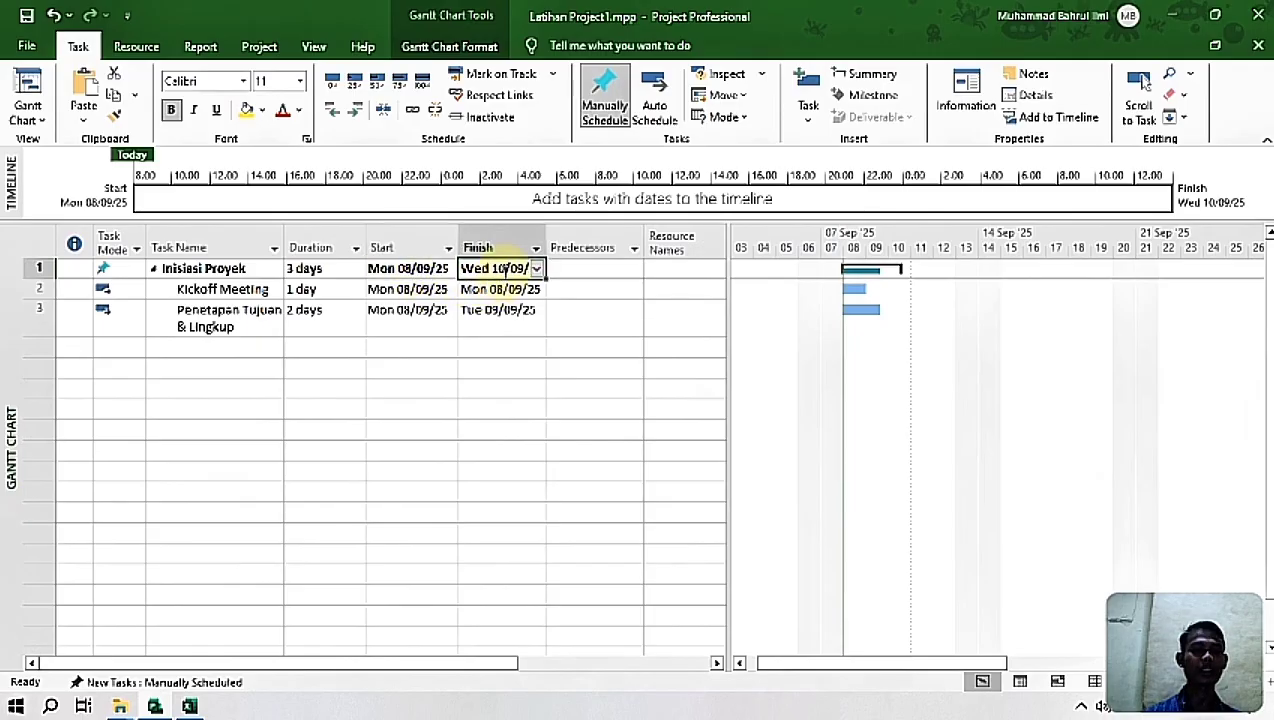
click(424, 289)
key(Tab)
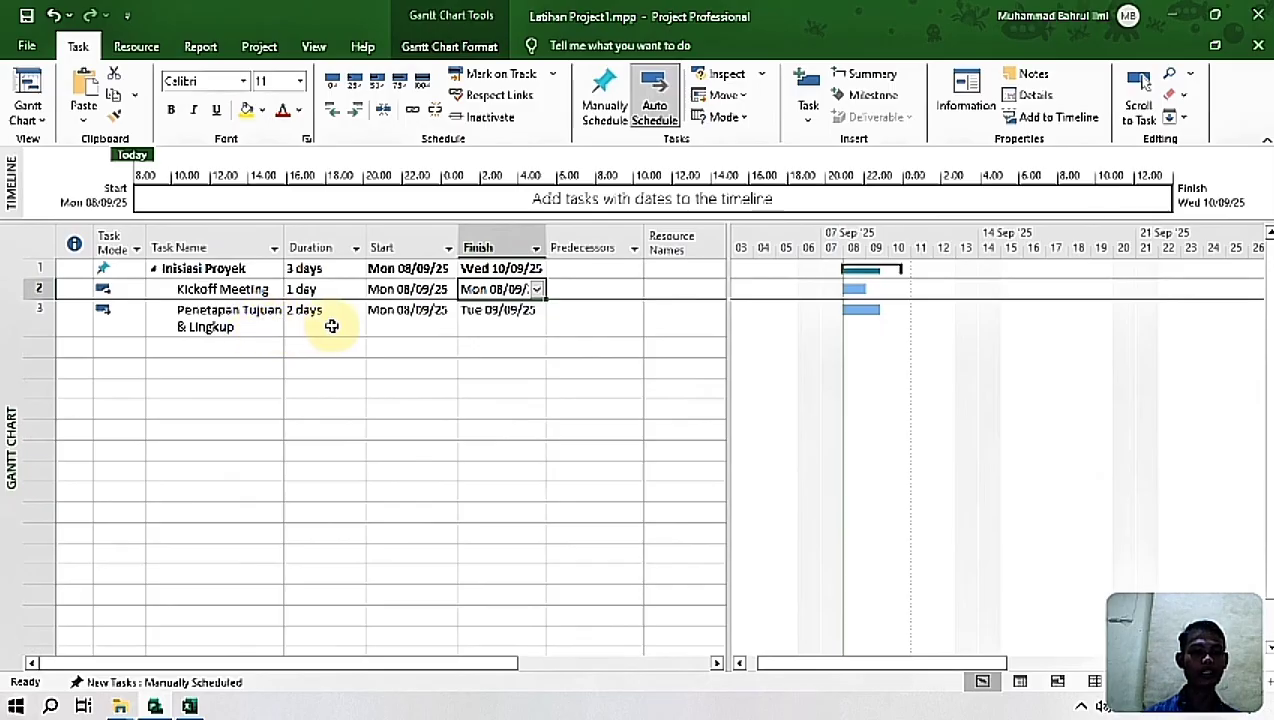
click(389, 322)
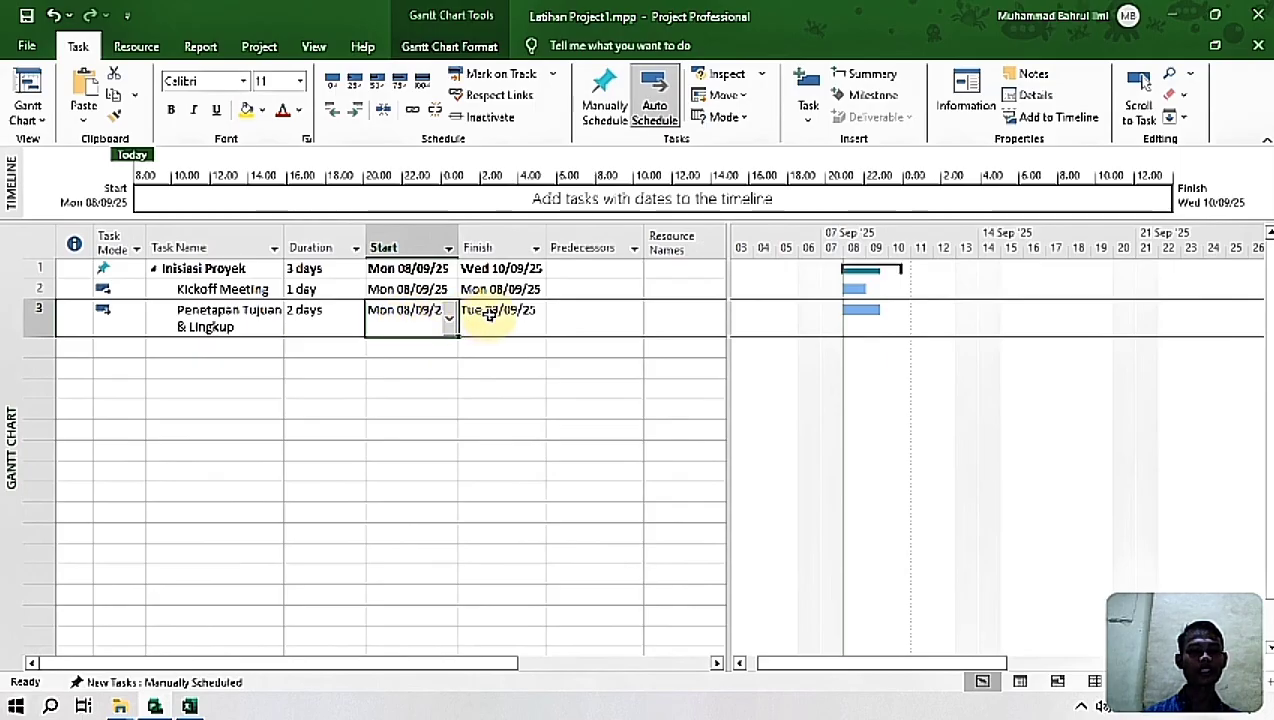
click(591, 314)
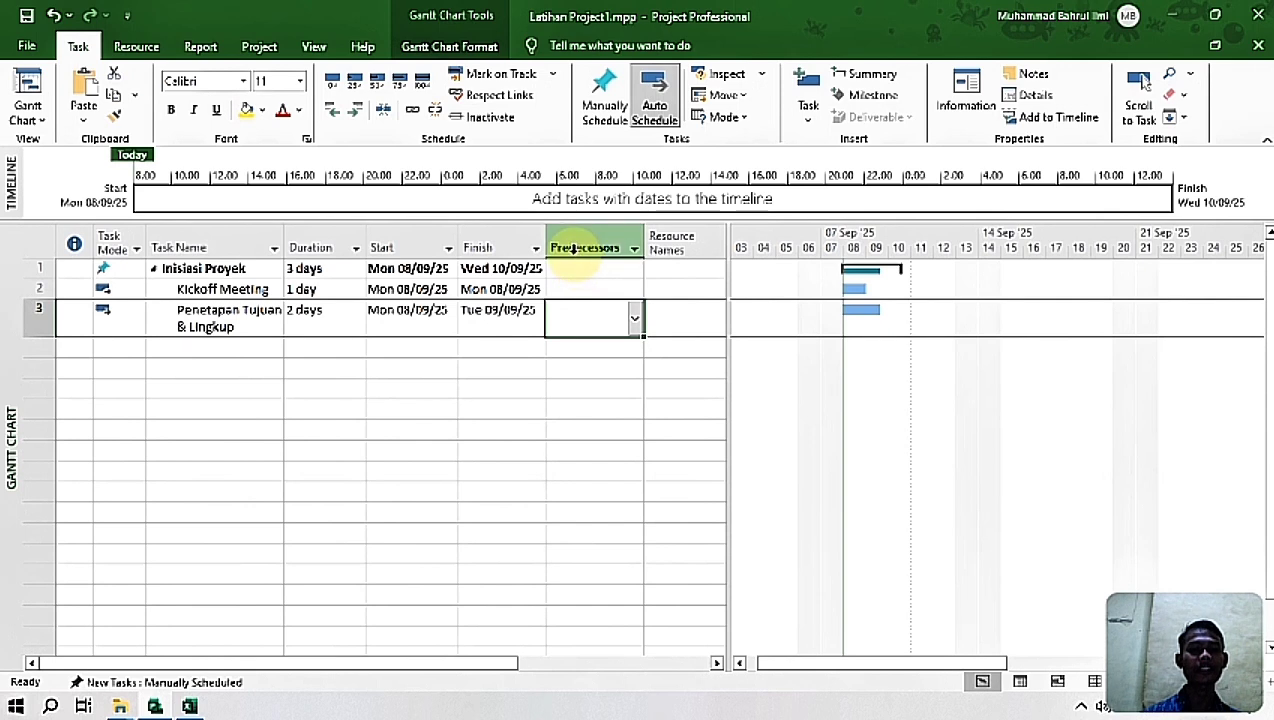
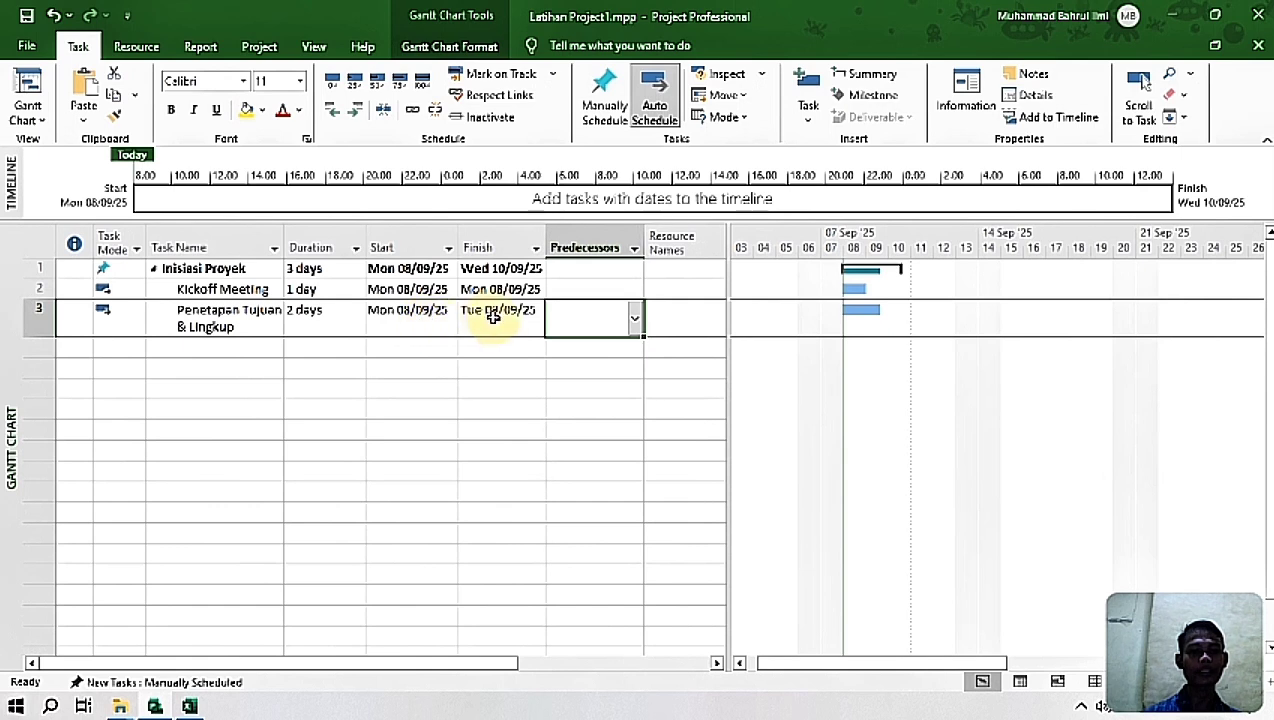
Step: Link Penetapan Tujuan & Lingkup to Kickoff Meeting by setting its predecessor to 2
click(580, 316)
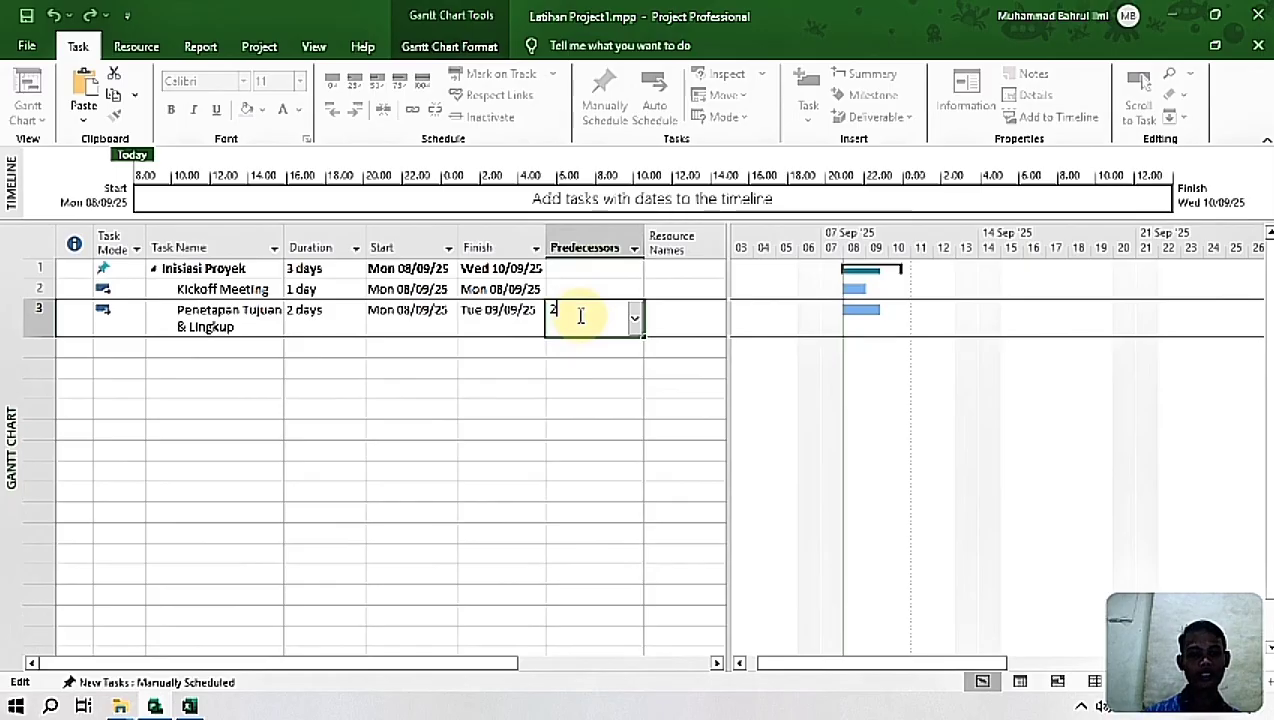
key(Return)
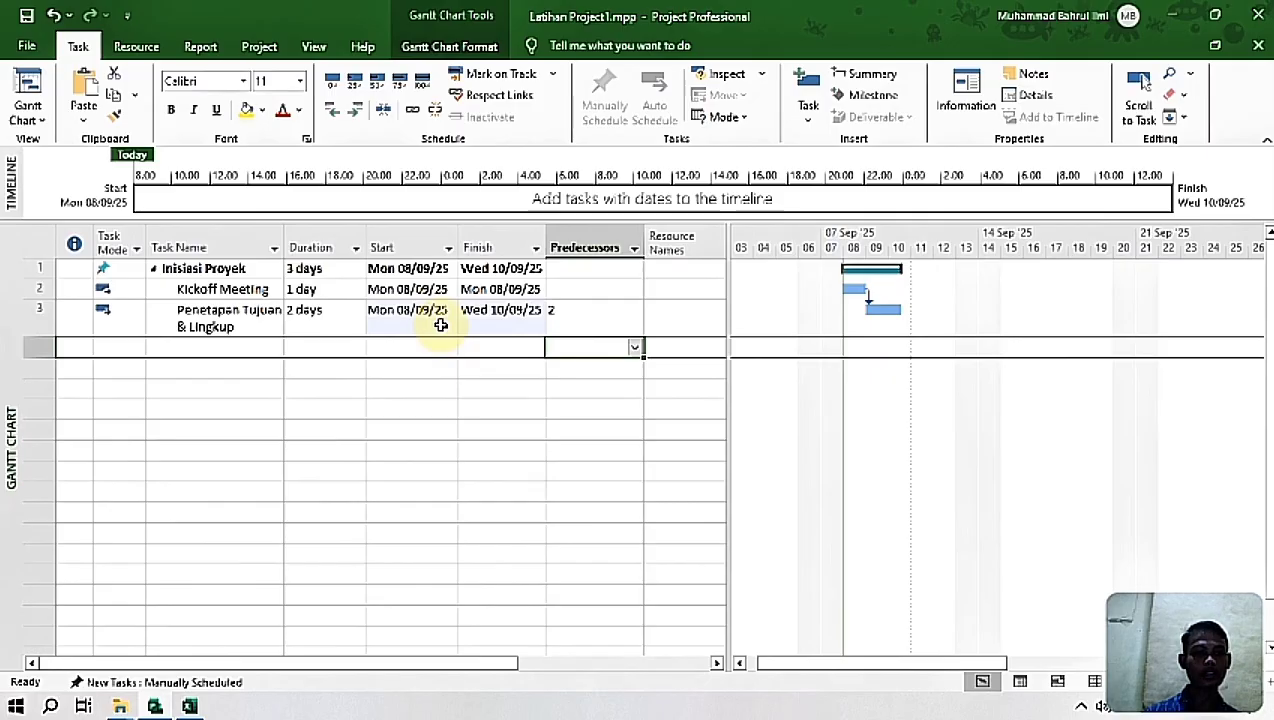
Step: Move the start of Penetapan Tujuan & Lingkup to today's date, Tue 09/09/25, and remove the link to Kickoff Meeting
click(440, 325)
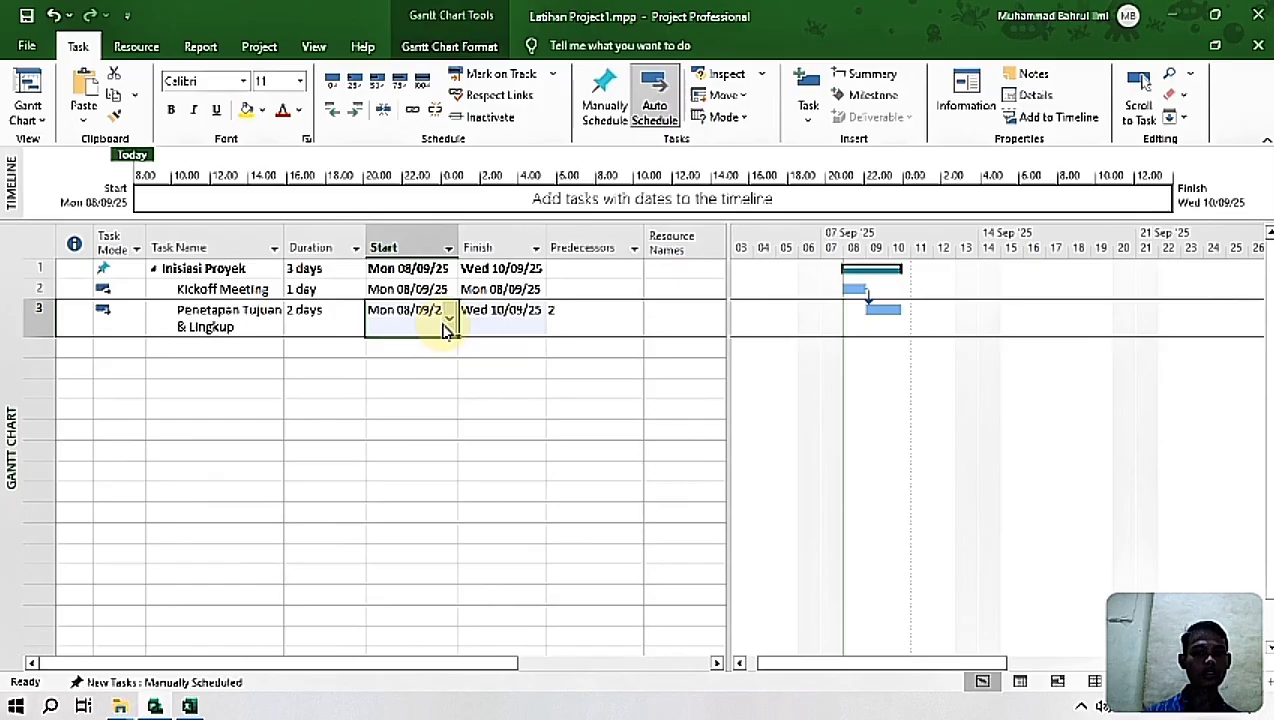
click(449, 320)
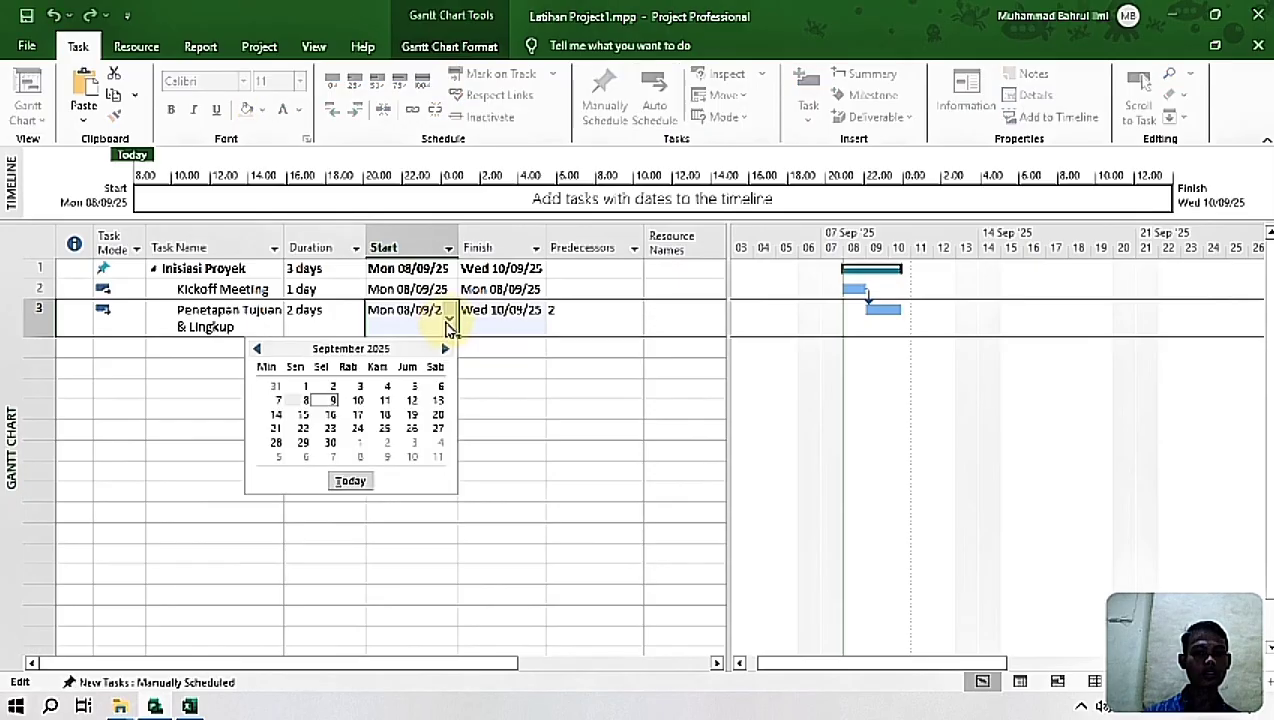
click(350, 481)
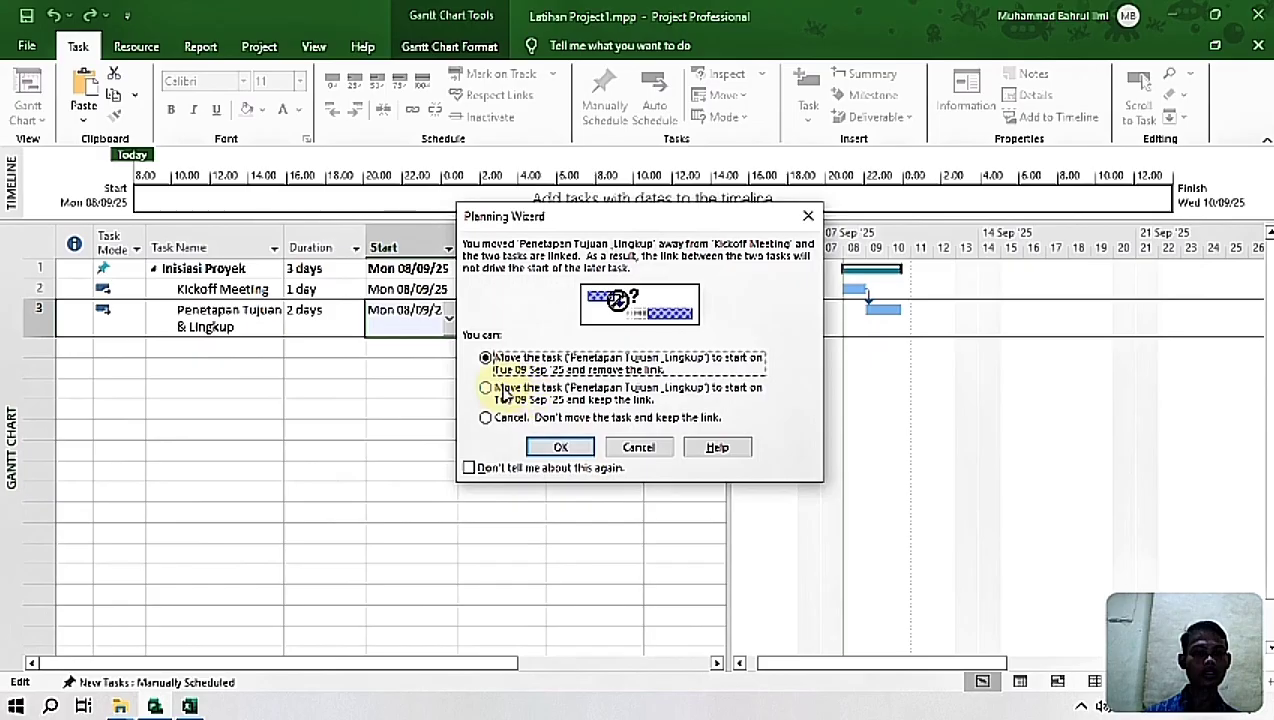
click(560, 448)
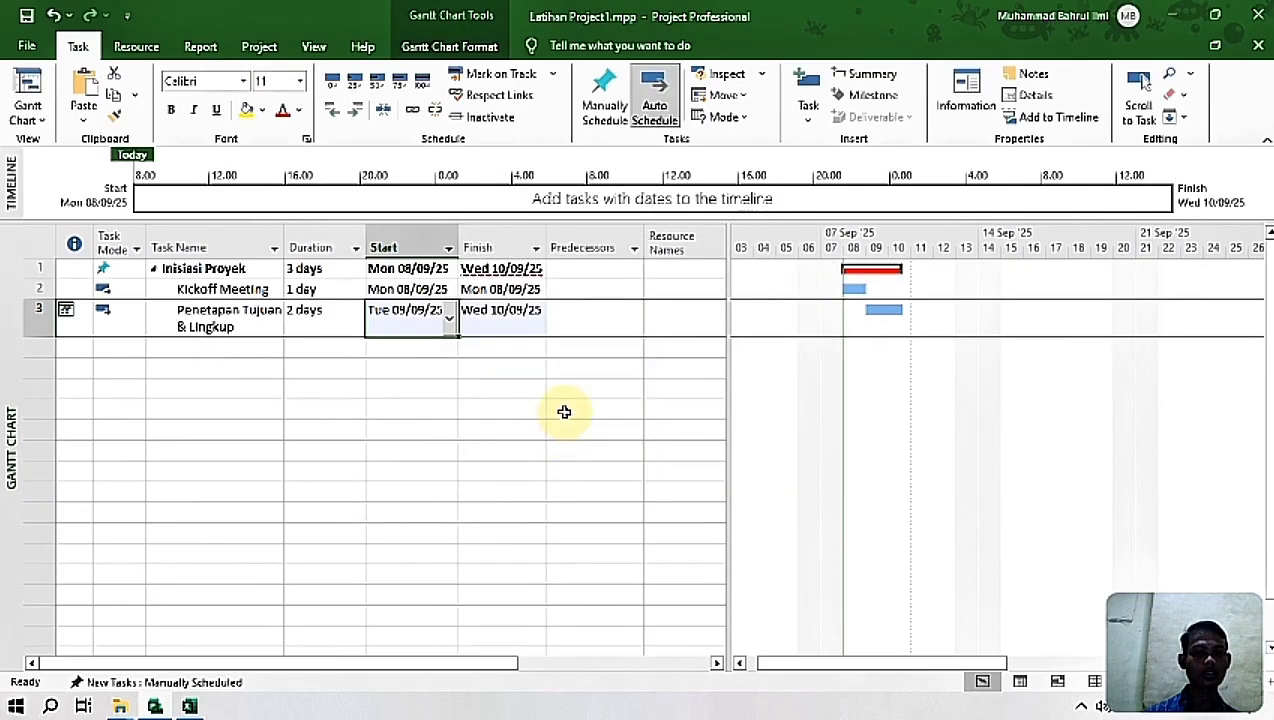
click(564, 410)
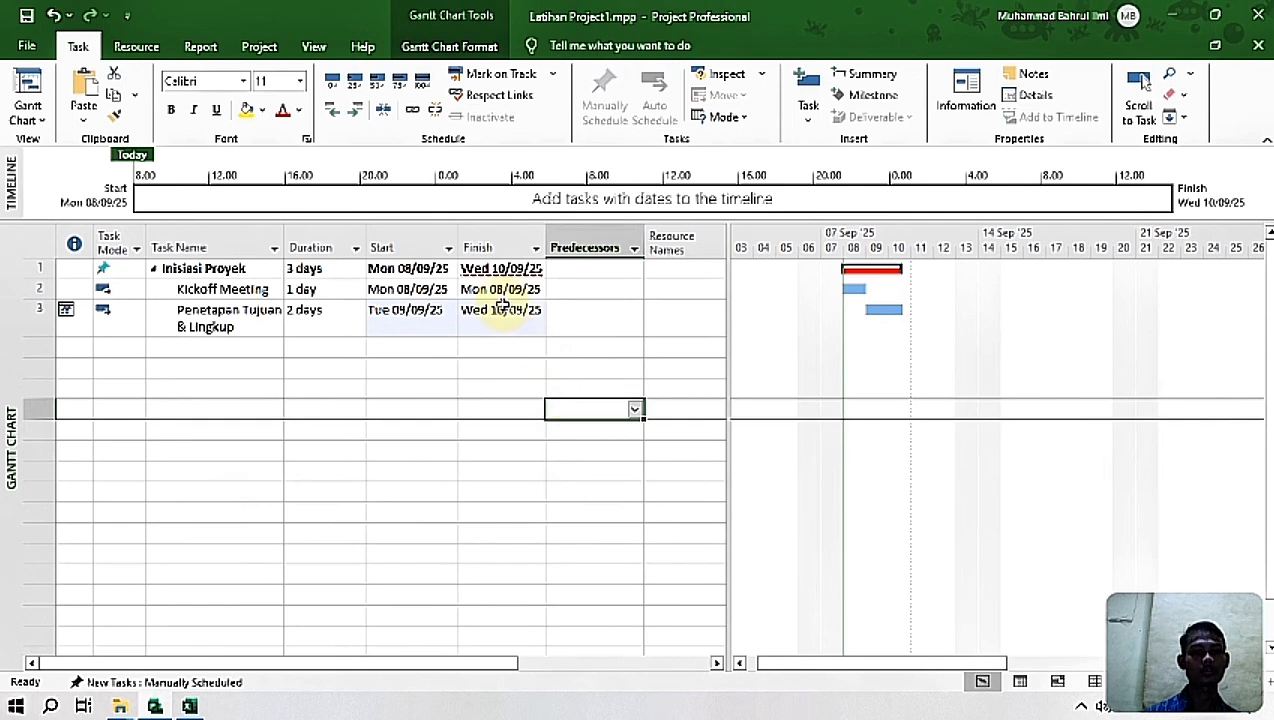
Step: Reapply today's date, Tue 09/09/25, as the start of Penetapan Tujuan & Lingkup
click(489, 310)
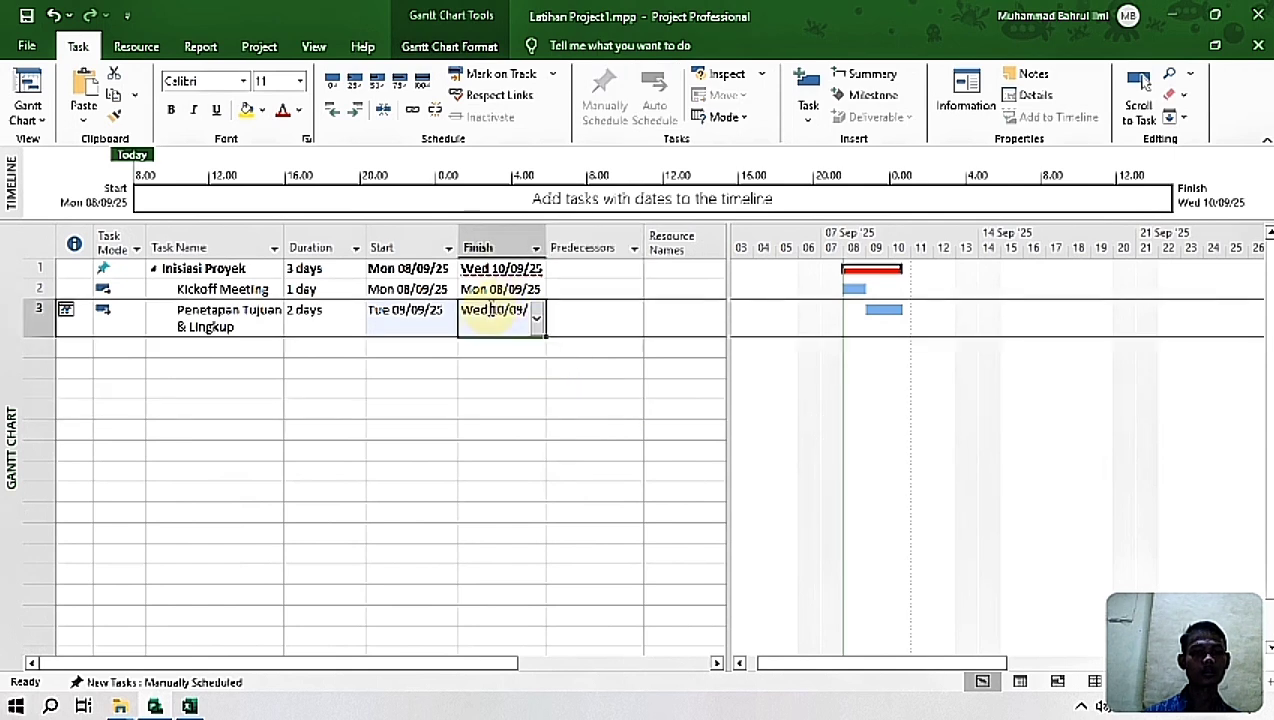
click(421, 311)
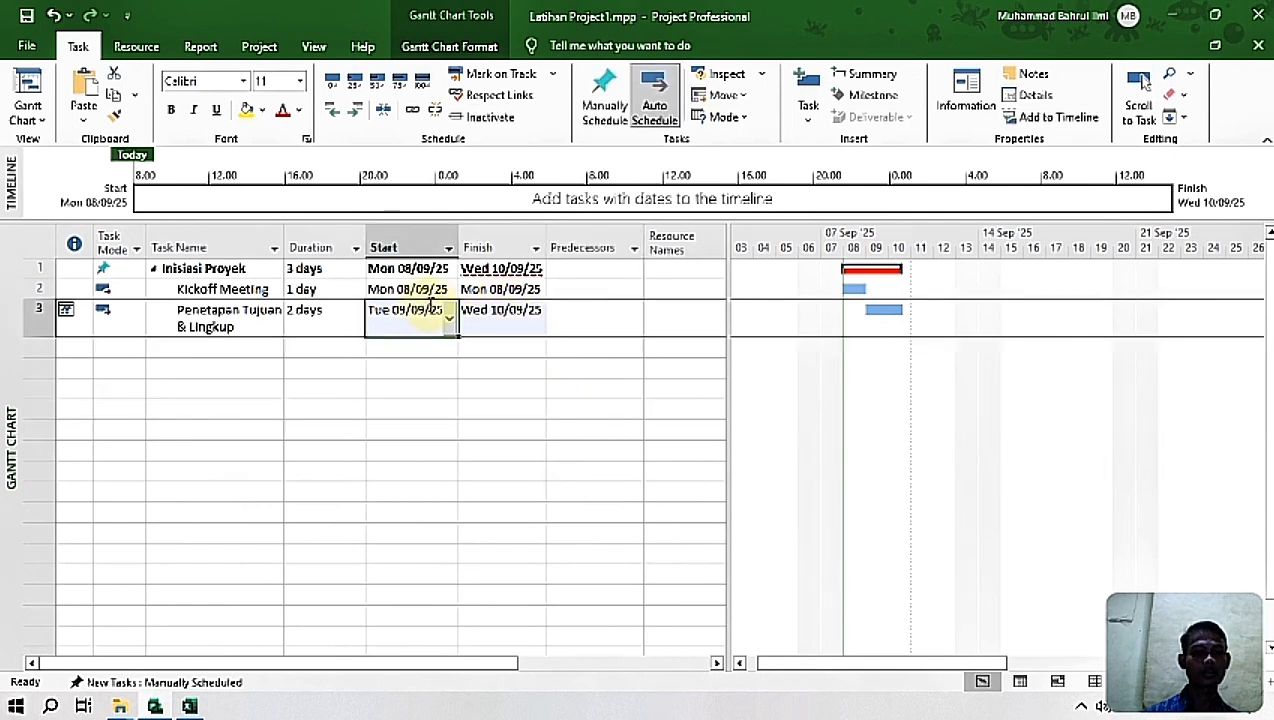
click(560, 317)
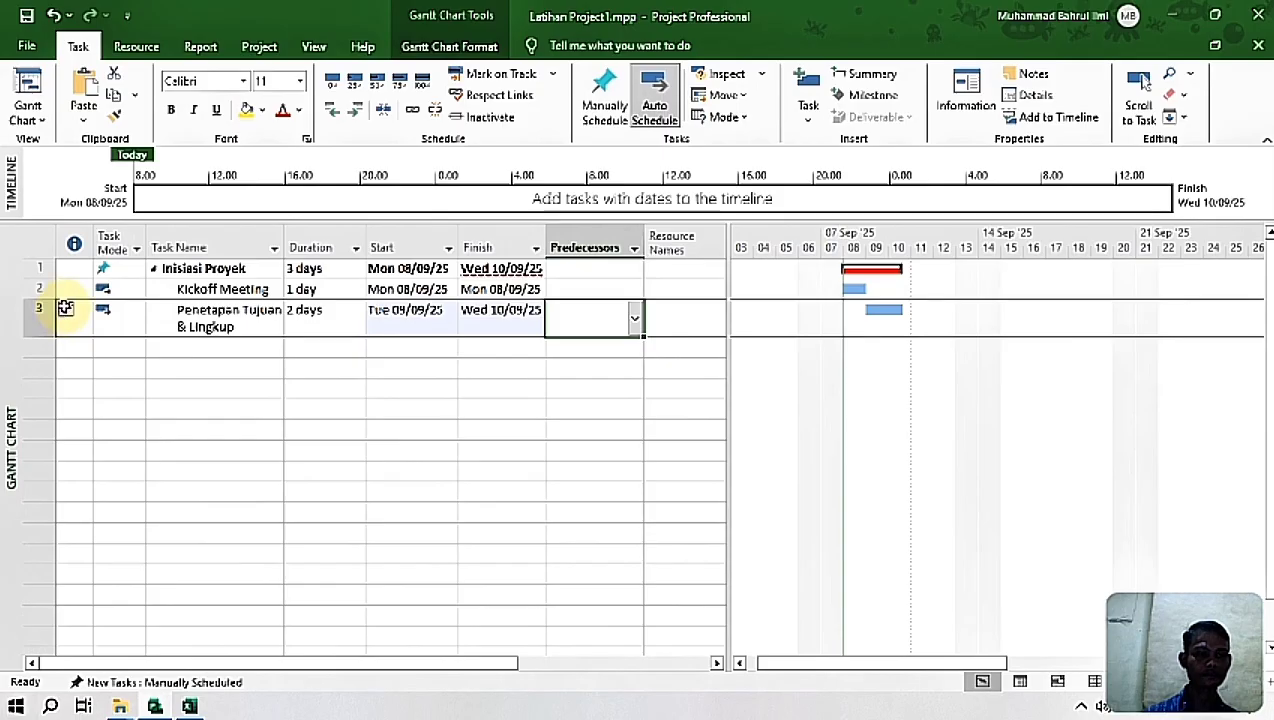
click(65, 290)
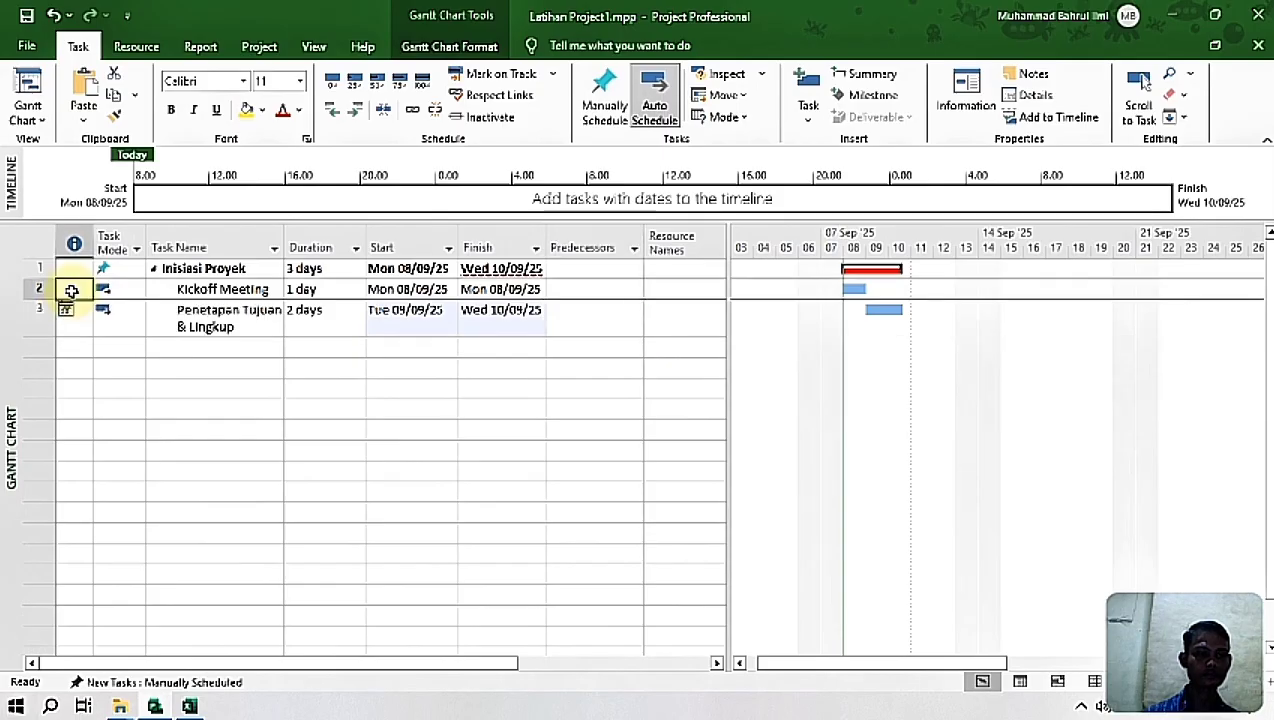
click(410, 310)
click(450, 313)
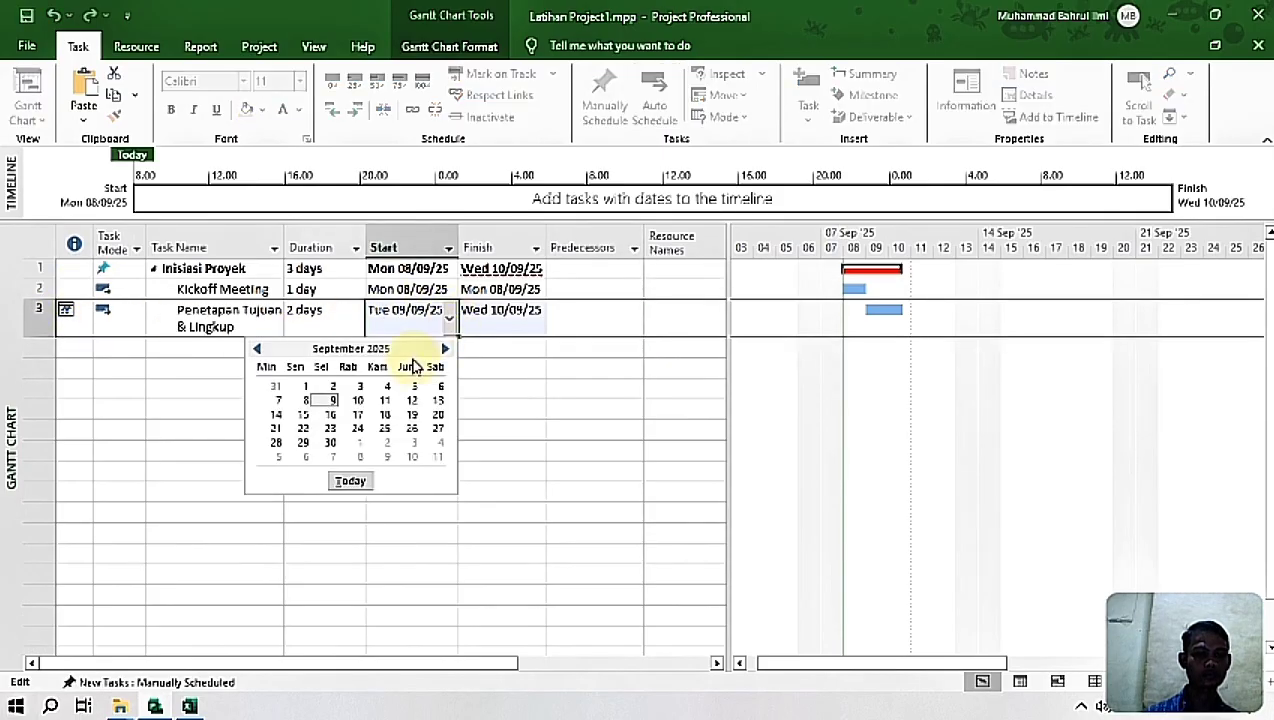
click(346, 483)
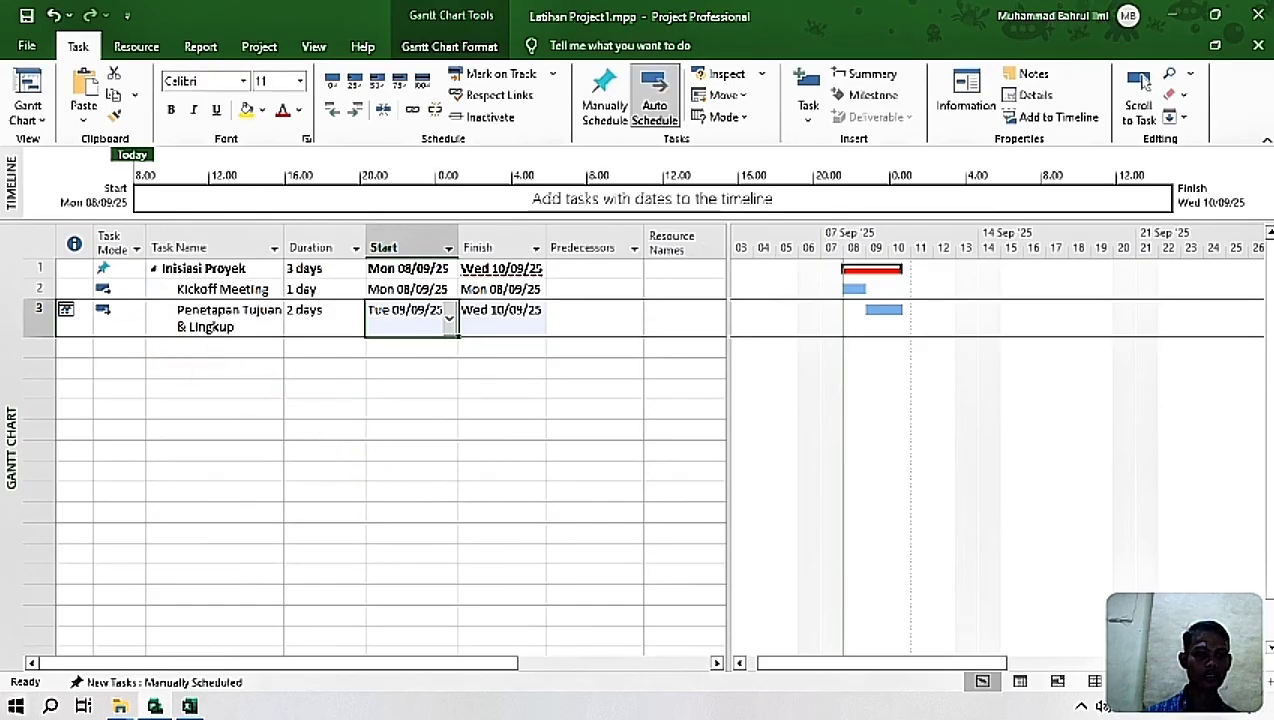
click(336, 390)
Step: Switch Kickoff Meeting and Penetapan Tujuan & Lingkup to manual scheduling and back to auto scheduling
drag(222, 291, 210, 318)
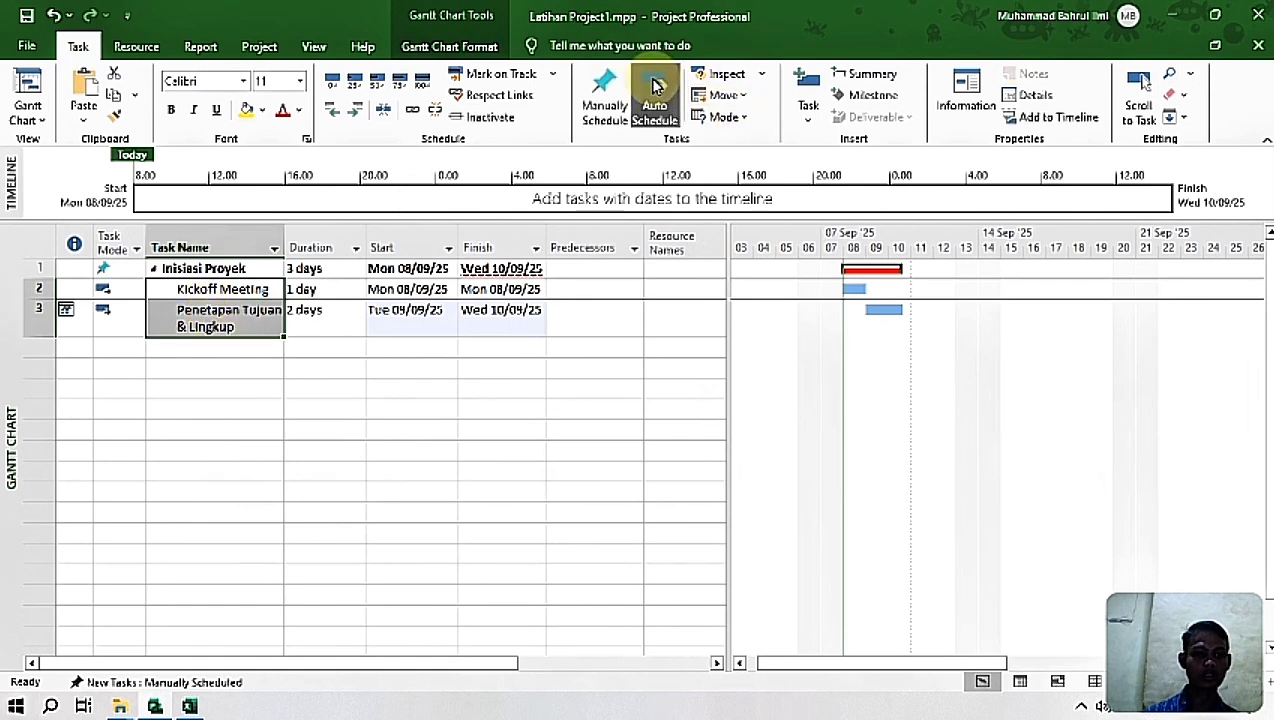
click(602, 95)
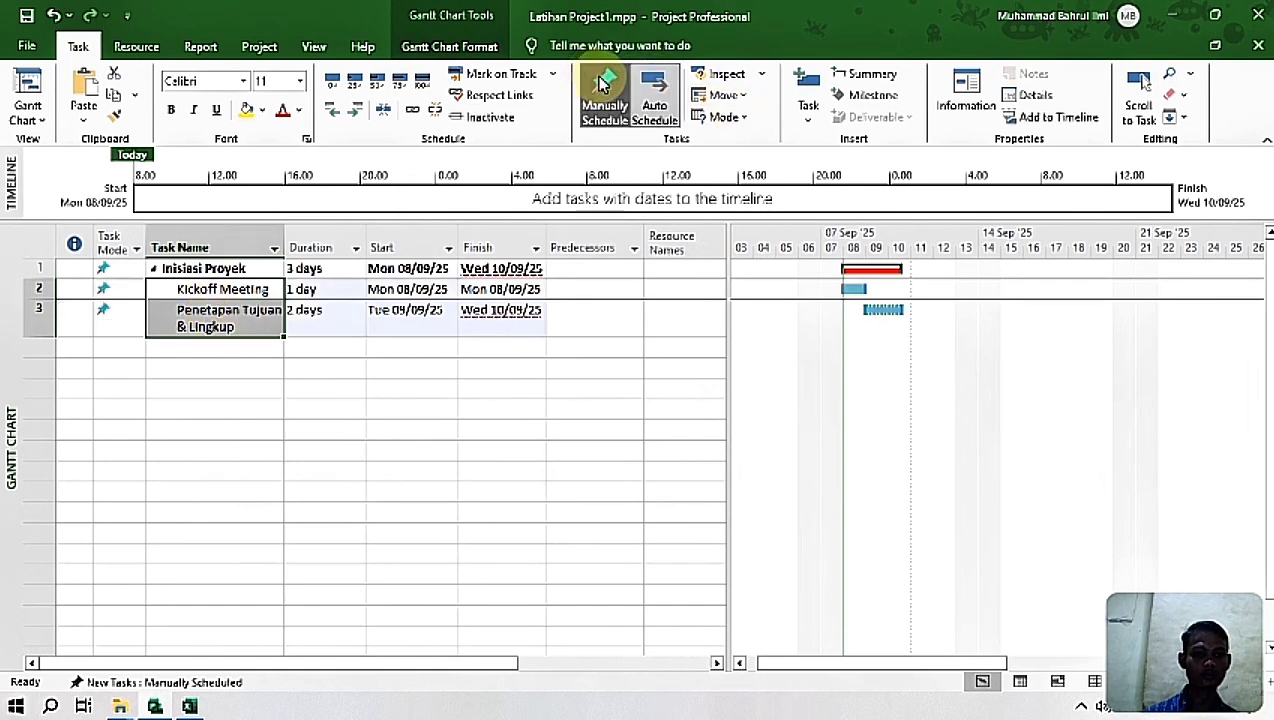
click(665, 102)
click(522, 366)
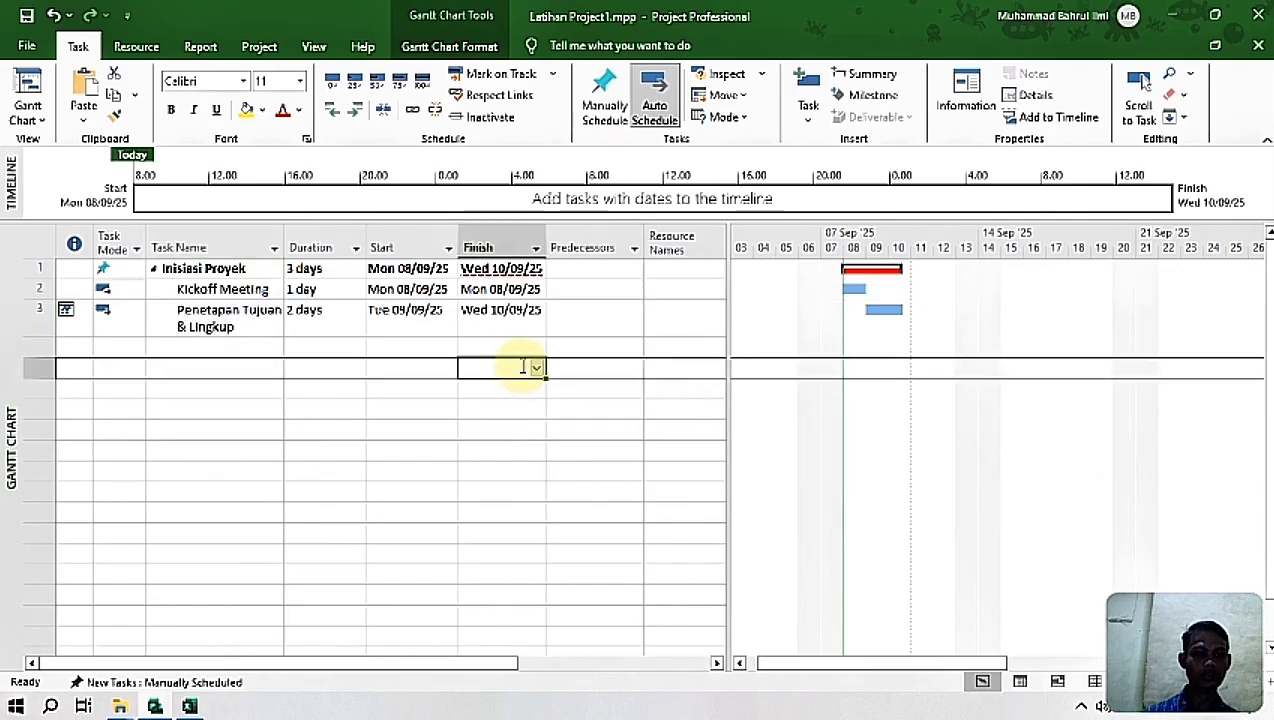
Step: Enter 2 as the predecessor of the date-constrained Penetapan Tujuan & Lingkup task
click(567, 318)
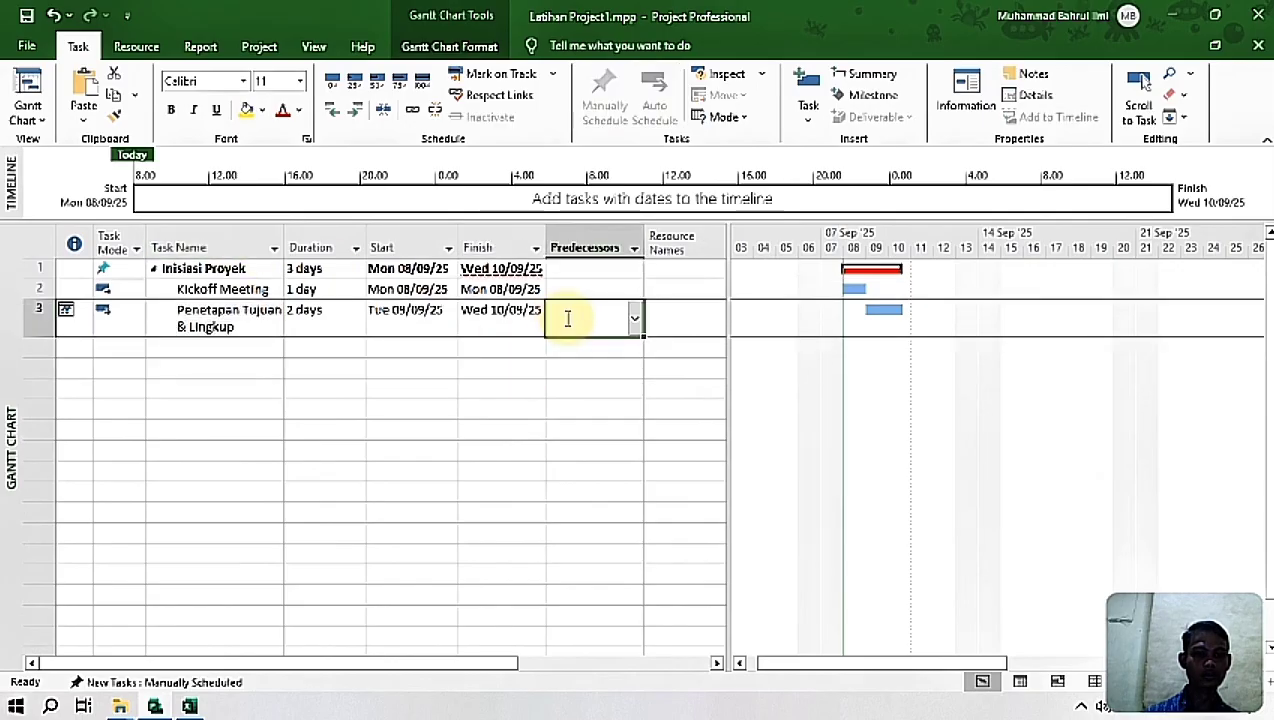
text(2)
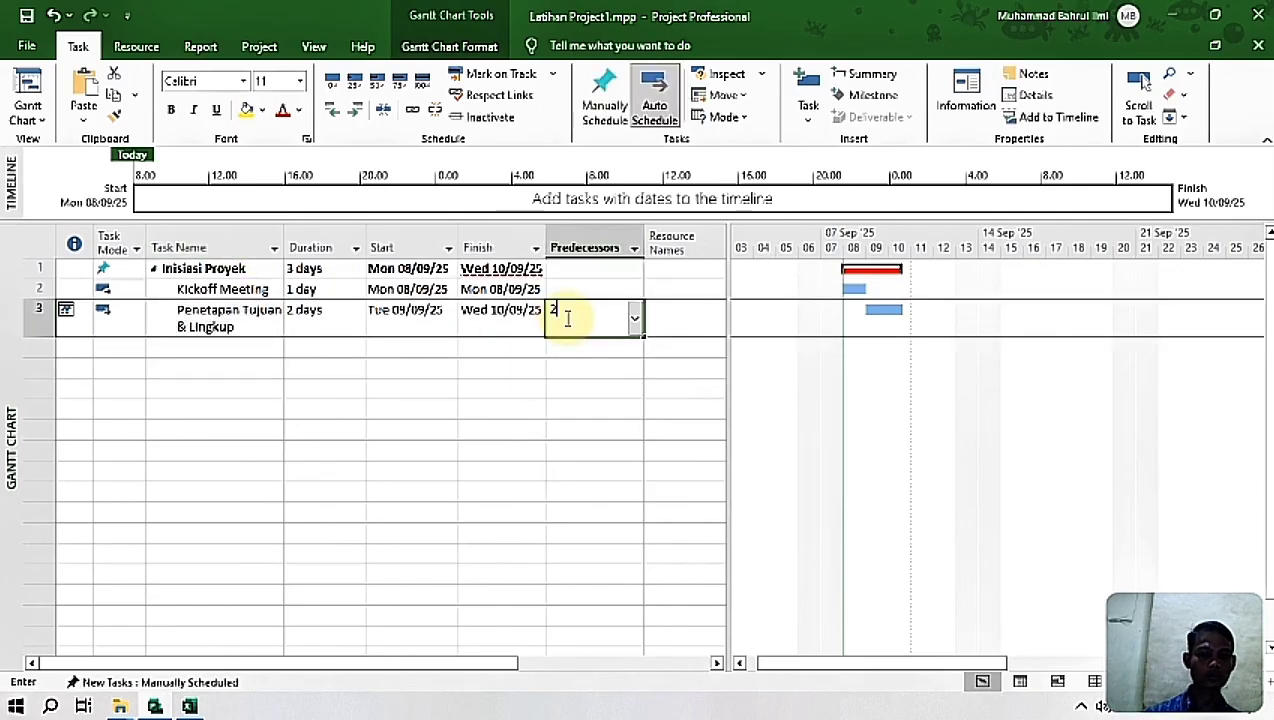
key(Return)
click(574, 321)
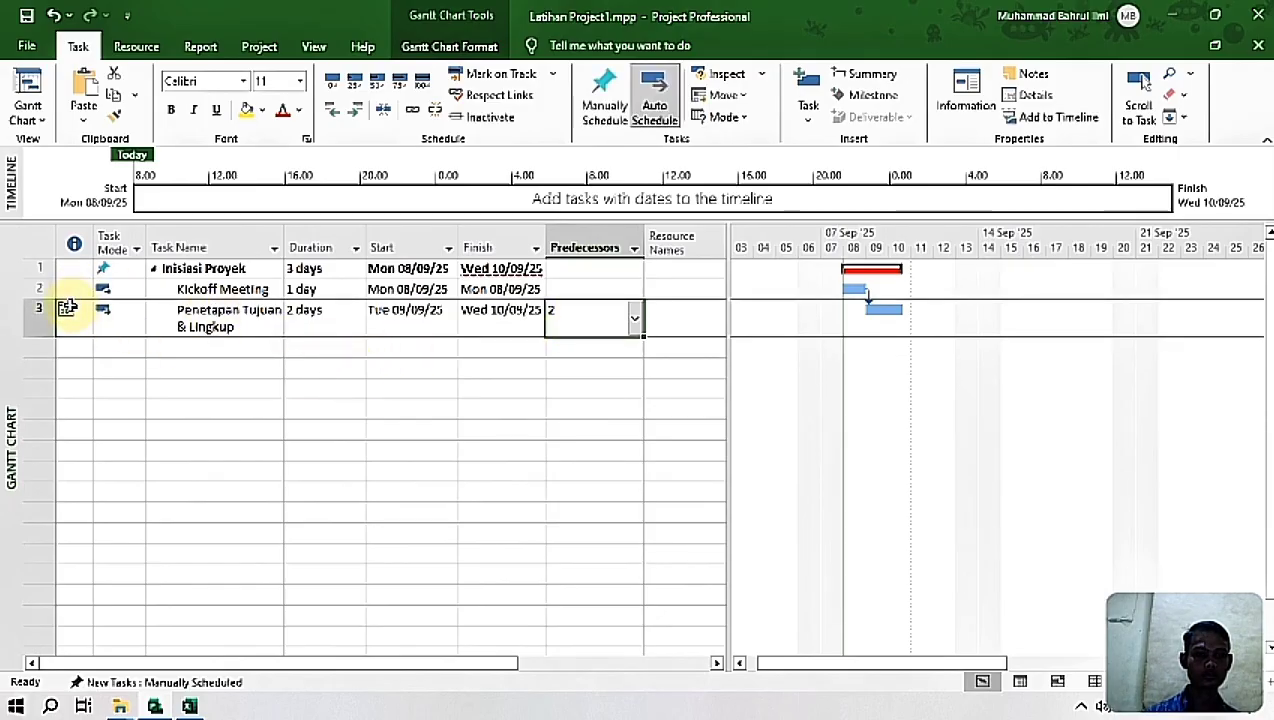
Step: Delete the date-constrained Penetapan Tujuan & Lingkup task from the table
click(66, 309)
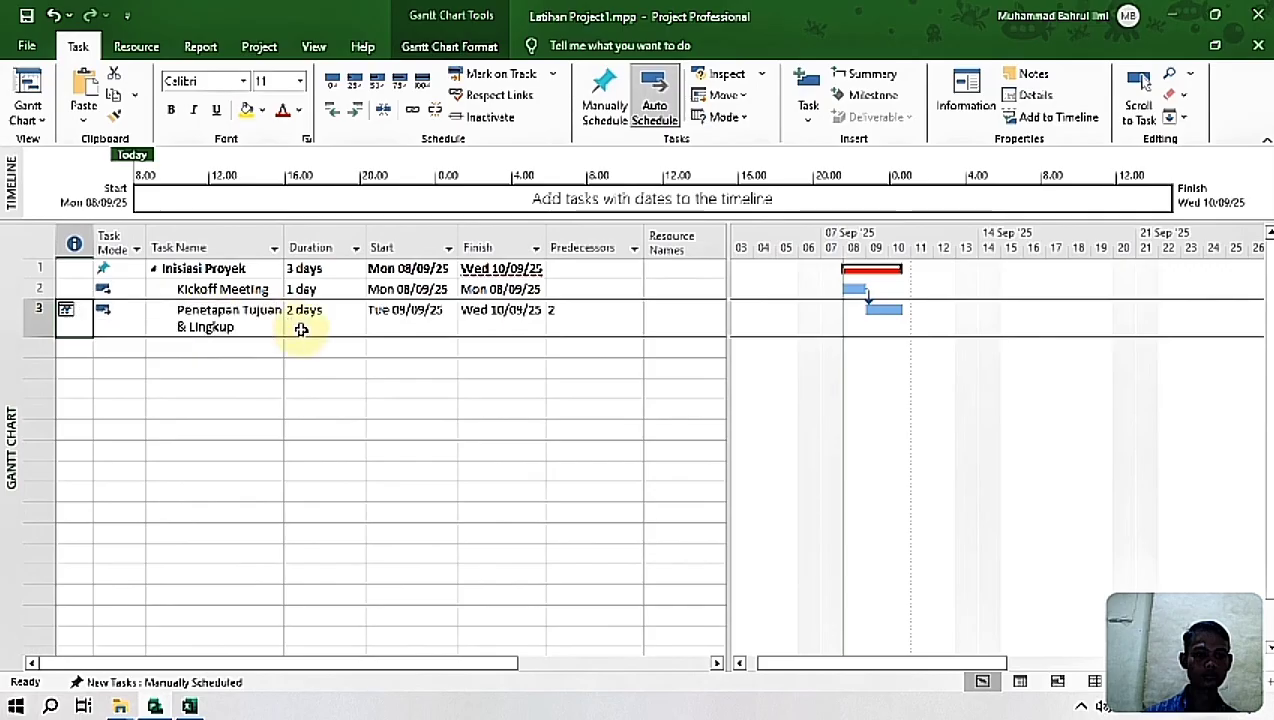
click(30, 314)
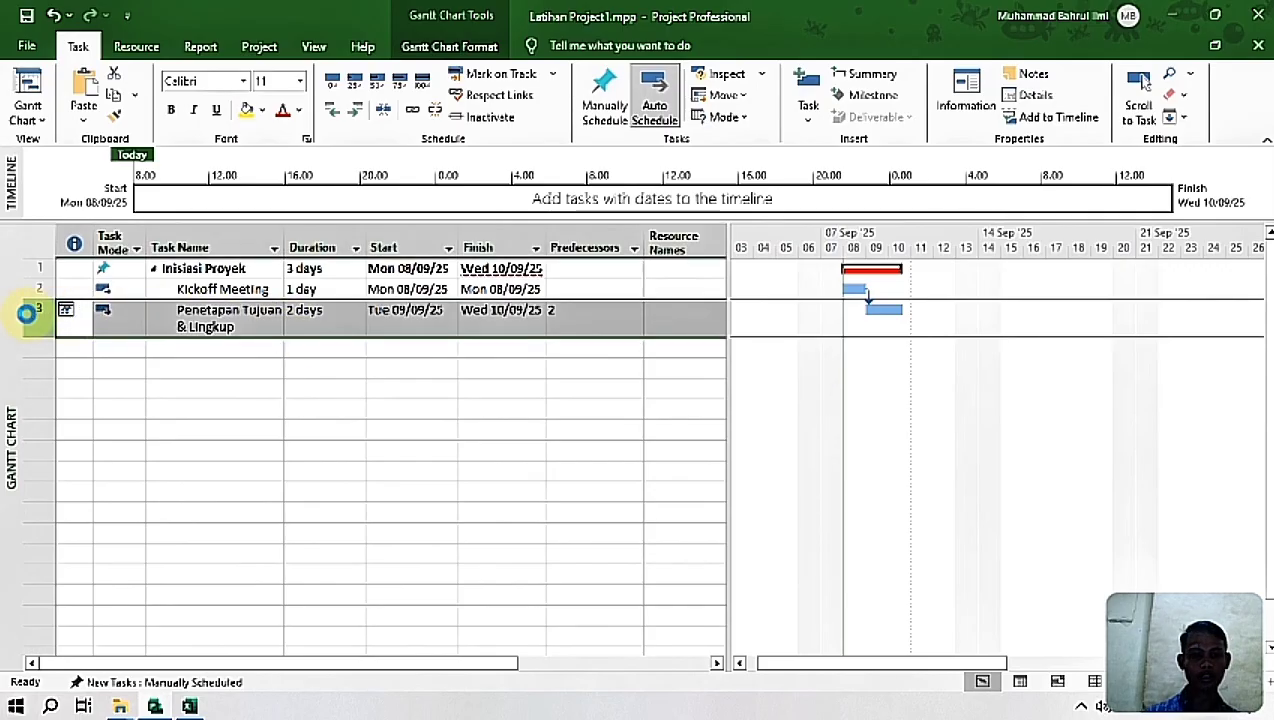
key(Delete)
Step: Copy the Penetapan Tujuan & Lingkup name and 2 days duration from the Excel sheet into the empty row below Kickoff Meeting
click(206, 309)
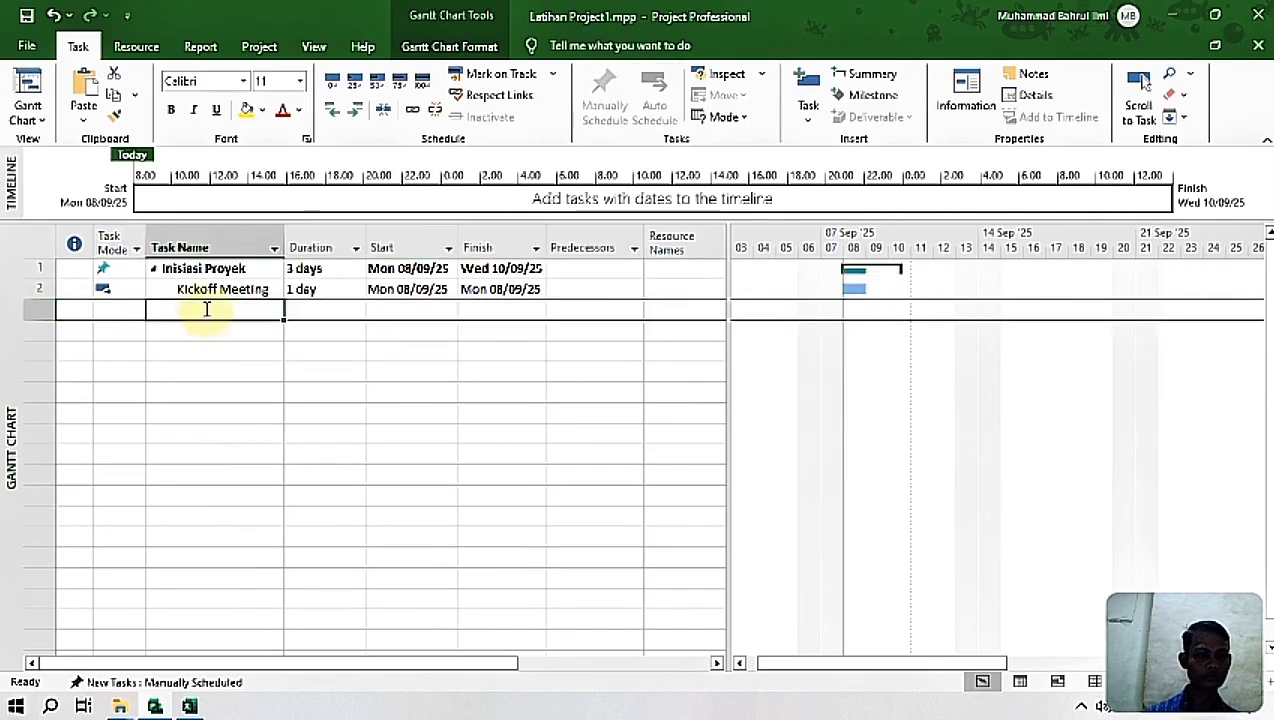
click(188, 706)
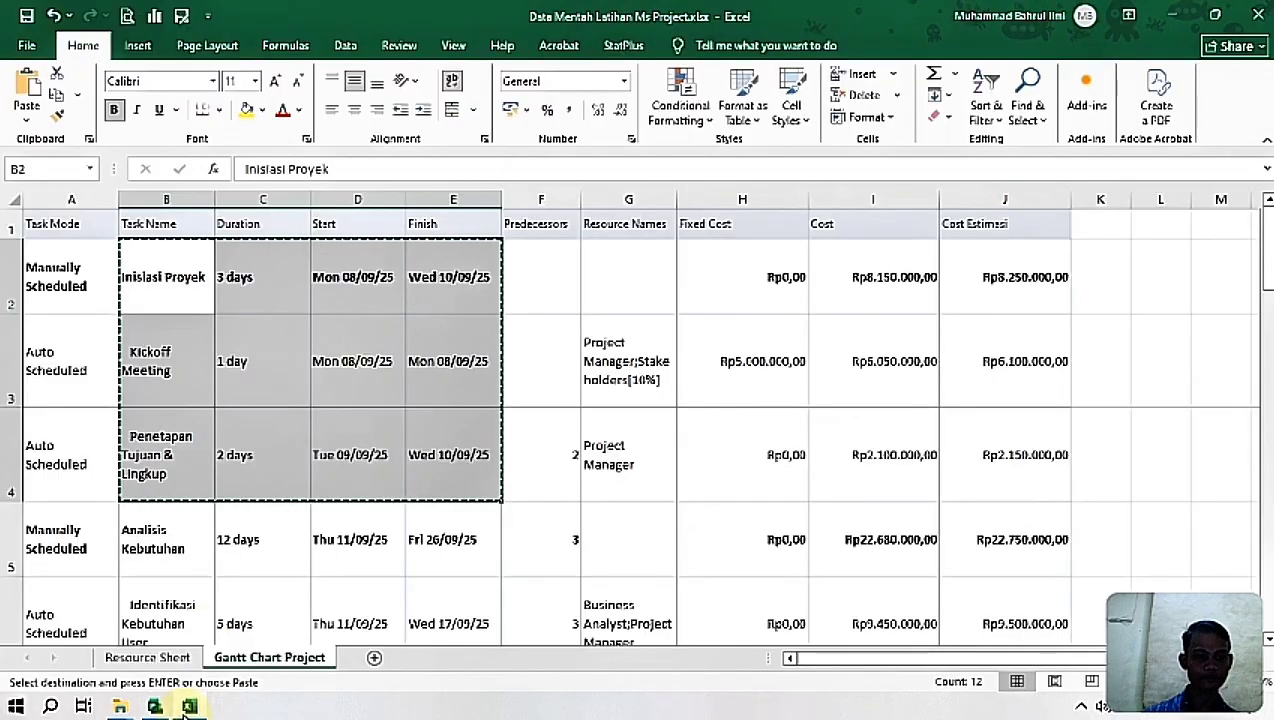
click(154, 364)
click(175, 458)
drag(175, 458, 287, 447)
key(ctrl+c)
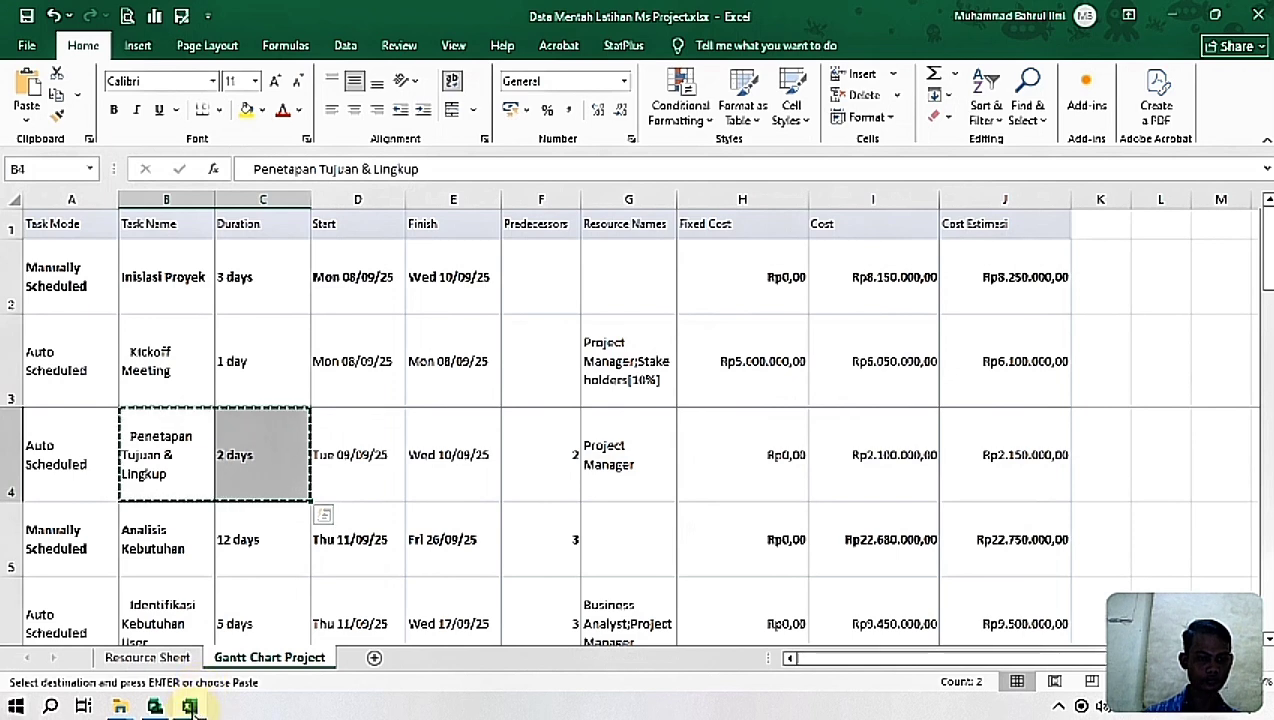
click(190, 705)
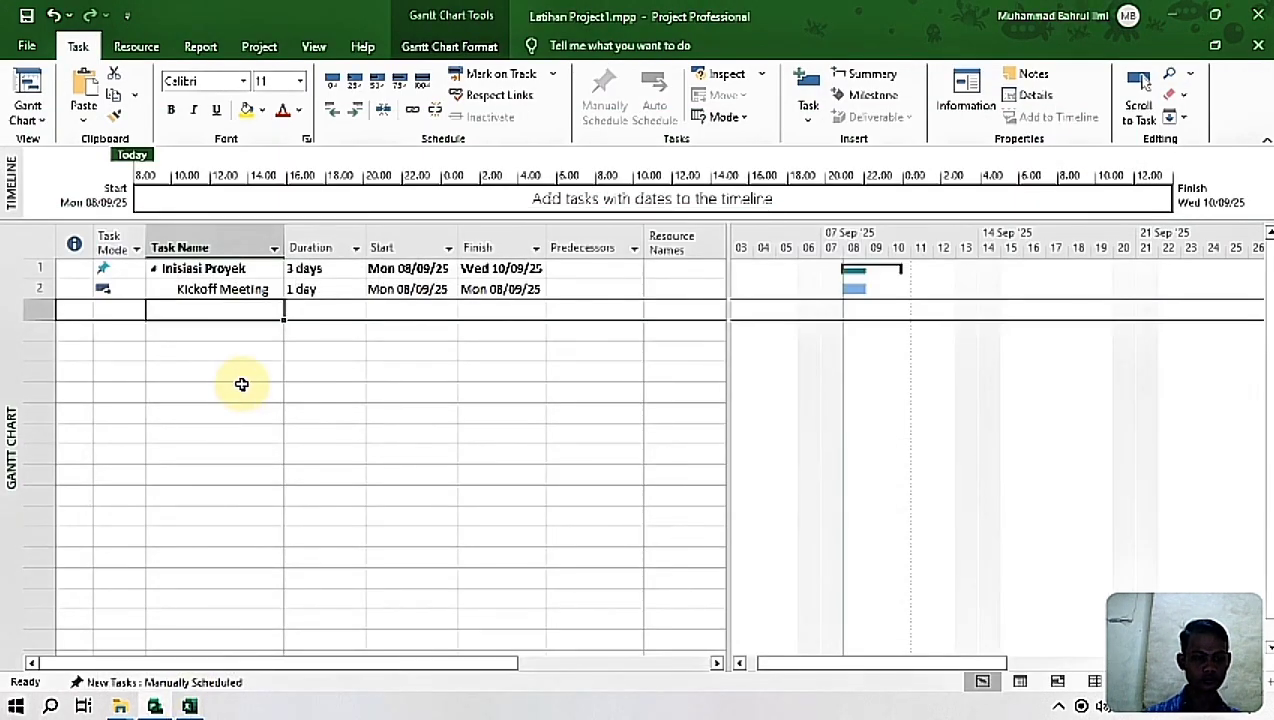
key(ctrl+v)
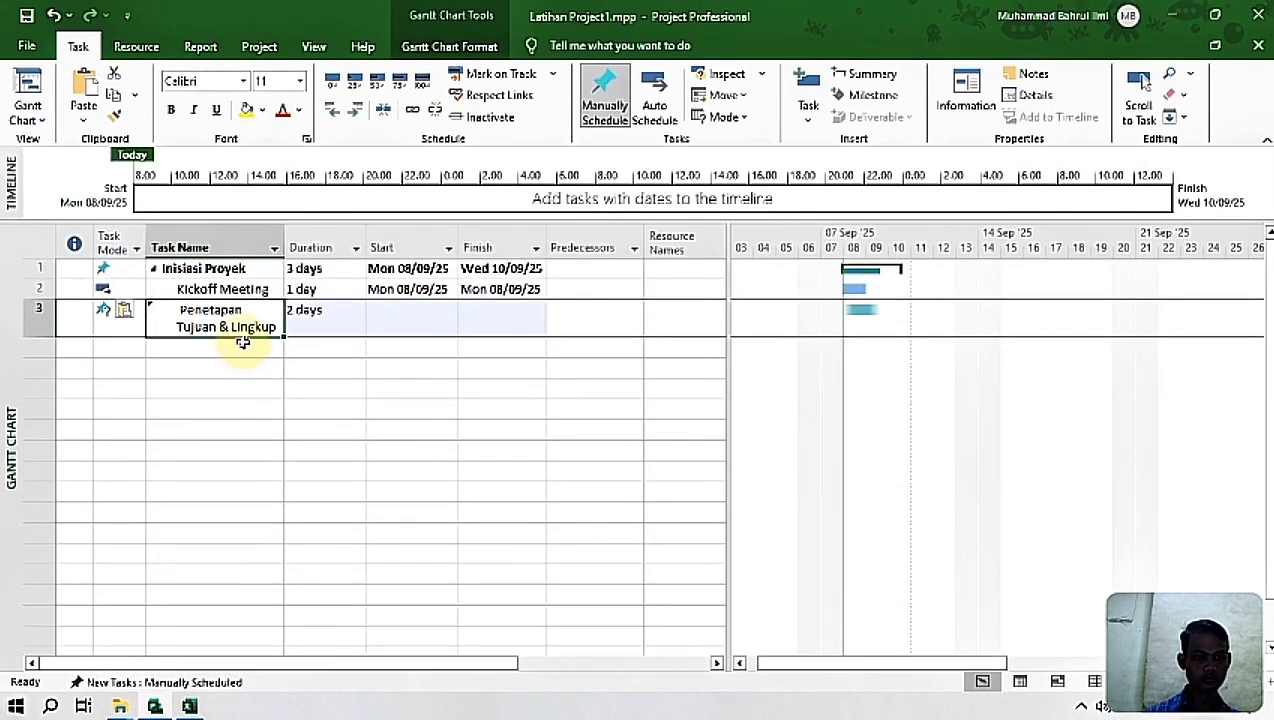
Step: Remove the leading space from the pasted Penetapan Tujuan & Lingkup task name
click(180, 311)
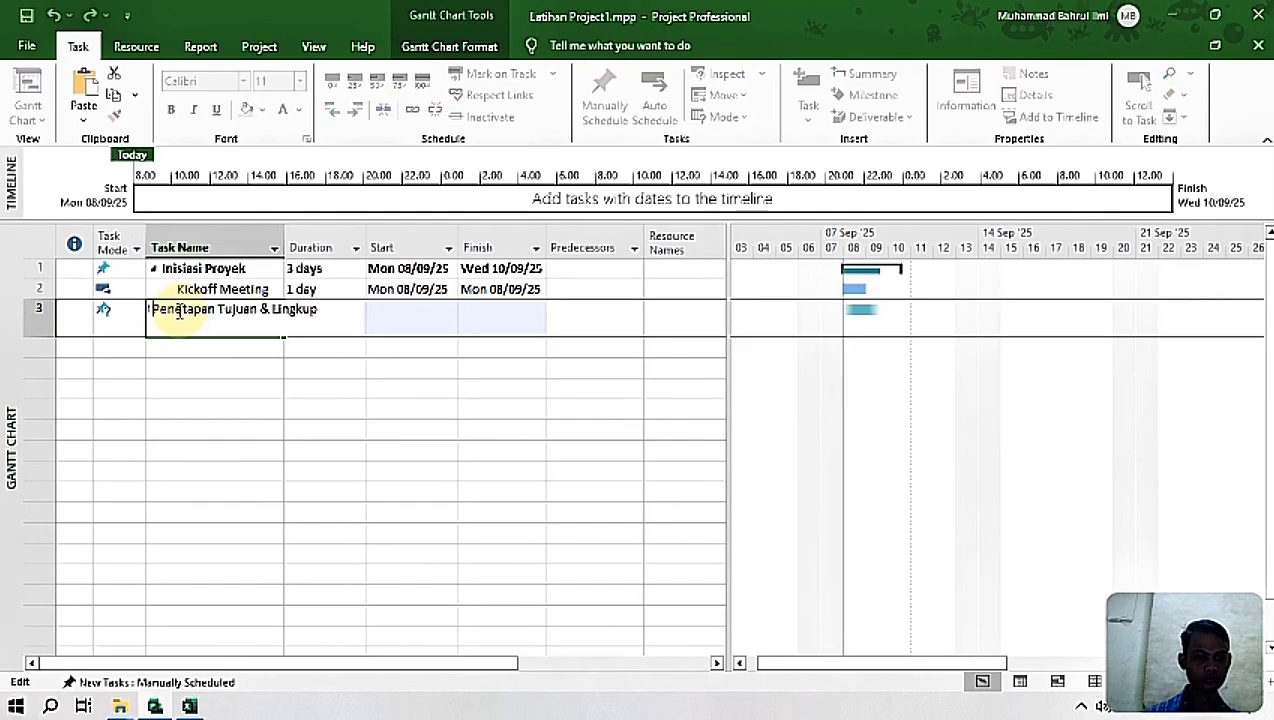
key(Delete)
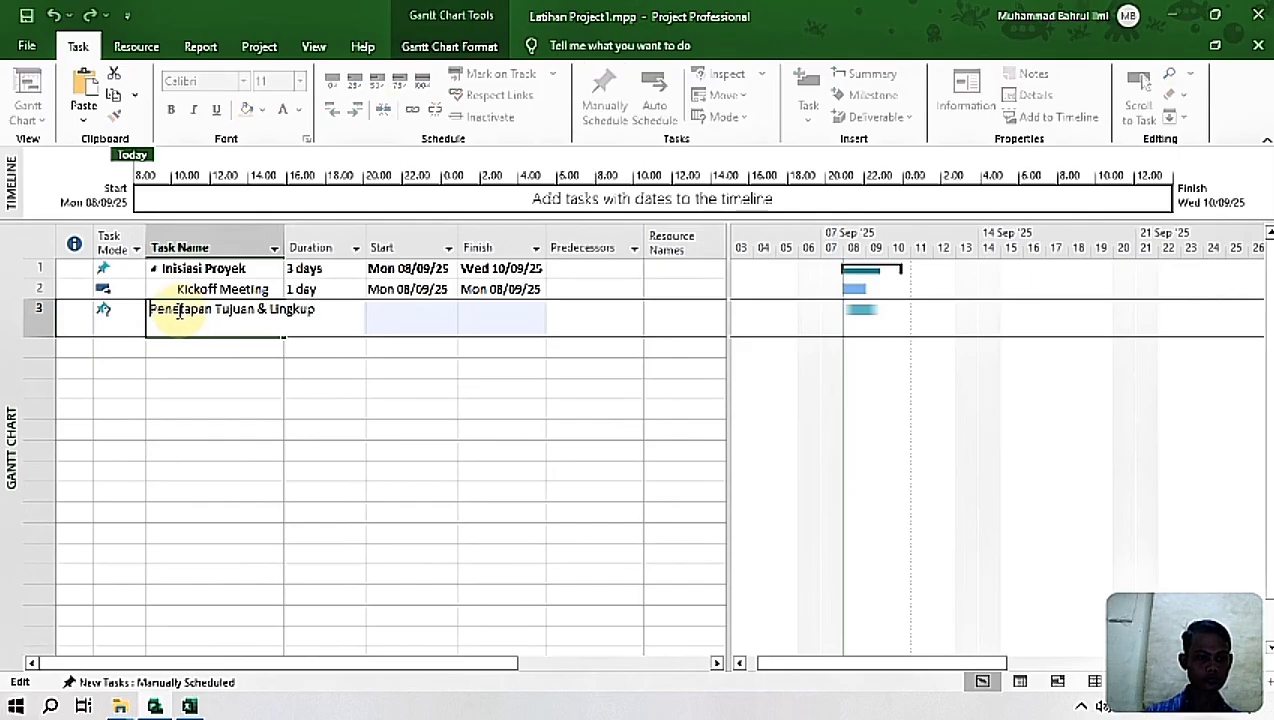
click(433, 447)
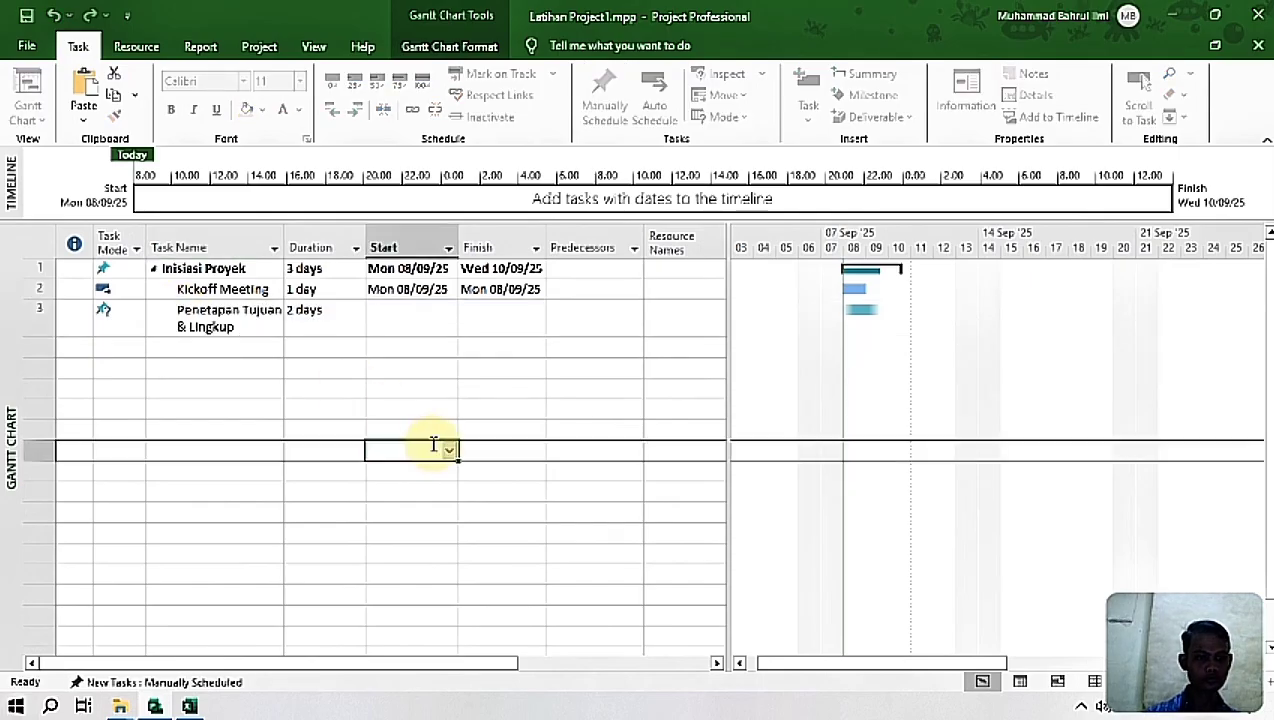
Step: Set the Penetapan Tujuan & Lingkup task to Auto Schedule
click(427, 319)
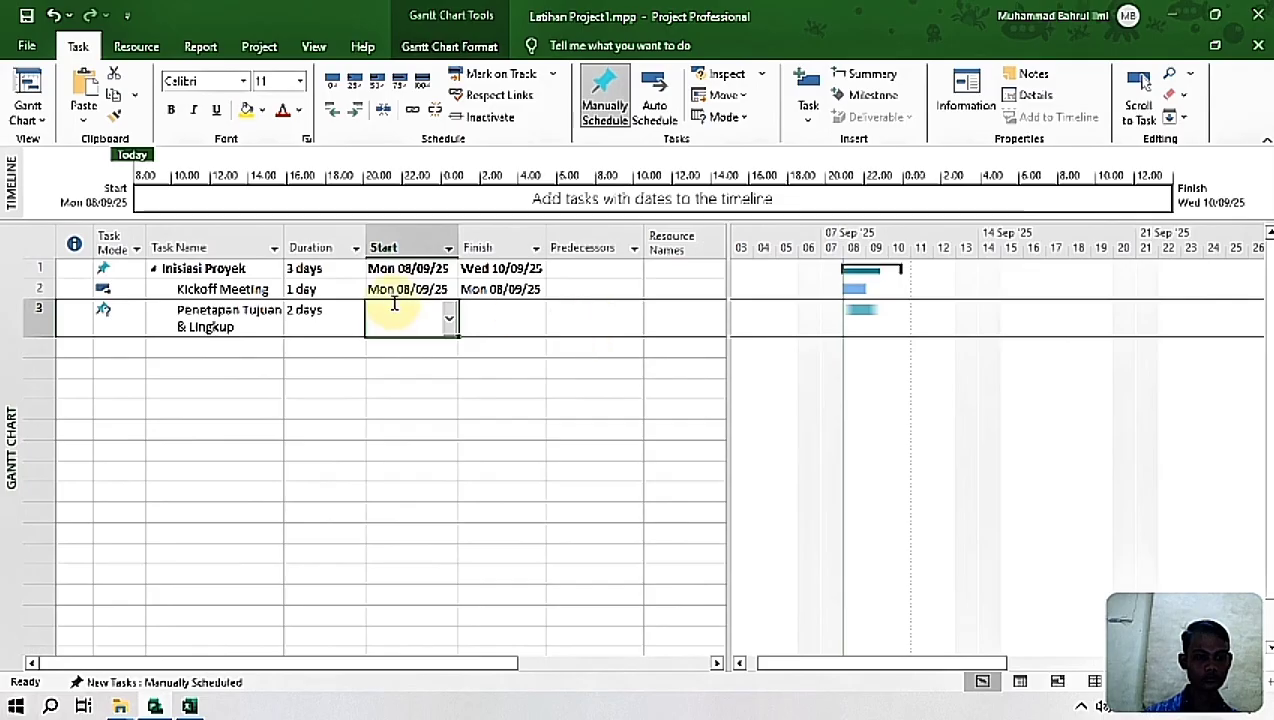
click(250, 315)
click(660, 112)
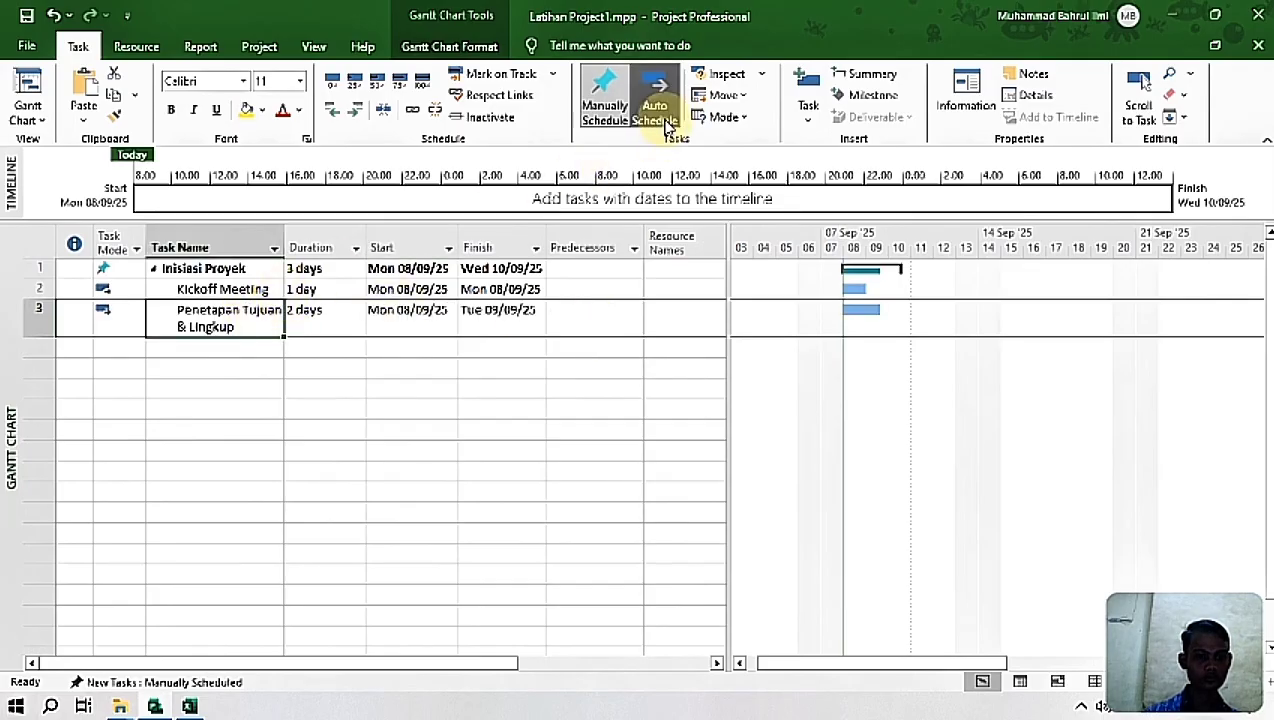
Step: Set the predecessor of Penetapan Tujuan & Lingkup to 2FS, linking it finish-to-start to Kickoff Meeting
click(588, 320)
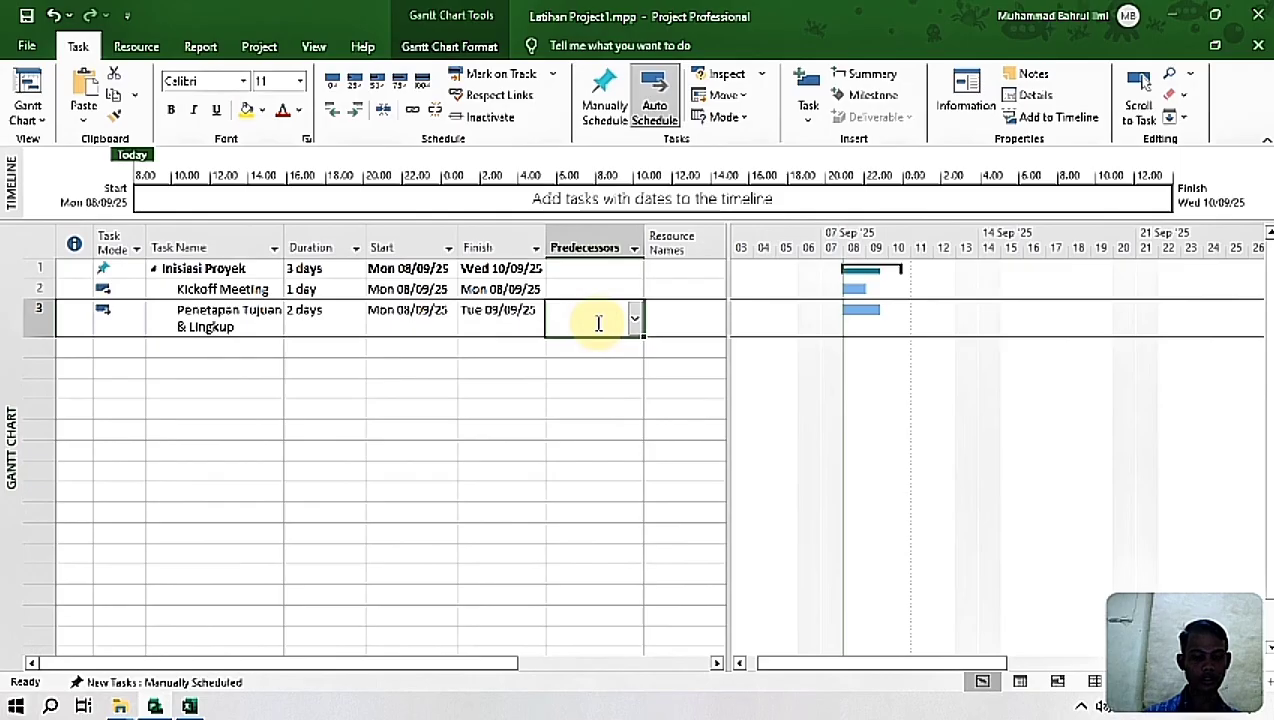
text(2)
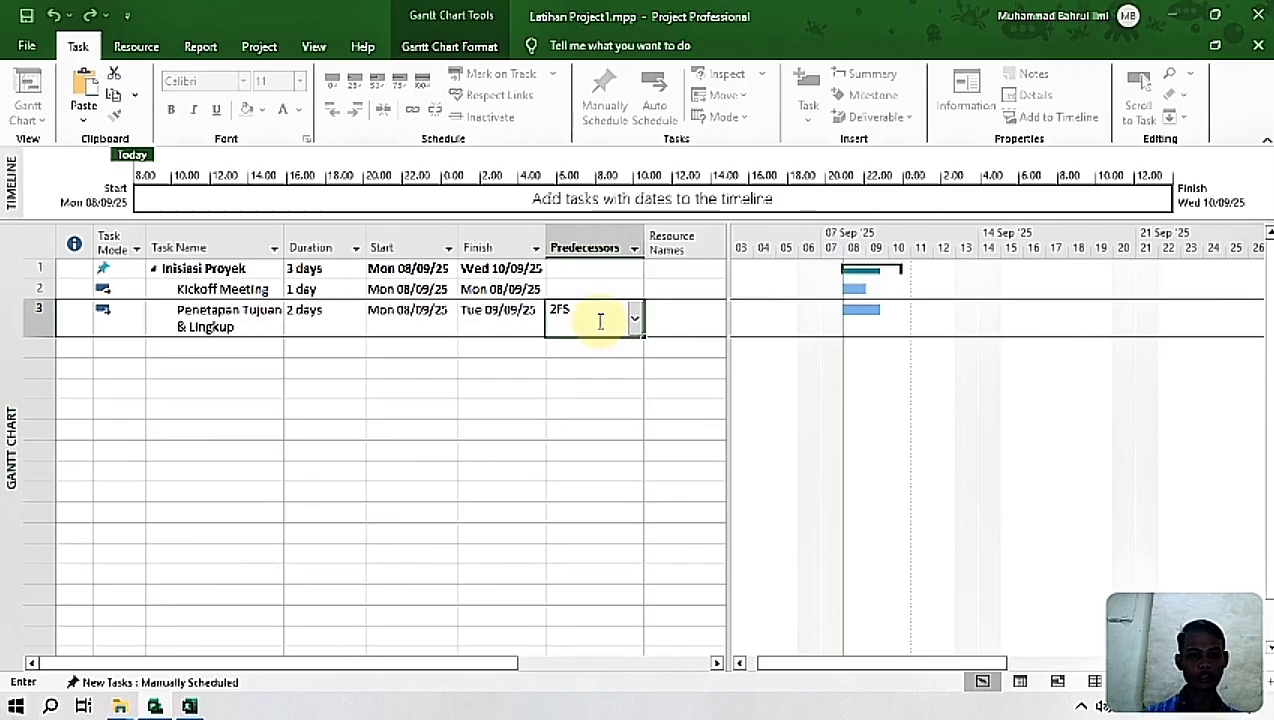
text(FS)
key(Return)
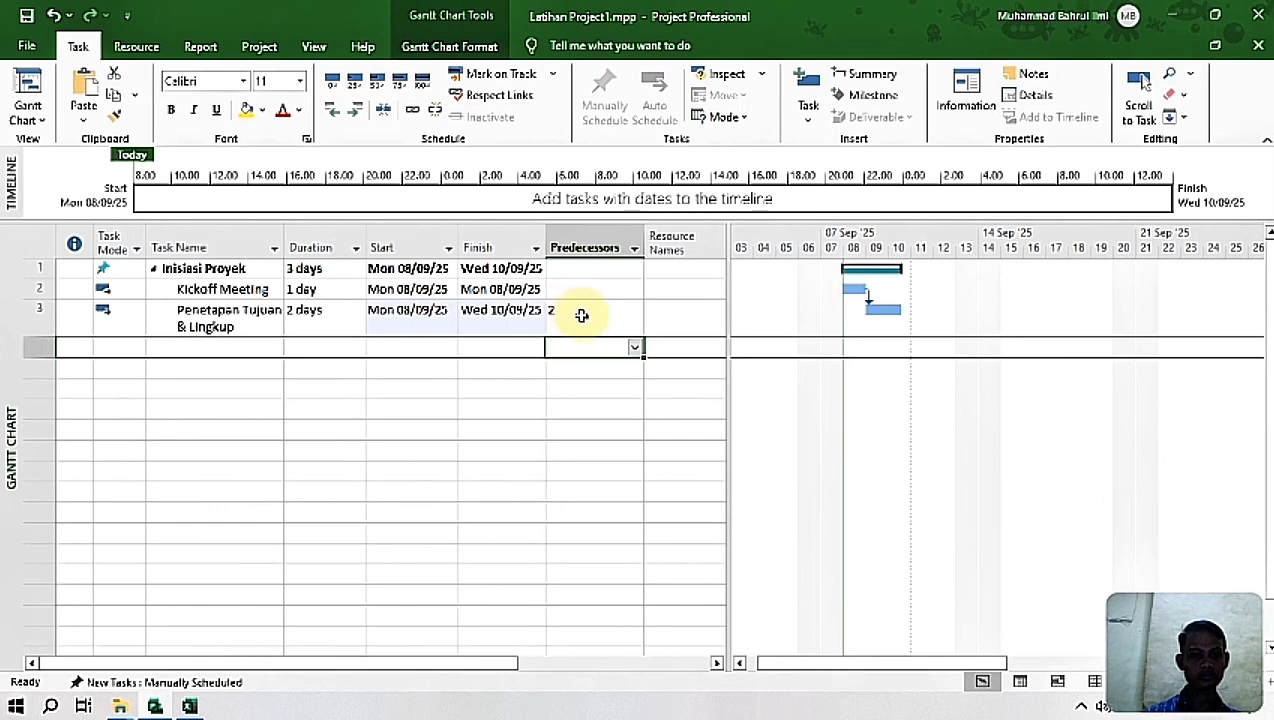
click(581, 315)
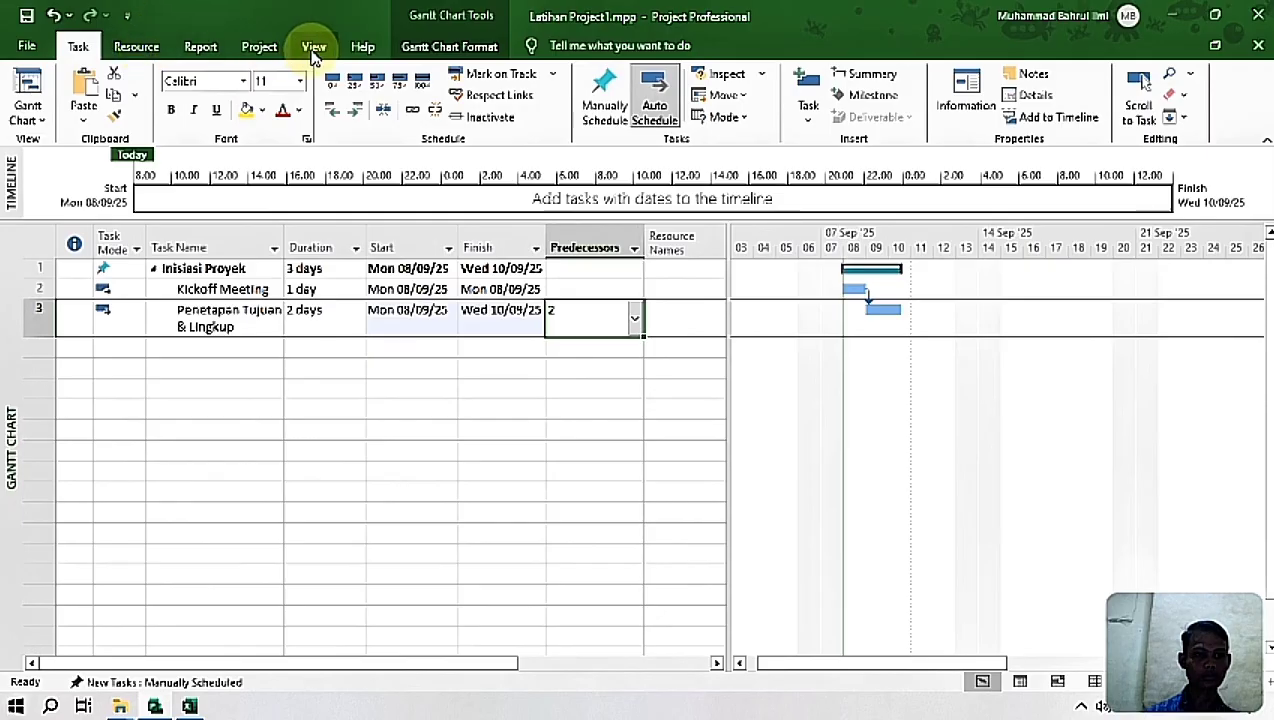
Step: Set the project's start date and current date to Tue 09/09/2025, continuing with the move of task 3 before the project start
click(261, 47)
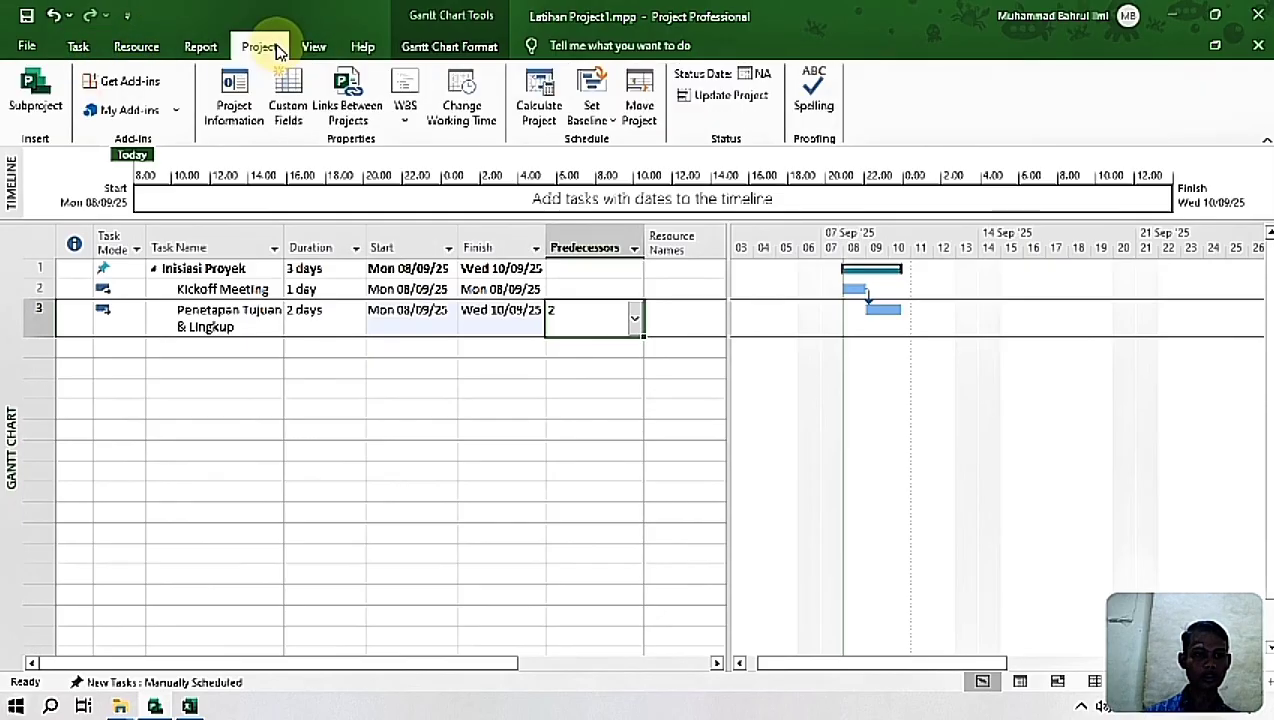
click(233, 100)
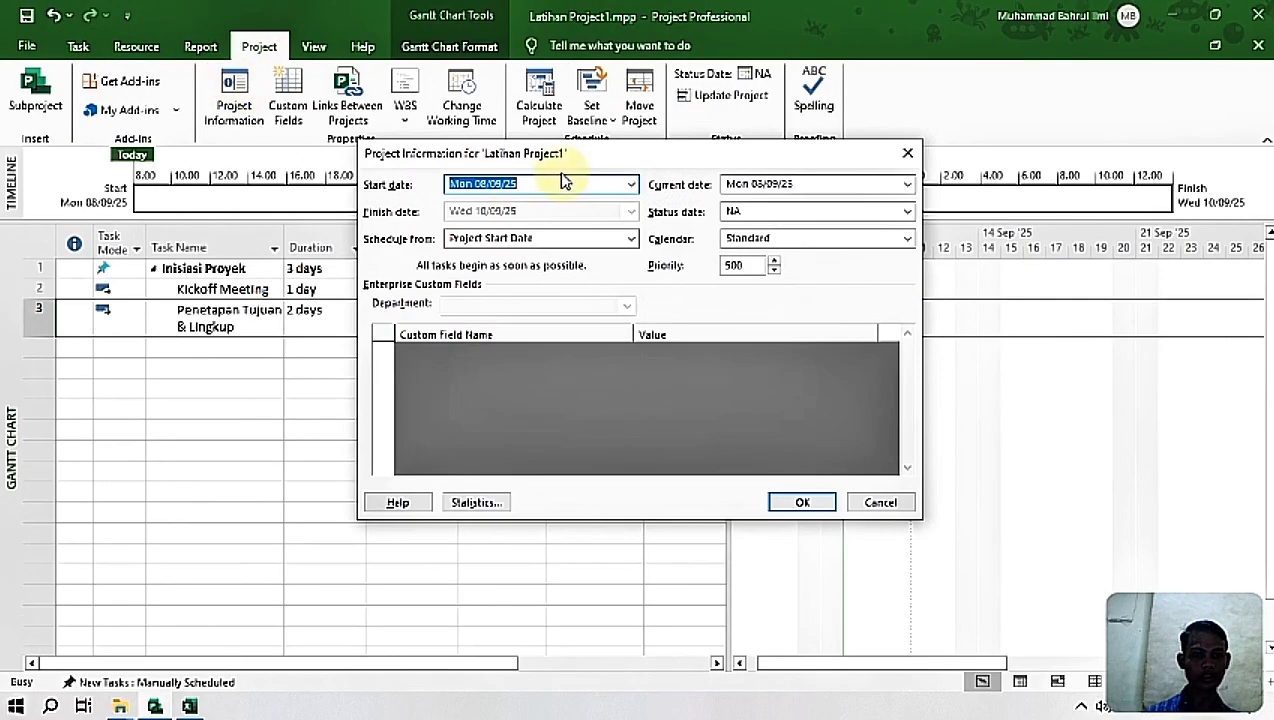
click(631, 184)
click(506, 256)
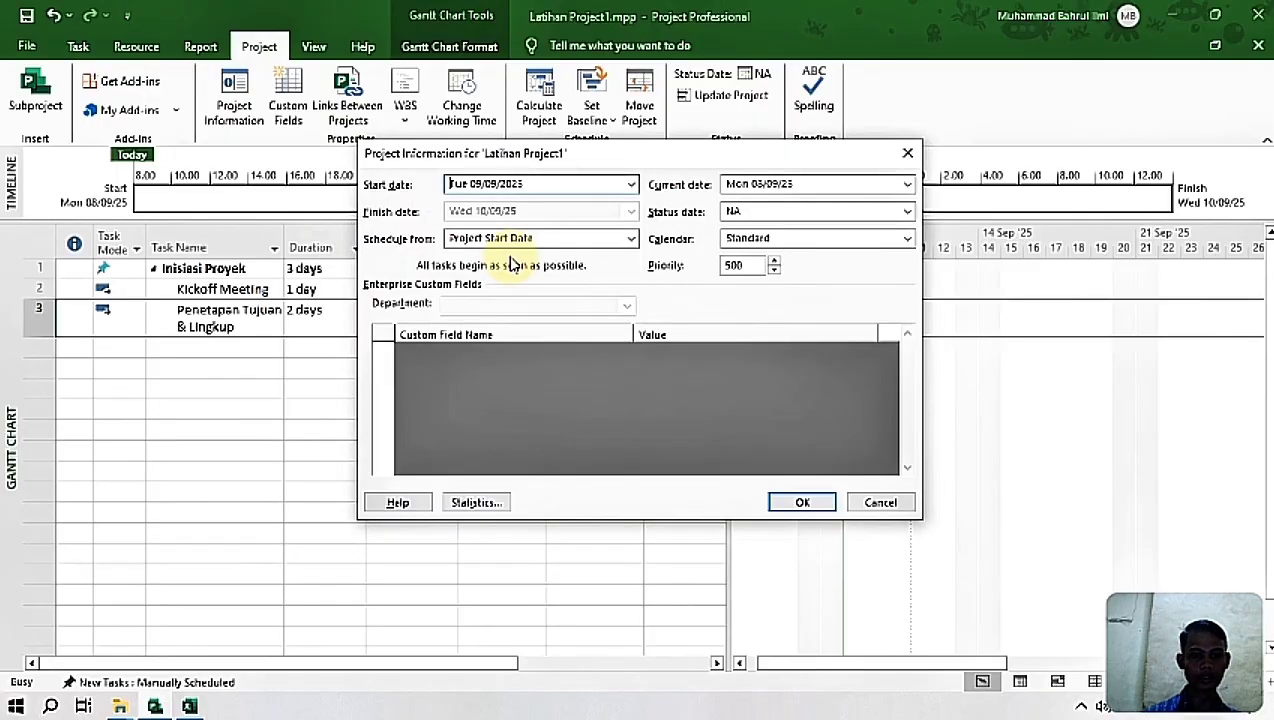
click(907, 184)
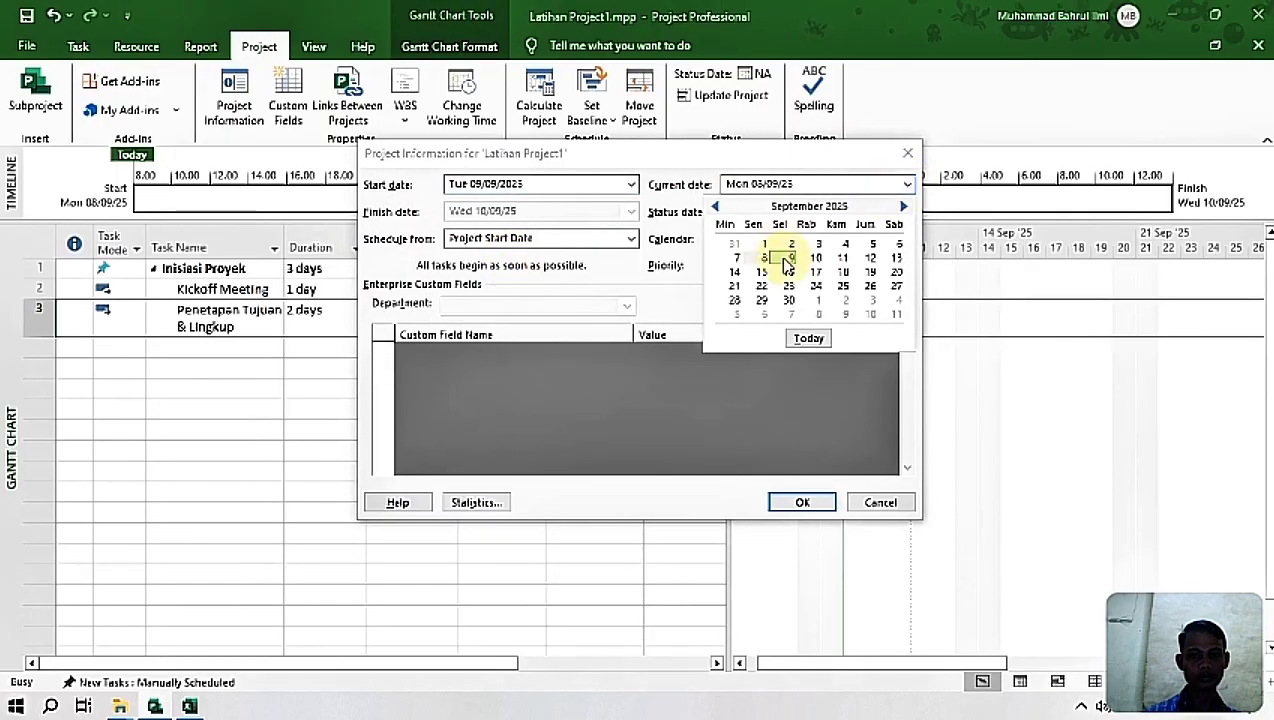
click(789, 258)
click(812, 502)
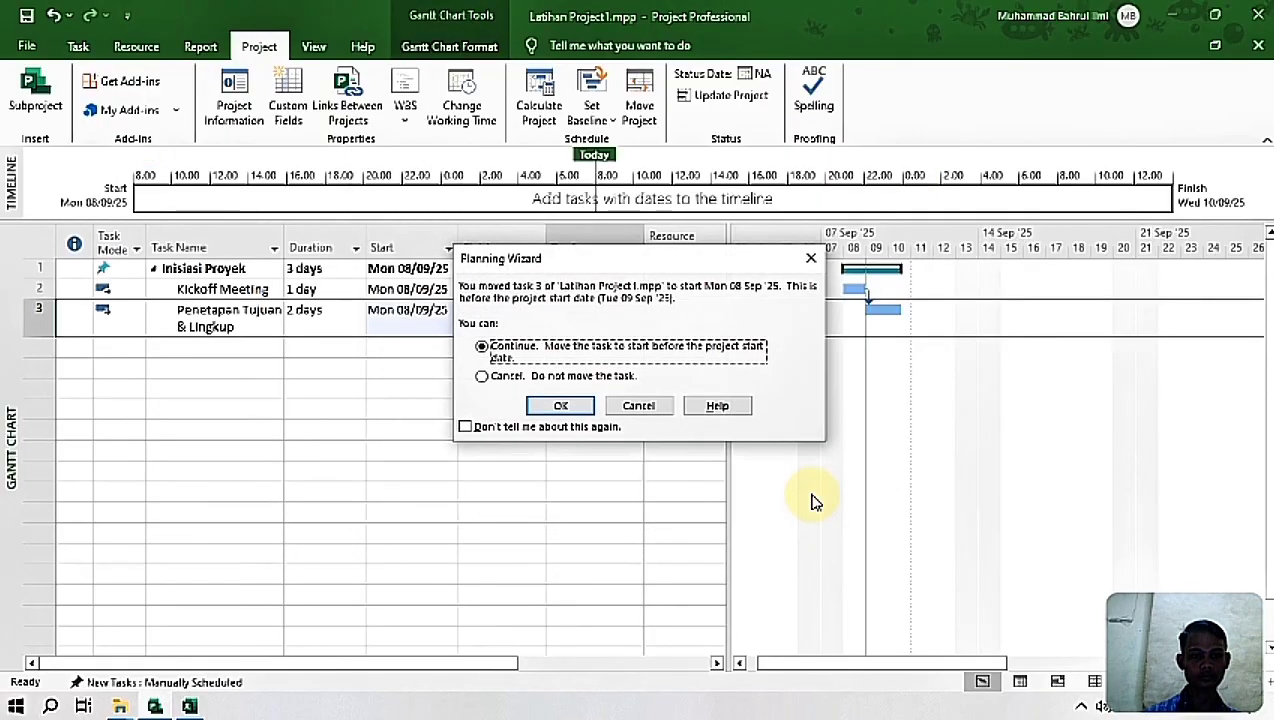
click(586, 410)
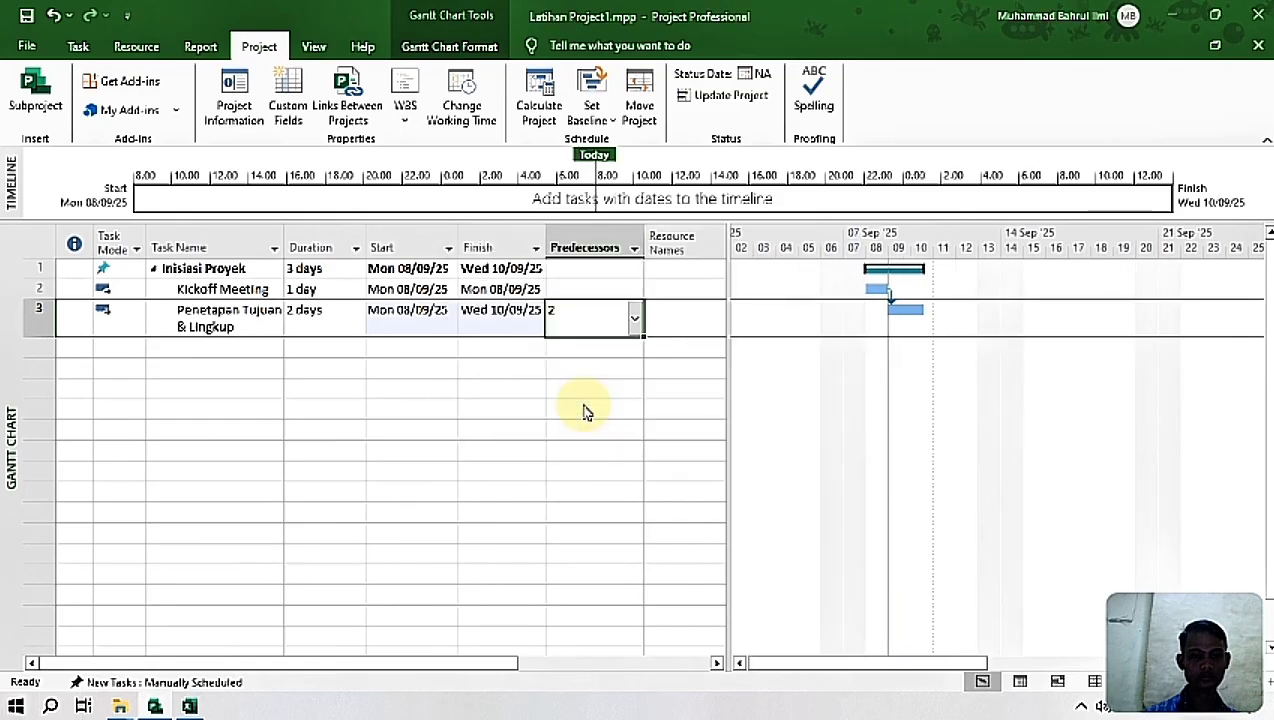
Step: Set the start date of the Inisiasi Proyek summary task to today, Tue 09/09/25
click(405, 268)
click(450, 268)
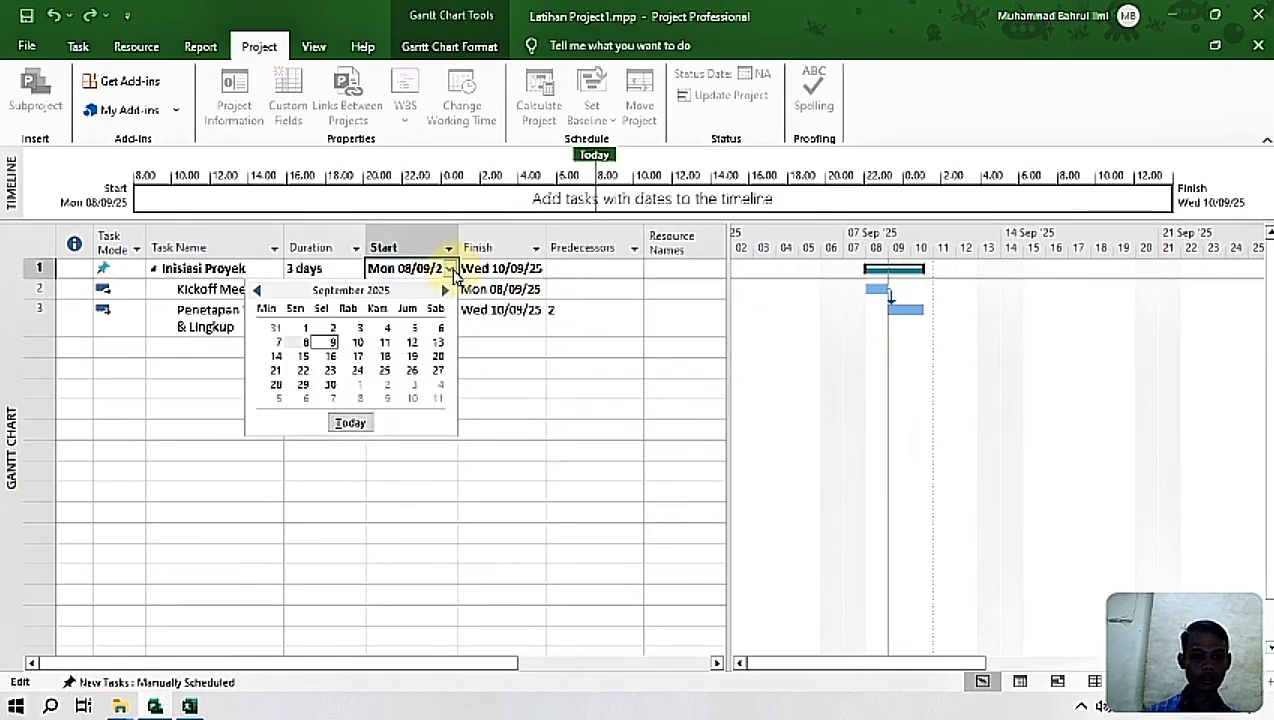
click(348, 422)
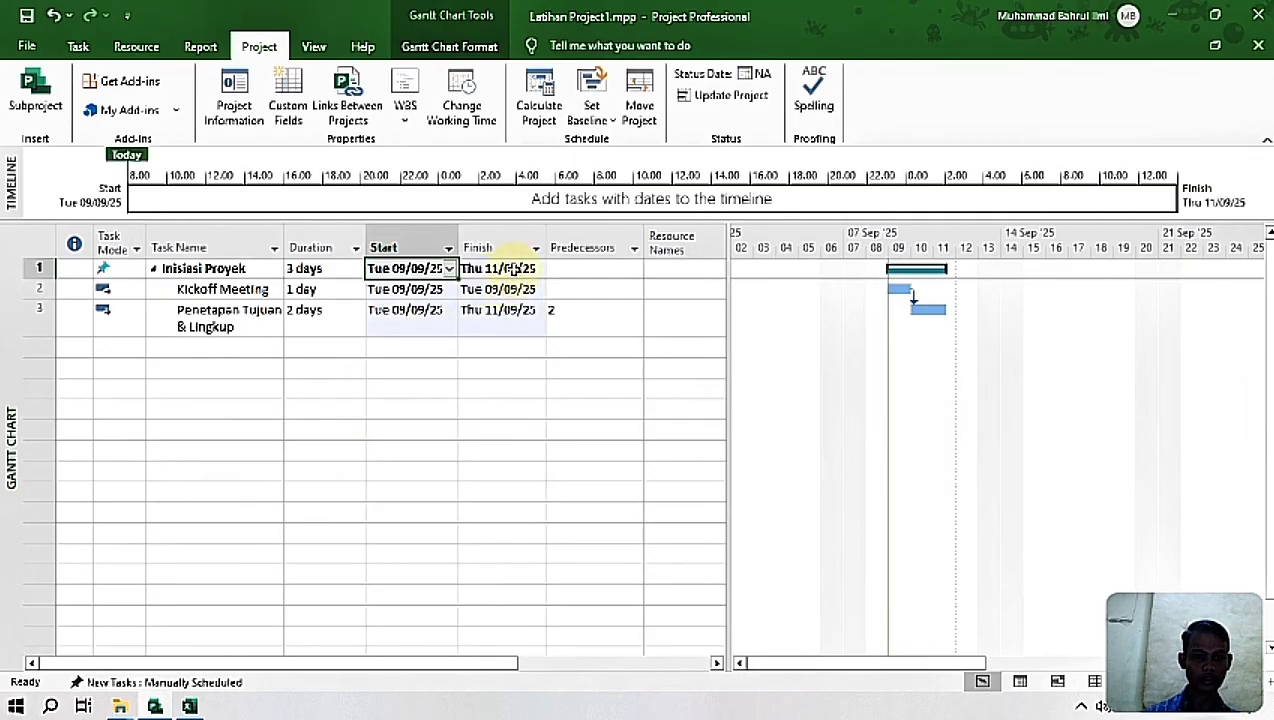
click(536, 272)
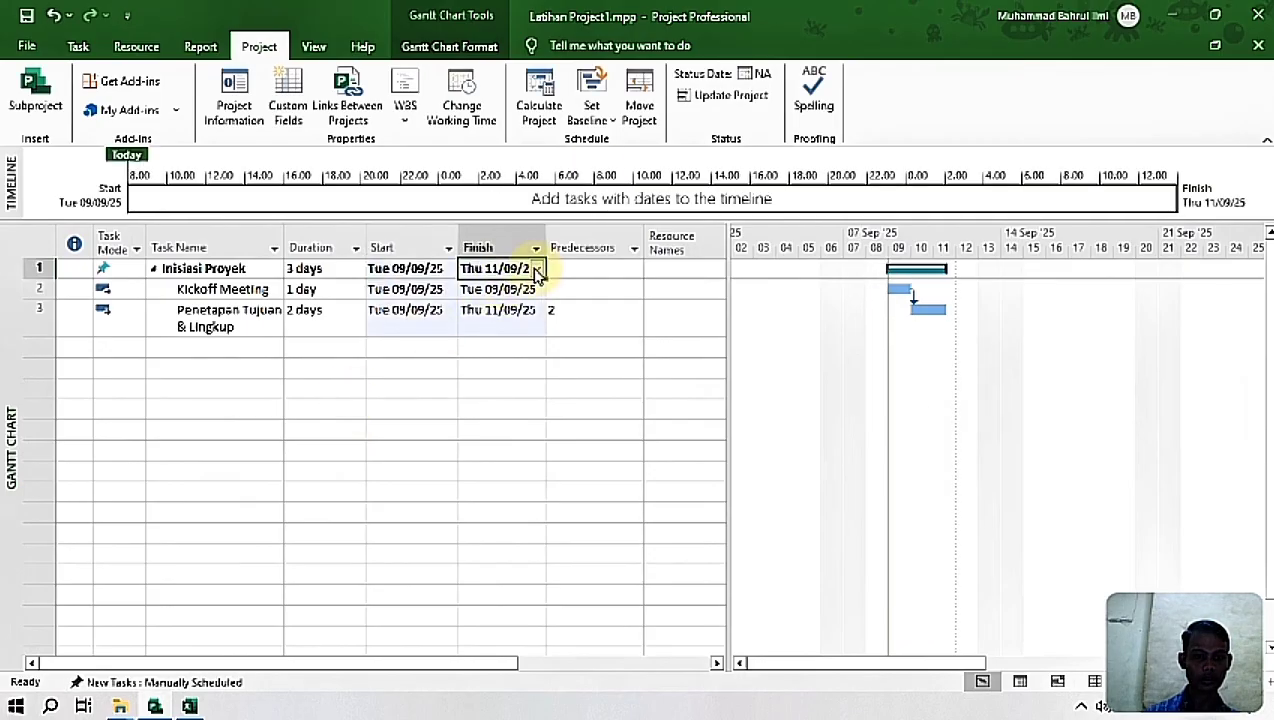
click(565, 330)
Step: Move the start of Penetapan Tujuan & Lingkup to Wed 10/09/25 while keeping its link to Kickoff Meeting
click(431, 316)
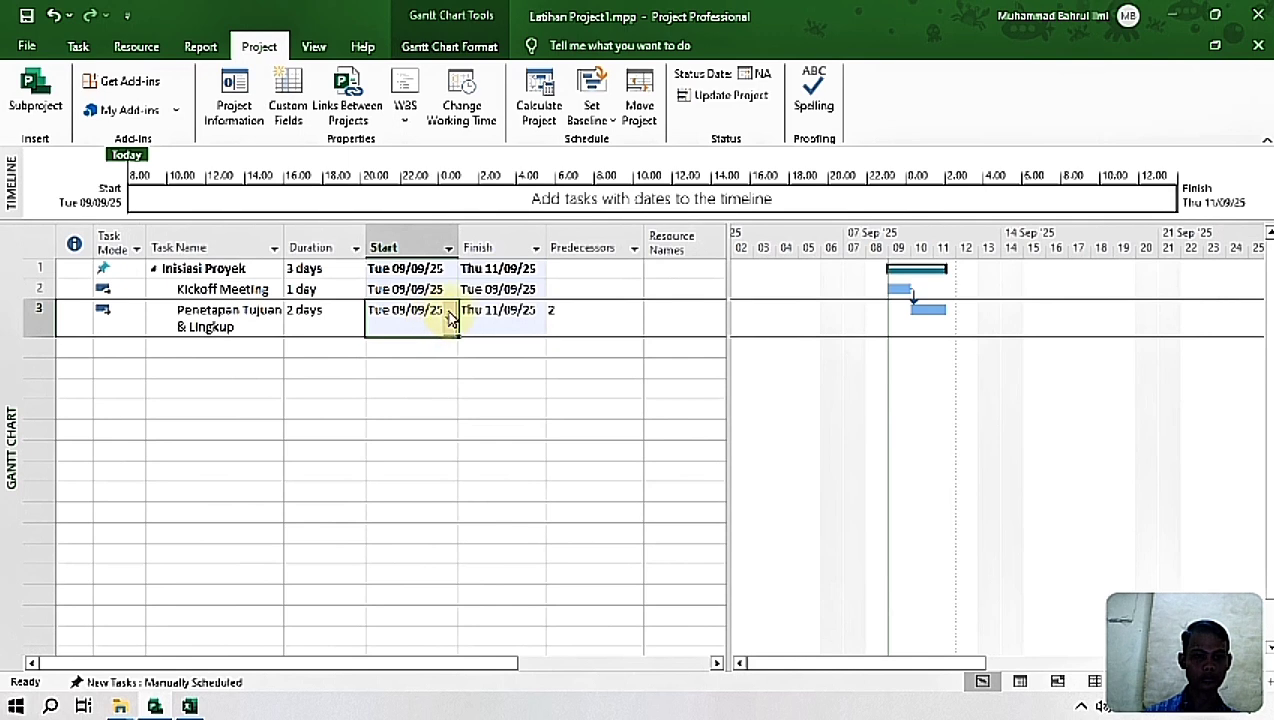
click(449, 318)
click(358, 401)
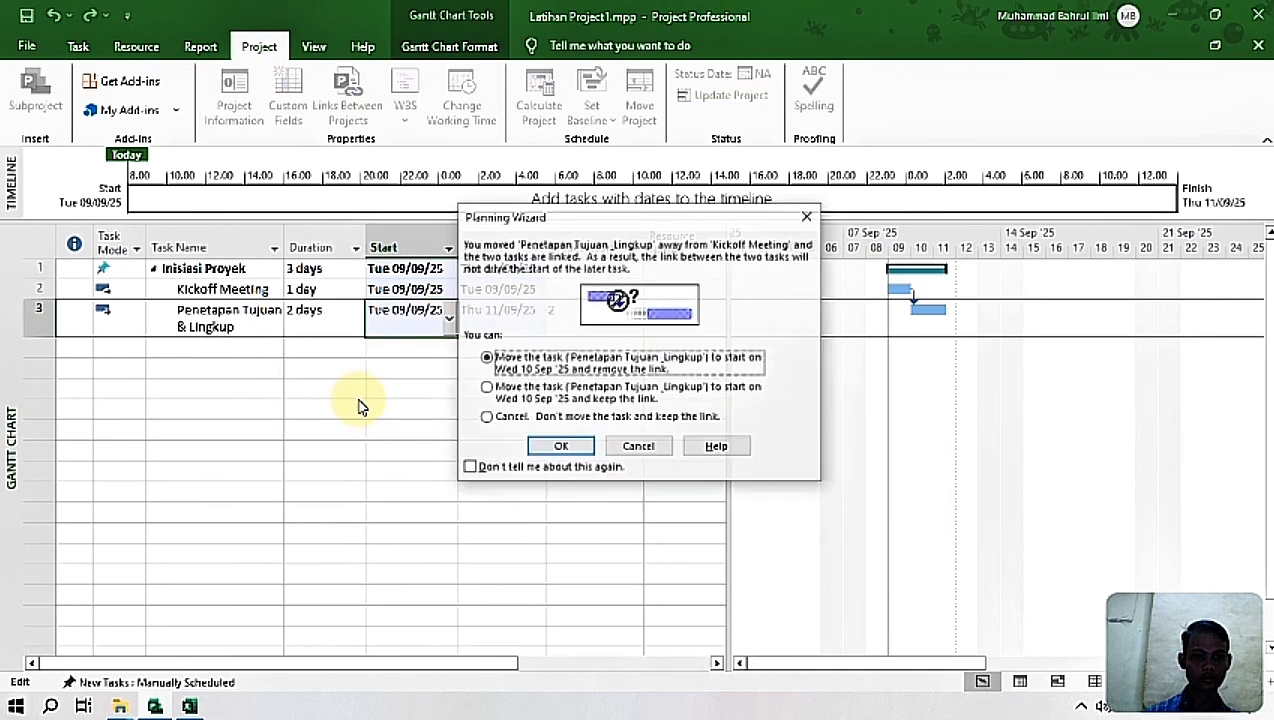
click(486, 389)
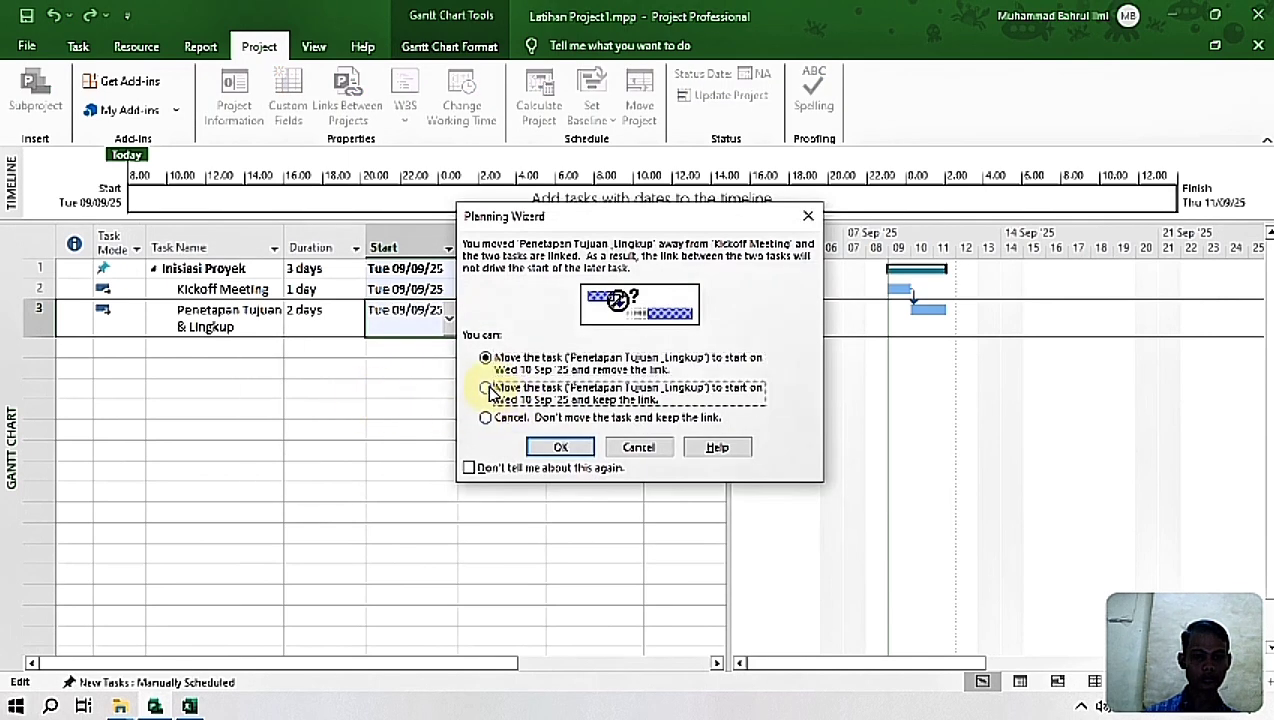
click(561, 449)
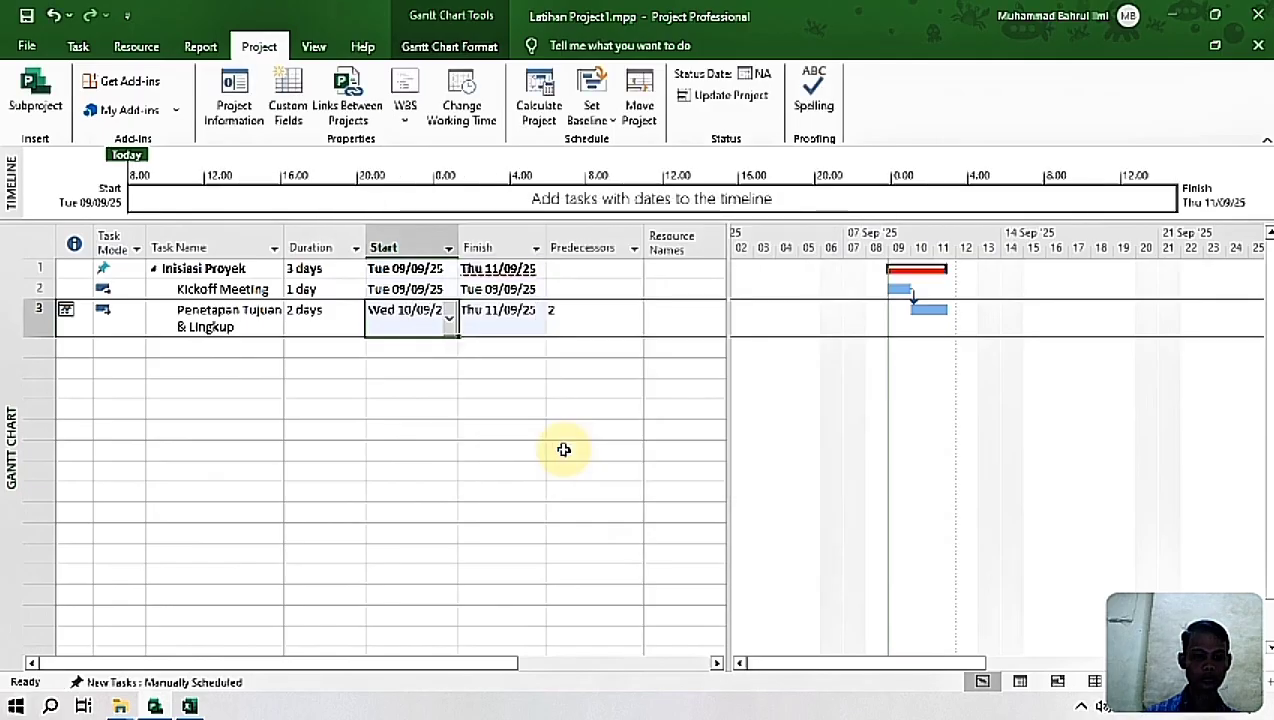
click(538, 366)
click(538, 306)
drag(185, 313, 321, 311)
click(306, 411)
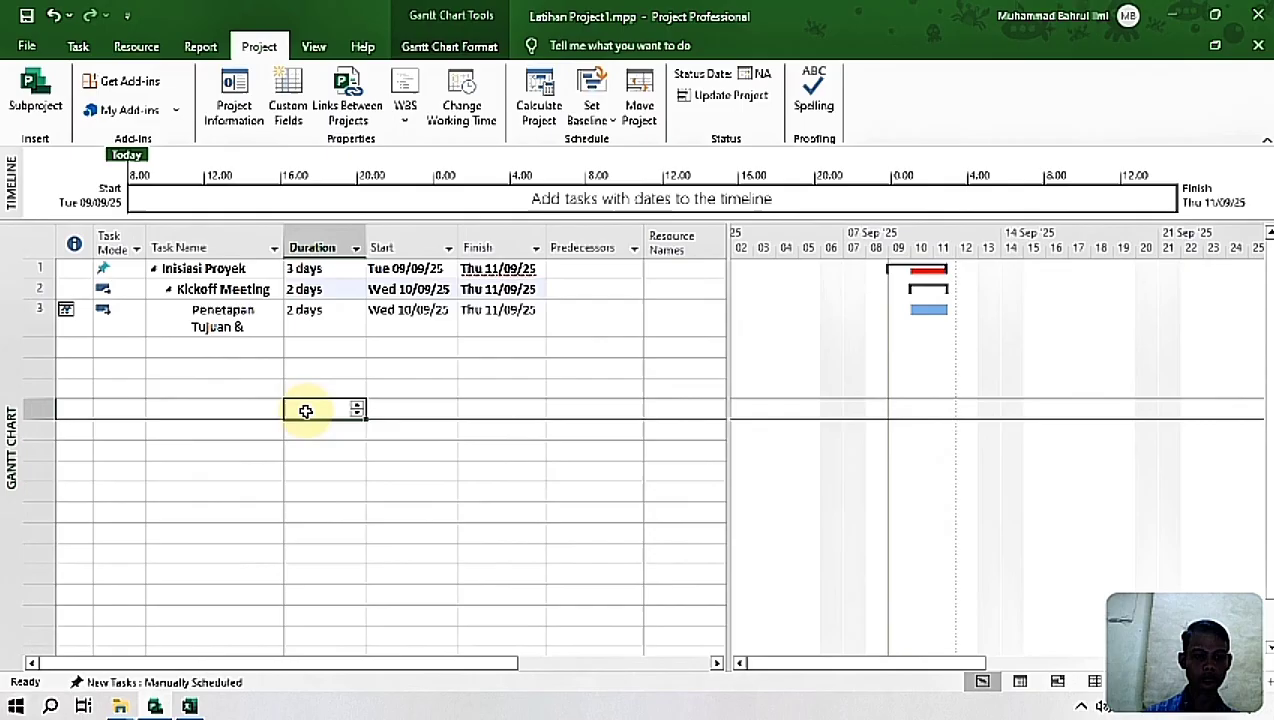
click(222, 320)
key(ctrl+z)
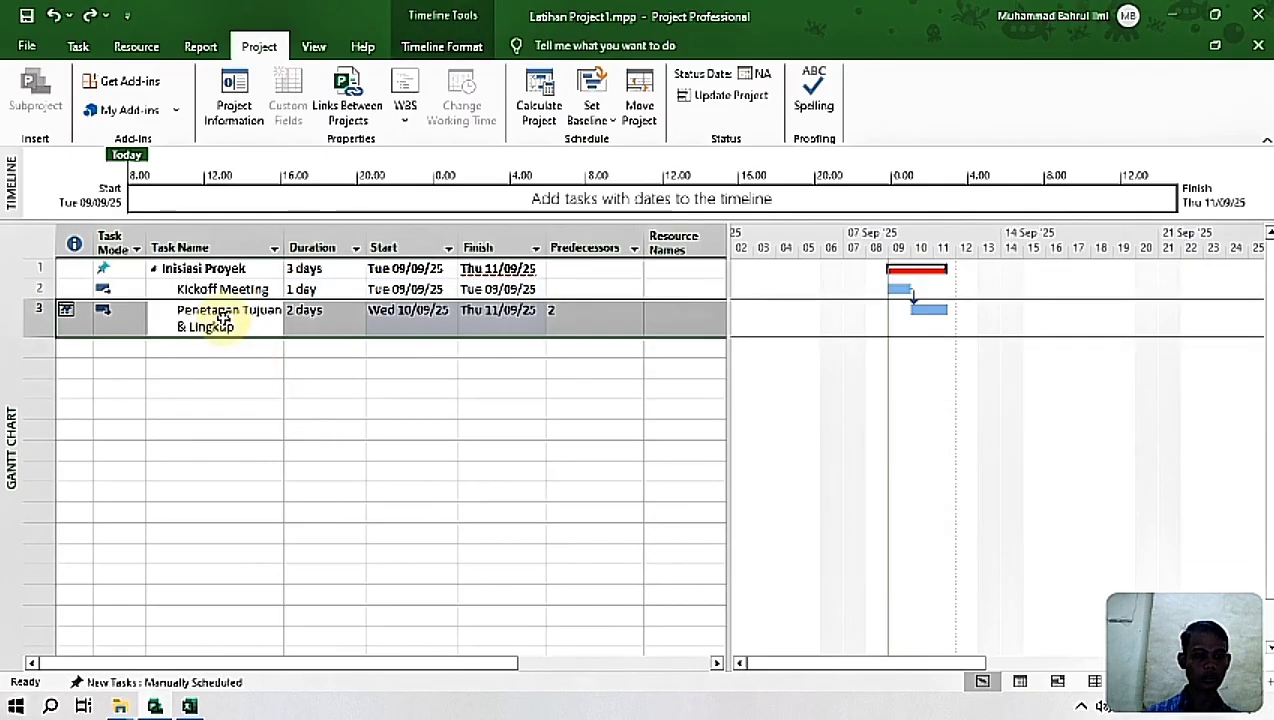
click(262, 385)
Step: Switch the Penetapan Tujuan & Lingkup task to Manually Schedule and back to Auto Schedule
drag(300, 318, 492, 315)
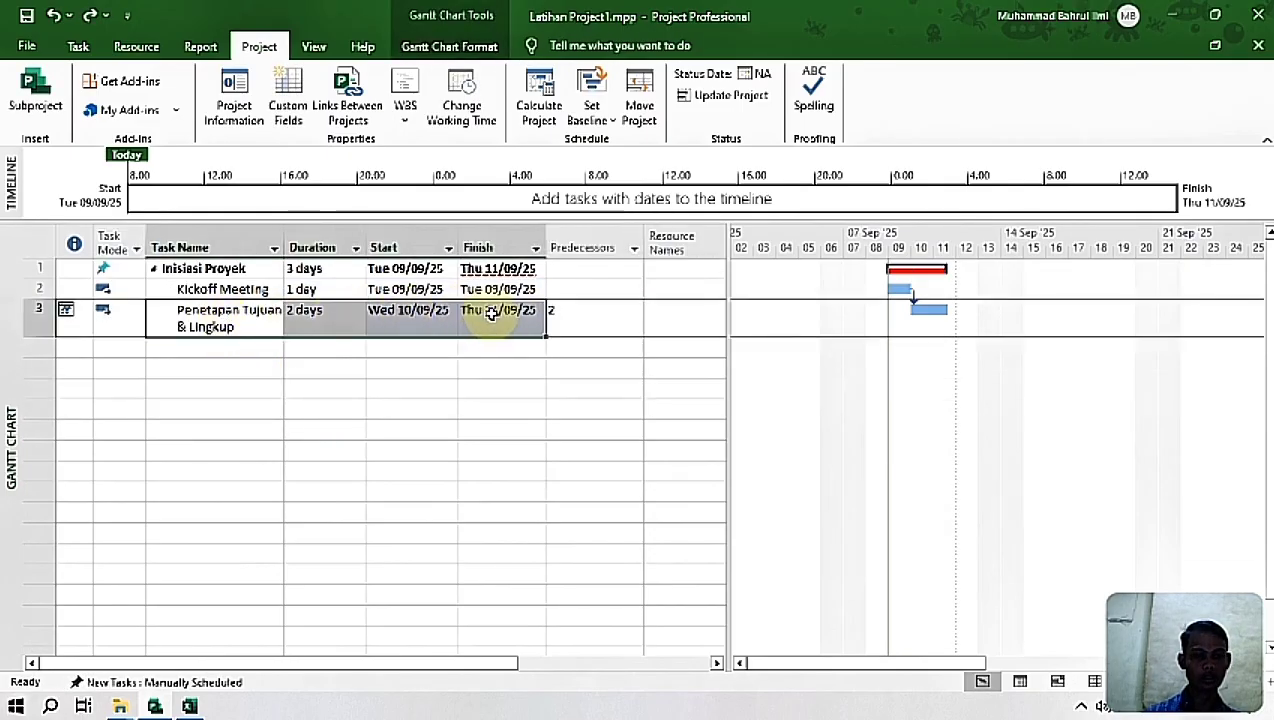
click(78, 46)
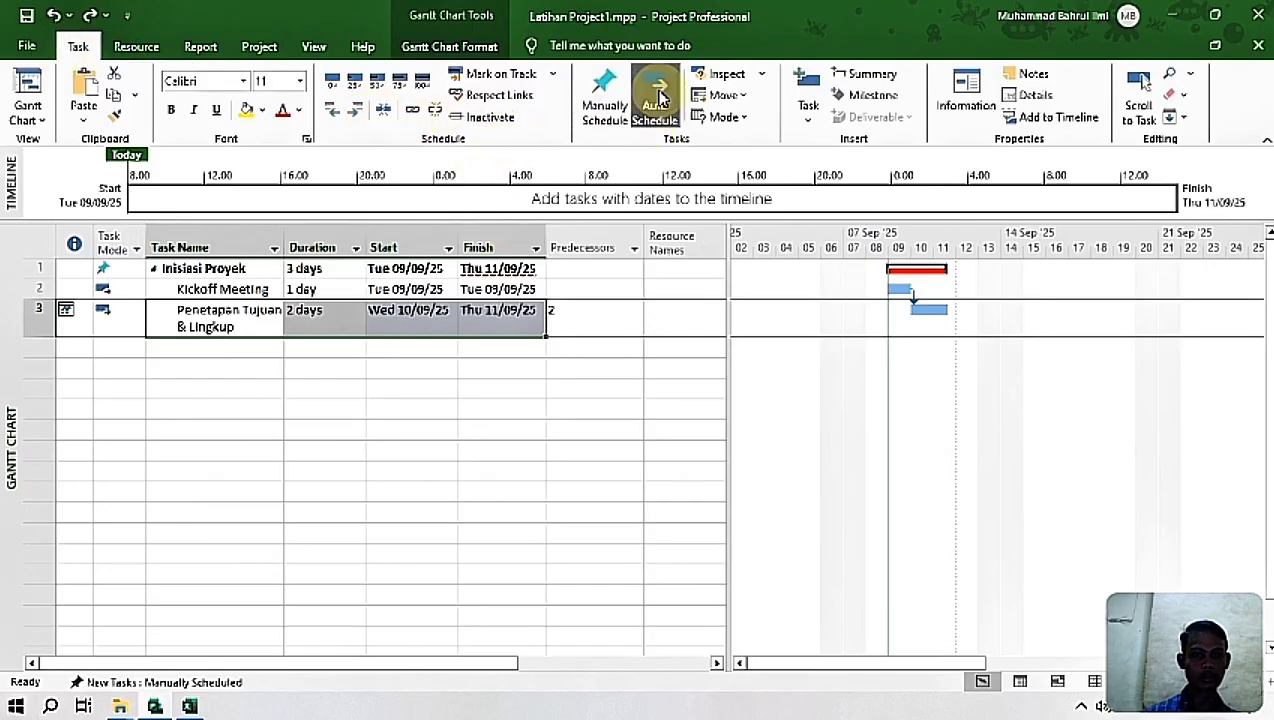
click(605, 95)
click(673, 95)
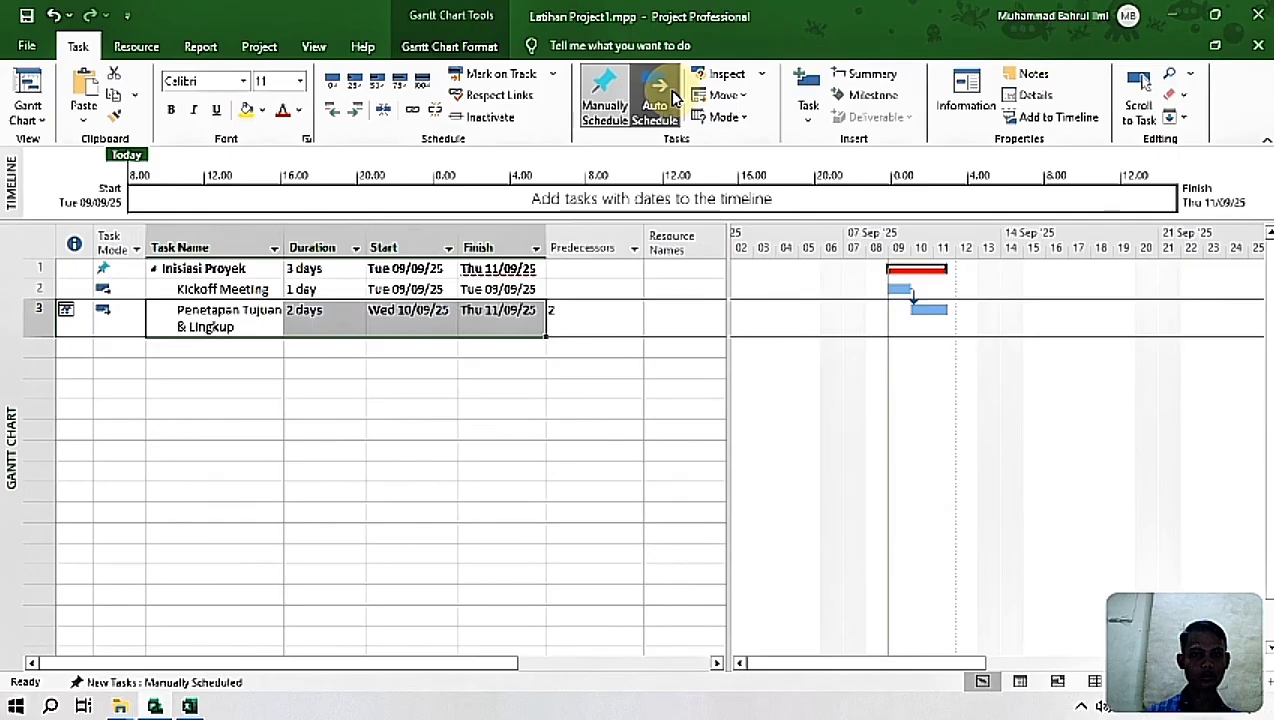
Step: Set the default mode for newly created tasks to Auto Schedule
click(742, 118)
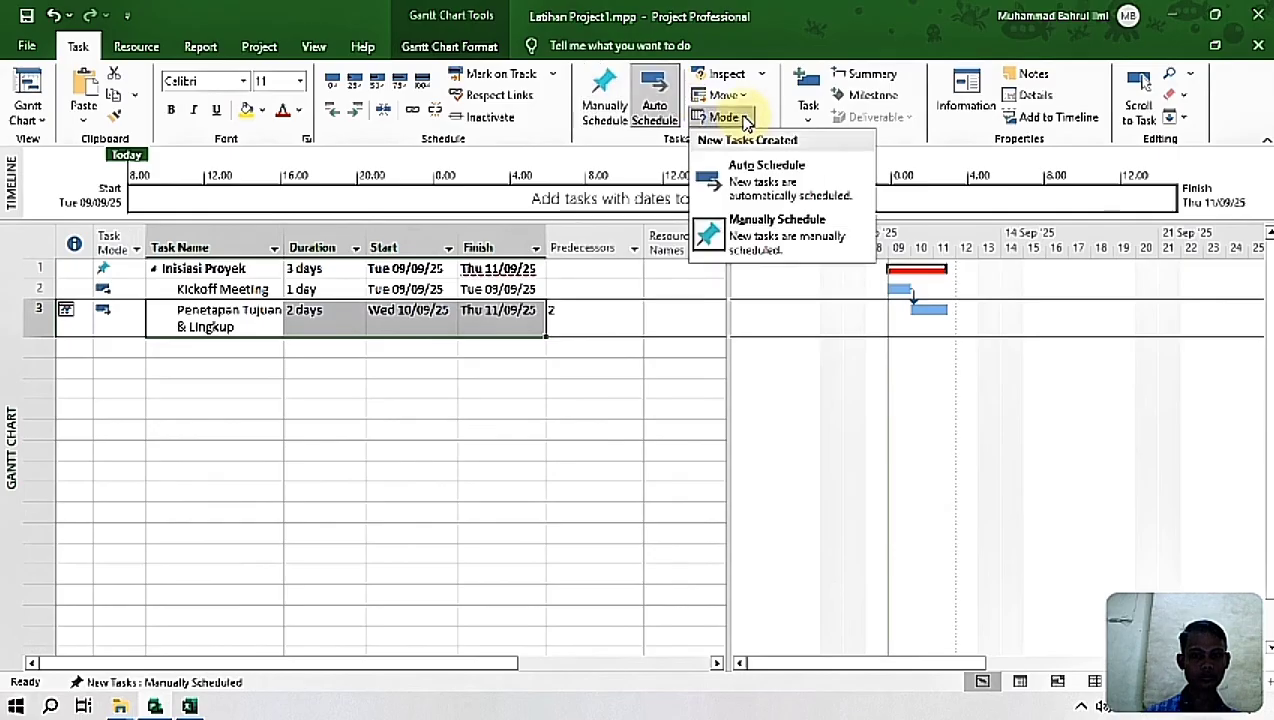
click(760, 172)
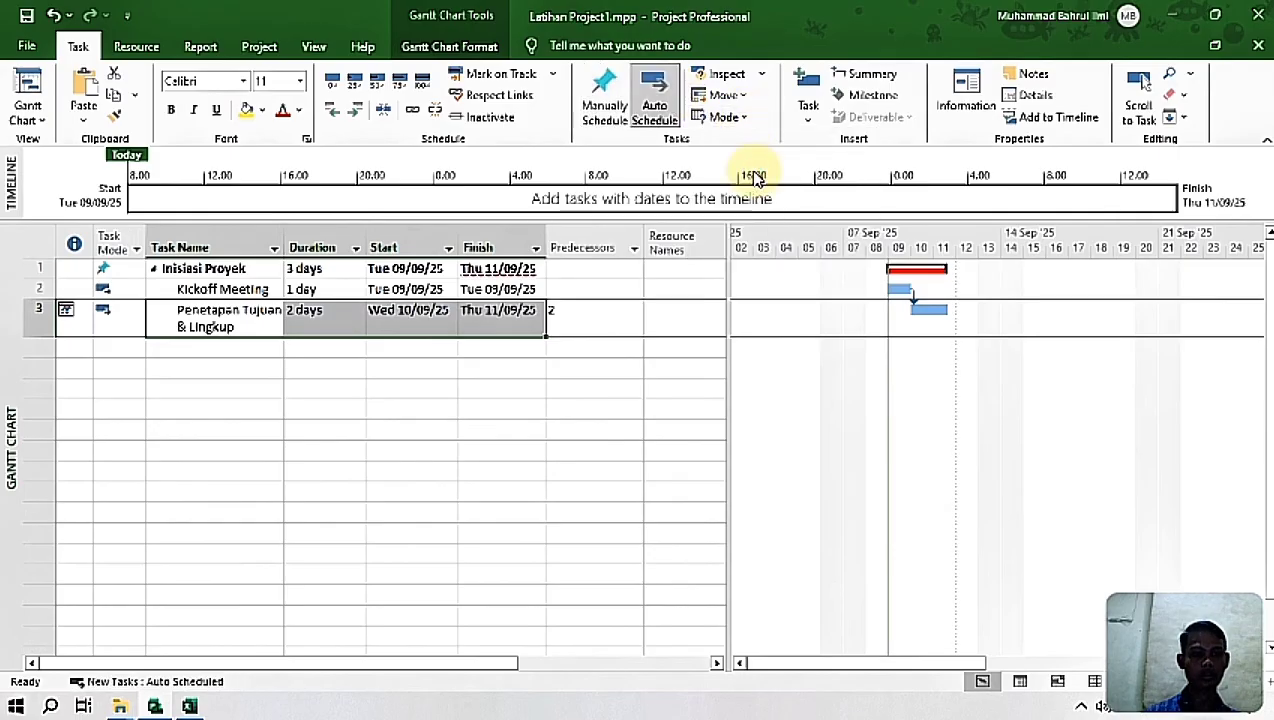
click(745, 120)
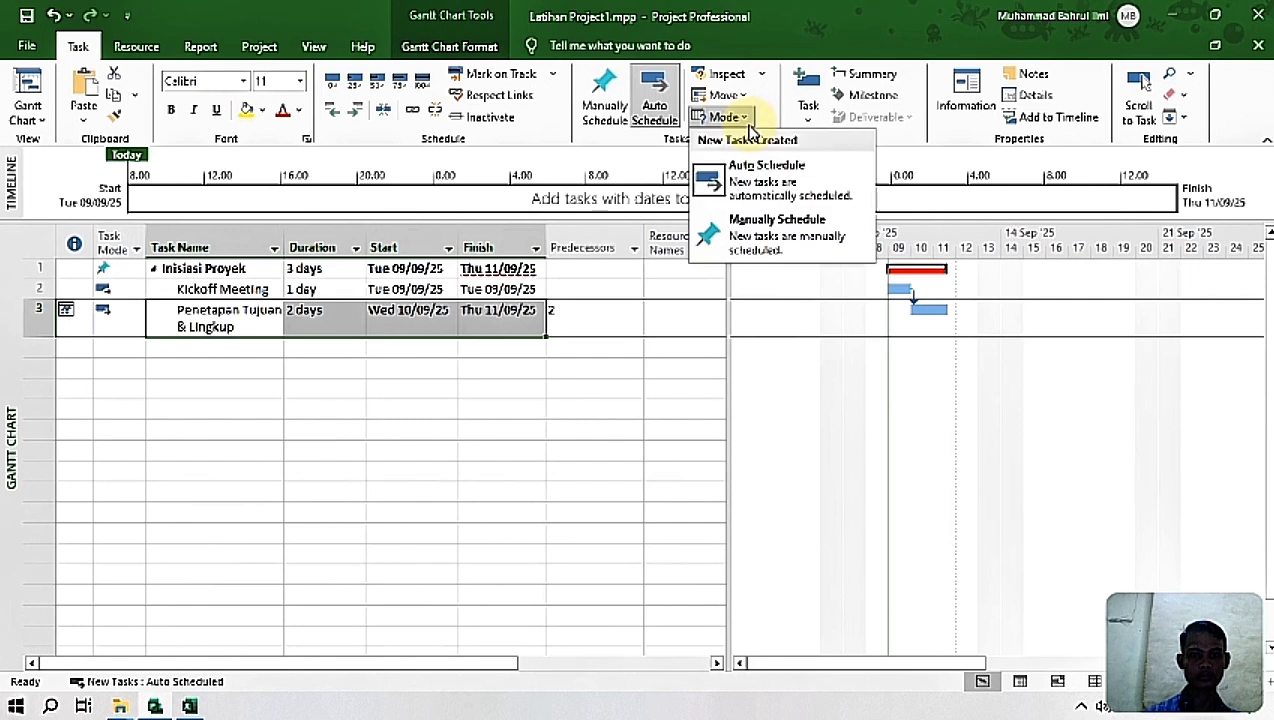
click(766, 172)
click(276, 366)
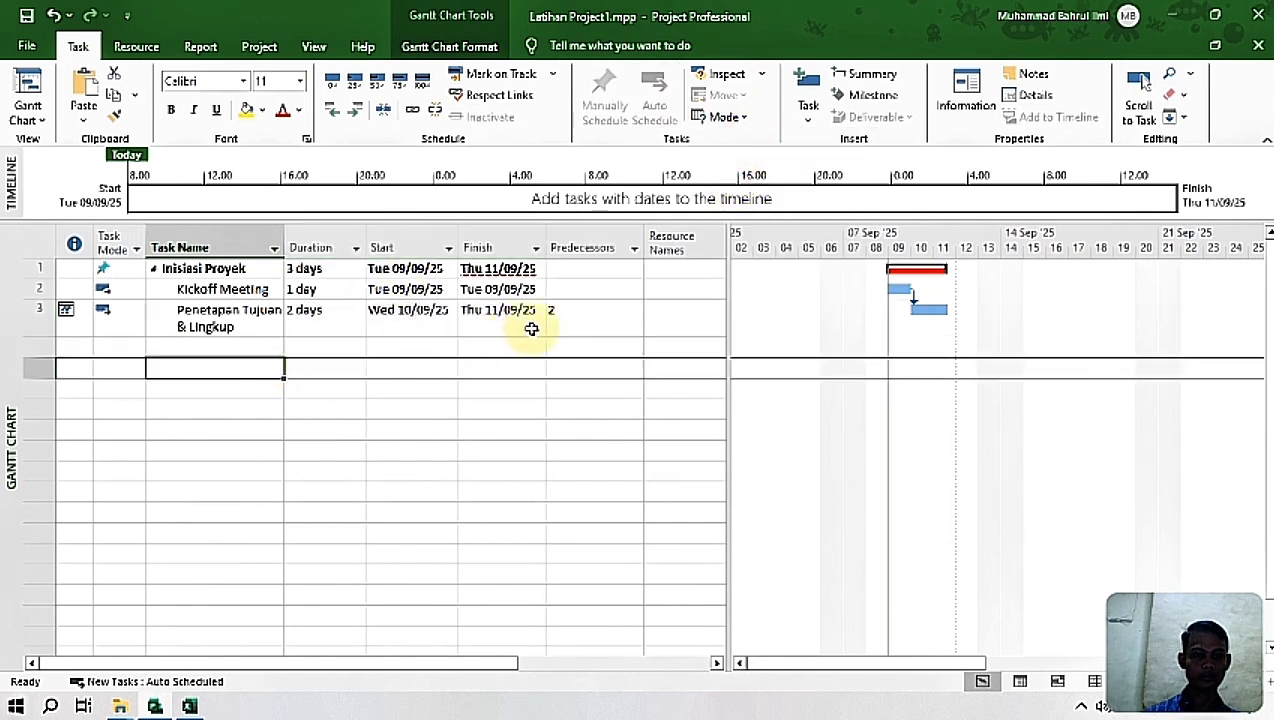
click(600, 326)
click(537, 432)
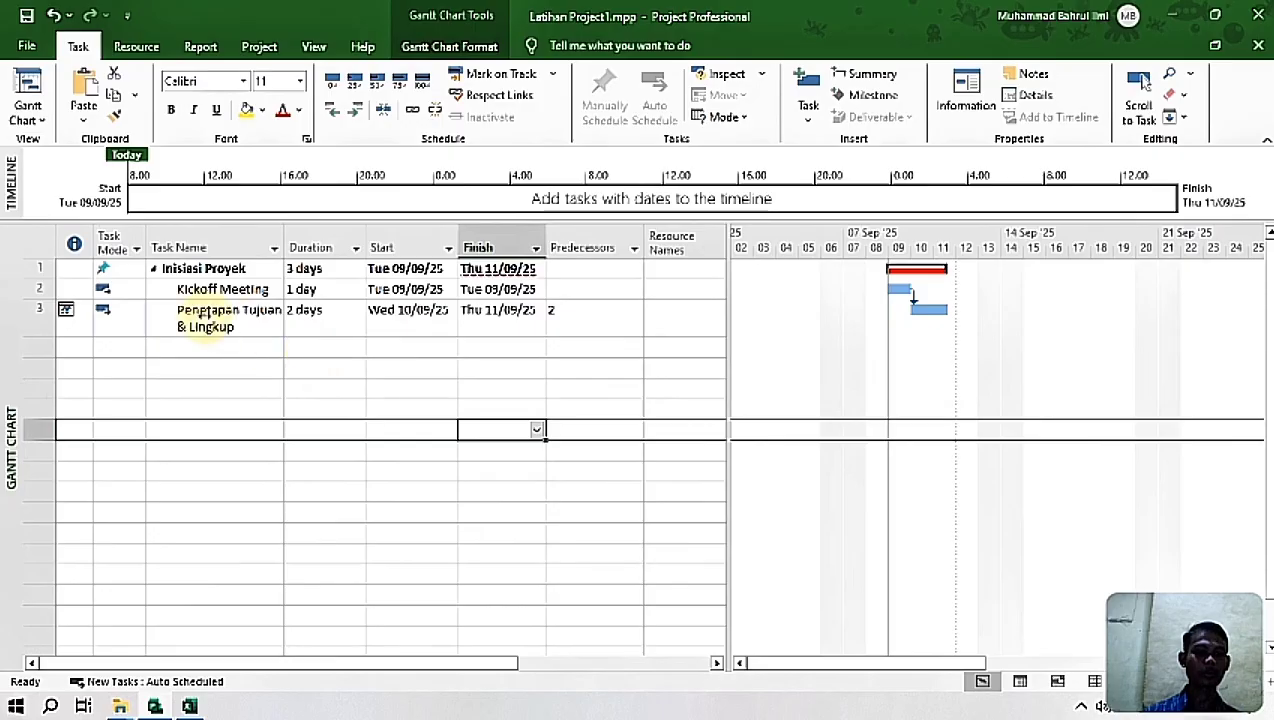
click(205, 316)
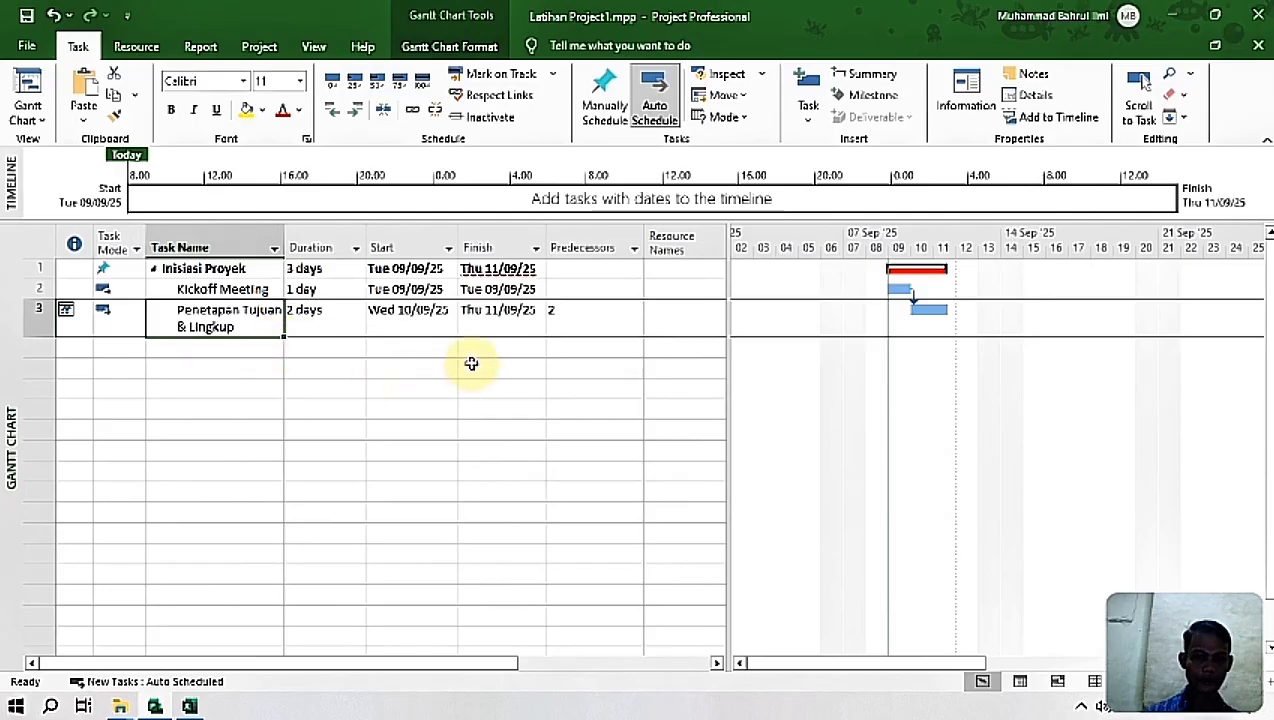
Step: Assign the Project Manager and Stakeholders resources to Kickoff Meeting, checking the resource names against the Excel sheet
drag(432, 668, 572, 688)
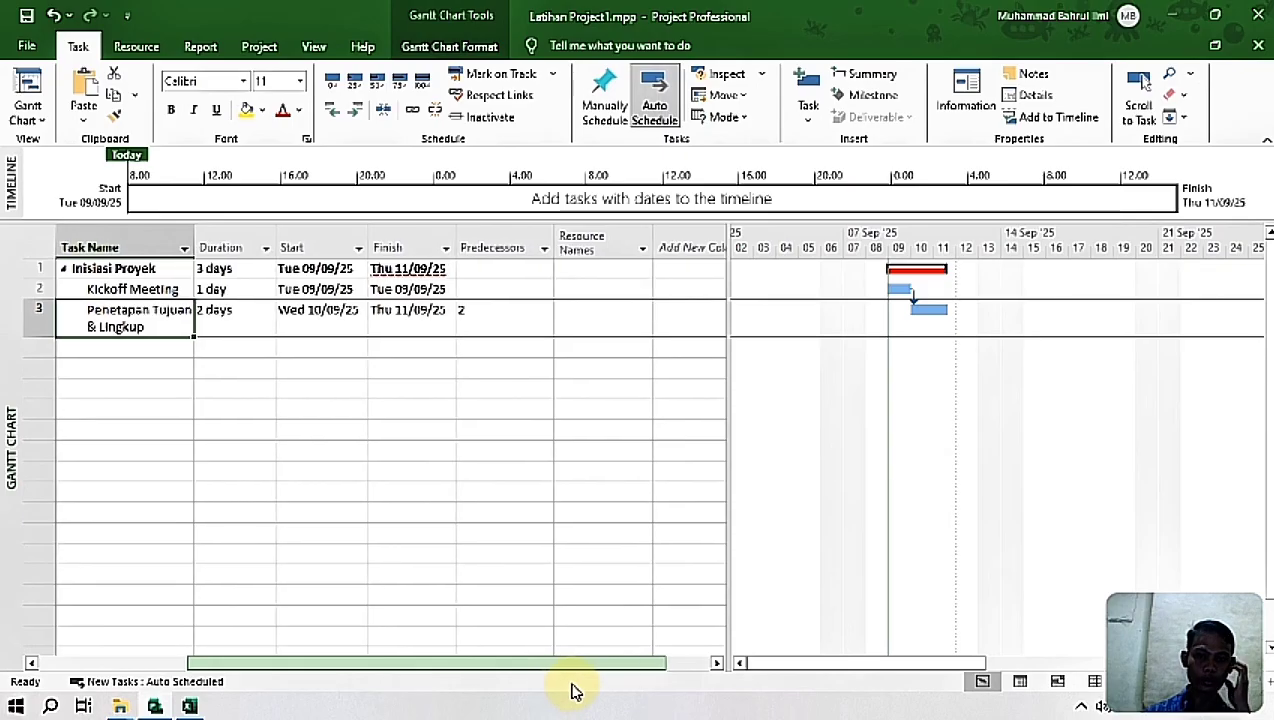
click(620, 289)
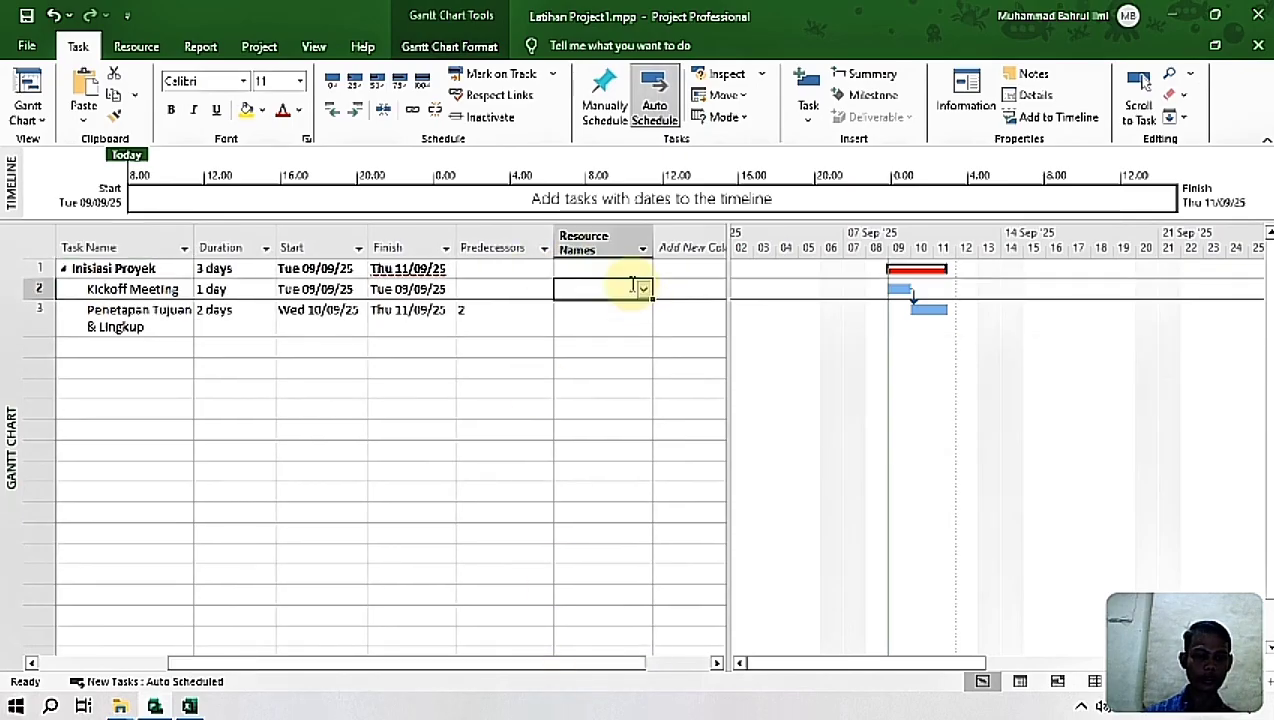
click(190, 707)
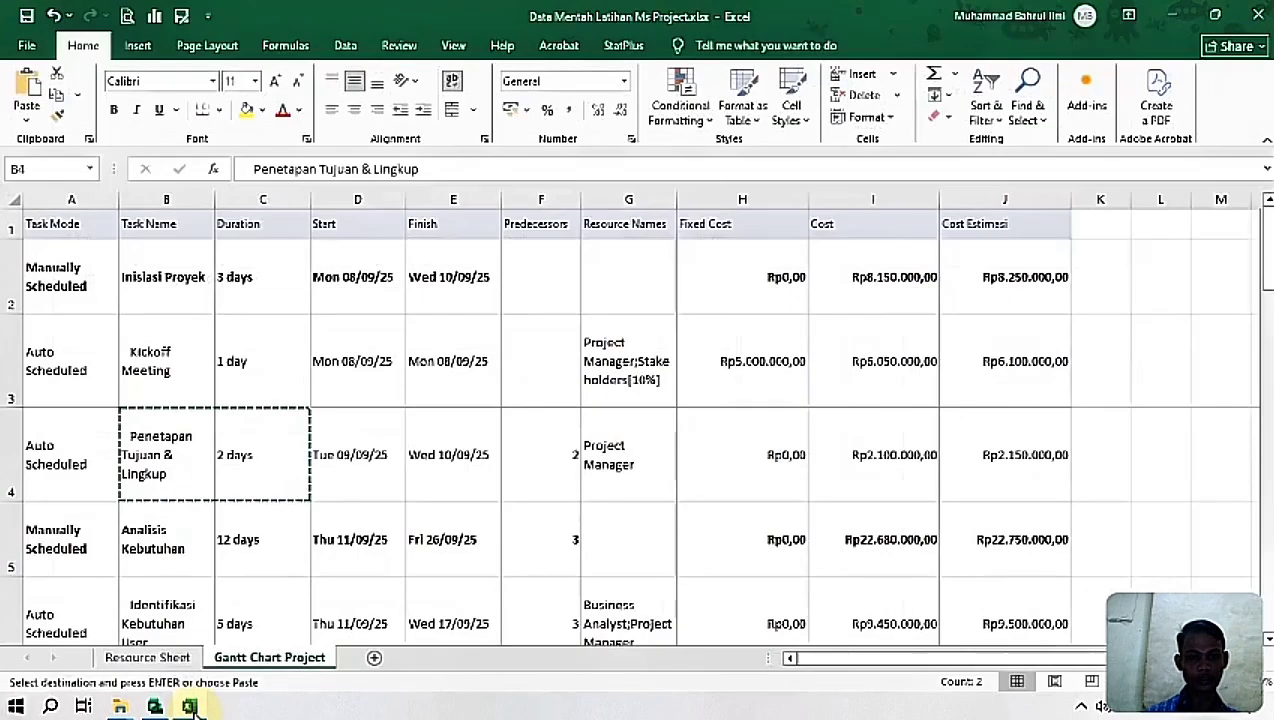
click(620, 360)
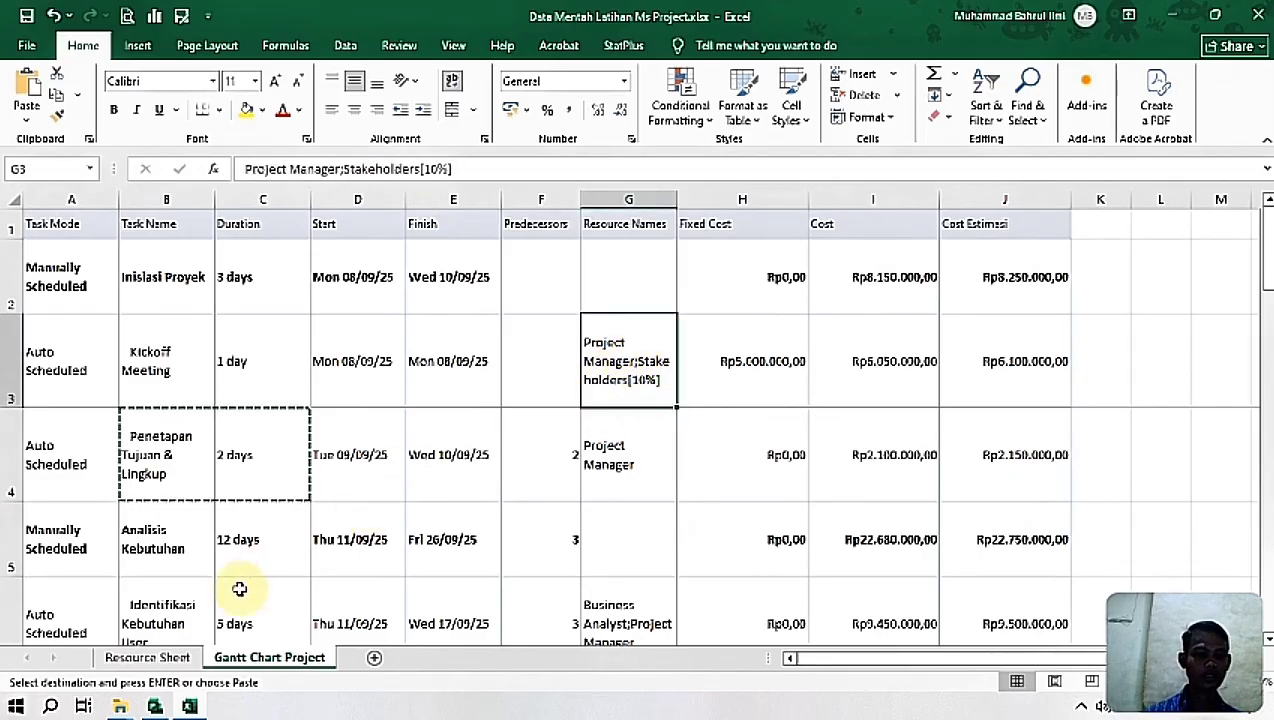
click(187, 704)
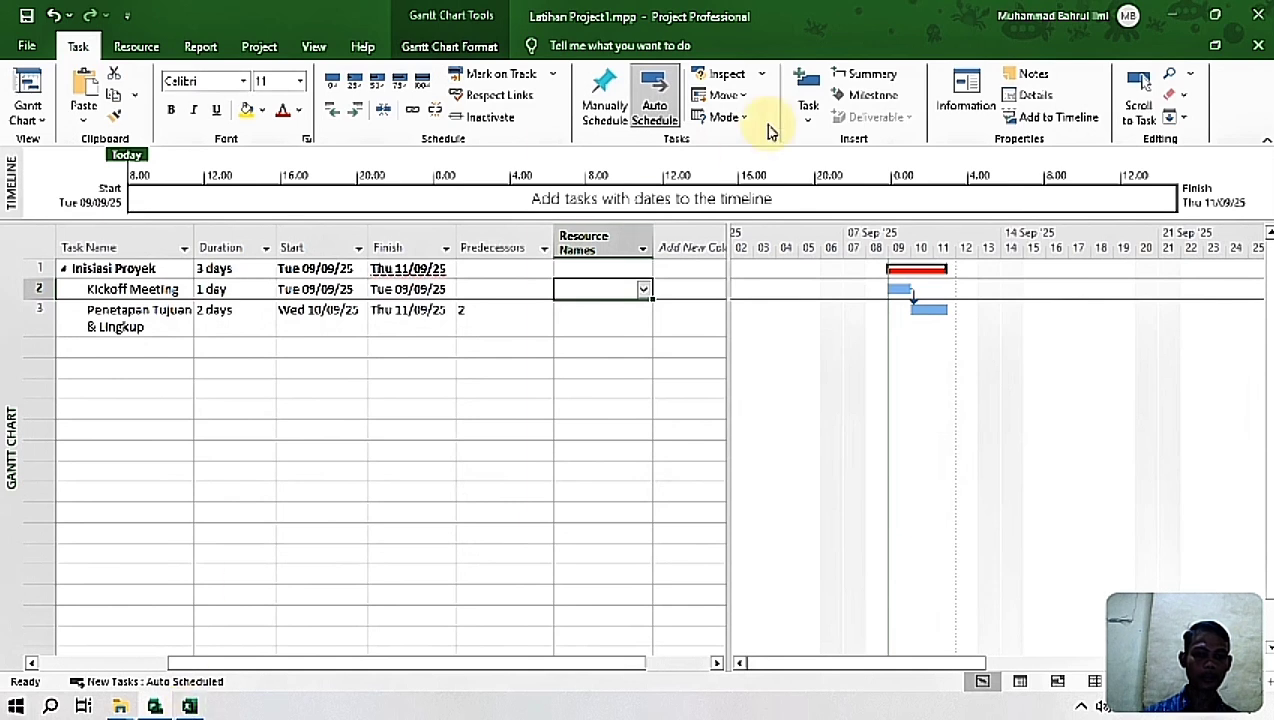
click(645, 290)
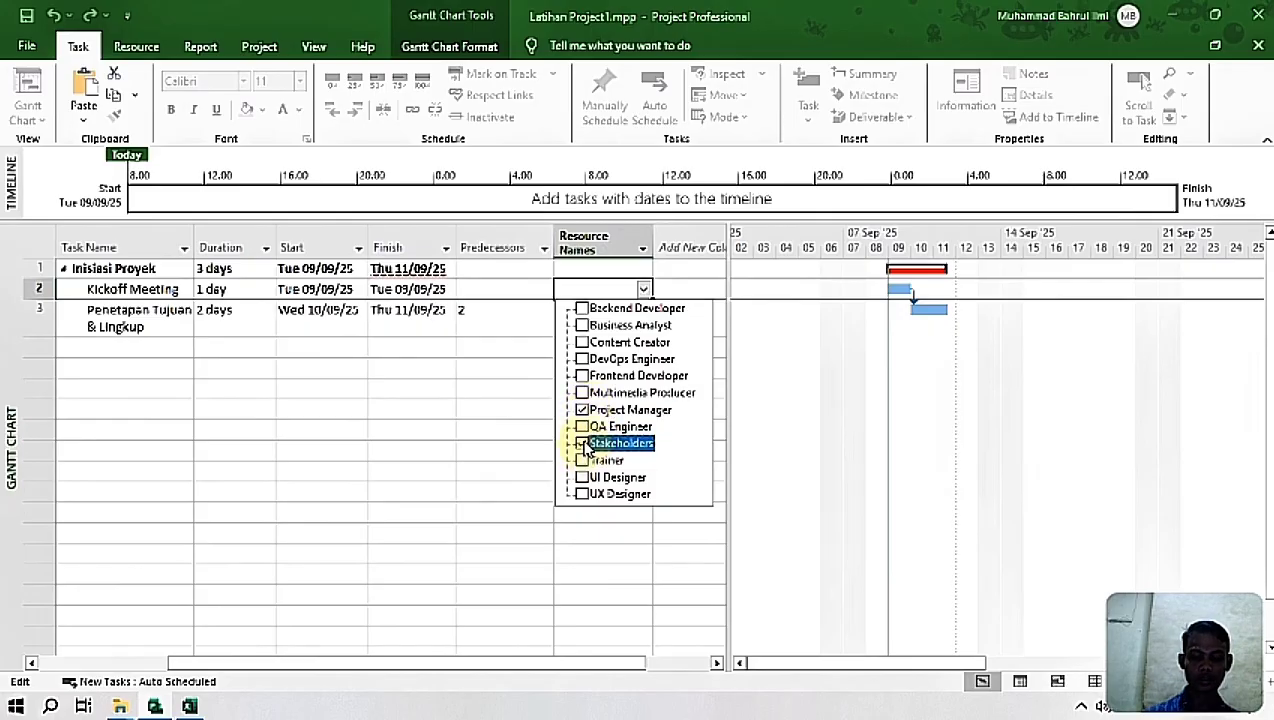
click(583, 445)
key(Return)
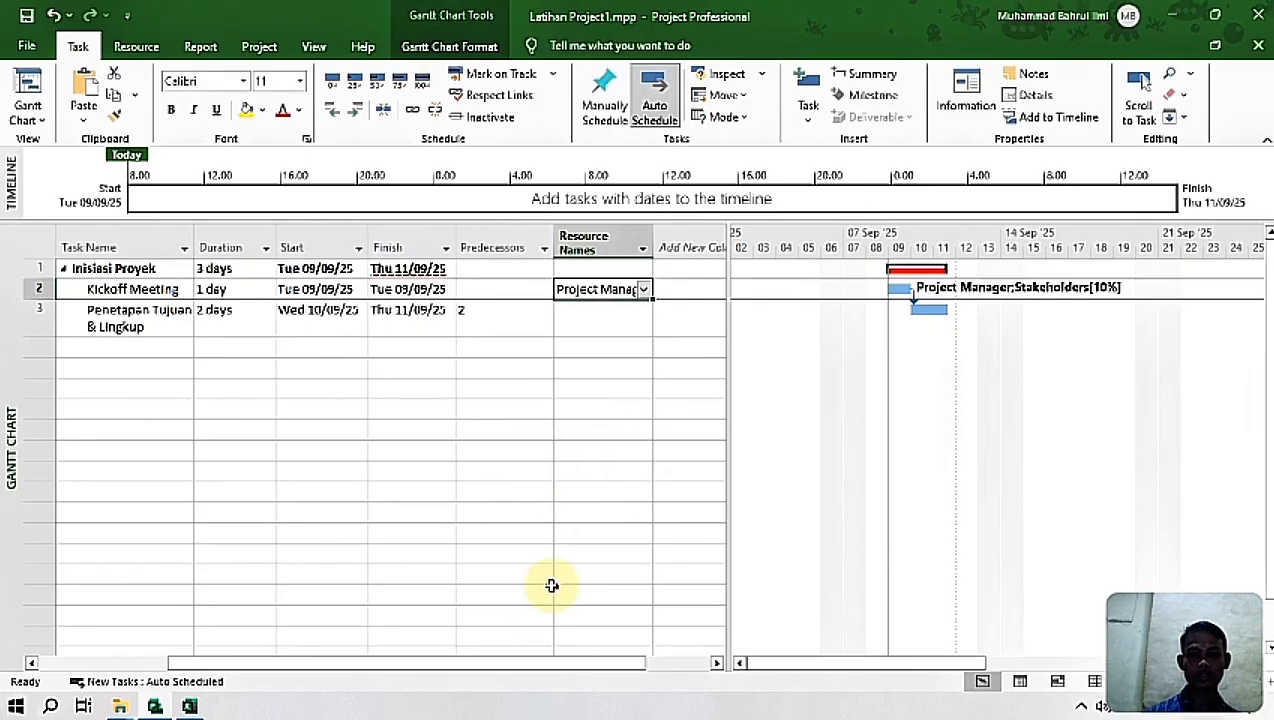
Step: Add a Fixed Cost column after Resource Names, checking the column heading against the Excel sheet
drag(315, 668, 380, 674)
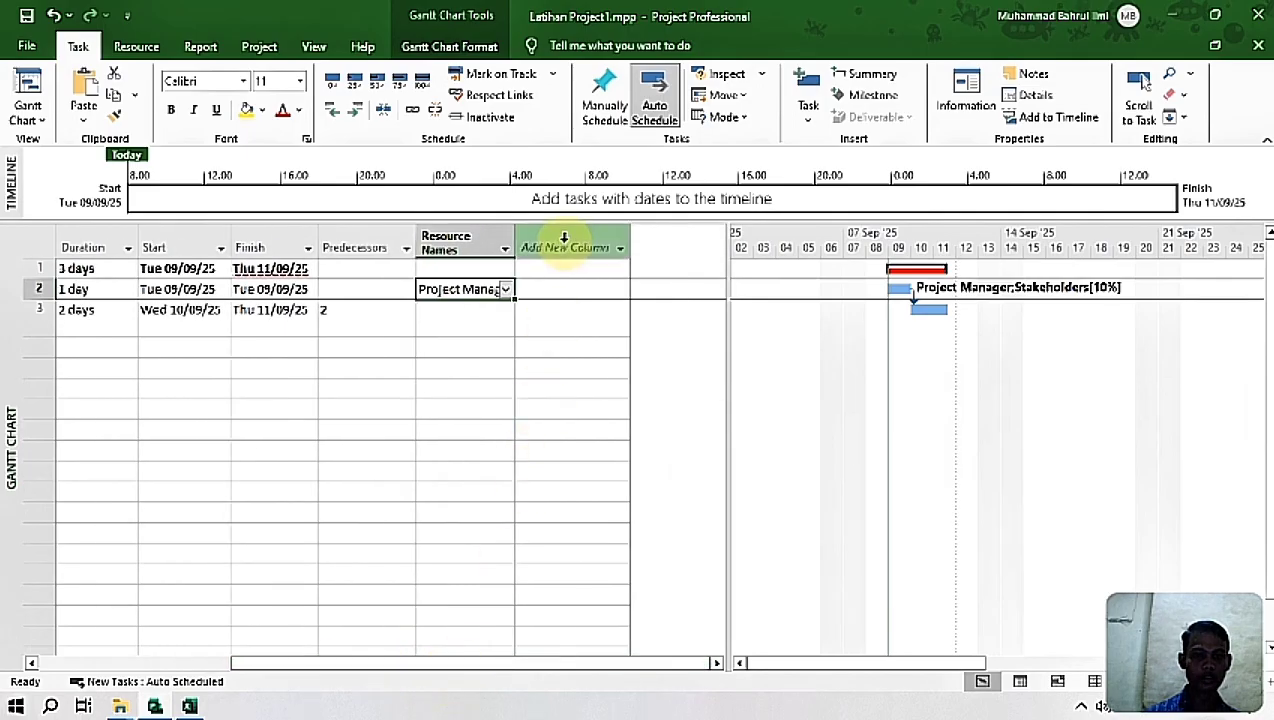
click(564, 243)
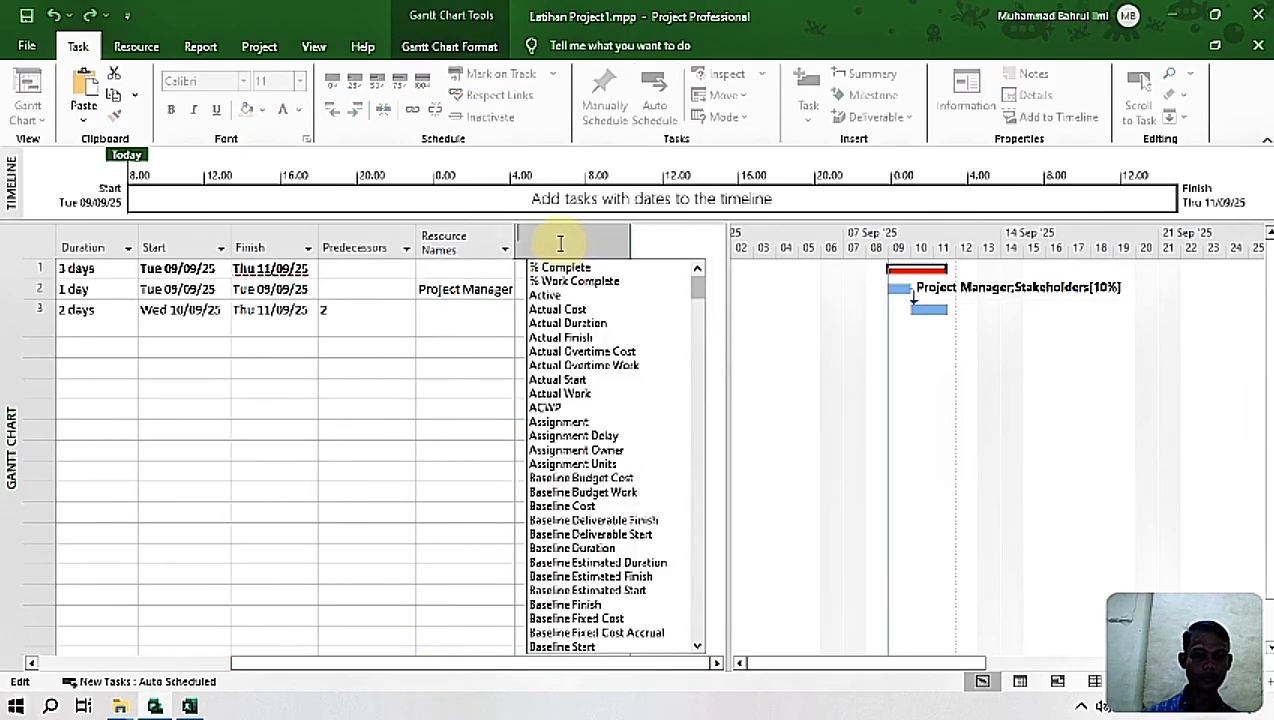
click(472, 244)
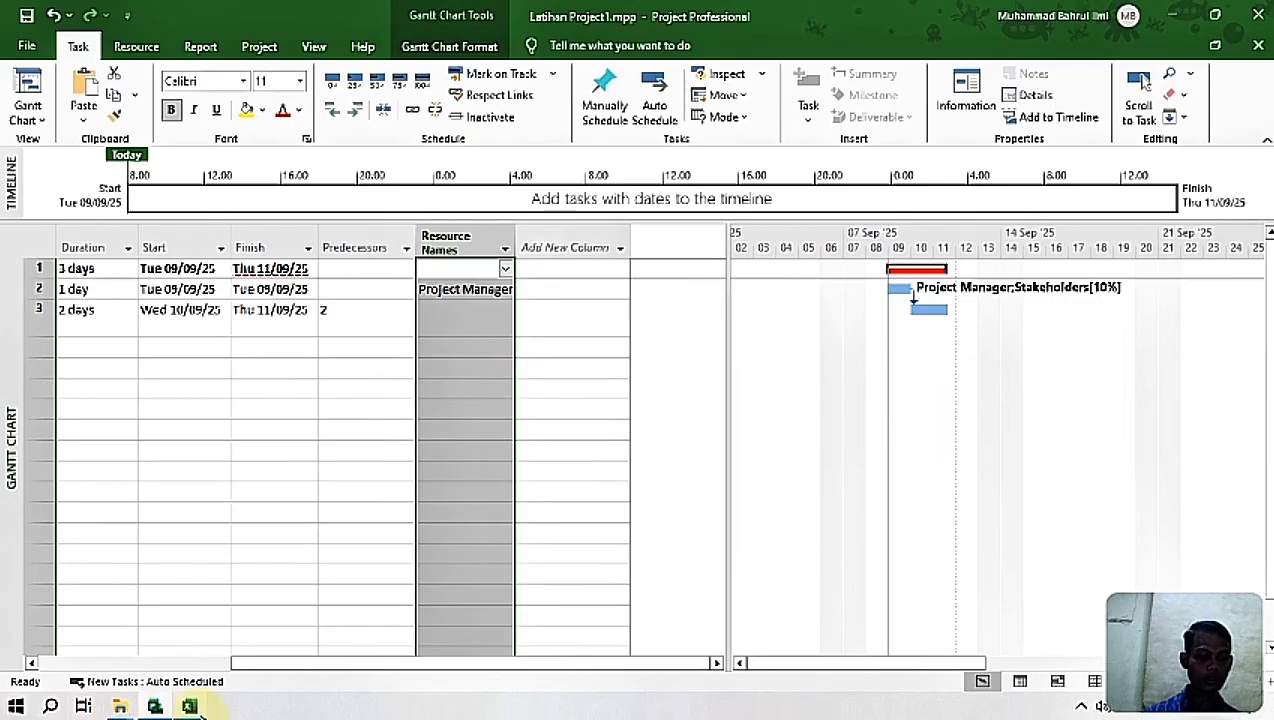
click(189, 706)
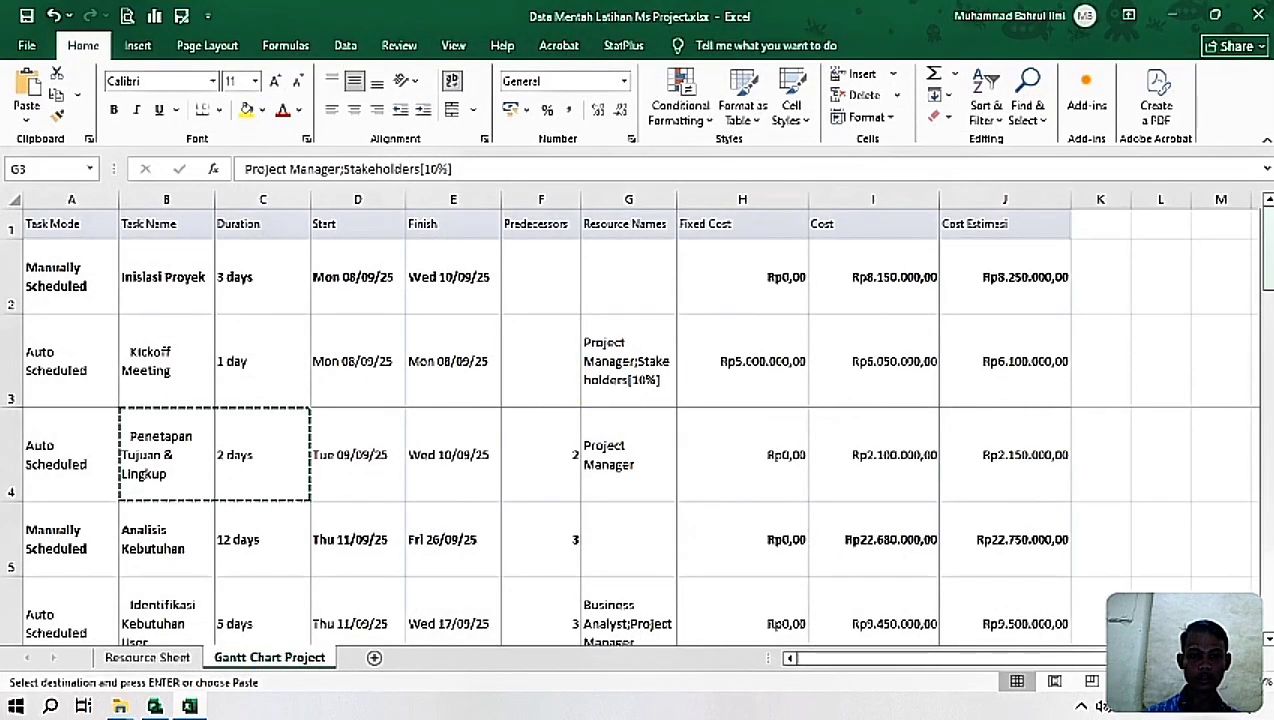
click(695, 226)
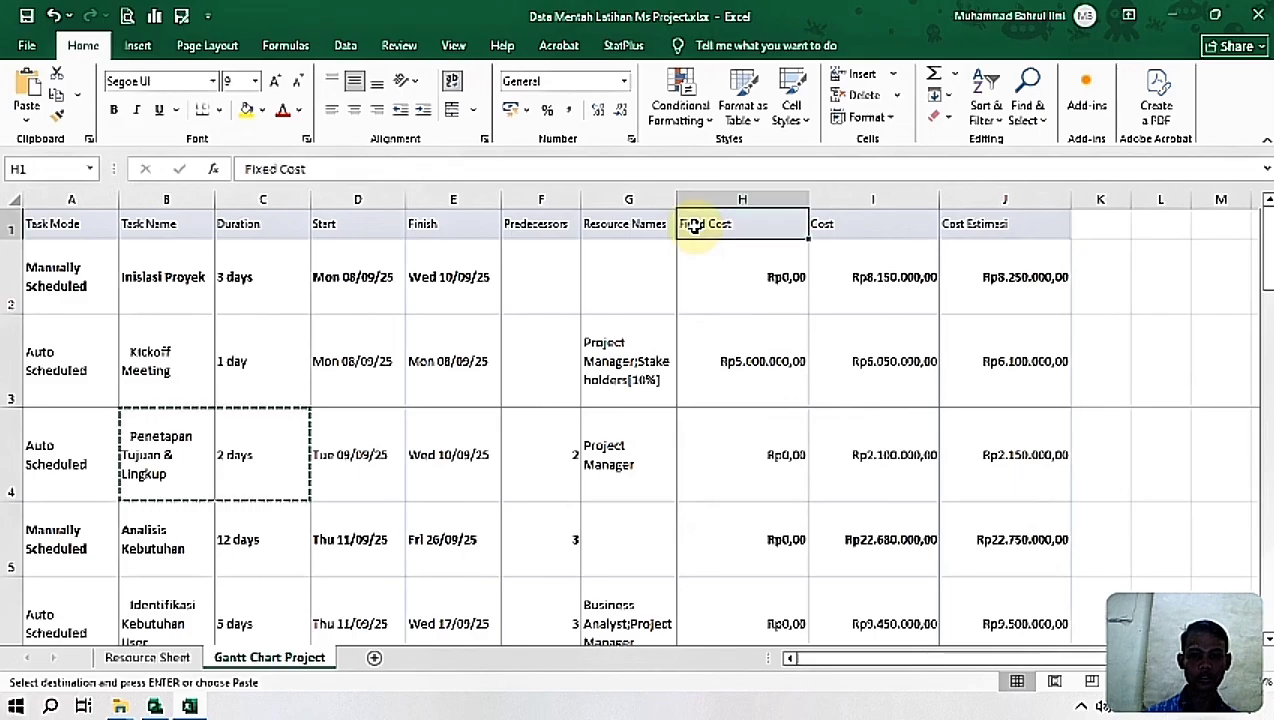
click(190, 706)
click(527, 247)
text(Finish)
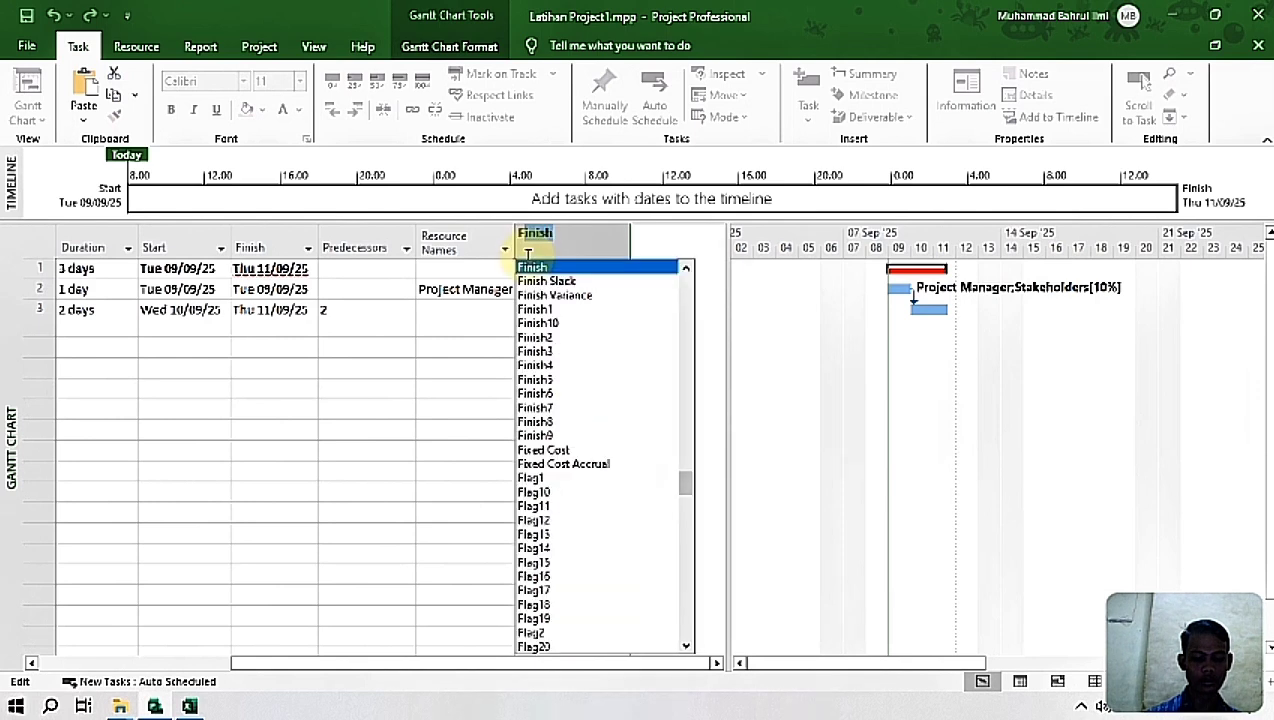
text(xed Cost)
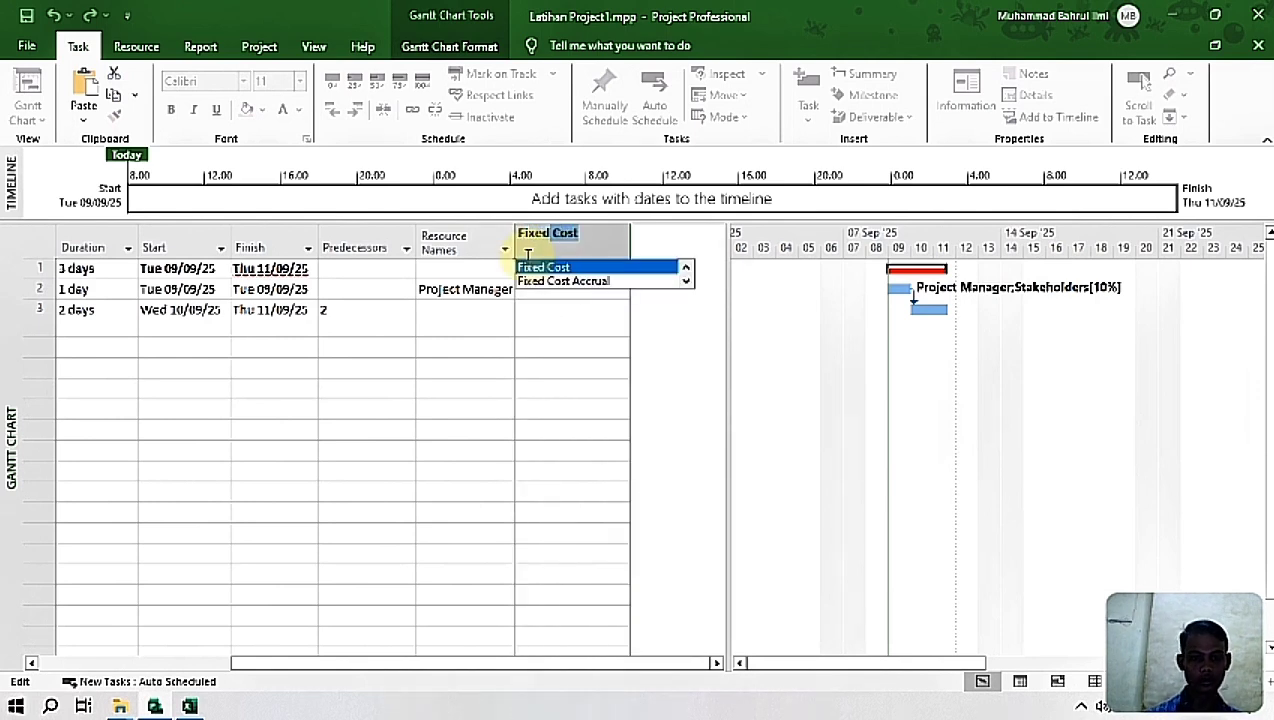
key(Return)
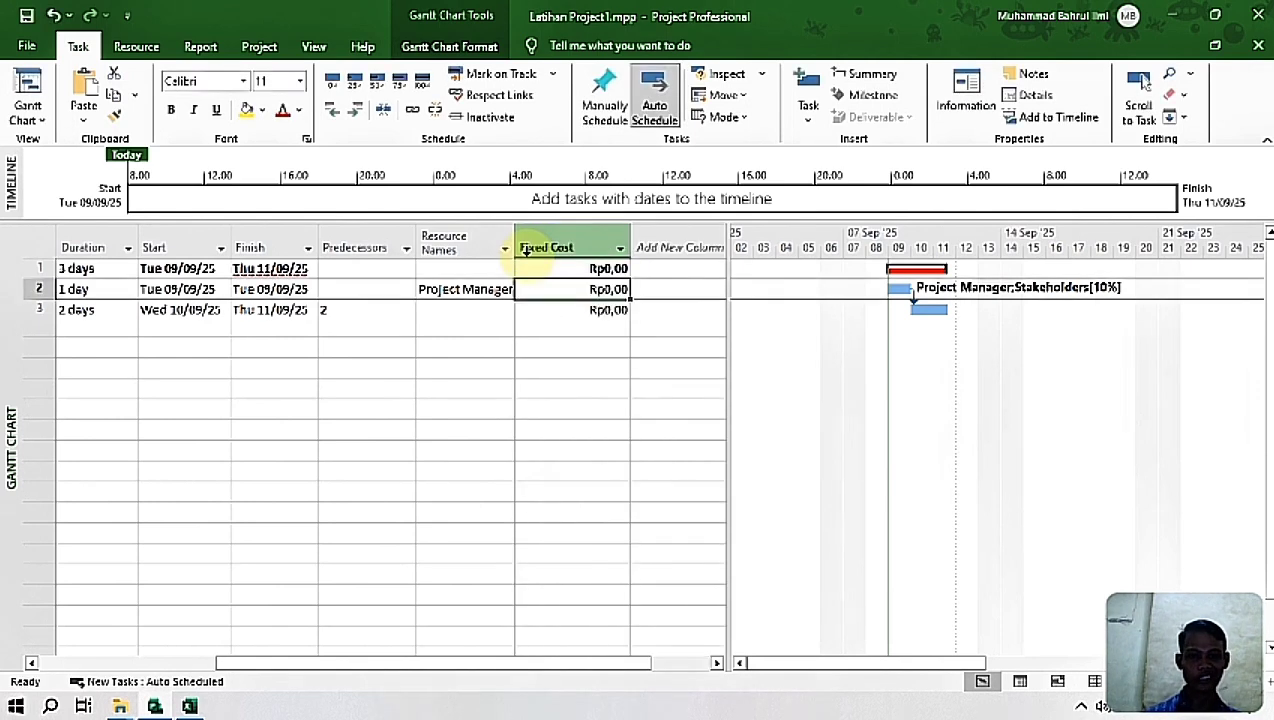
Step: Add a Cost column after Fixed Cost, checking the heading order in the Excel sheet
drag(510, 667, 628, 676)
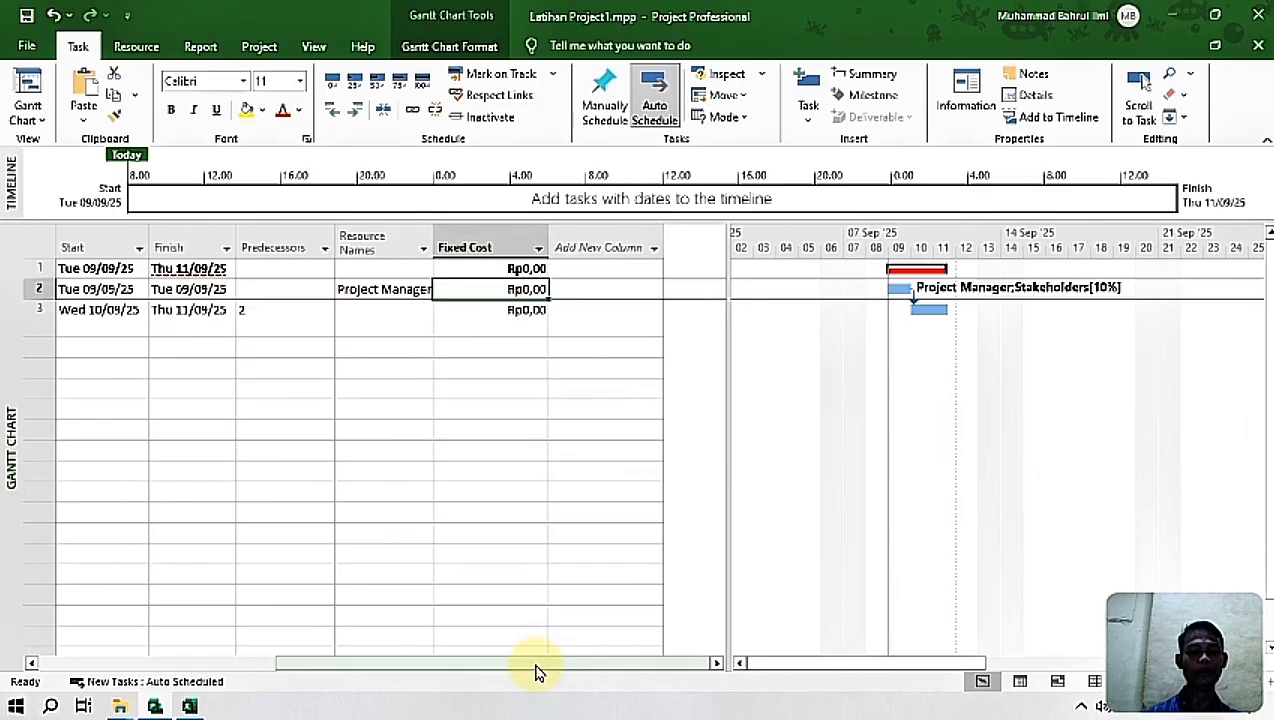
click(634, 249)
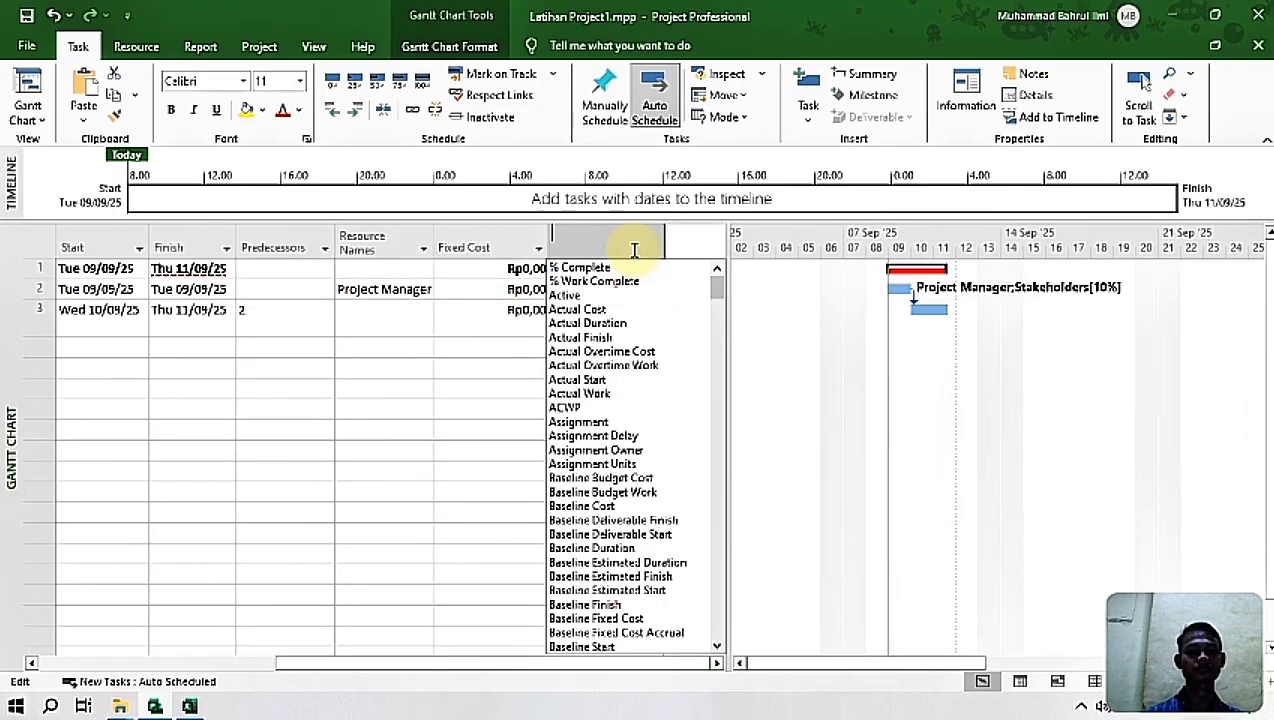
click(189, 707)
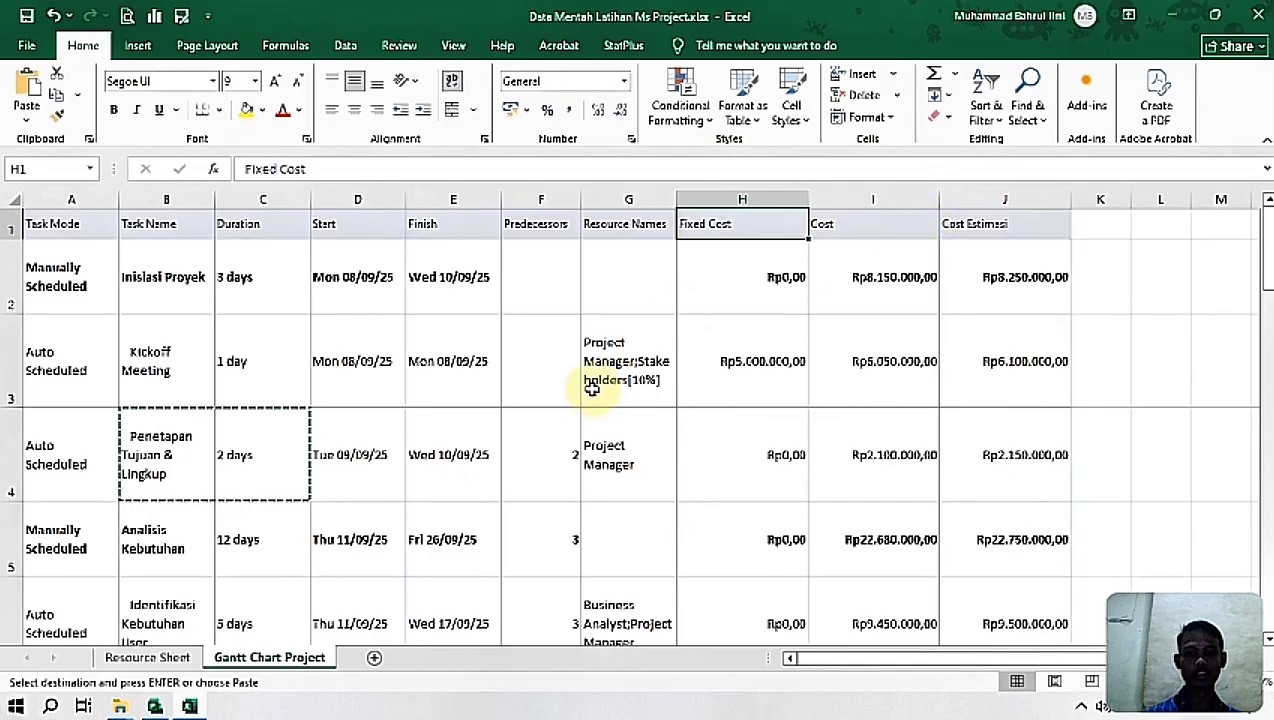
click(189, 707)
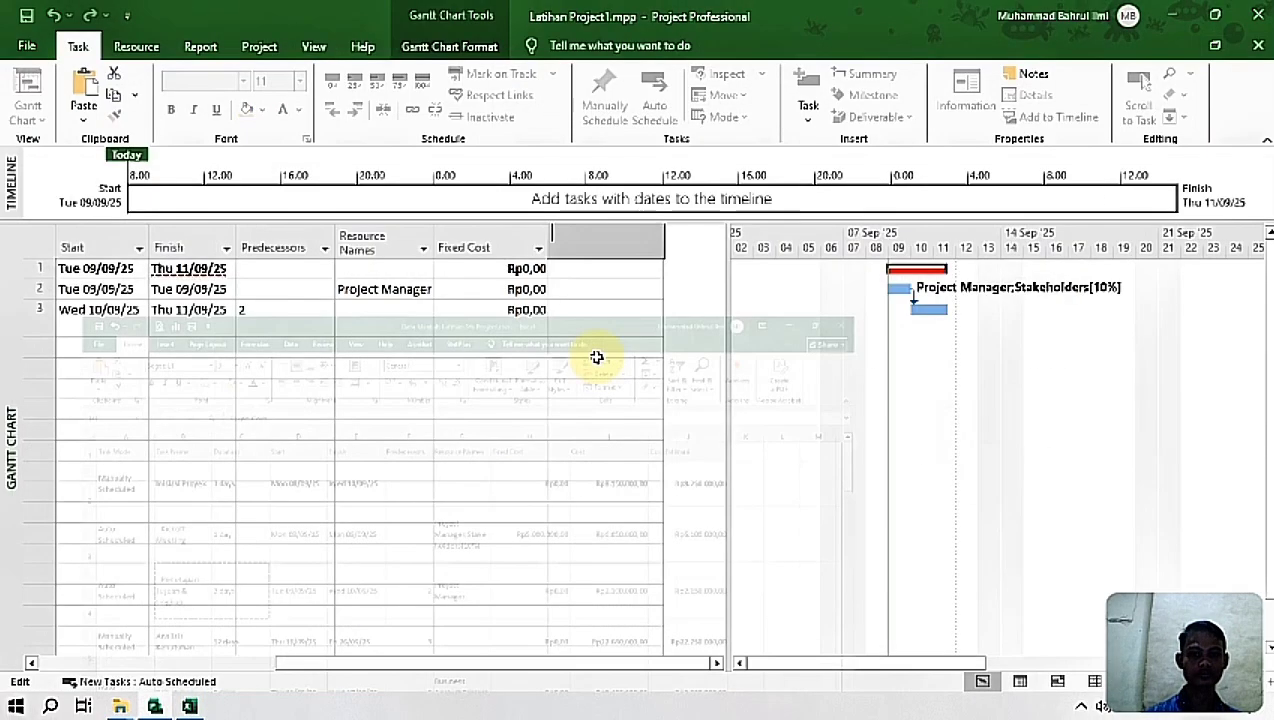
text(c)
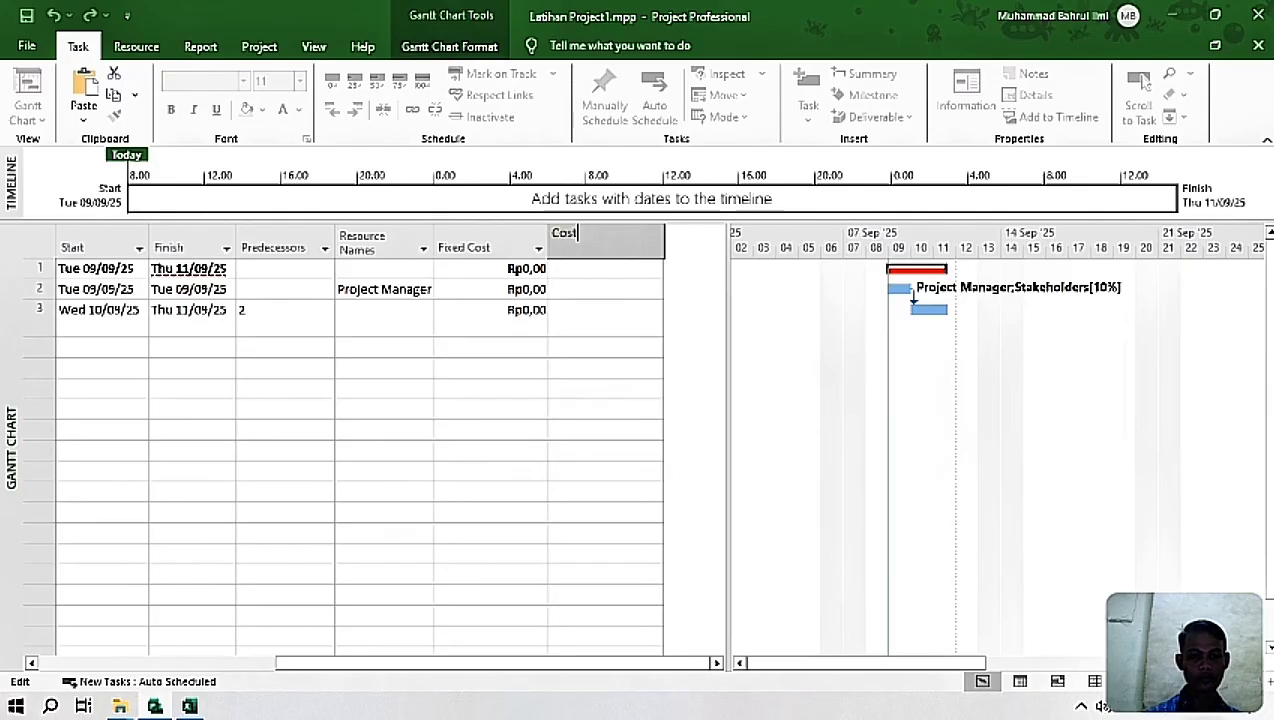
key(Return)
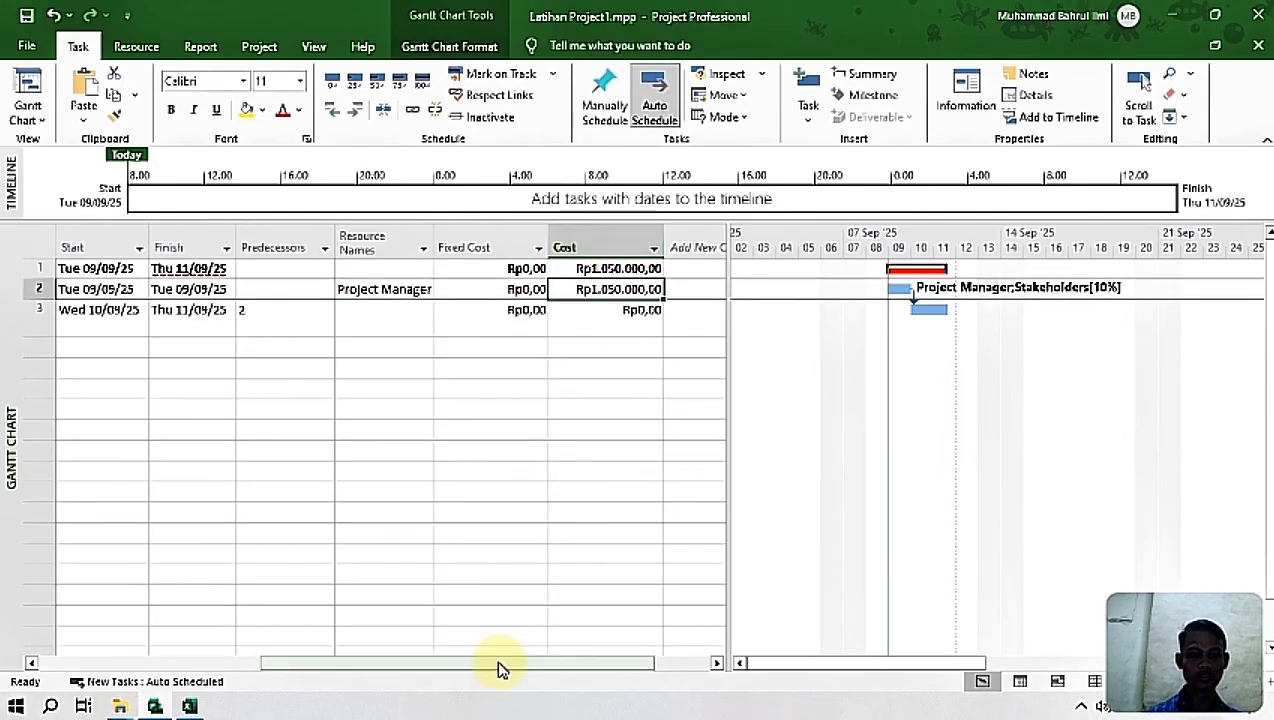
Step: Add the custom Cost1 field as a new column after Cost
drag(483, 674, 606, 683)
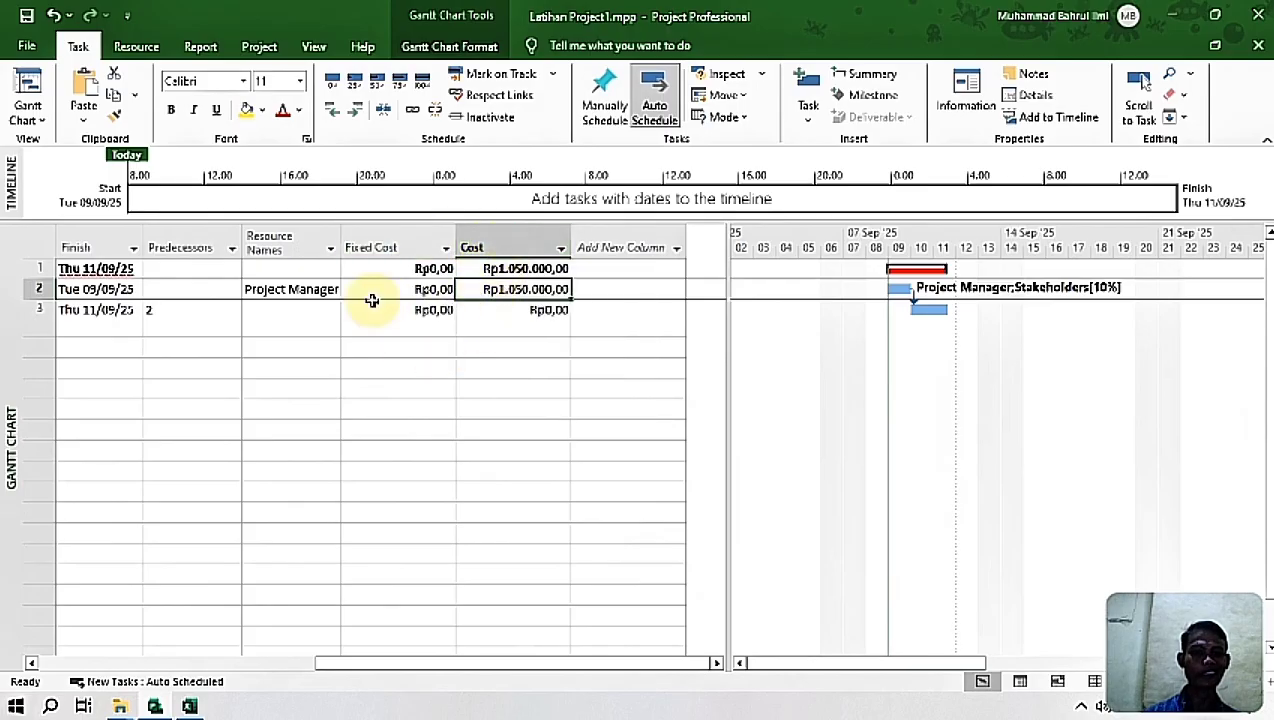
drag(665, 670, 730, 648)
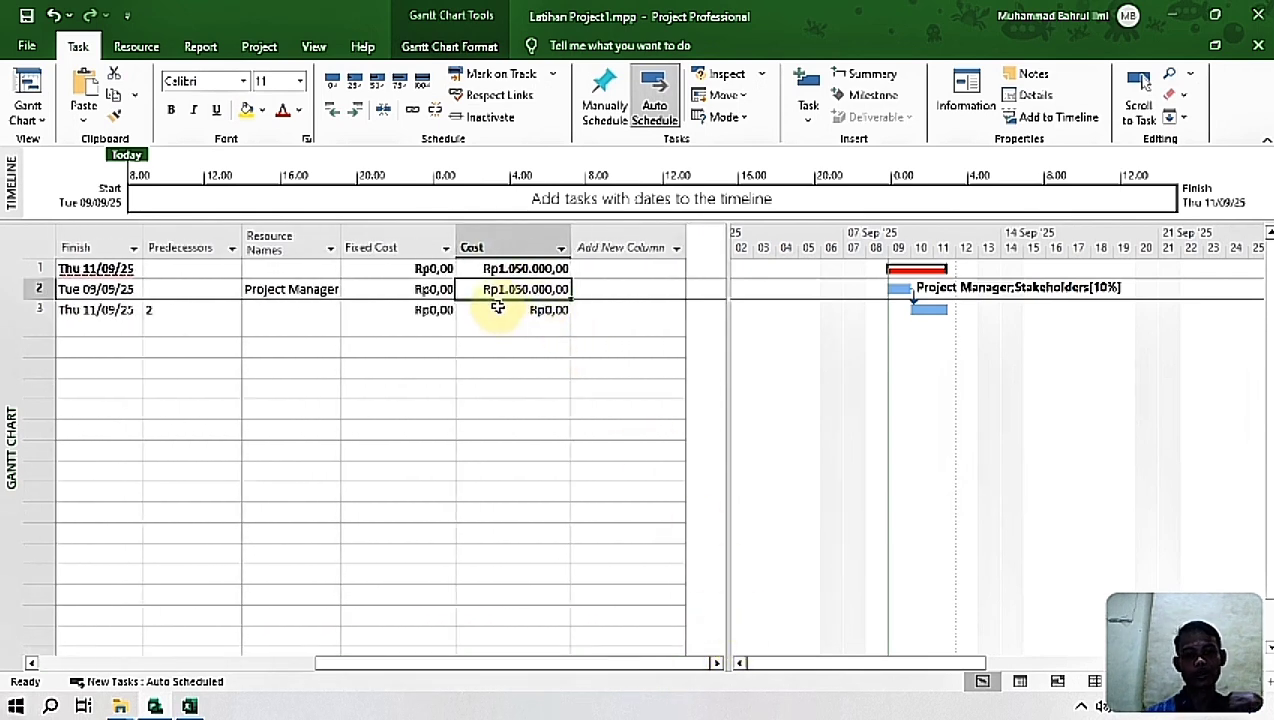
click(628, 246)
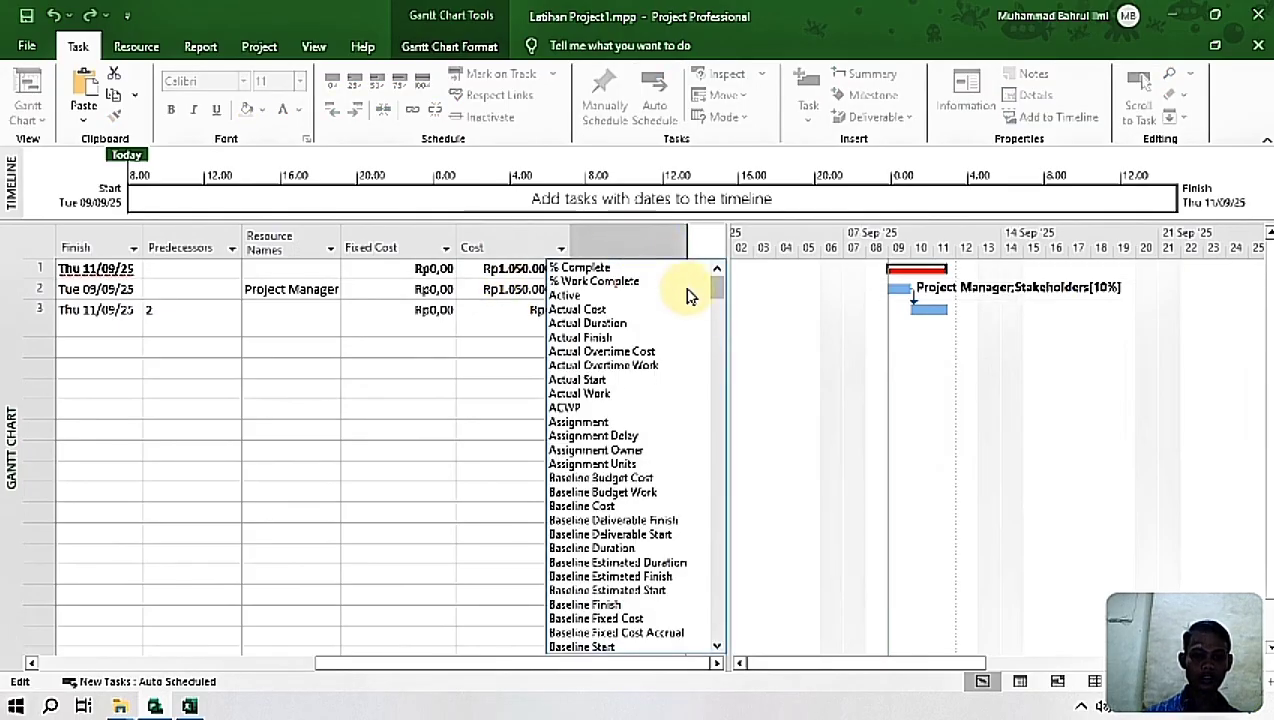
drag(716, 292, 682, 441)
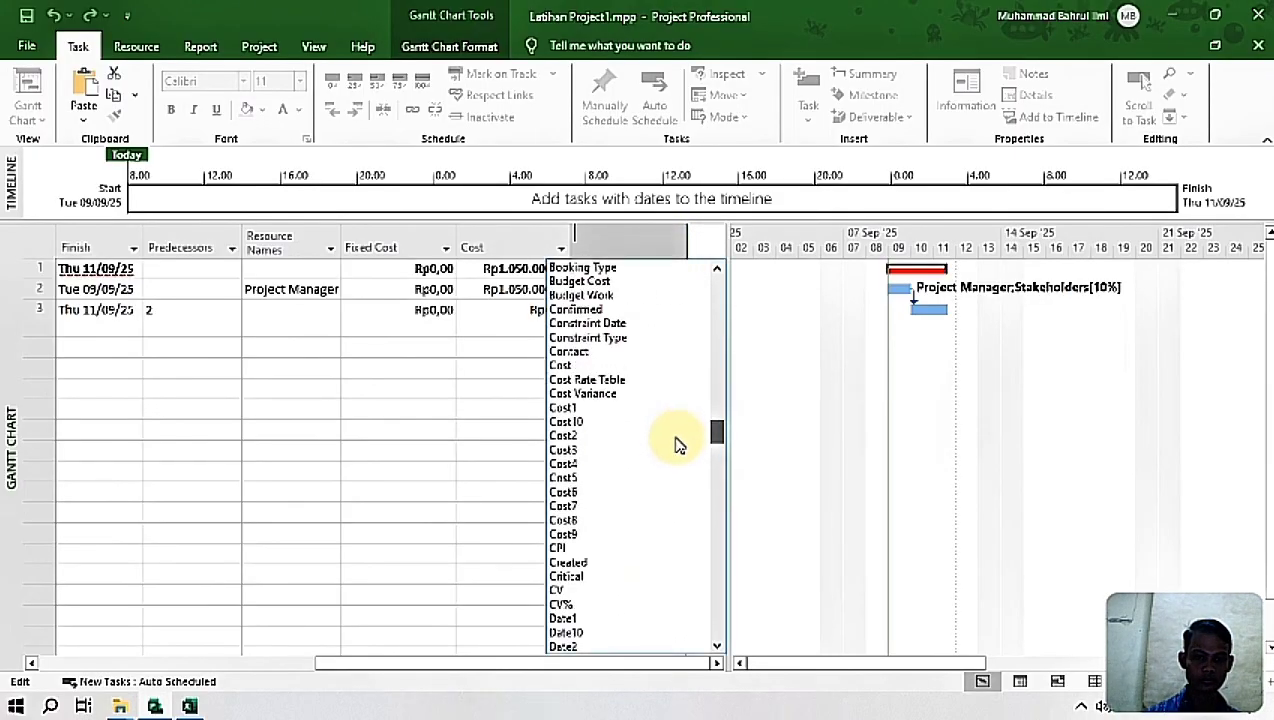
click(585, 414)
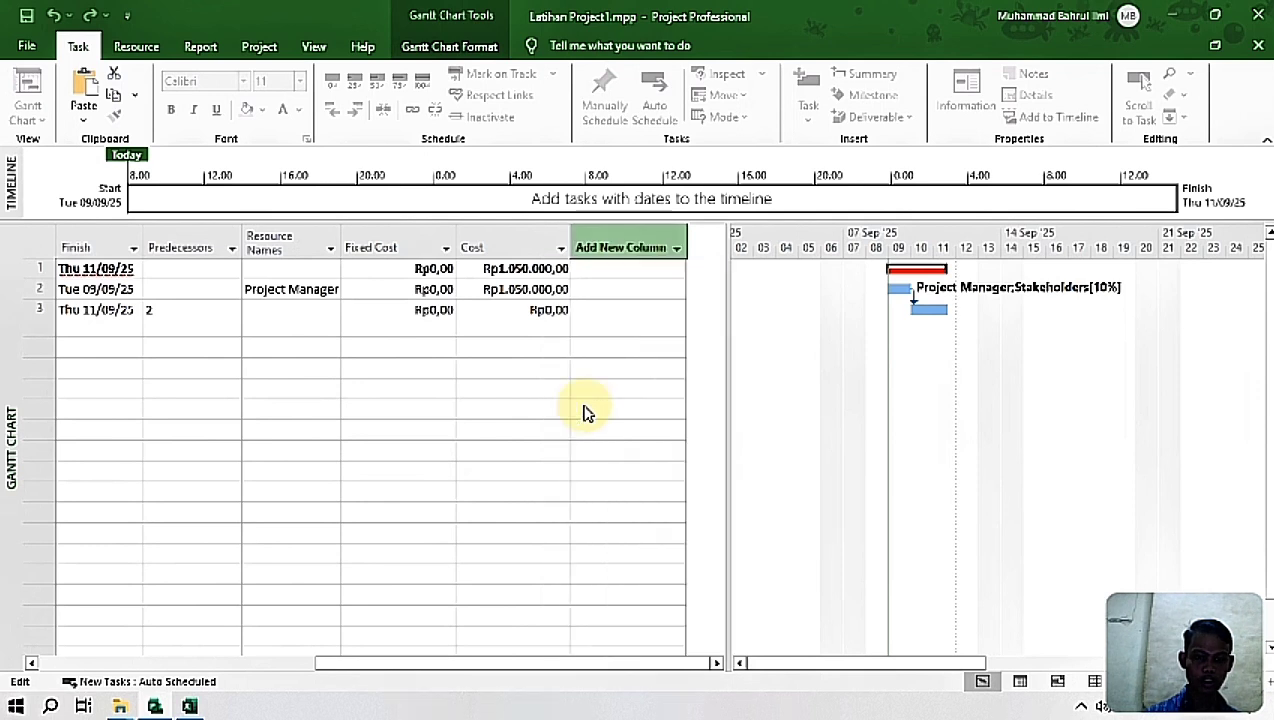
click(607, 247)
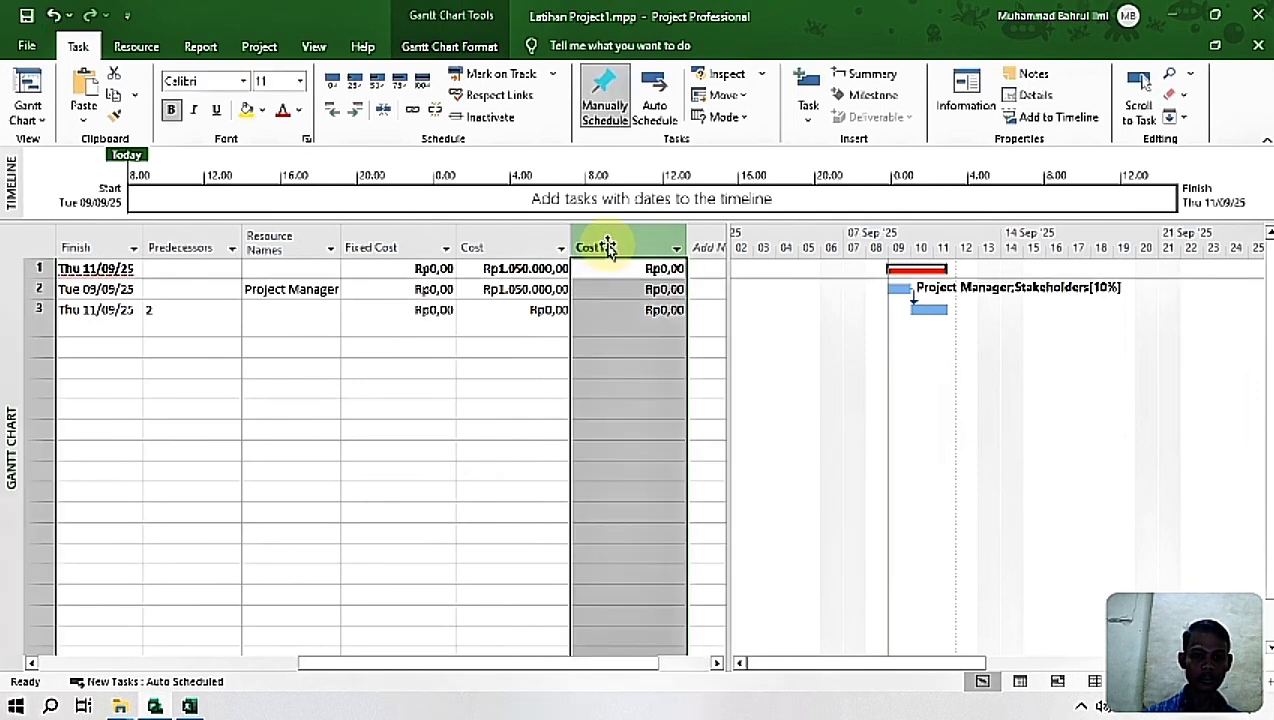
click(607, 247)
click(772, 327)
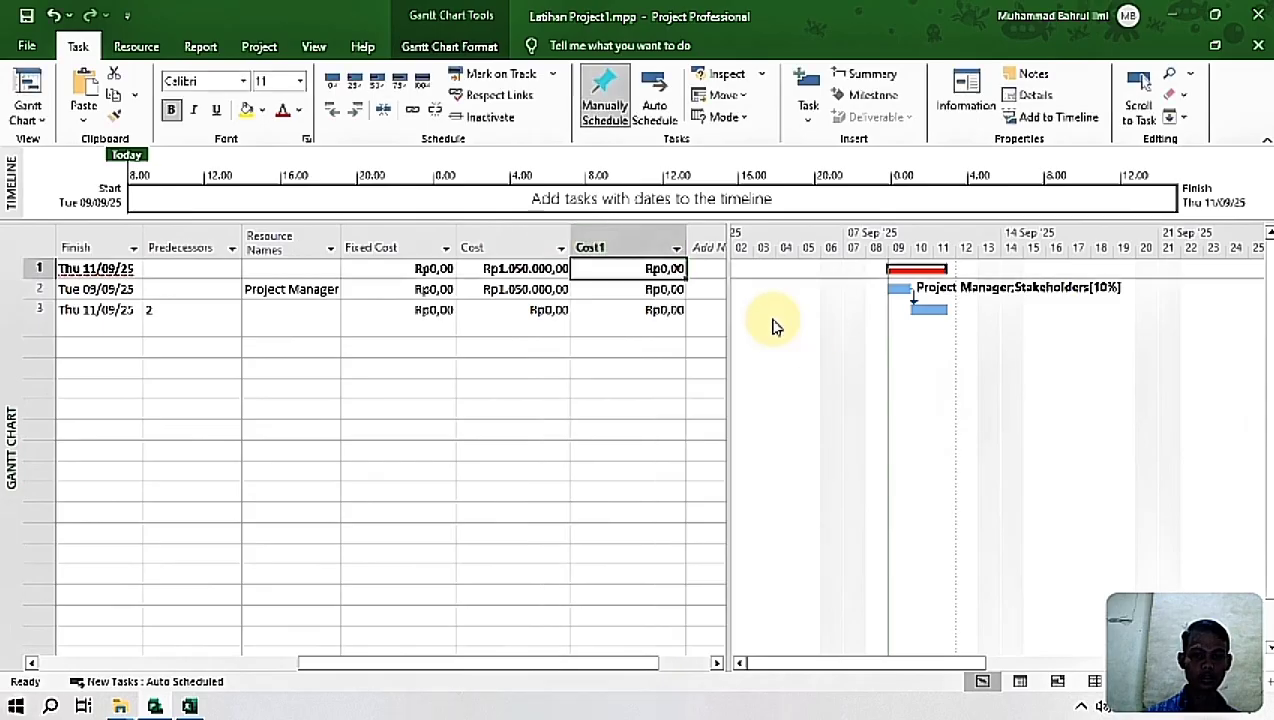
Step: Rename the Cost1 custom field to Cost Estimasi, copying the name from the heading in the Excel sheet
click(620, 247)
right_click(622, 247)
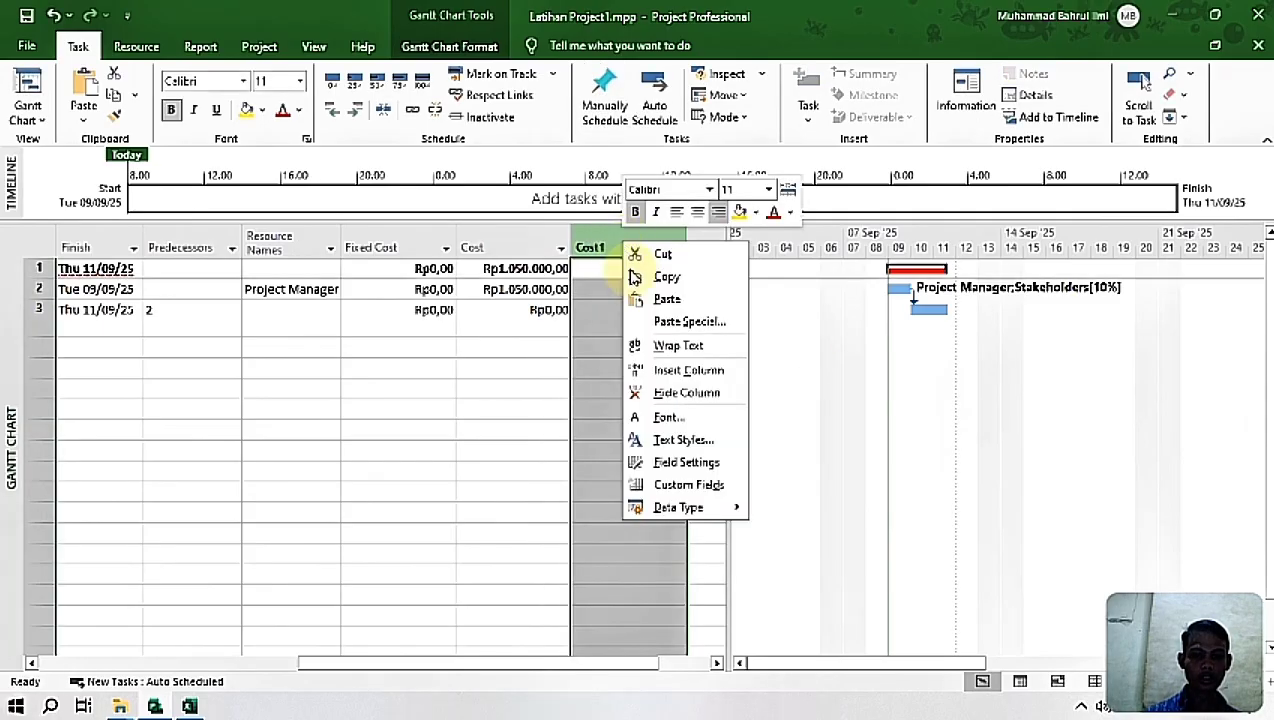
click(697, 488)
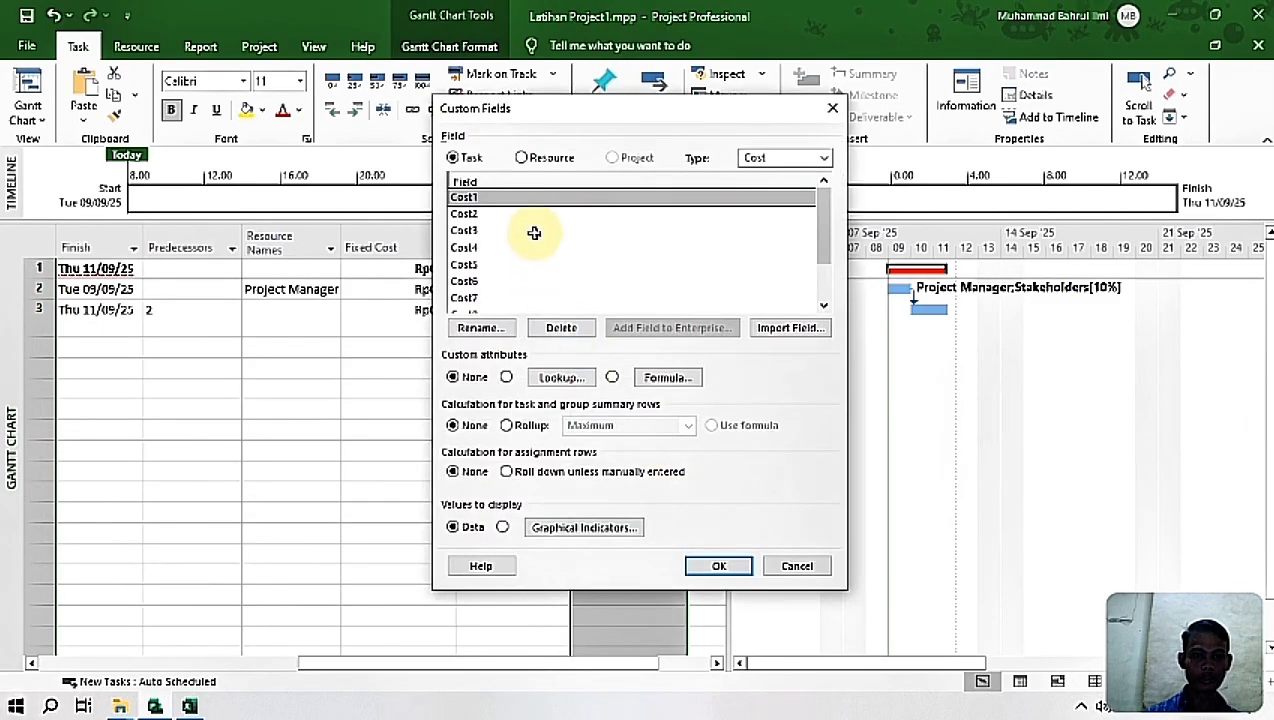
click(494, 338)
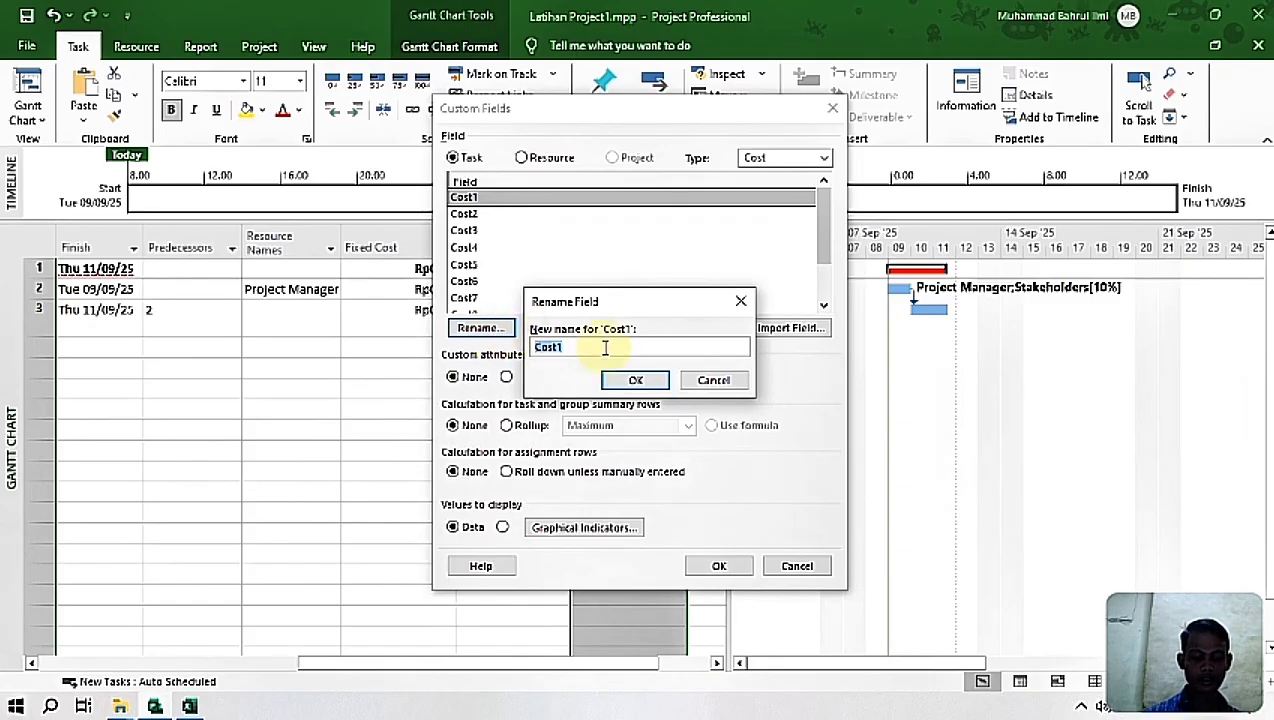
click(204, 711)
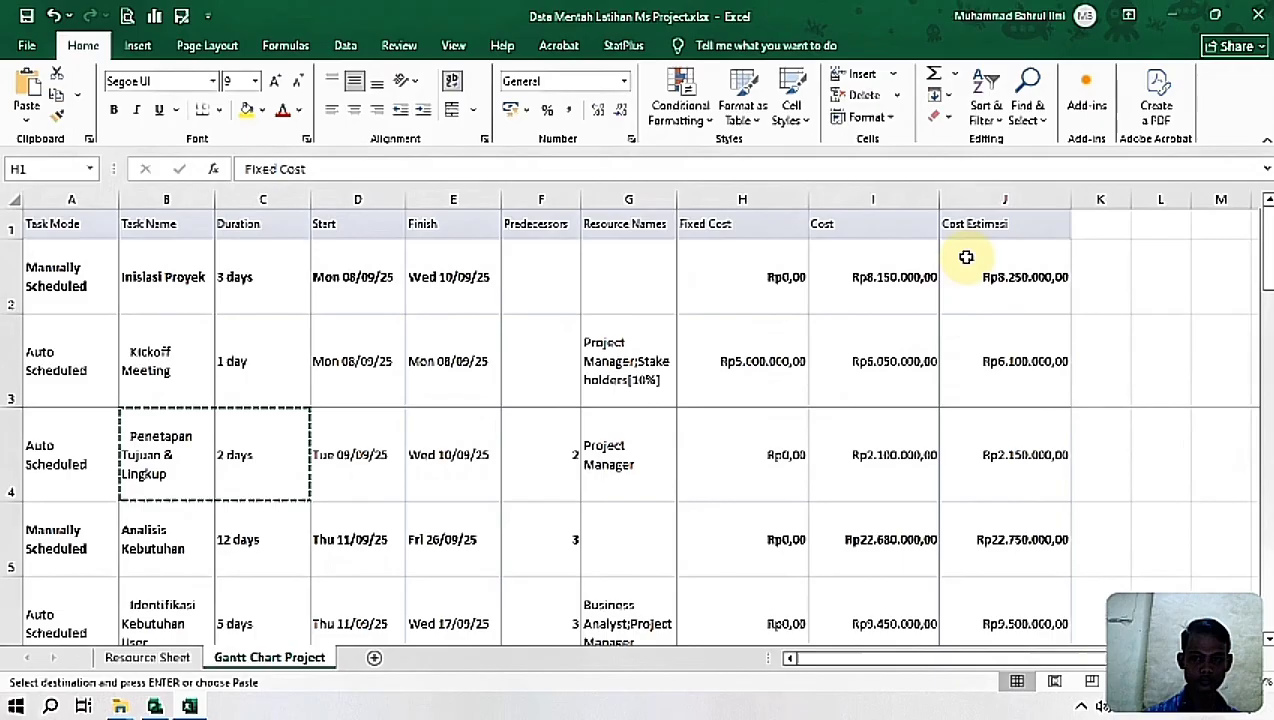
click(955, 224)
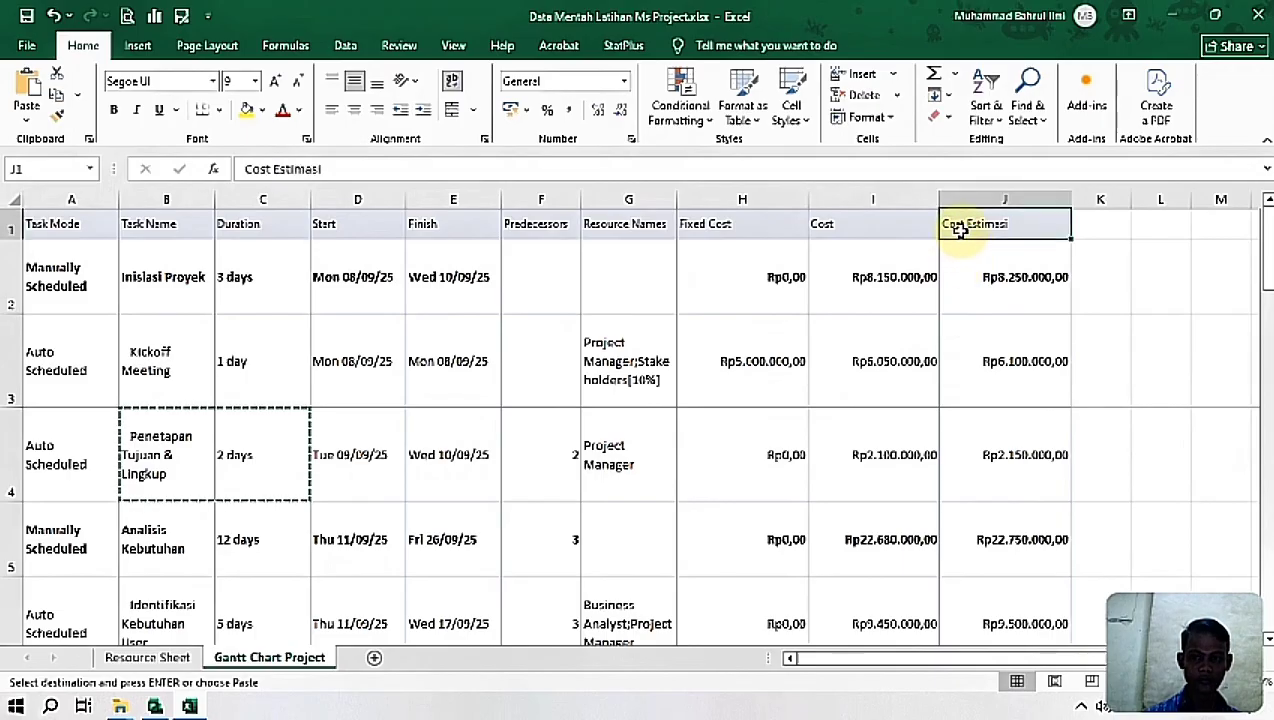
double_click(958, 228)
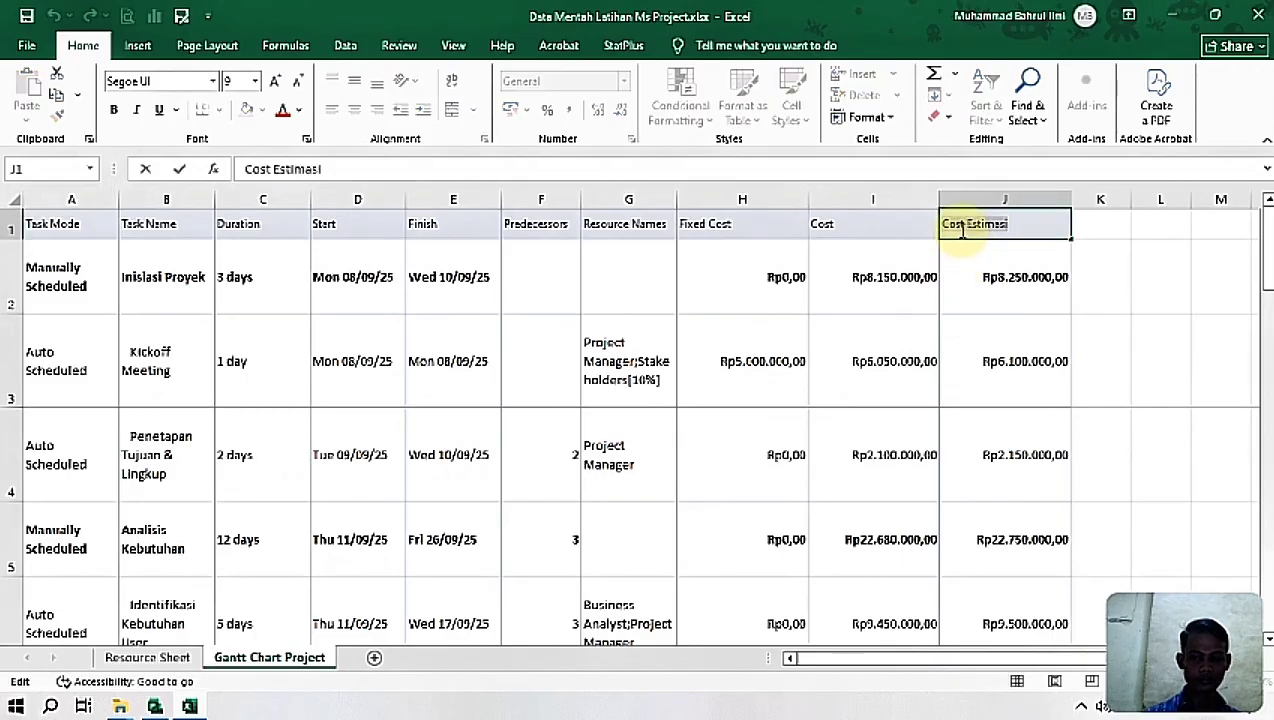
click(155, 706)
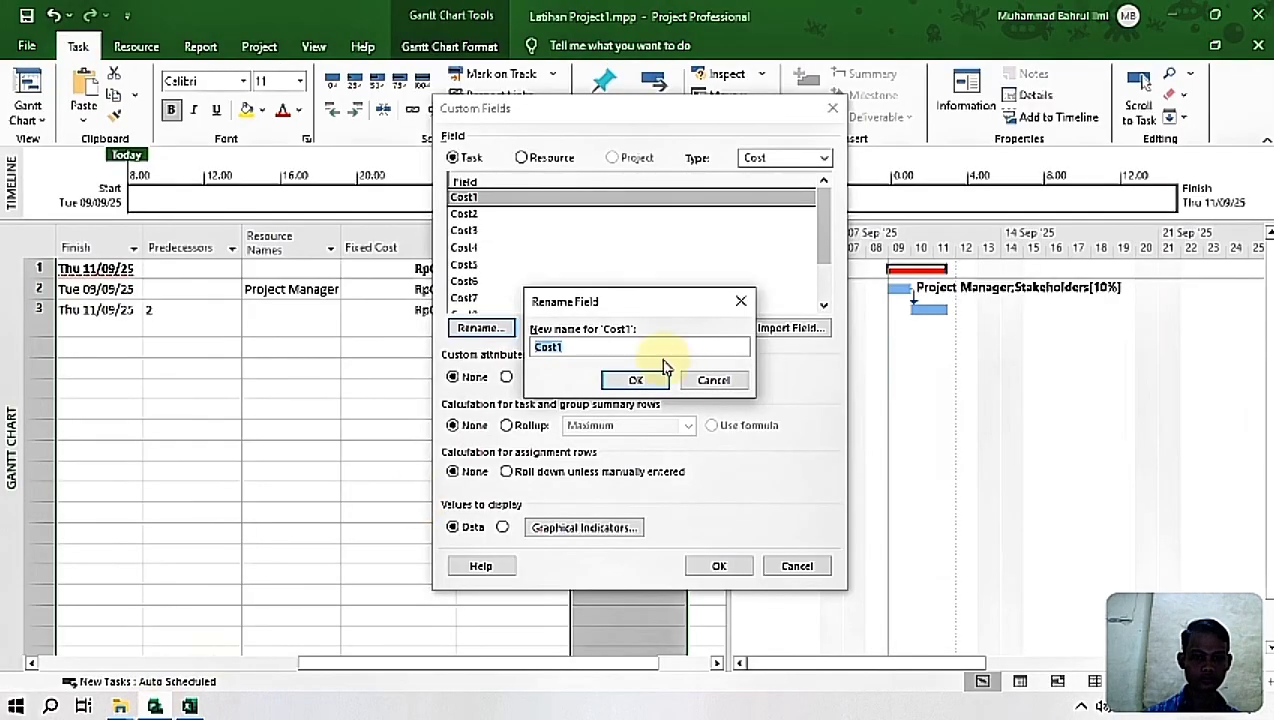
text(Cost Estimasi)
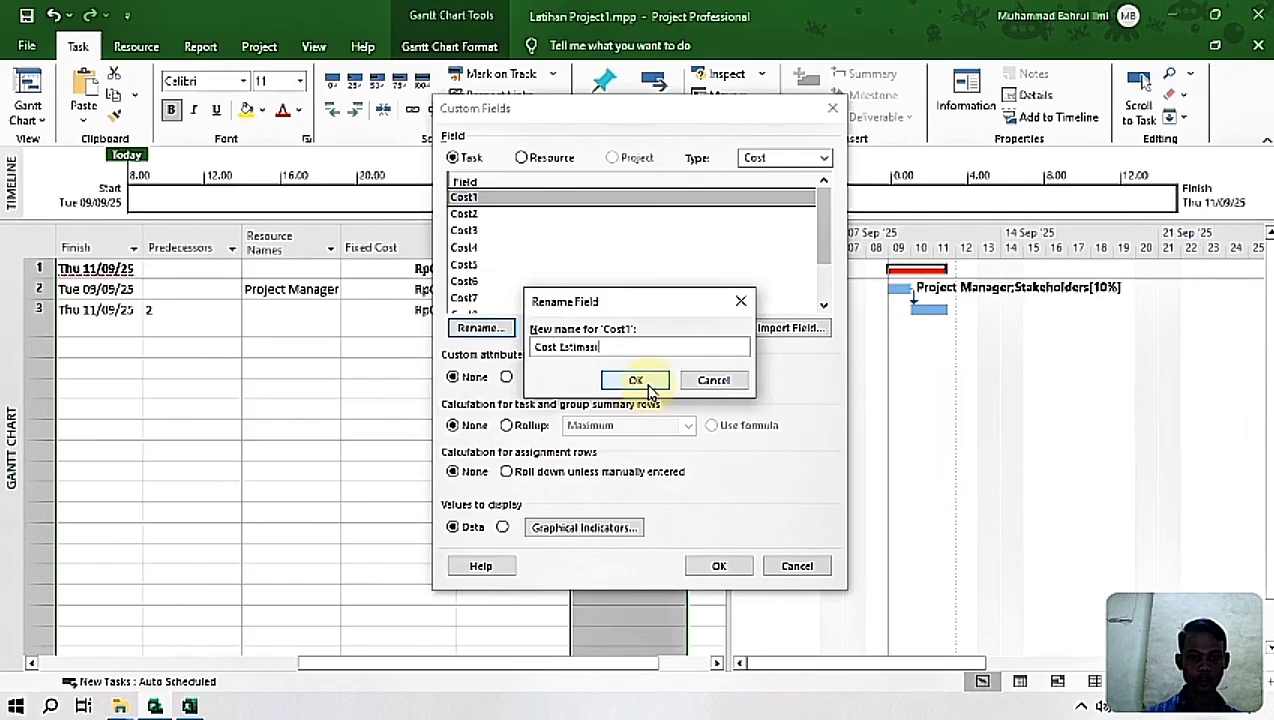
click(650, 390)
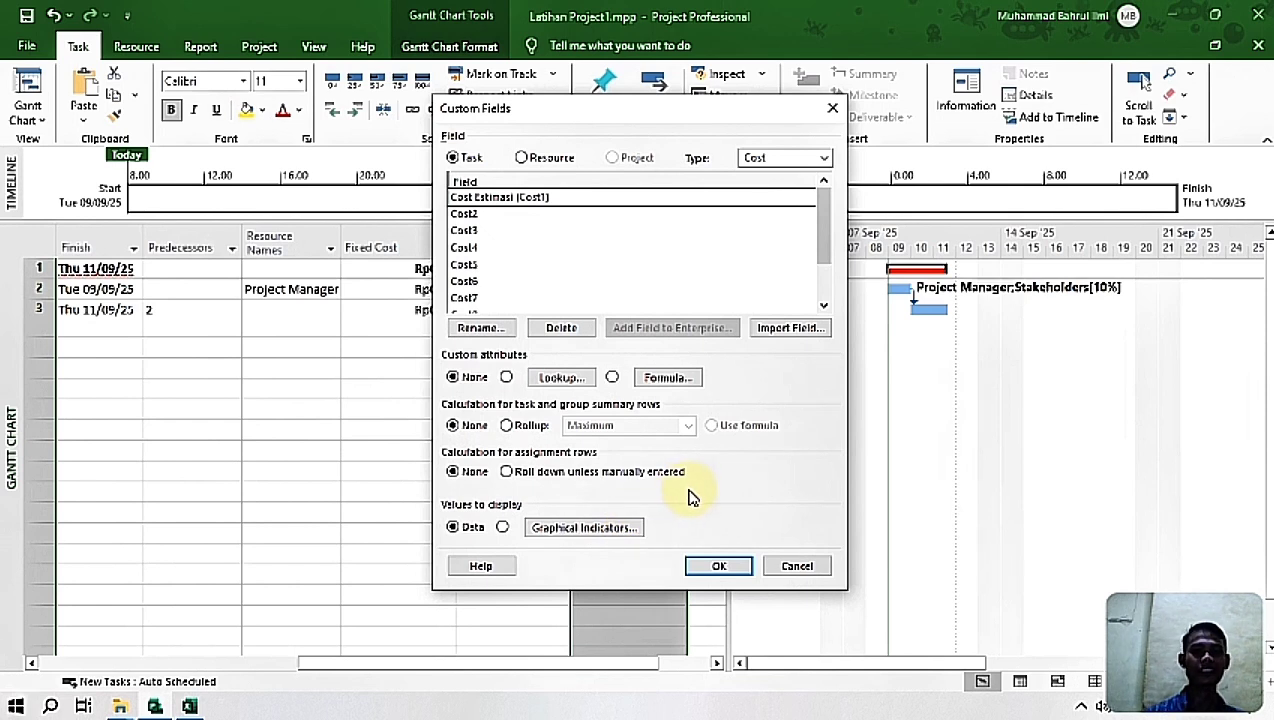
click(716, 564)
click(577, 346)
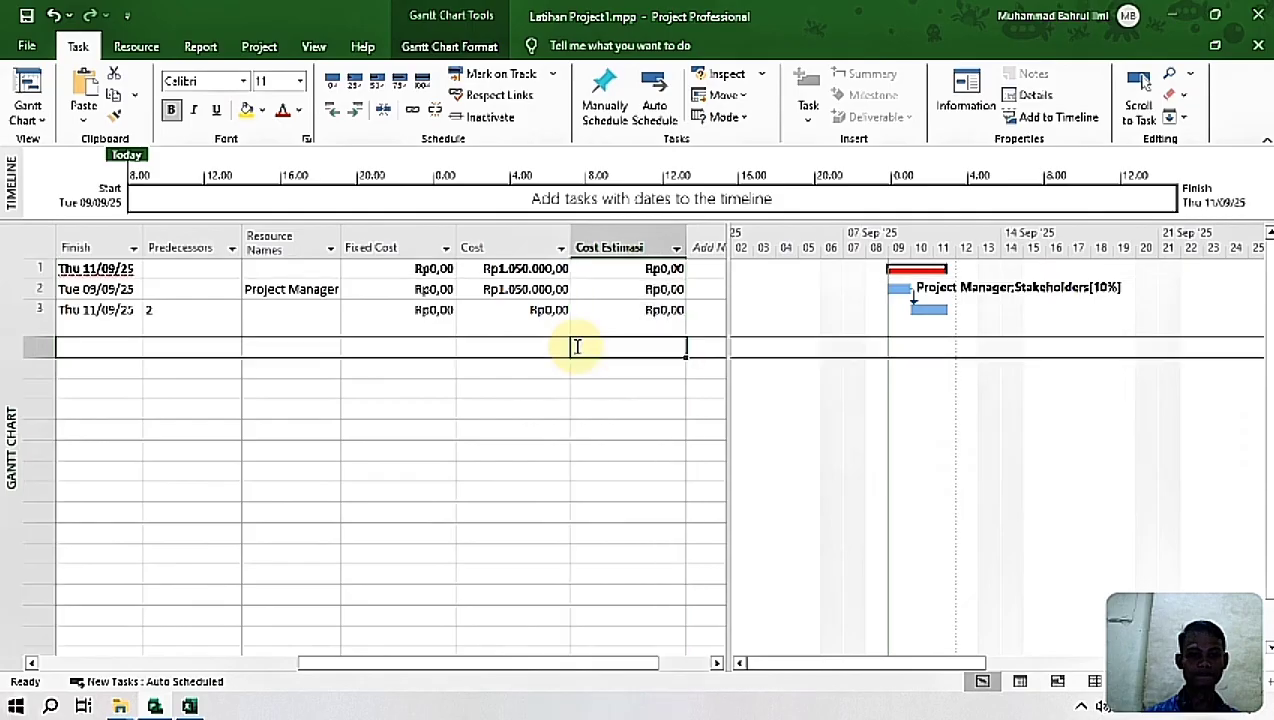
Step: Assign Project Manager as the resource of the Penetapan Tujuan & Lingkup task, checking the resource name in the Excel sheet
drag(537, 664, 284, 655)
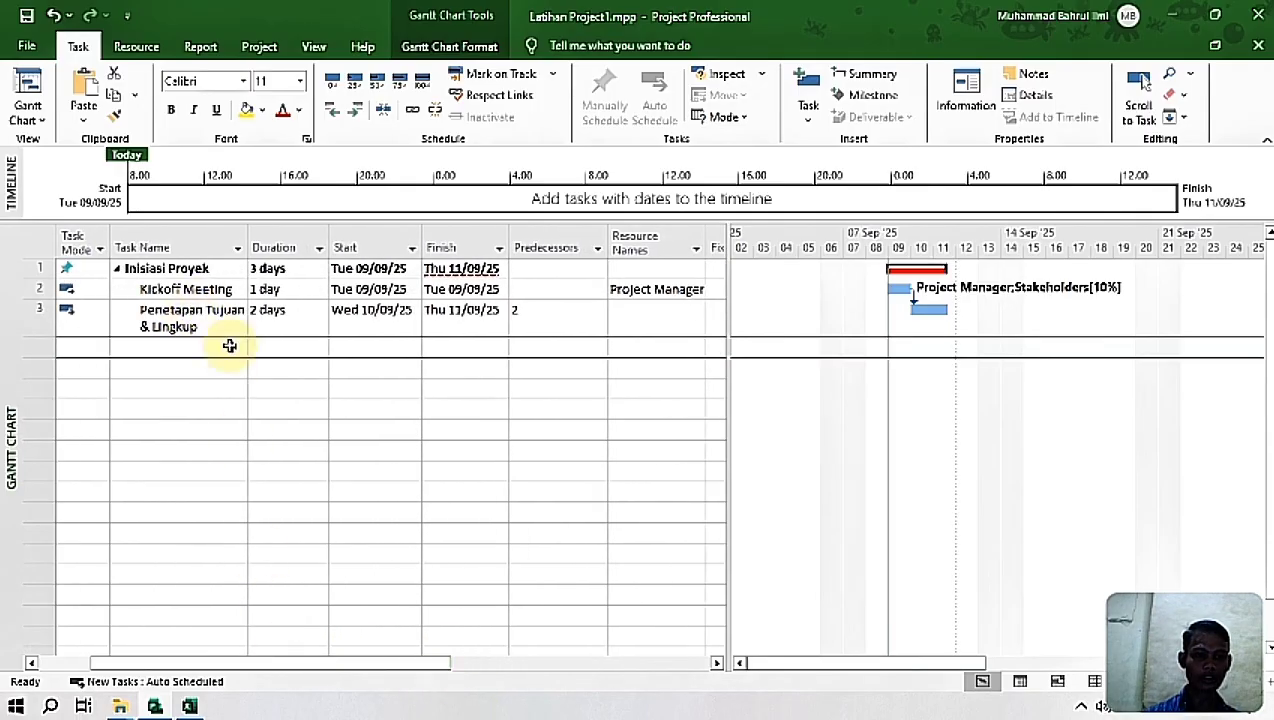
drag(418, 668, 506, 656)
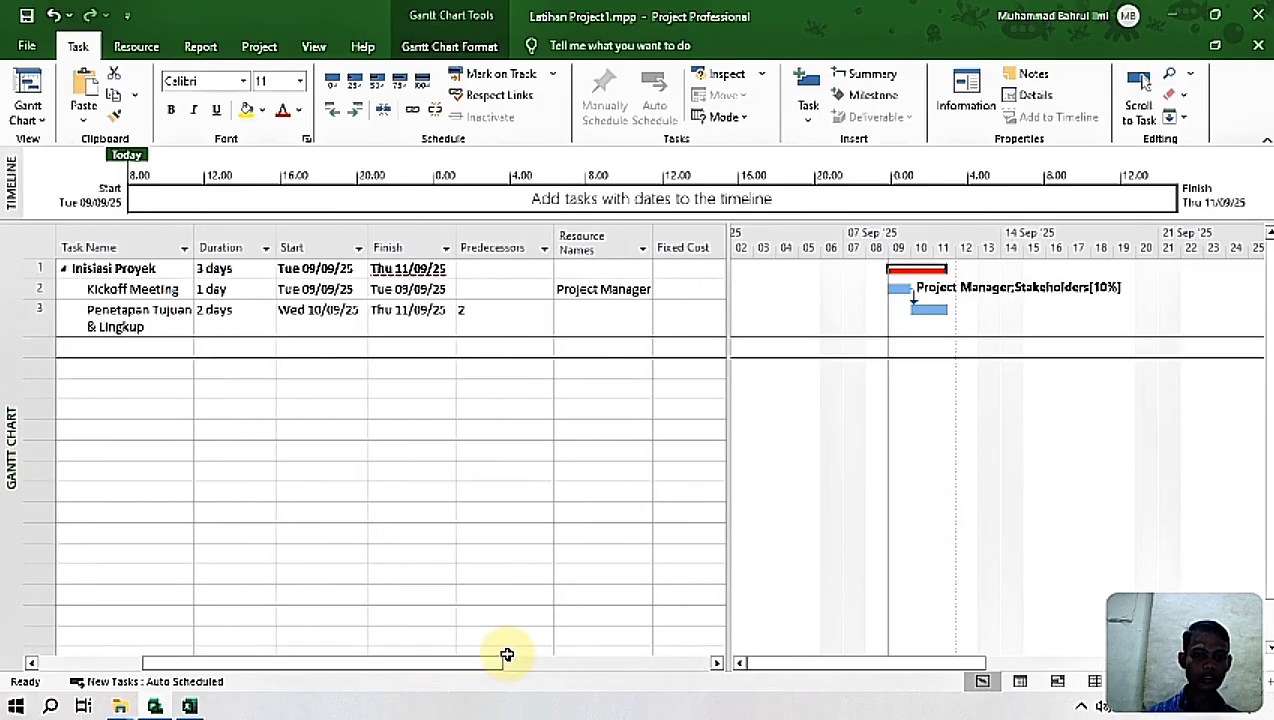
click(605, 315)
click(644, 321)
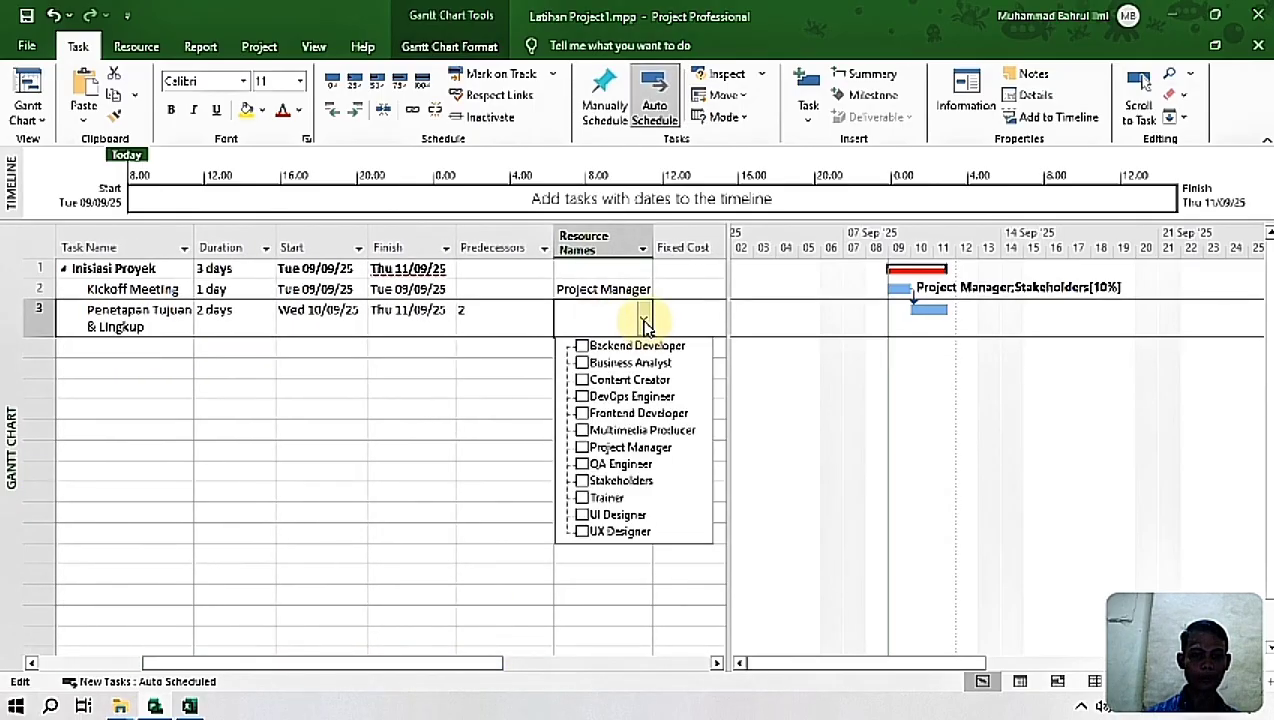
click(189, 707)
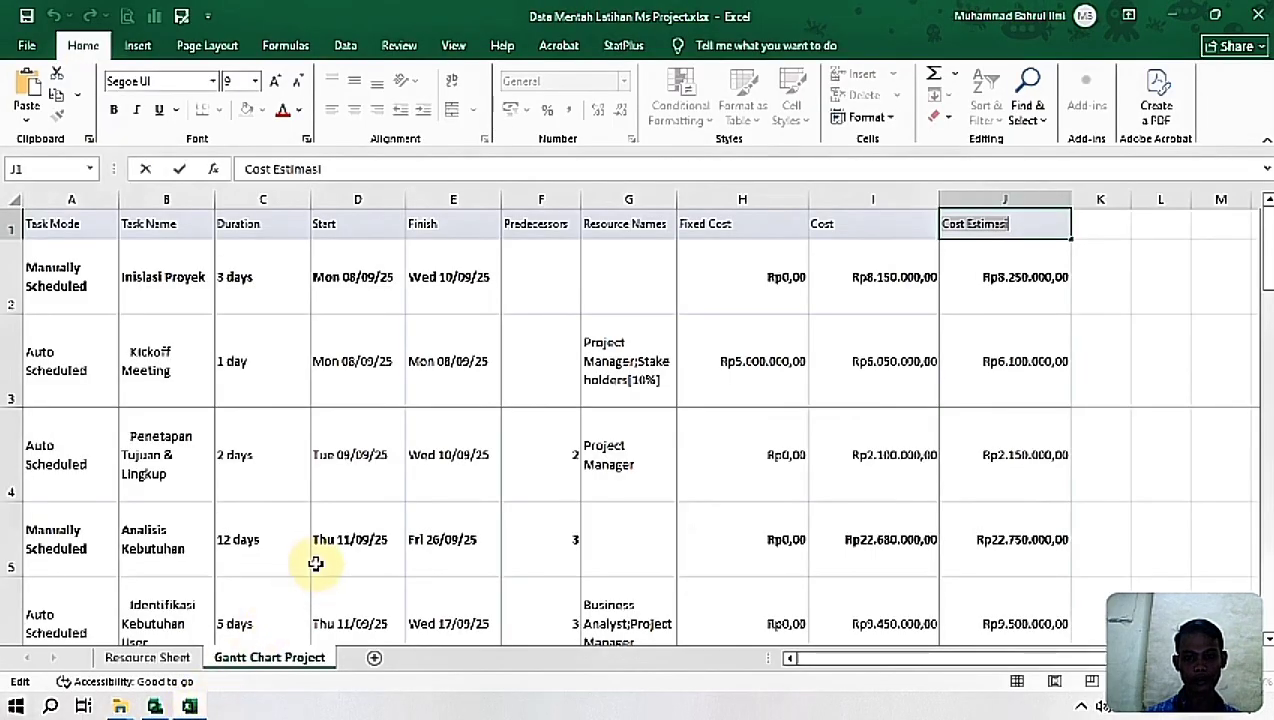
click(605, 482)
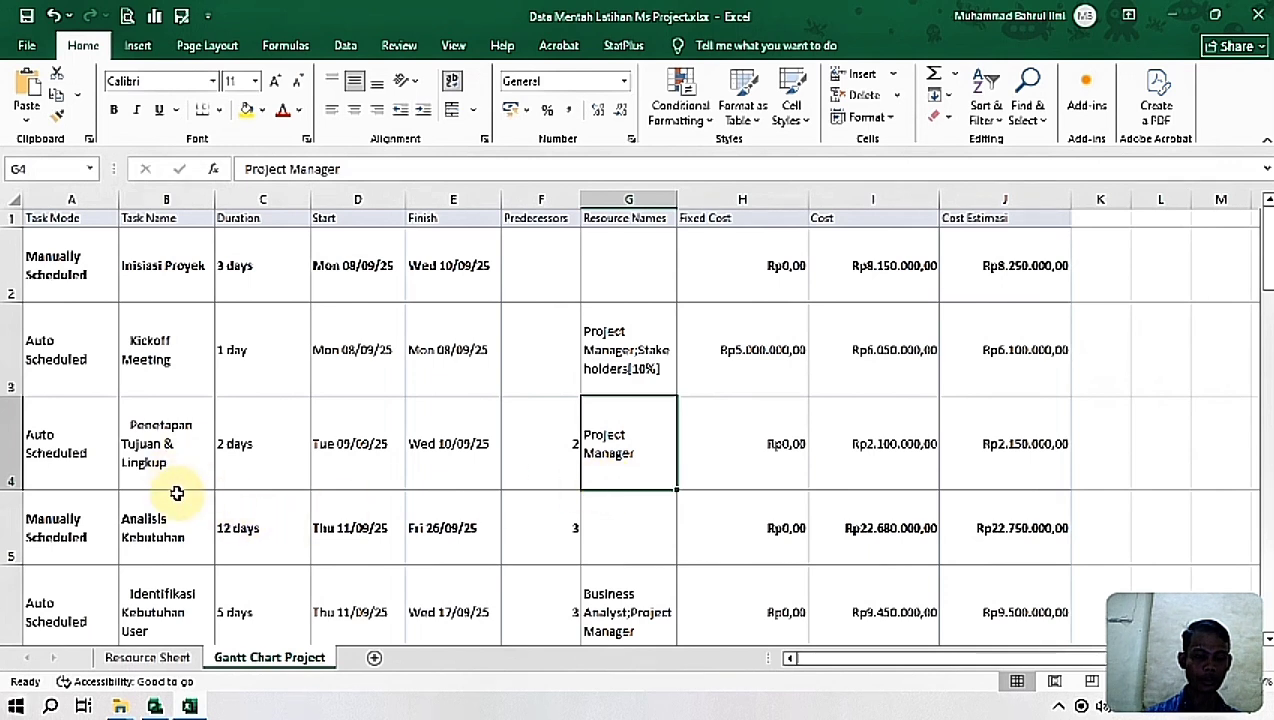
click(203, 708)
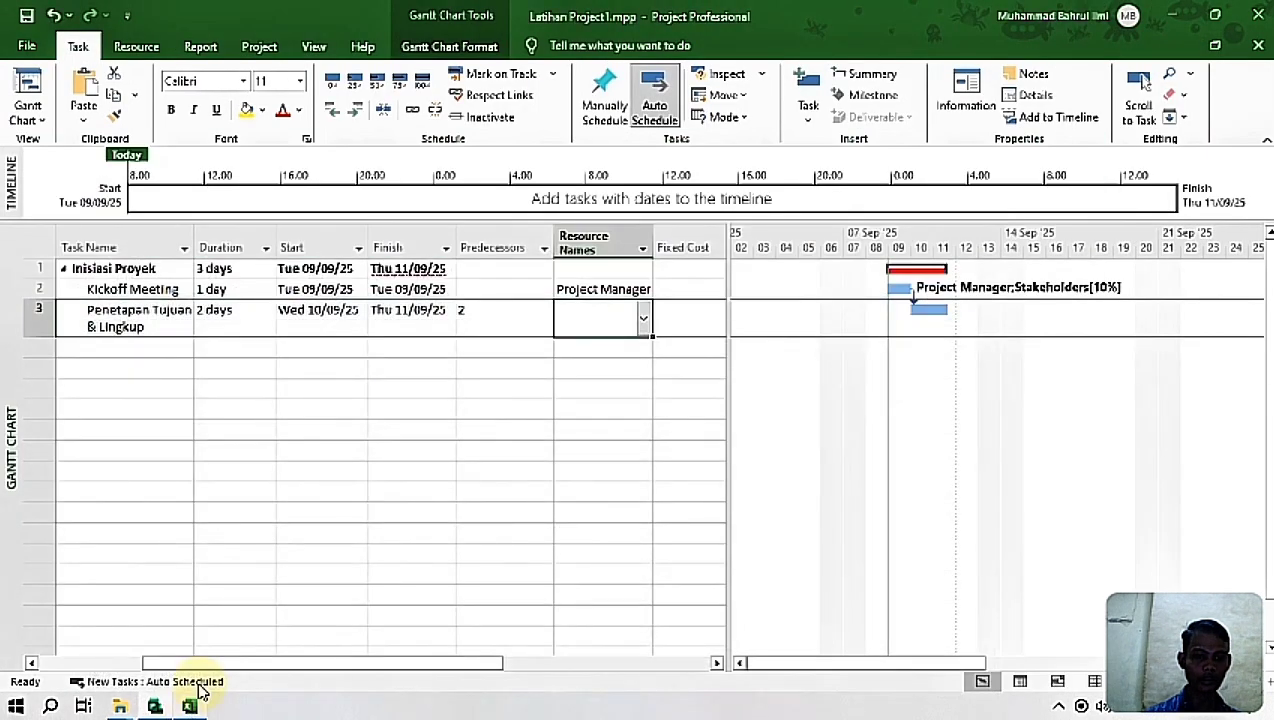
click(644, 320)
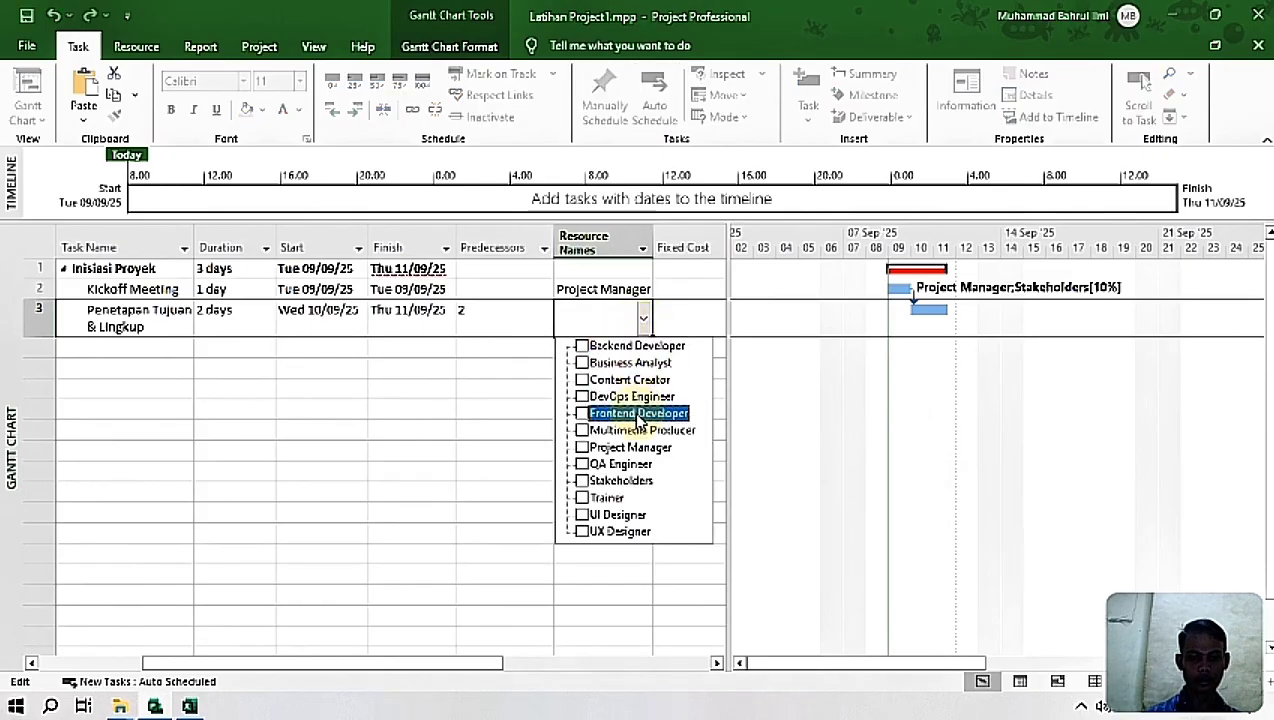
click(585, 448)
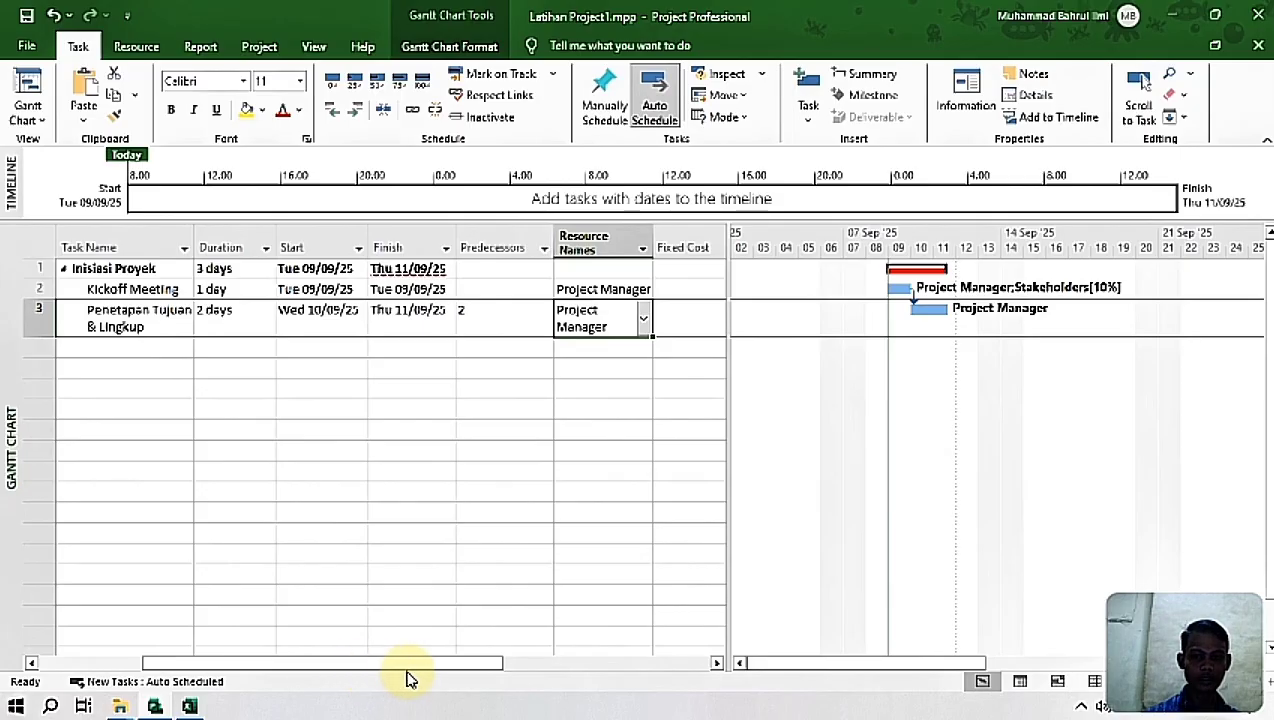
Step: Copy the Kickoff Meeting fixed cost of Rp5.000.000,00 from the Excel sheet into that task's Fixed Cost and check its Cost
drag(420, 665, 660, 650)
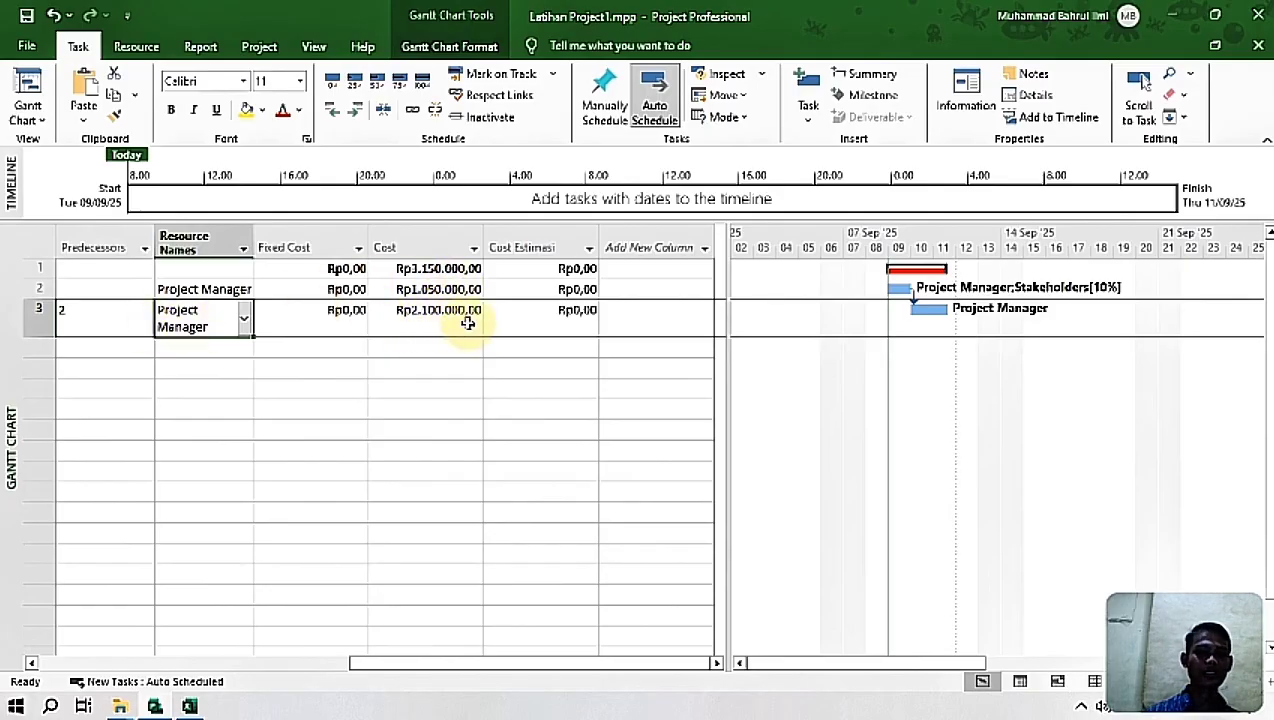
click(189, 706)
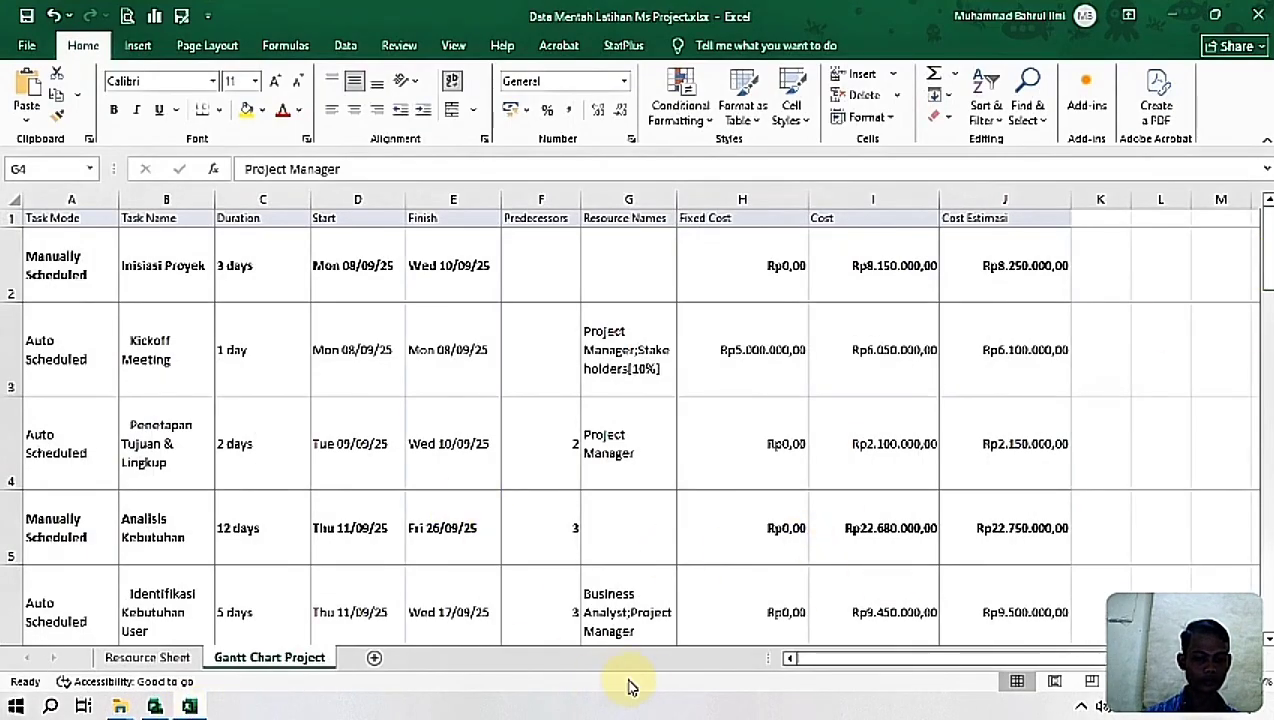
drag(857, 661, 820, 668)
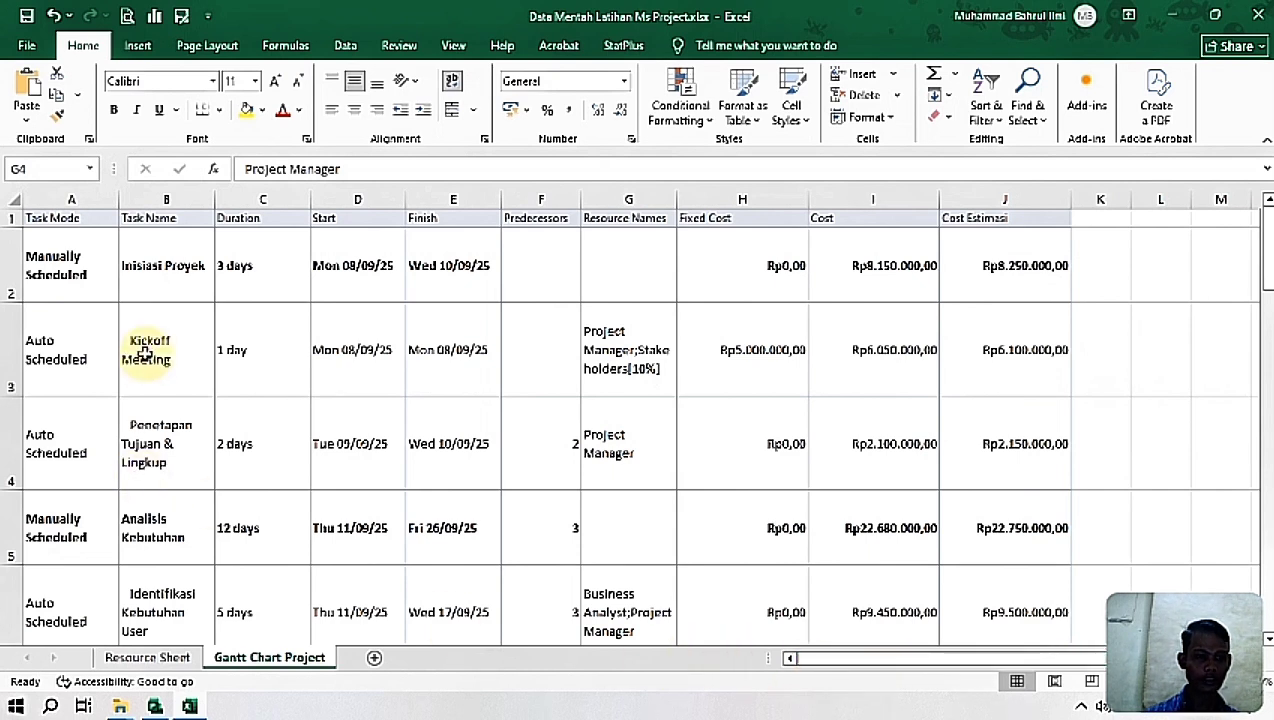
click(747, 370)
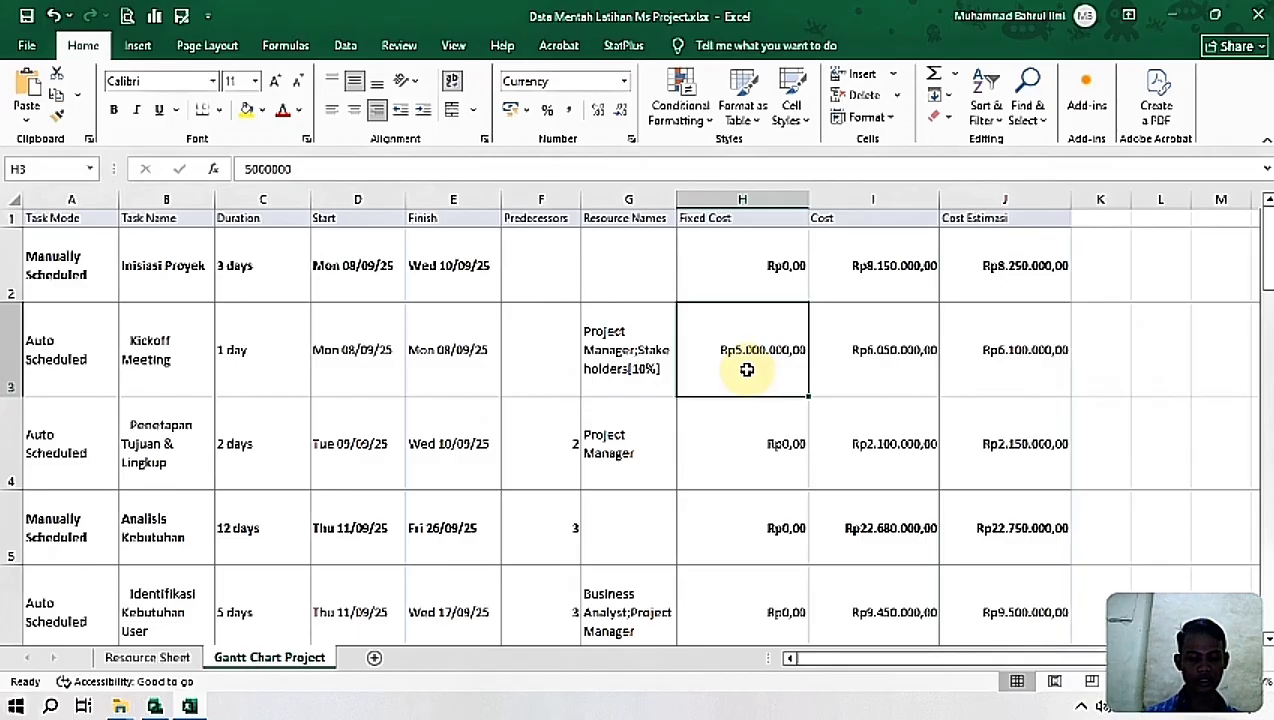
key(ctrl+c)
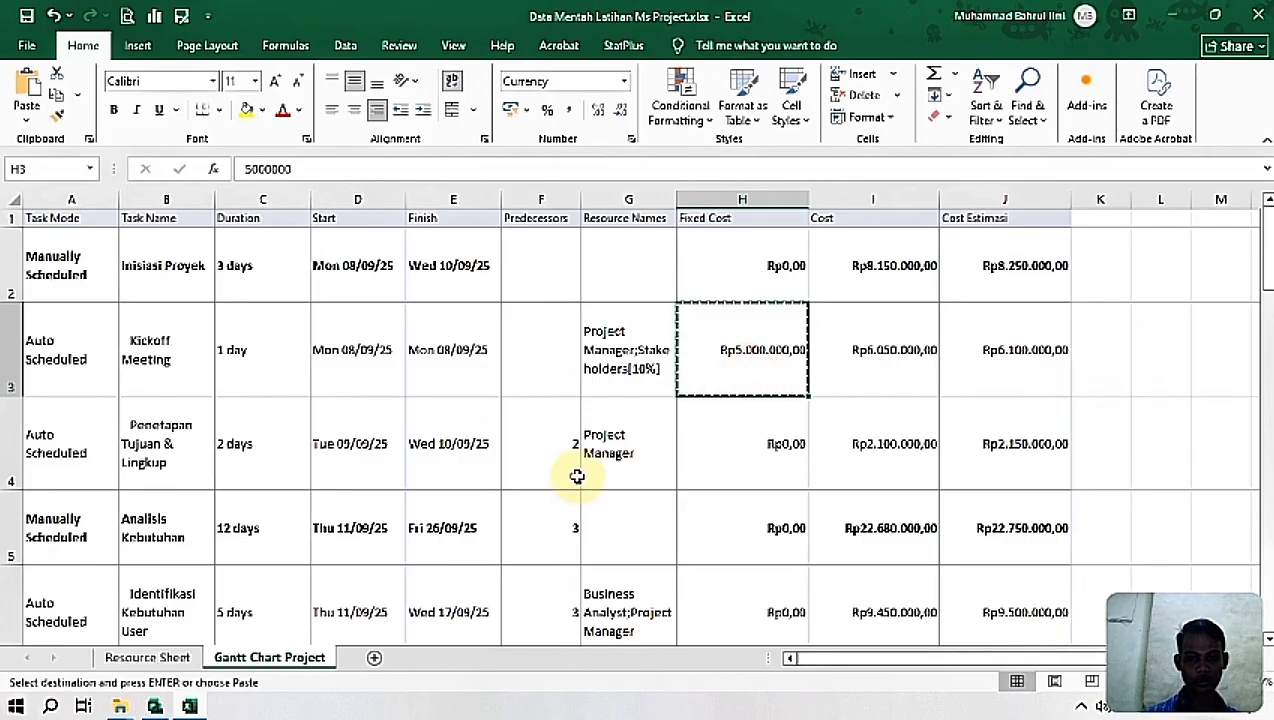
click(187, 707)
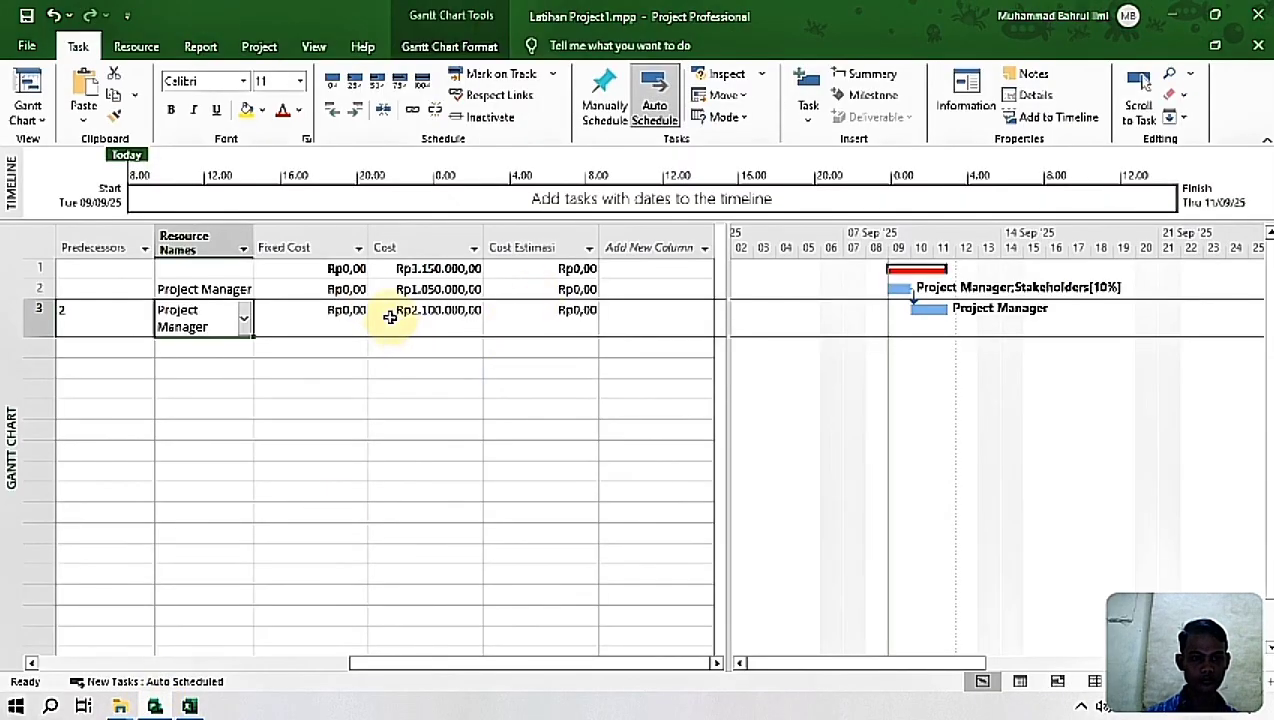
click(313, 290)
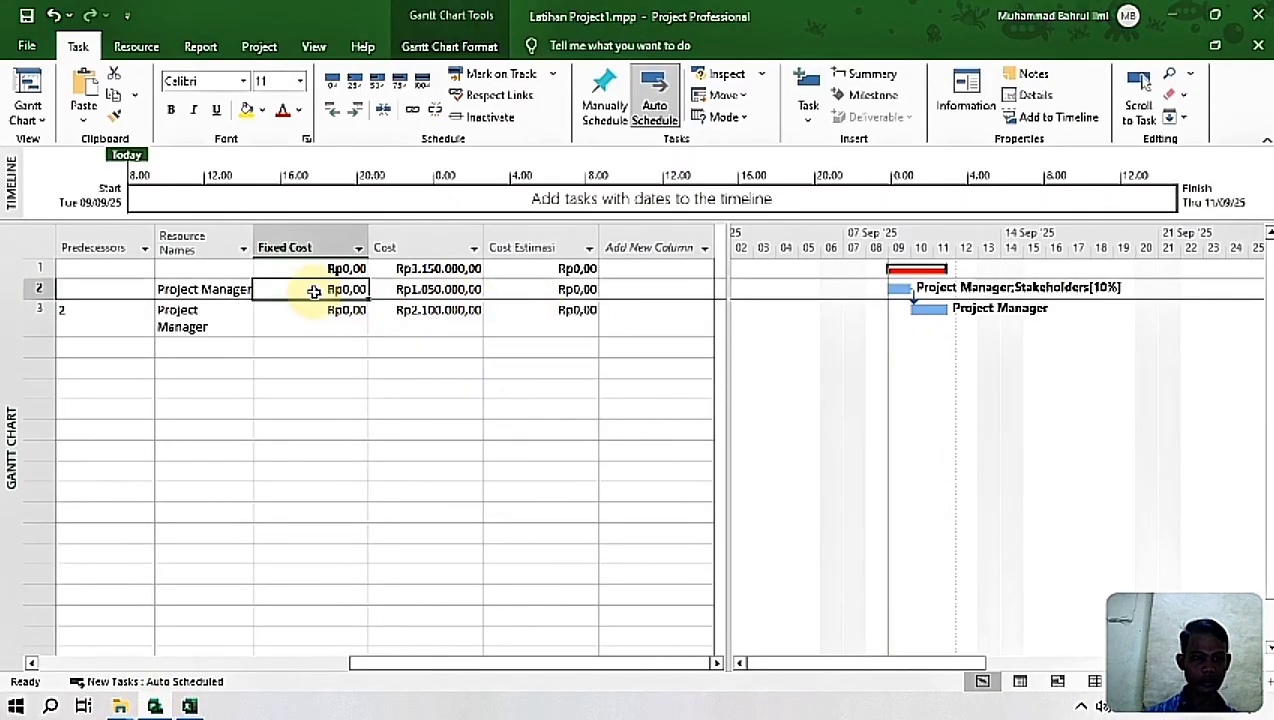
key(ctrl+v)
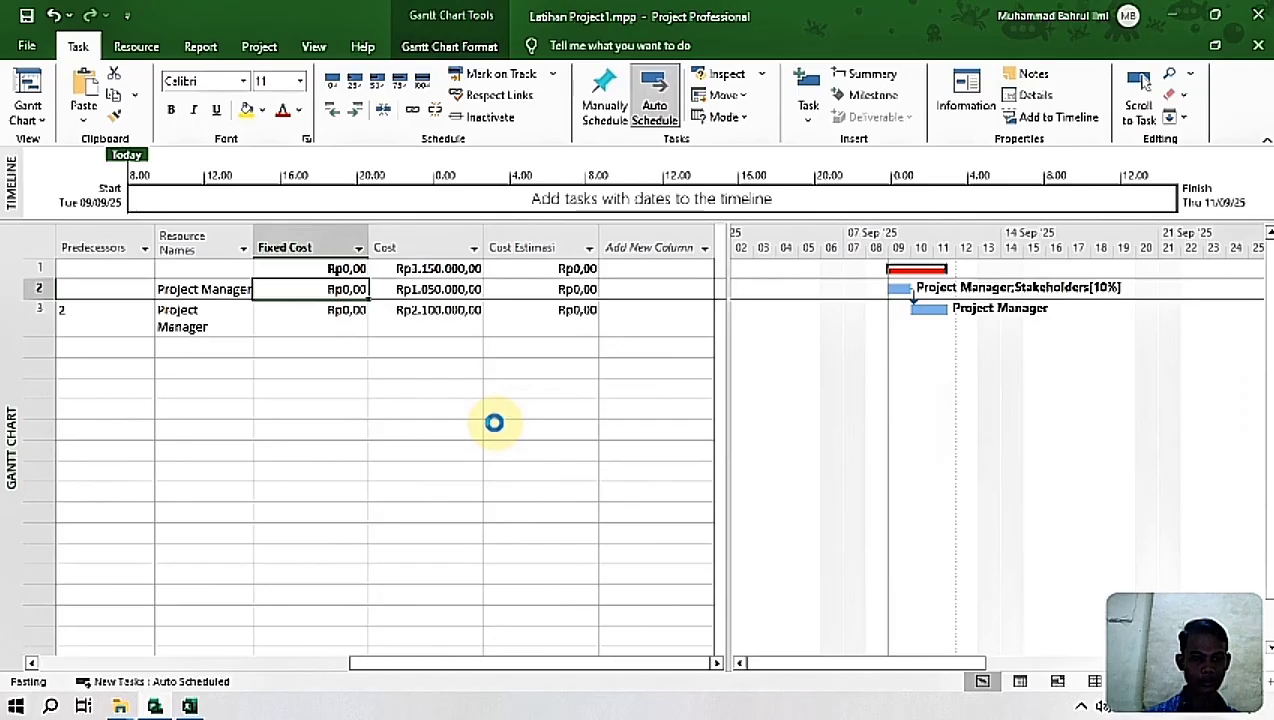
click(494, 423)
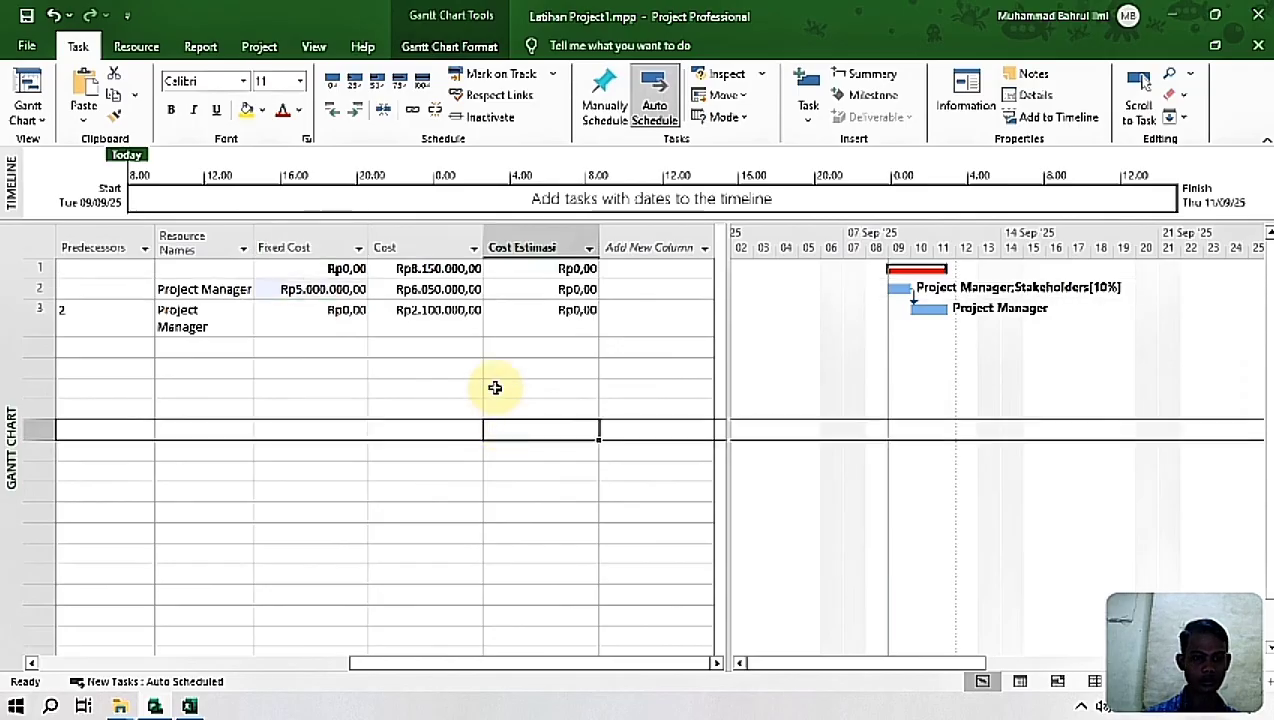
click(435, 289)
click(340, 288)
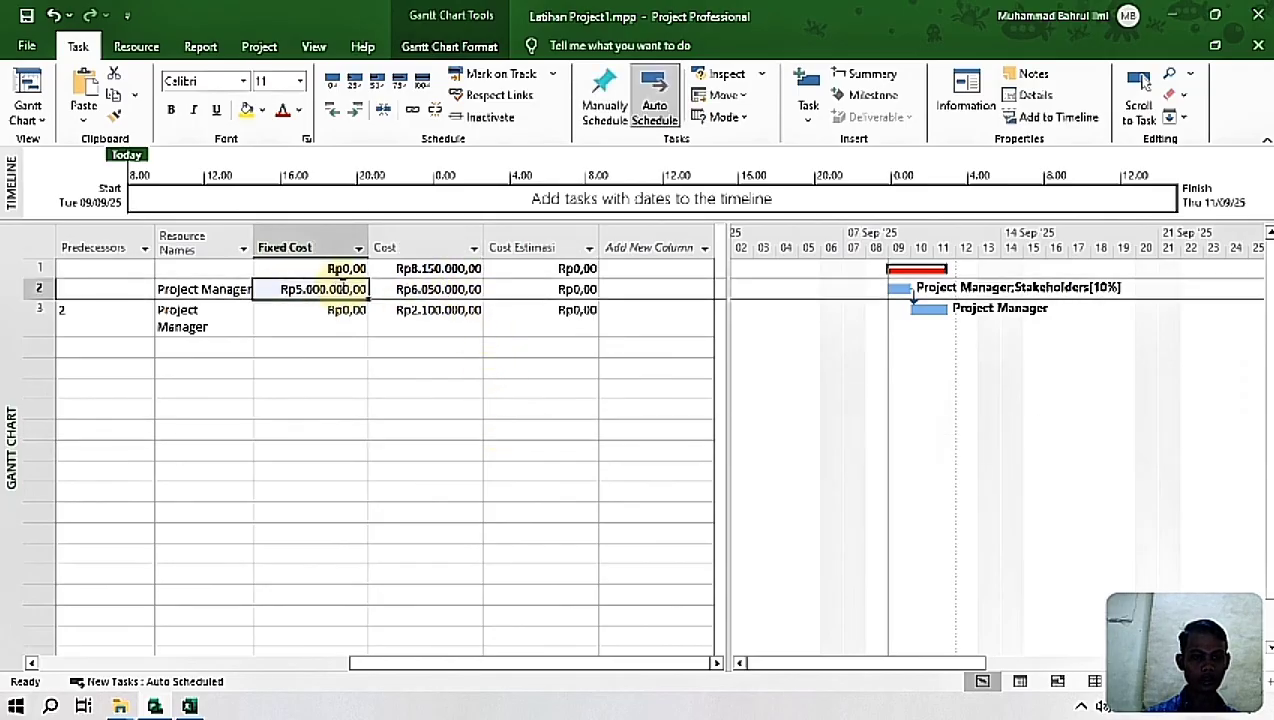
click(422, 289)
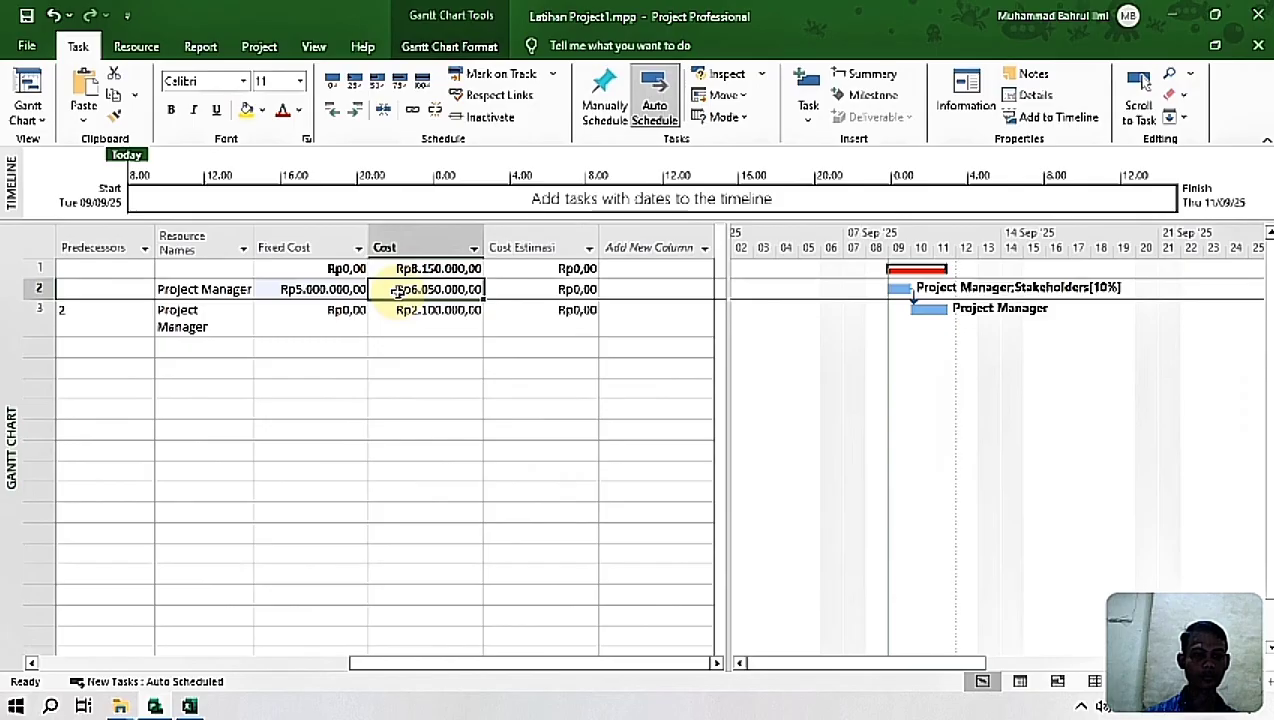
Step: Copy the Inisiasi Proyek cost estimate of Rp8.250.000,00 from the Excel sheet into that task's Cost Estimasi
click(516, 269)
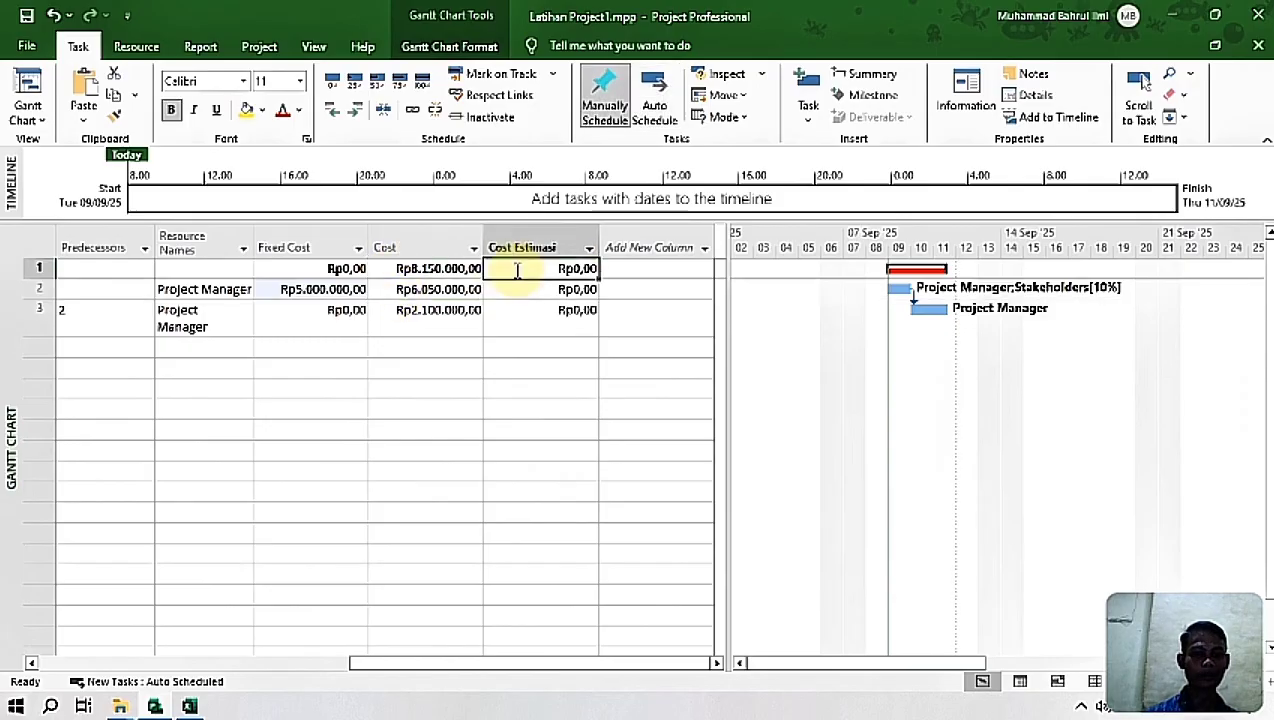
click(189, 707)
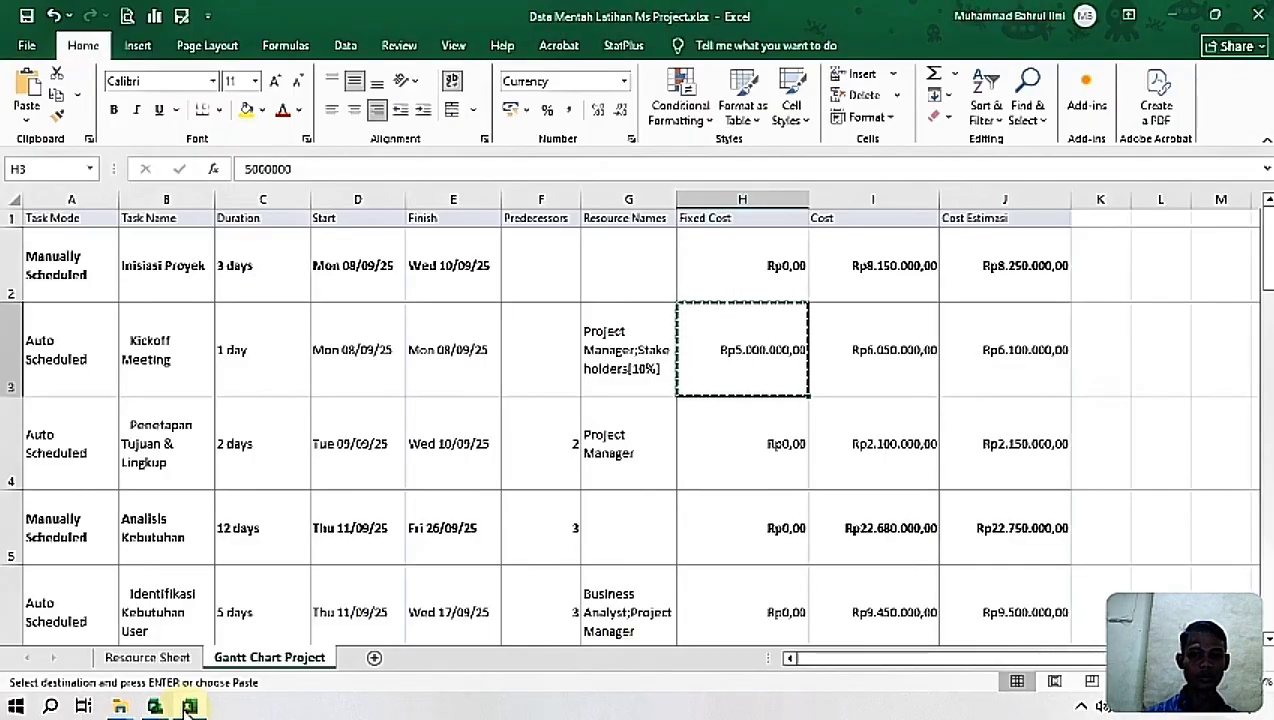
click(975, 262)
key(ctrl+c)
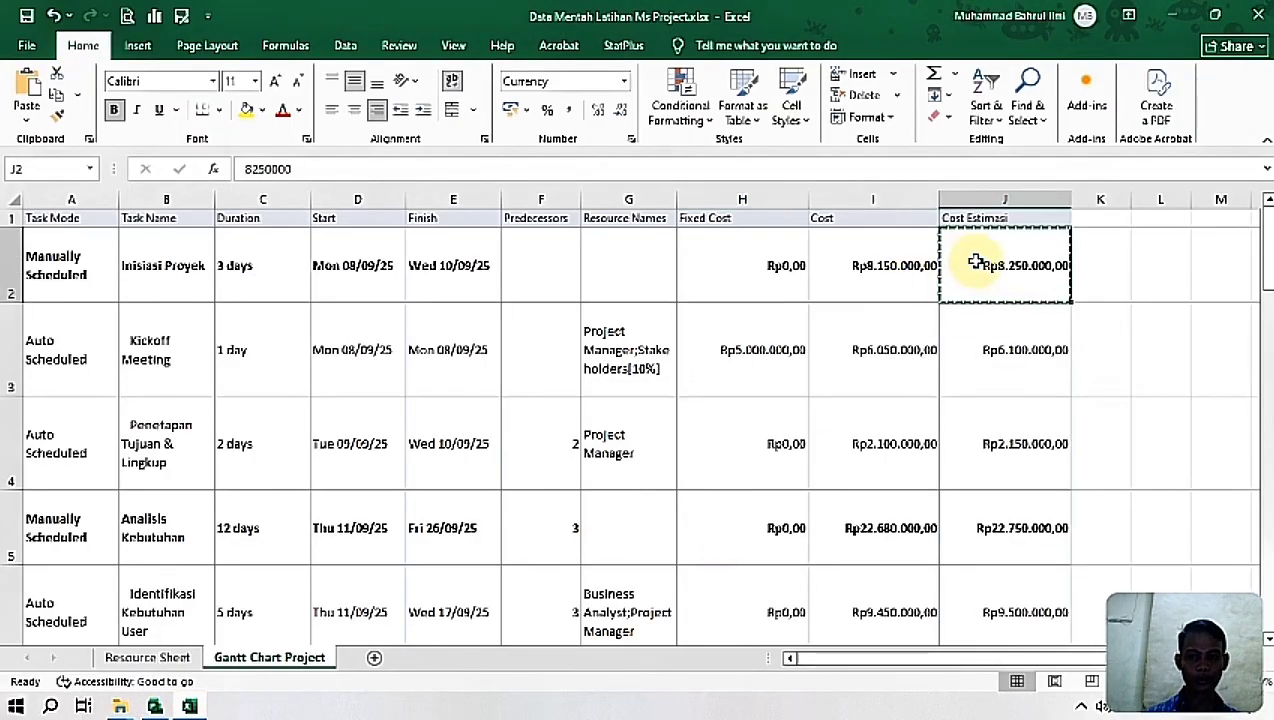
click(154, 707)
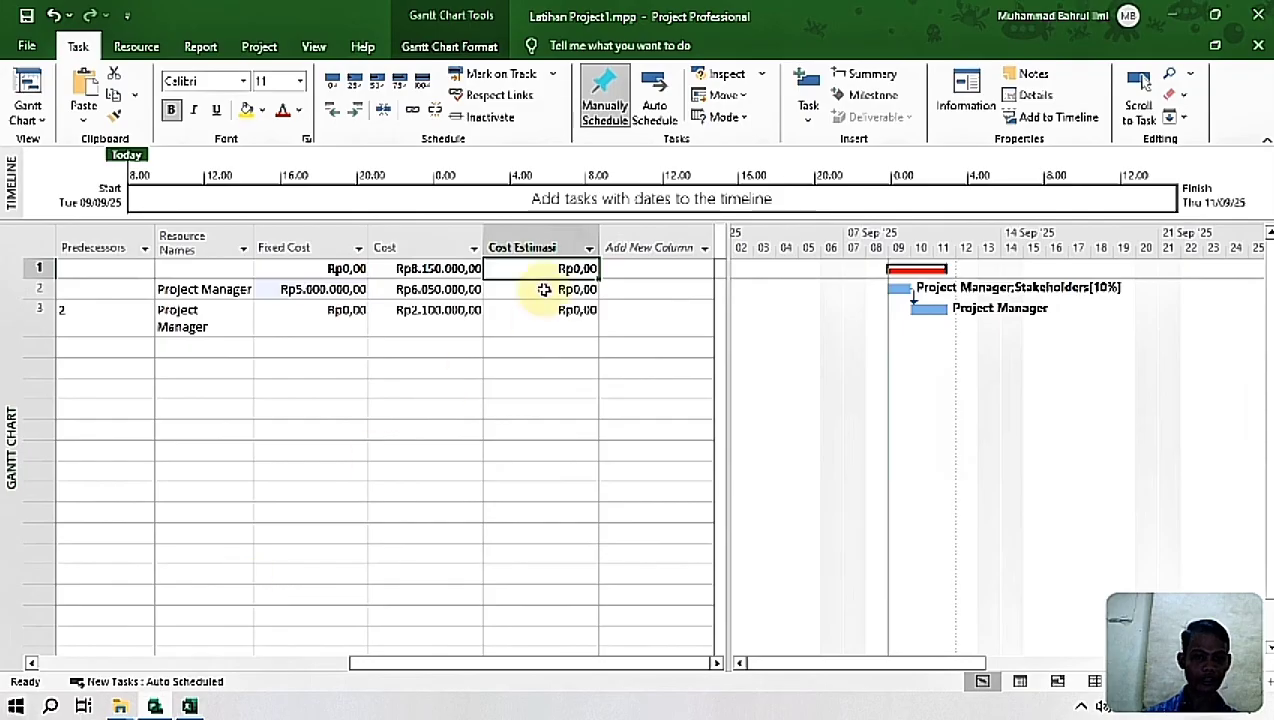
key(ctrl+v)
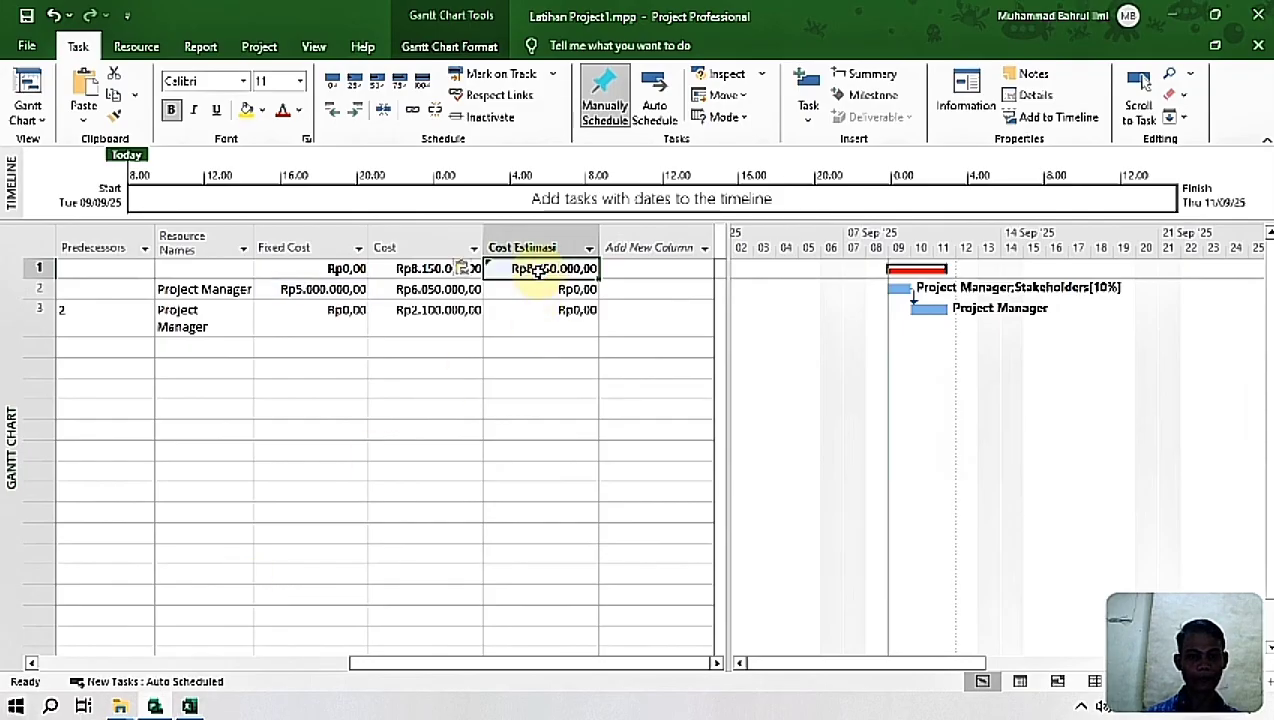
Step: Copy the Cost Estimasi values Rp6.100.000,00 and Rp2.150.000,00 from Excel to the Kickoff Meeting and Penetapan Tujuan & Lingkup tasks
click(528, 293)
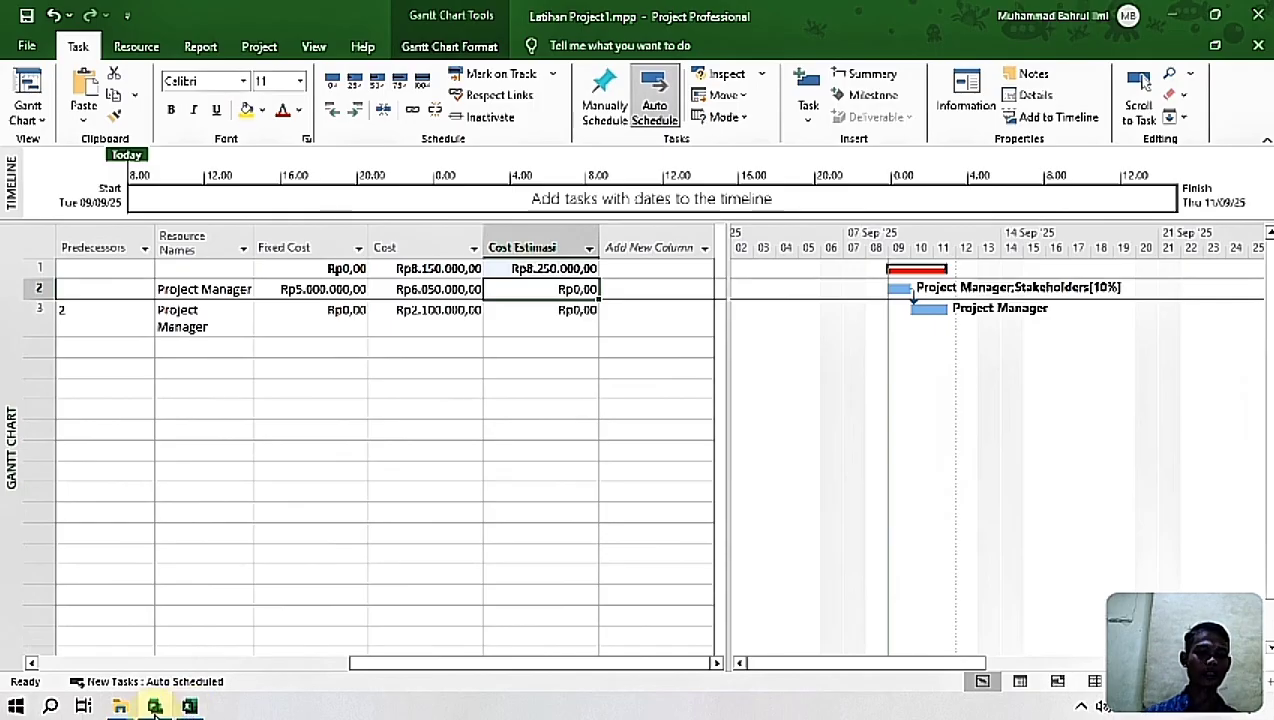
mouse_move(155, 708)
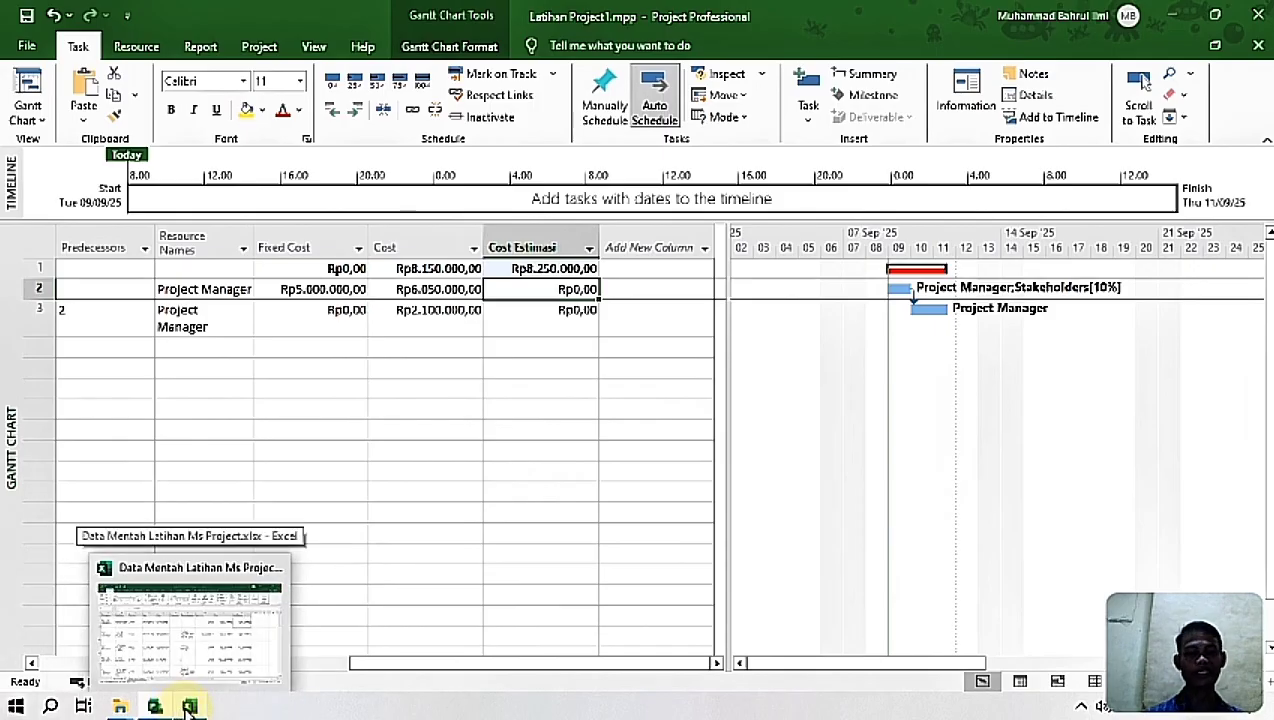
click(189, 707)
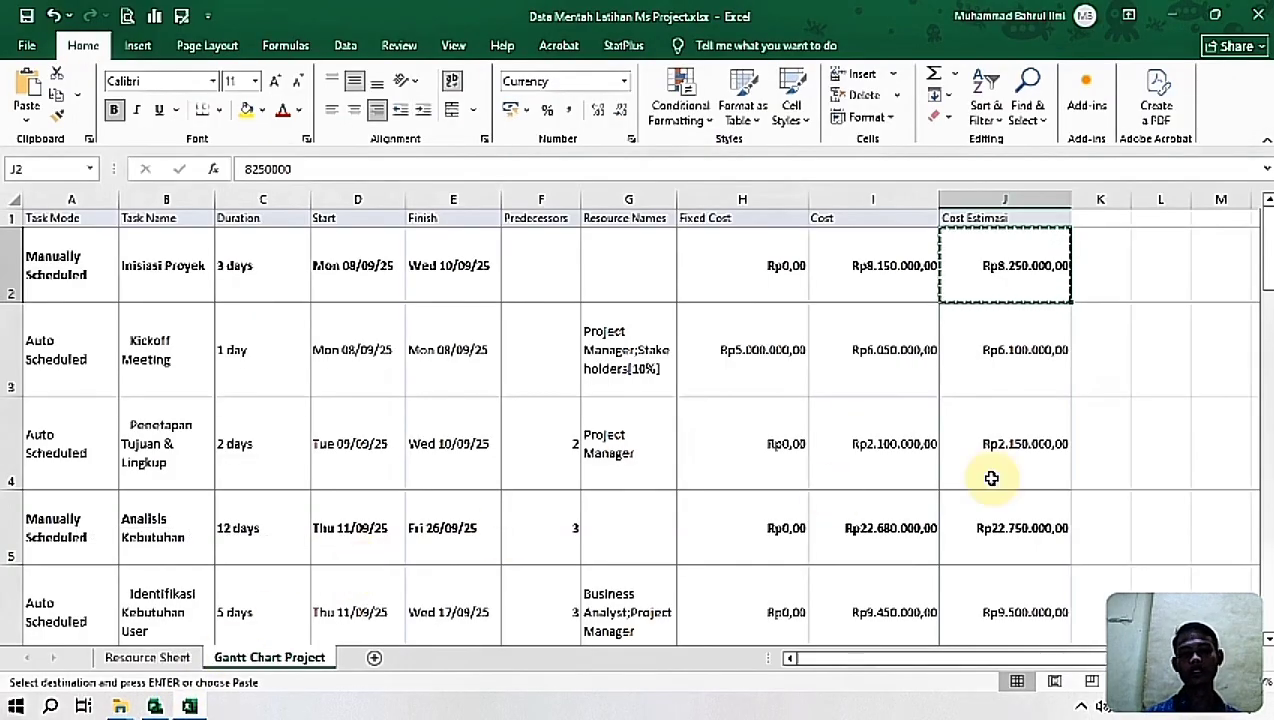
click(1004, 372)
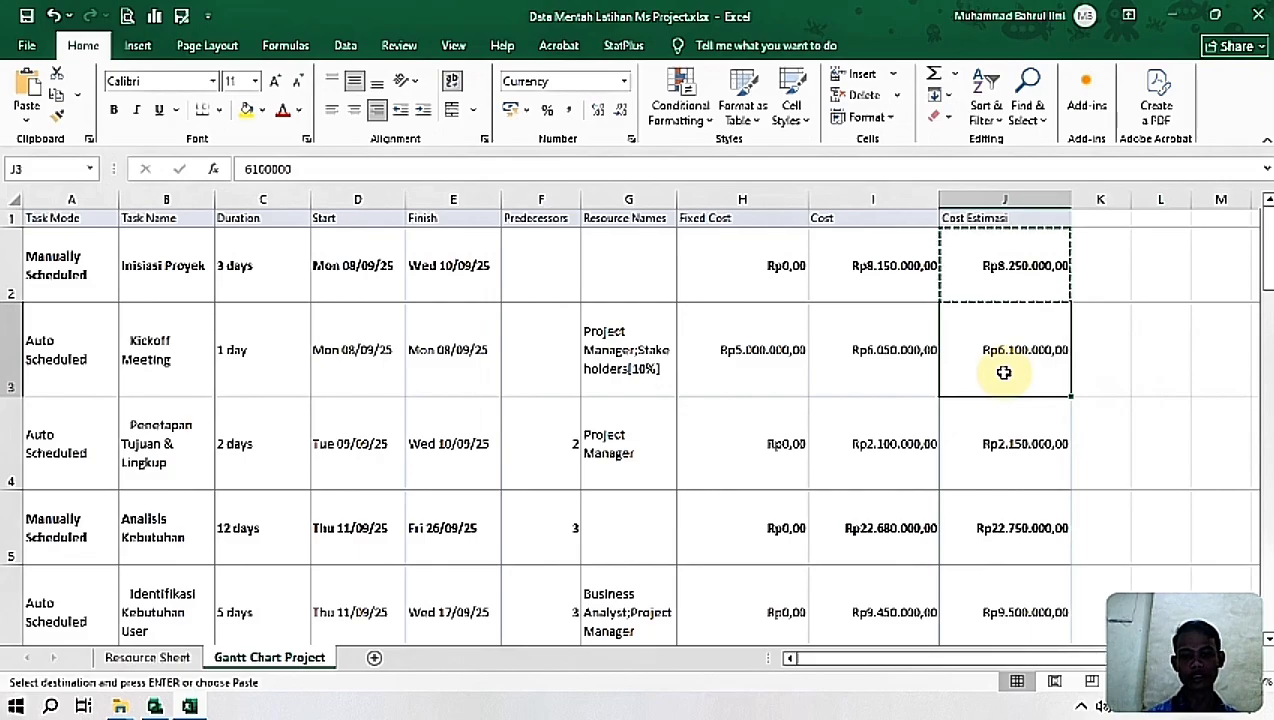
key(shift+Down)
key(ctrl+v)
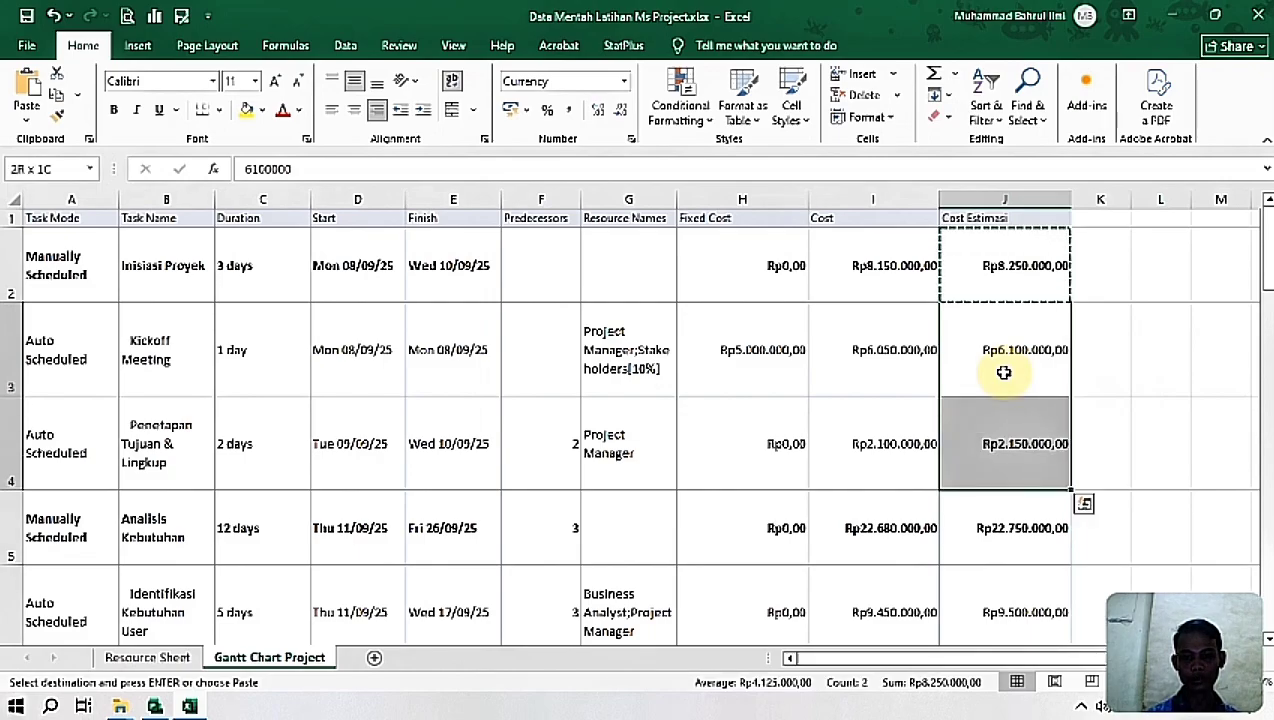
key(ctrl+c)
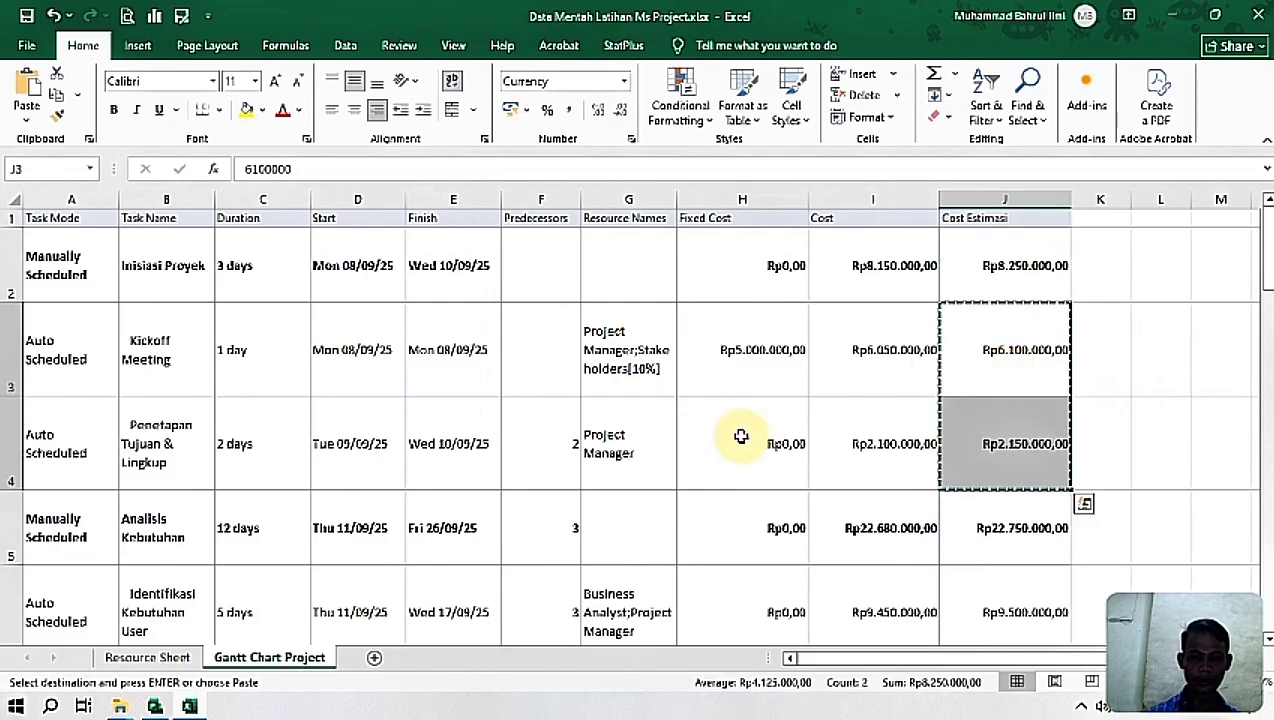
click(155, 707)
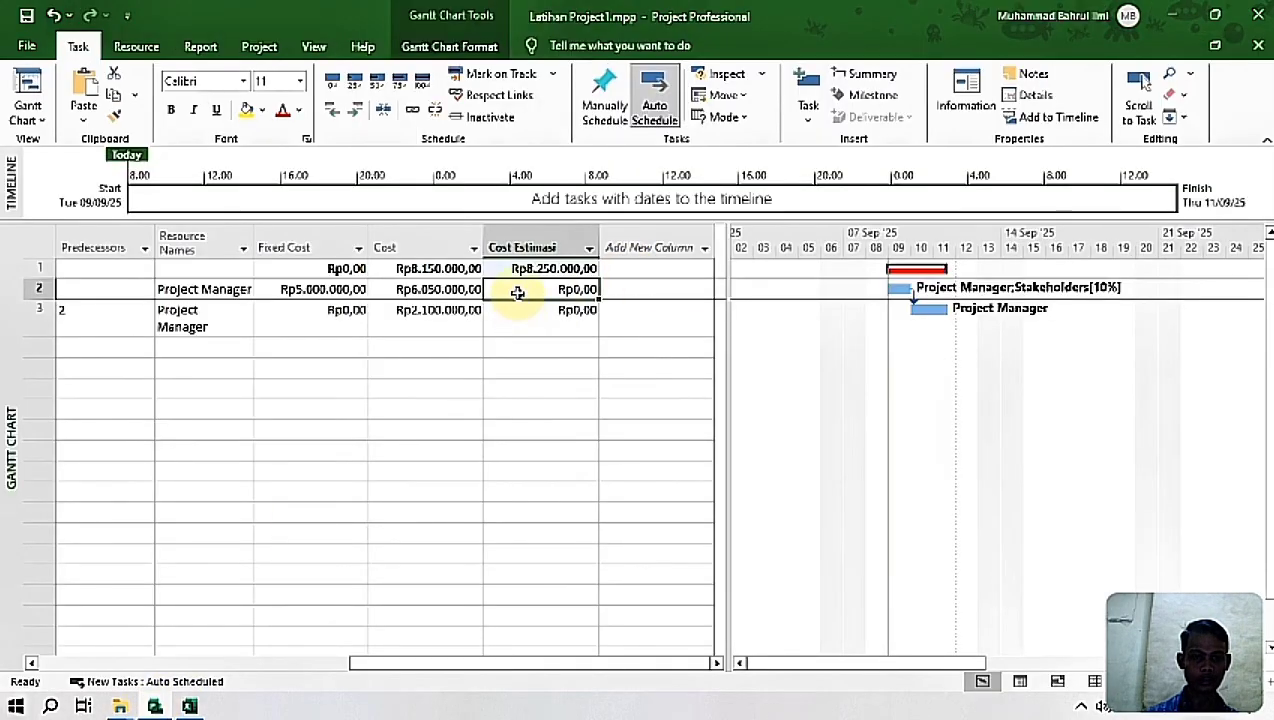
drag(517, 292, 518, 309)
key(ctrl+v)
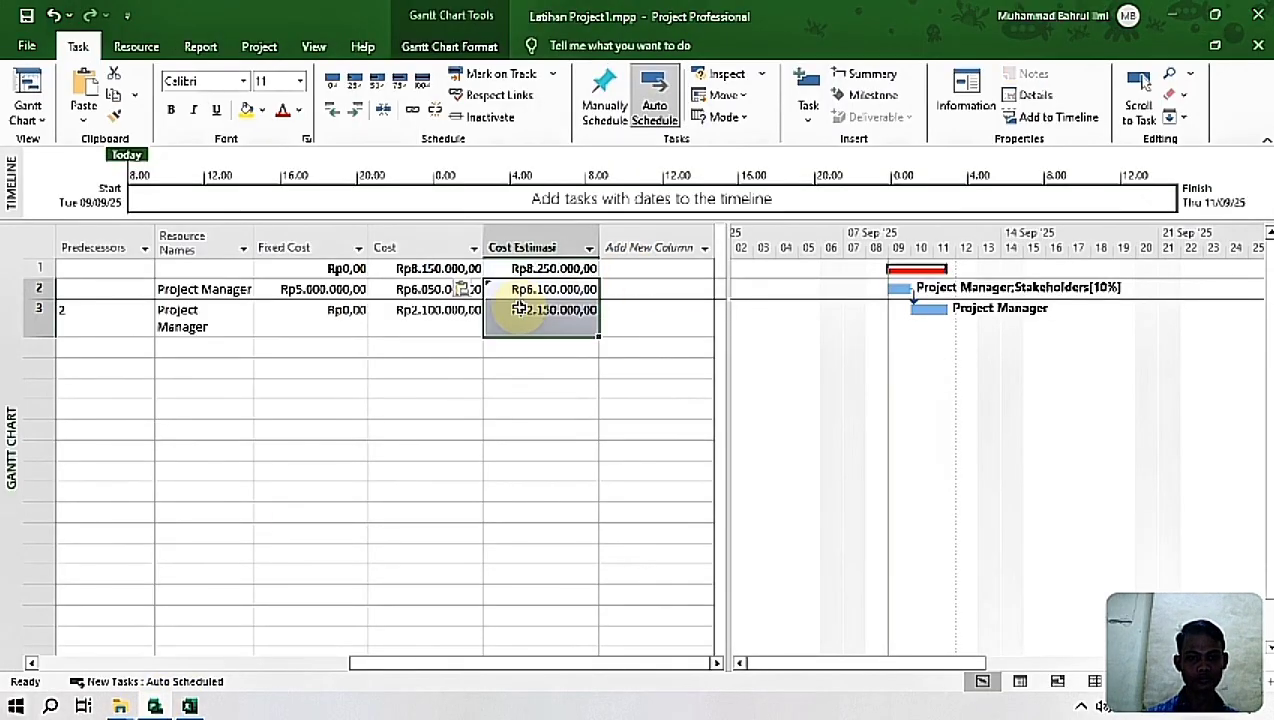
click(654, 310)
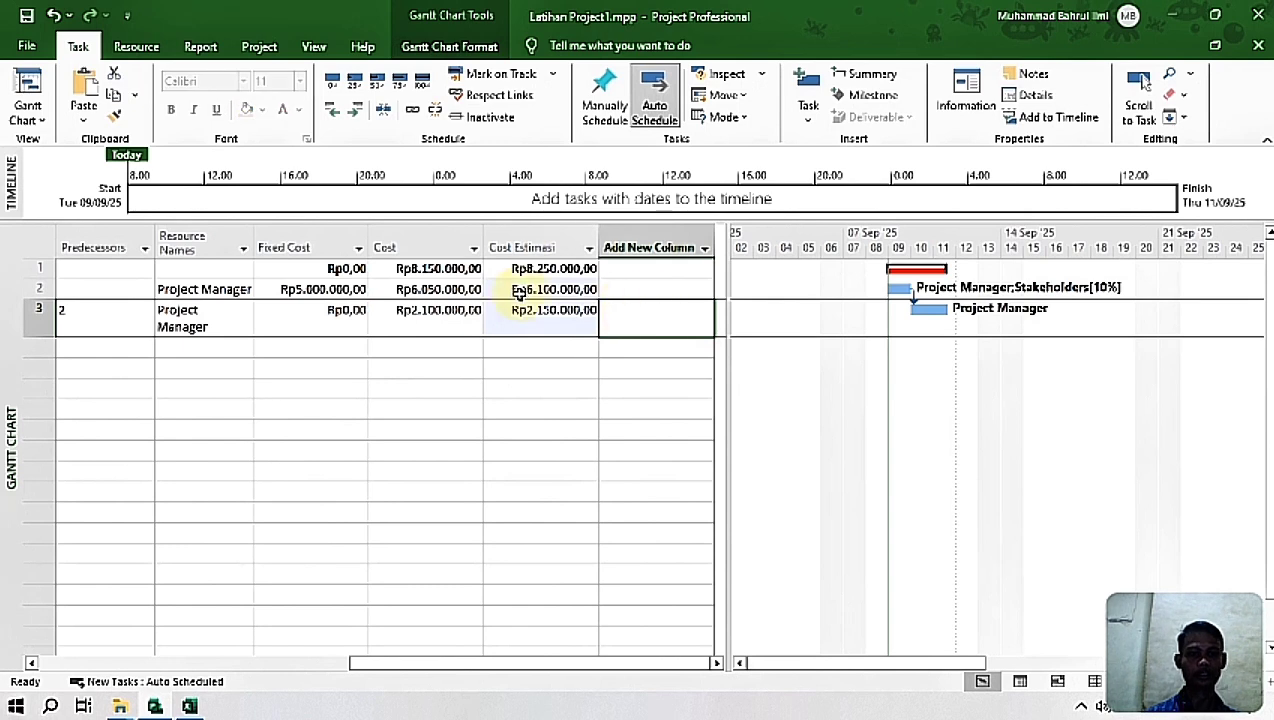
Step: Move the divider between the task table and the Gantt chart to make the chart area slightly wider
drag(622, 664, 718, 660)
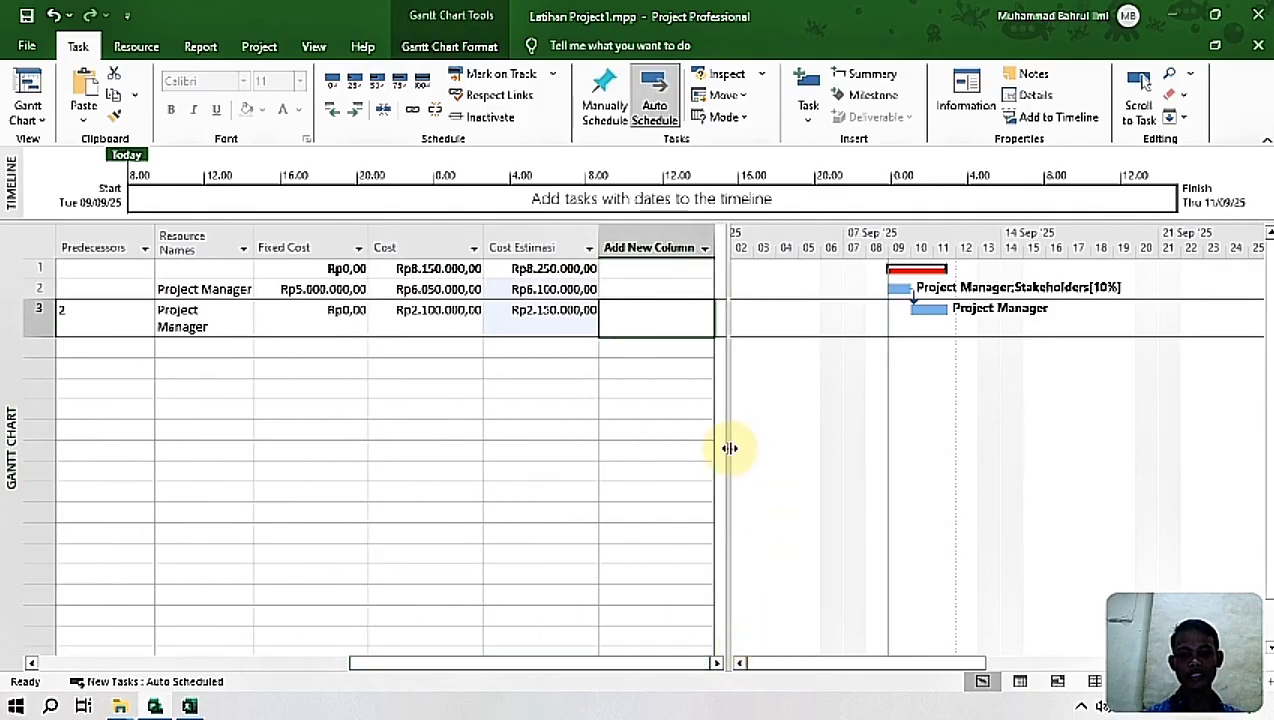
drag(718, 448, 711, 447)
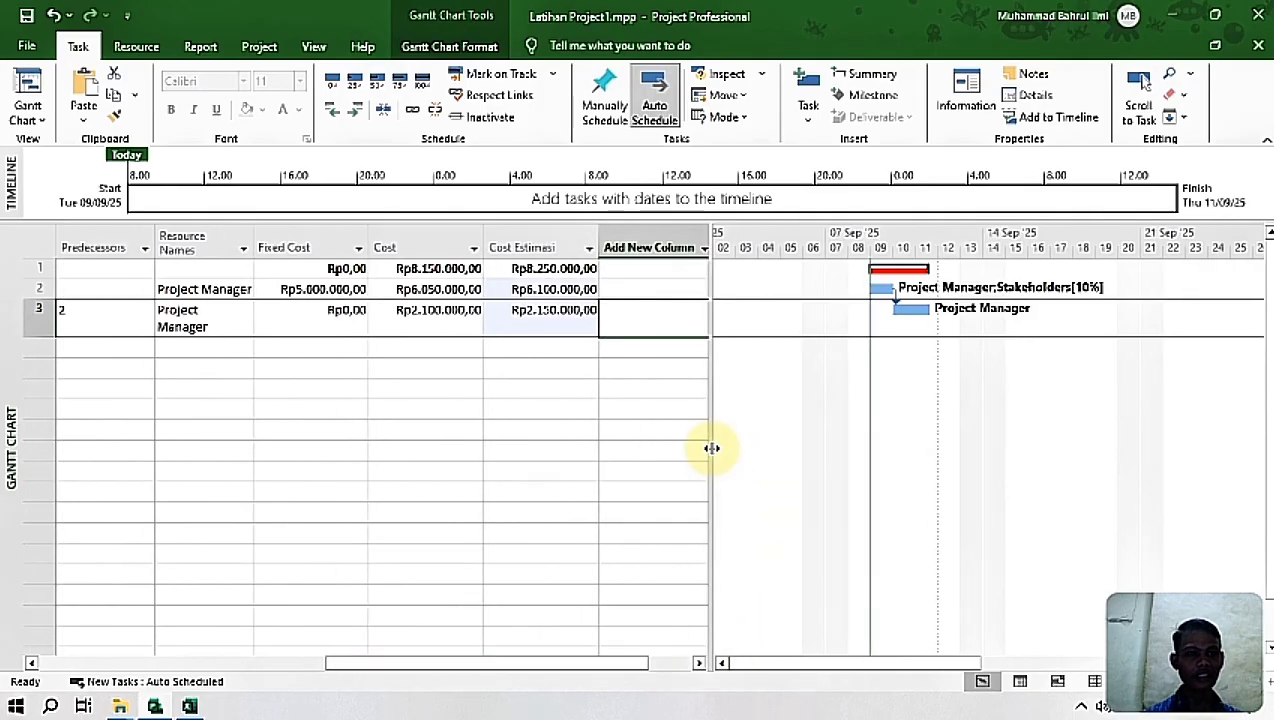
Step: In the Excel sheet, copy the task names and durations from Analisis Kebutuhan through Go-Live & Closing Project
click(312, 47)
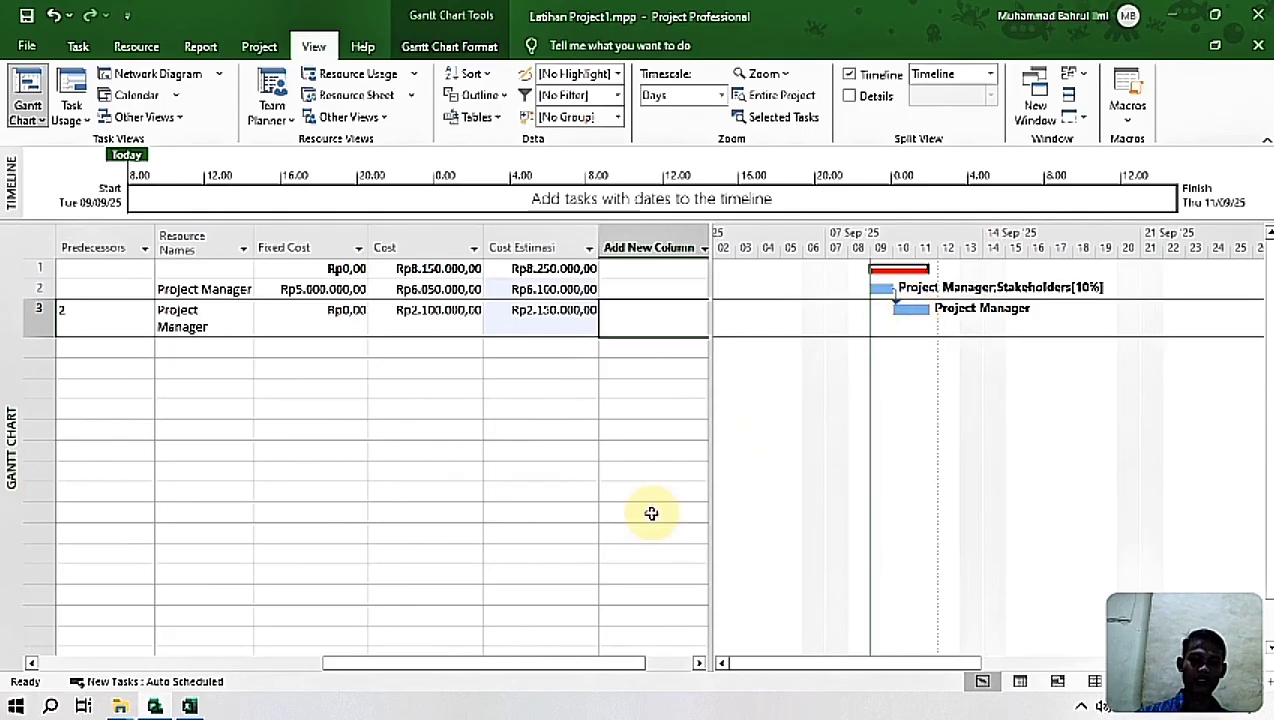
drag(600, 664, 210, 640)
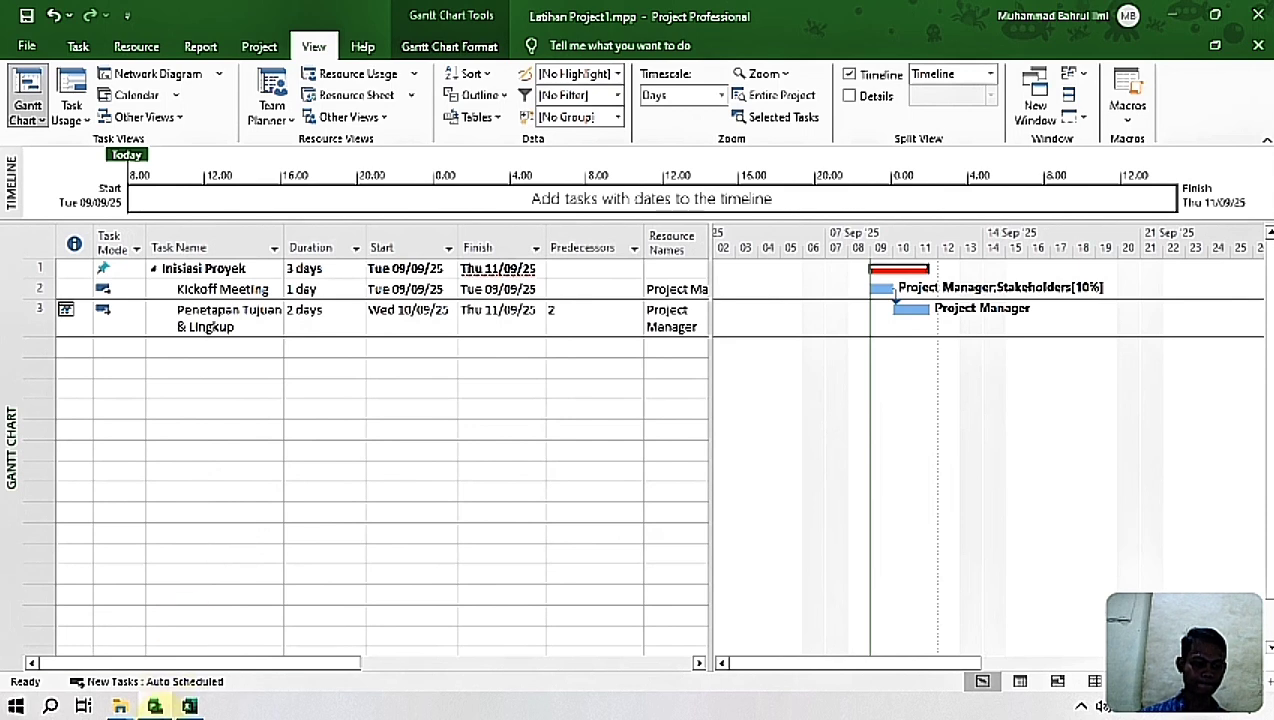
click(189, 706)
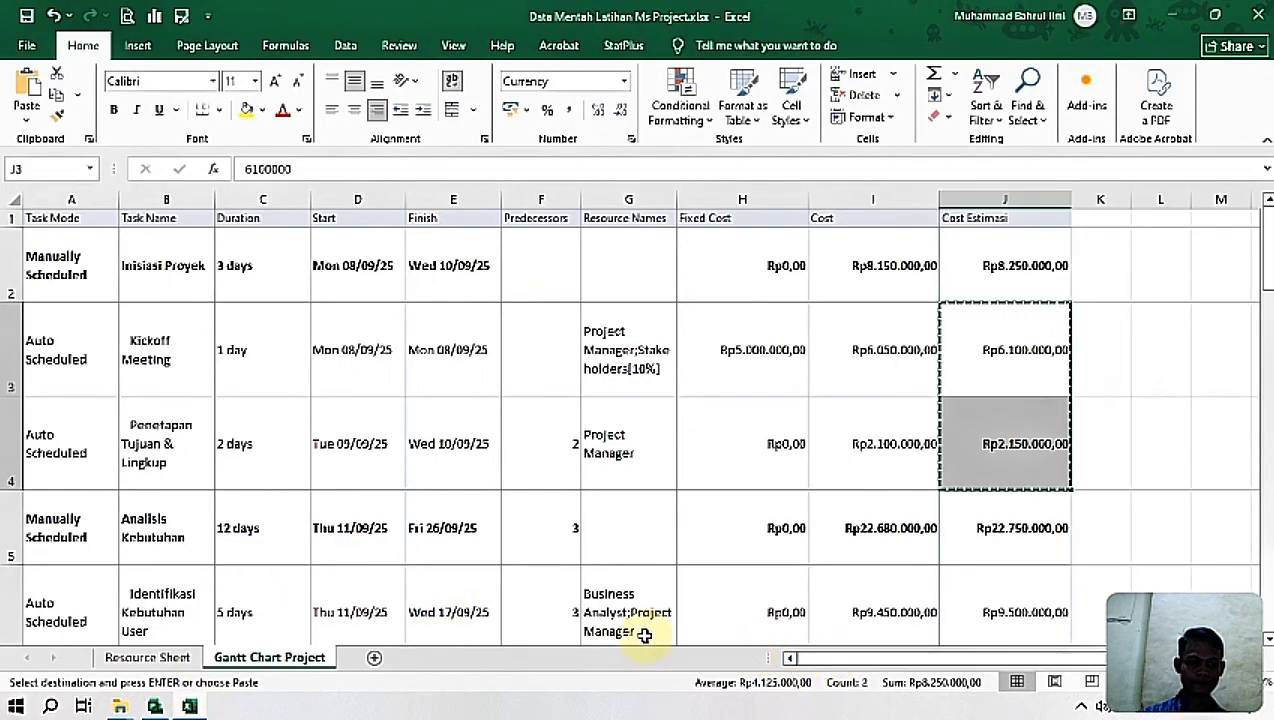
click(179, 521)
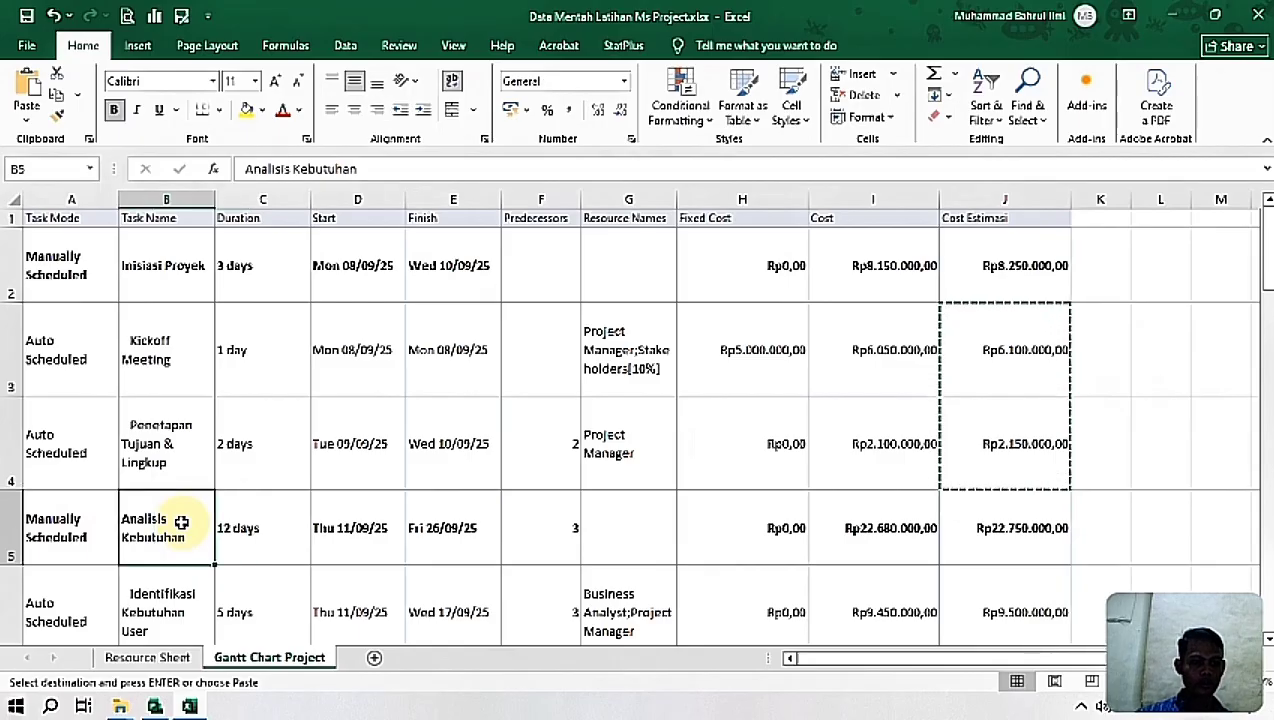
key(shift+Down)
key(shift+Down)
key(shift+Down)
key(shift+Down)
key(shift+Down)
key(shift+Down)
key(shift+Down)
key(shift+Down)
key(shift+Down)
key(shift+Down)
key(shift+Down)
key(shift+Down)
key(shift+Down)
key(shift+Down)
key(shift+Down)
key(shift+Down)
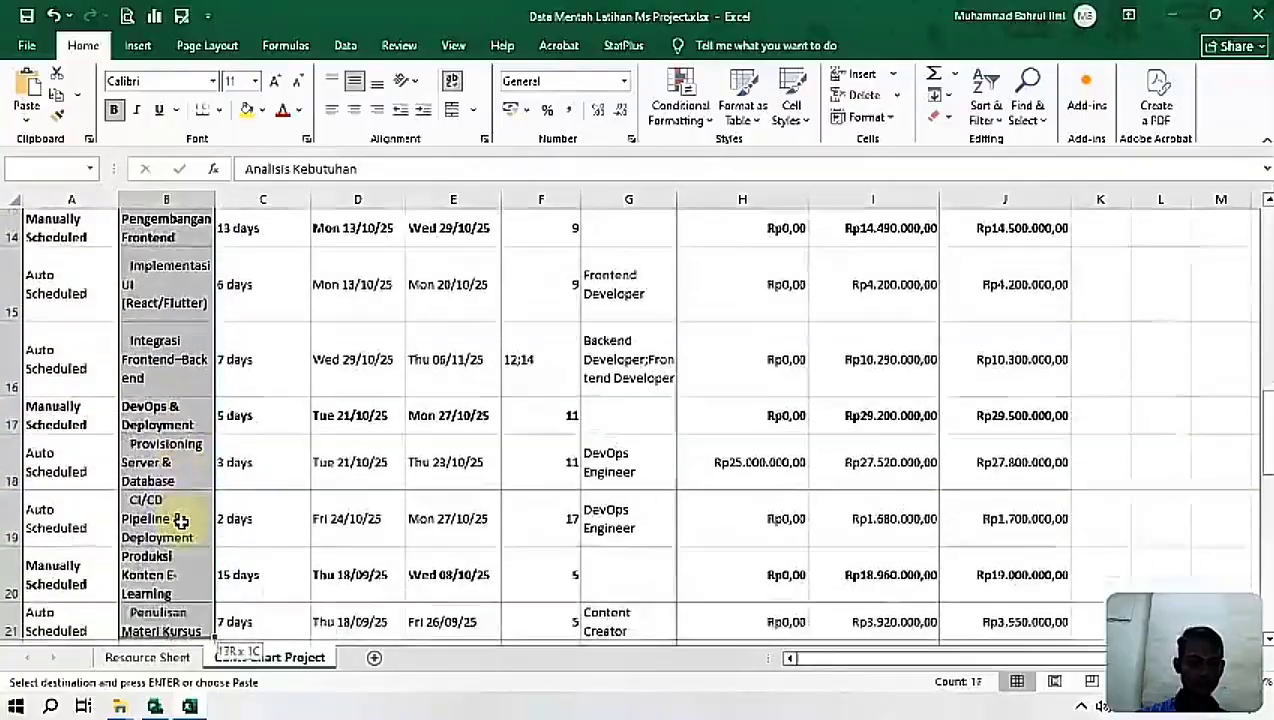
key(shift+Down)
key(shift+Down)
key(shift+Down)
key(shift+Down)
key(shift+Down)
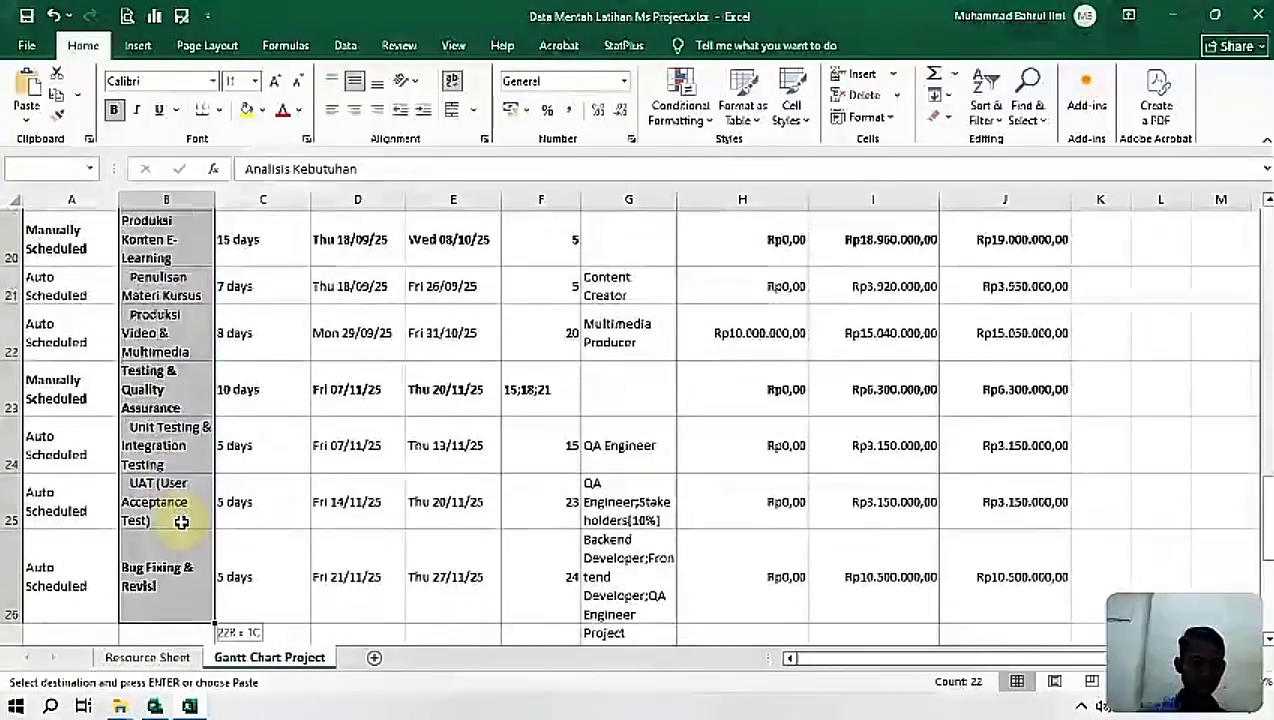
key(shift+Down)
key(shift+Down)
key(shift+Down)
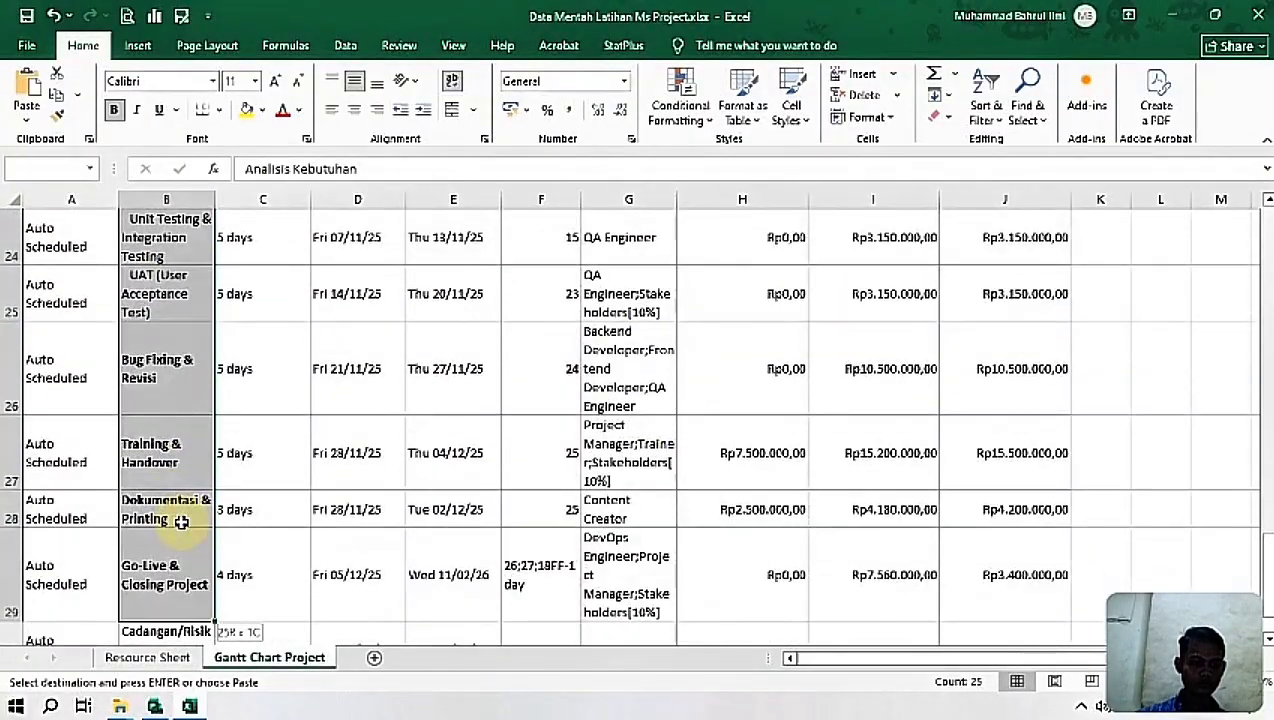
key(shift+Down)
key(shift+Up)
key(shift+Right)
key(shift+Right)
key(shift+Right)
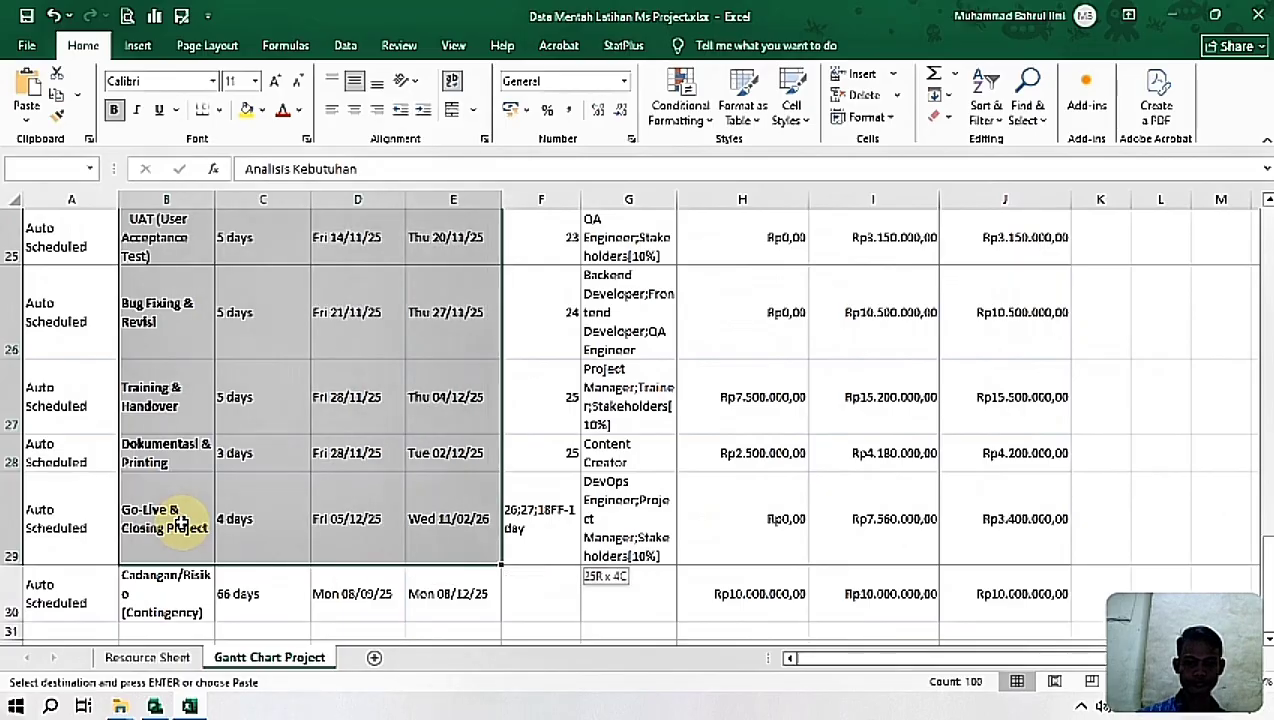
key(shift+Right)
key(shift+Right)
key(shift+Left)
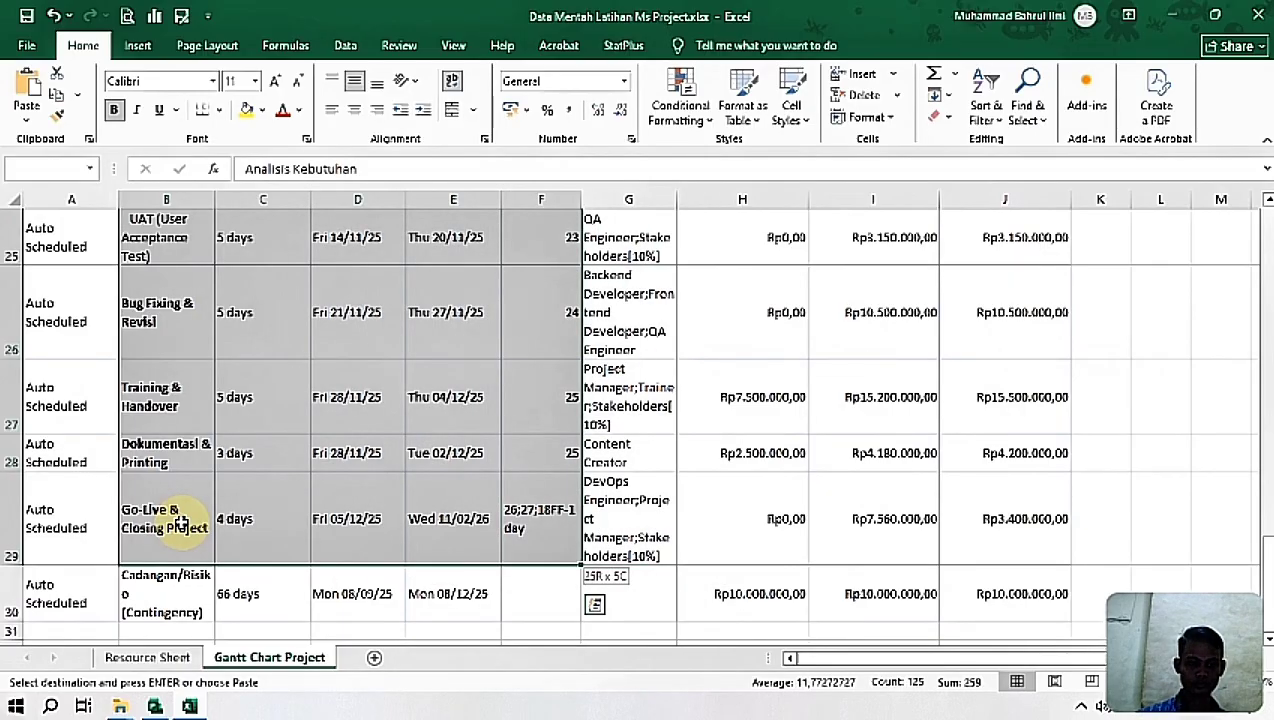
key(shift+Left)
key(shift+Left)
key(shift+Left)
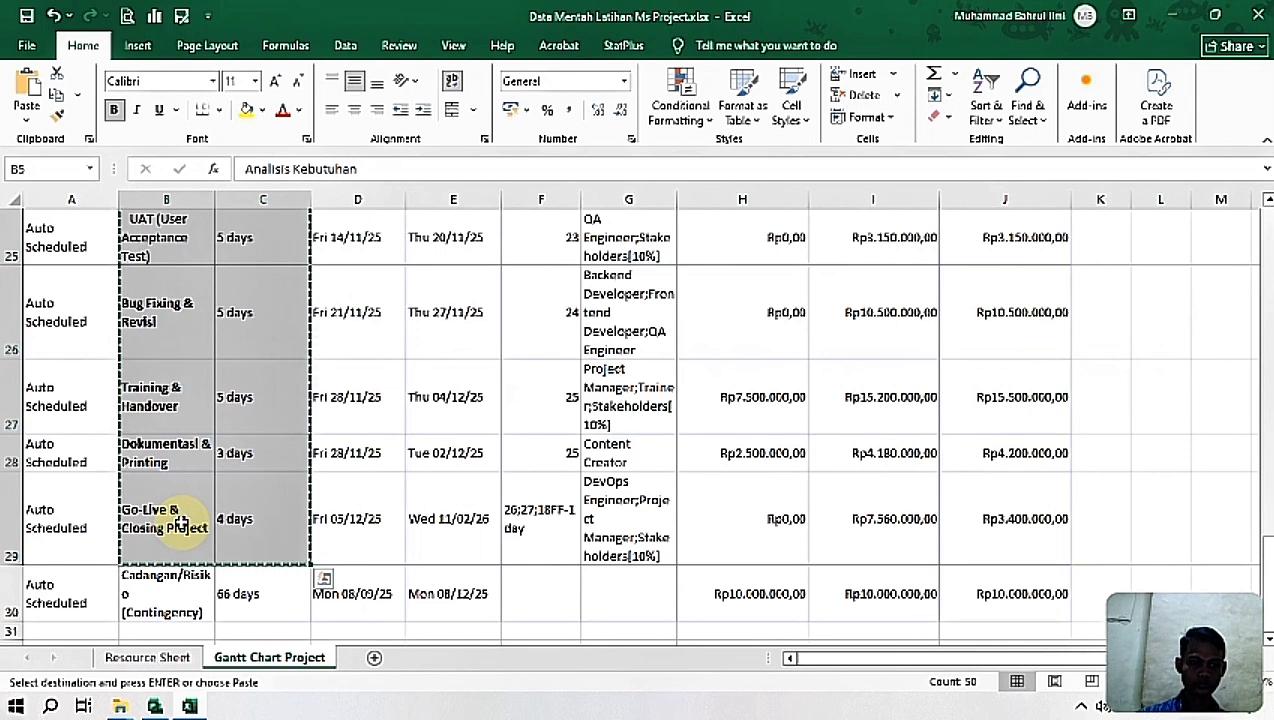
Step: Switch to Project and paste the copied task names and durations into the first empty row below Penetapan Tujuan & Lingkup
click(160, 708)
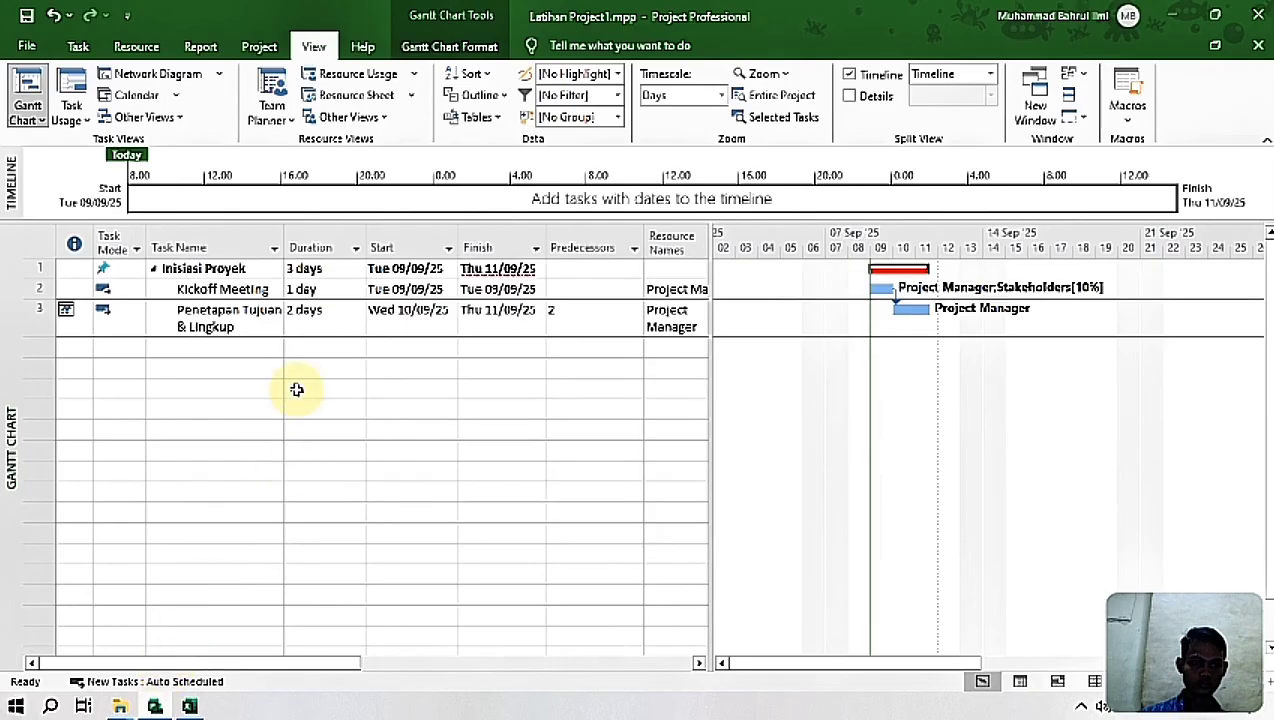
click(176, 345)
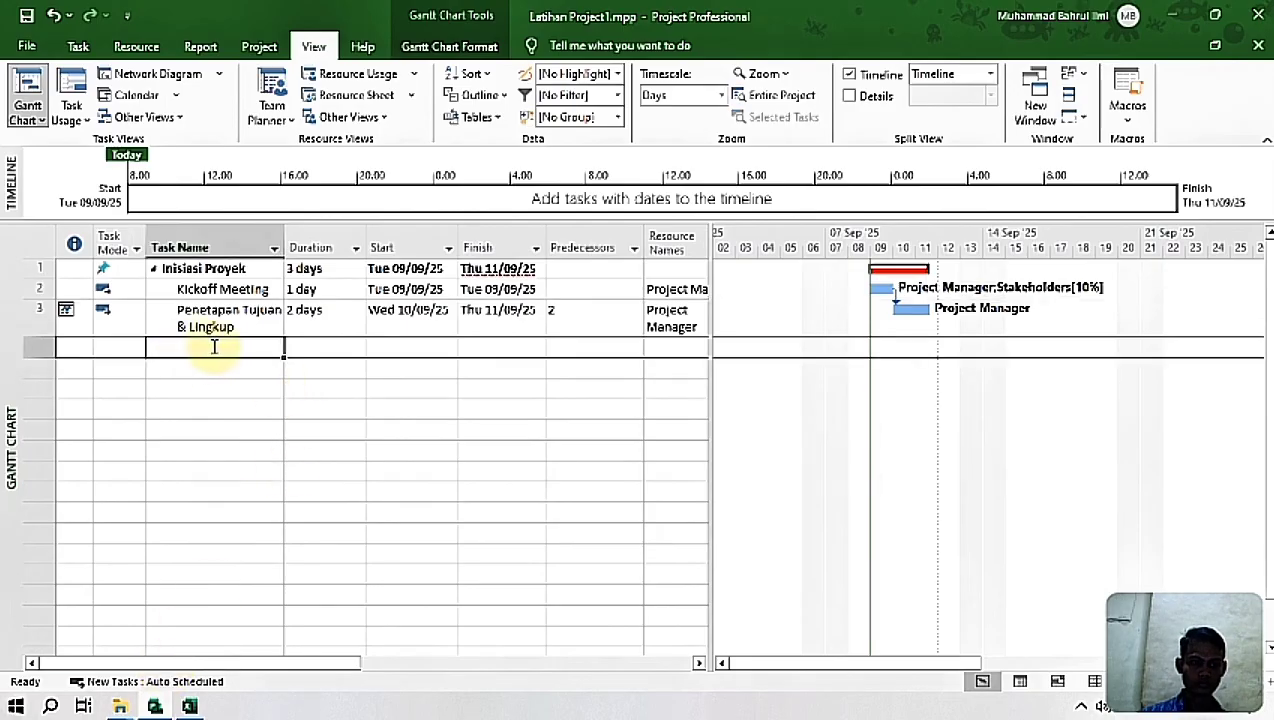
key(ctrl+v)
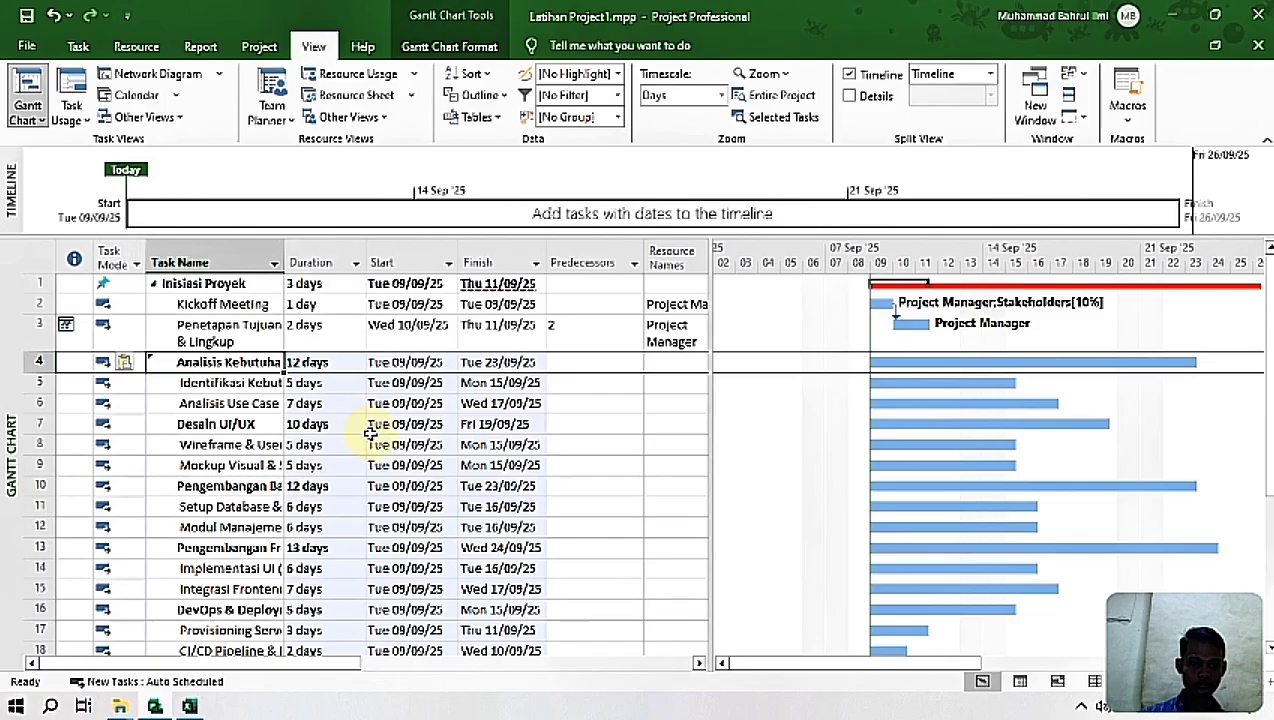
Step: Set the Analisis Kebutuhan task to Manually Scheduled and outdent it to the same level as Inisiasi Proyek
click(603, 364)
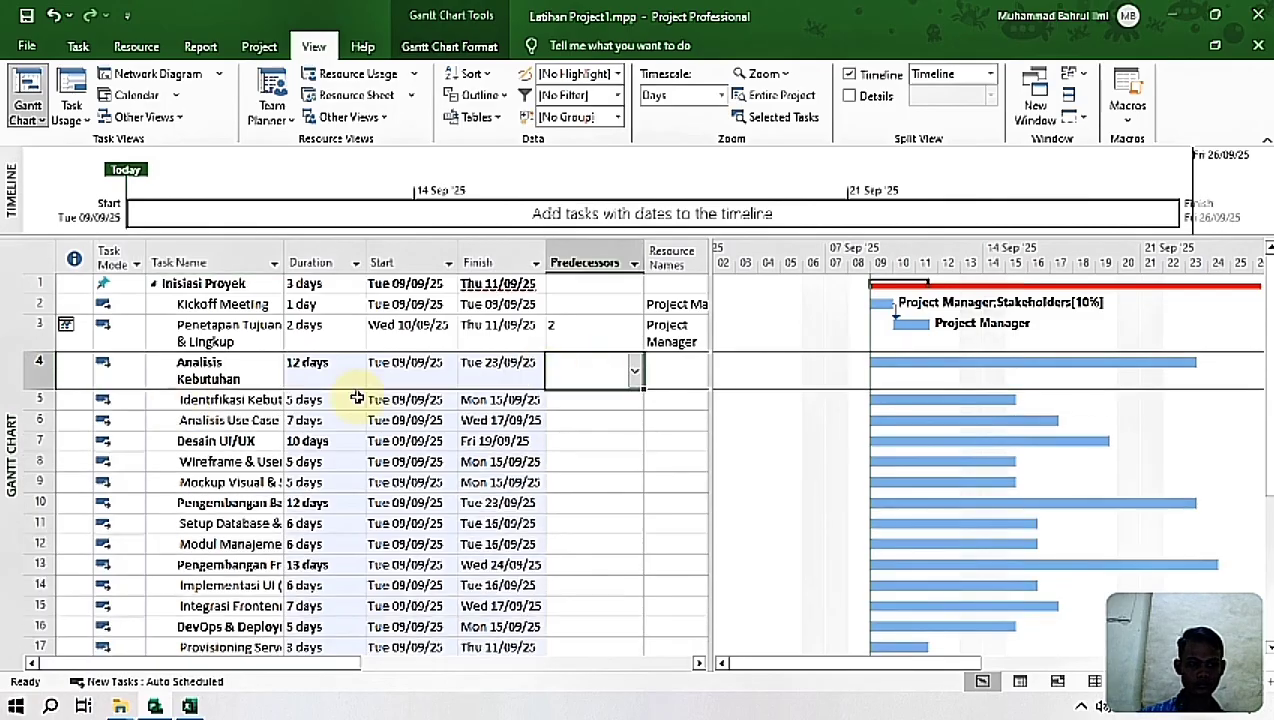
click(200, 372)
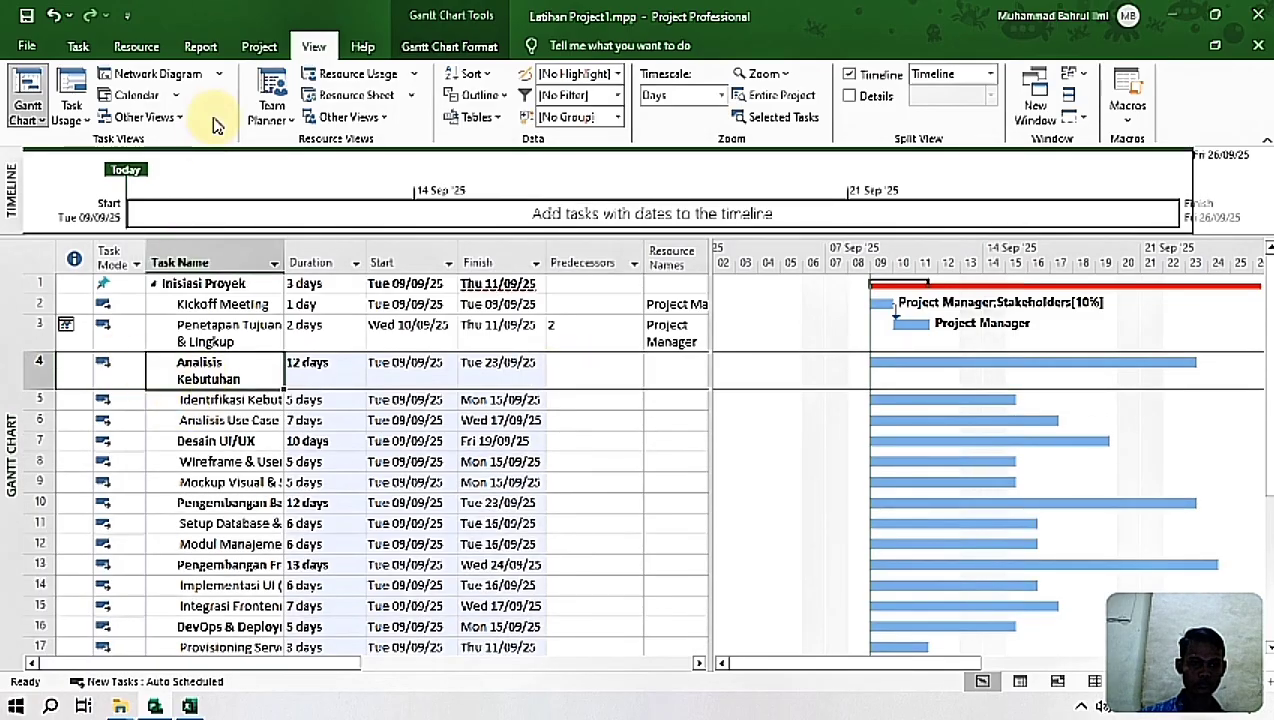
click(259, 46)
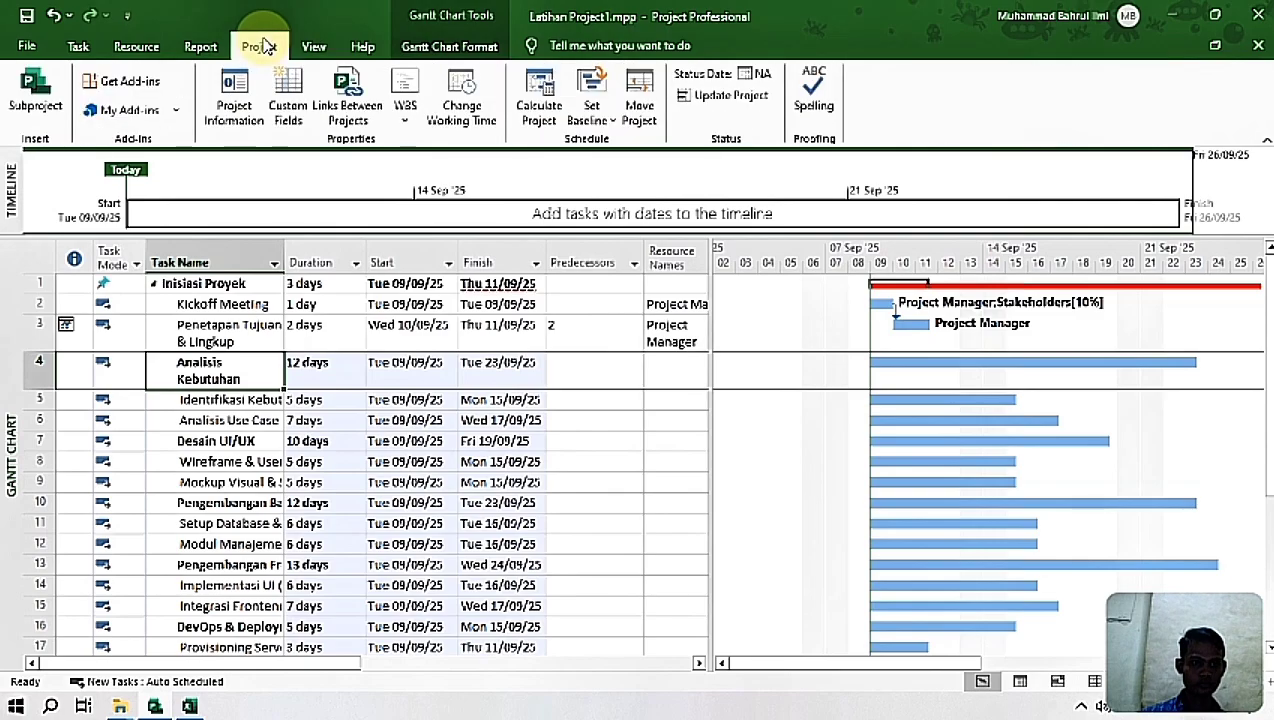
click(76, 46)
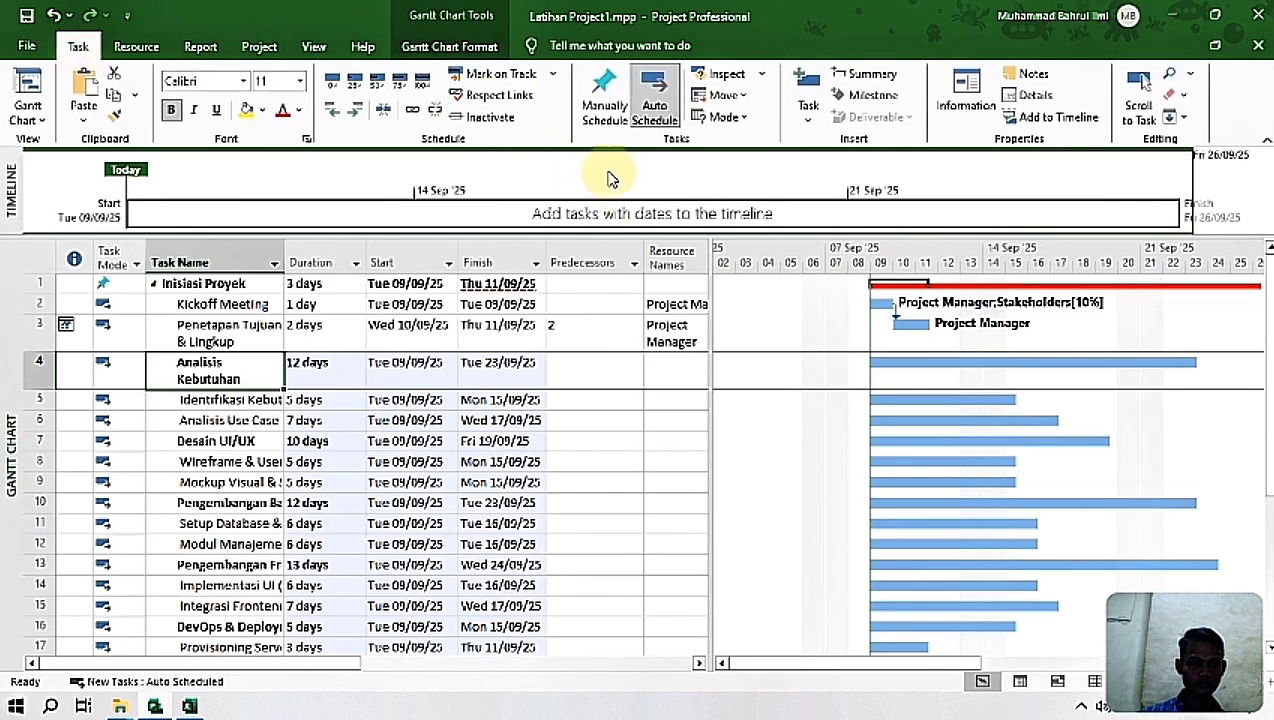
click(600, 90)
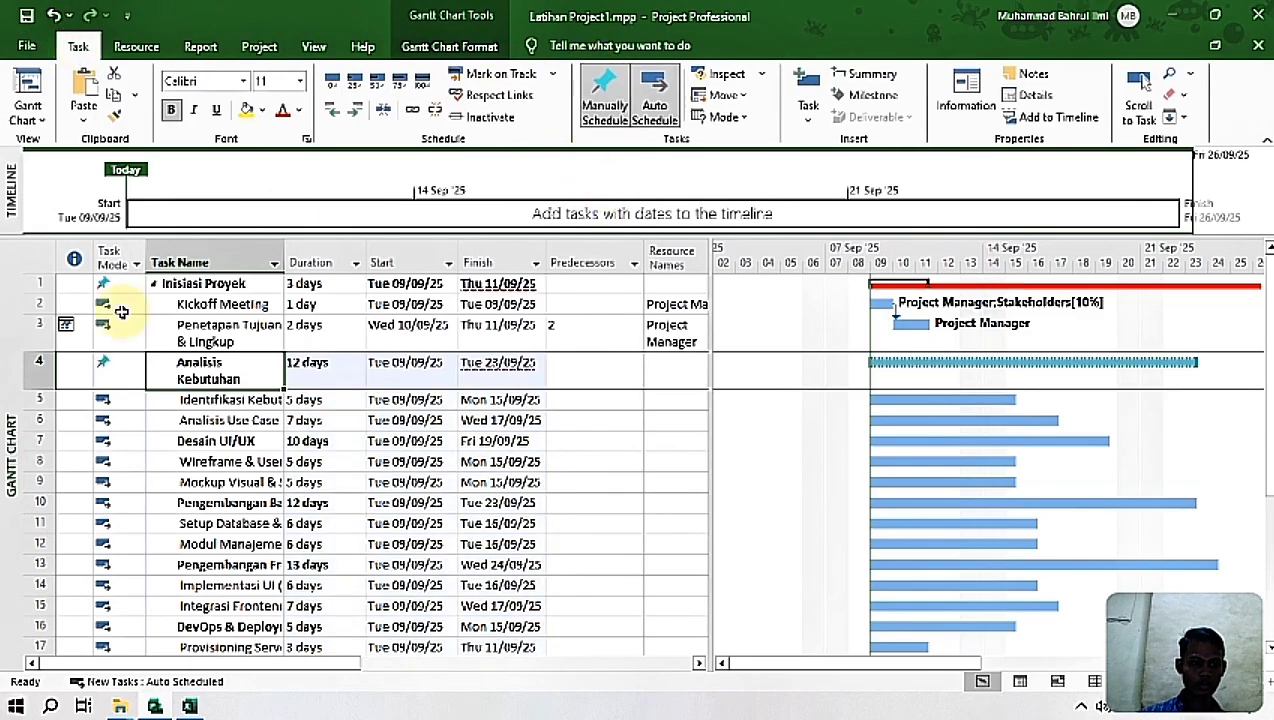
click(333, 112)
click(325, 502)
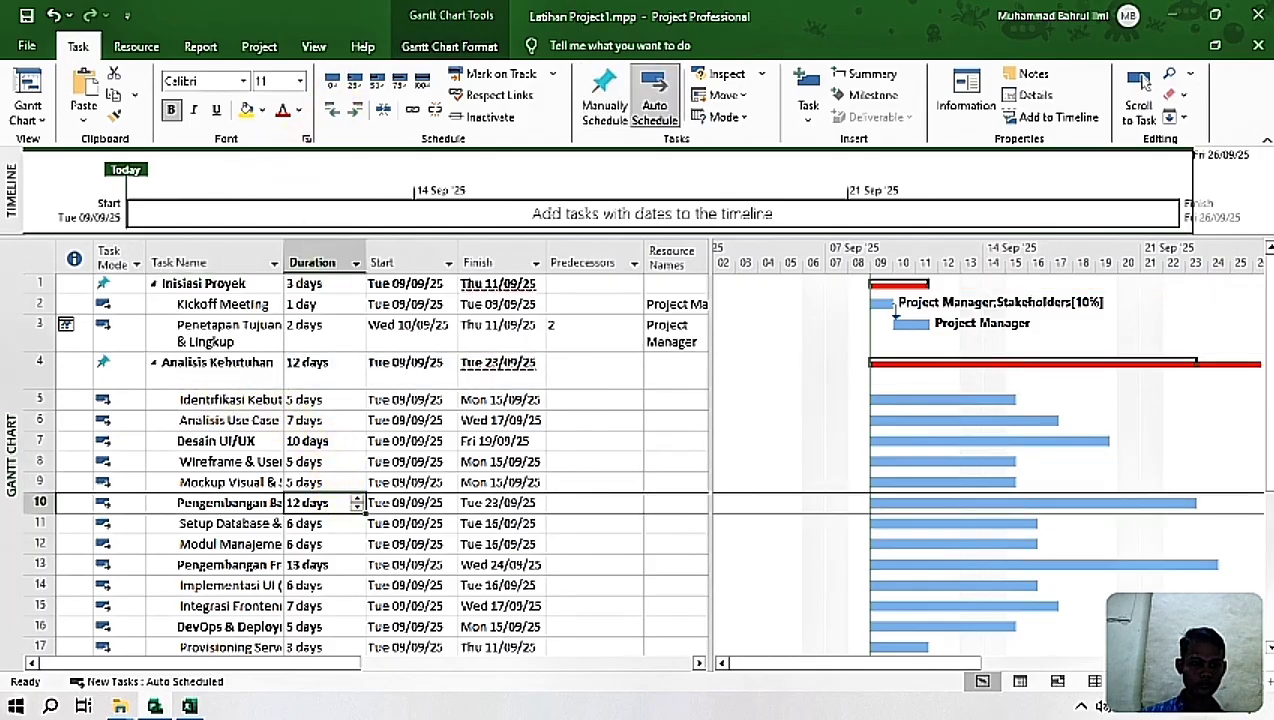
Step: Reduce the height of the Analisis Kebutuhan row to a single line
click(214, 365)
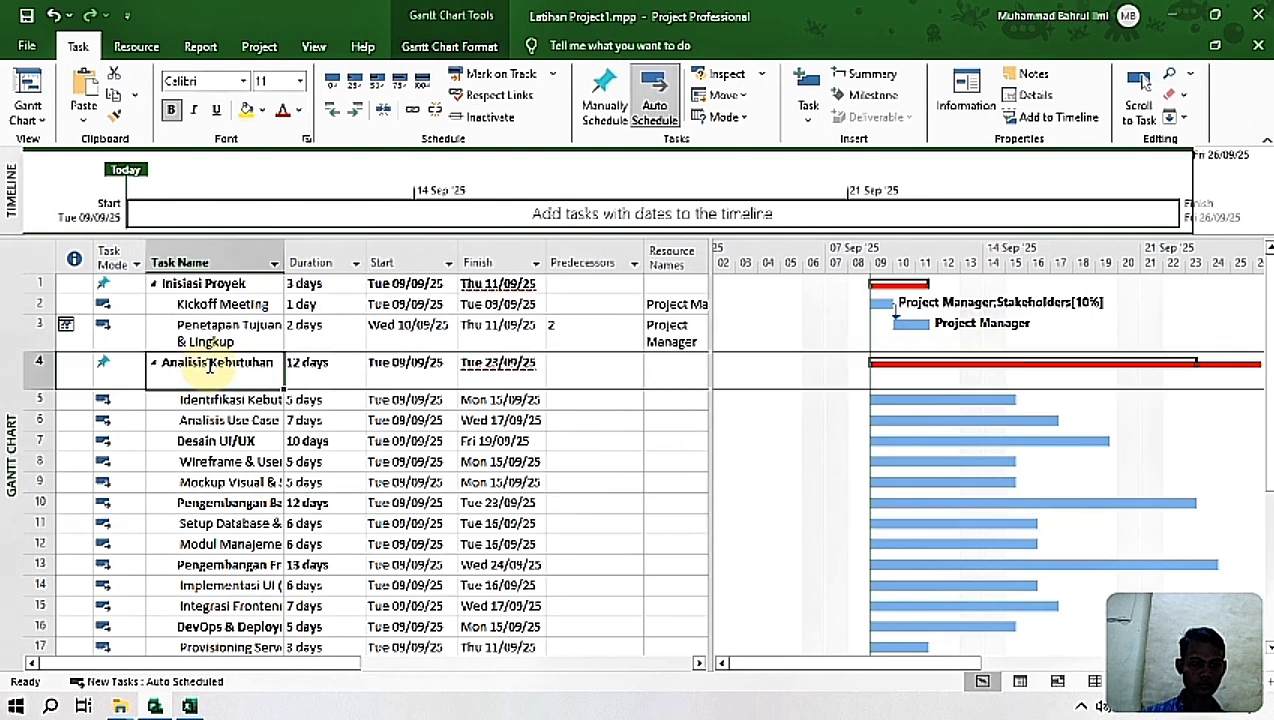
drag(32, 390, 32, 374)
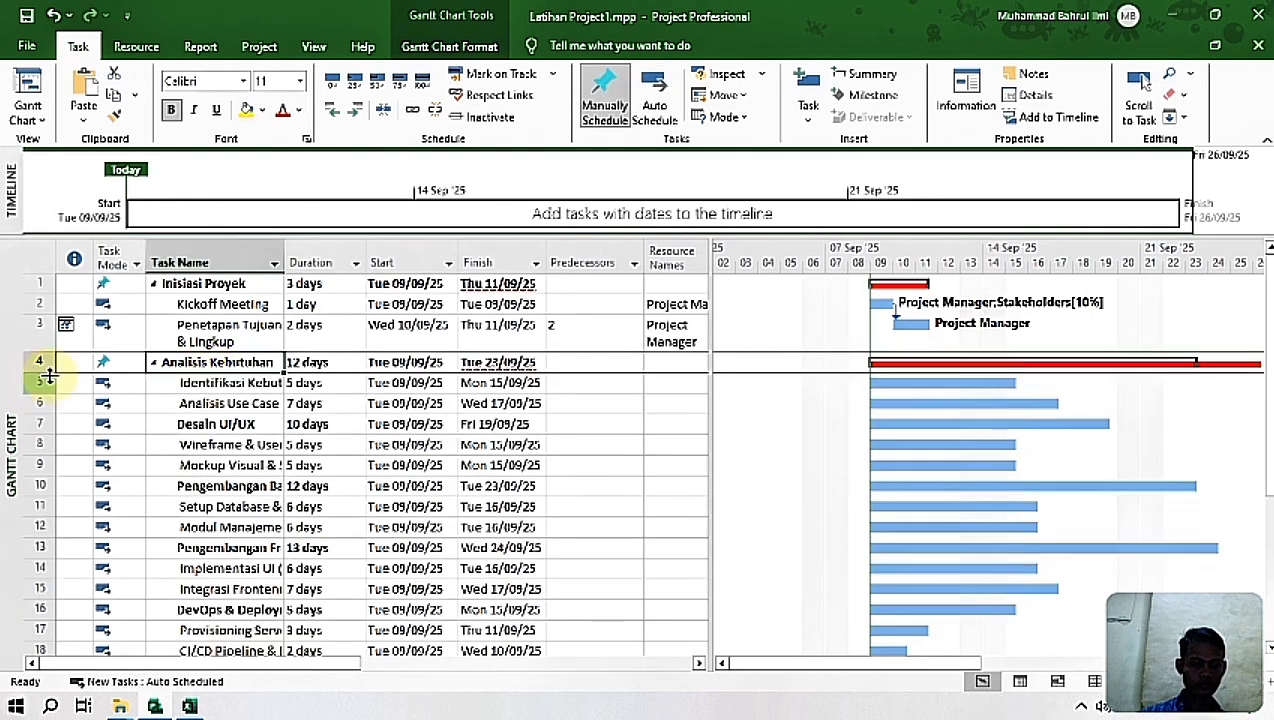
drag(220, 384, 213, 400)
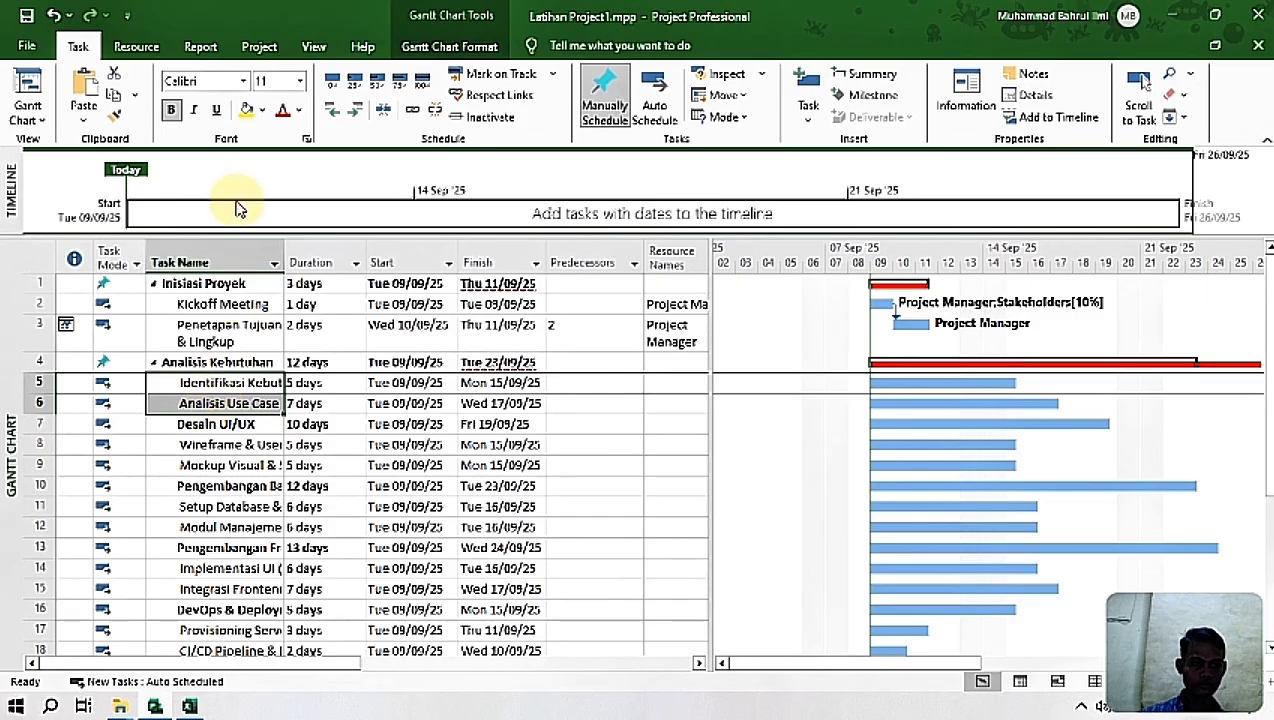
click(335, 109)
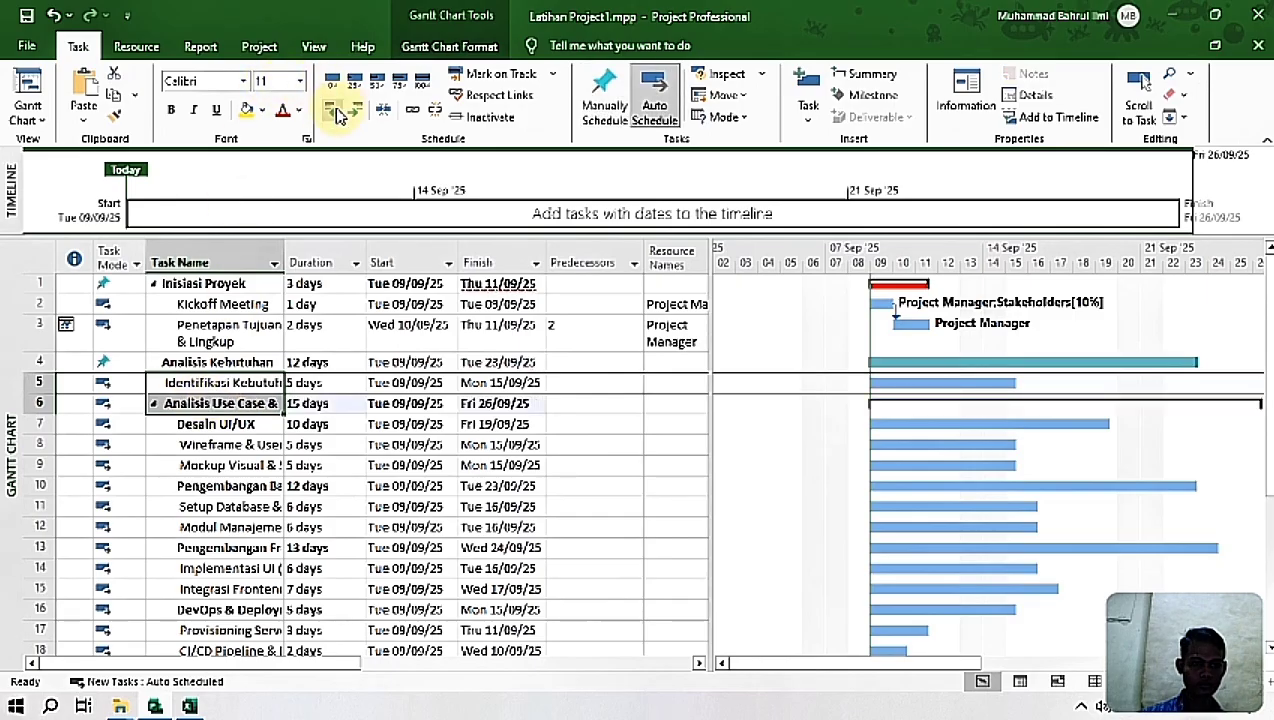
click(336, 112)
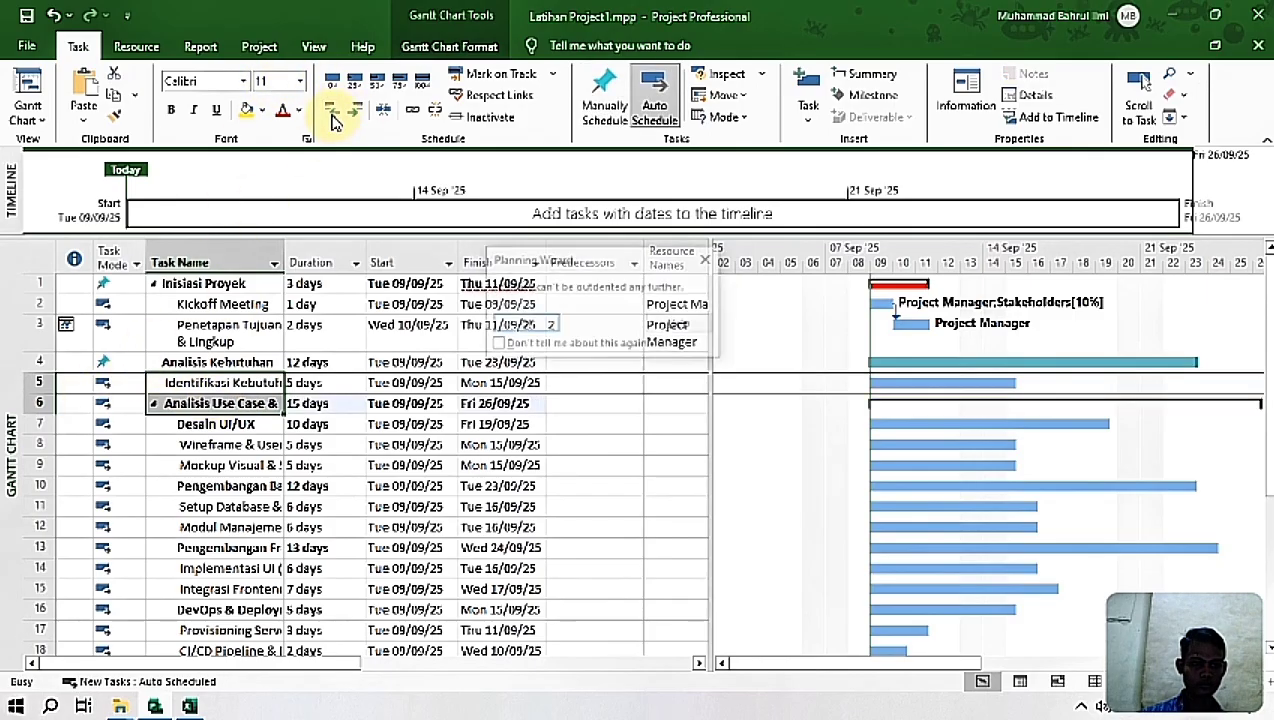
click(705, 257)
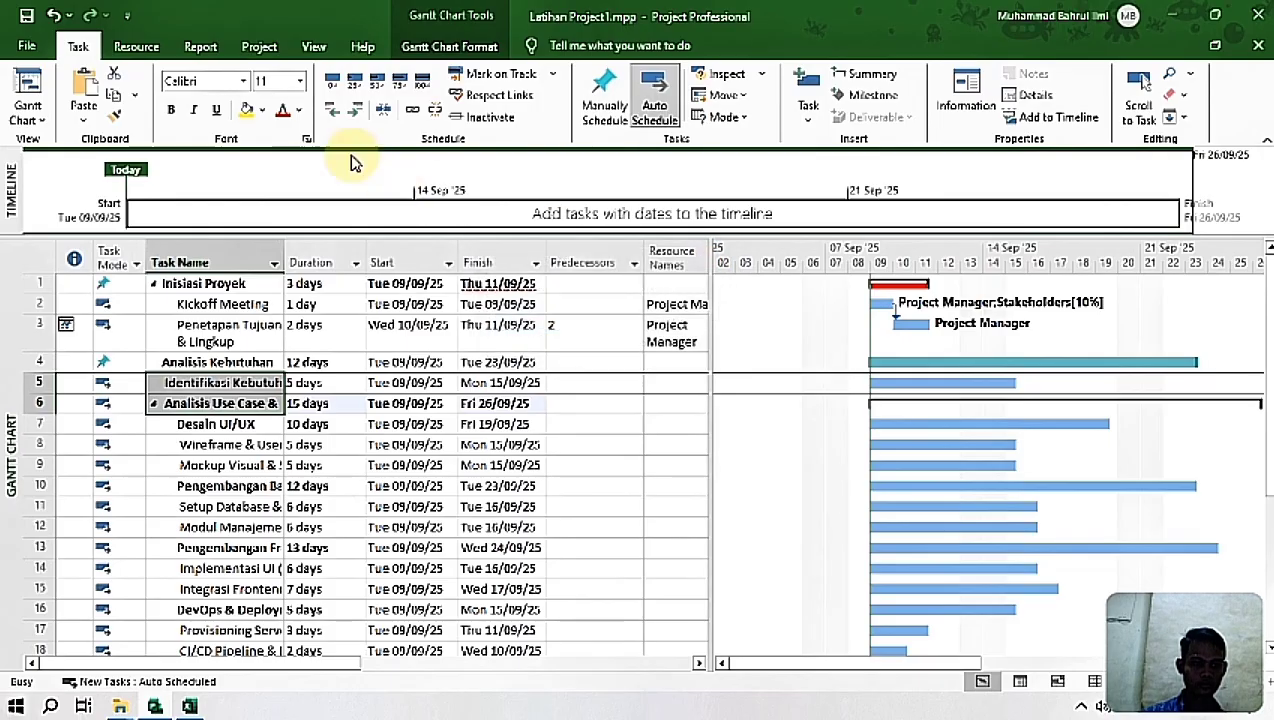
click(358, 111)
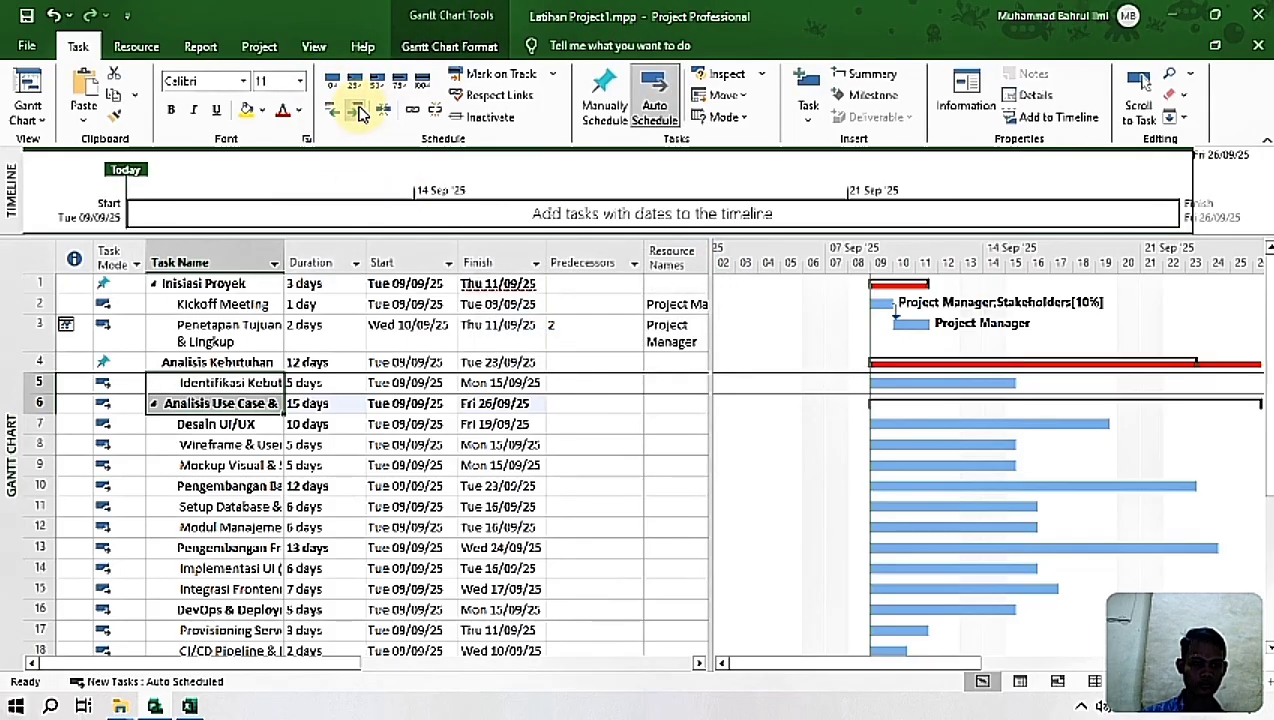
click(359, 112)
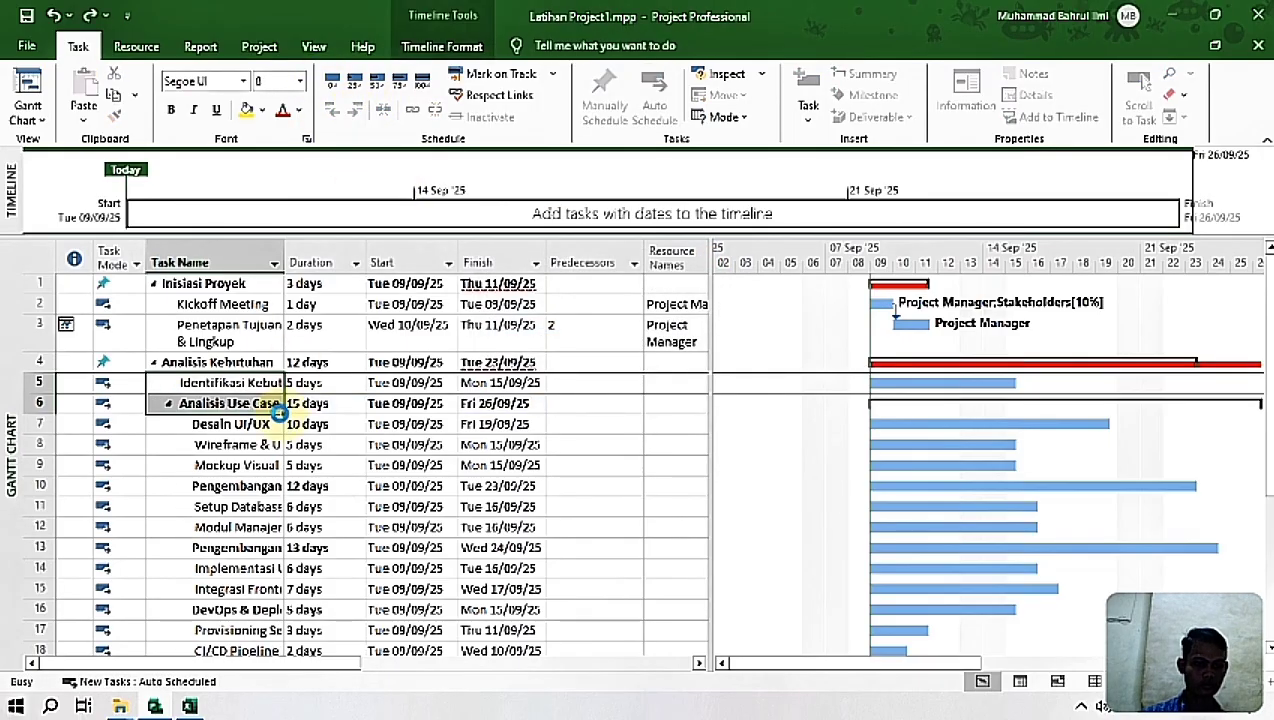
key(ctrl+z)
key(ctrl+z)
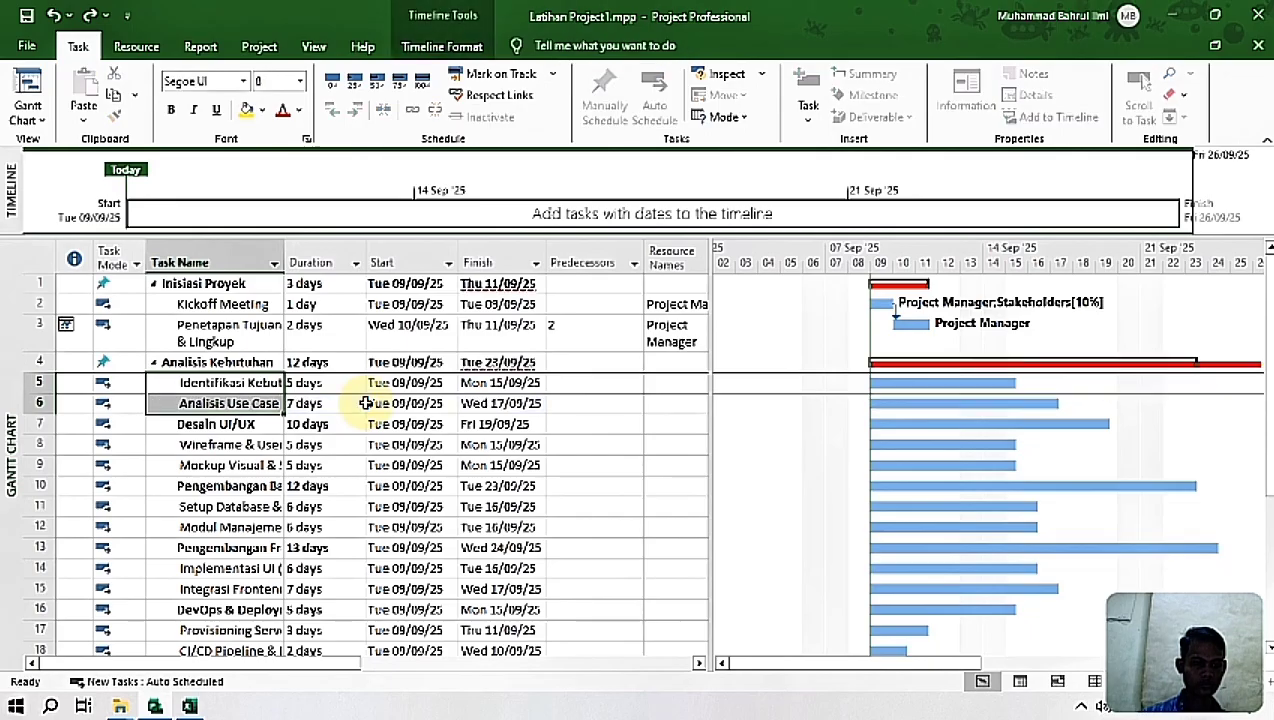
click(356, 403)
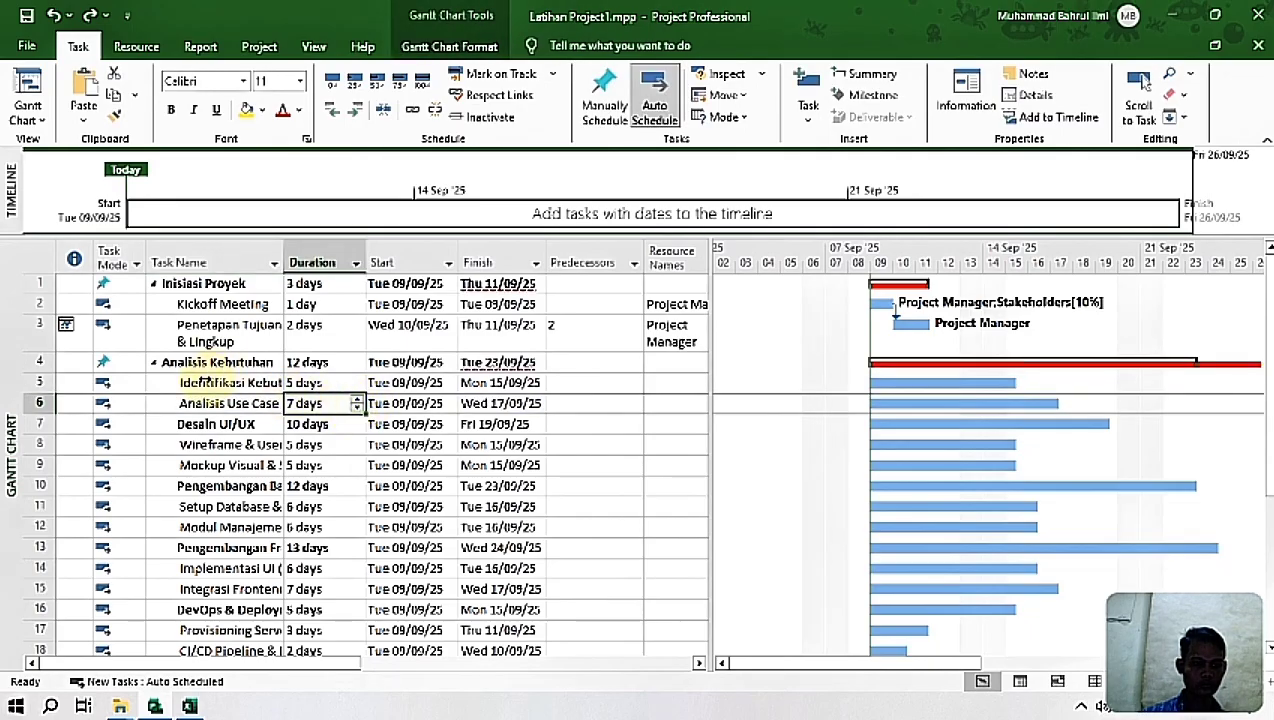
Step: Remove the leading space from the task name Identifikasi Kebutuhan User
click(211, 382)
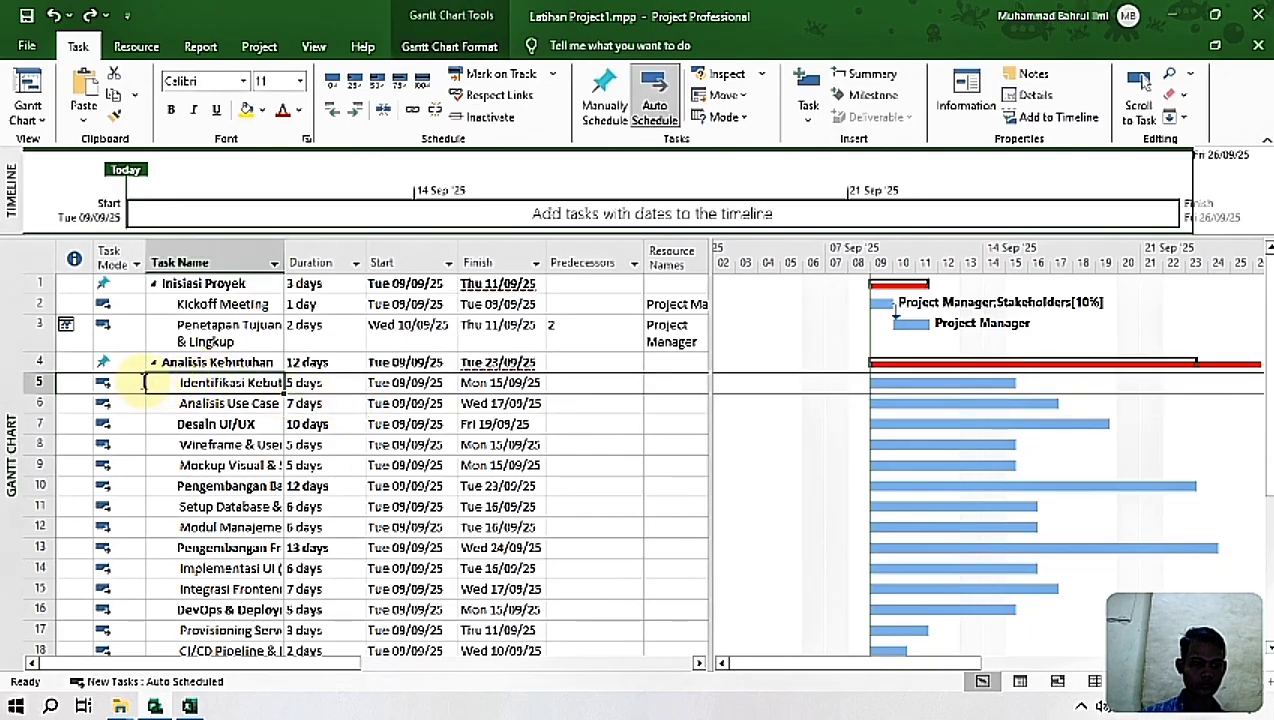
click(150, 382)
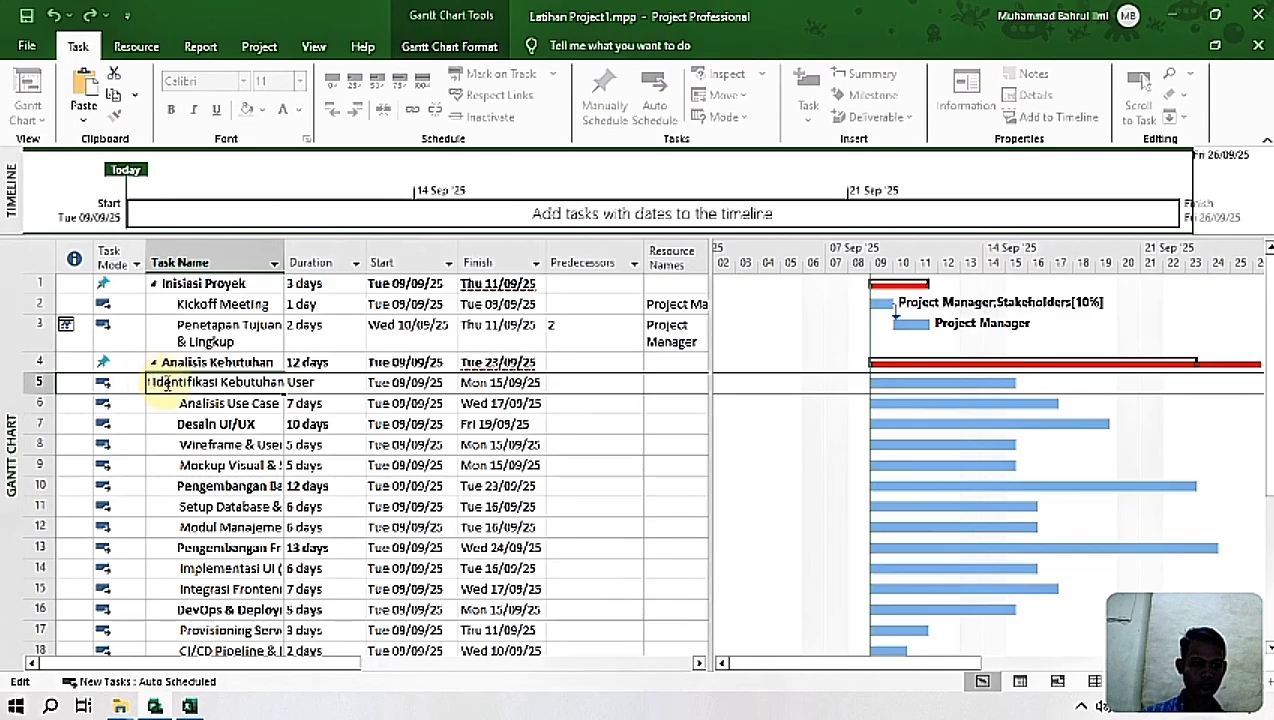
key(Delete)
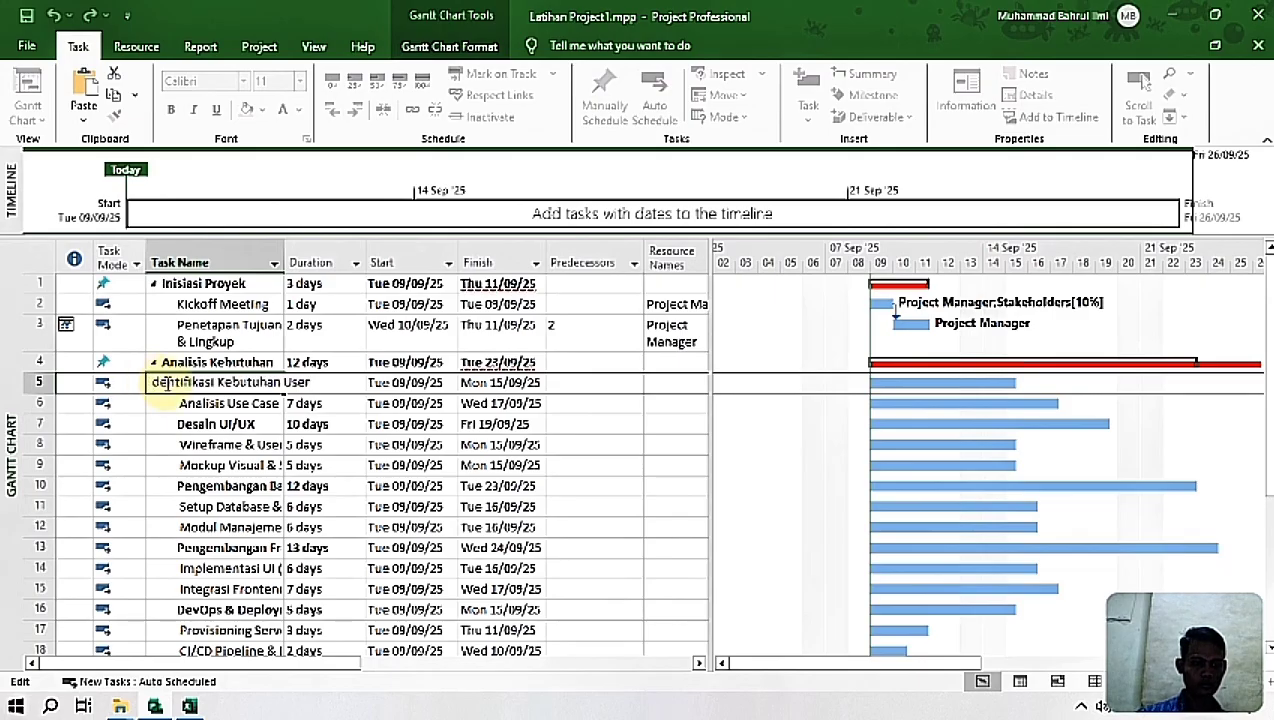
key(Delete)
text(I)
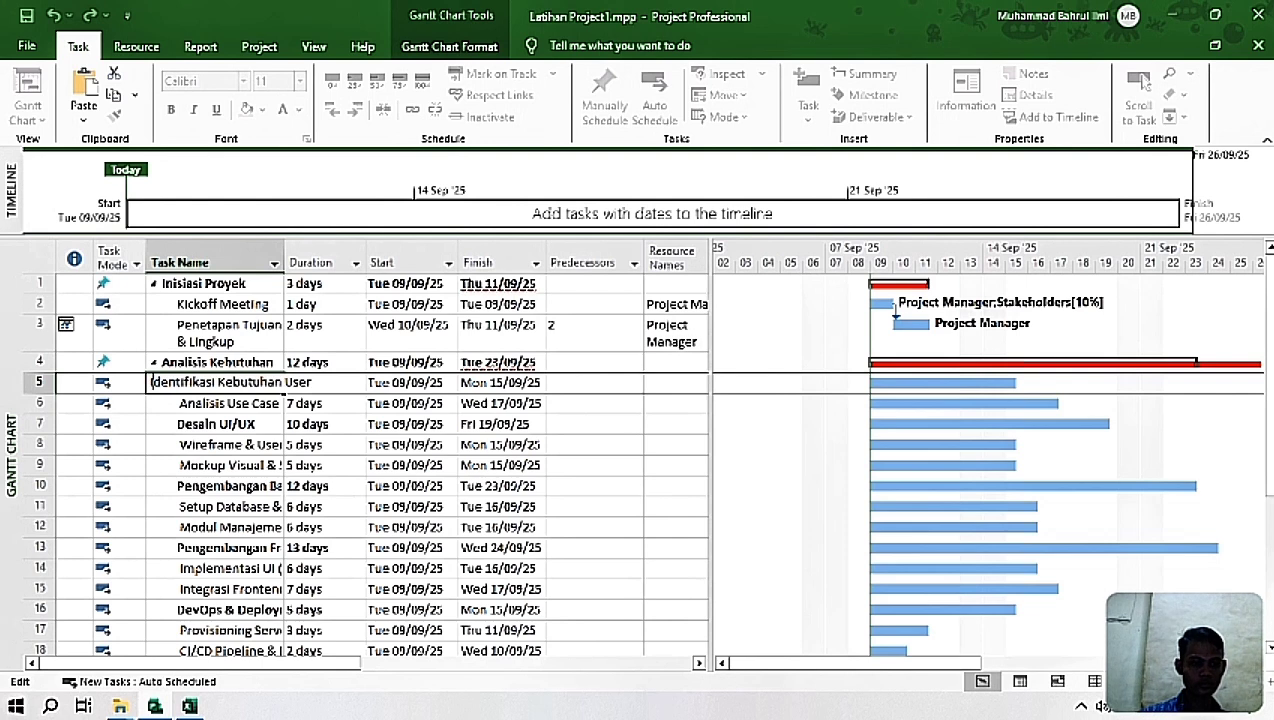
click(179, 404)
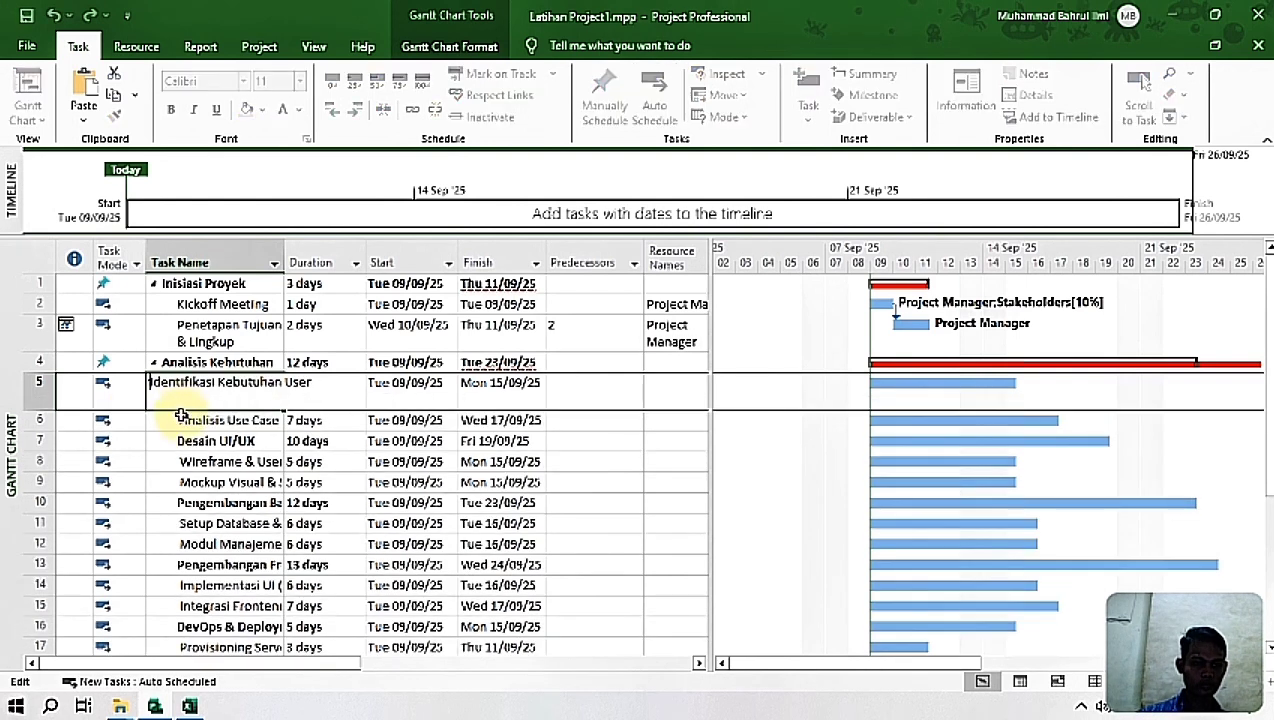
Step: Remove the leading space from the task name Analisis Use Case & Flow
click(180, 420)
key(F2)
text(& Flow)
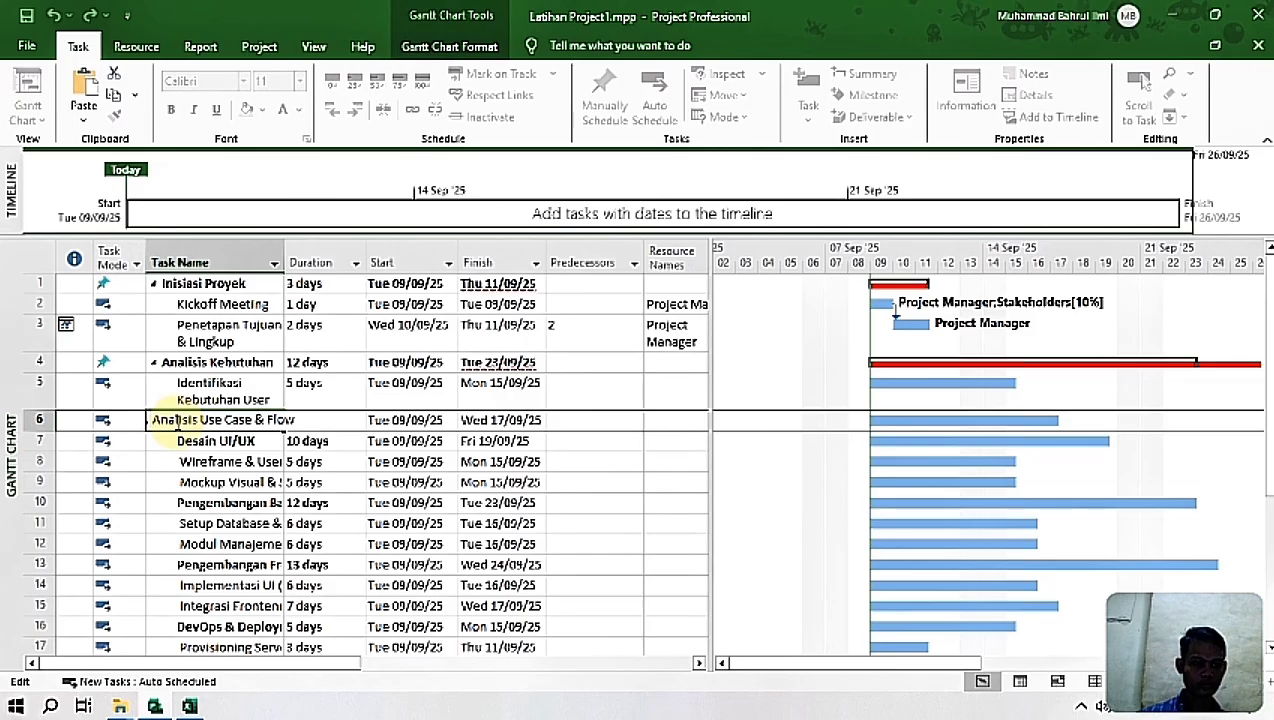
key(Home)
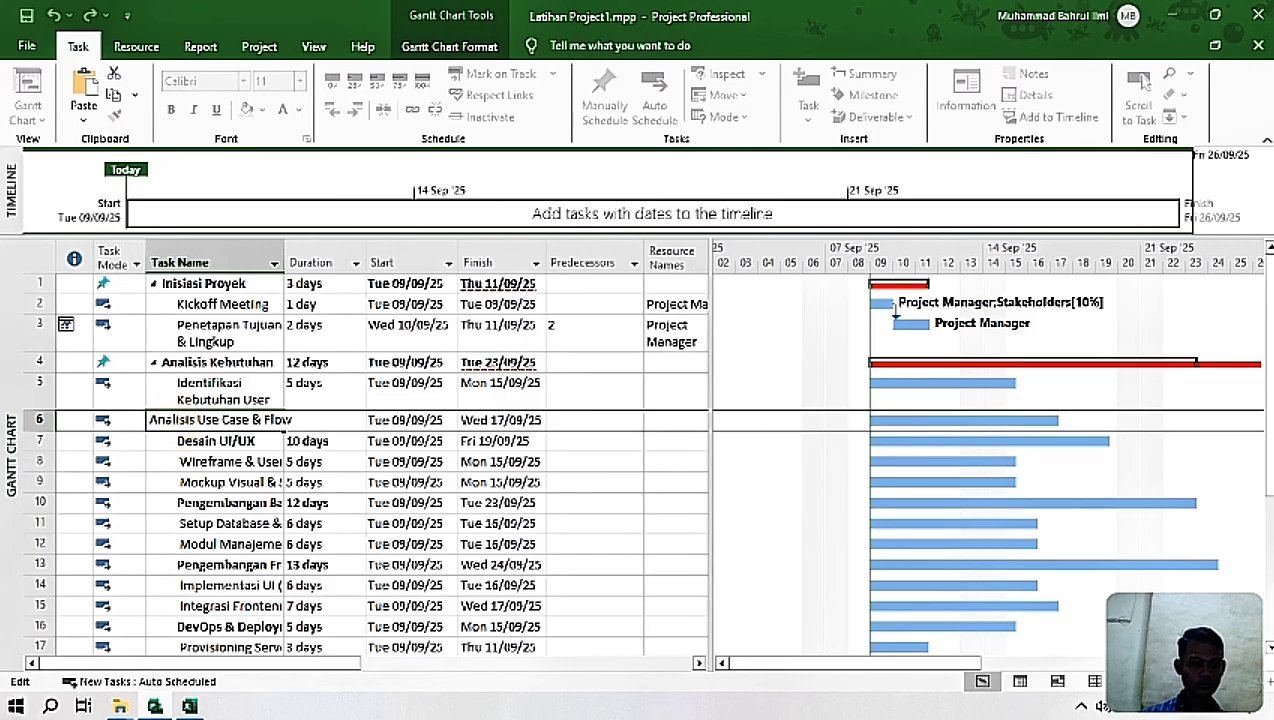
click(415, 480)
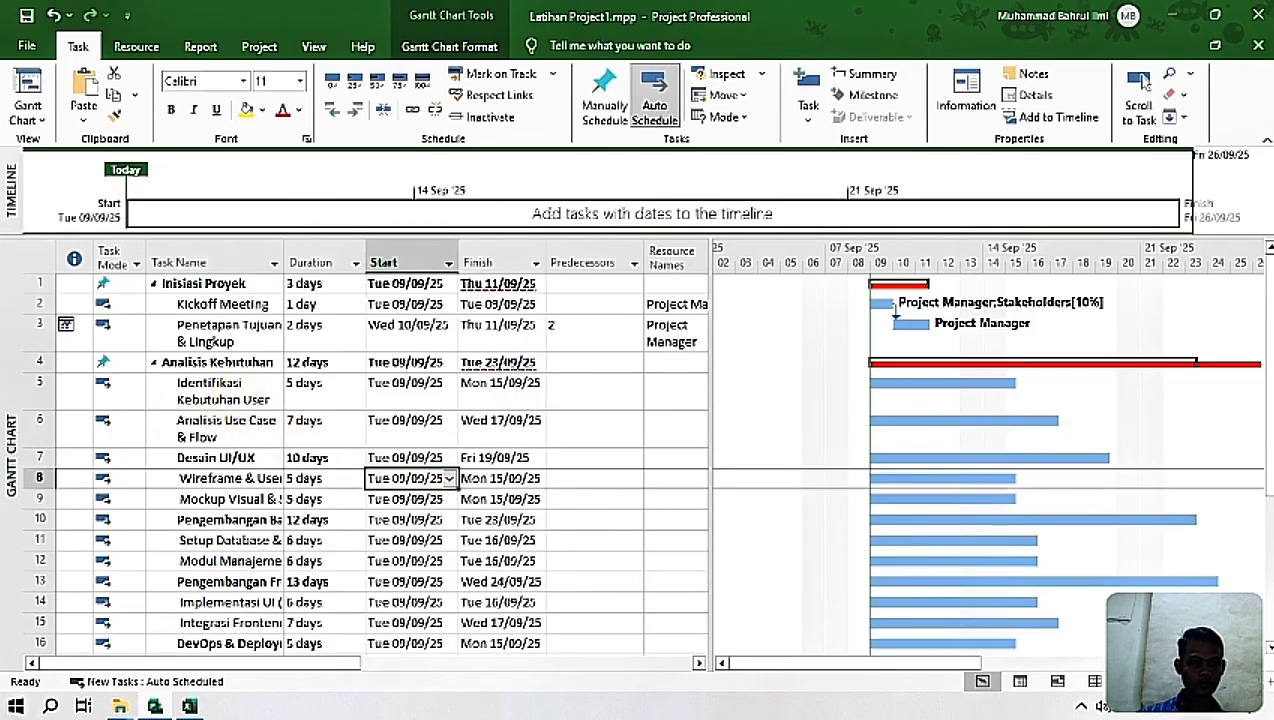
click(314, 428)
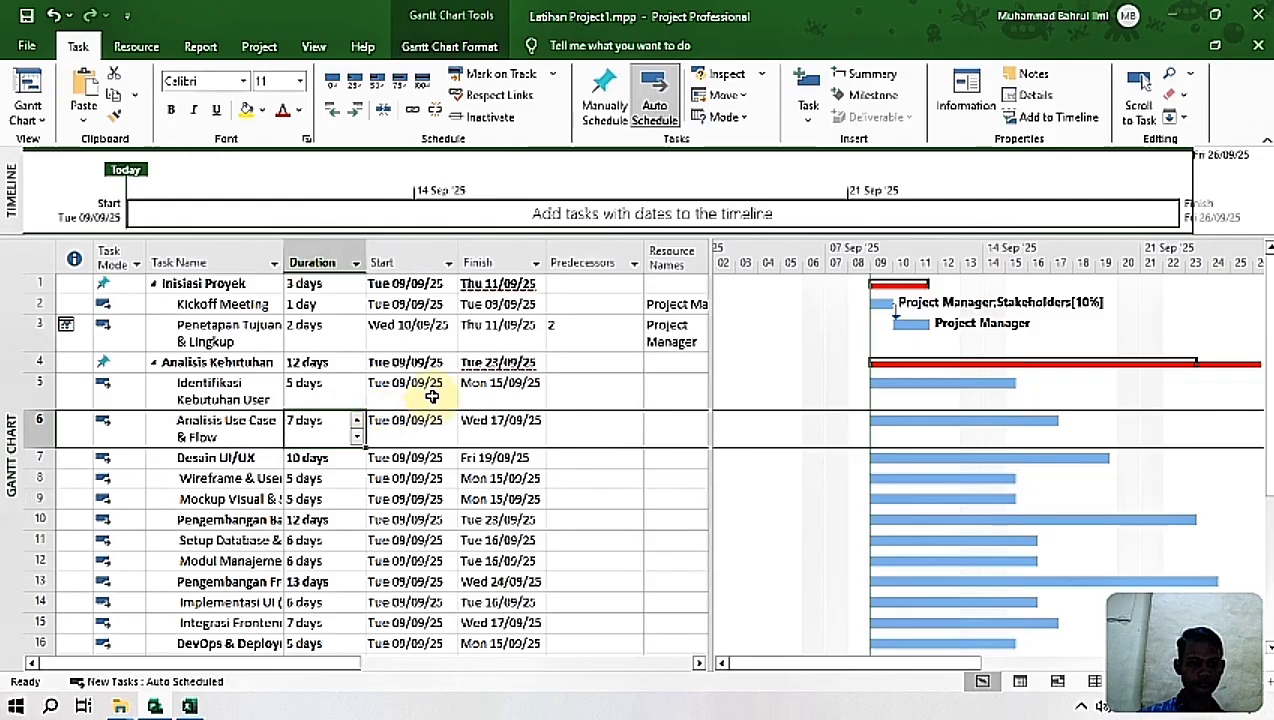
drag(168, 390, 256, 430)
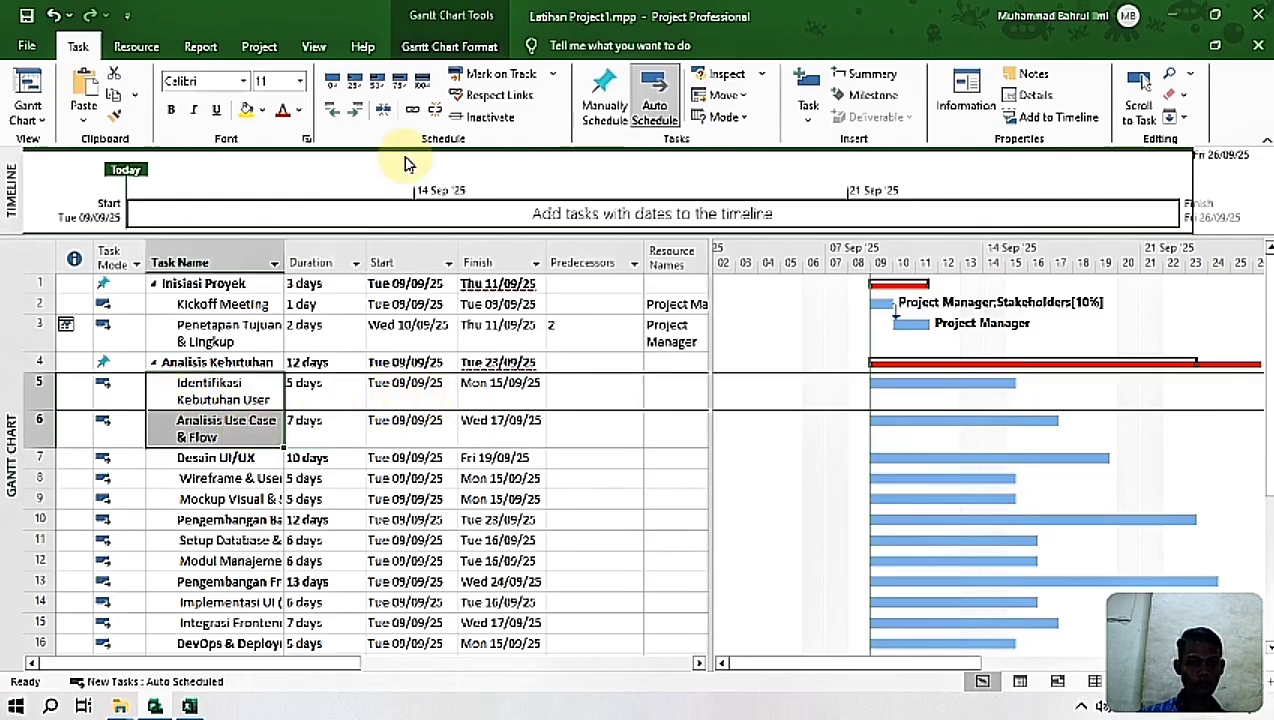
click(756, 119)
click(766, 178)
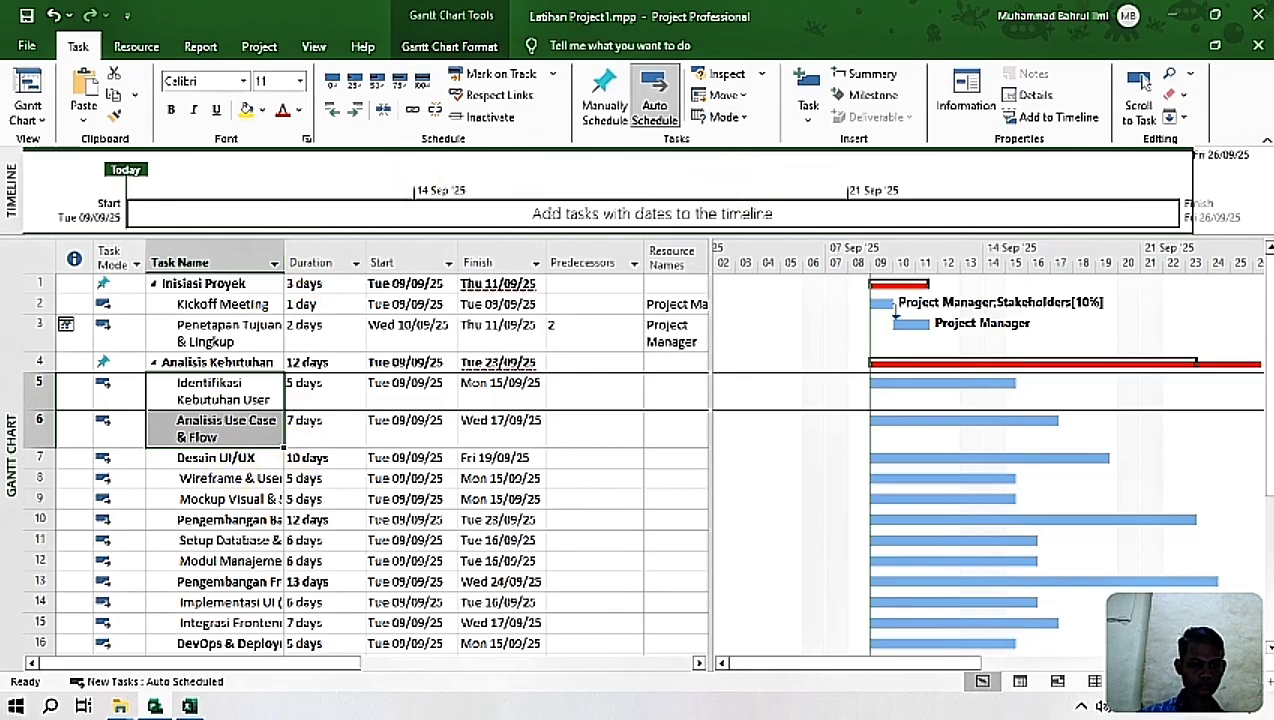
click(272, 497)
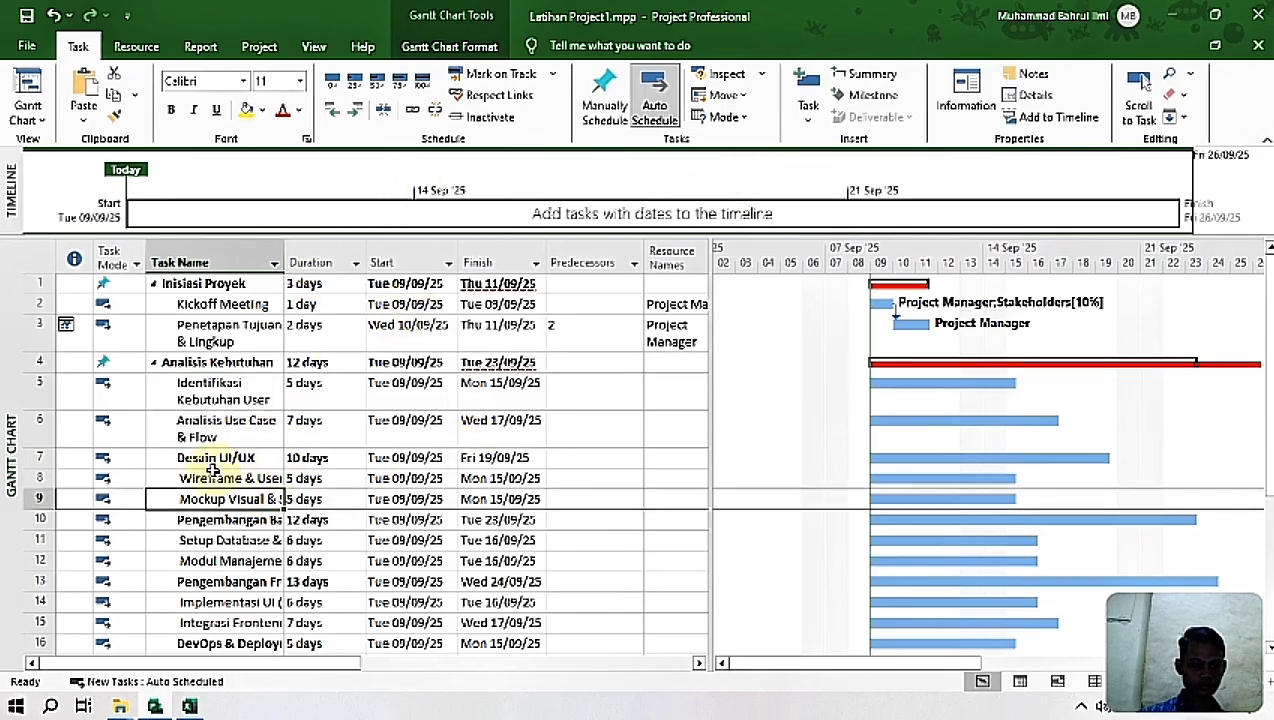
Step: Set the Desain UI/UX task to Manually Scheduled and outdent it to the same level as Analisis Kebutuhan
click(180, 457)
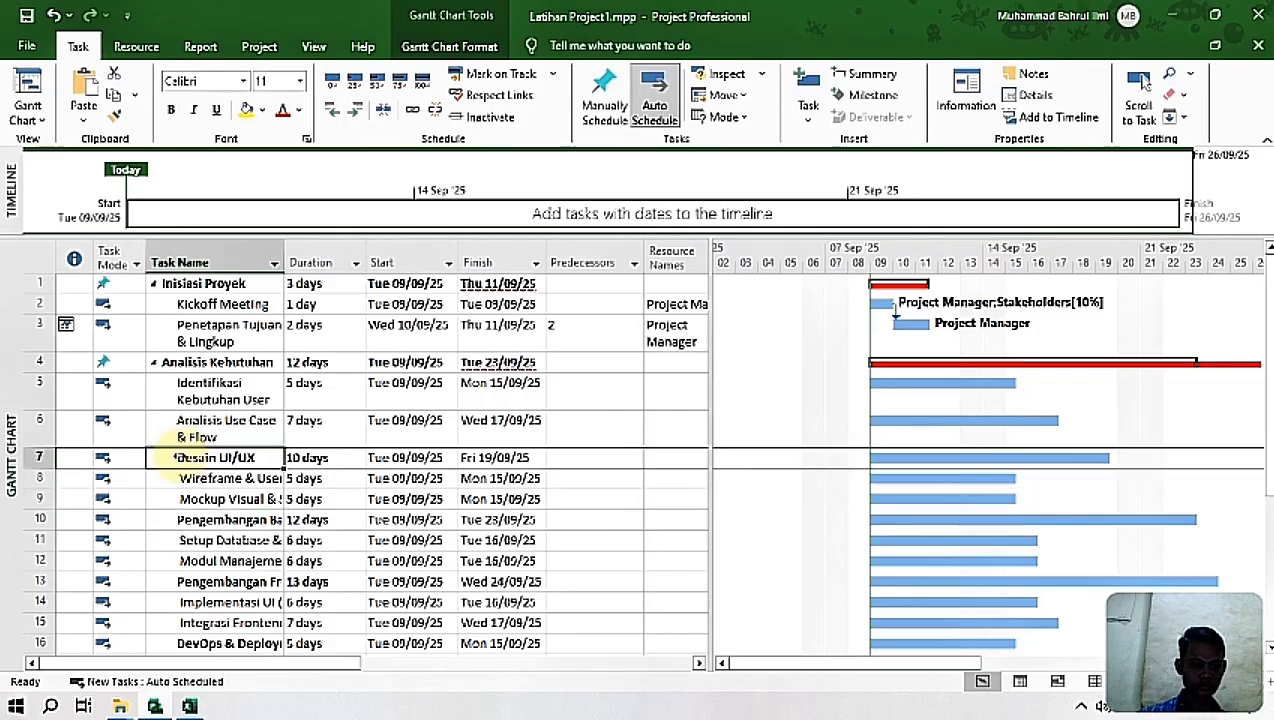
click(605, 100)
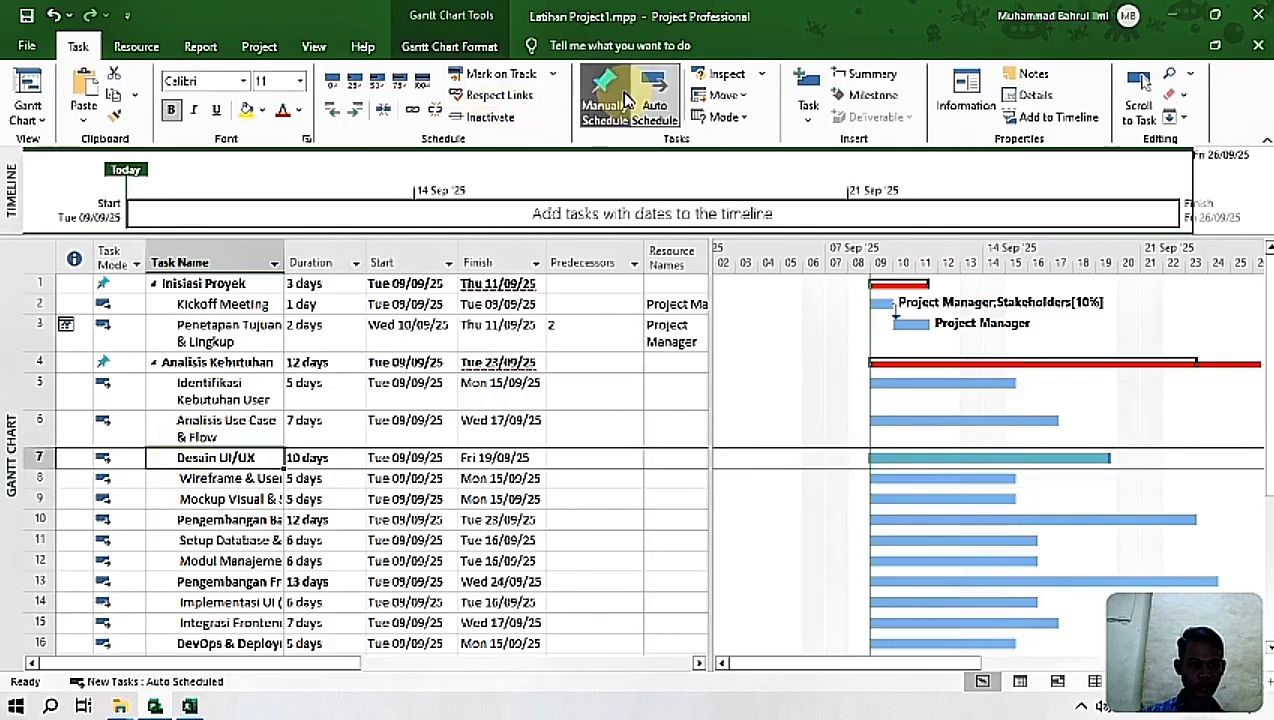
click(334, 112)
click(334, 112)
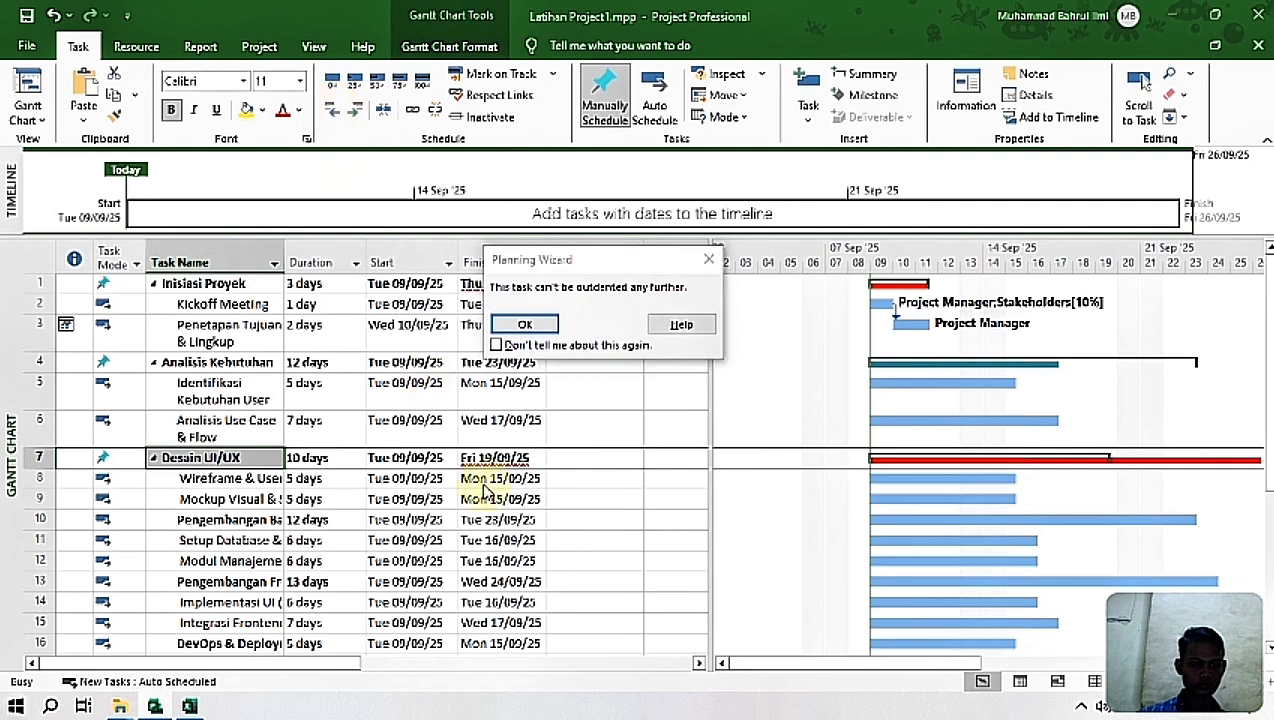
click(524, 325)
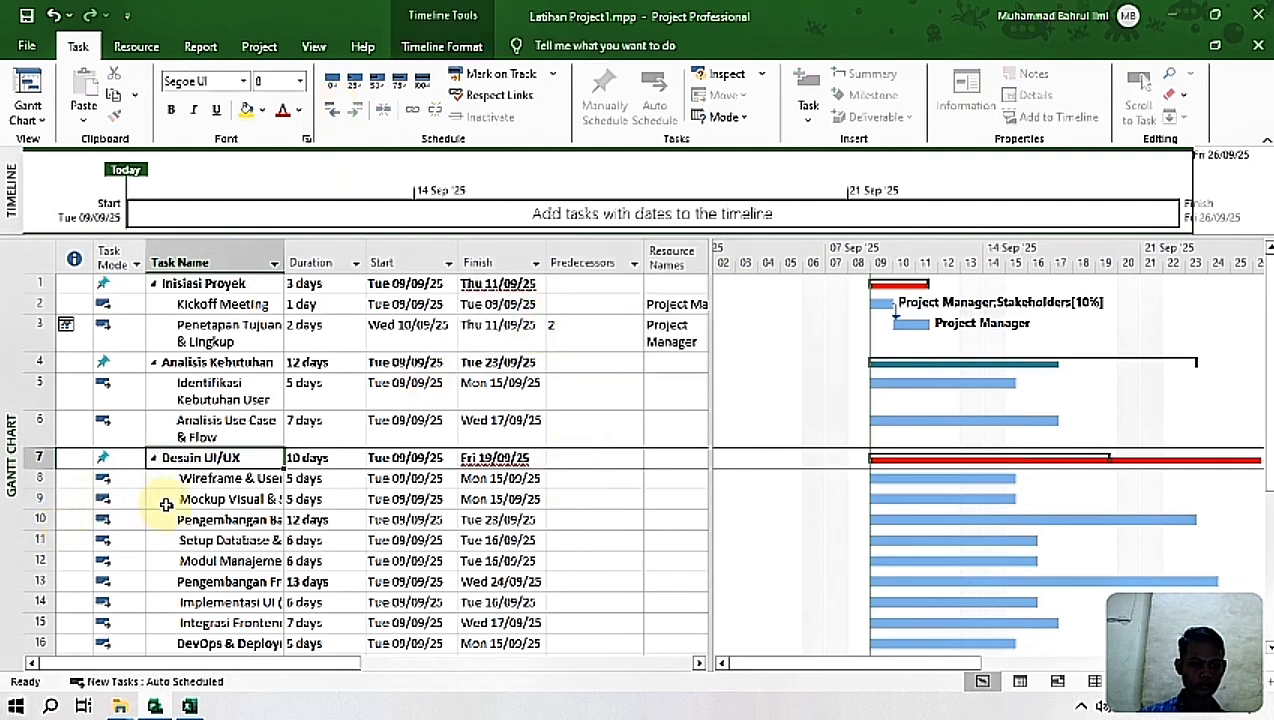
Step: Remove the leading spaces from the task names Wireframe & User Flow and Mockup Visual & Style Guide
drag(183, 478, 187, 503)
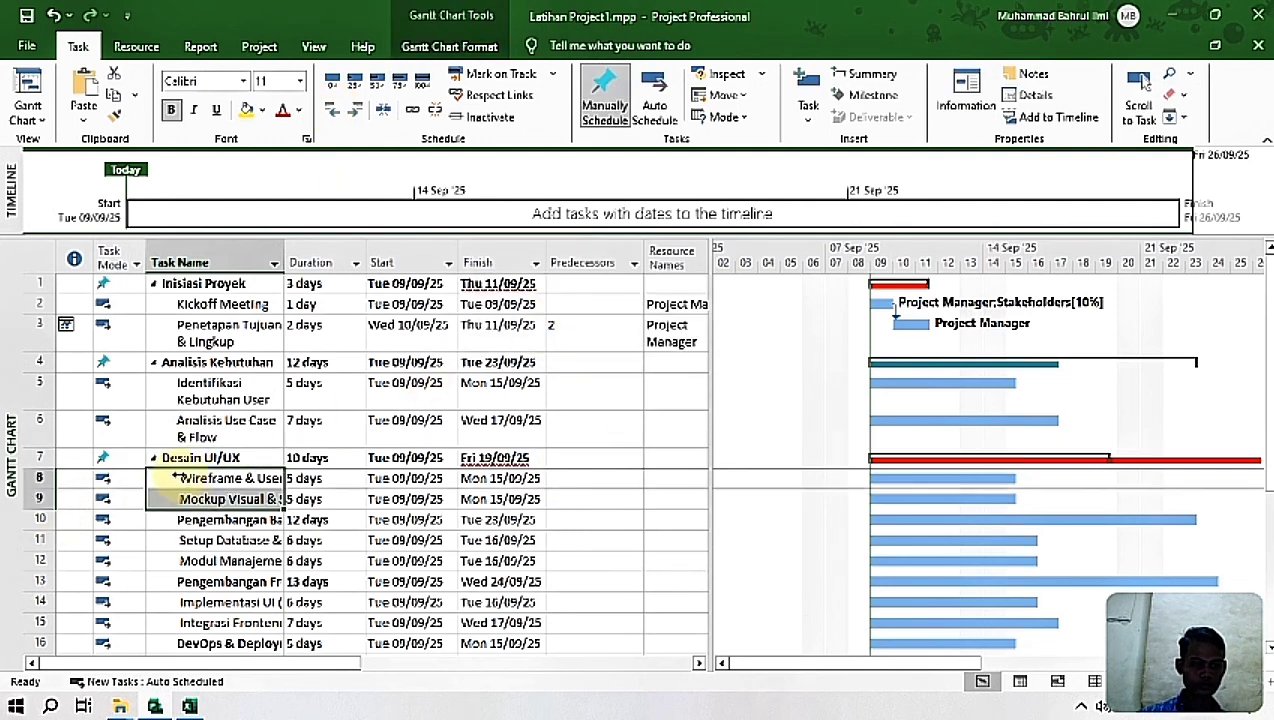
click(175, 478)
click(160, 478)
key(BackSpace)
key(Return)
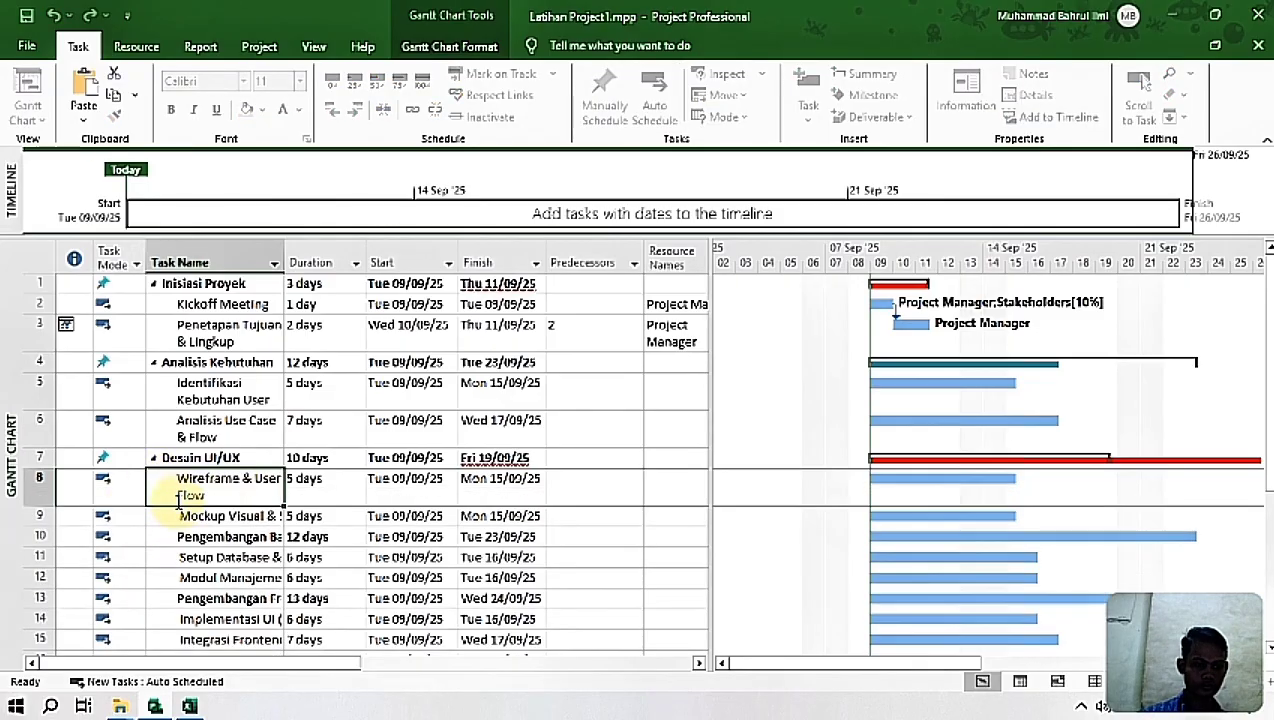
click(155, 516)
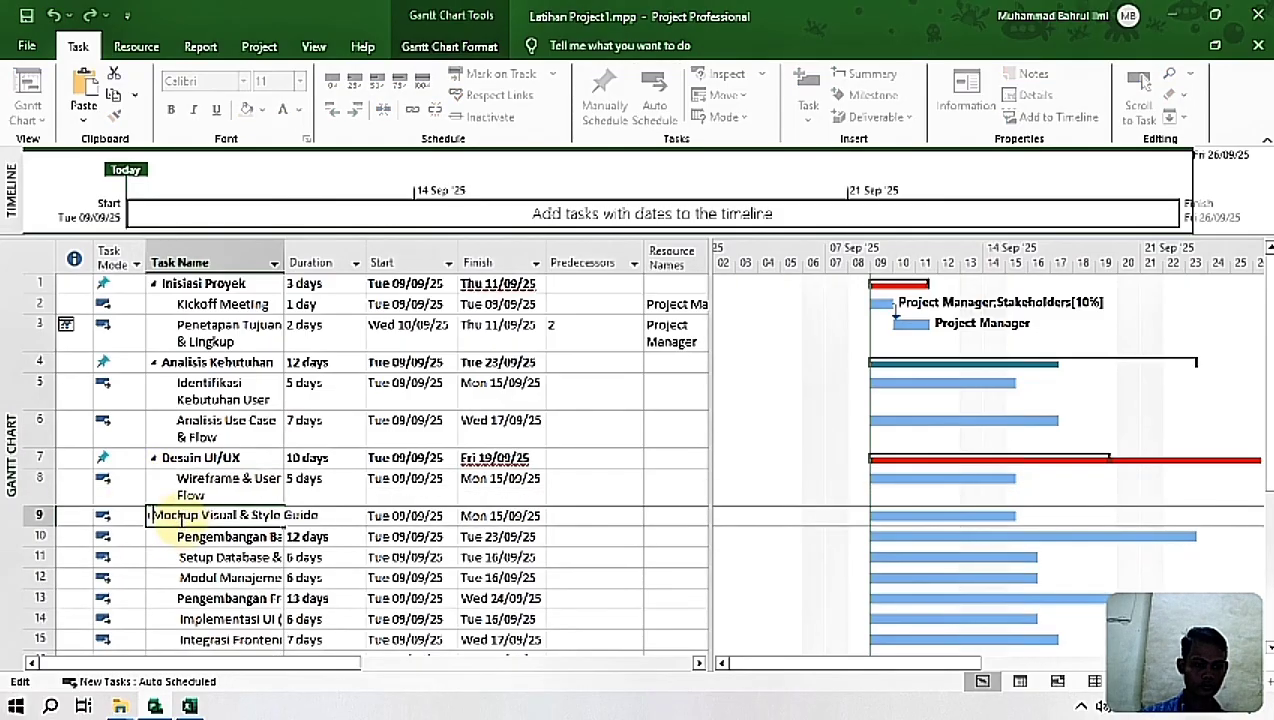
key(BackSpace)
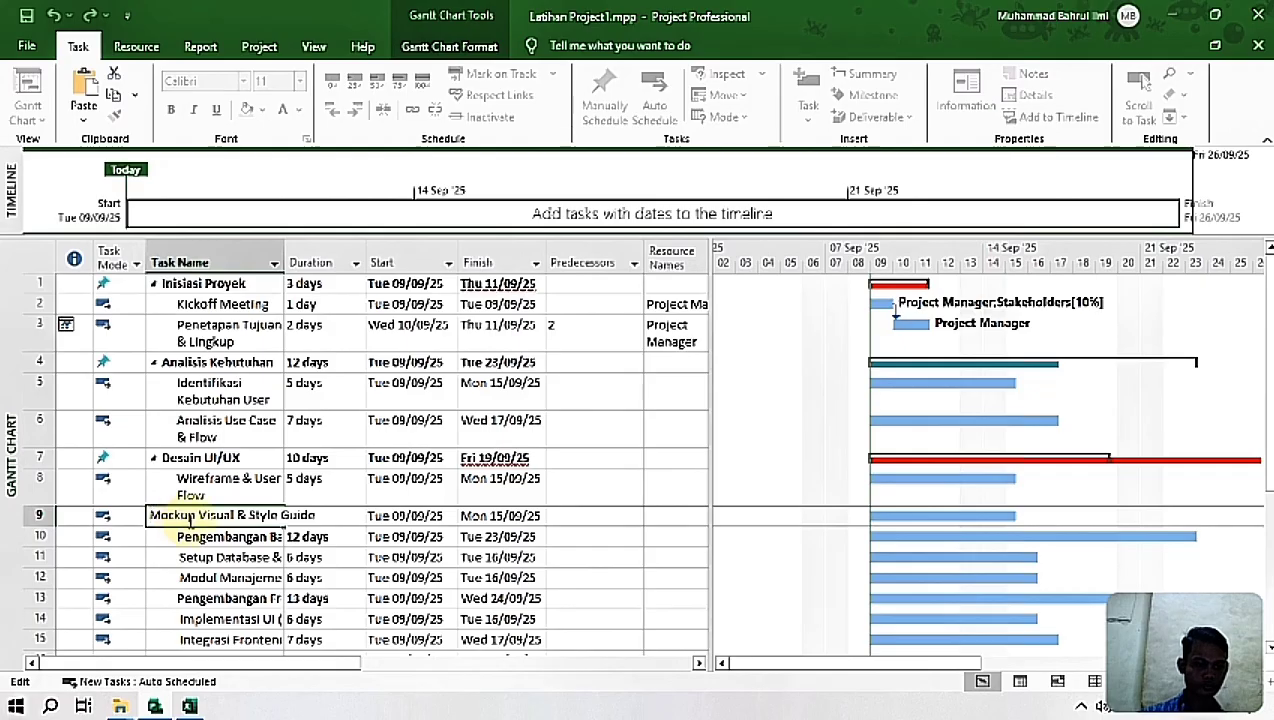
key(Return)
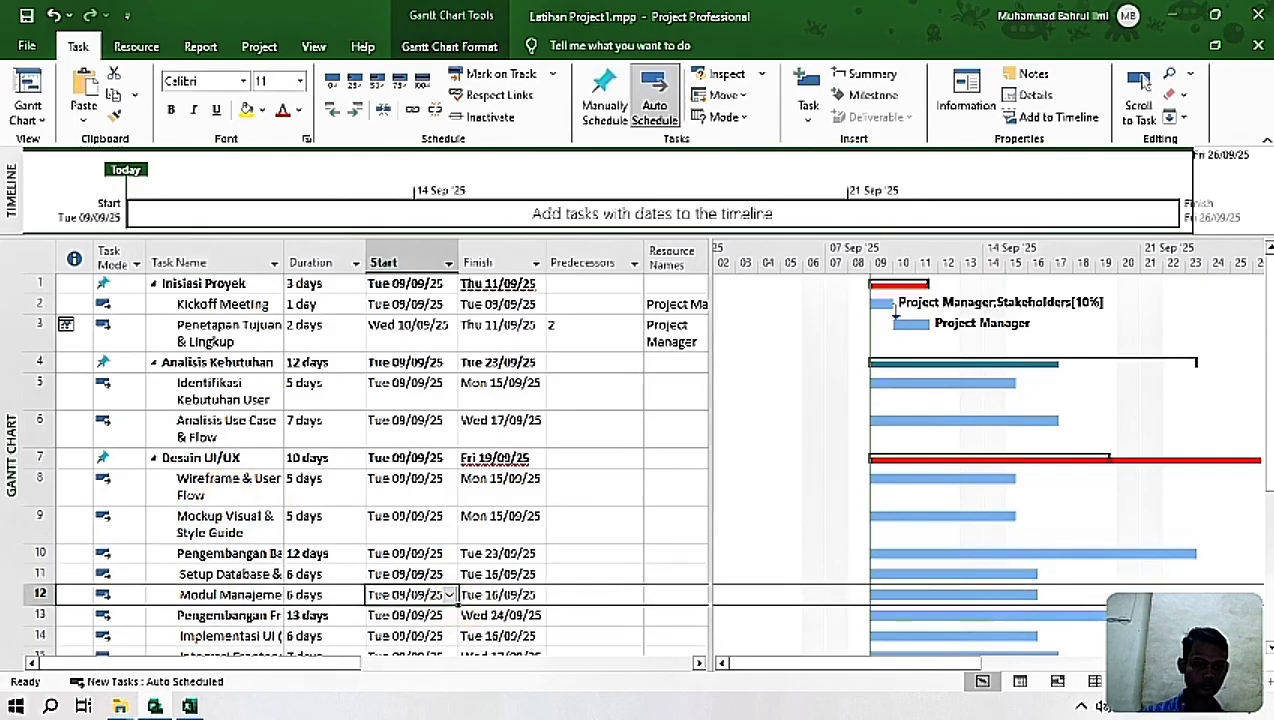
Step: Outdent Pengembangan Backend to the same level as Desain UI/UX and widen the Task Name column
drag(1268, 274, 1265, 362)
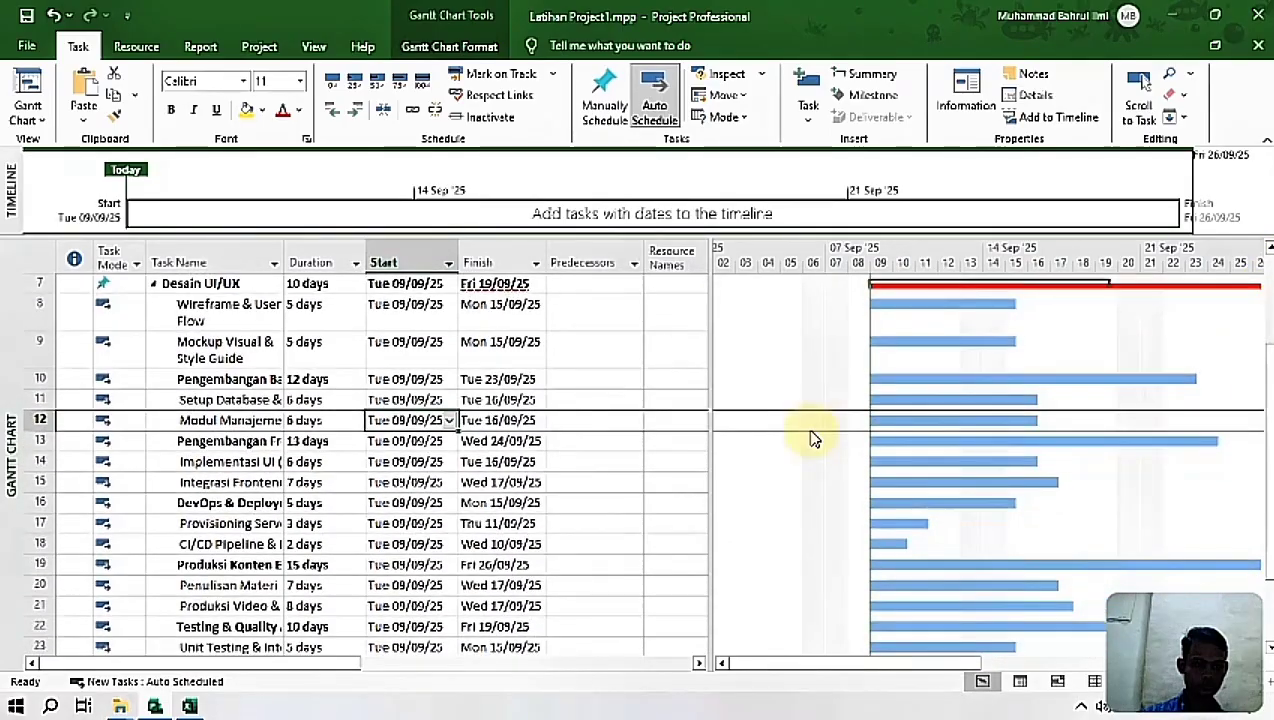
click(181, 379)
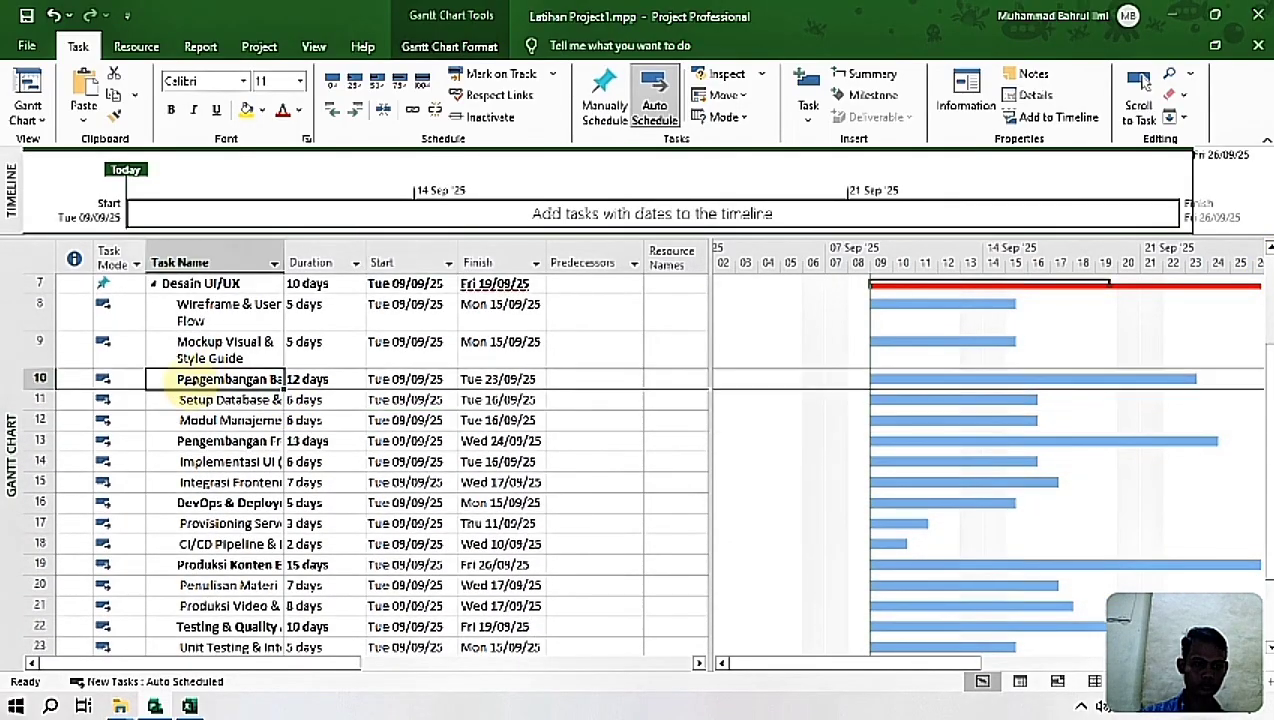
click(333, 112)
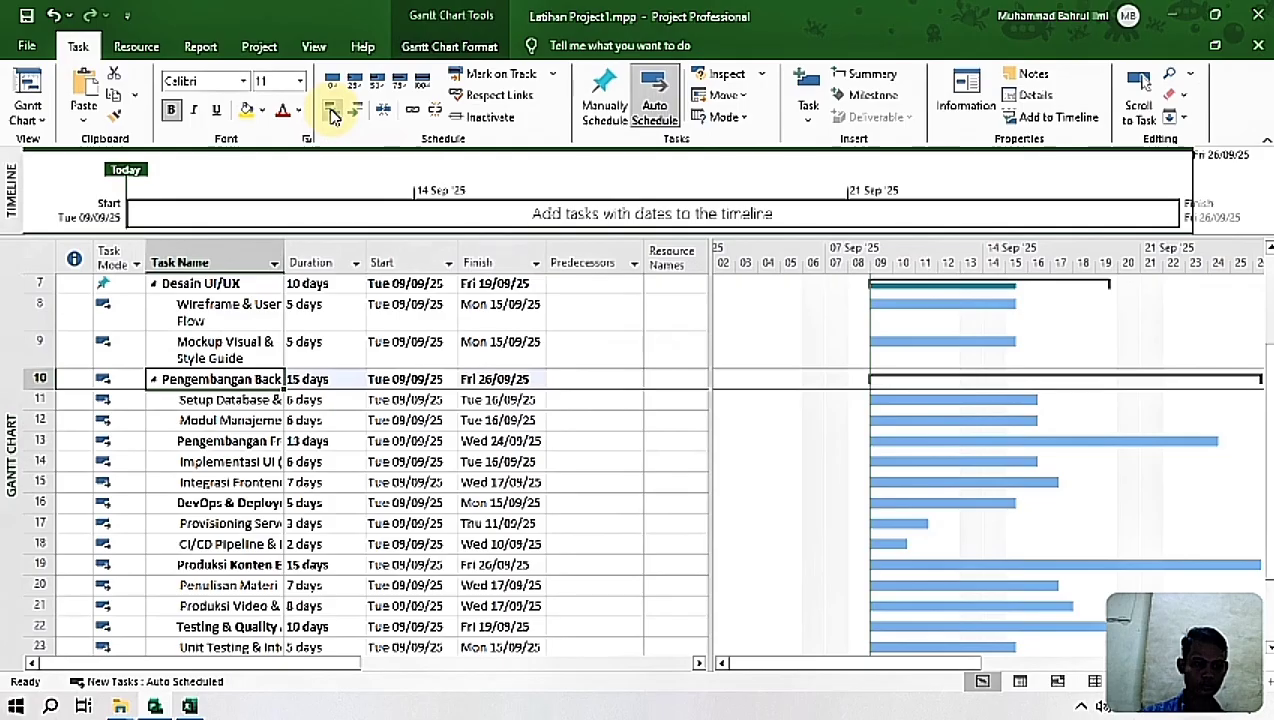
click(300, 441)
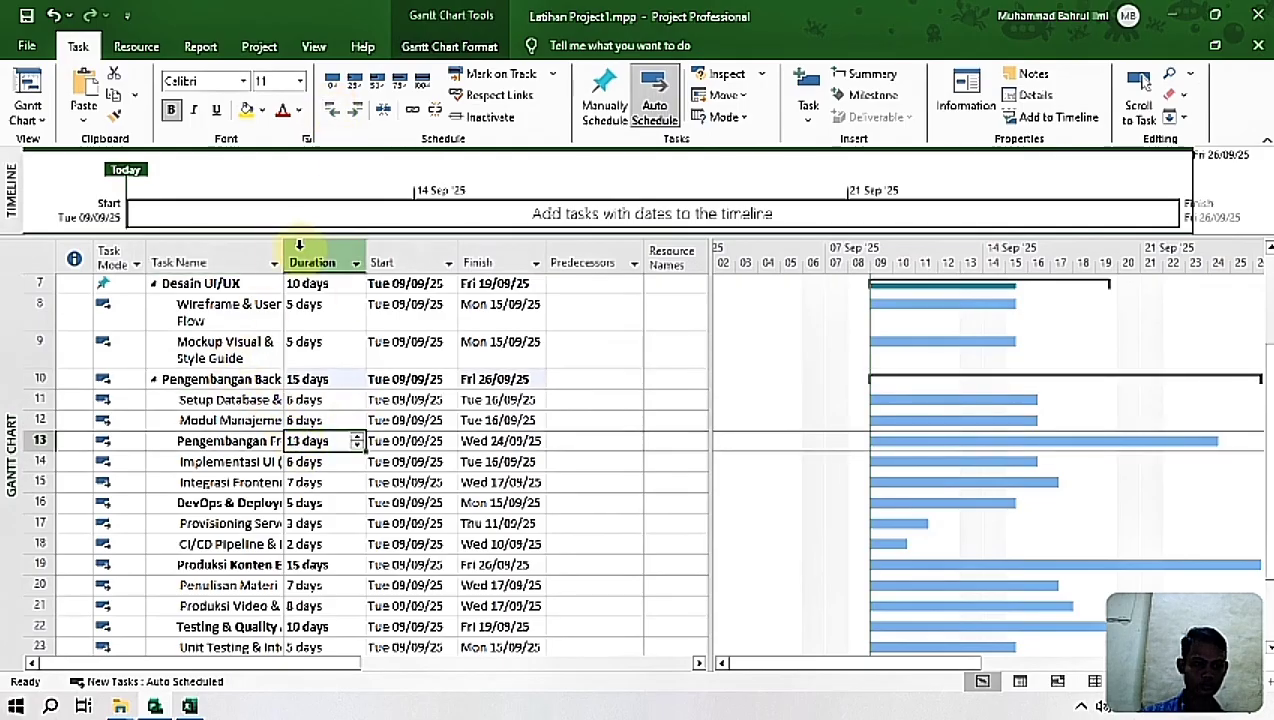
drag(283, 252, 323, 253)
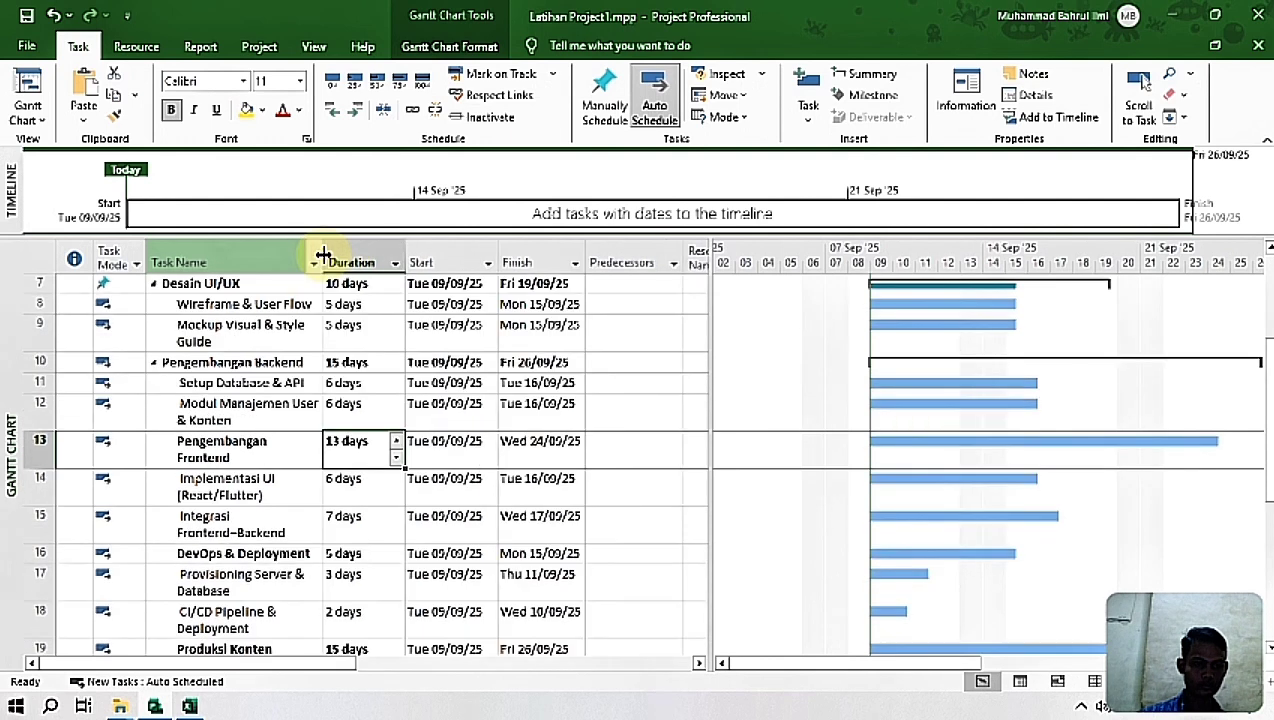
Step: Remove the leading spaces from the task names Setup Database & API and Modul Manajemen User & Konten
drag(224, 381, 225, 408)
click(178, 384)
click(182, 388)
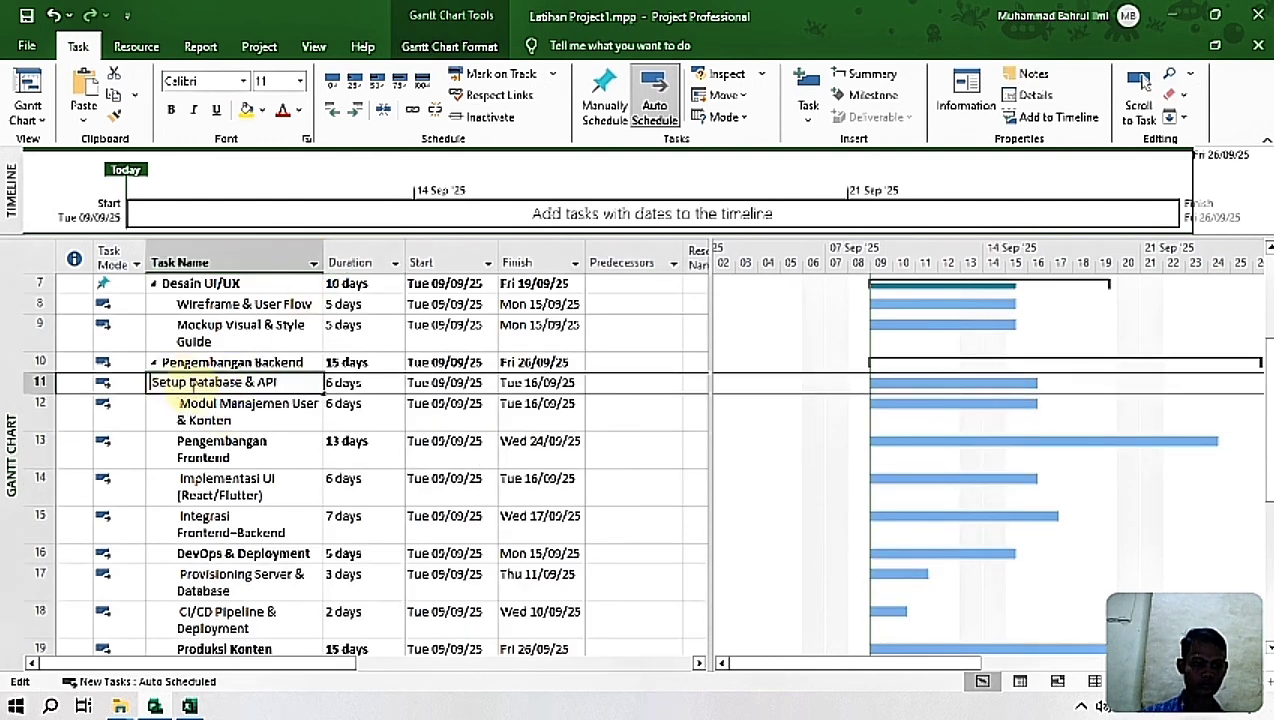
key(BackSpace)
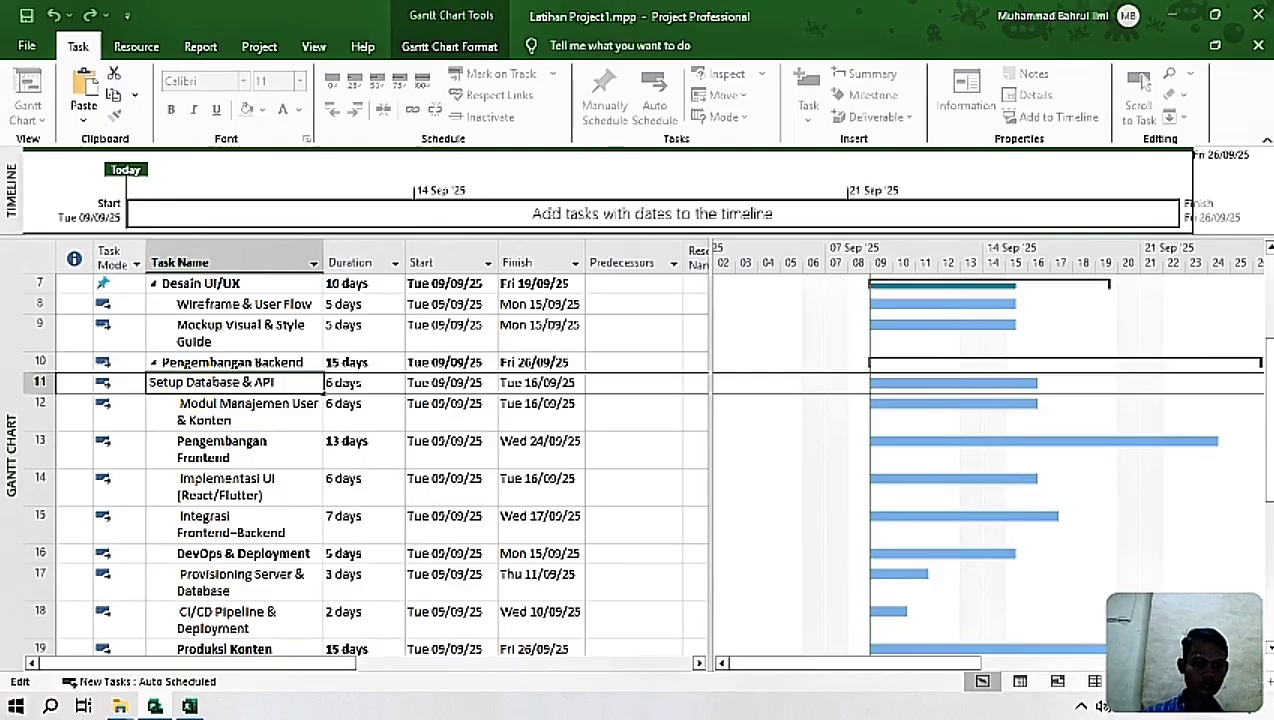
key(Return)
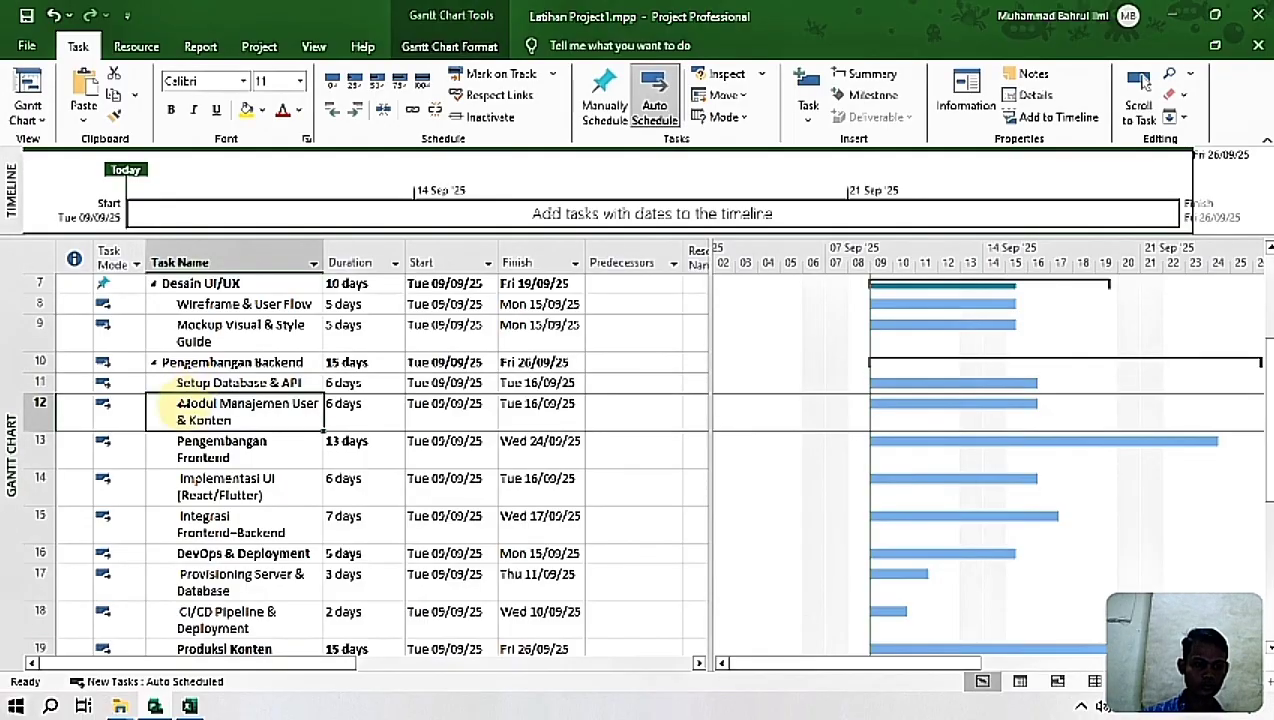
click(181, 405)
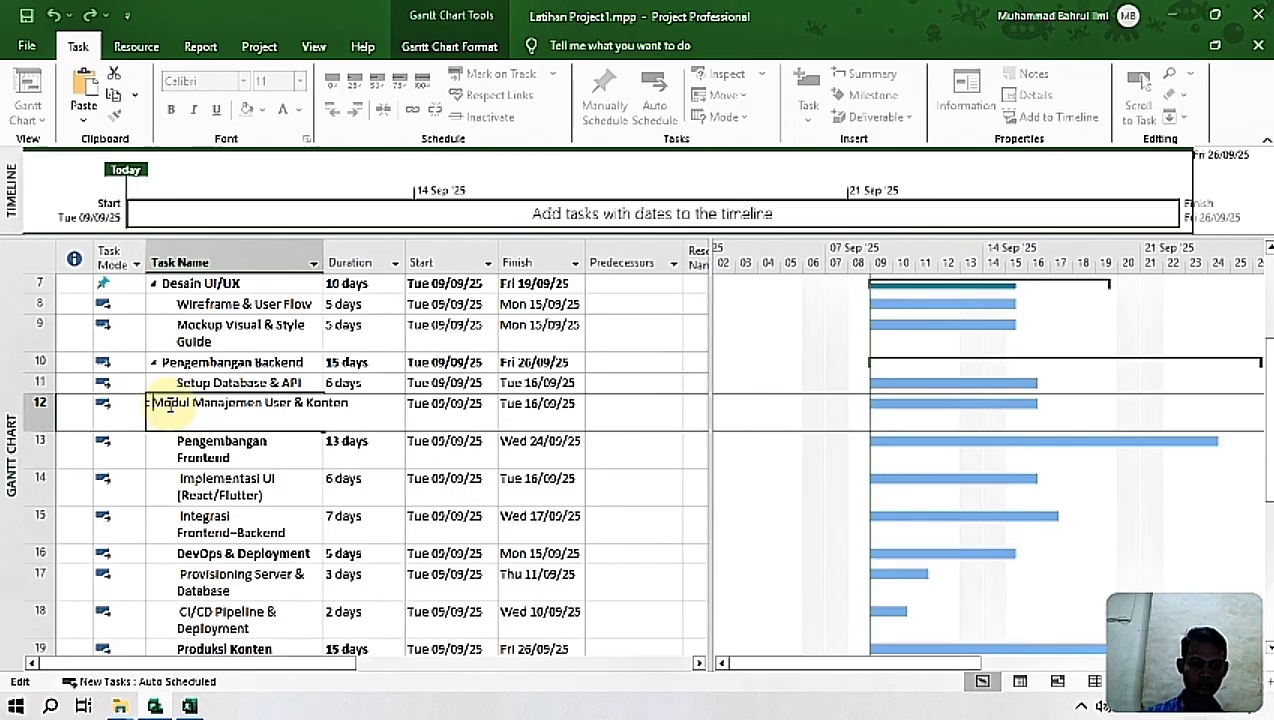
key(BackSpace)
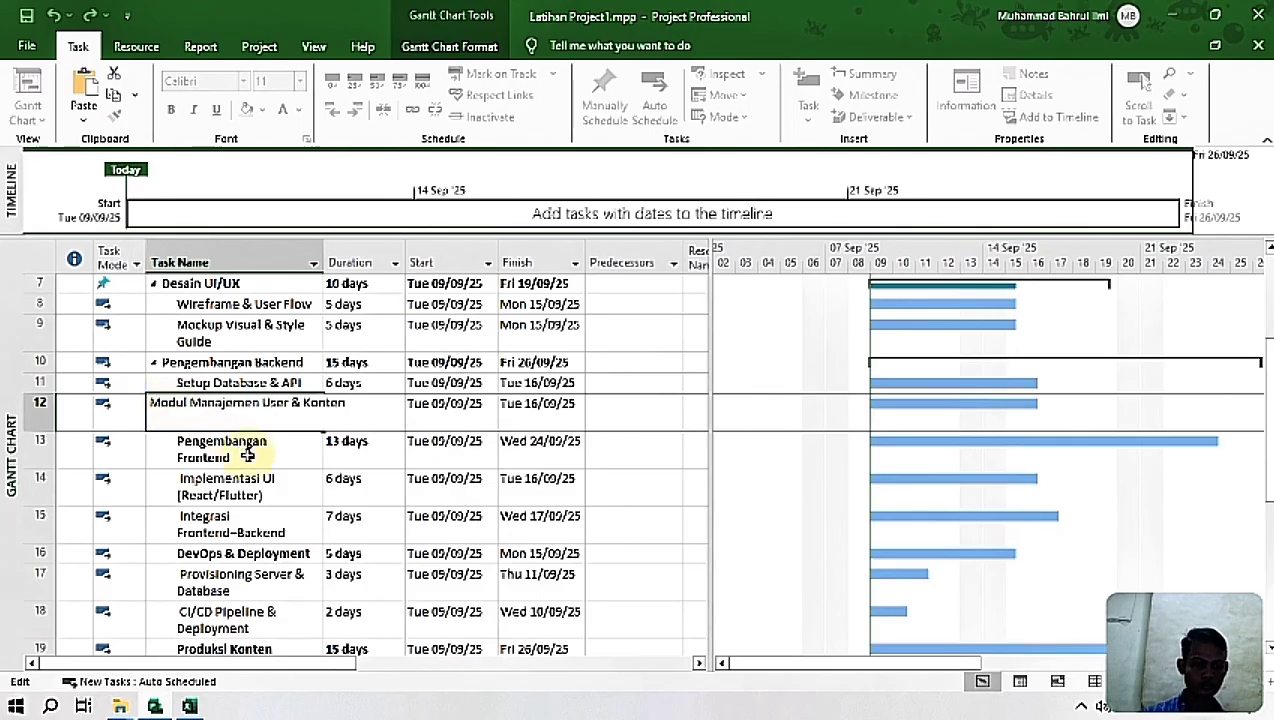
key(Return)
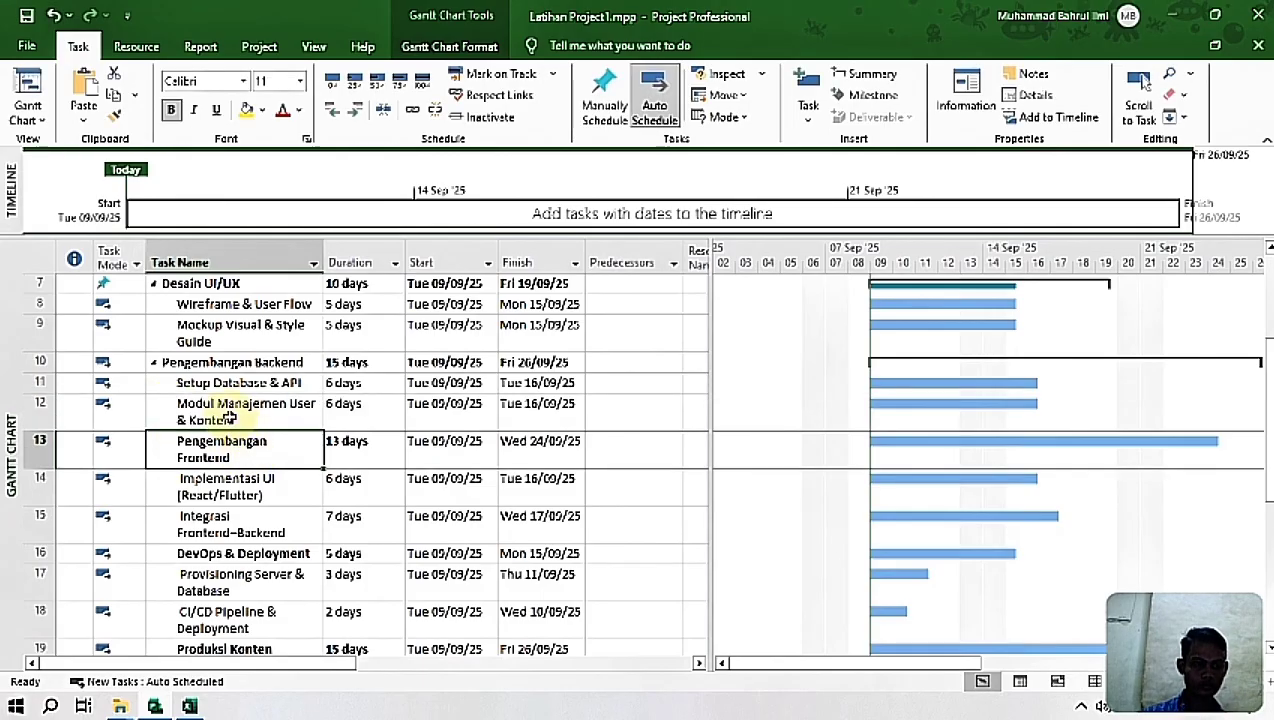
Step: Outdent Pengembangan Frontend to the same level as Pengembangan Backend and reduce its row height to a single line
click(333, 110)
click(216, 490)
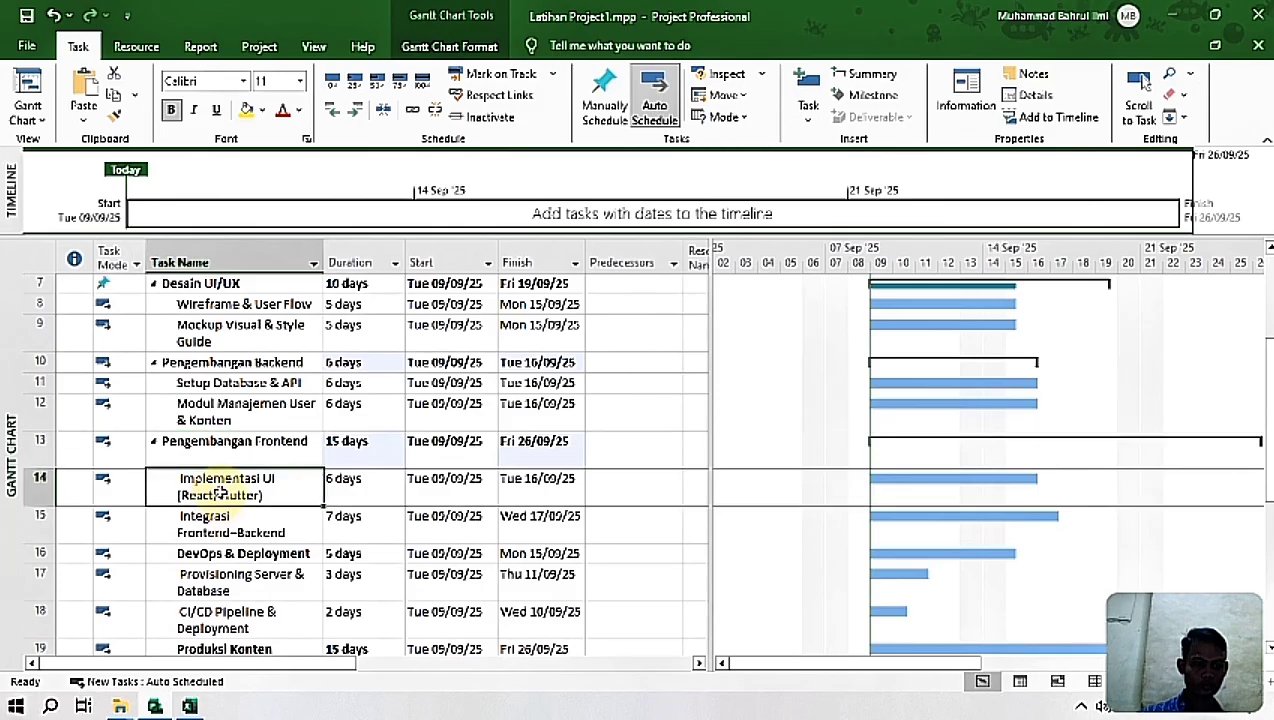
click(42, 447)
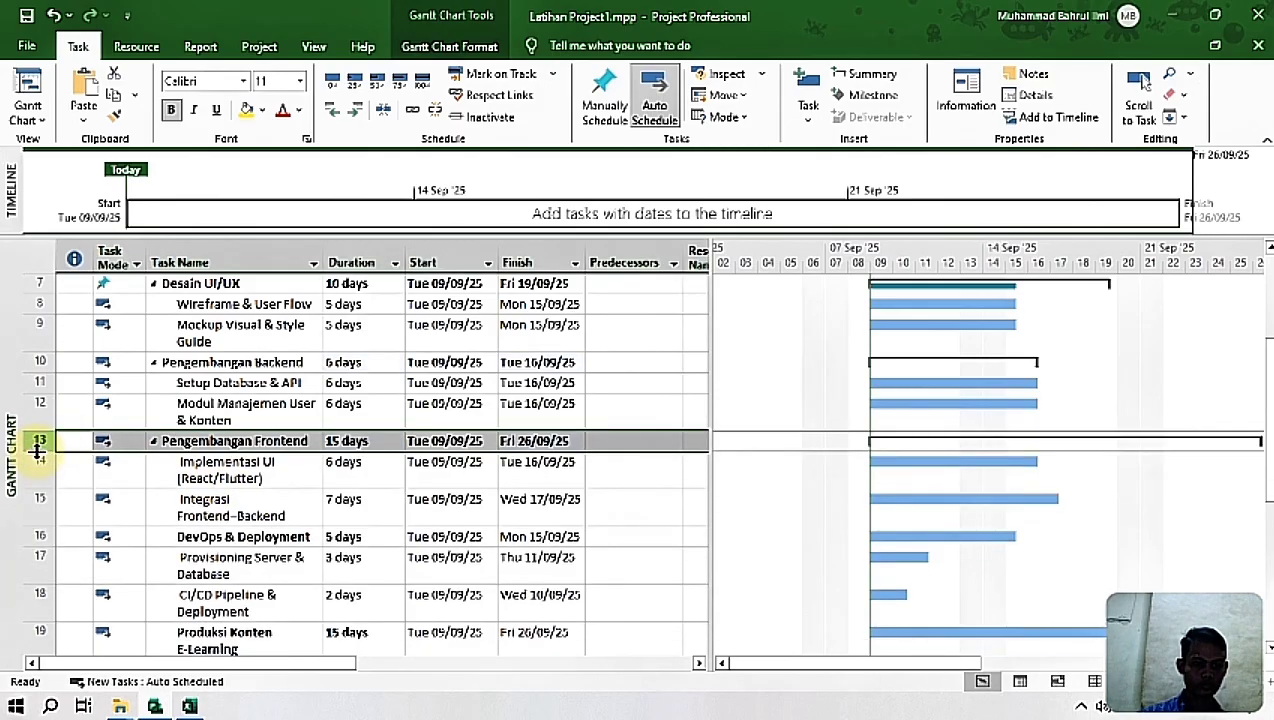
Step: Try to outdent the Pengembangan Frontend task by one more level
click(175, 466)
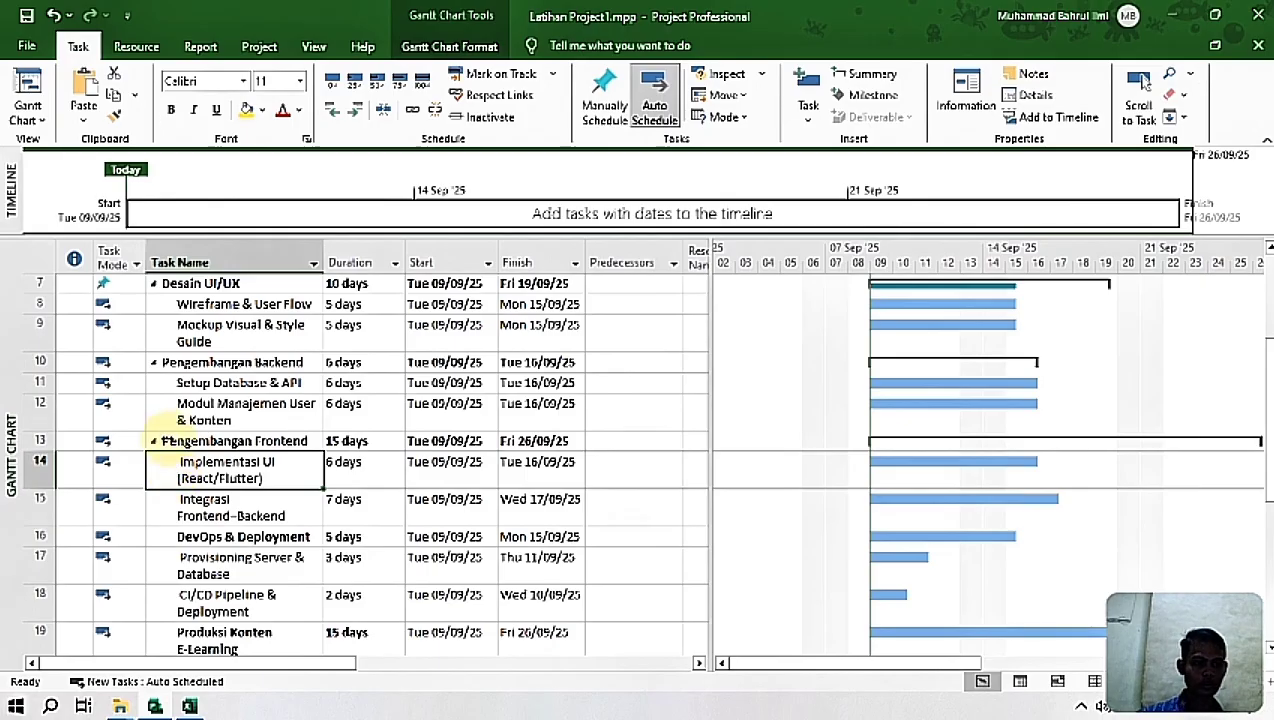
click(200, 505)
click(192, 443)
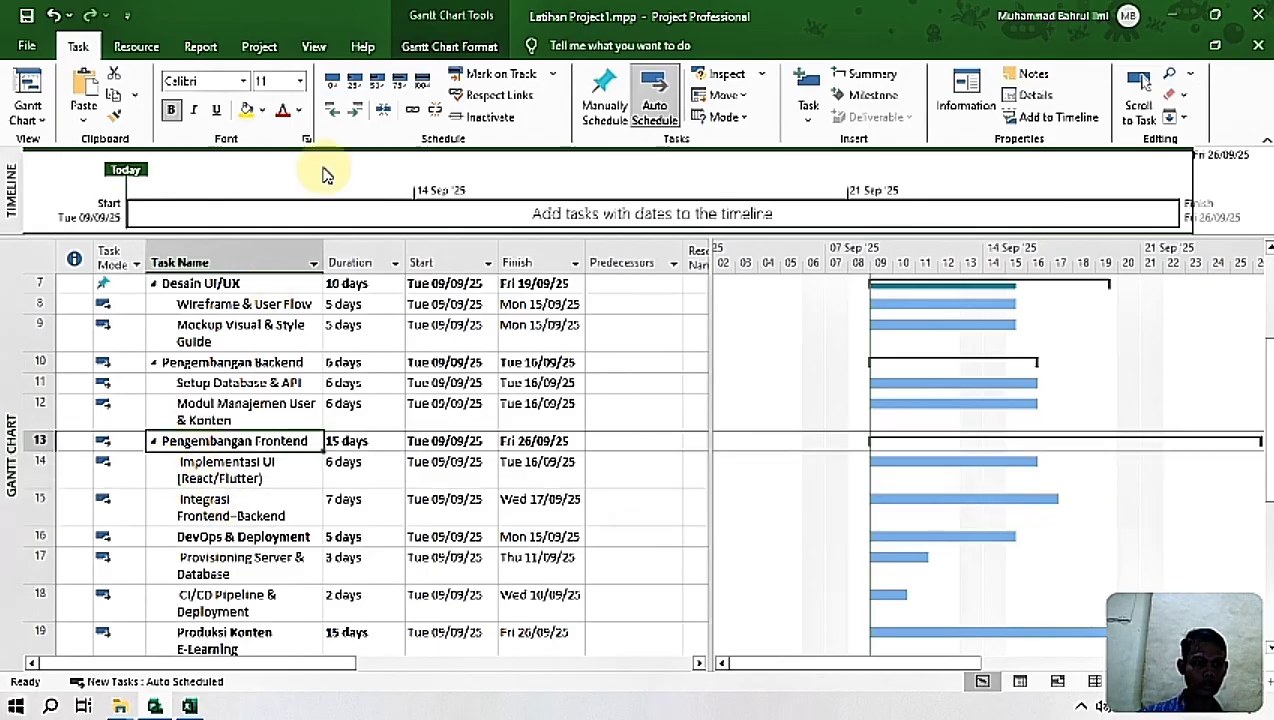
click(332, 110)
click(526, 321)
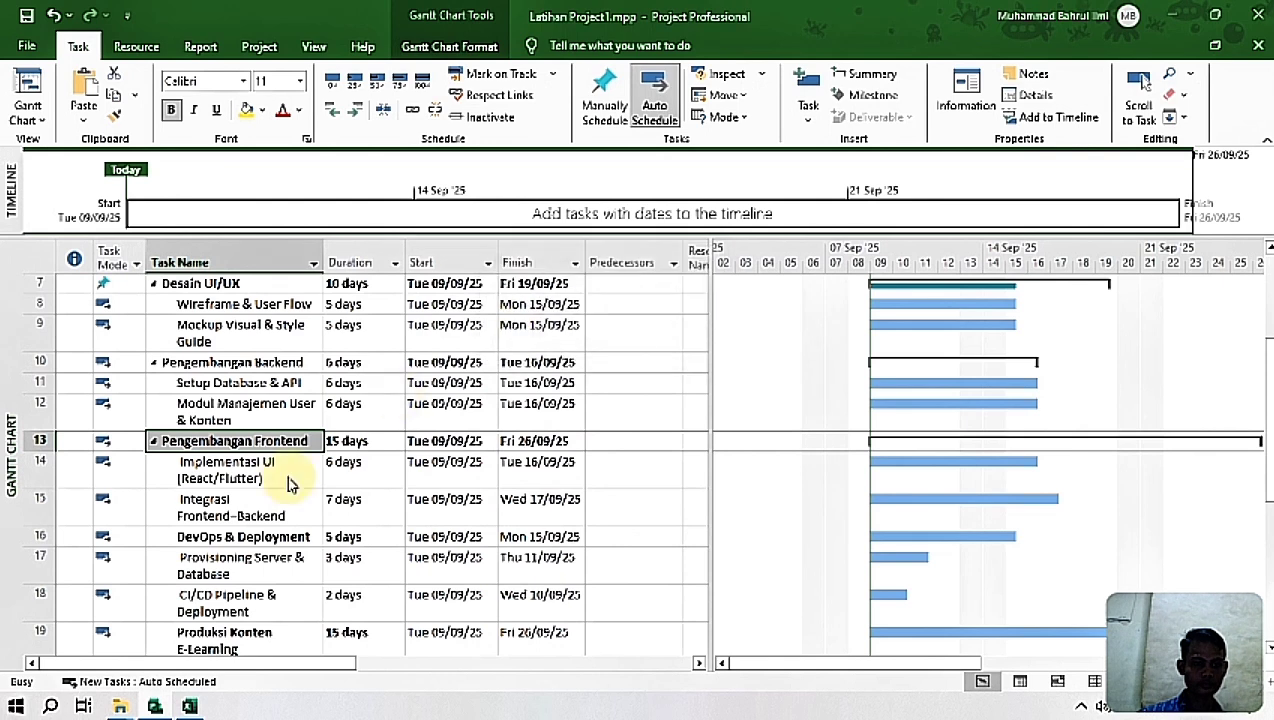
Step: Remove the leading spaces from the task names Implementasi UI (React/Flutter) and Integrasi Frontend–Backend
click(217, 476)
click(212, 478)
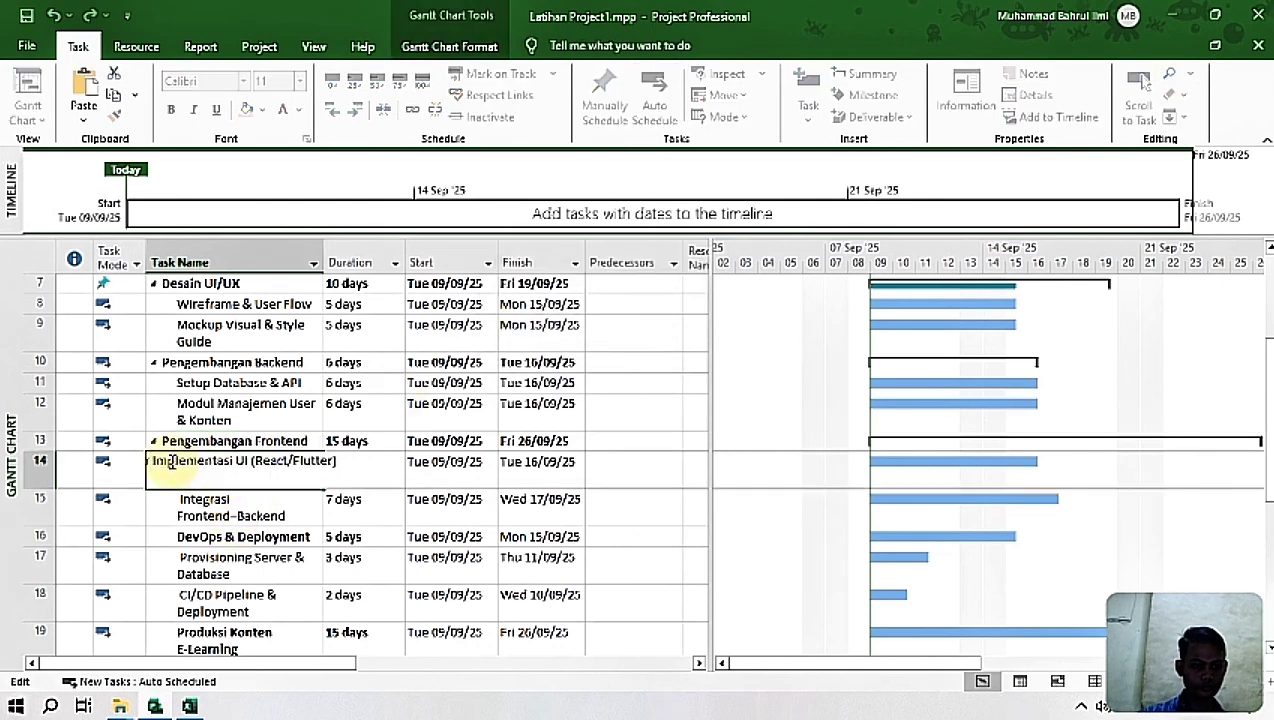
key(Delete)
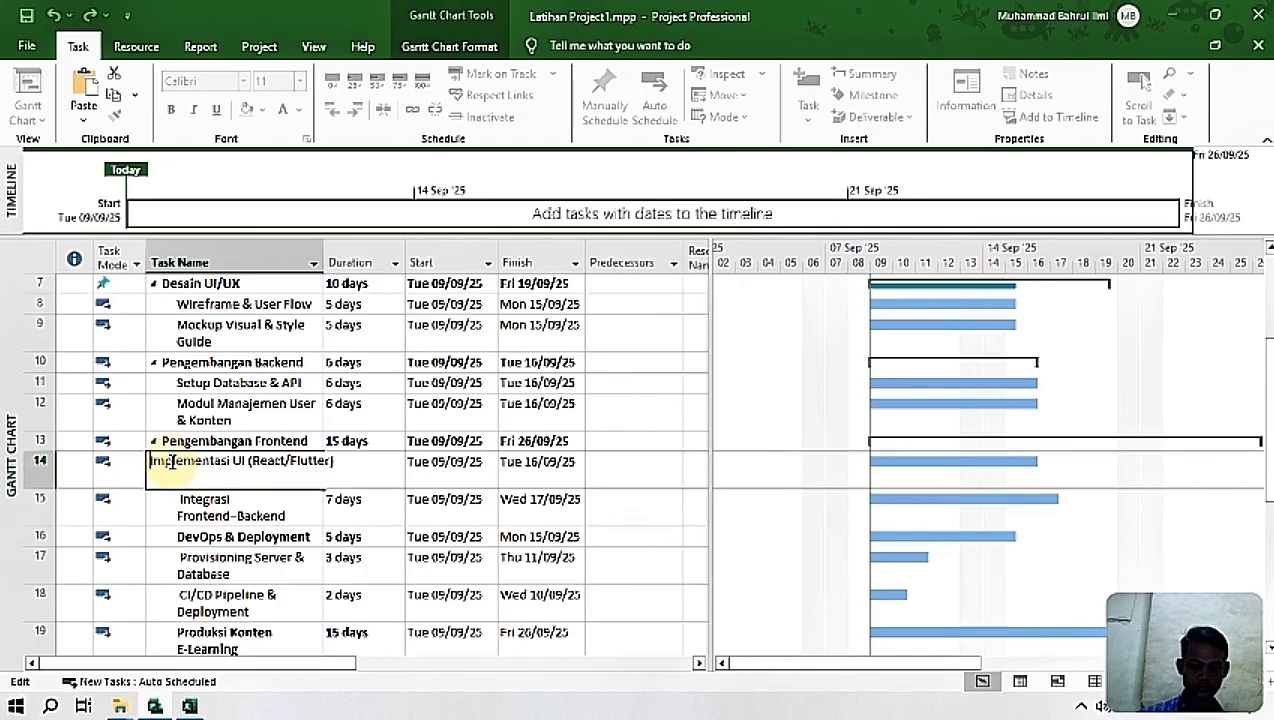
key(Return)
click(172, 506)
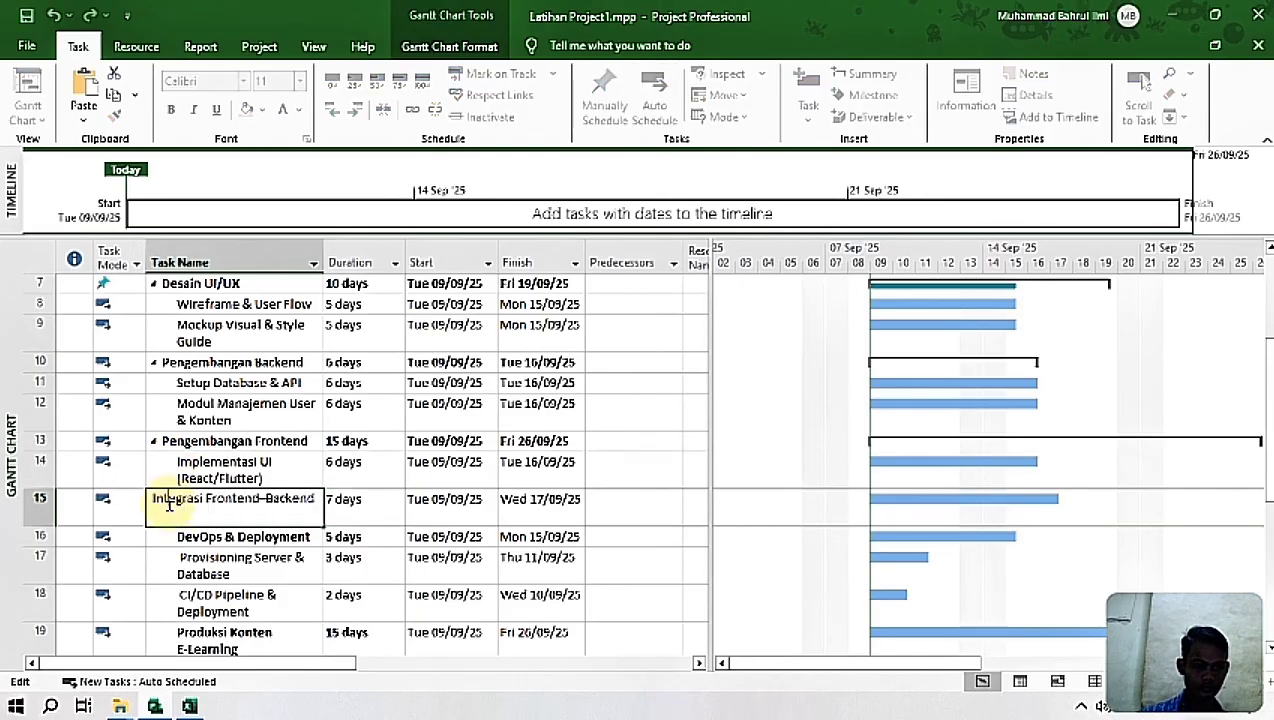
key(Delete)
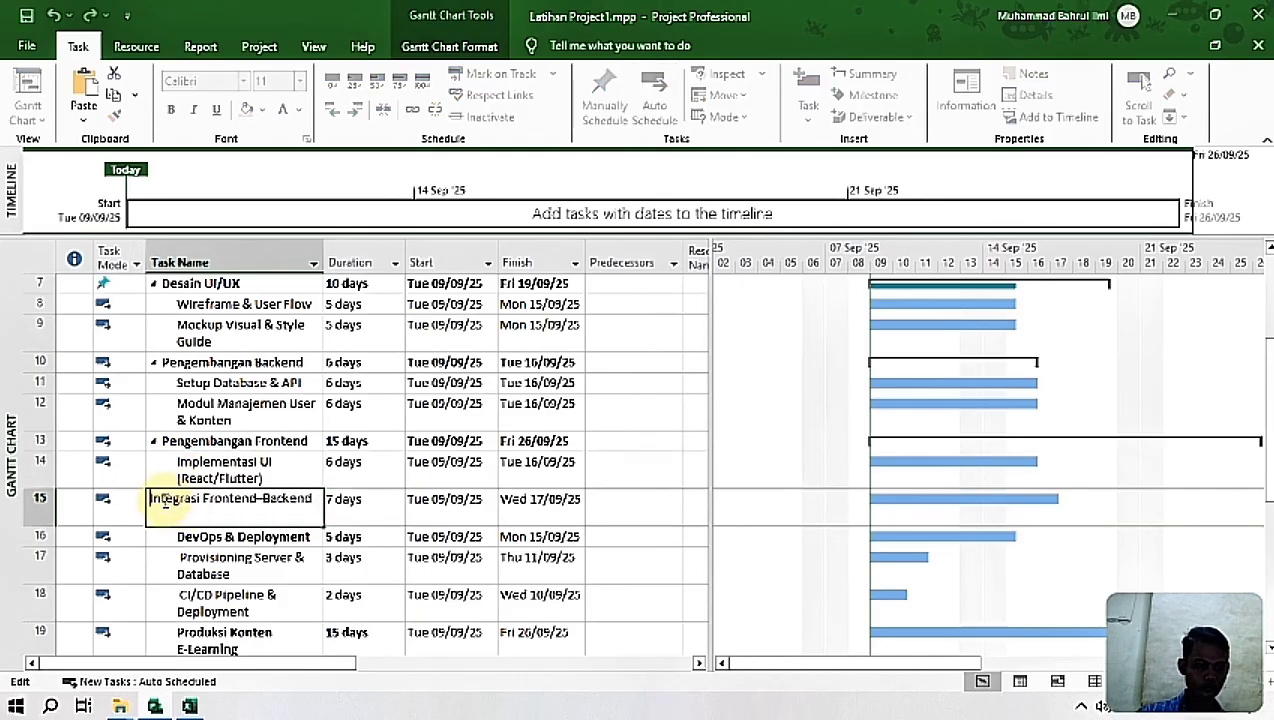
Step: Outdent DevOps & Deployment to the same level as Pengembangan Frontend
click(252, 543)
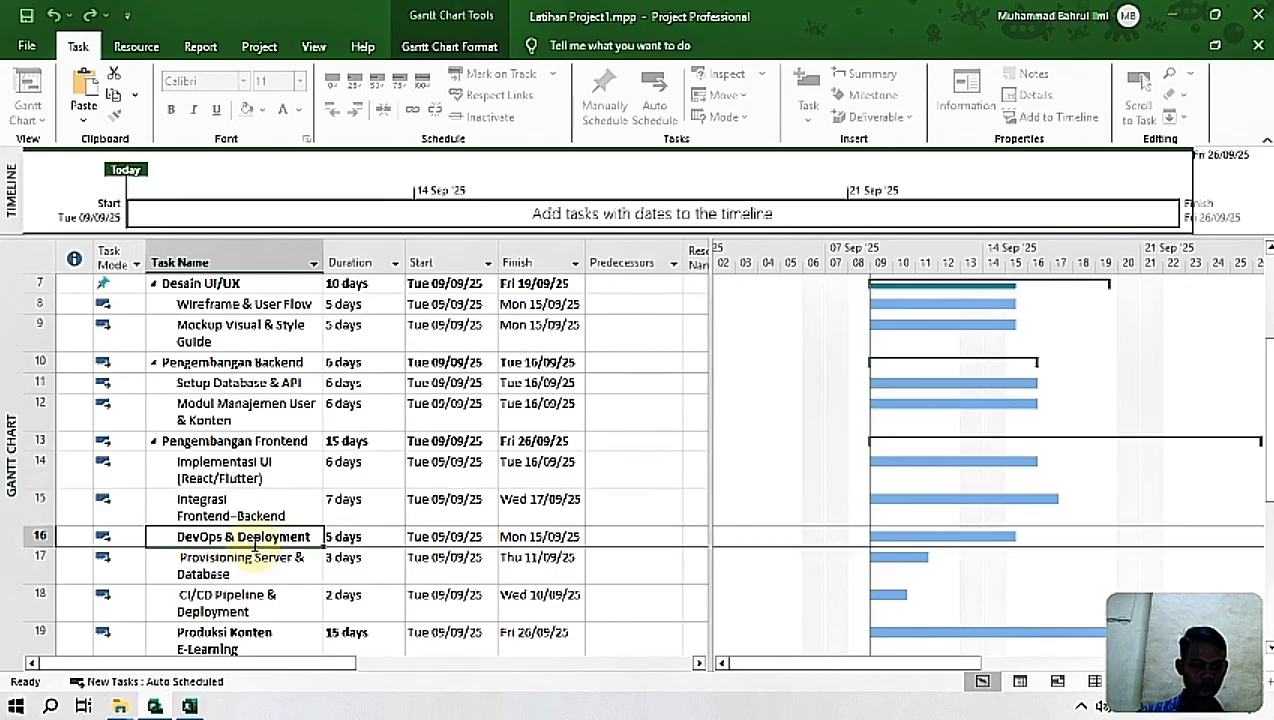
click(159, 540)
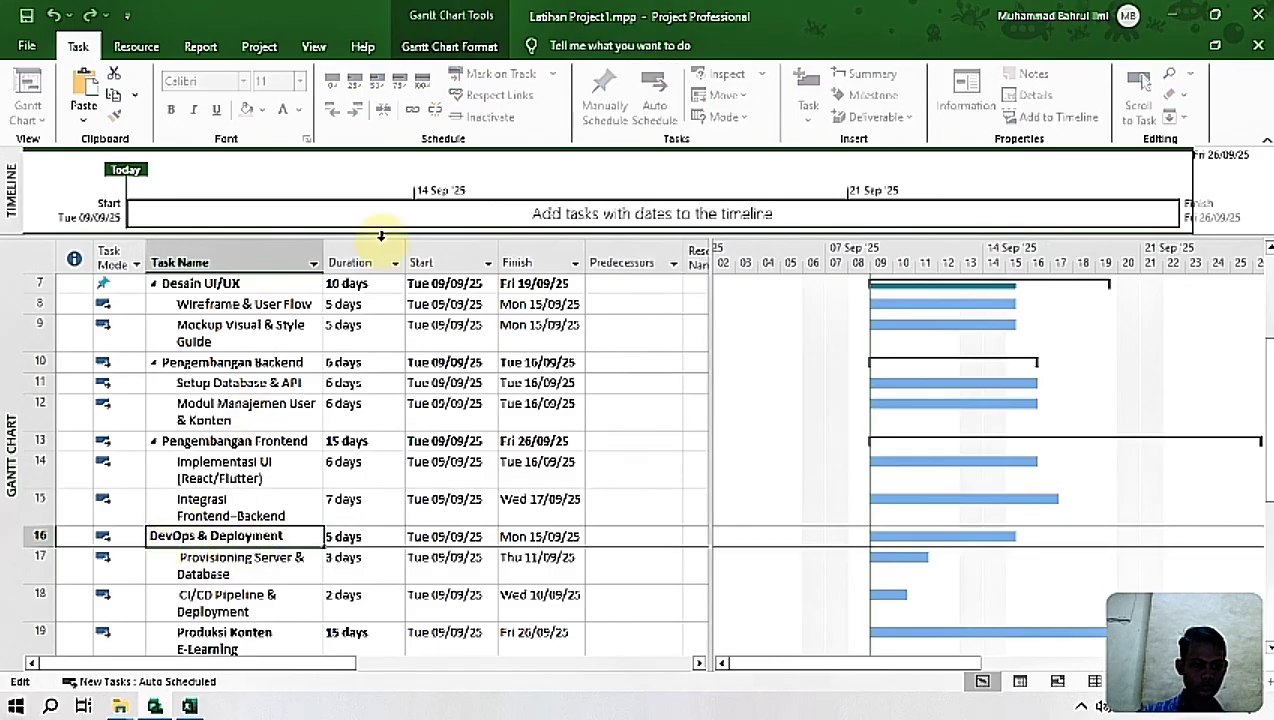
click(385, 597)
click(272, 537)
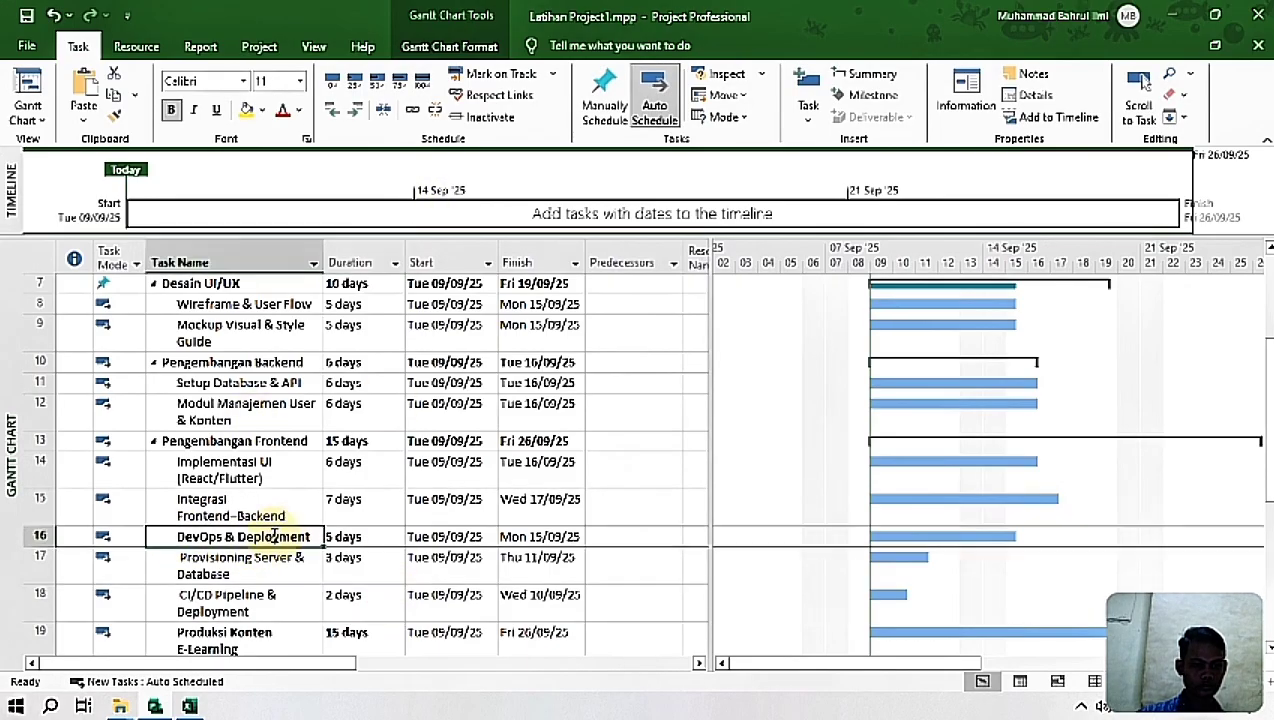
click(332, 110)
Step: Remove the leading space from the task name Provisioning Server & Database and try the same for CI/CD Pipeline & Deployment
click(222, 553)
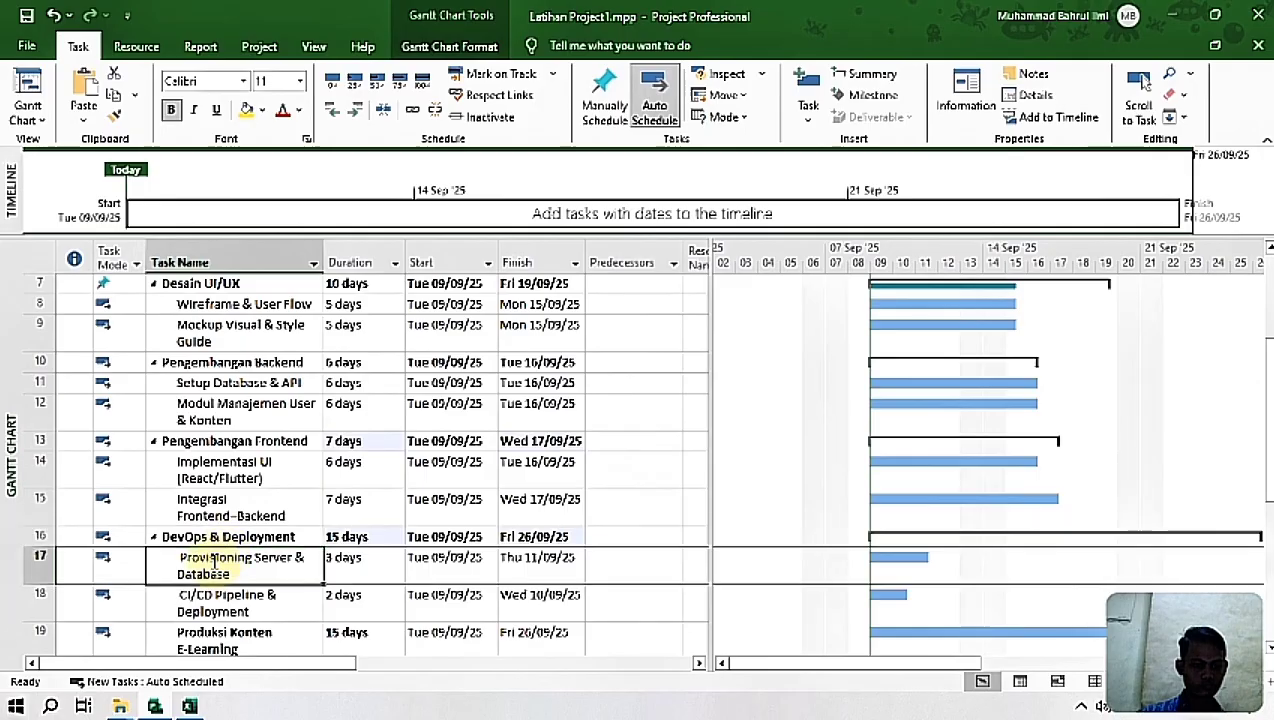
click(178, 557)
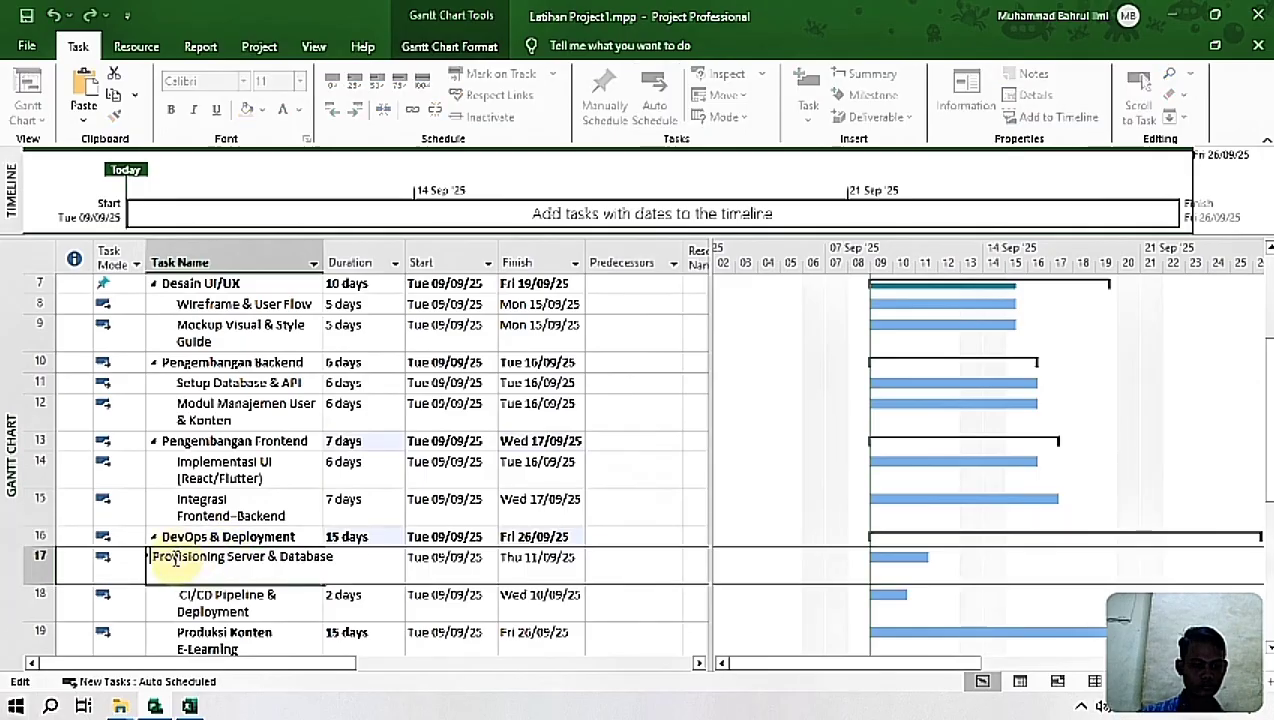
key(Return)
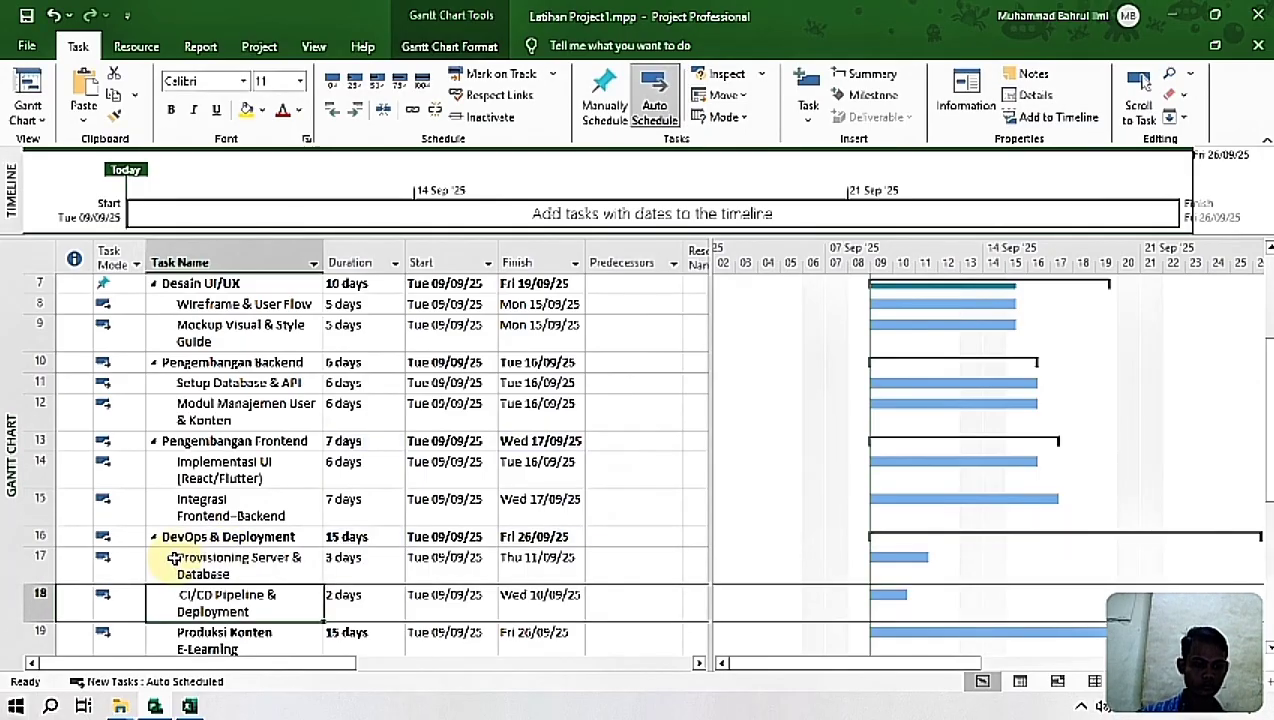
click(175, 600)
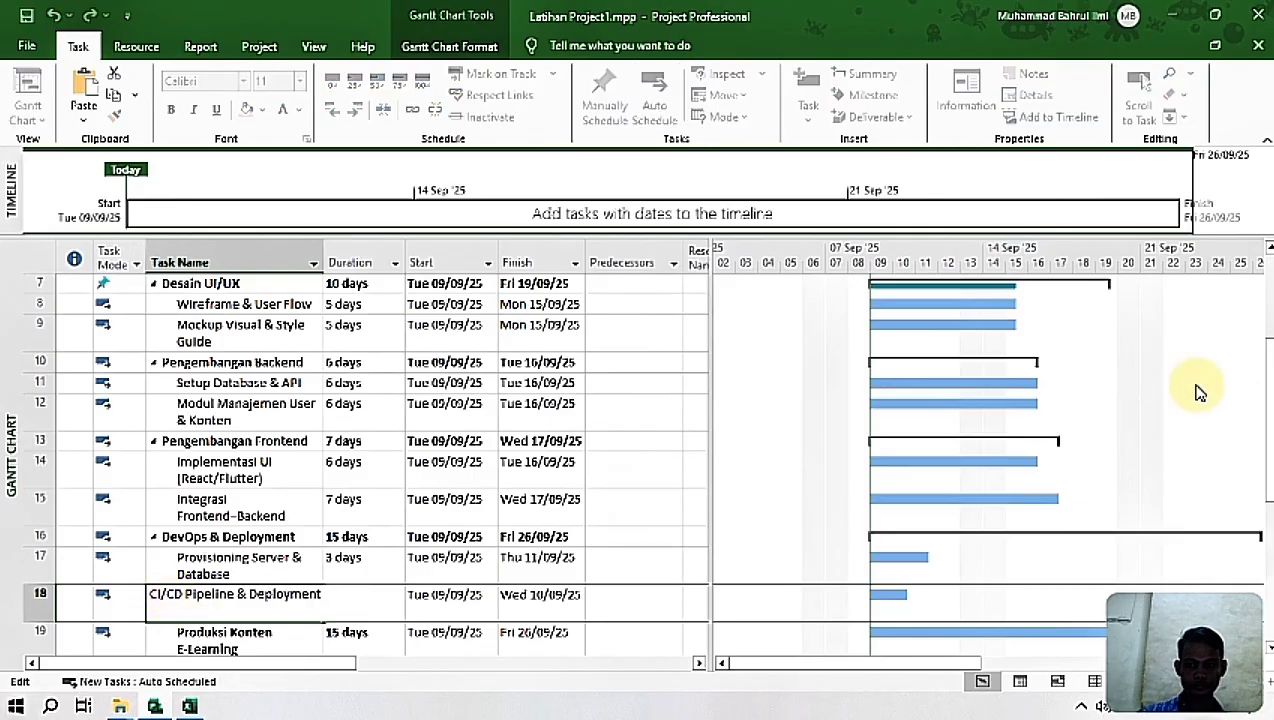
Step: Switch the summary tasks Pengembangan Backend and Pengembangan Frontend to manual scheduling
drag(1270, 400, 1270, 320)
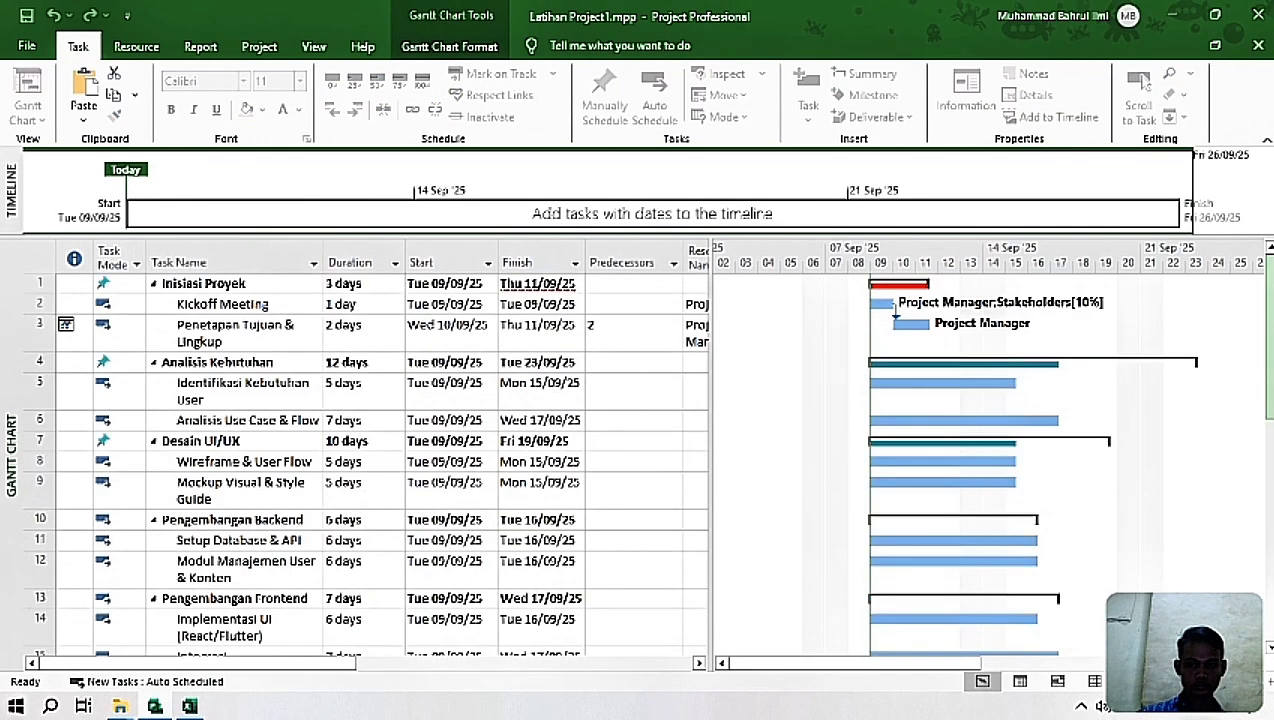
scroll(365, 460, down, 5)
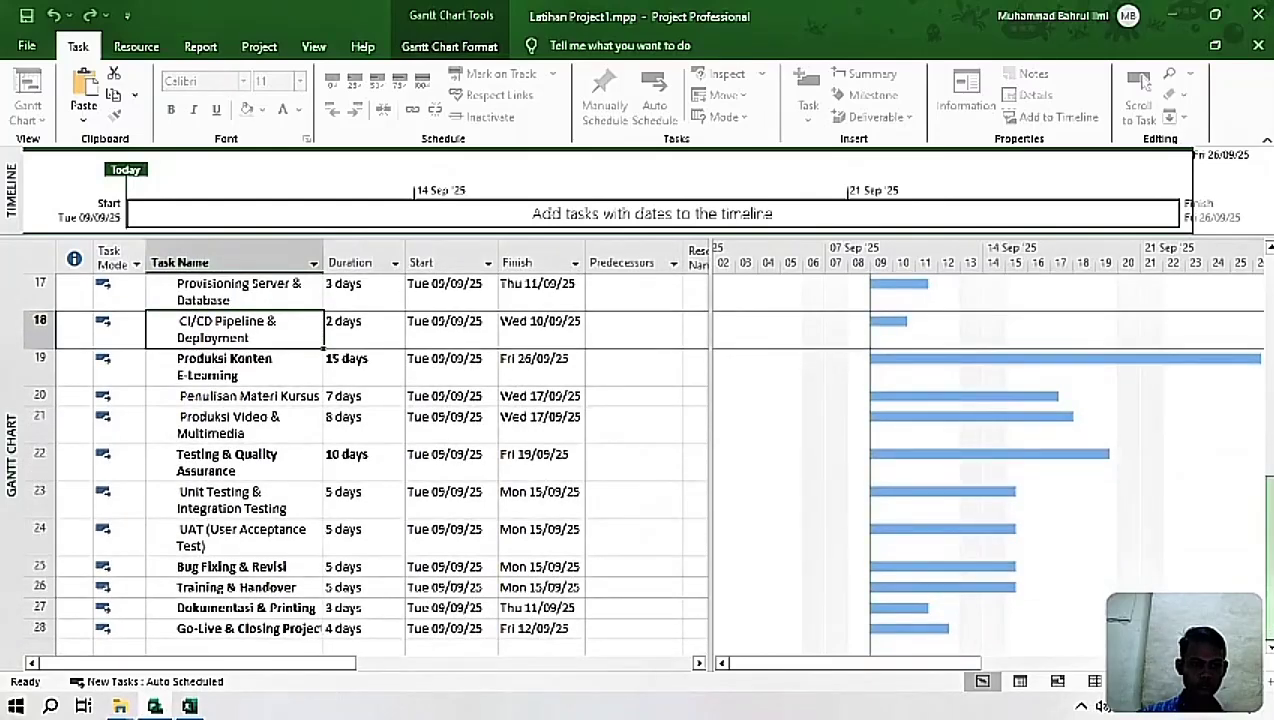
scroll(553, 505, up, 5)
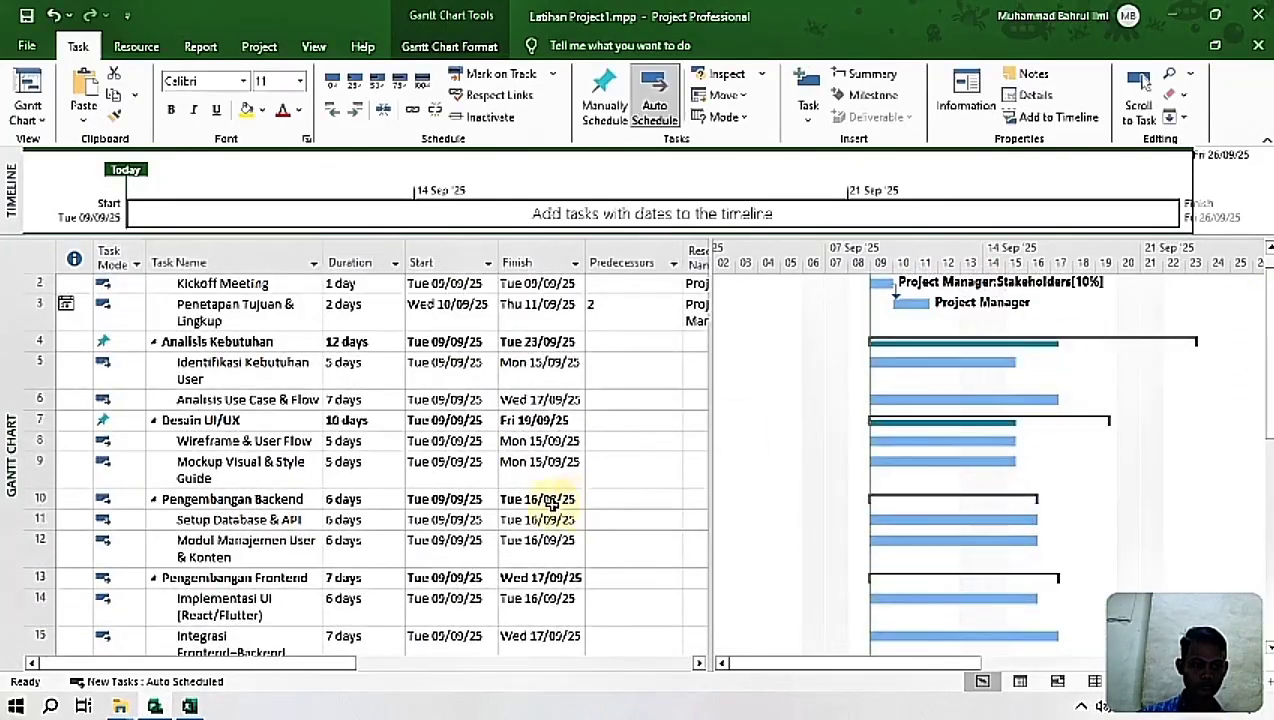
click(232, 505)
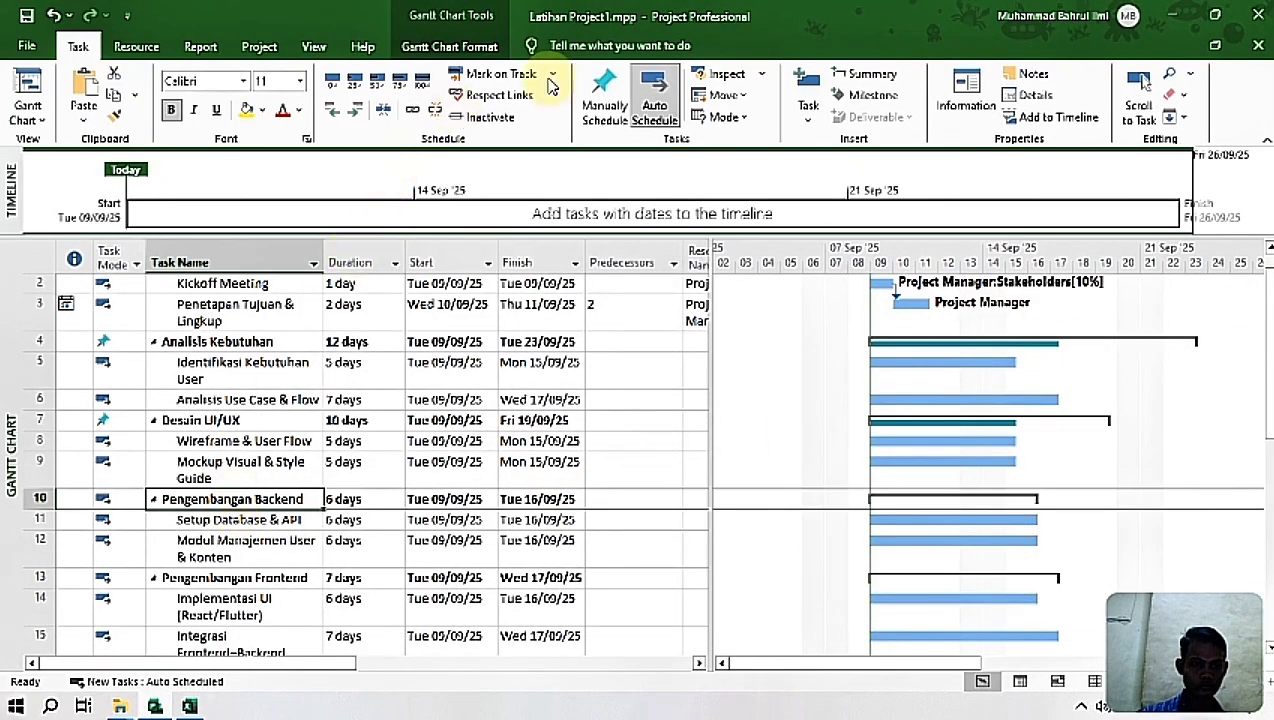
click(598, 80)
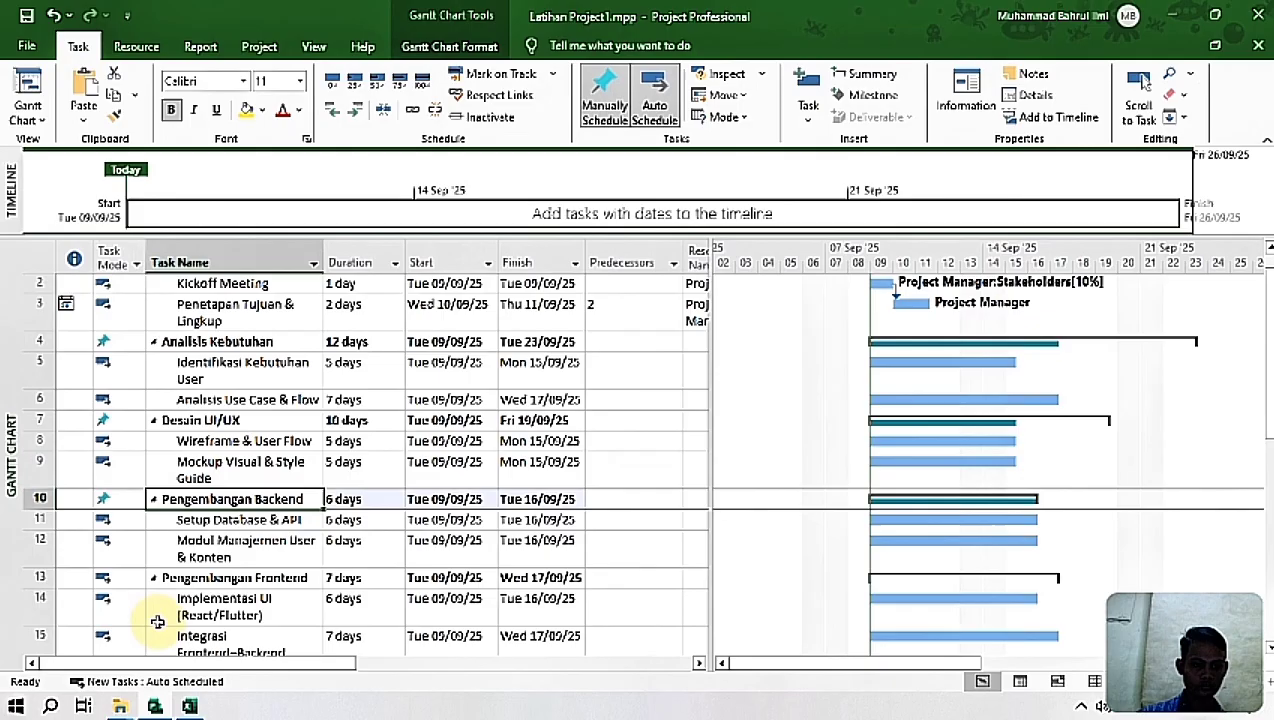
click(213, 580)
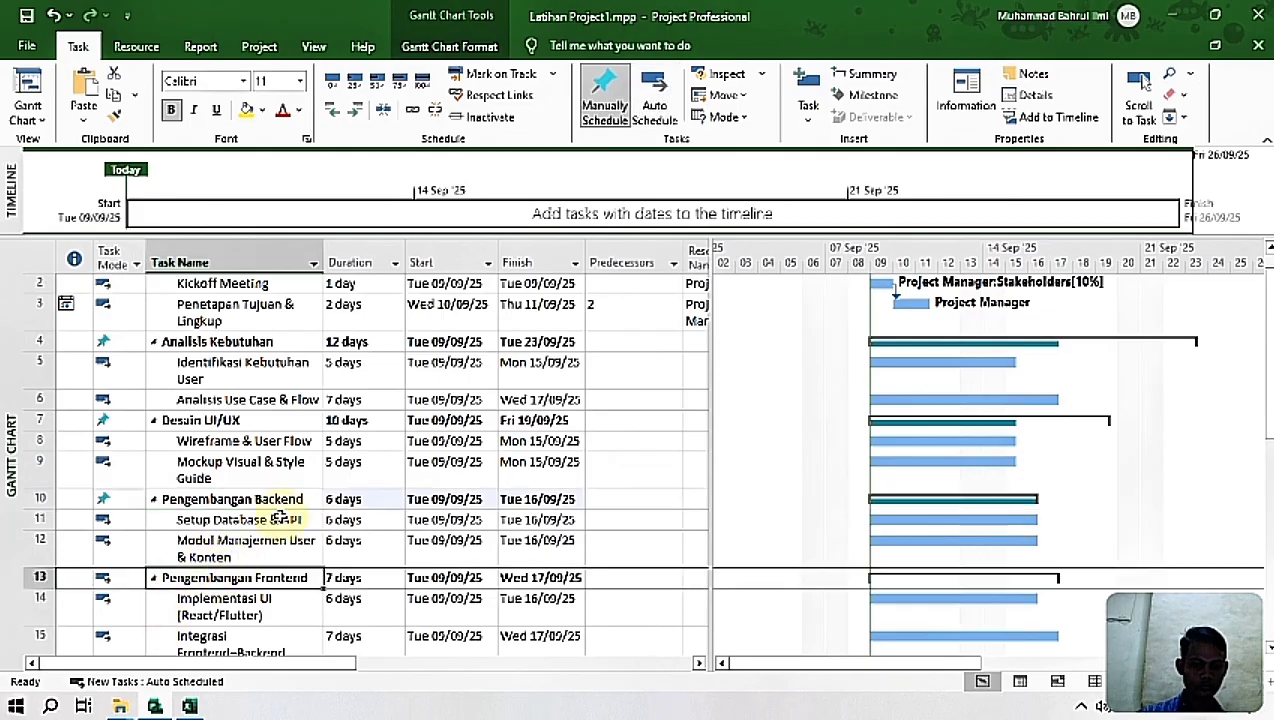
click(618, 82)
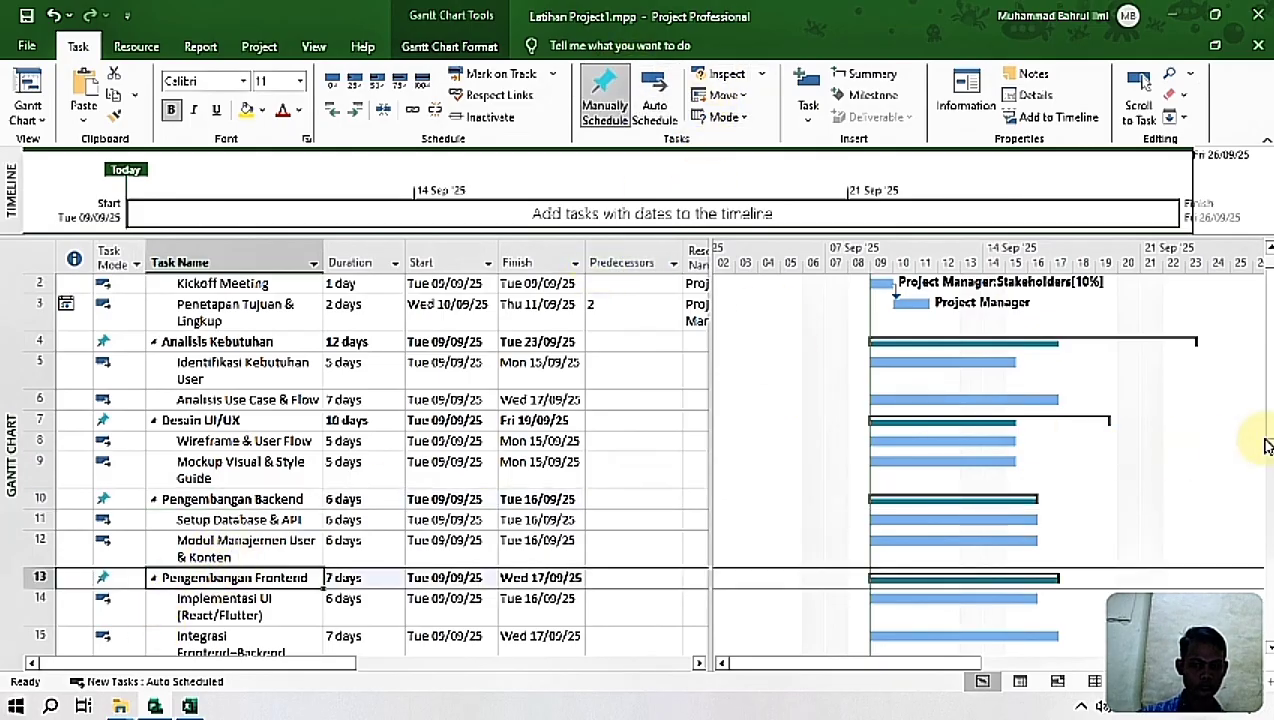
Step: Set Produksi Konten E-Learning to manual scheduling and outdent it to the same level as DevOps & Deployment
scroll(1262, 430, up, 1)
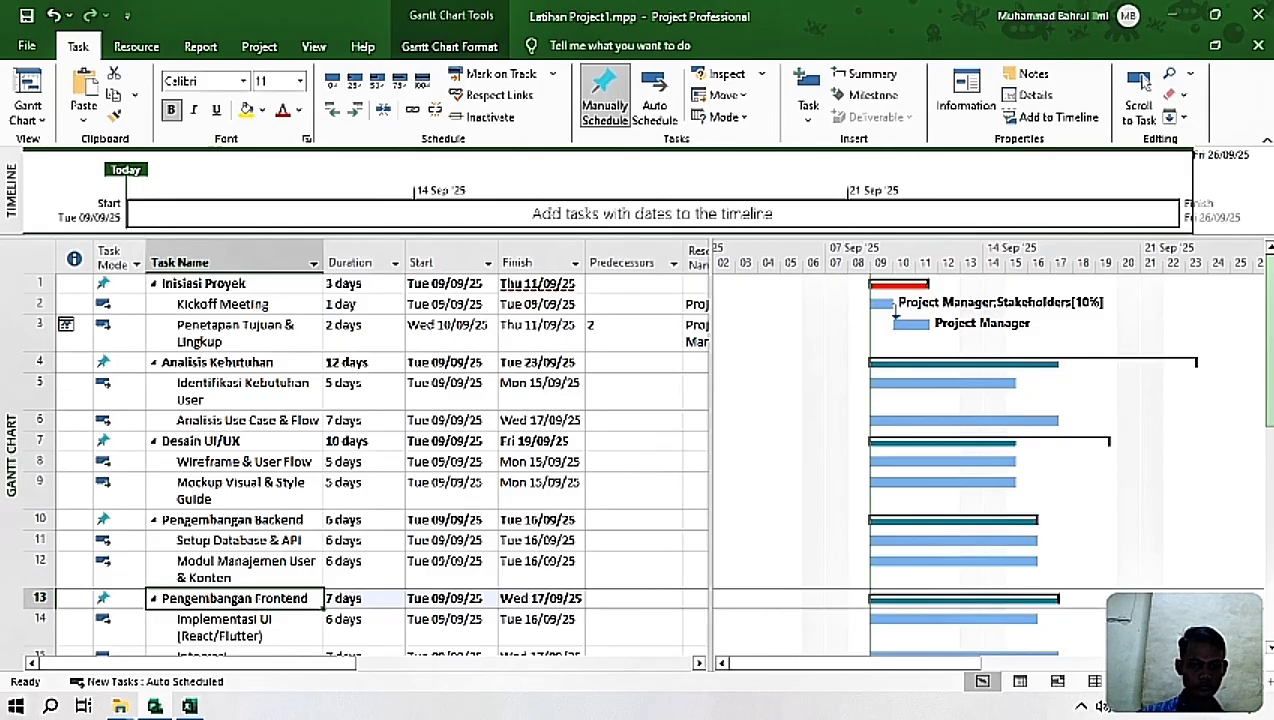
scroll(640, 460, down, 5)
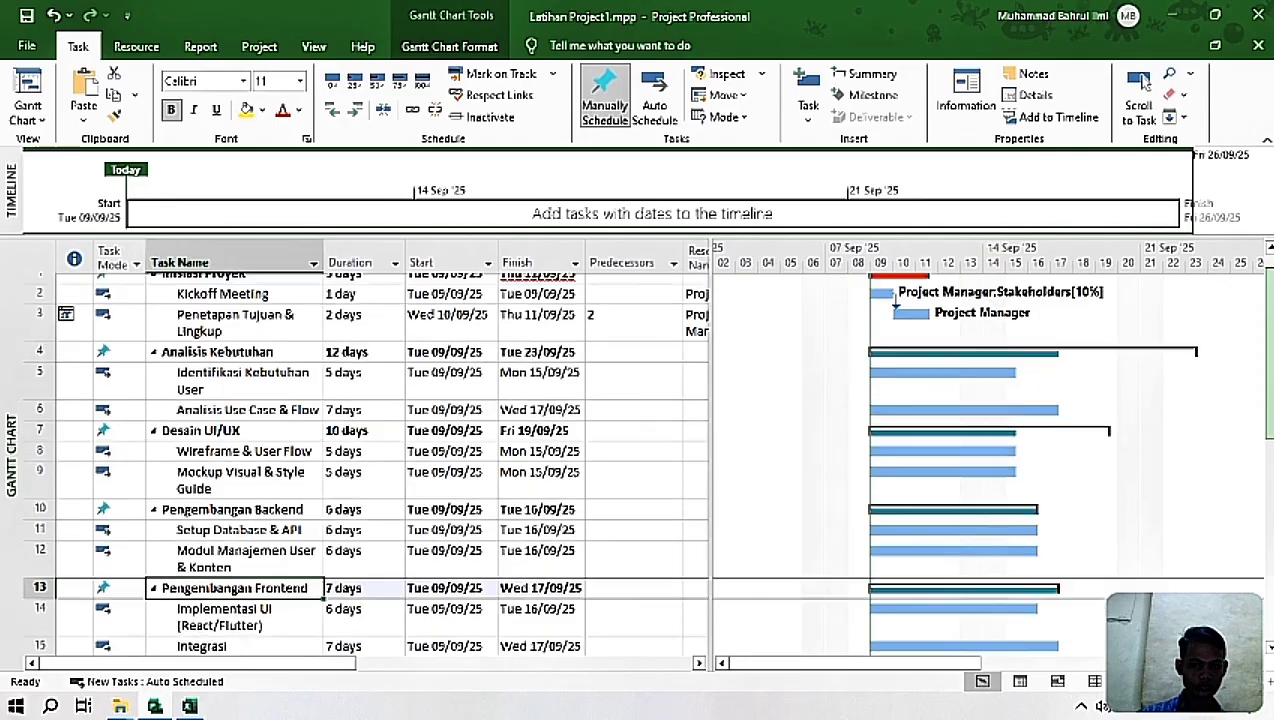
scroll(640, 460, down, 1)
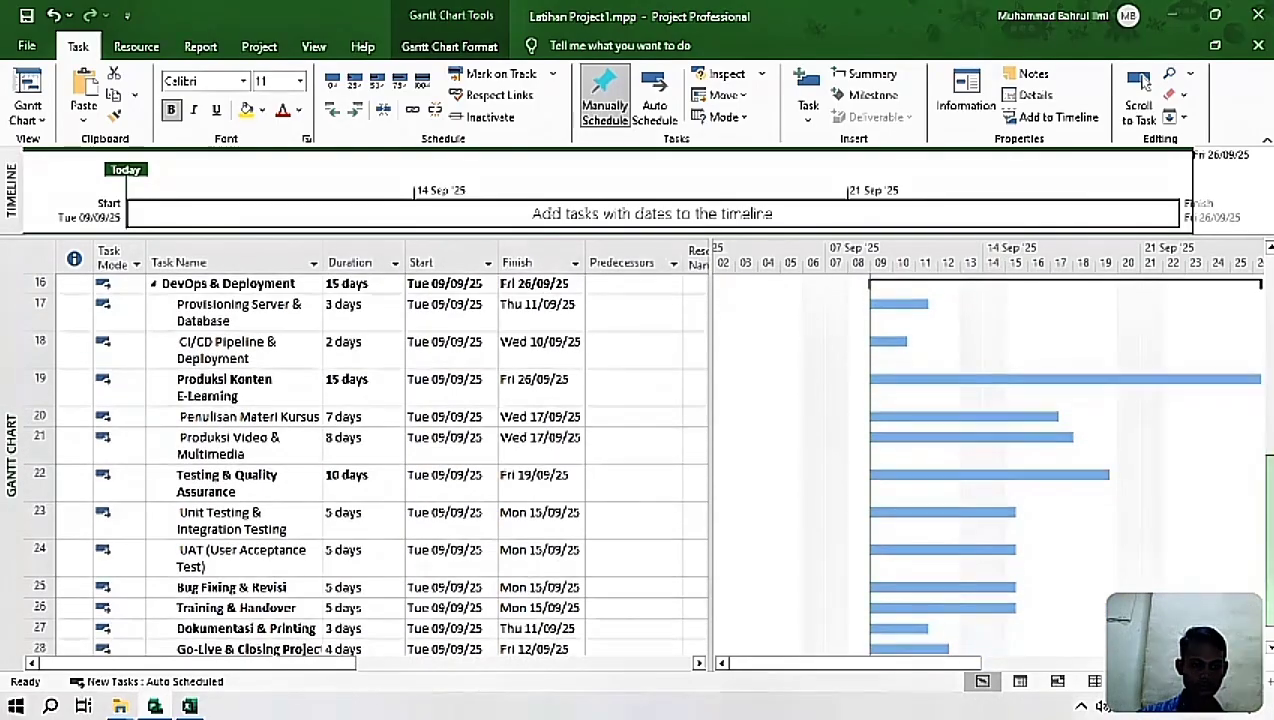
click(268, 382)
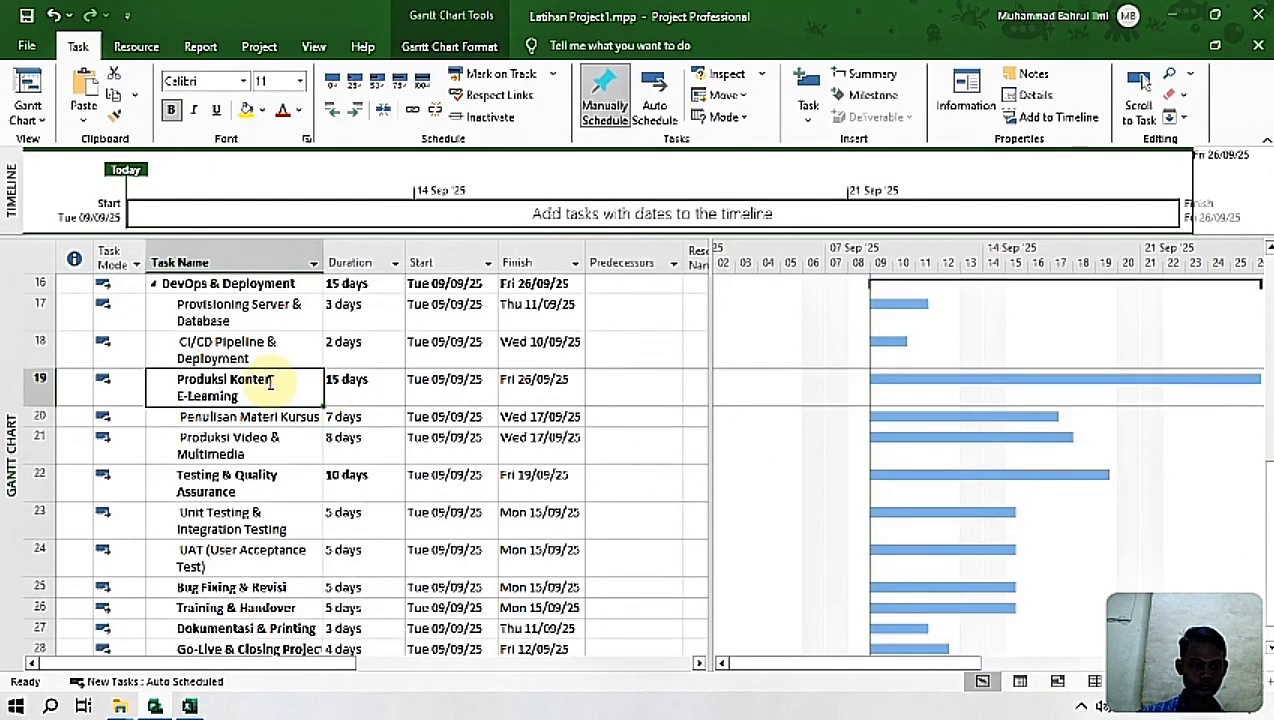
click(612, 103)
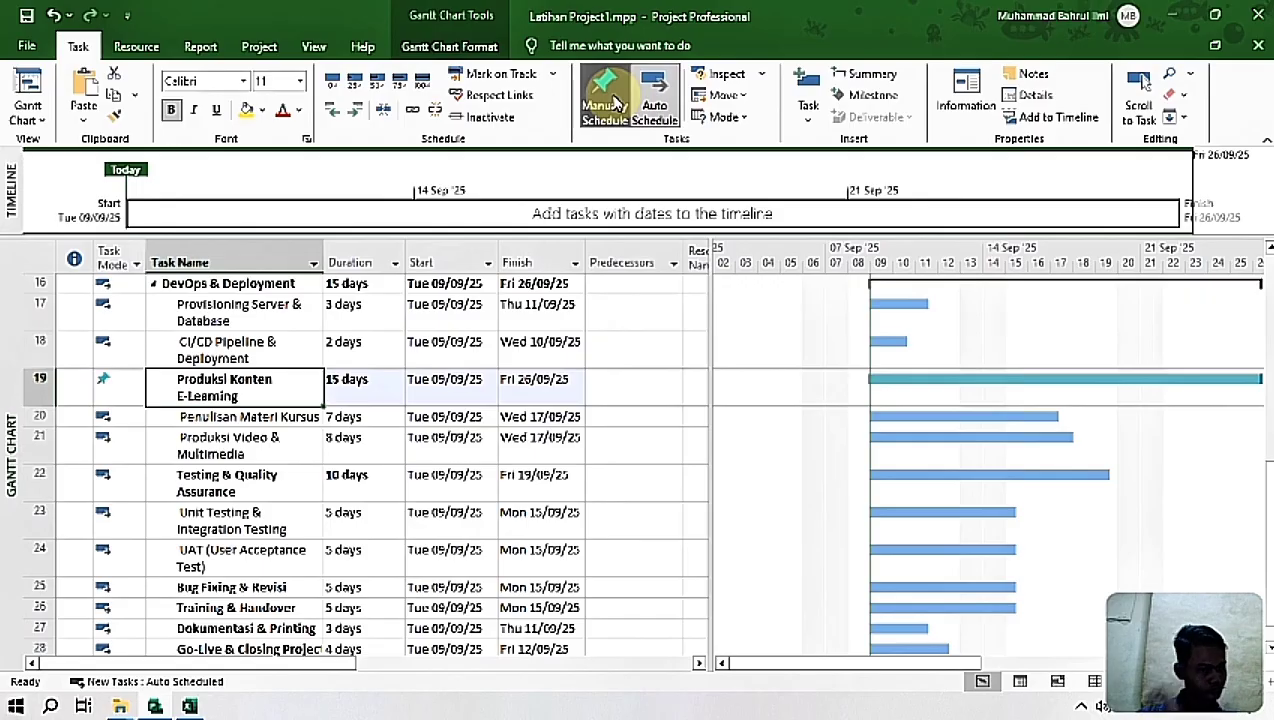
click(335, 111)
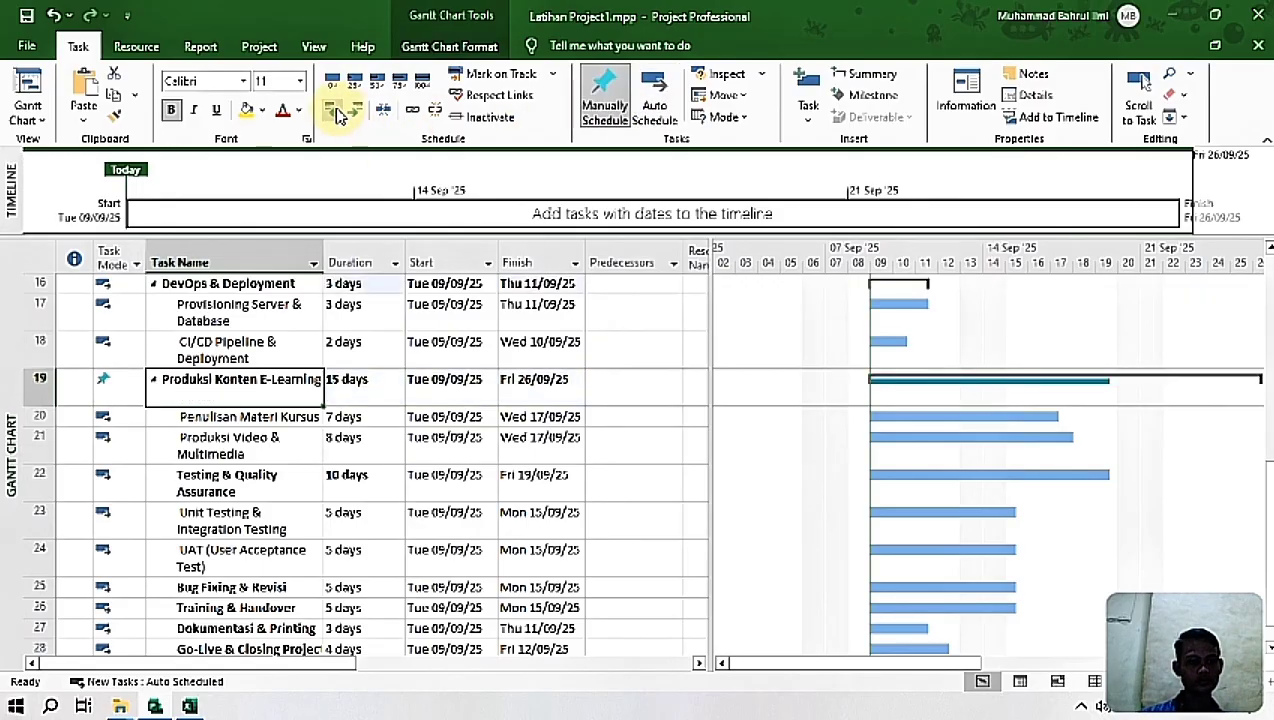
Step: Reduce the row height of Produksi Konten E-Learning to a single line
click(316, 550)
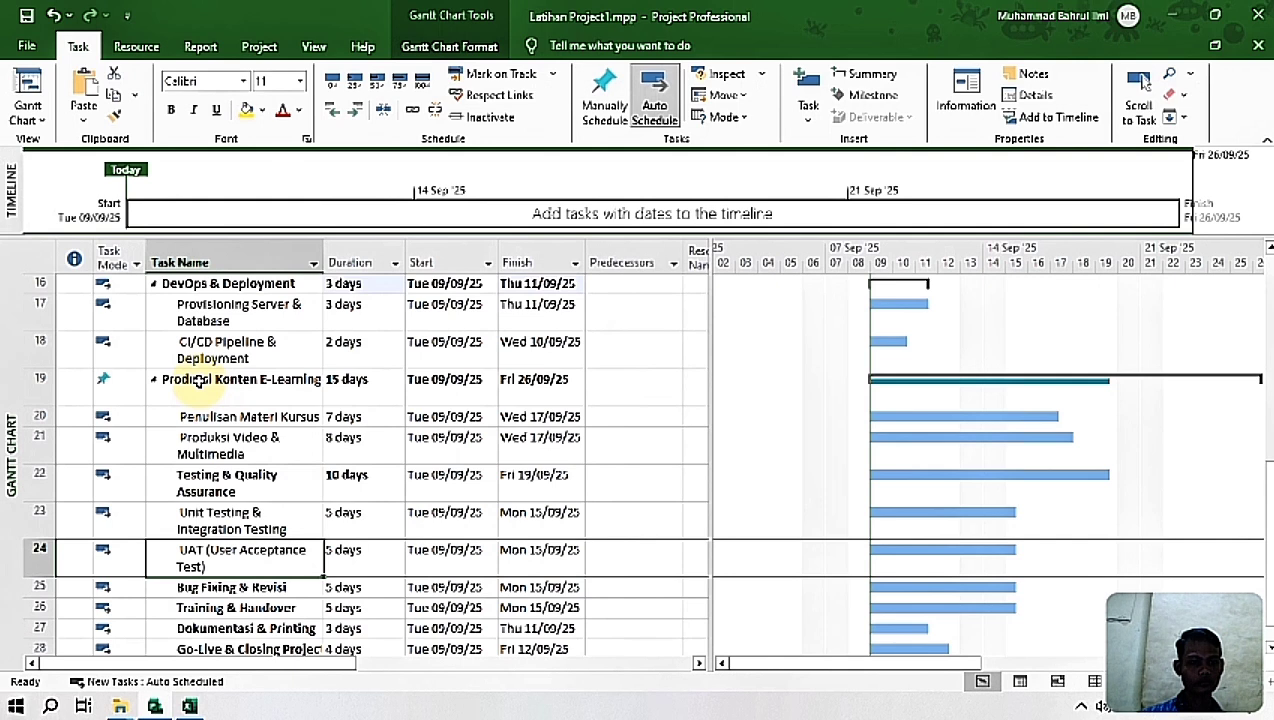
click(40, 382)
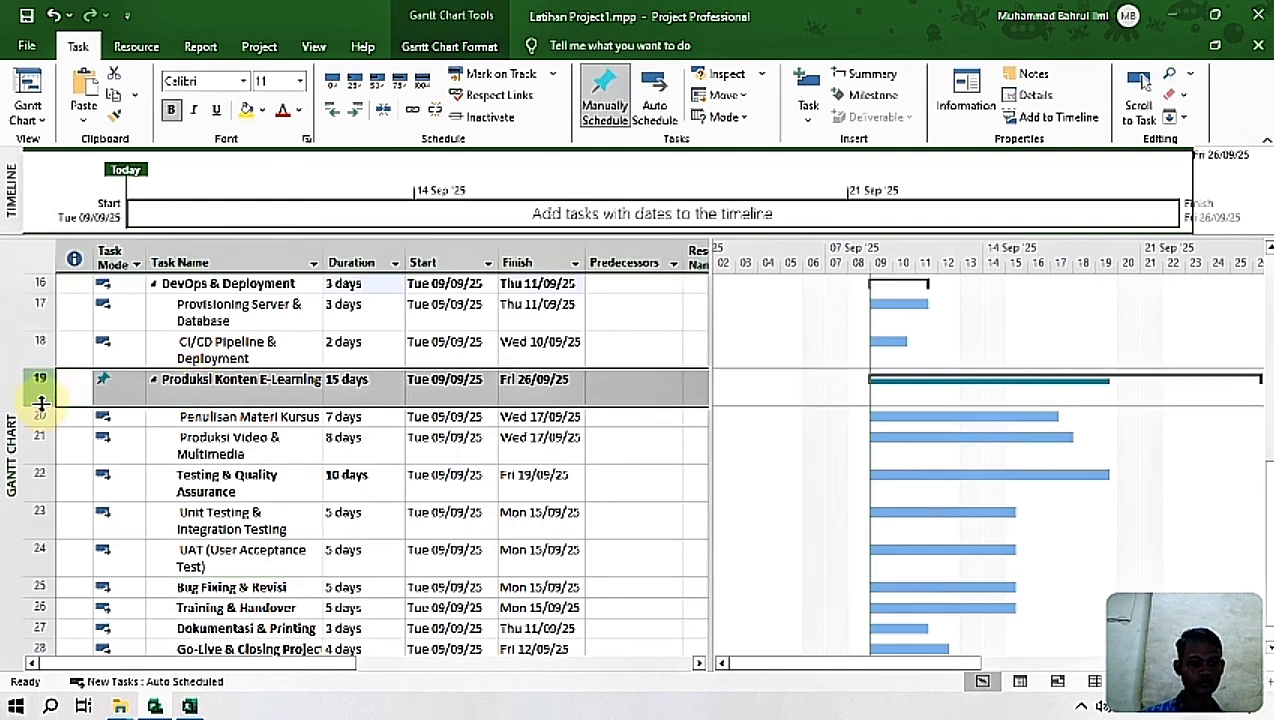
drag(40, 405, 40, 386)
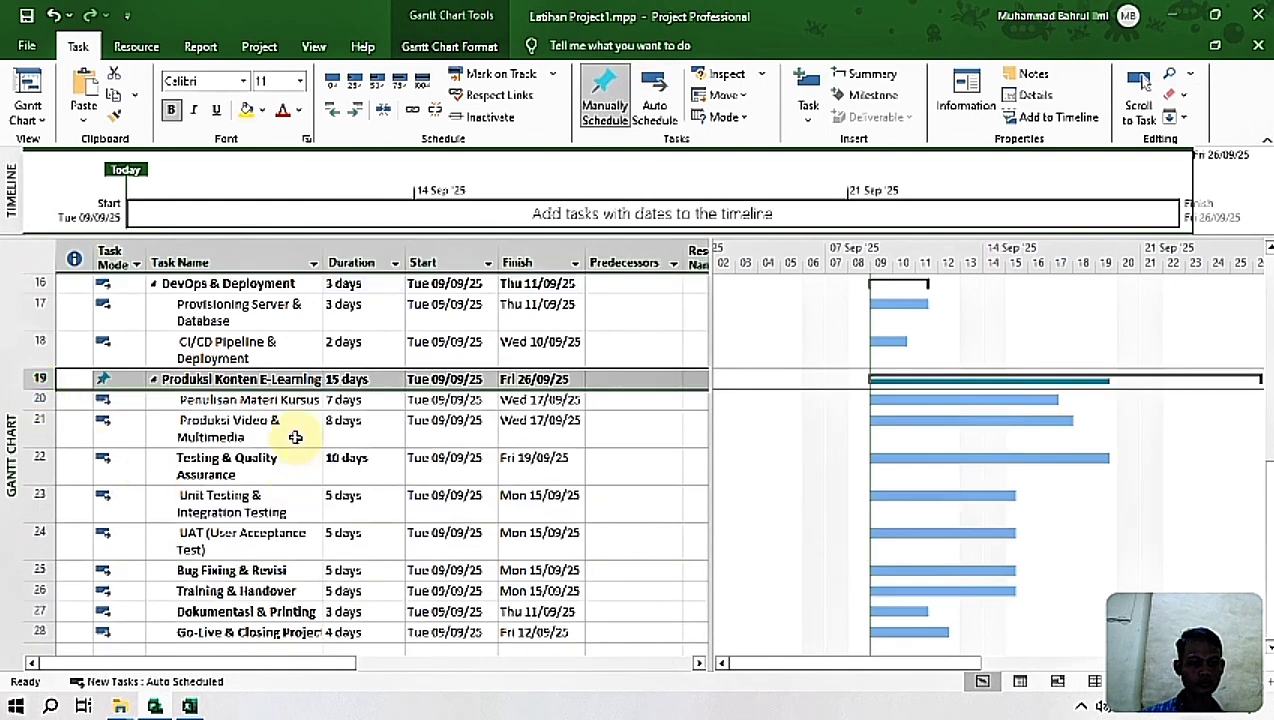
Step: Remove the leading spaces from the task names Penulisan Materi Kursus and Produksi Video & Multimedia
click(230, 400)
click(177, 400)
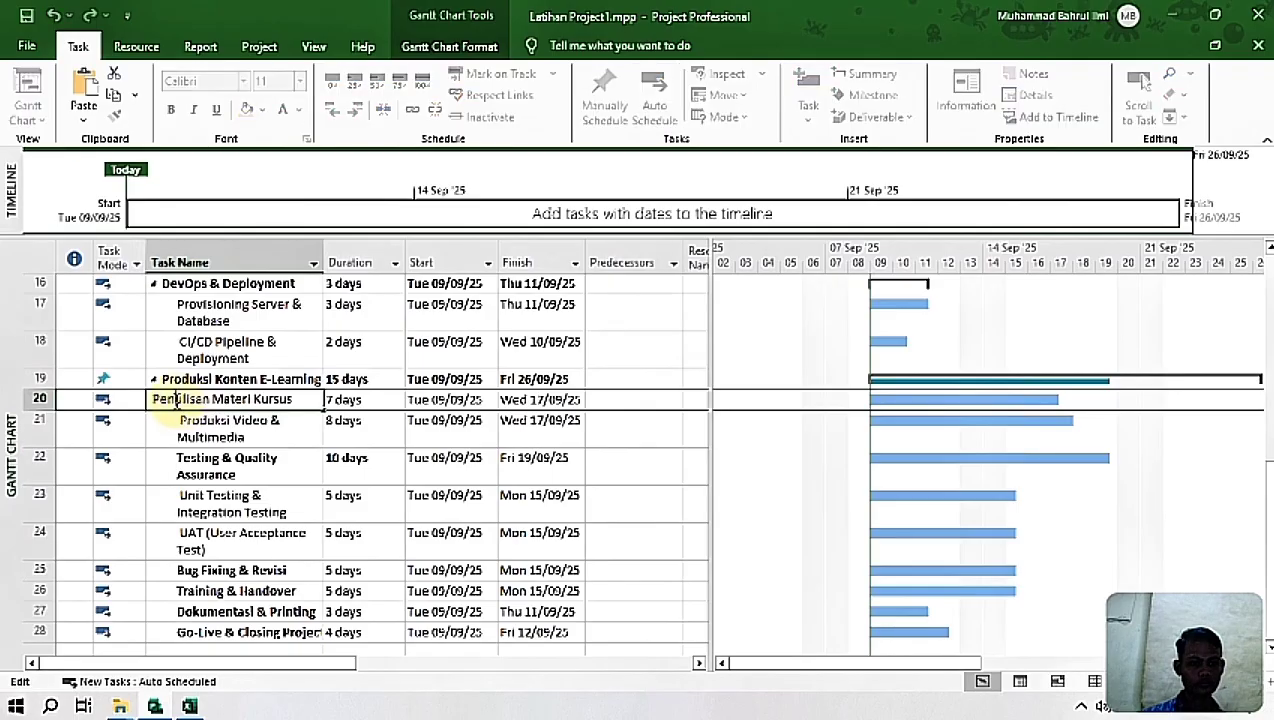
key(BackSpace)
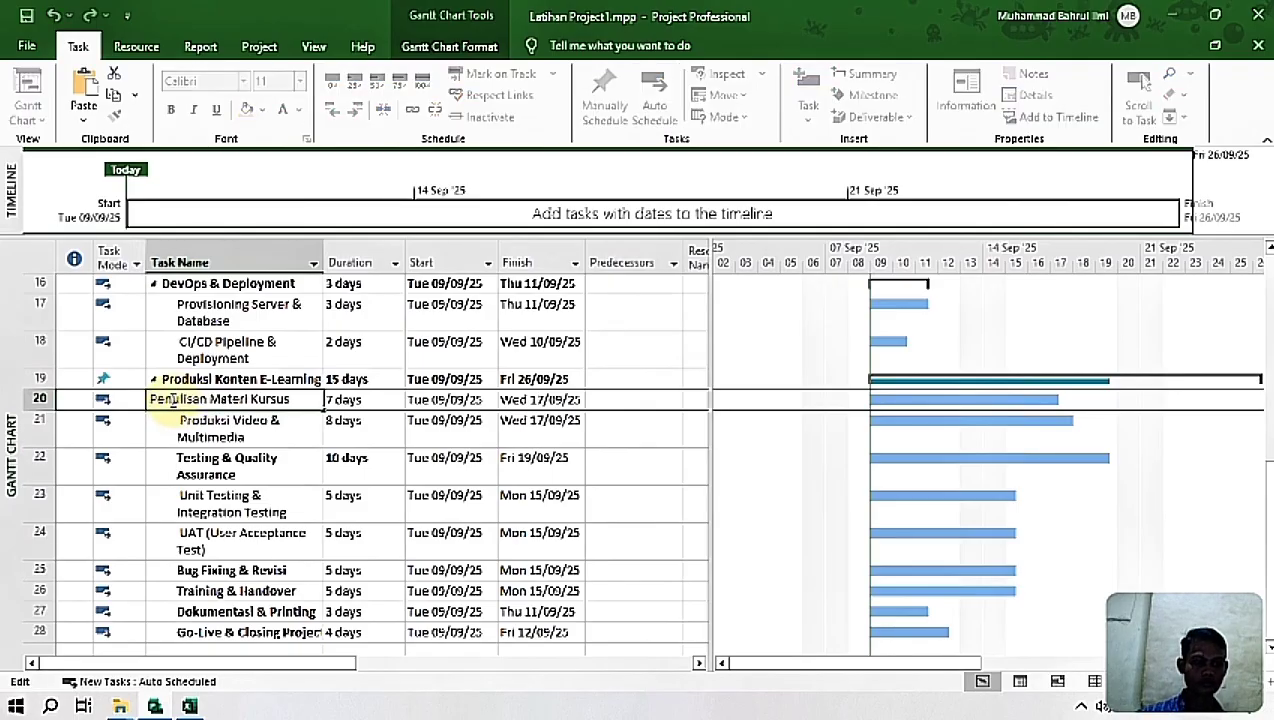
click(175, 428)
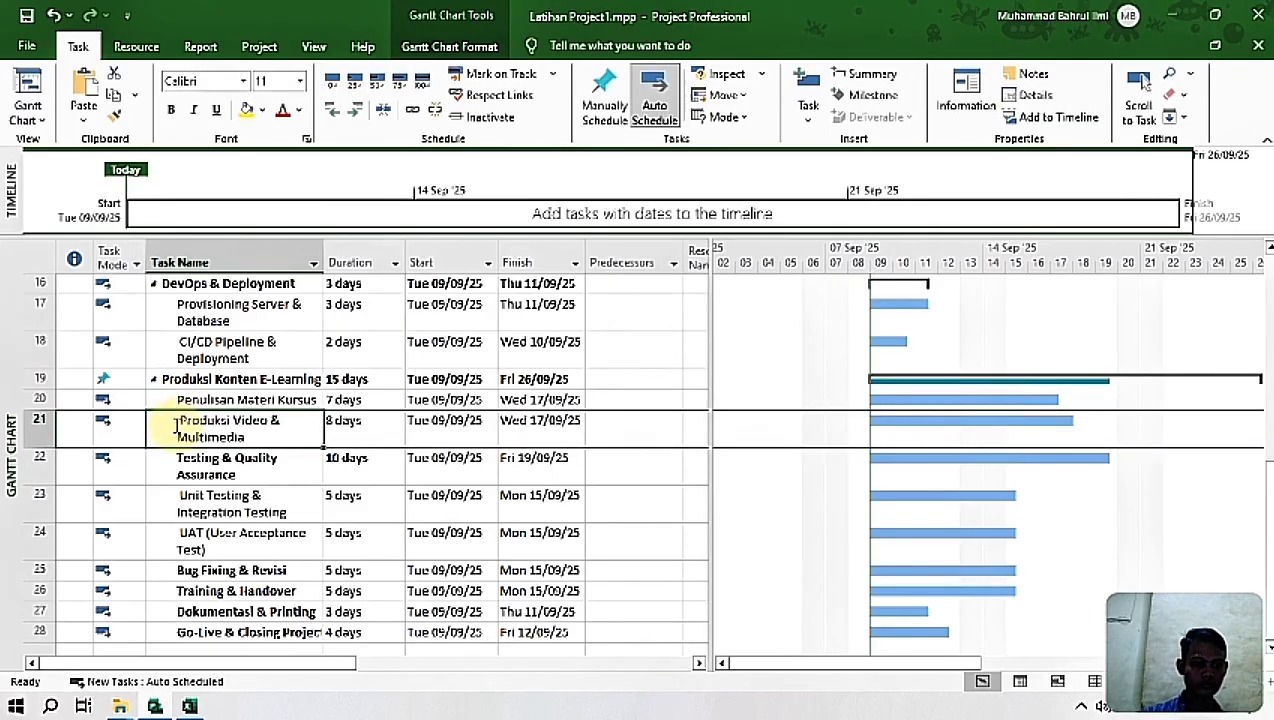
click(175, 425)
key(BackSpace)
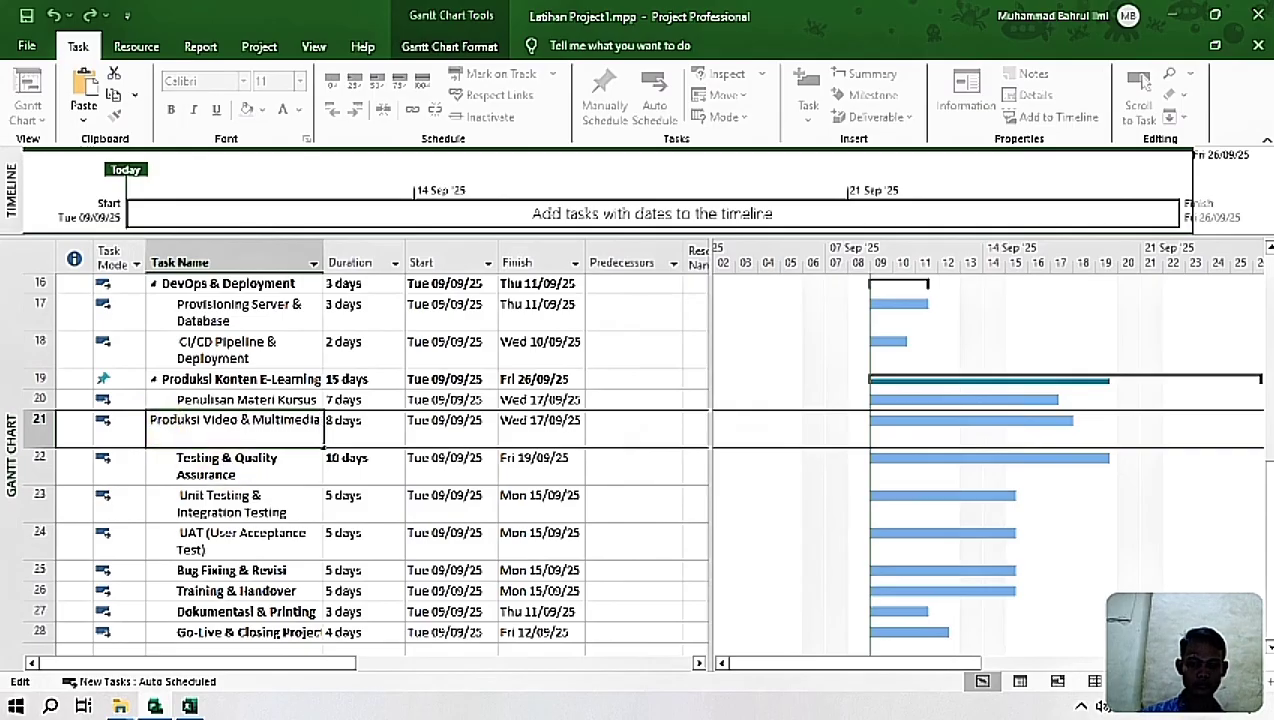
Step: Outdent Testing & Quality Assurance to the same level as Produksi Konten E-Learning and widen the Task Name column slightly
click(228, 468)
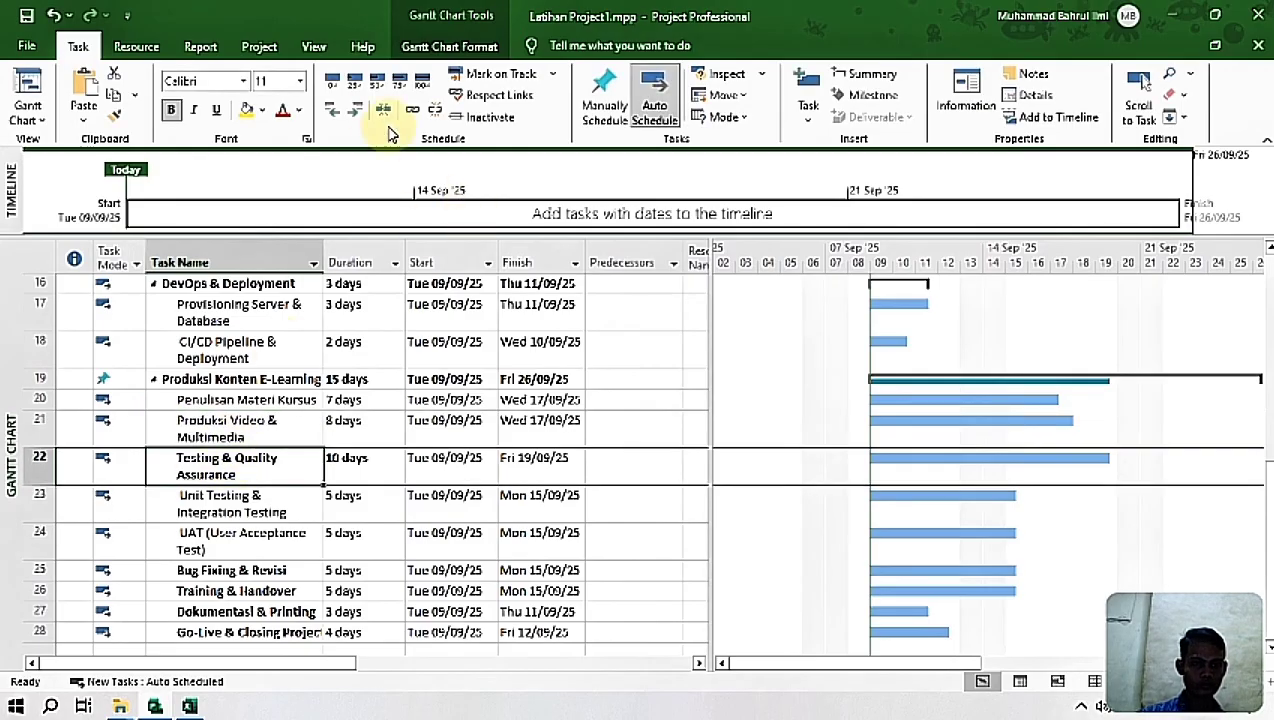
click(334, 112)
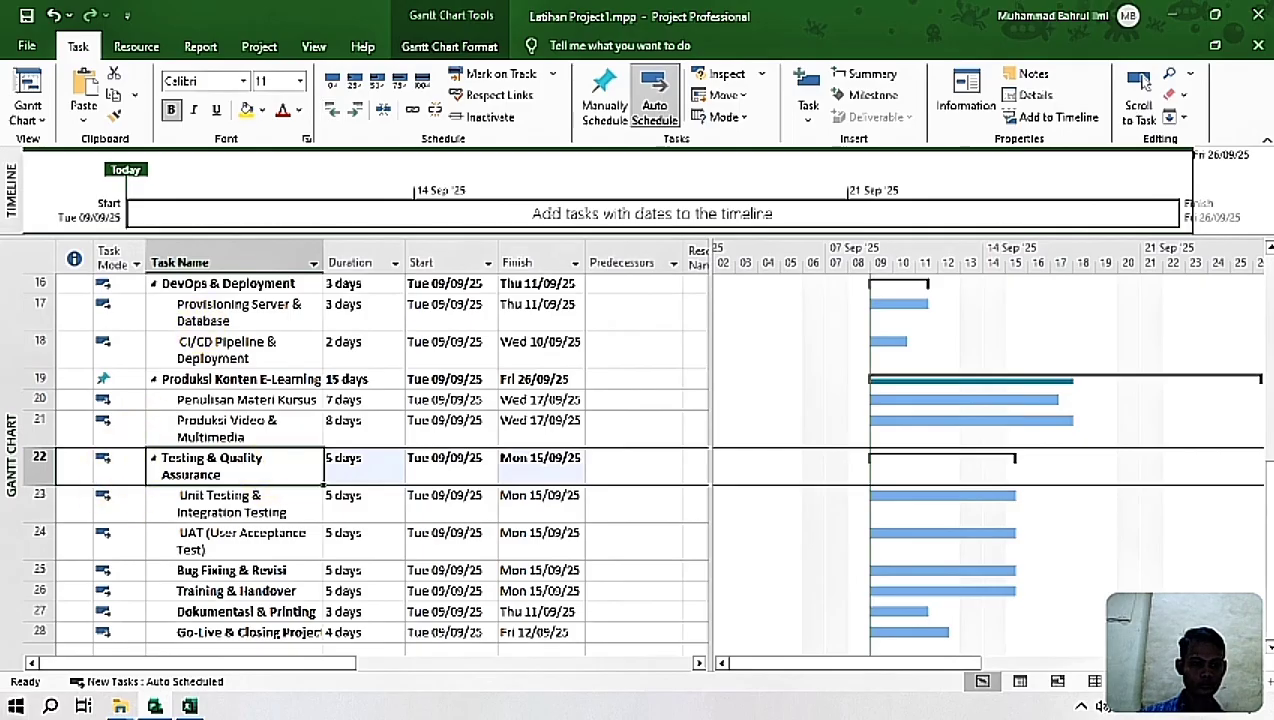
drag(323, 262, 344, 262)
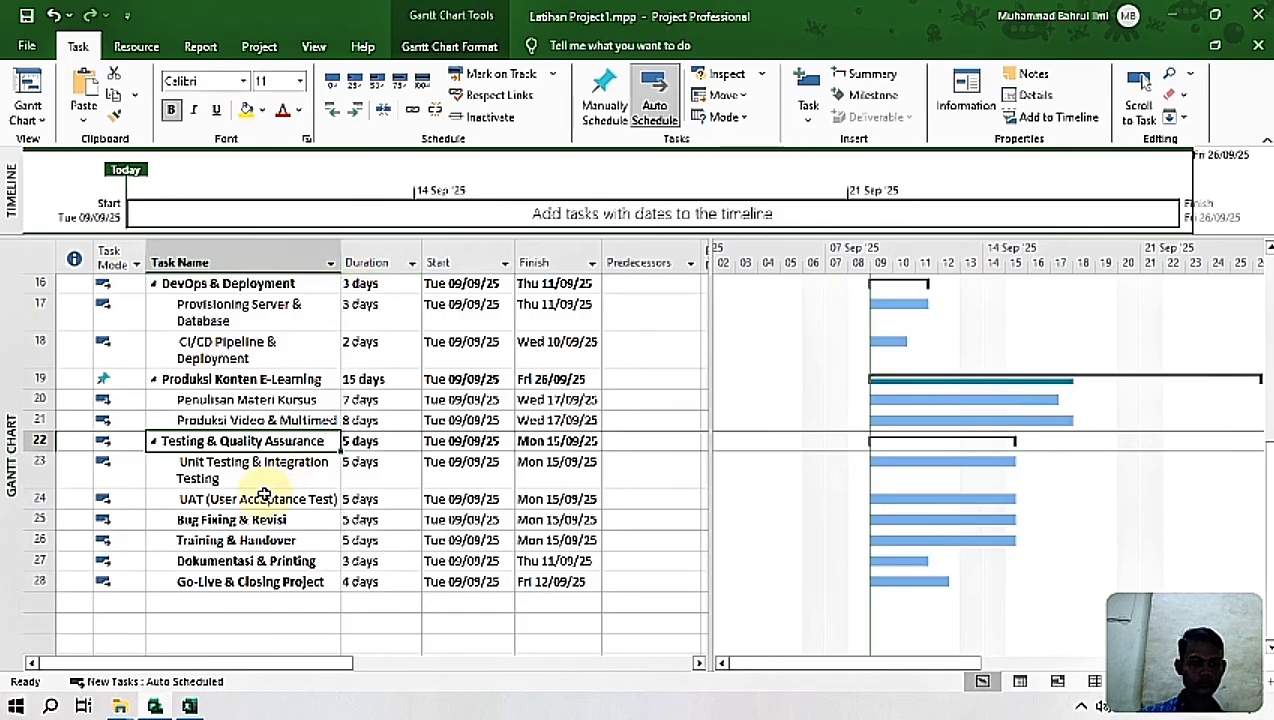
Step: Remove the leading spaces from the task names Unit Testing & Integration Testing and UAT (User Acceptance Test)
click(199, 465)
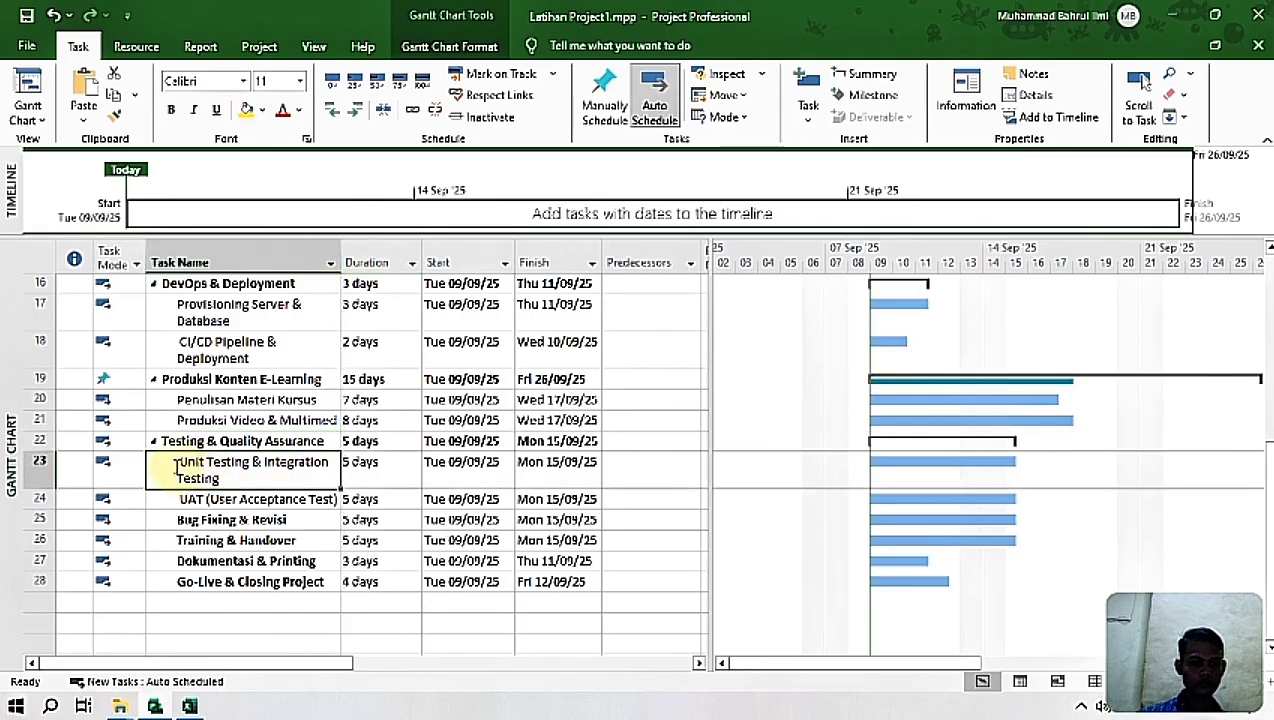
click(176, 466)
key(Delete)
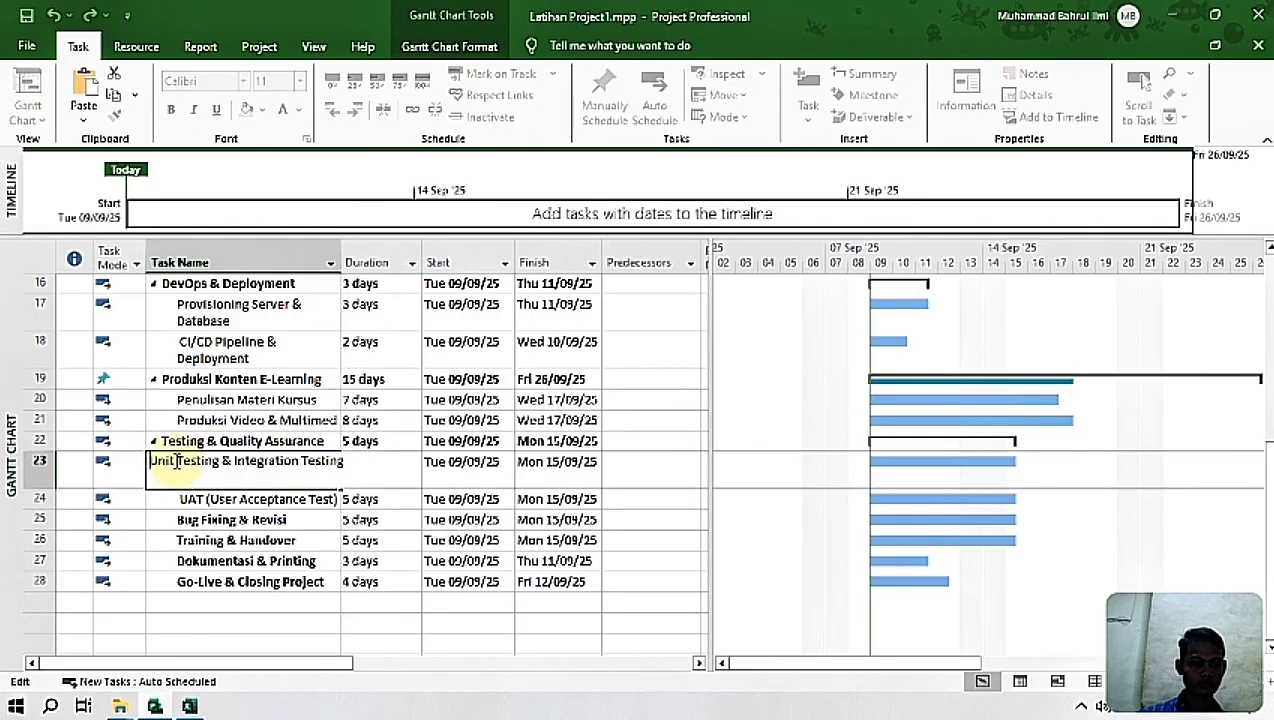
key(Return)
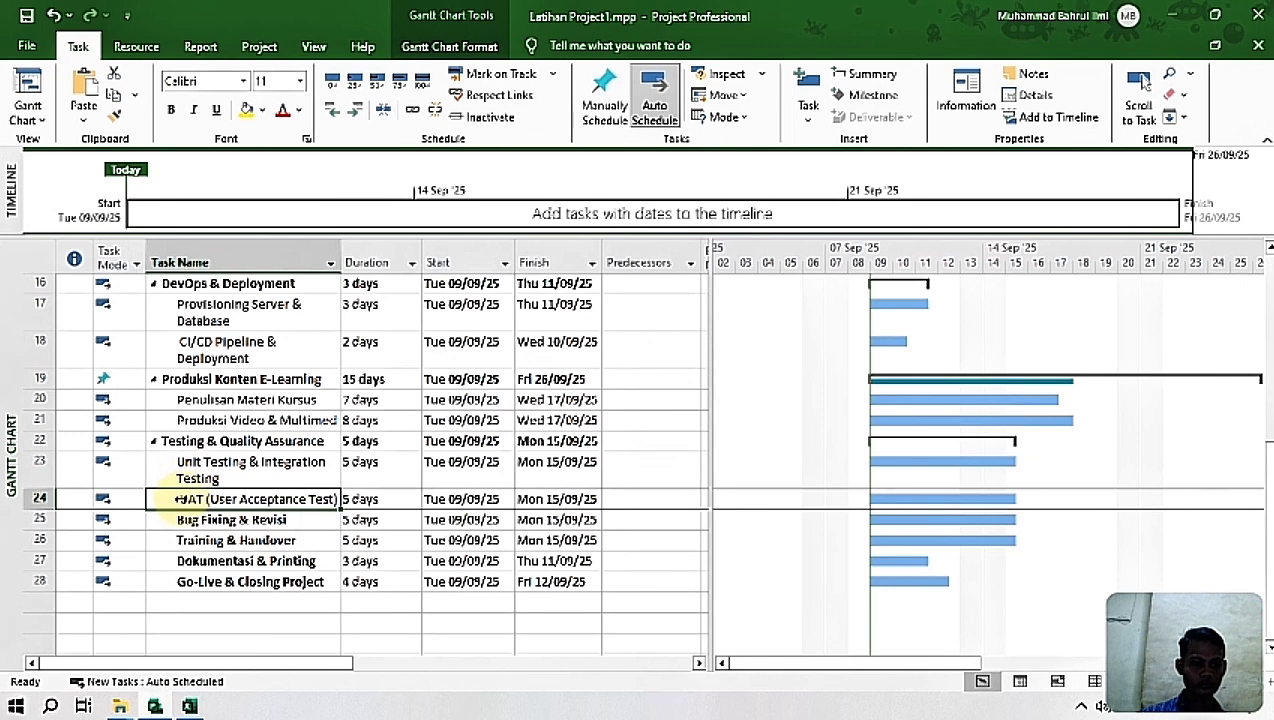
click(174, 498)
key(Delete)
Step: Outdent Bug Fixing & Revisi, Training & Handover, Dokumentasi & Printing and Go-Live & Closing Project to the same level as Testing & Quality Assurance
click(227, 520)
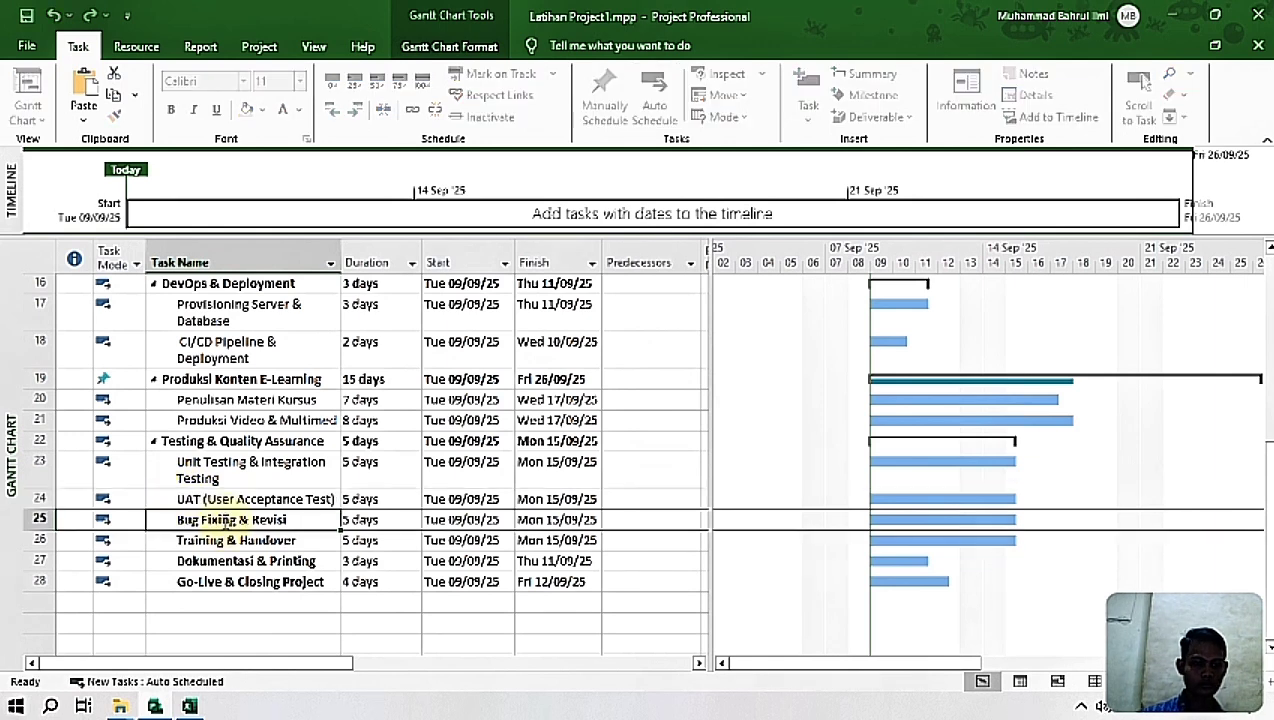
click(334, 117)
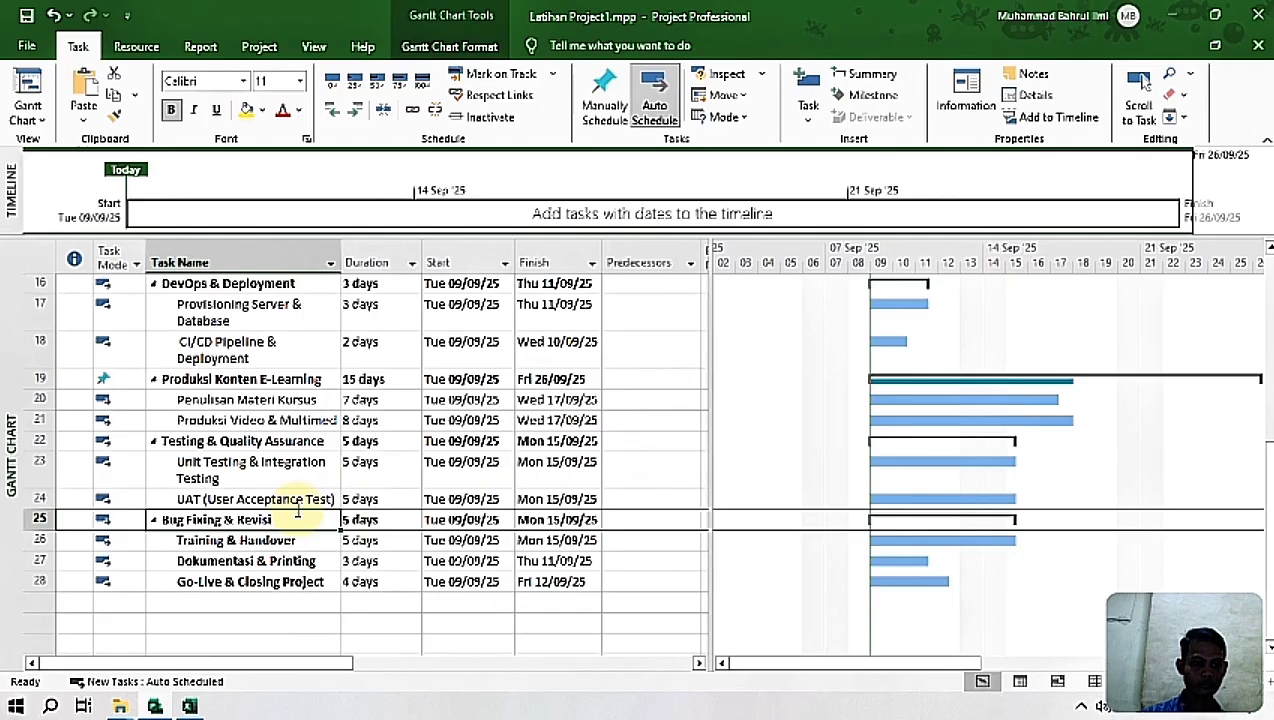
click(236, 545)
click(336, 115)
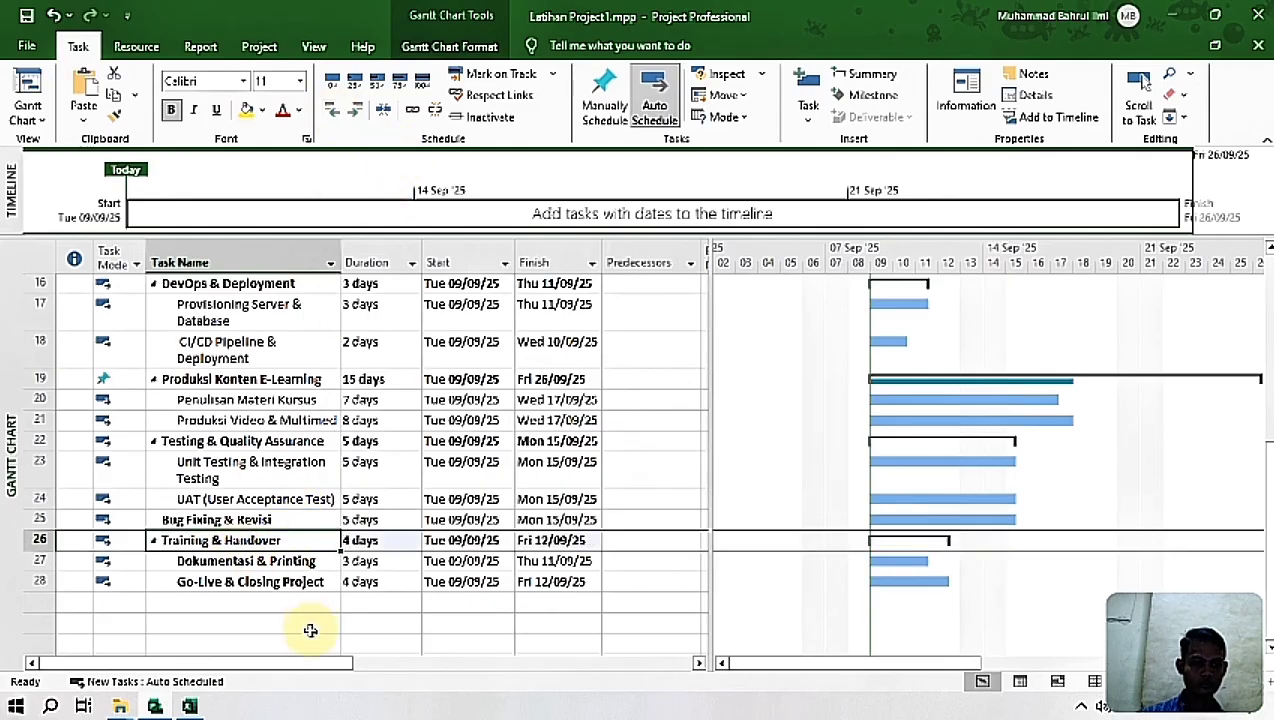
click(240, 561)
click(334, 112)
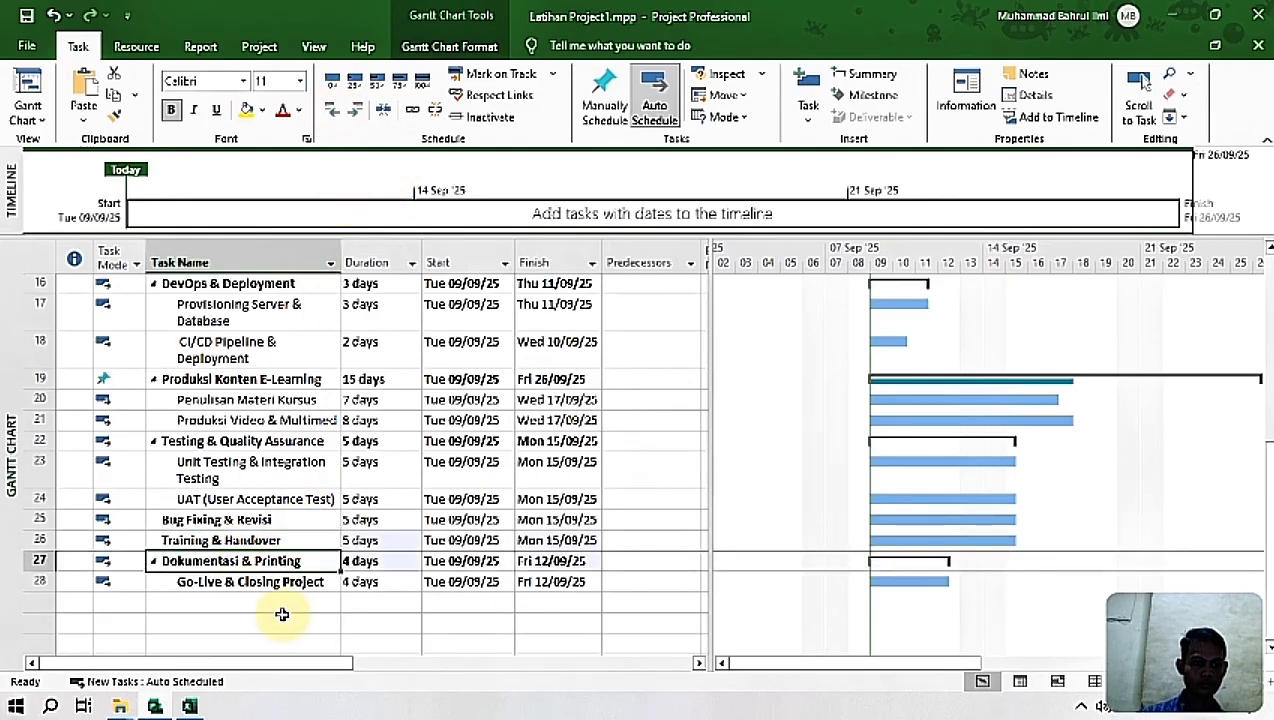
click(240, 582)
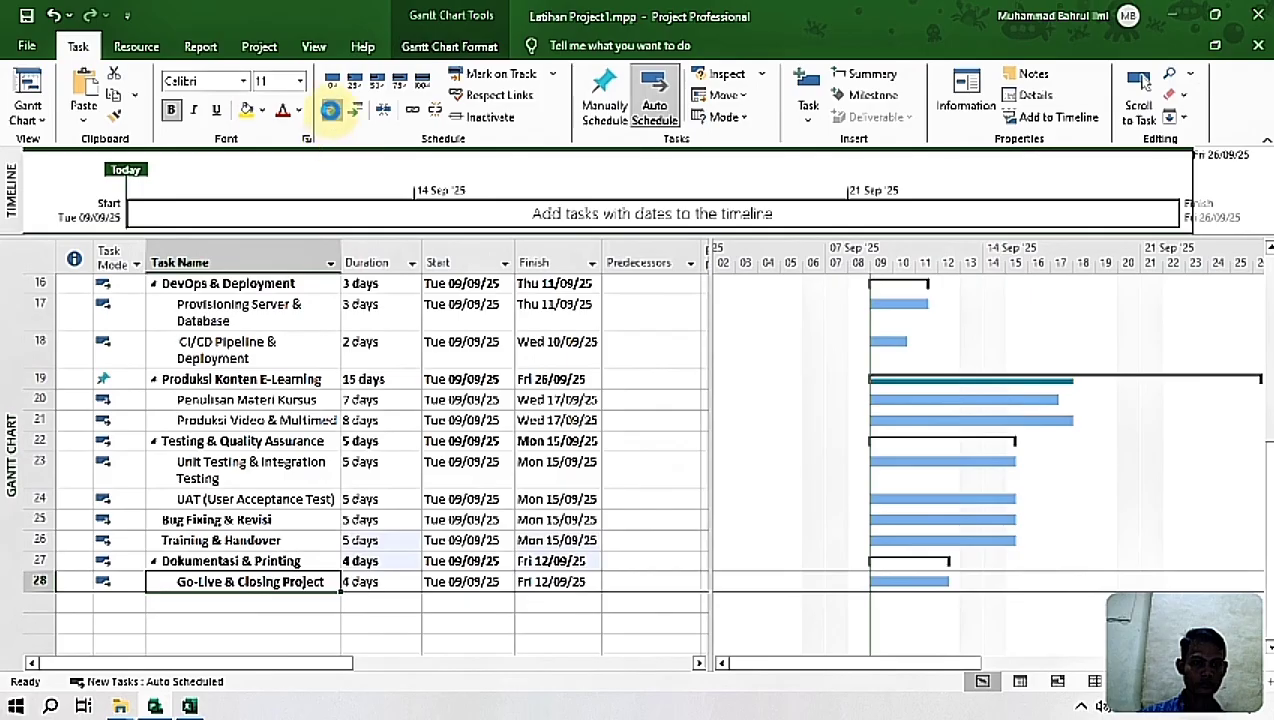
click(334, 112)
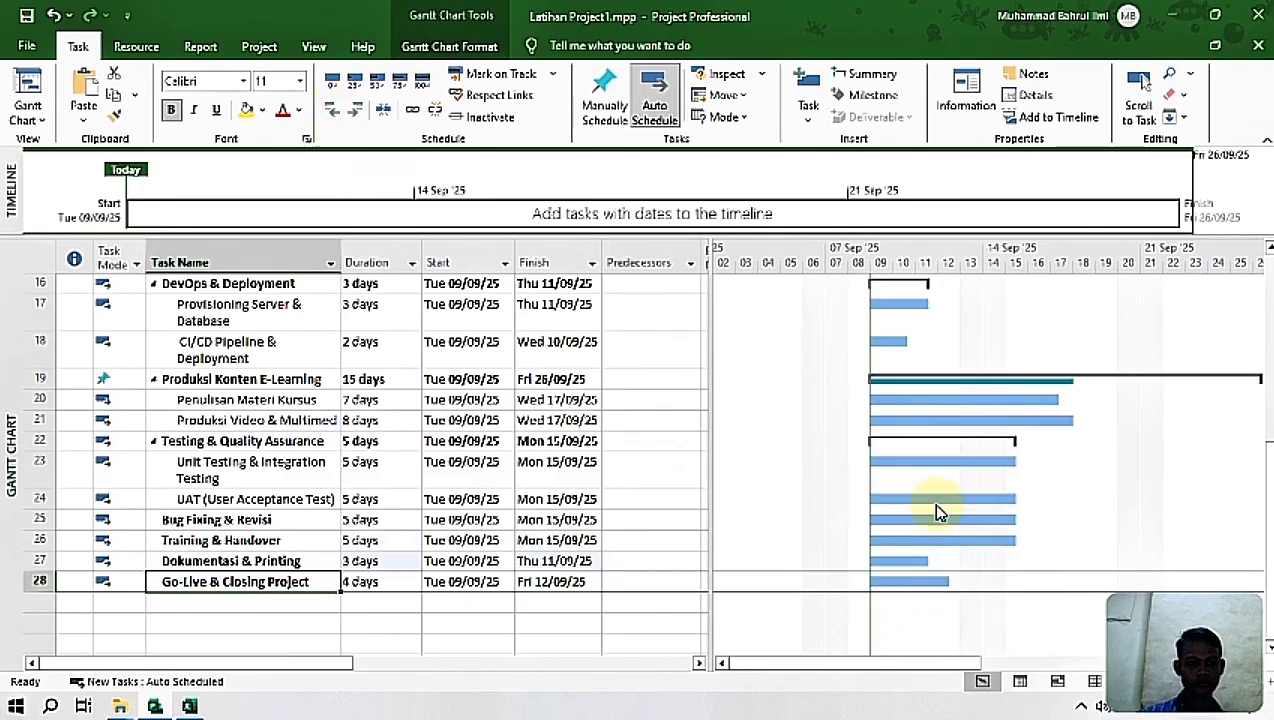
Step: Set the summary task Testing & Quality Assurance to manual scheduling
click(237, 438)
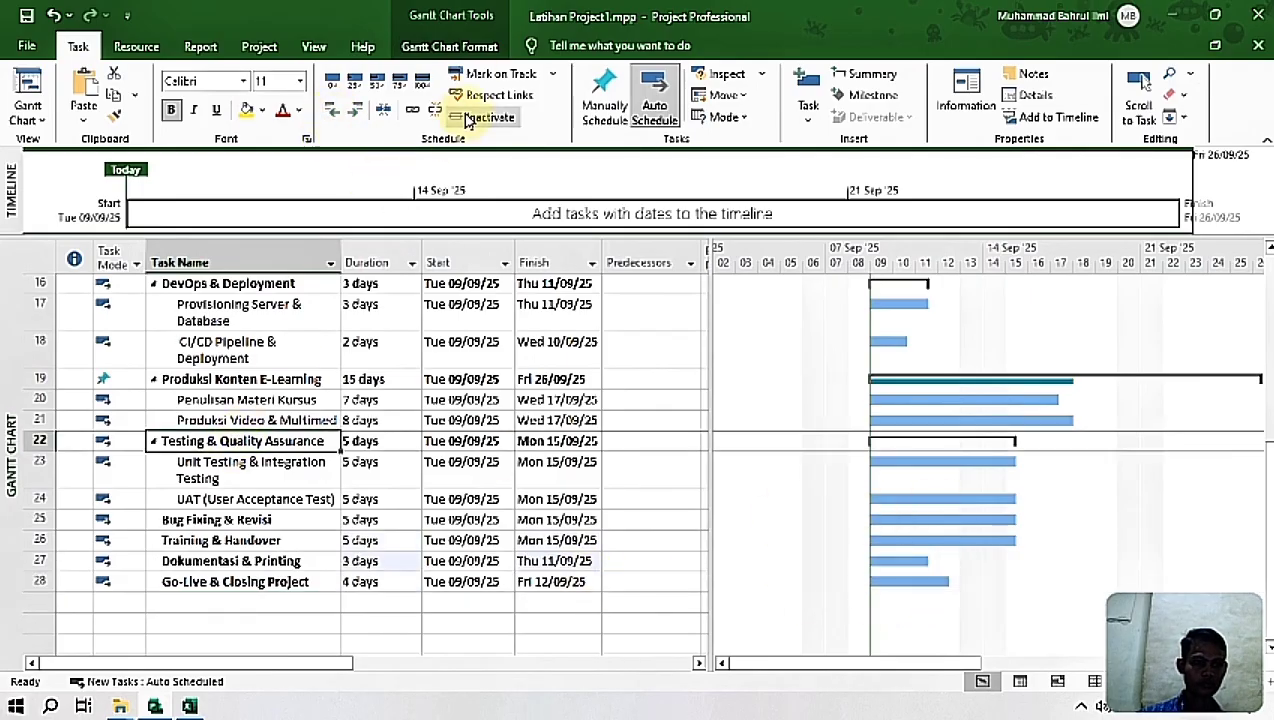
click(617, 108)
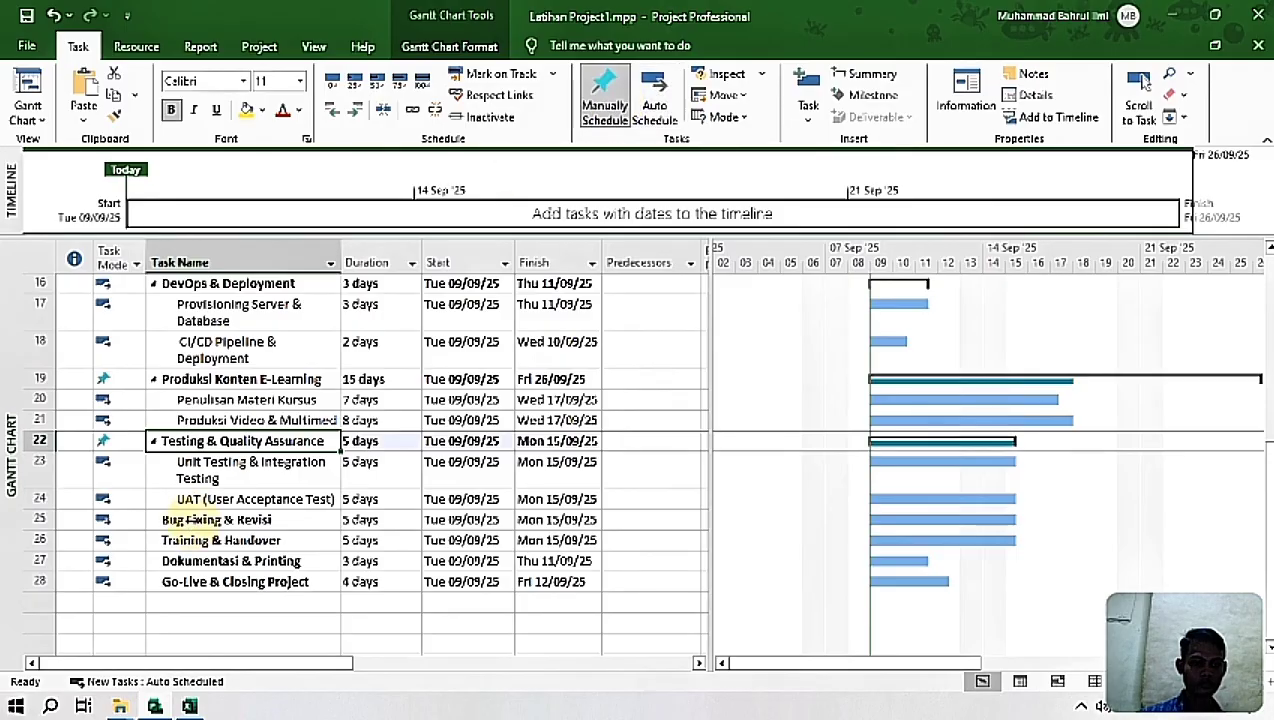
scroll(1262, 445, up, 2)
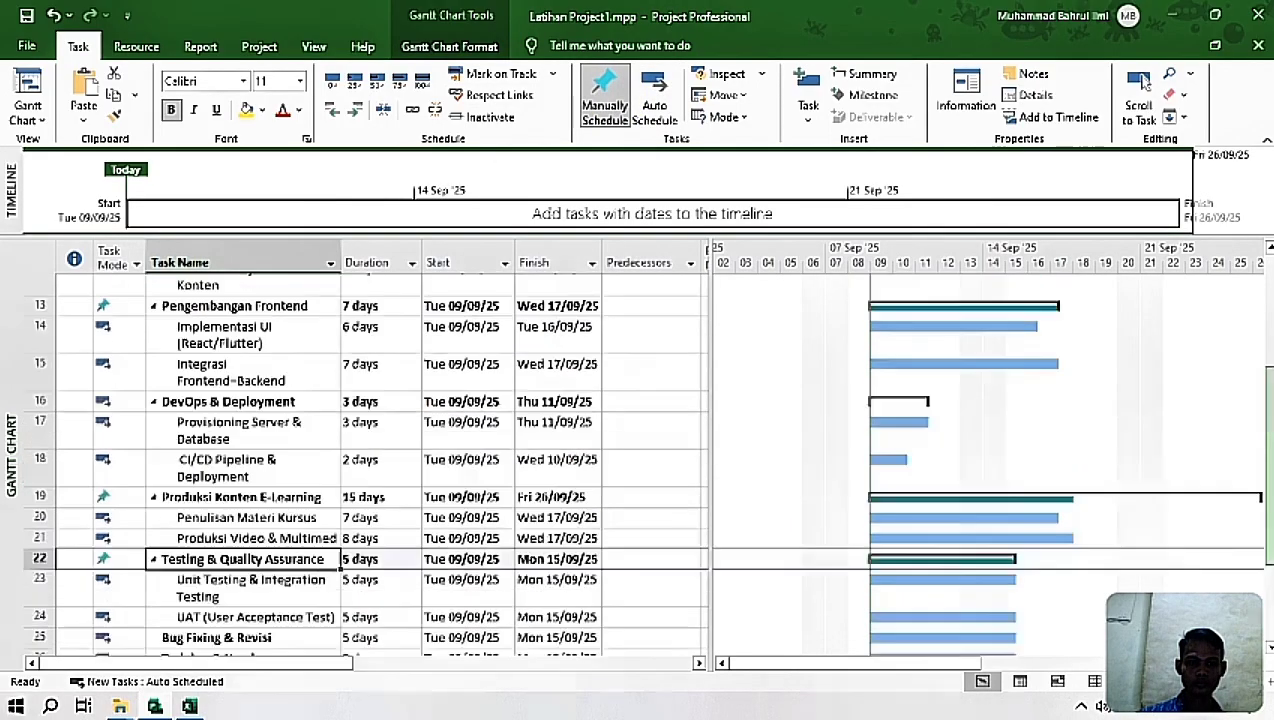
scroll(1262, 445, up, 4)
scroll(1262, 400, down, 5)
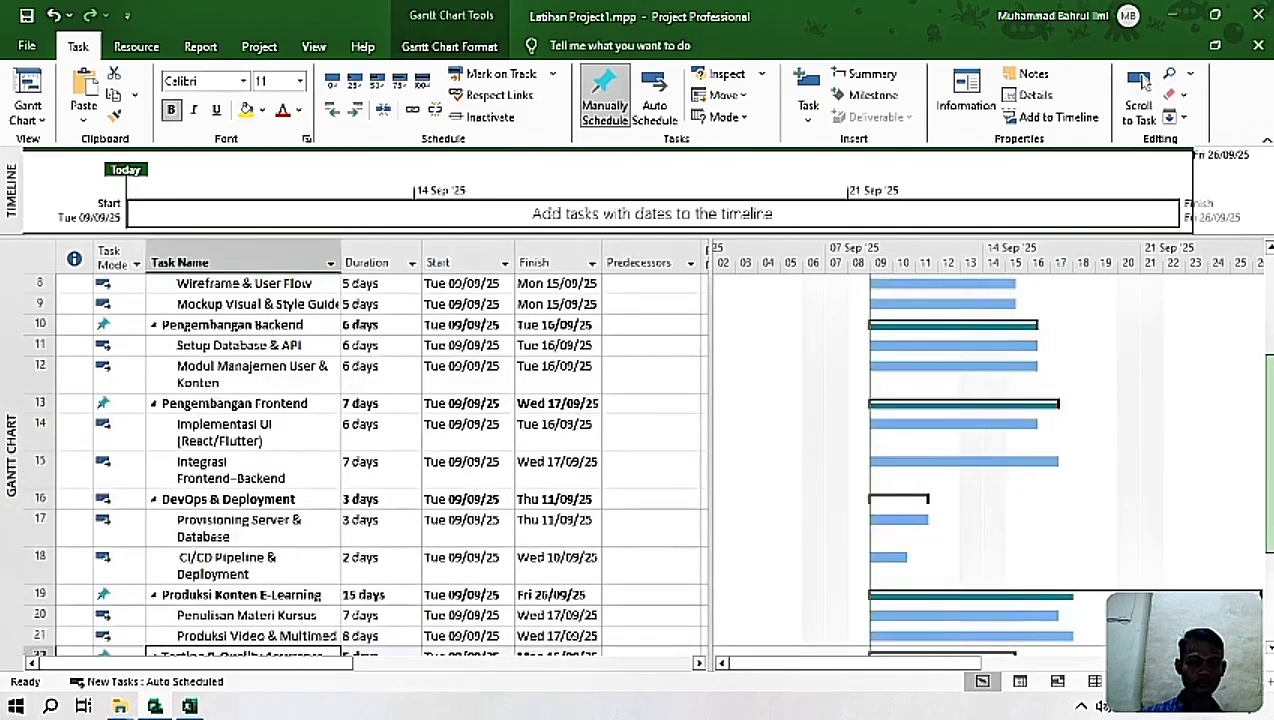
scroll(1262, 400, up, 5)
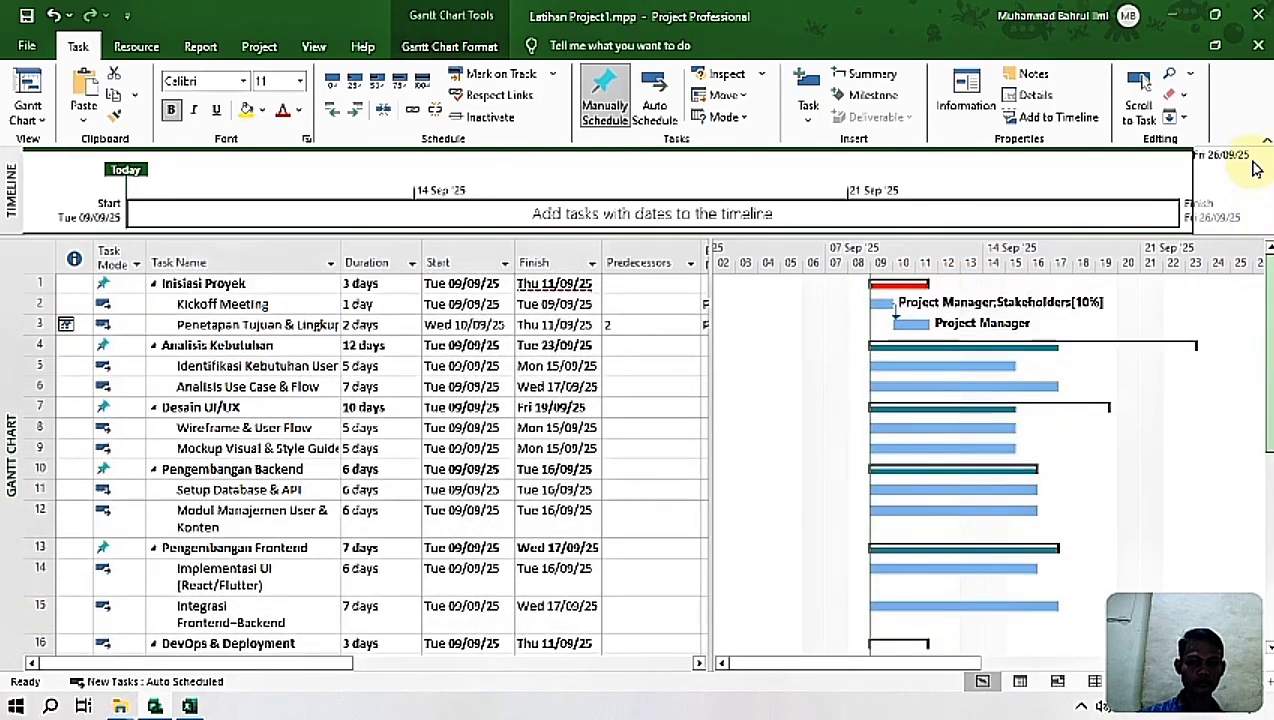
Step: Switch to Data Mentah Latihan Ms Project.xlsx in Excel and copy the predecessors in F4:F29 of the Gantt Chart Project sheet
drag(751, 662, 696, 673)
click(699, 665)
click(698, 664)
click(698, 664)
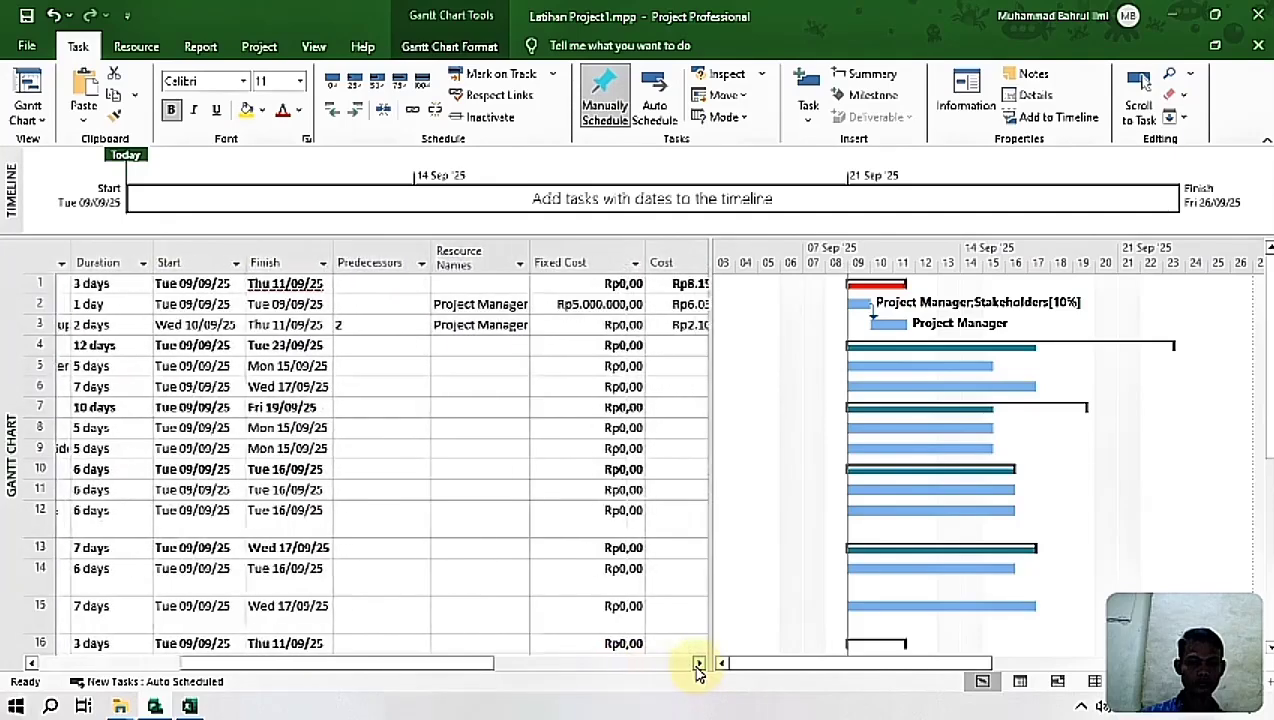
click(343, 344)
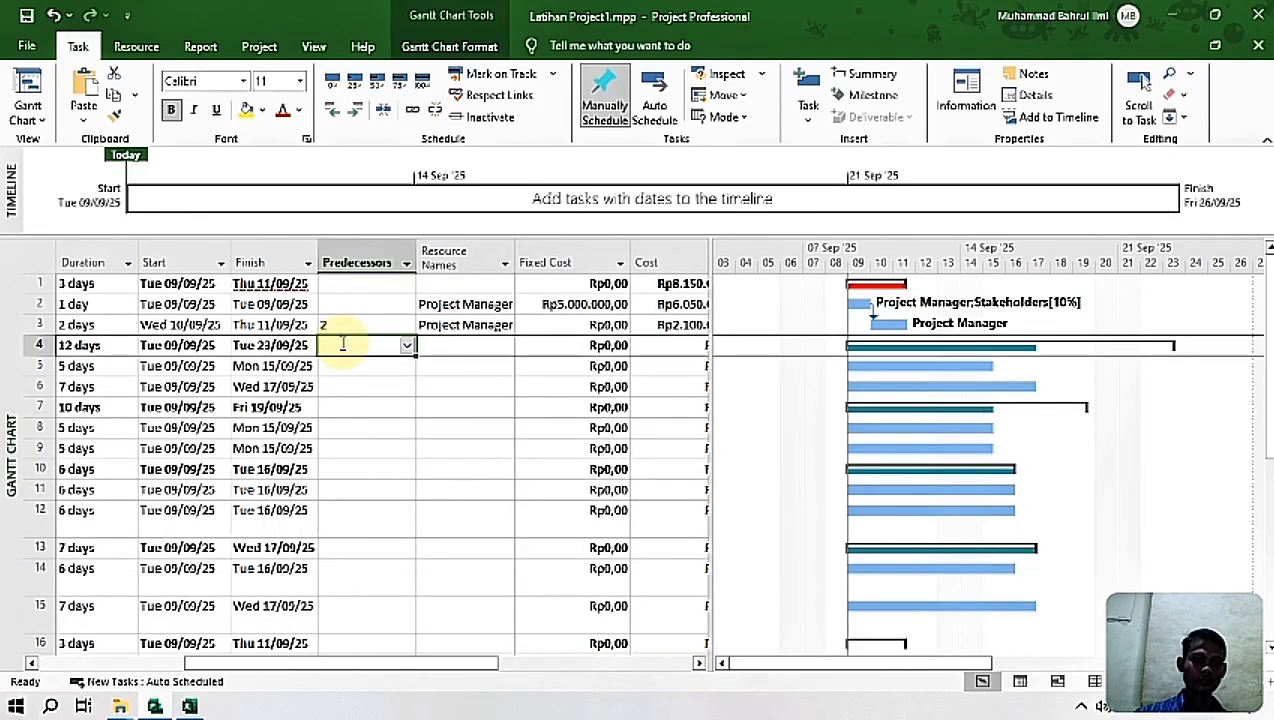
click(188, 708)
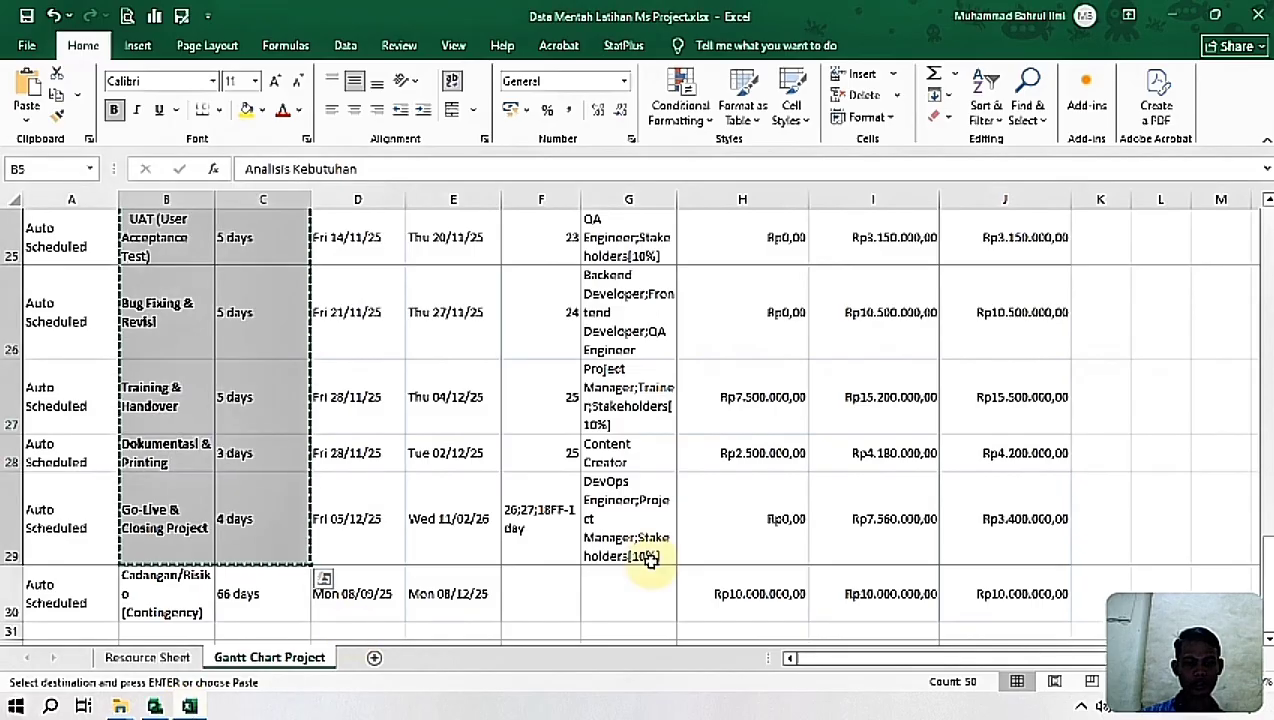
drag(1268, 547, 1268, 258)
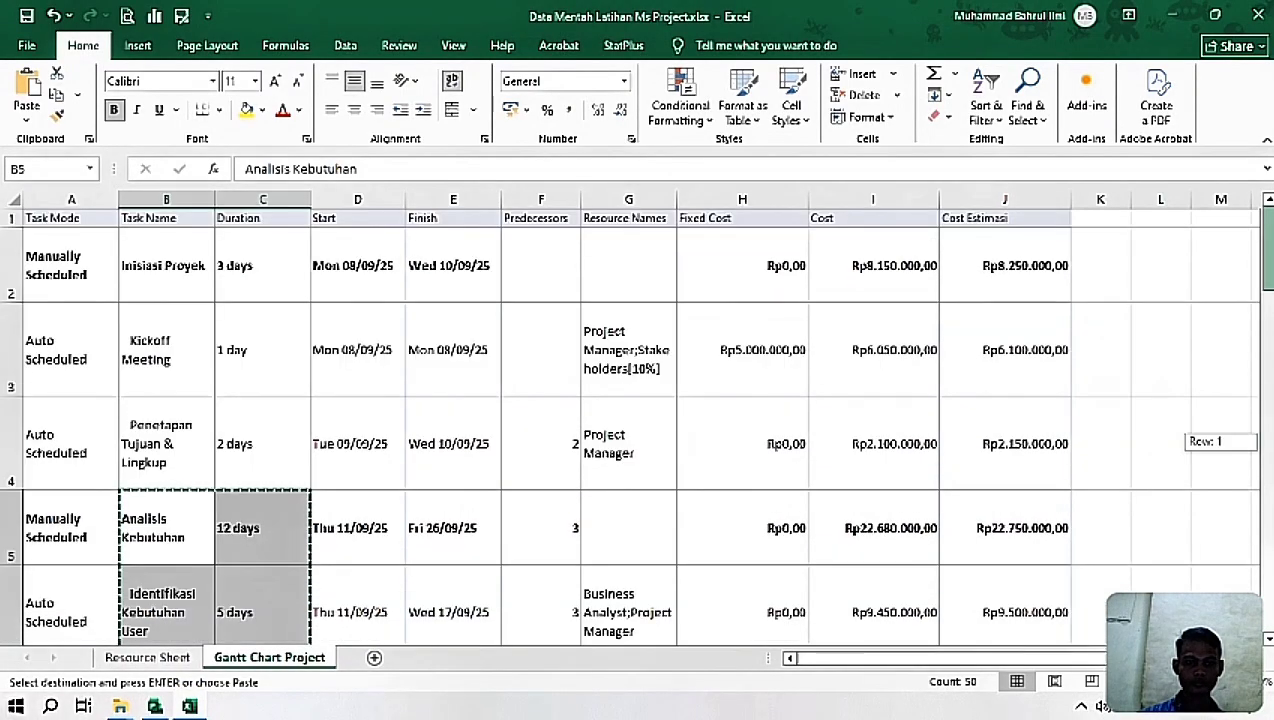
click(505, 456)
key(shift+Down)
key(shift+Down)
key(shift+Down)
key(shift+Down)
key(shift+Down)
key(shift+Down)
key(shift+Down)
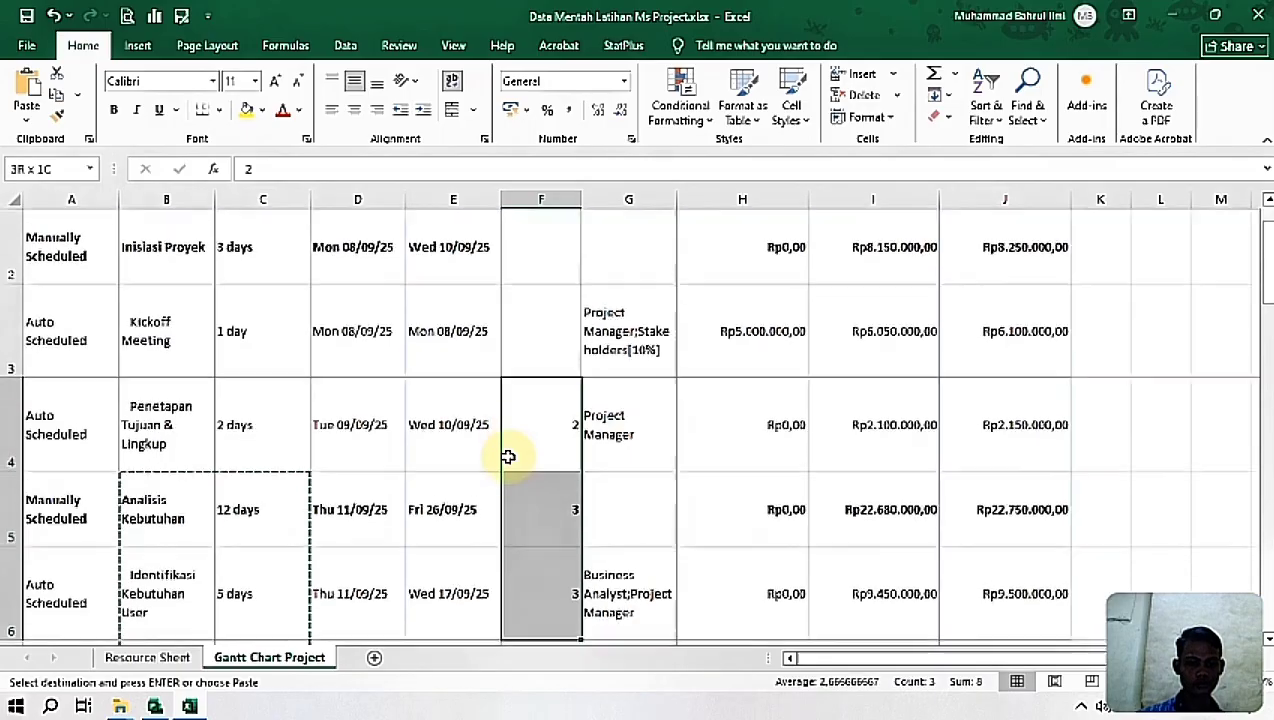
key(shift+Down)
key(shift+Down)
key(shift+Down)
key(shift+Down)
key(shift+Down)
key(shift+Down)
key(shift+Down)
key(shift+Down)
key(shift+Down)
key(shift+Down)
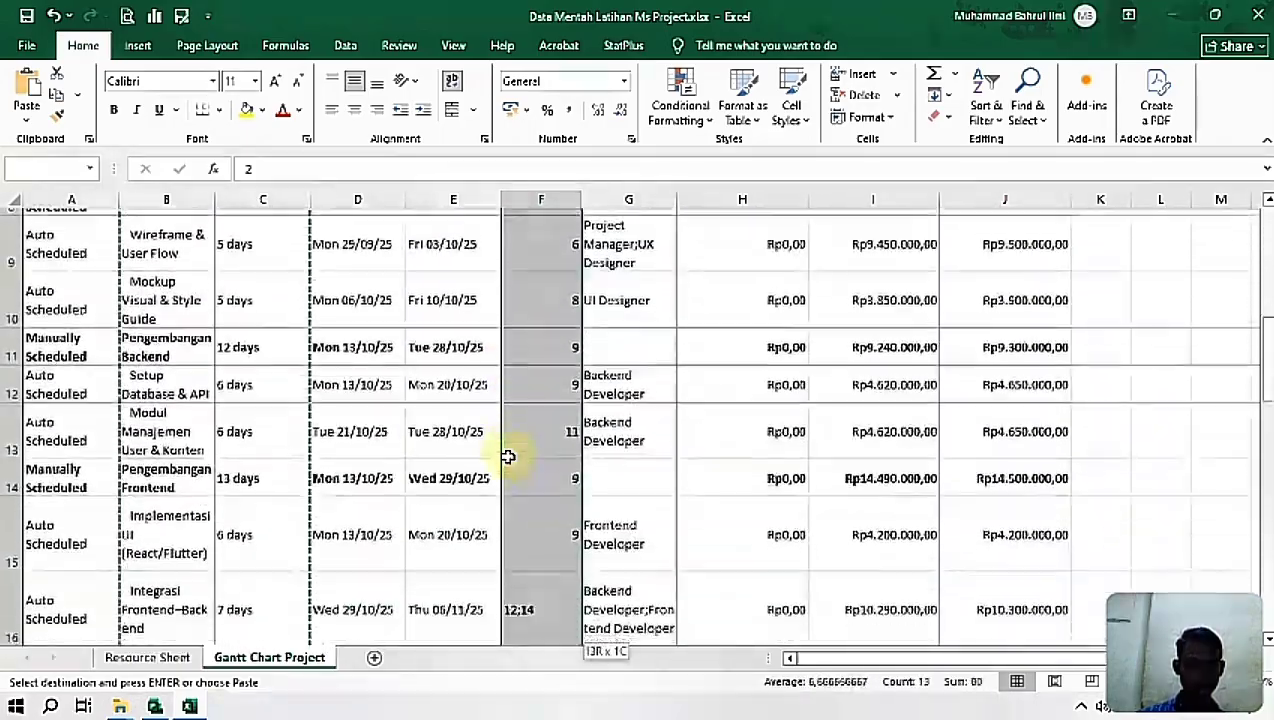
key(shift+Down)
key(shift+Down)
key(shift+Down)
key(shift+Down)
key(shift+Down)
key(shift+Down)
key(shift+Down)
key(shift+Down)
key(shift+Down)
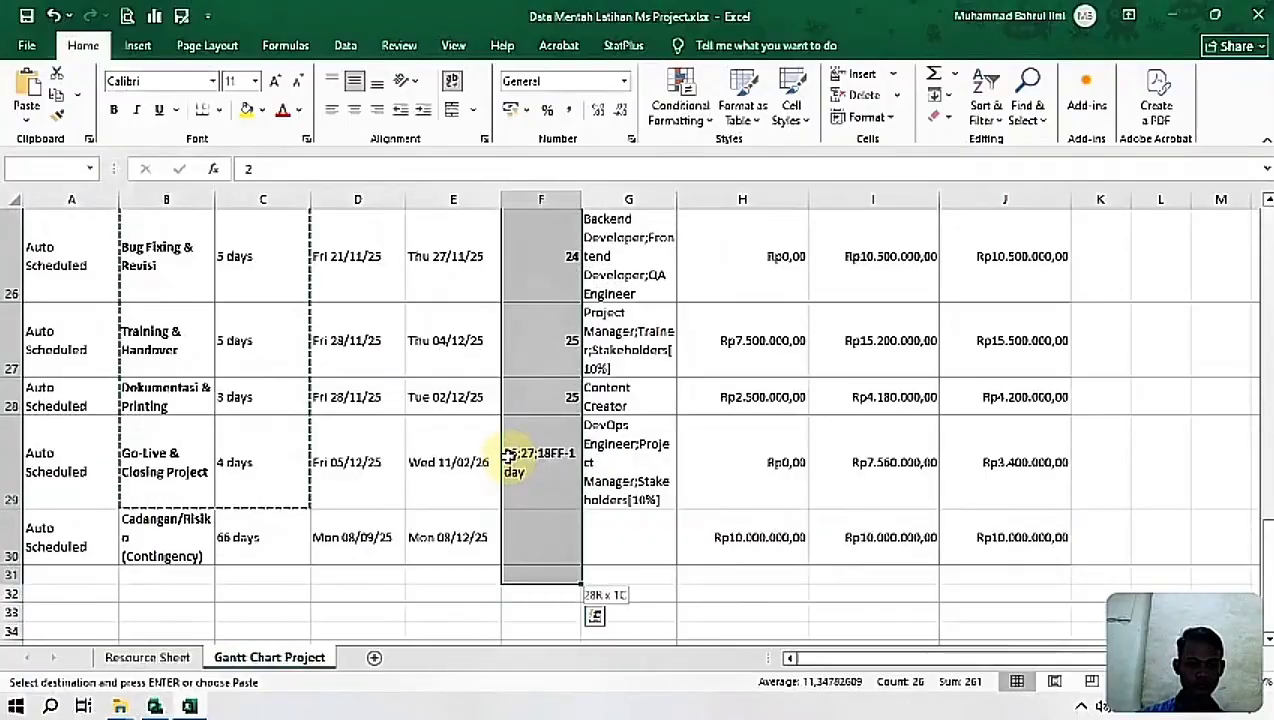
key(shift+Up)
key(ctrl+c)
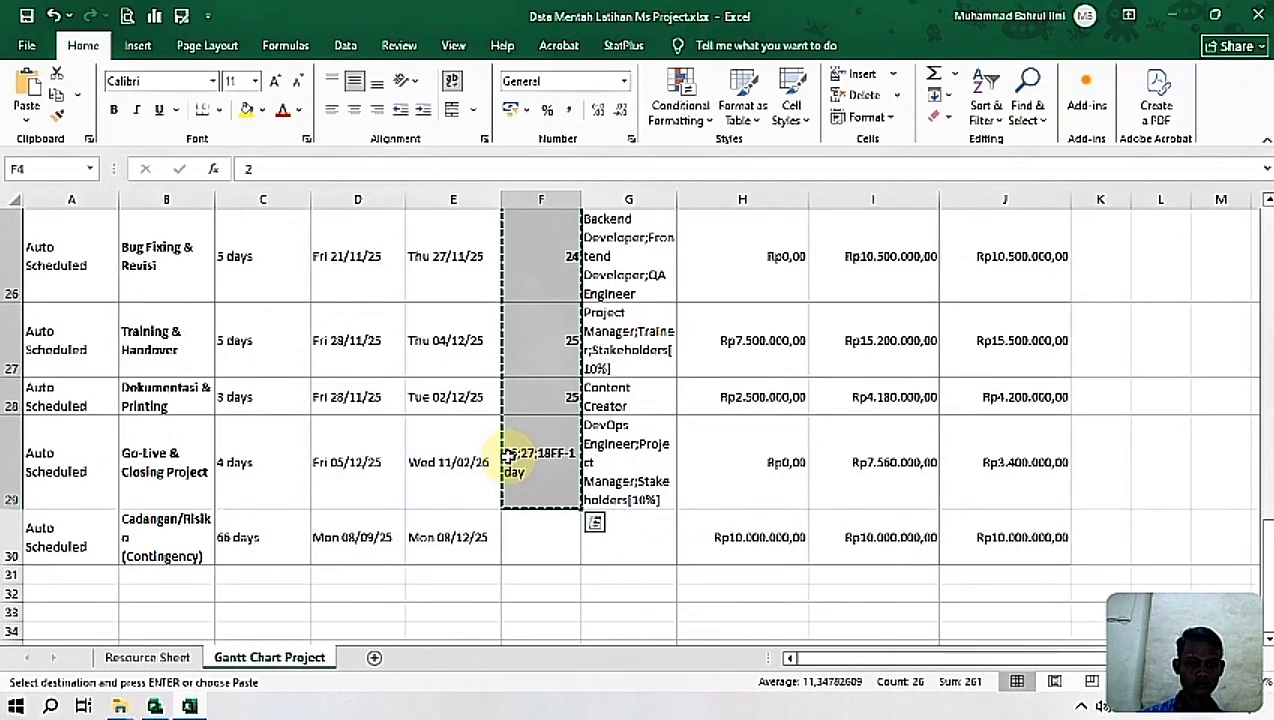
Step: Return to Latihan Project1.mpp in Project and paste the copied predecessors into the Predecessors column, starting at task 3, Penetapan Tujuan & Lingkup
click(158, 706)
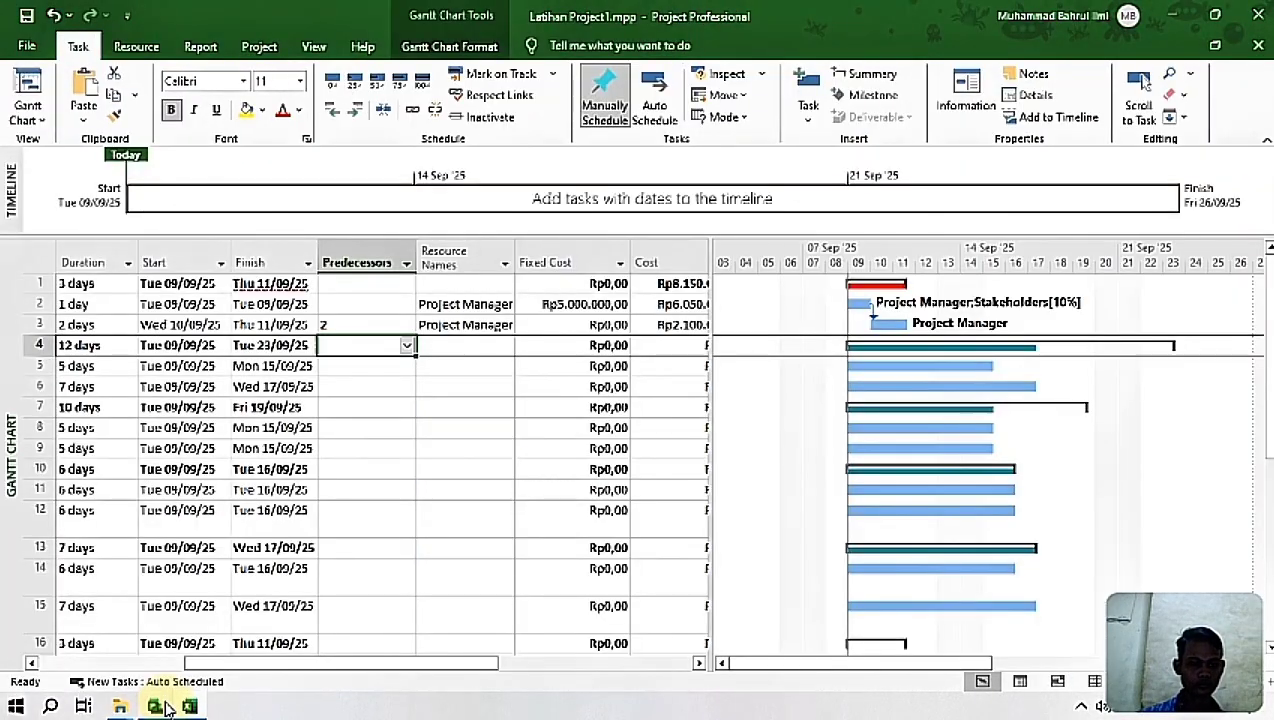
click(343, 324)
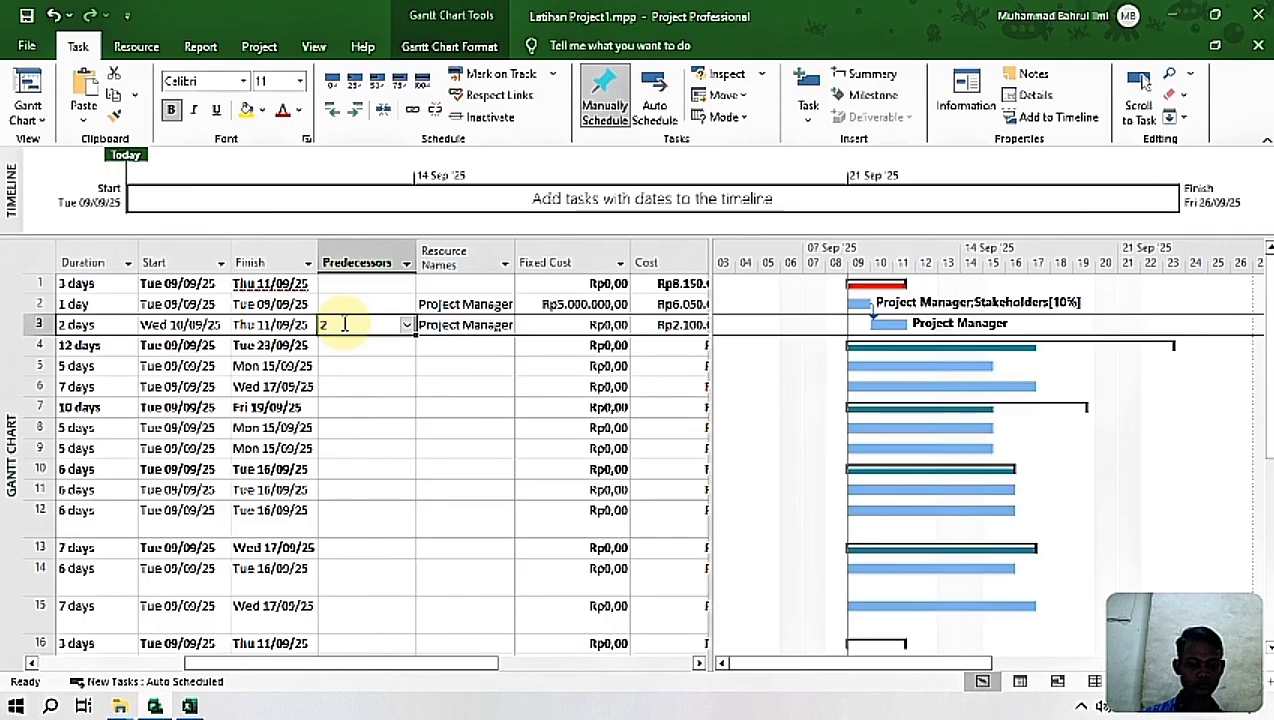
key(ctrl+v)
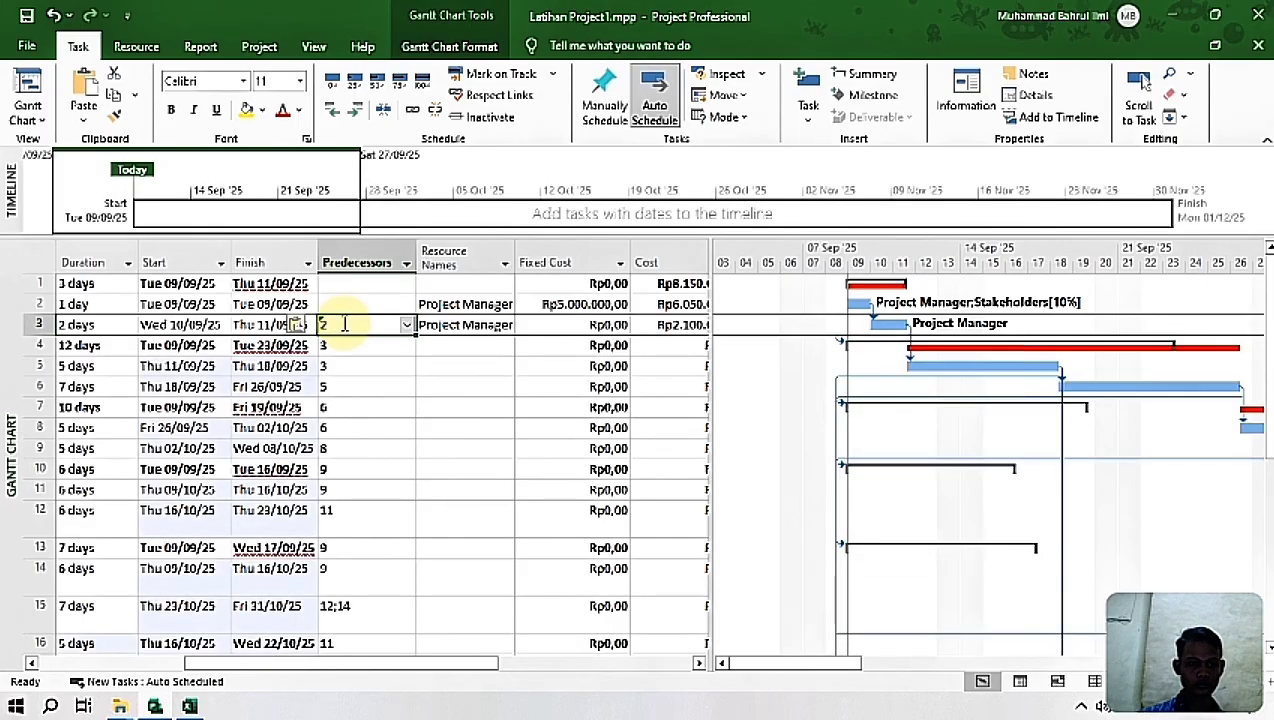
click(450, 447)
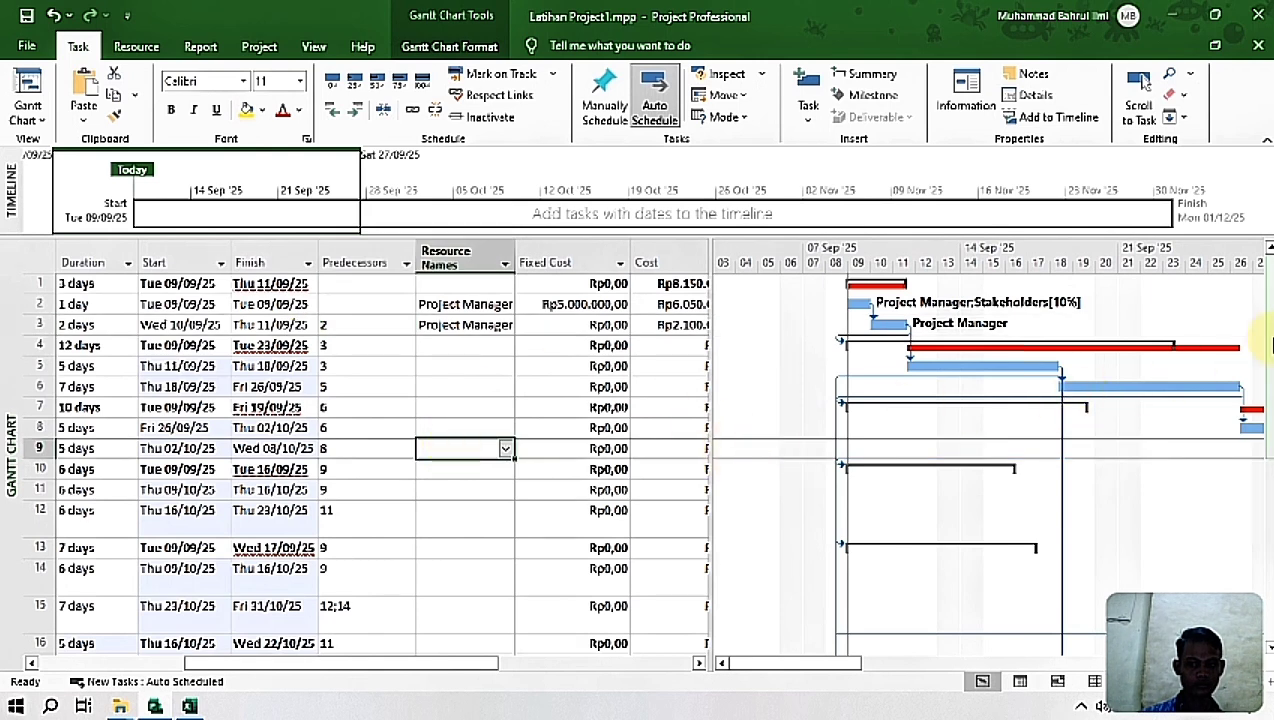
drag(795, 667, 580, 648)
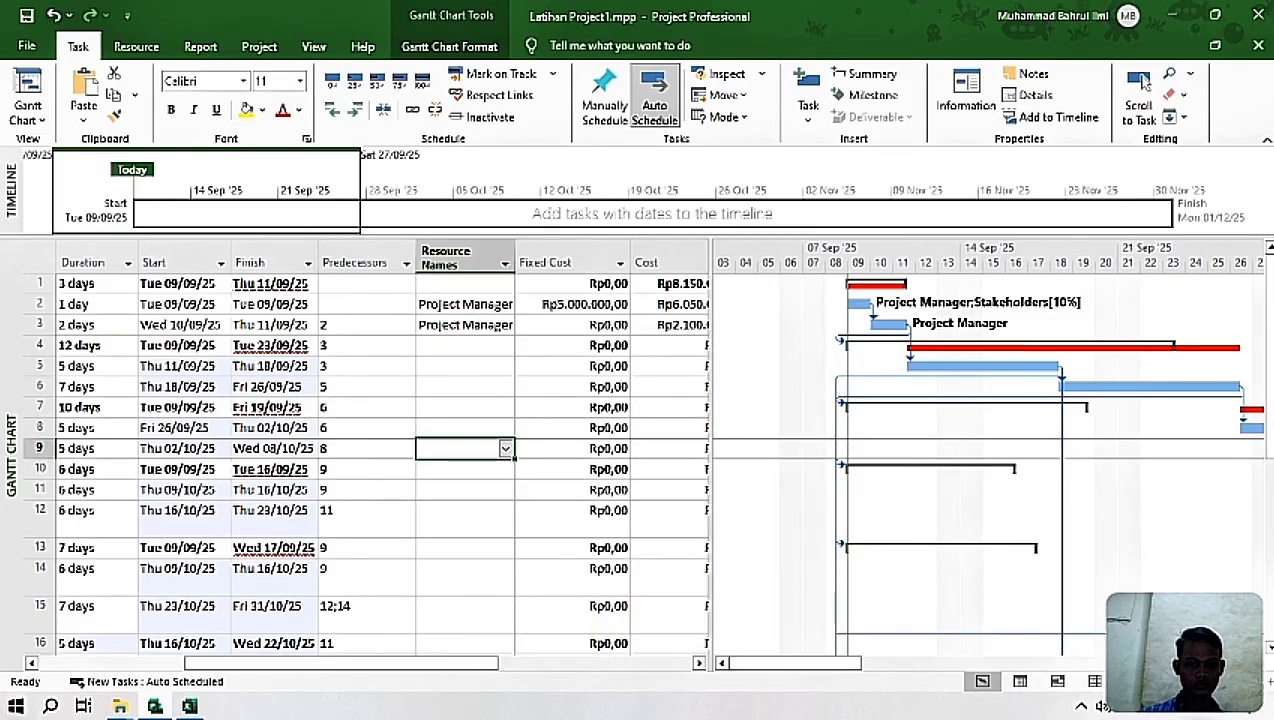
scroll(580, 600, down, 5)
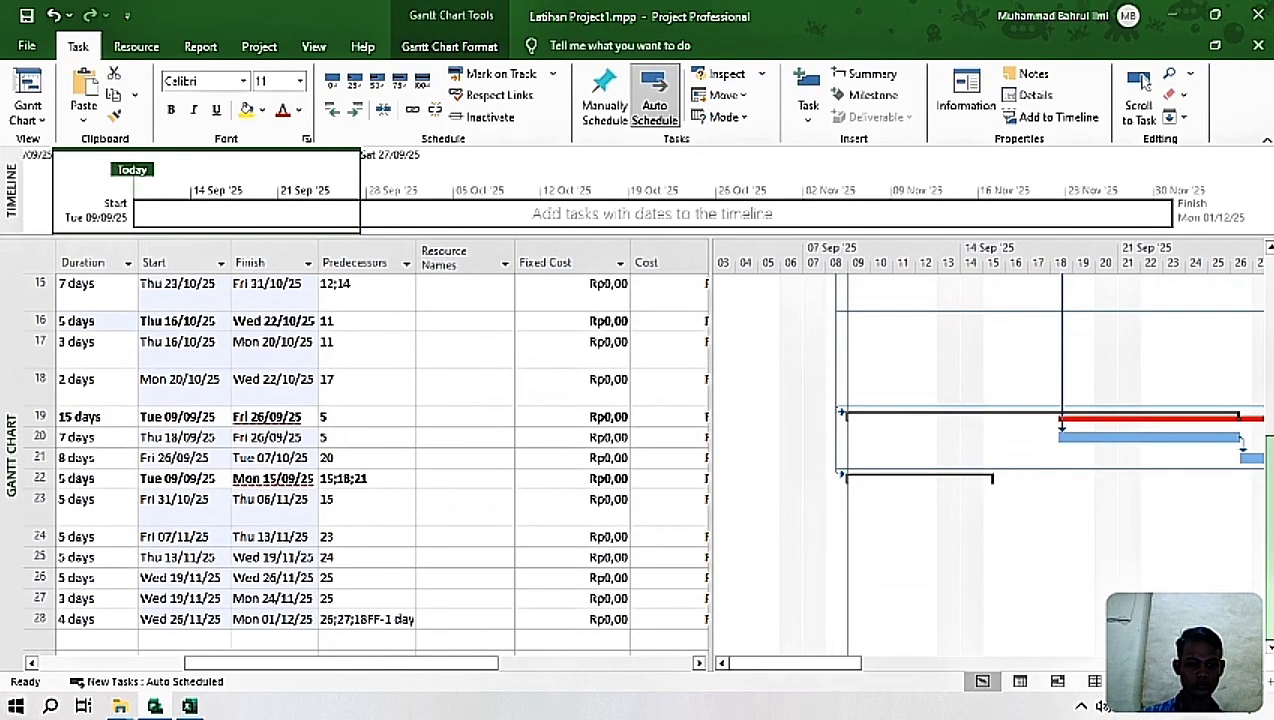
drag(1268, 610, 1263, 139)
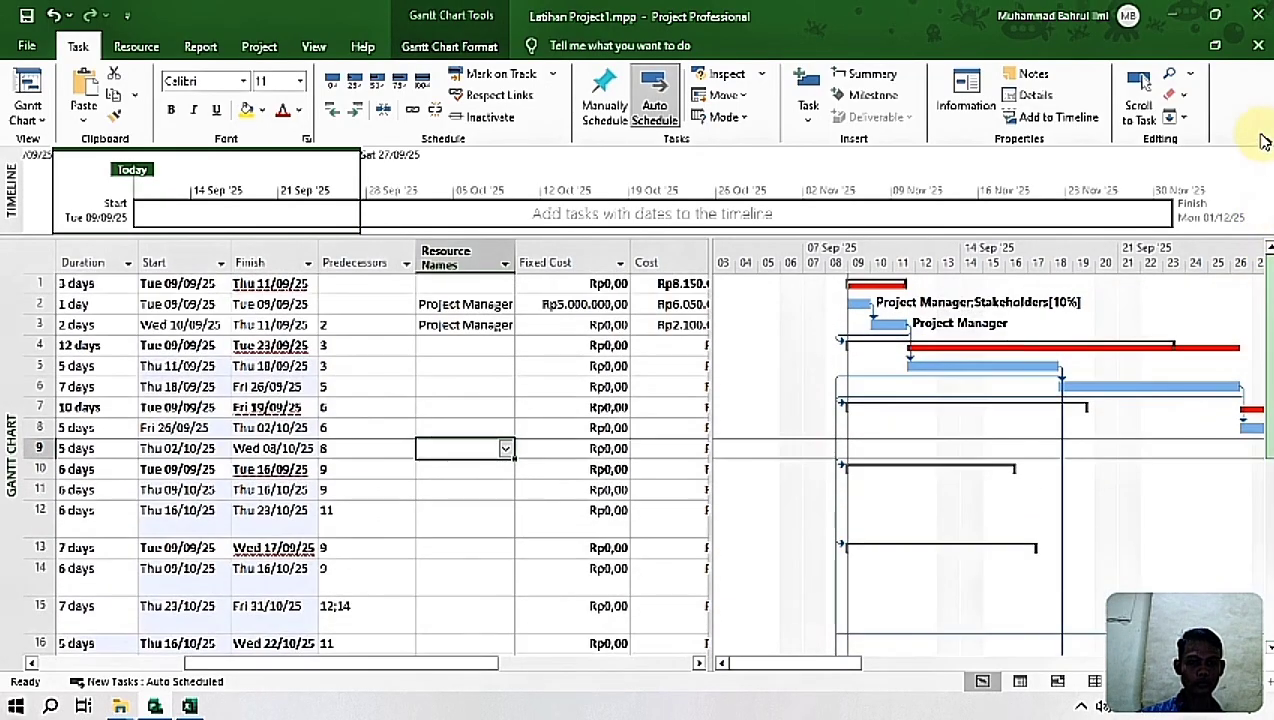
click(365, 325)
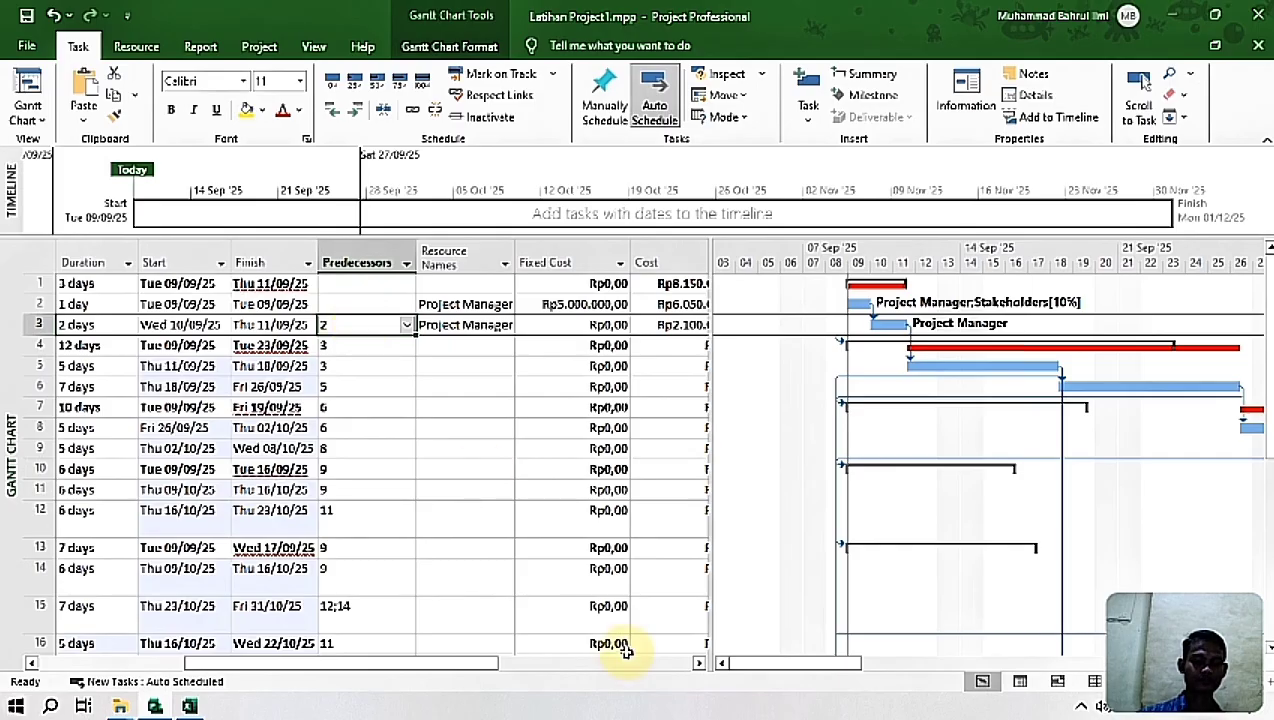
drag(441, 664, 373, 664)
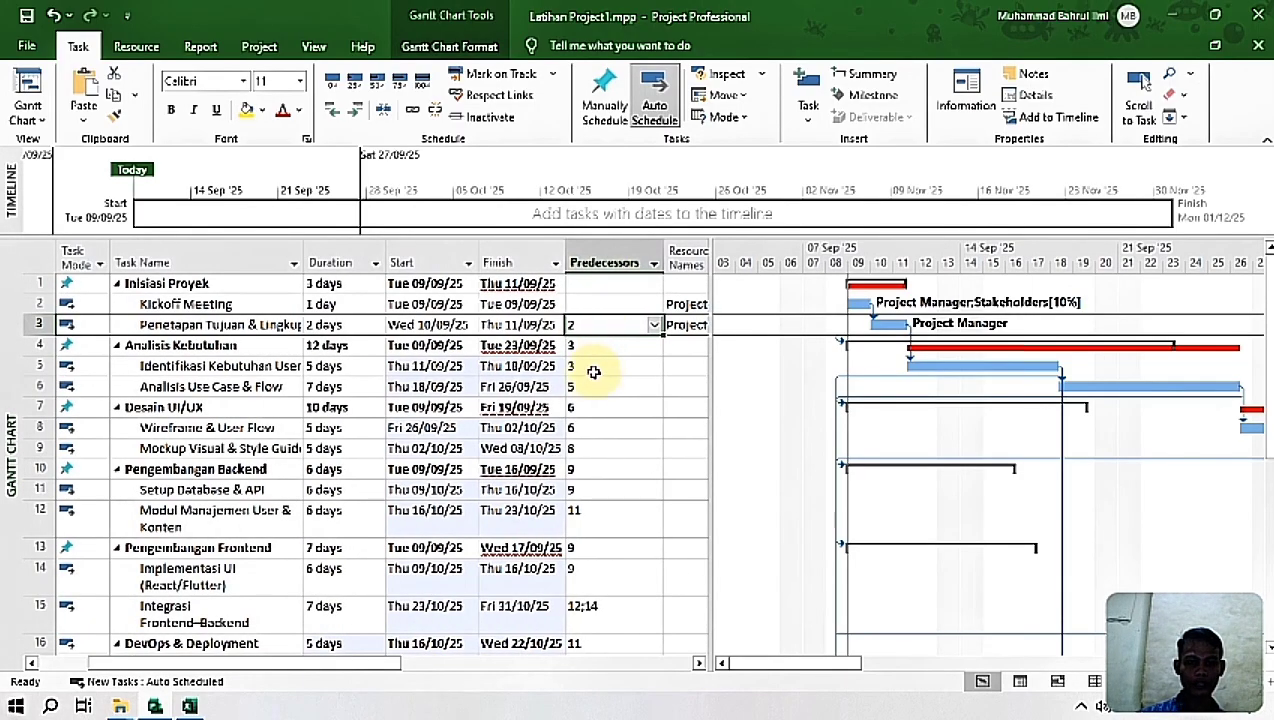
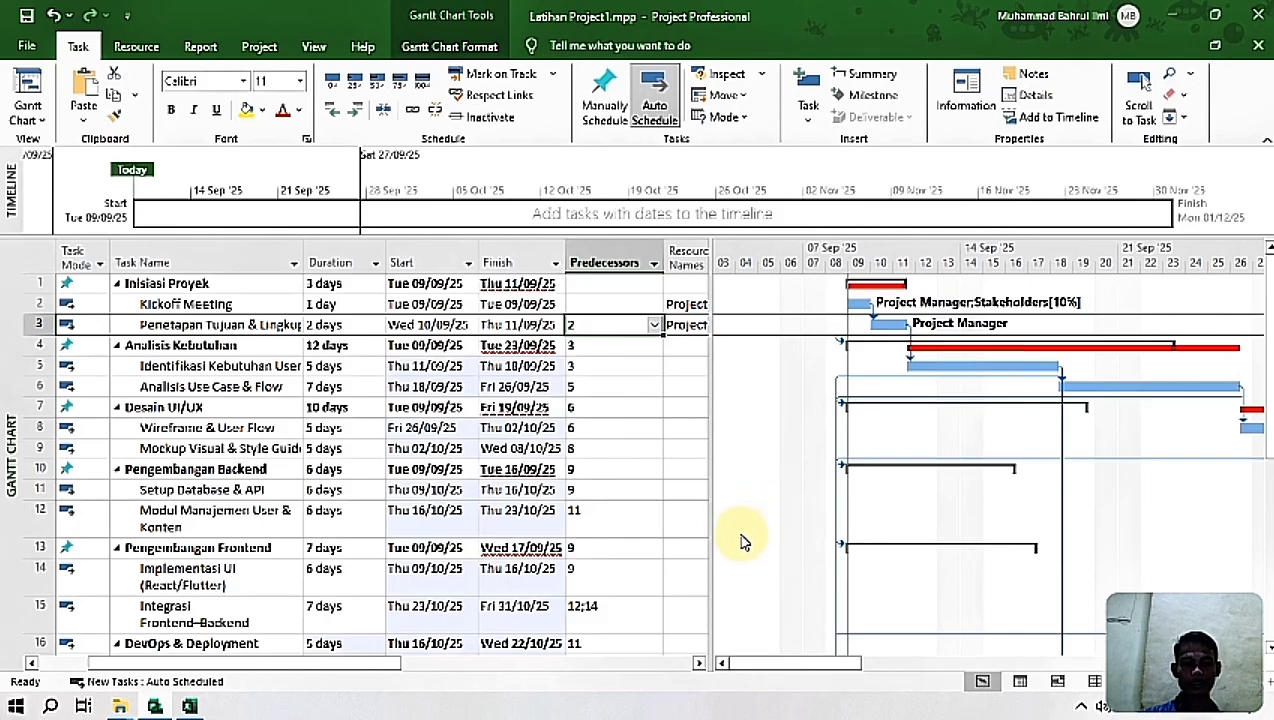
Step: Check the predecessors of task 15, Integrasi Frontend–Backend, keep them as 12;14 and trace their link lines in the Gantt chart
scroll(762, 512, down, 2)
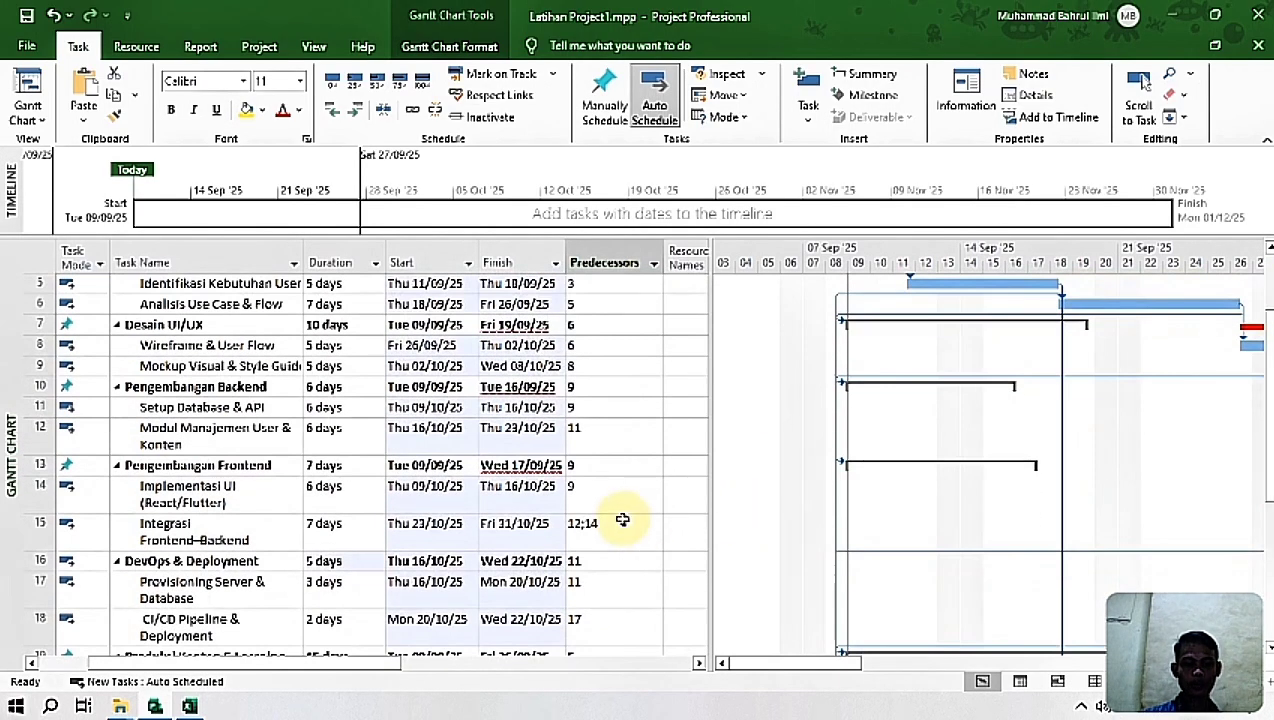
click(595, 530)
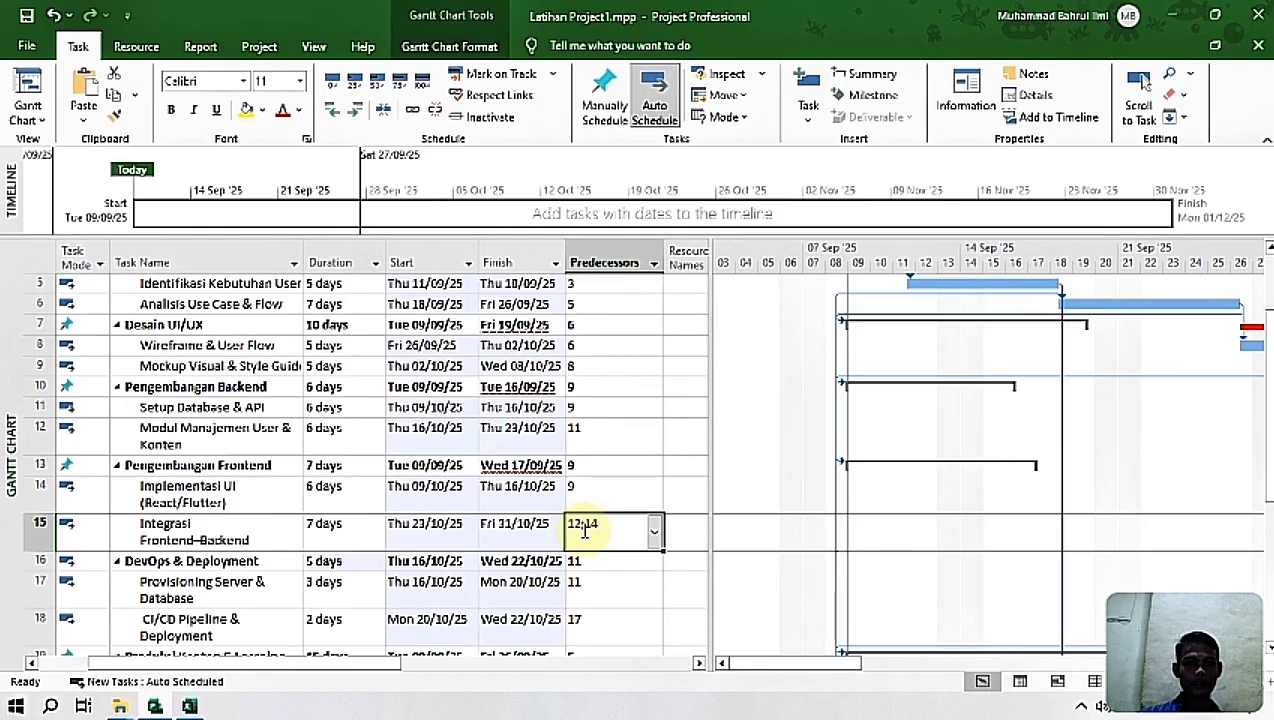
click(588, 522)
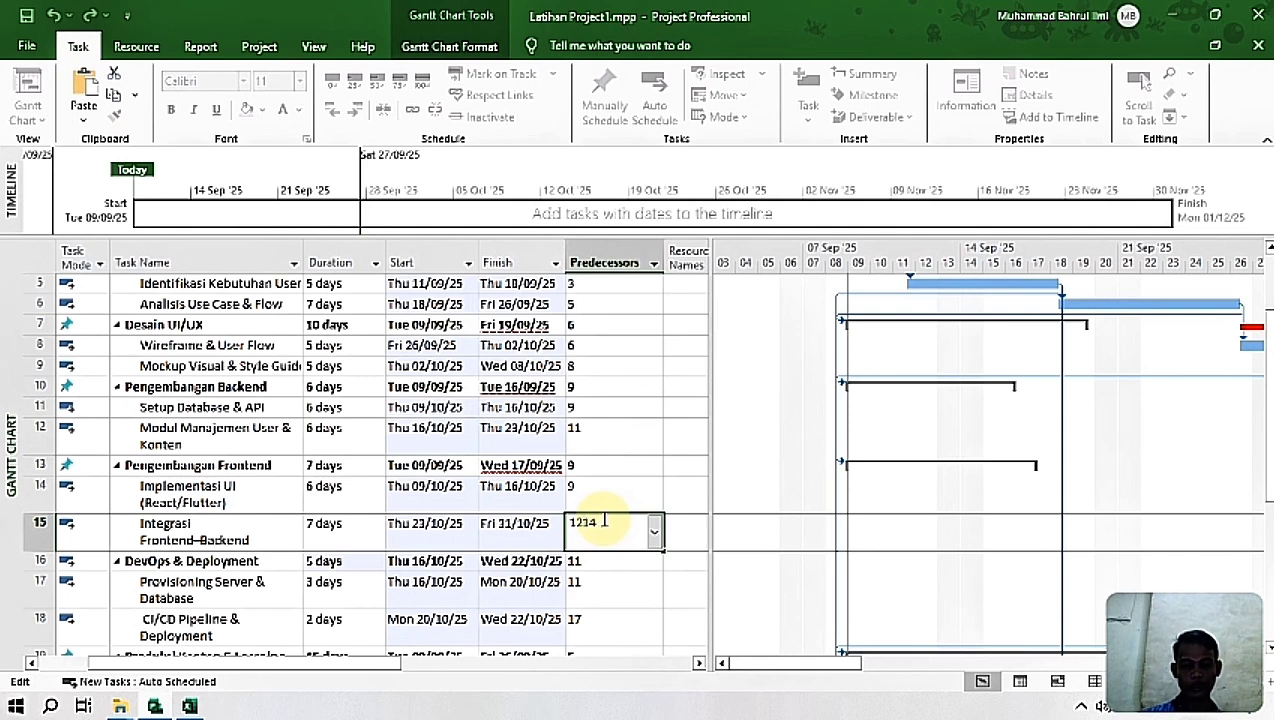
key(Return)
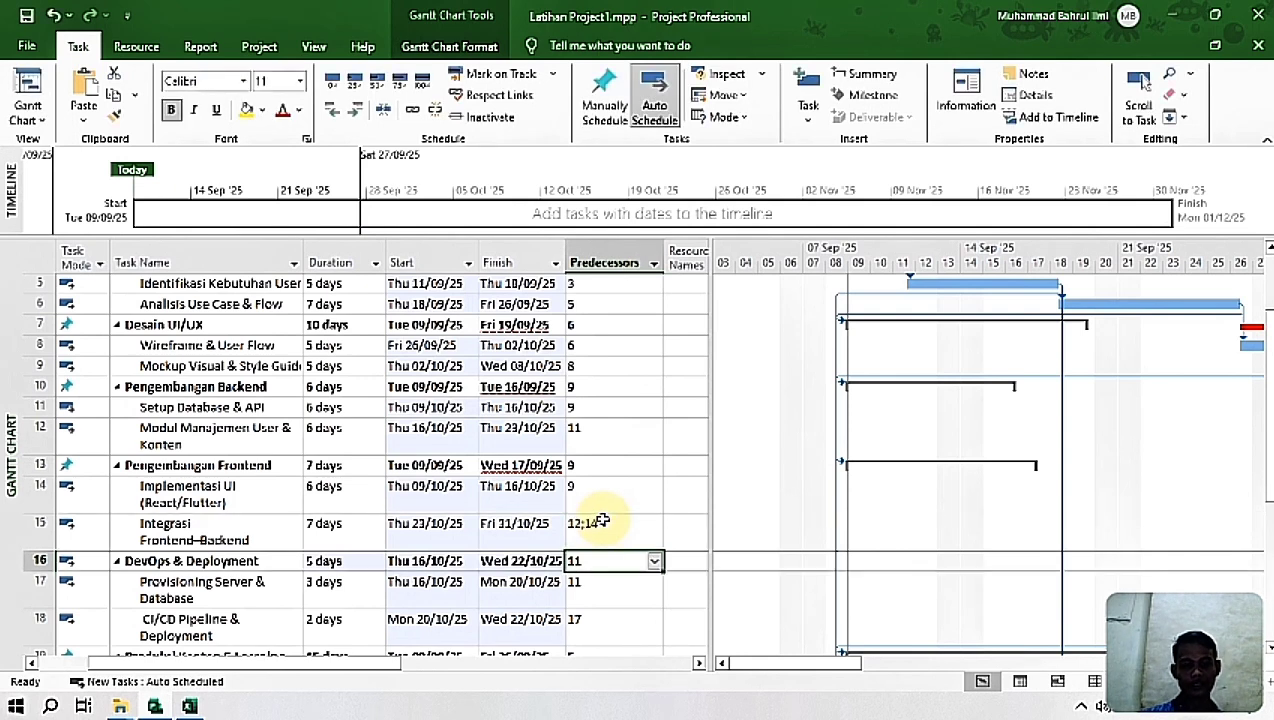
click(601, 521)
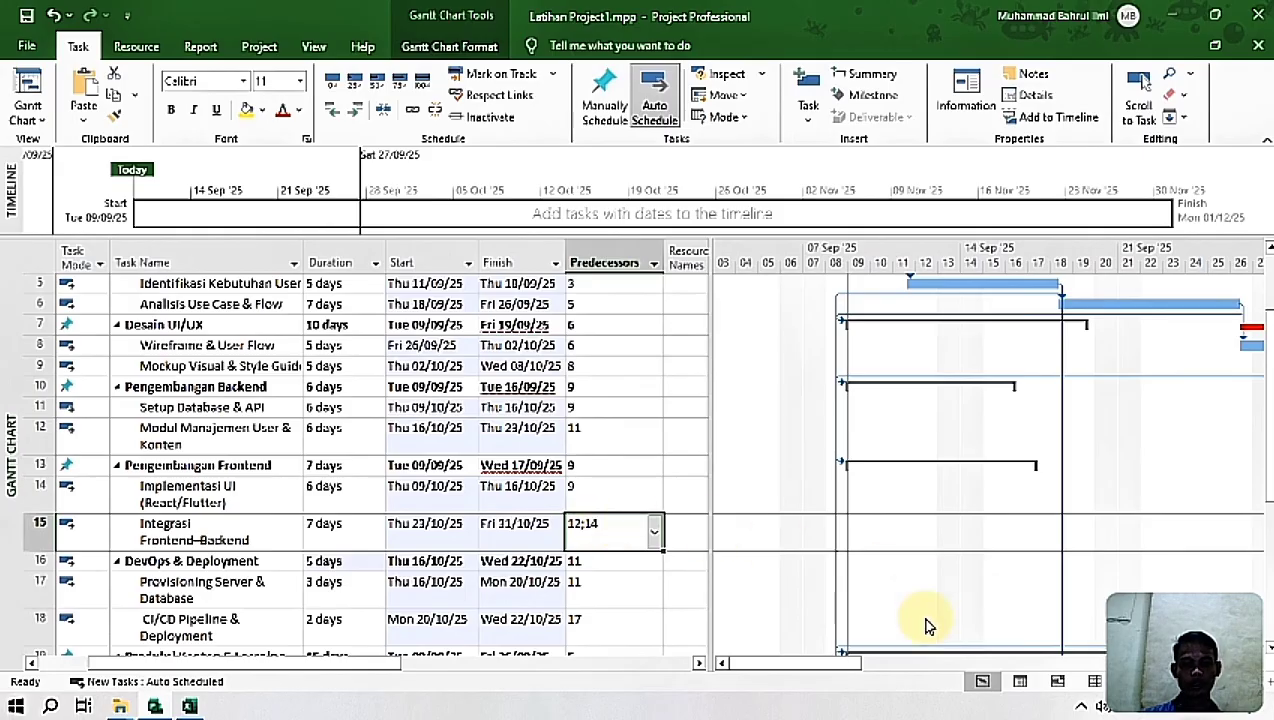
drag(855, 664, 1073, 705)
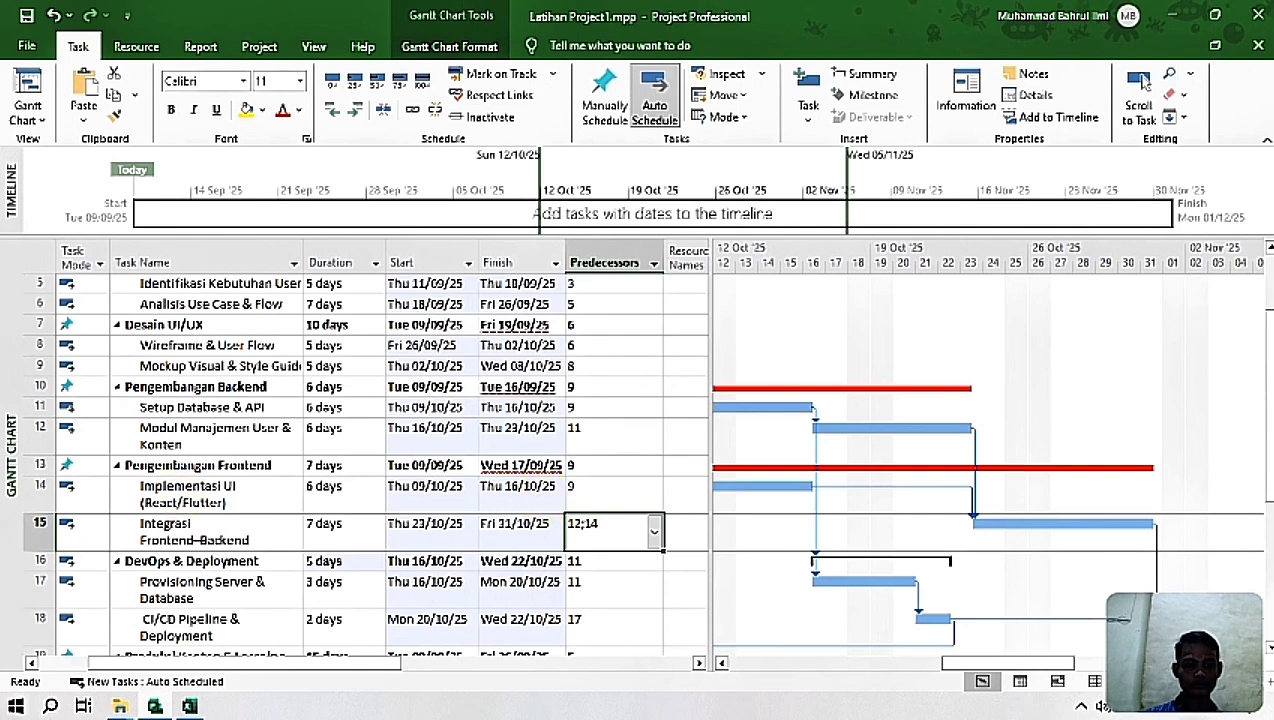
drag(975, 664, 819, 672)
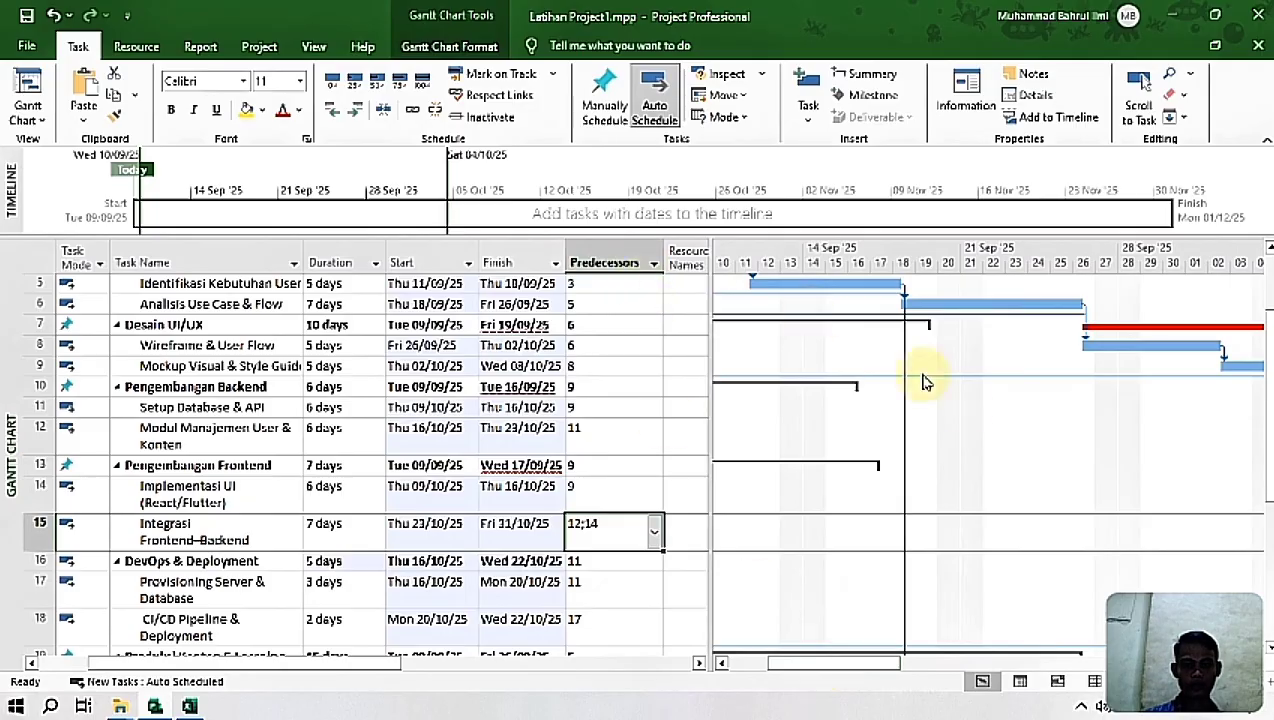
Step: Examine the predecessors of Testing & Quality Assurance and compare its summary bar with its subtasks' bars in the Gantt chart
scroll(990, 545, down, 4)
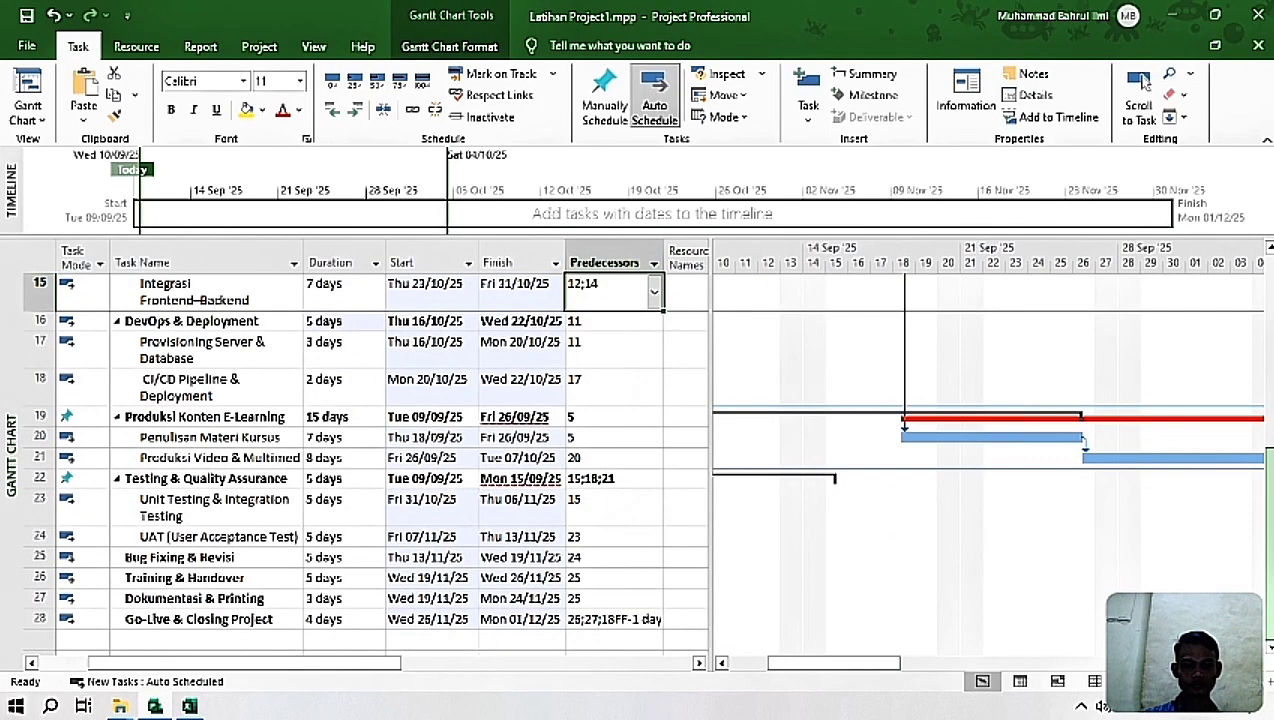
click(596, 479)
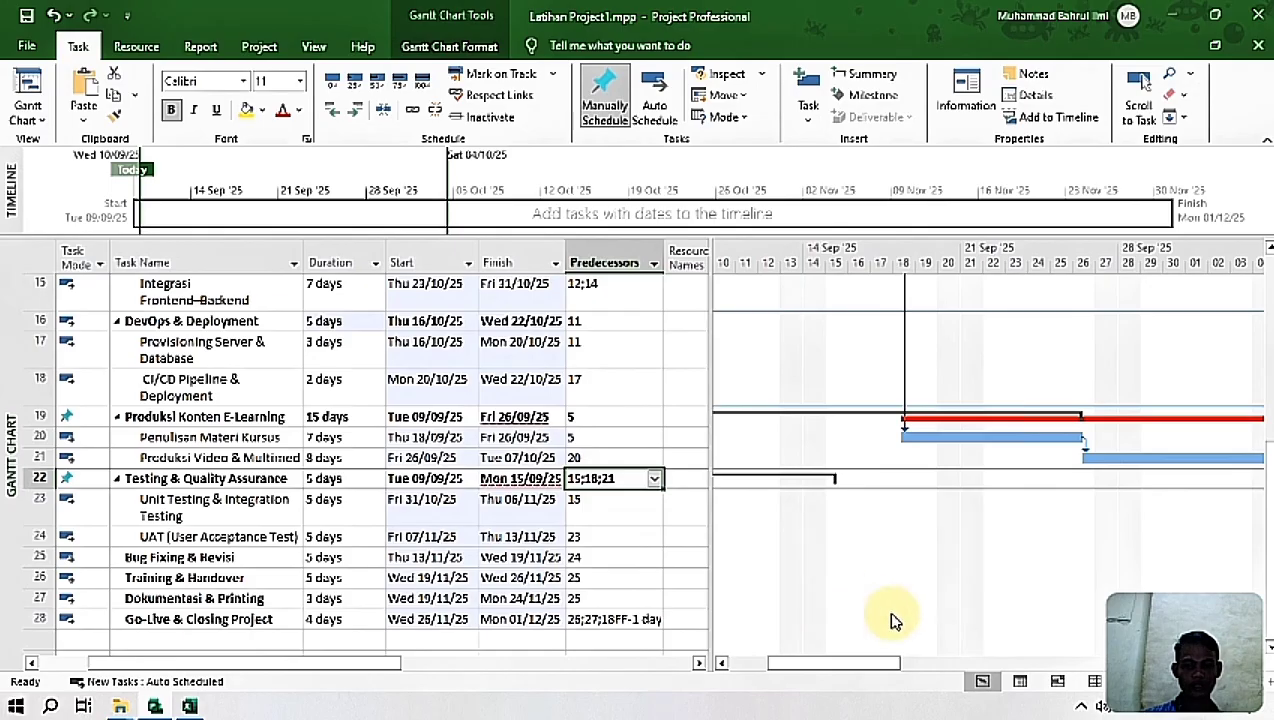
mouse_move(868, 665)
mouse_down()
mouse_move(835, 668)
mouse_move(886, 672)
mouse_up()
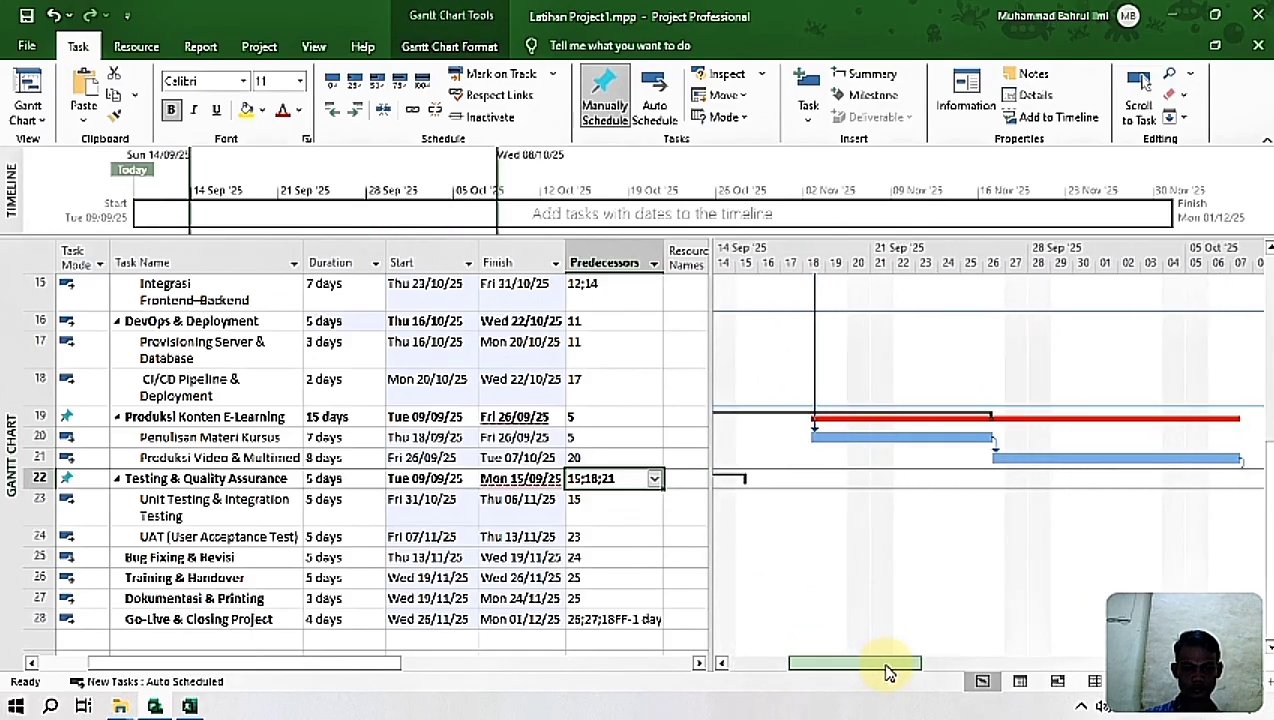
drag(886, 672, 1100, 700)
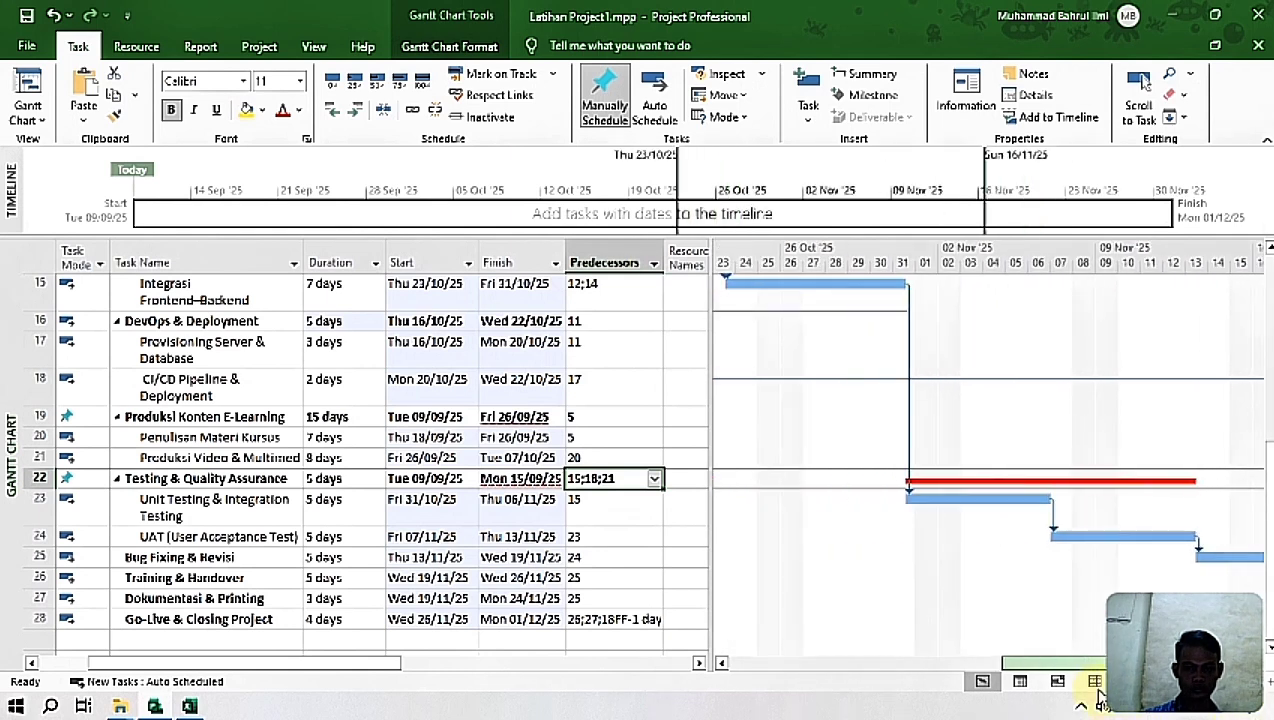
drag(1100, 700, 797, 683)
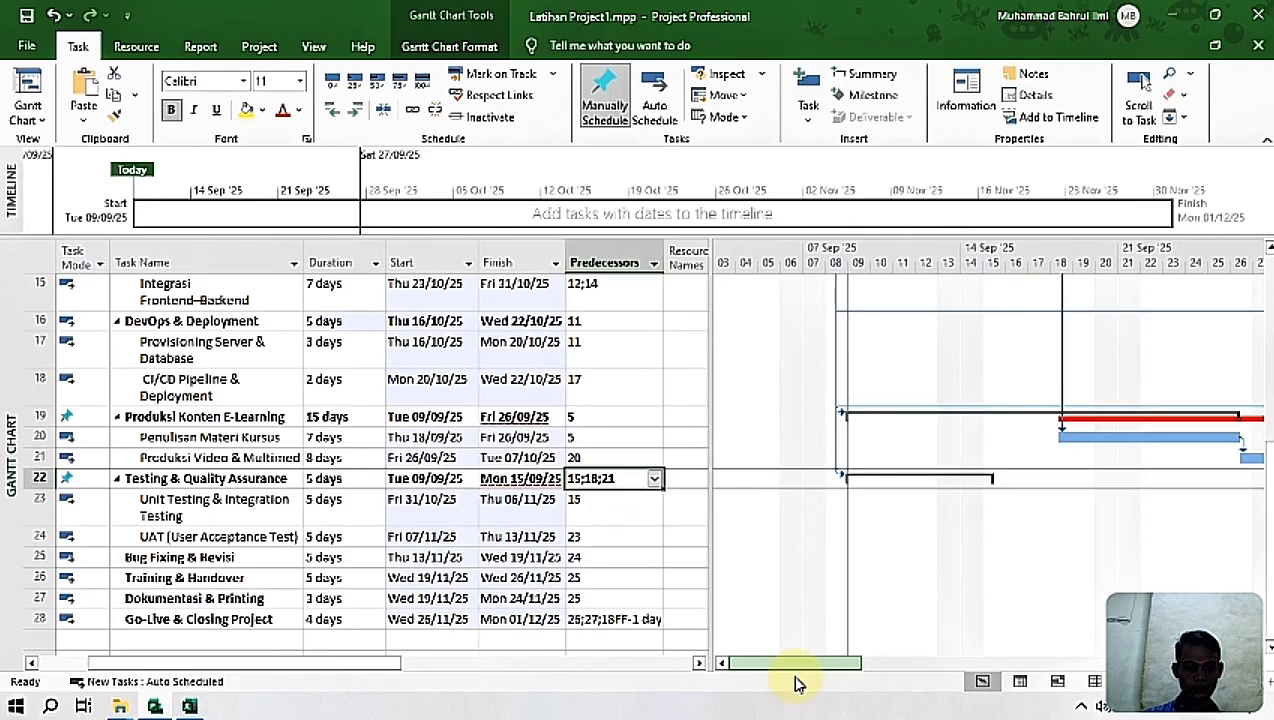
click(430, 417)
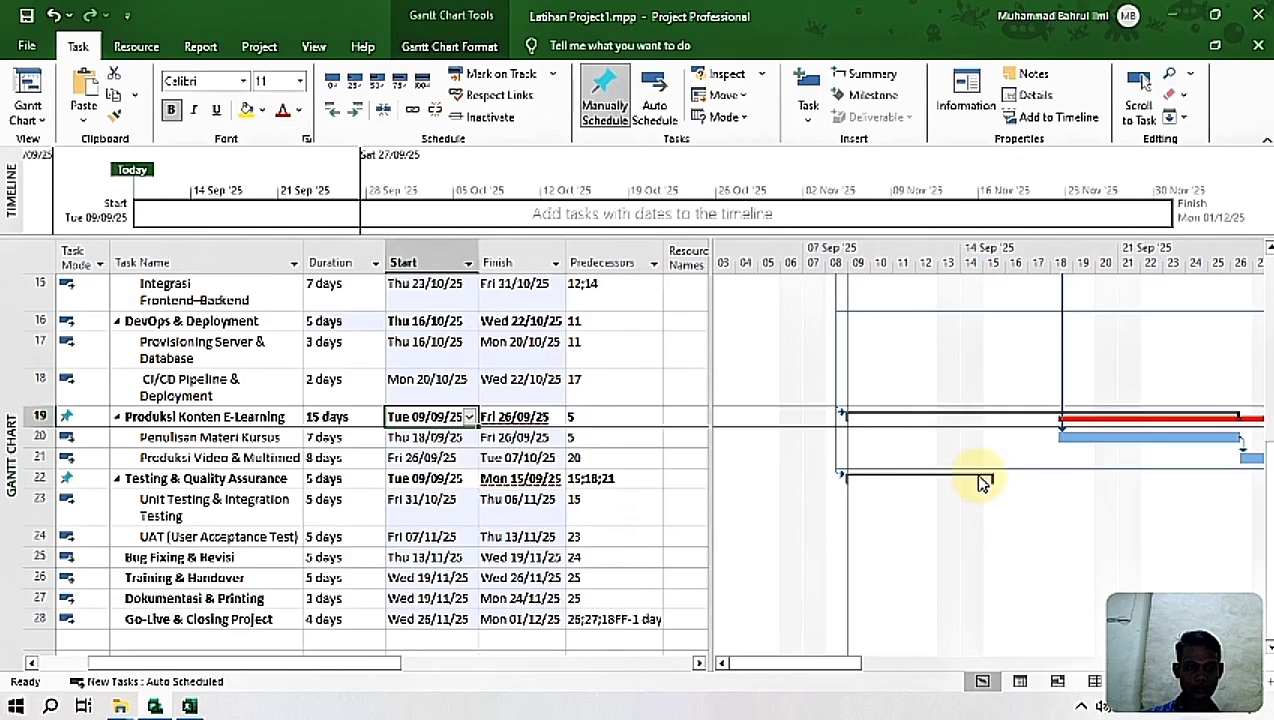
Step: Switch the summary tasks Analisis Kebutuhan and Desain UI/UX to auto scheduling and back to manual so they adopt their subtasks' dates
drag(1270, 505, 1225, 198)
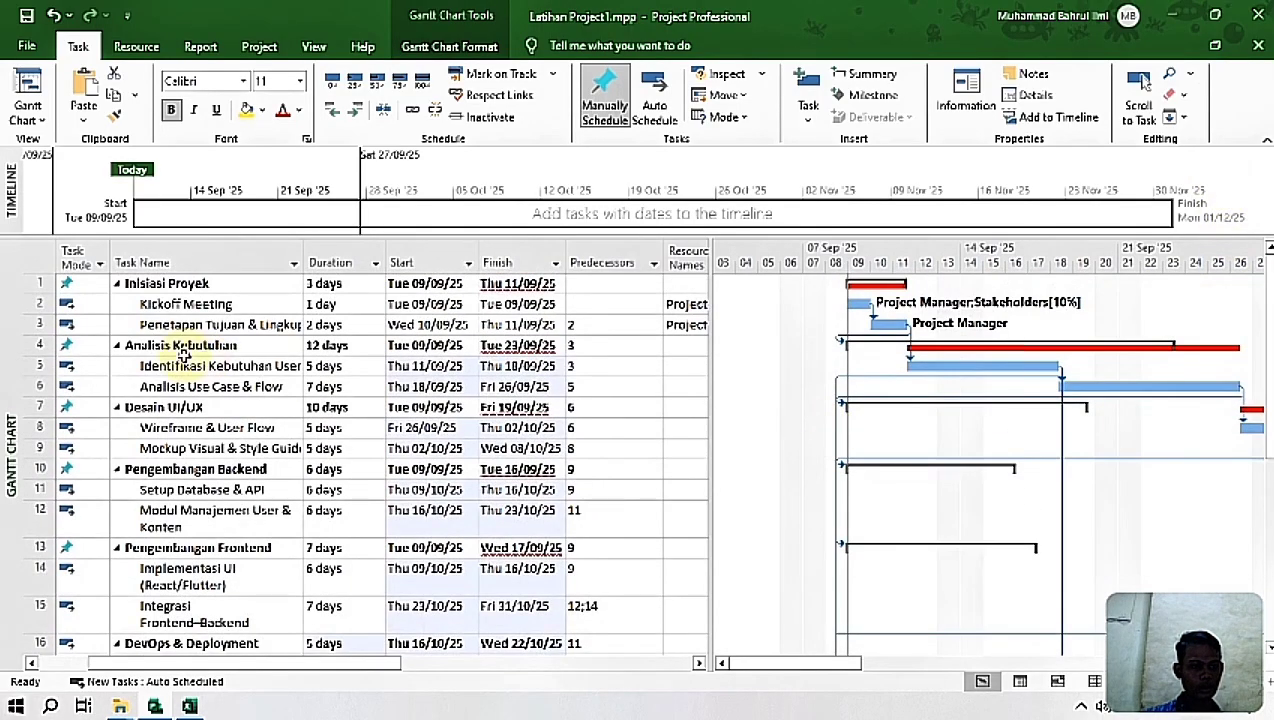
click(220, 344)
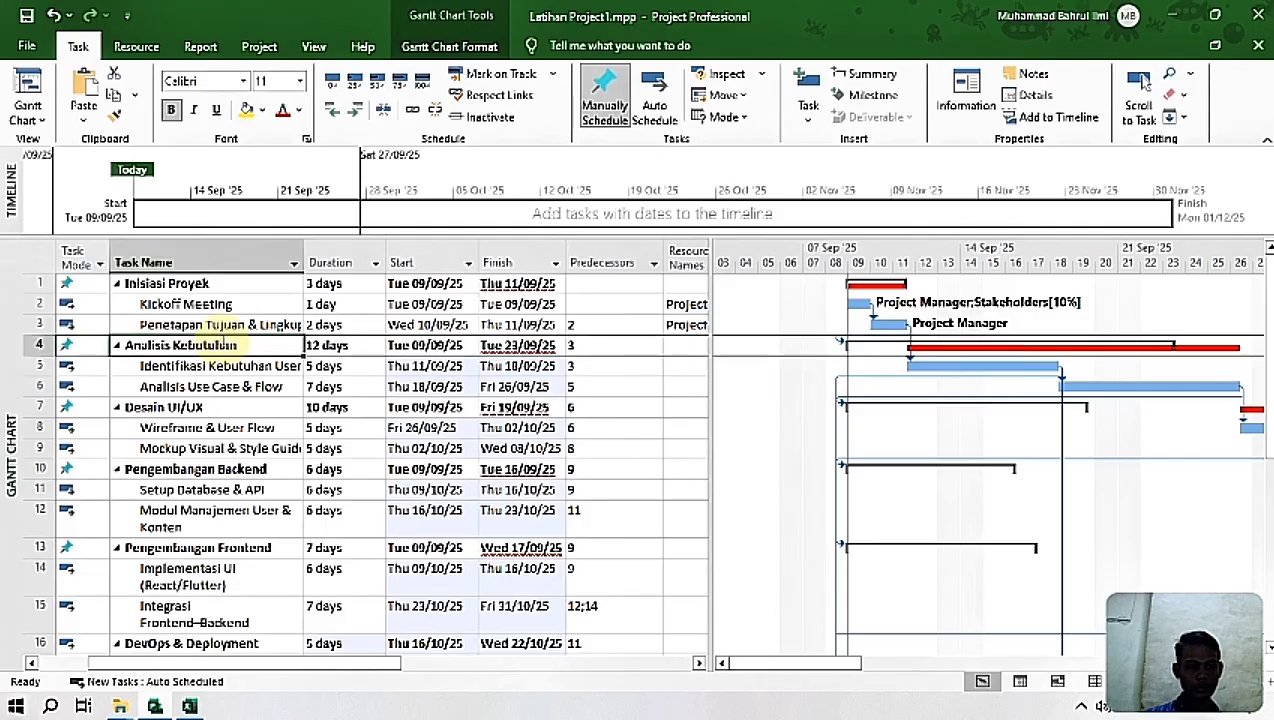
click(654, 84)
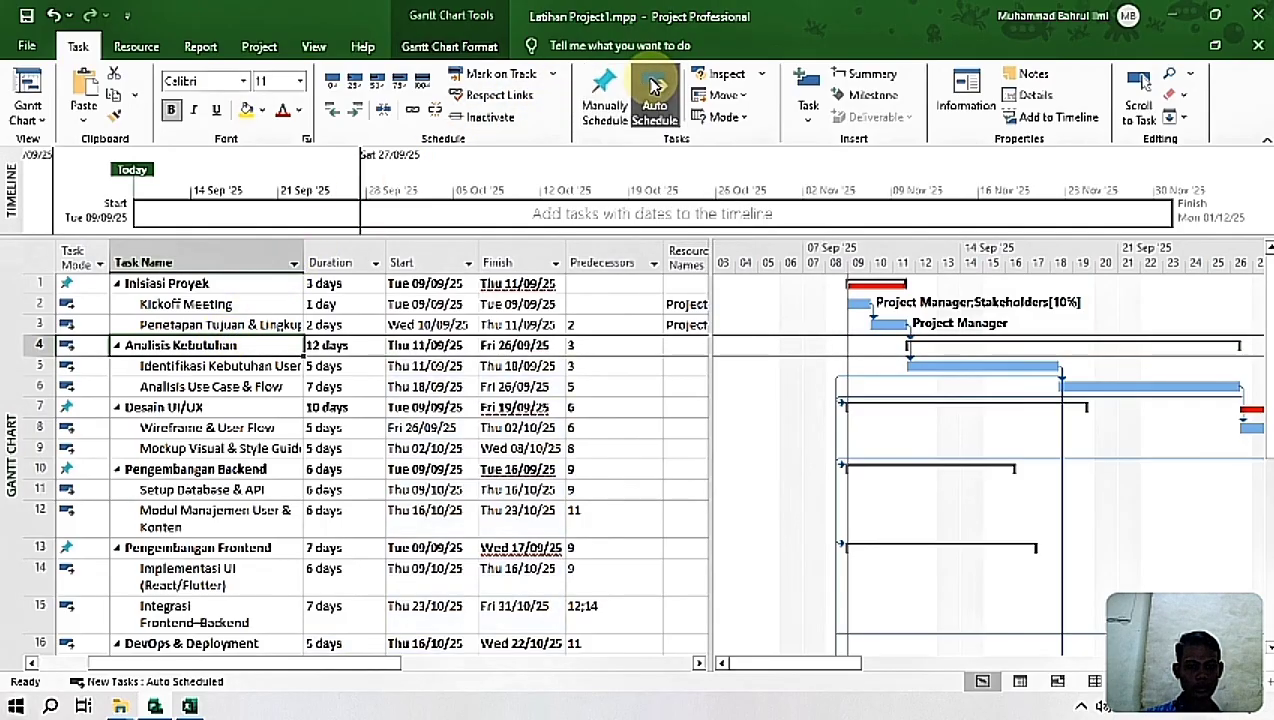
click(621, 89)
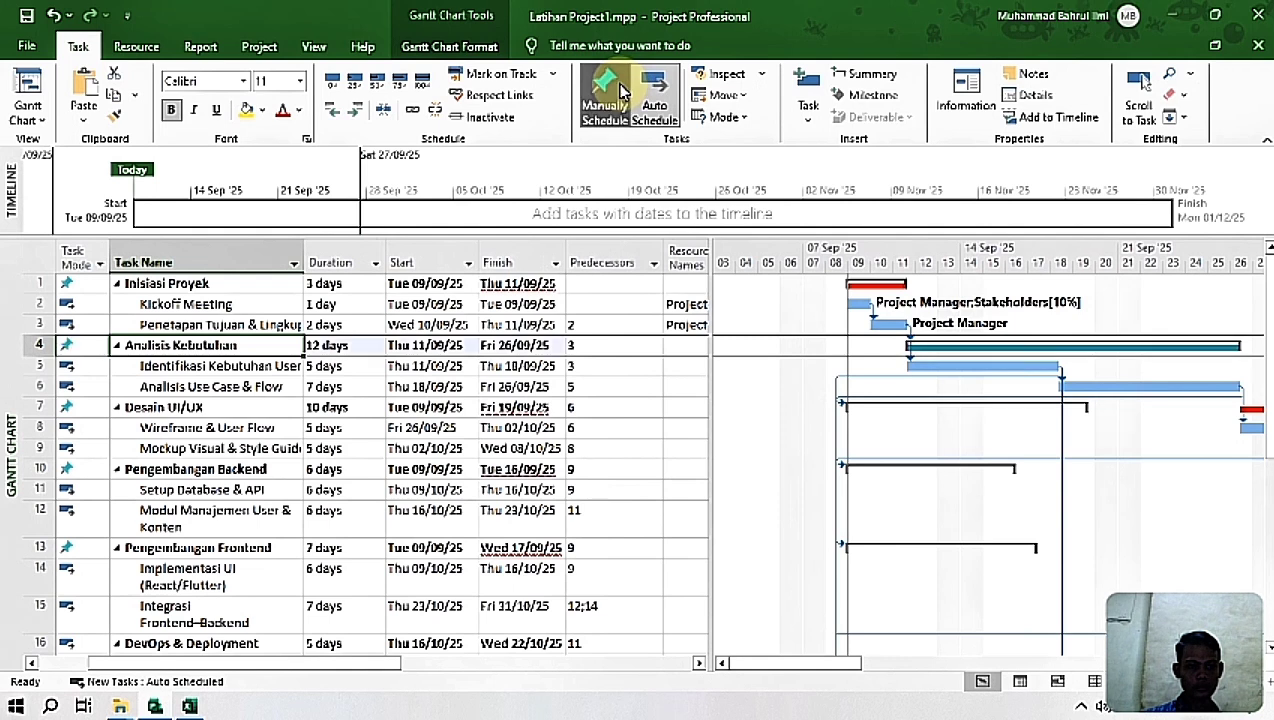
click(183, 284)
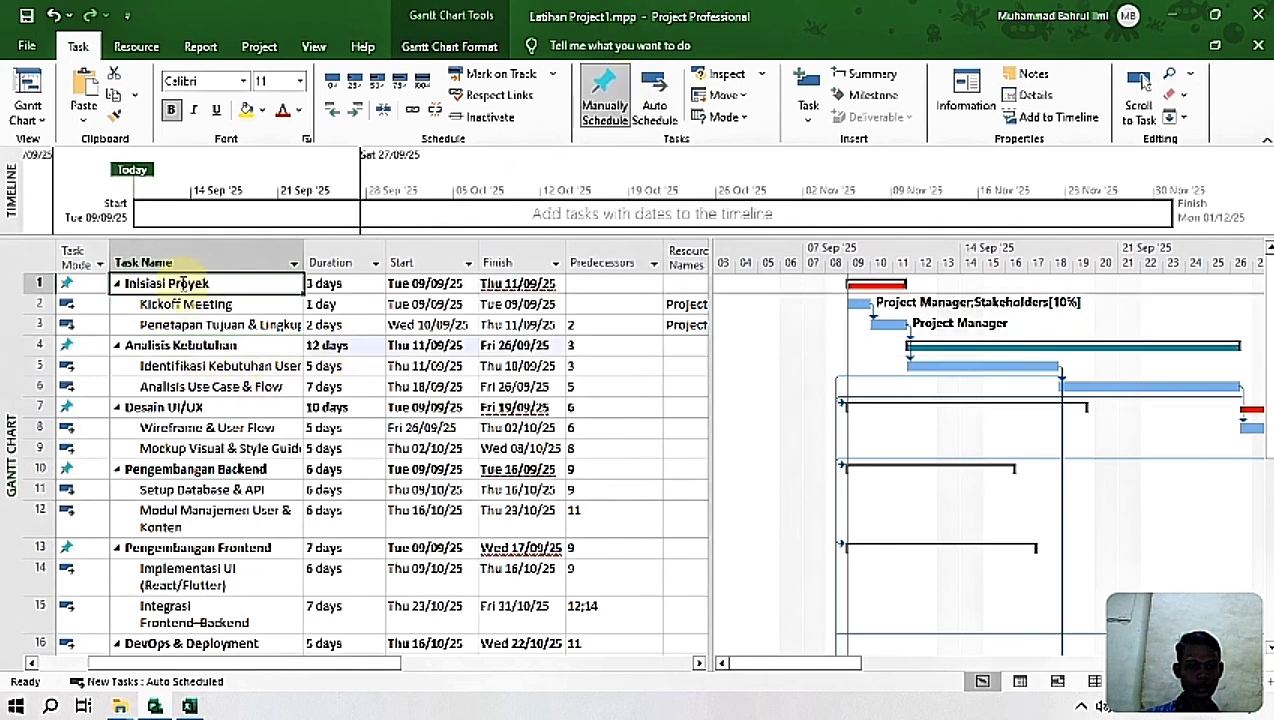
click(196, 410)
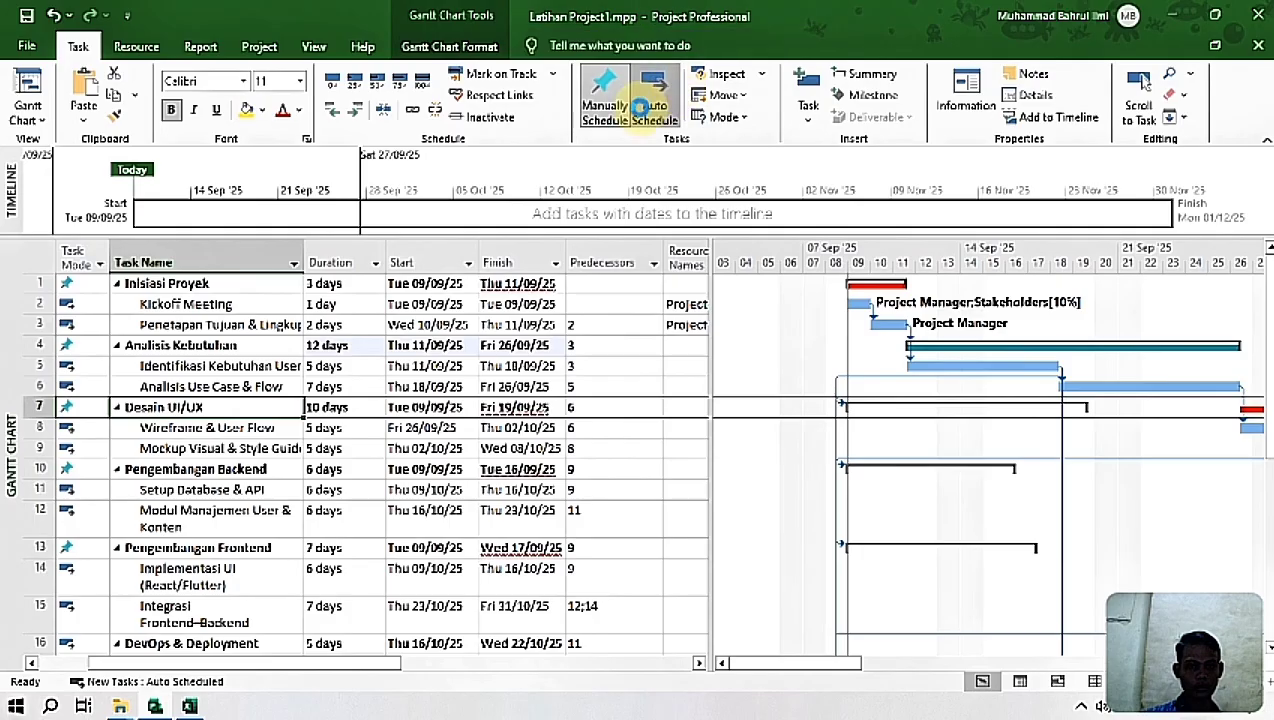
click(654, 100)
click(626, 110)
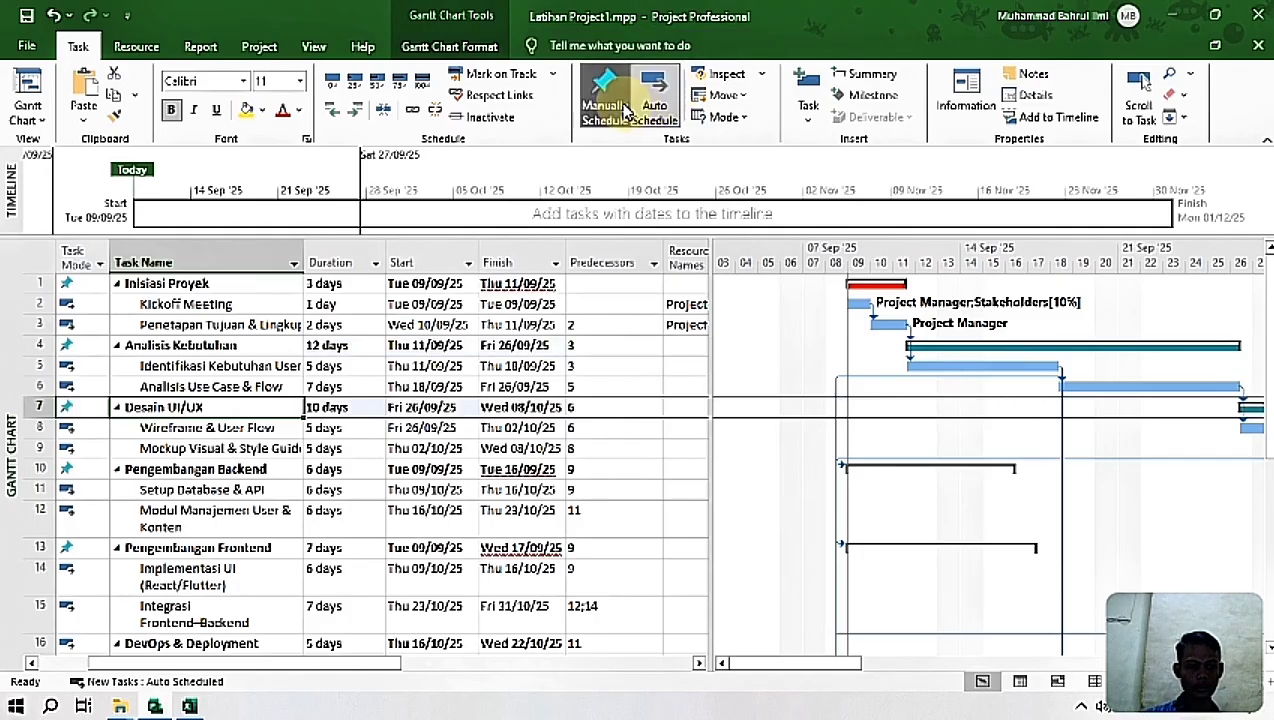
Step: Refresh the dates of Pengembangan Backend and Pengembangan Frontend by auto scheduling each summary task and returning it to manual
click(239, 470)
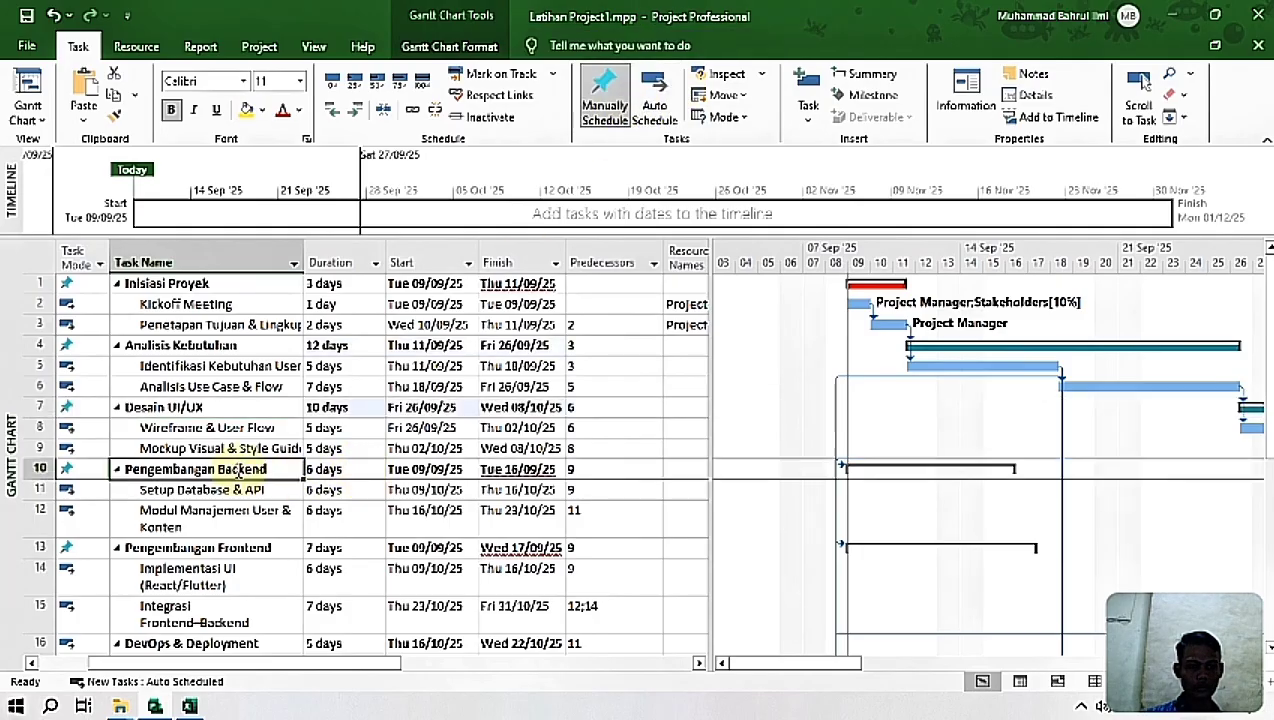
click(654, 100)
click(607, 95)
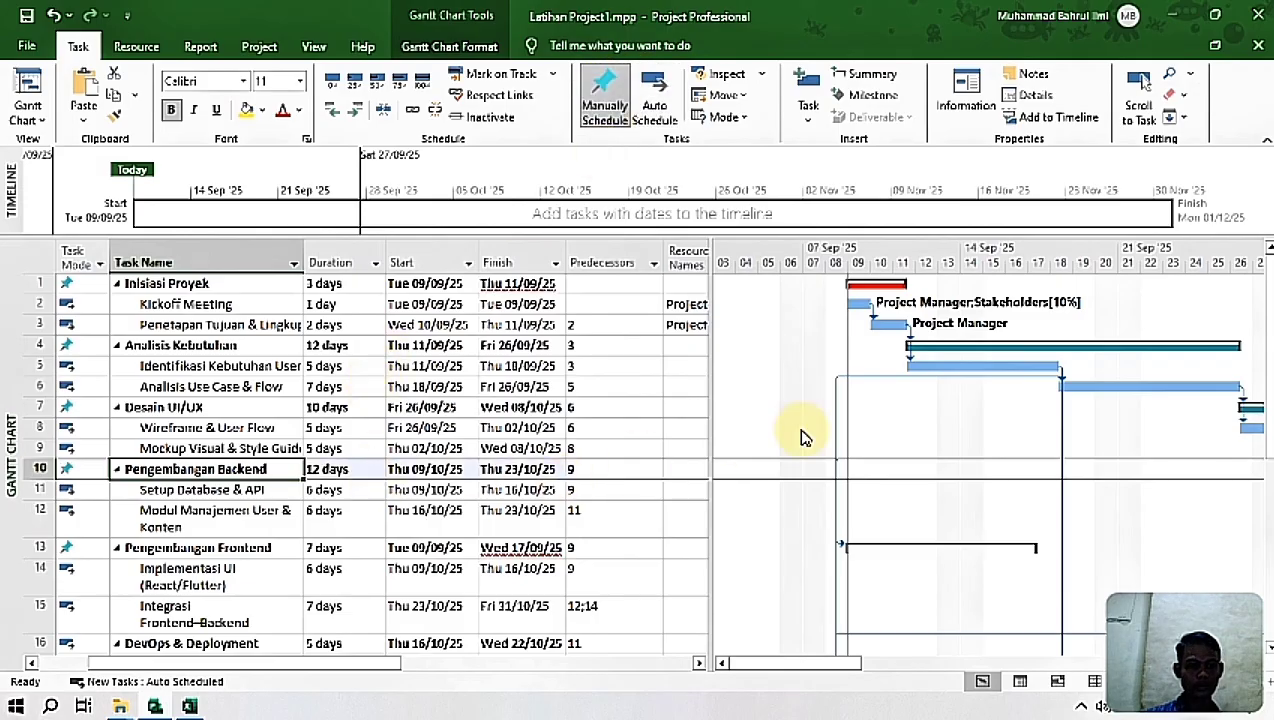
scroll(283, 455, down, 2)
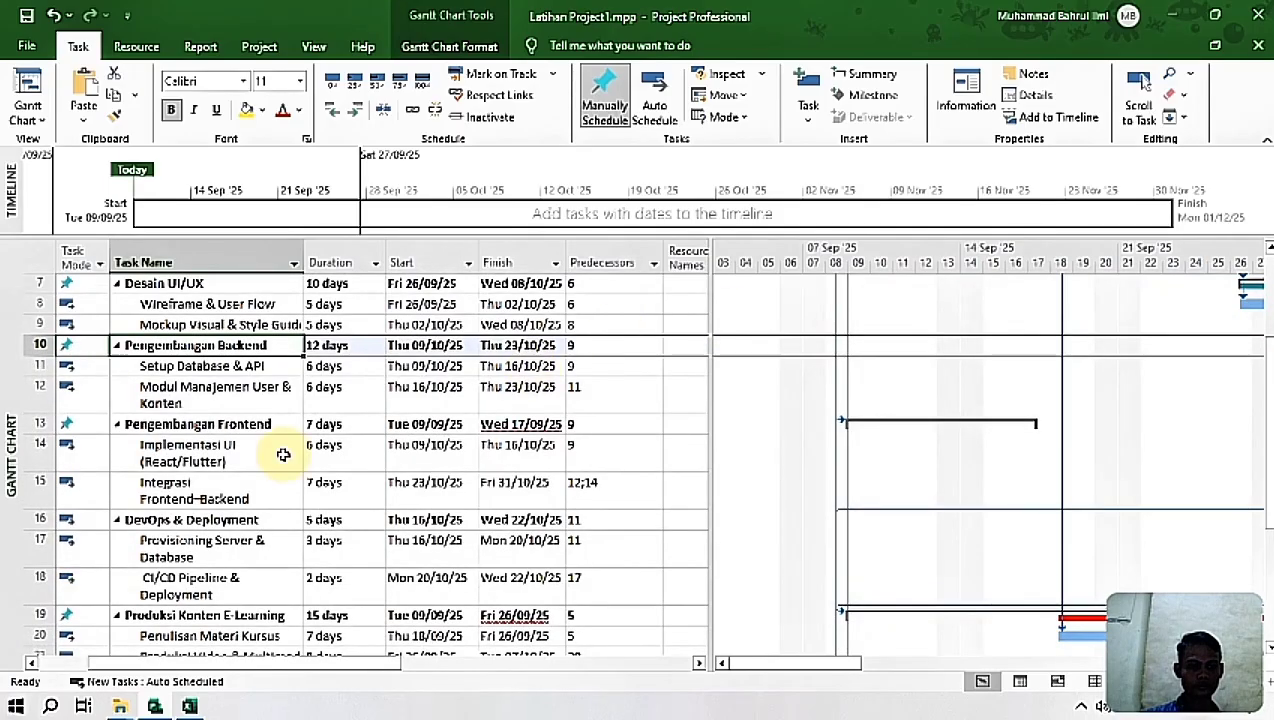
click(170, 421)
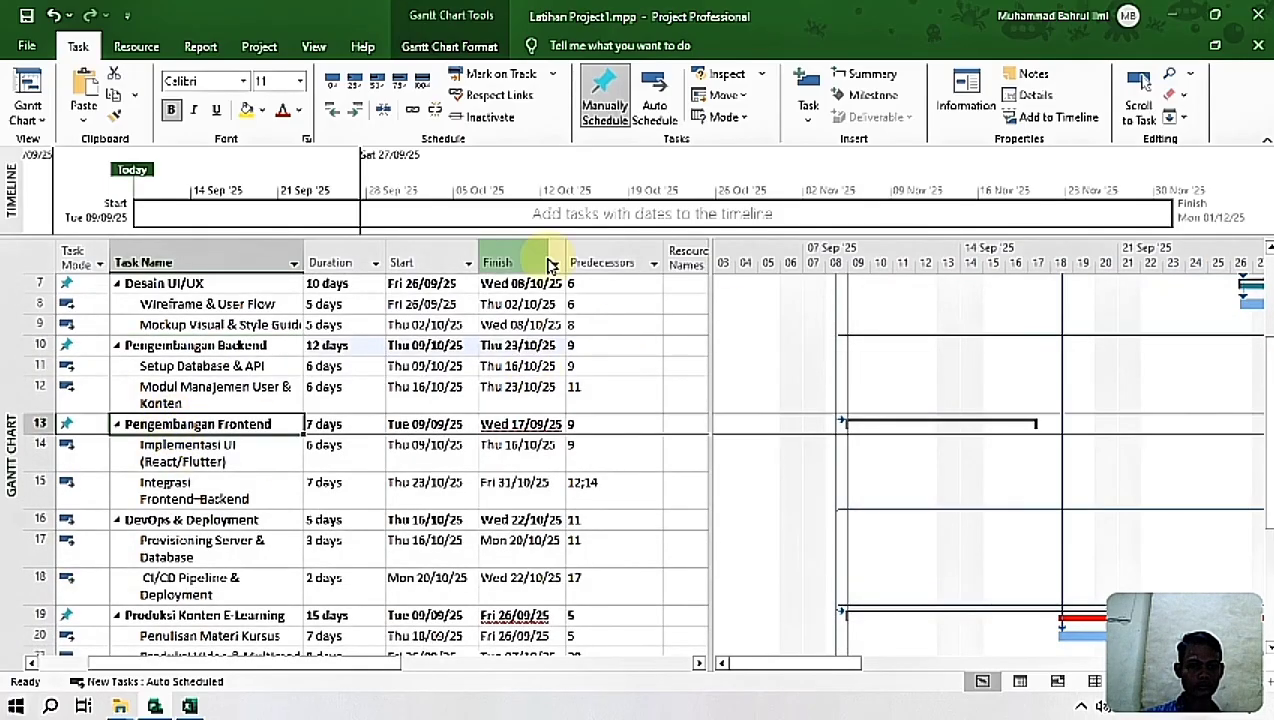
click(606, 100)
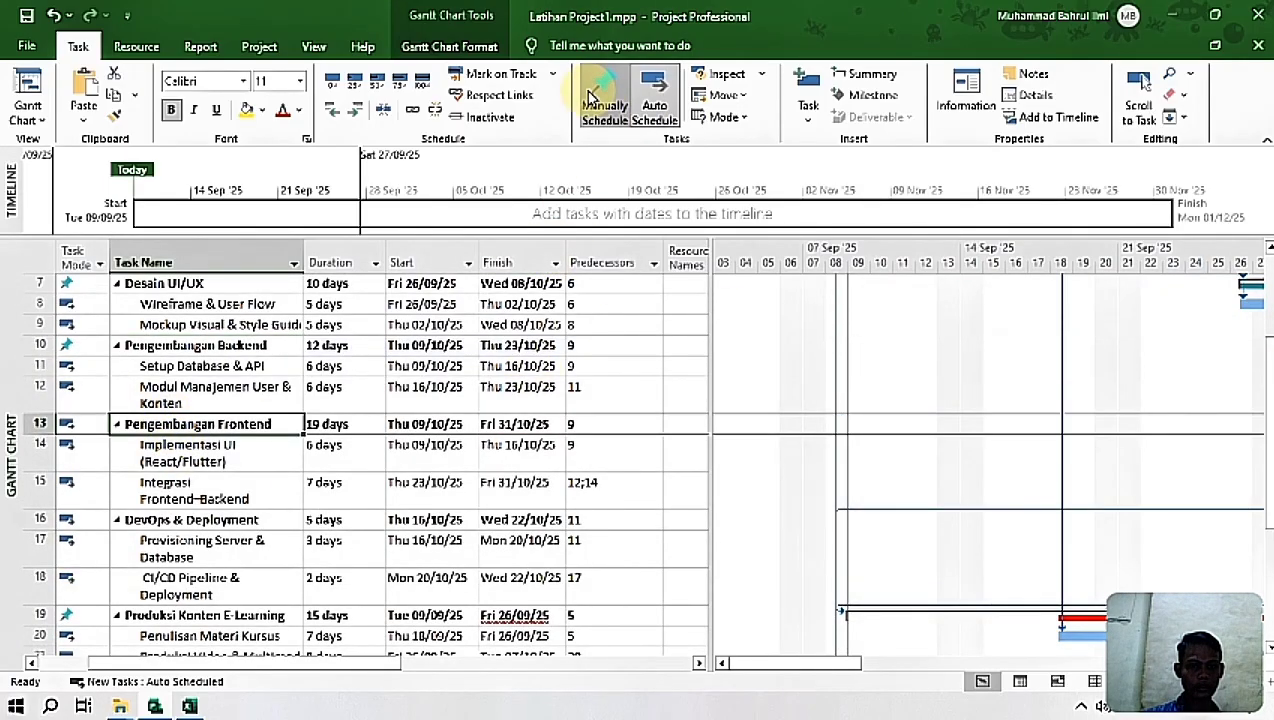
Step: Set the summary task DevOps & Deployment to manual scheduling
click(190, 520)
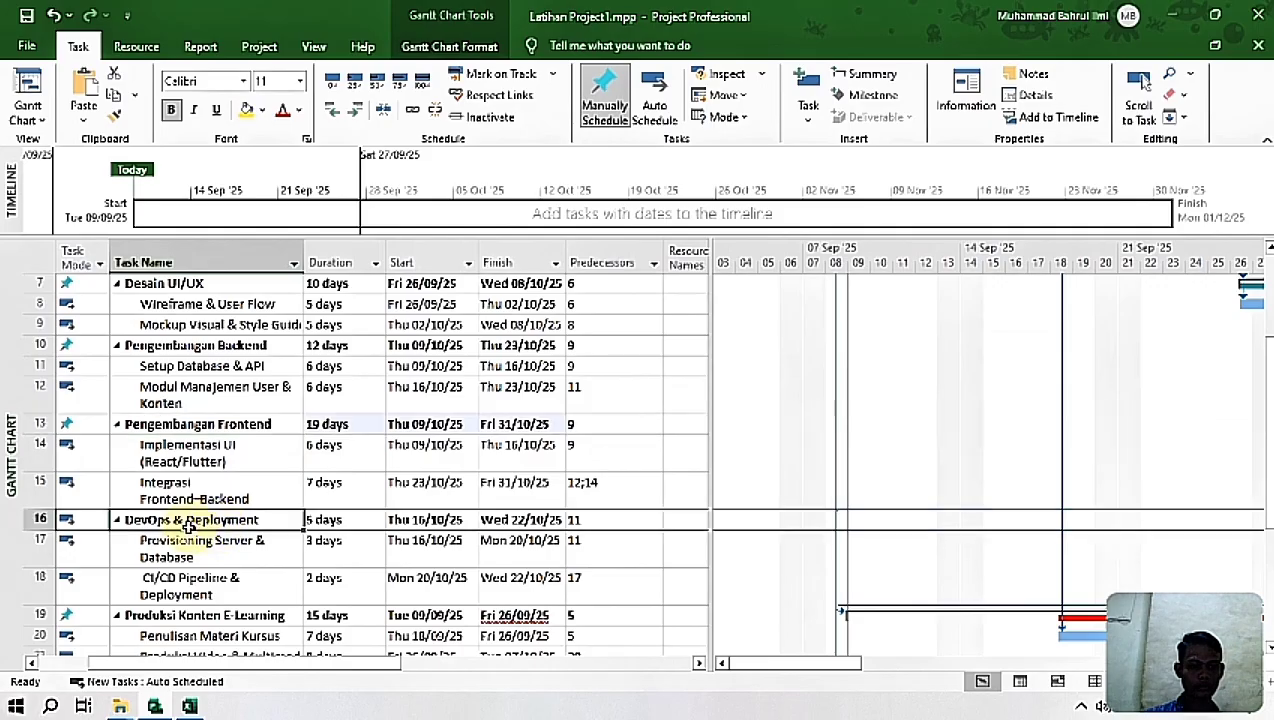
click(604, 95)
click(654, 85)
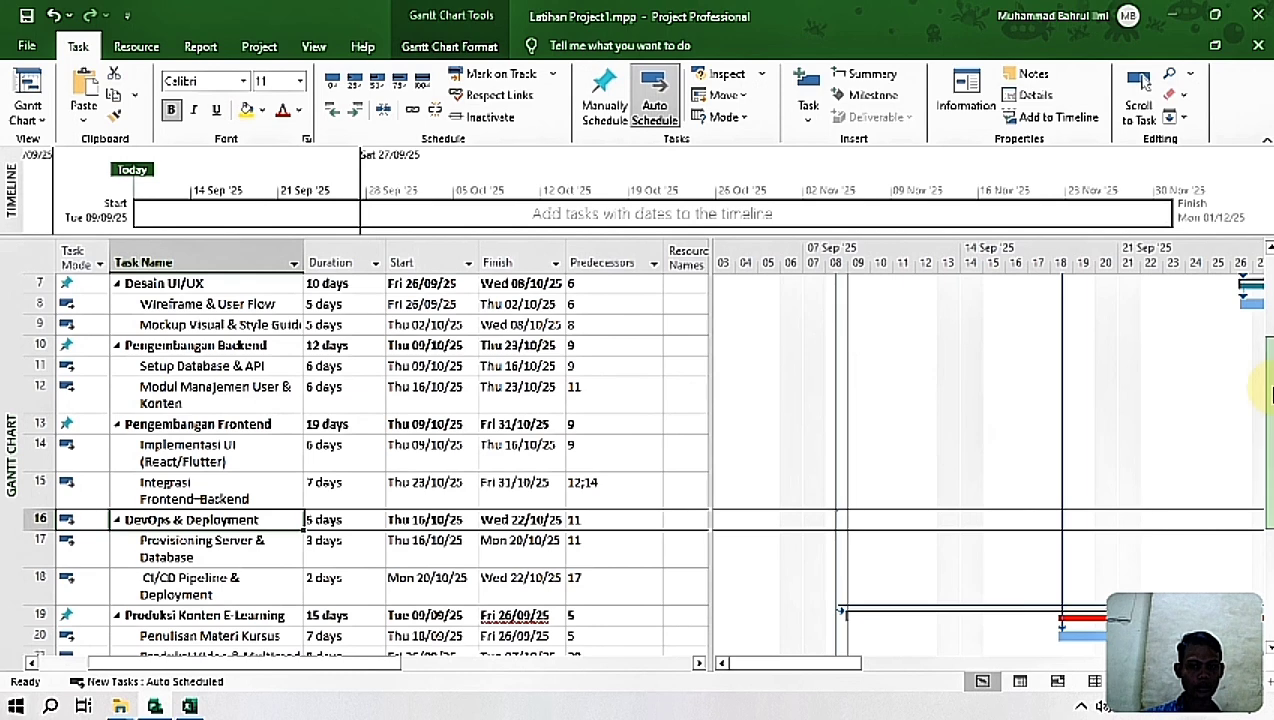
scroll(1264, 395, down, 1)
click(595, 105)
Step: Auto schedule Produksi Konten E-Learning and Testing & Quality Assurance to align them with their subtasks, setting each back to manual scheduling
click(237, 556)
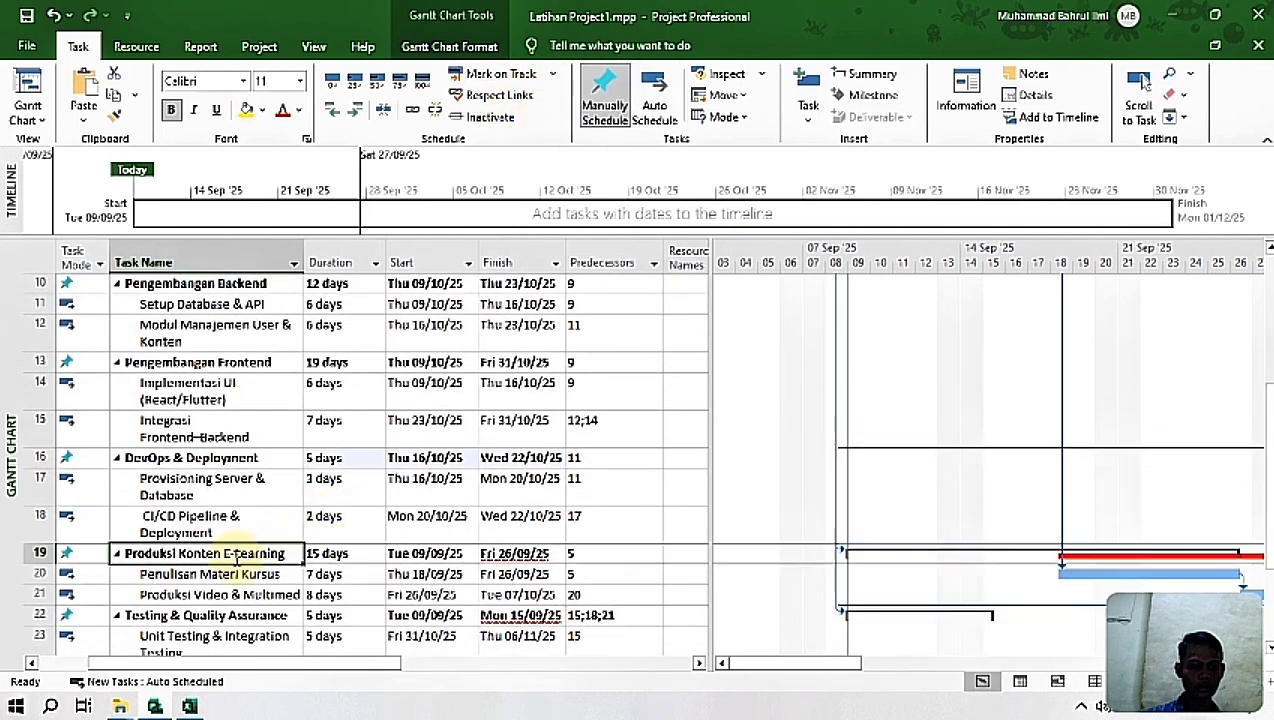
click(648, 108)
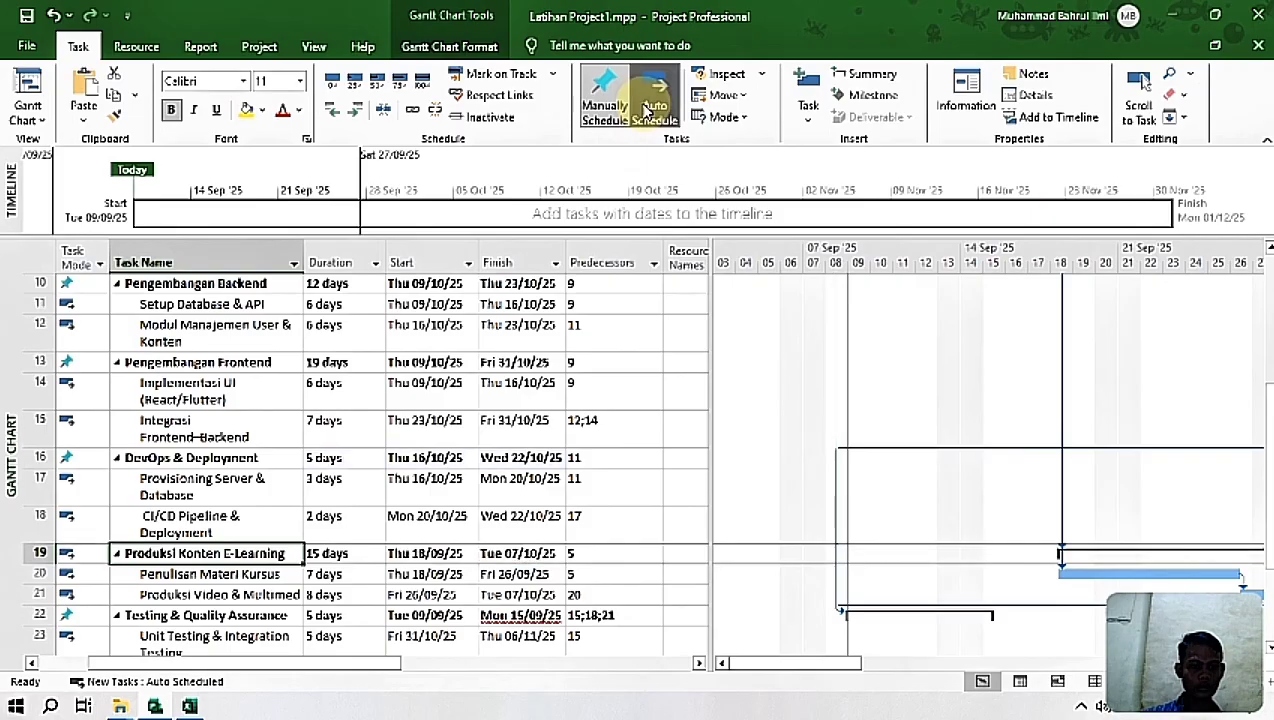
click(605, 100)
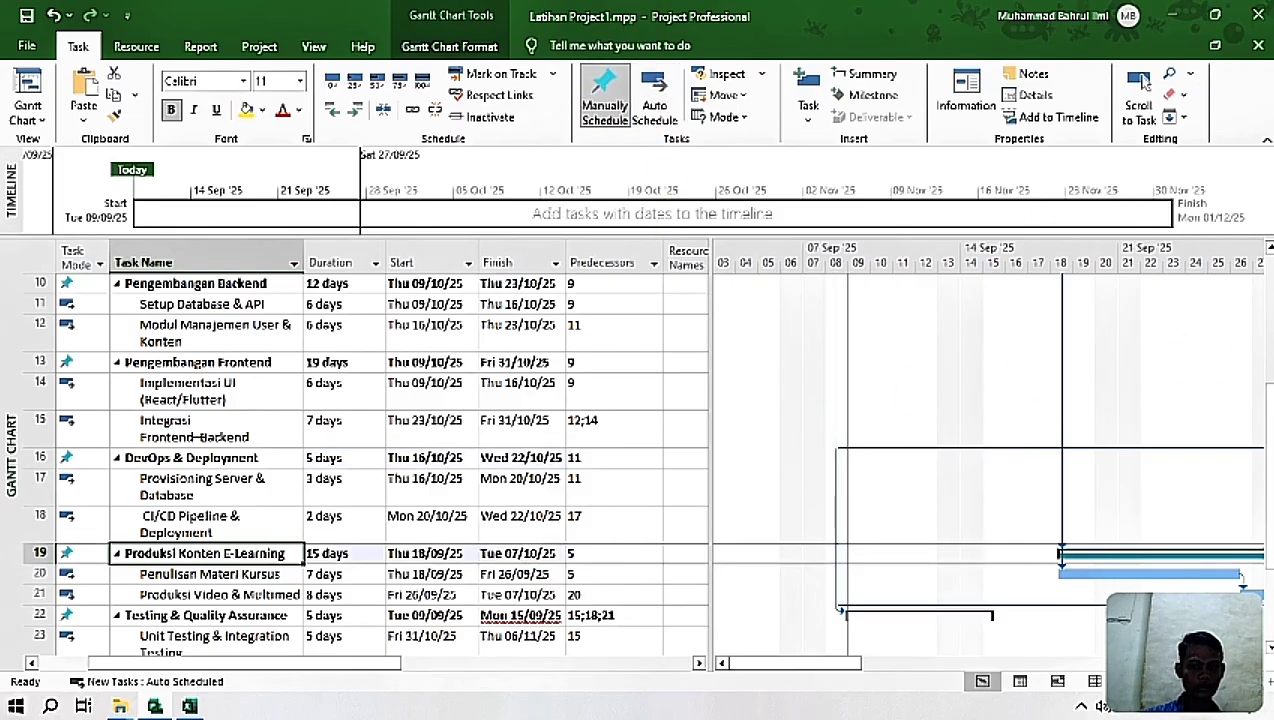
scroll(320, 480, down, 3)
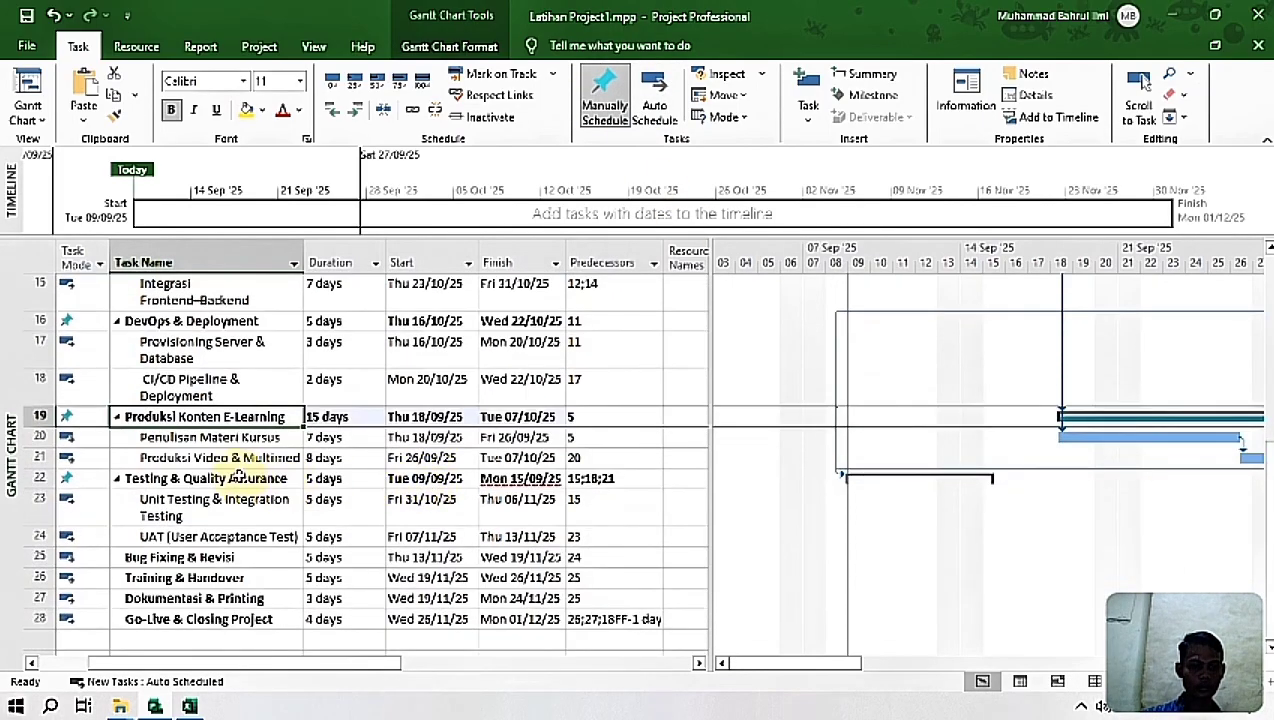
click(238, 478)
click(651, 98)
click(612, 92)
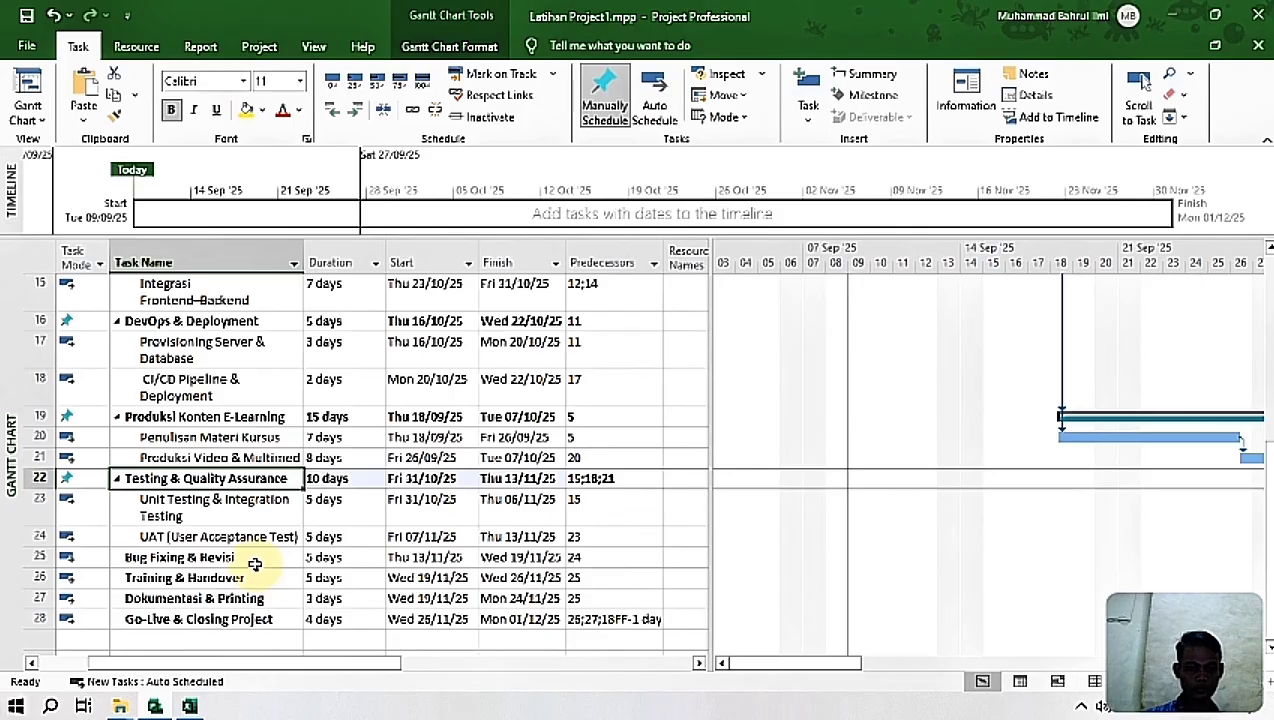
Step: Review the whole task list and the Gantt bars through Go-Live & Closing Project at the project's end
drag(1270, 500, 1258, 190)
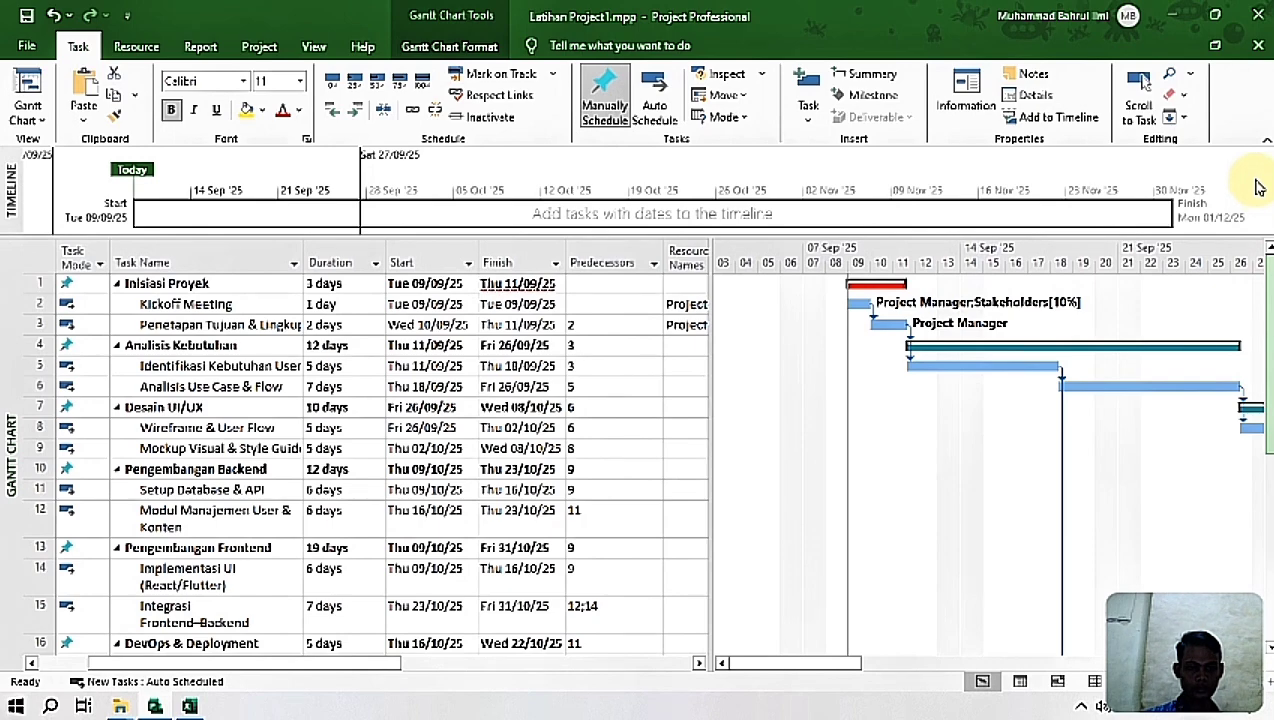
drag(1258, 187, 1268, 545)
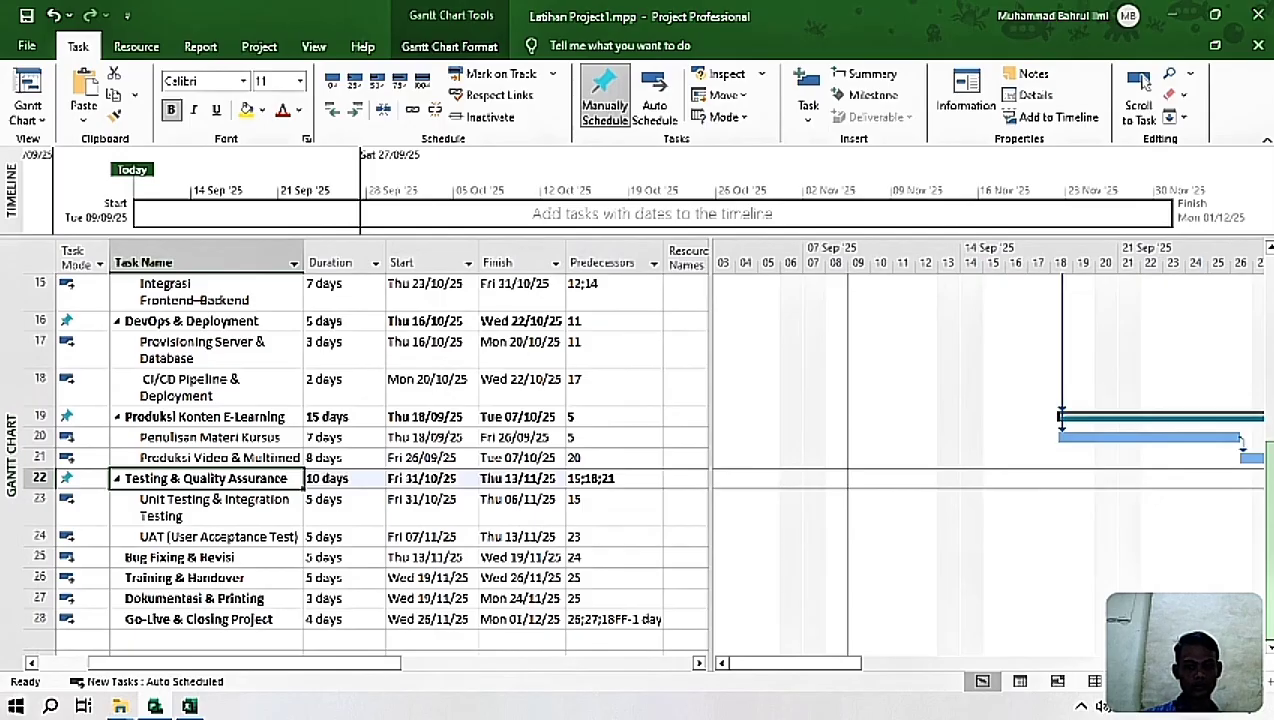
drag(813, 664, 1207, 642)
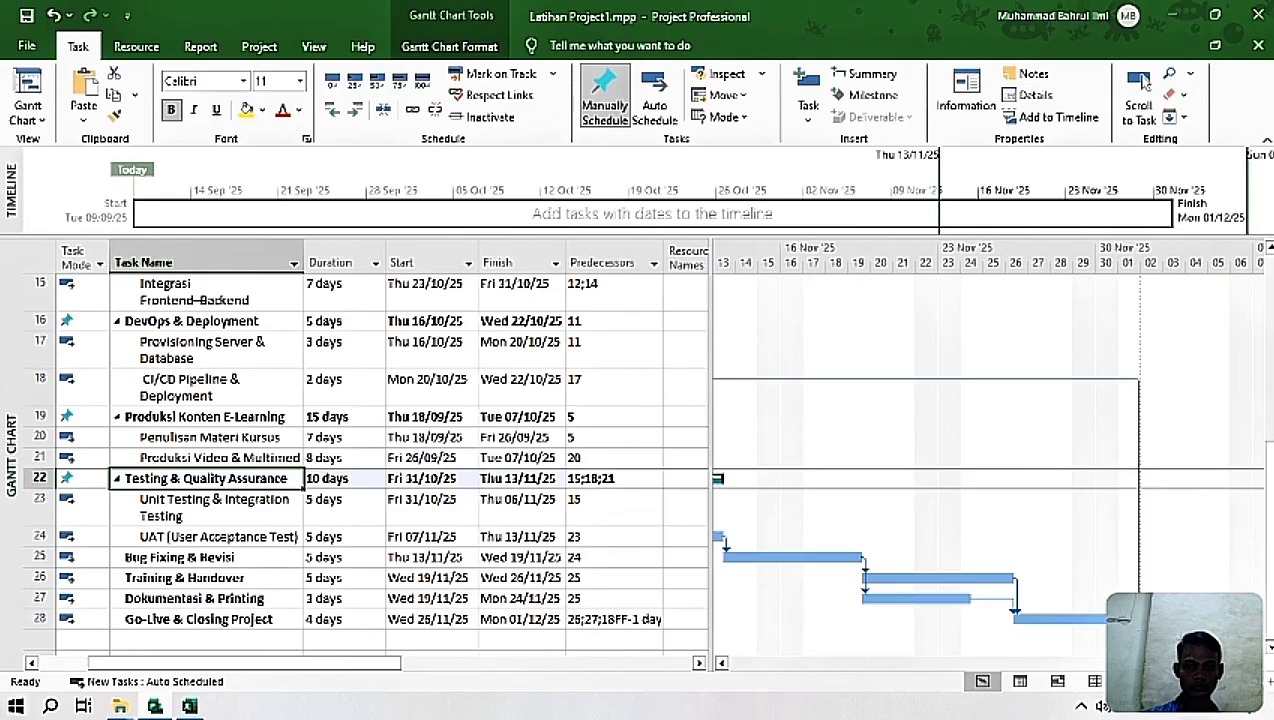
Step: Set the duration of the summary task Pengembangan Frontend to 13 days
drag(1256, 495, 1249, 228)
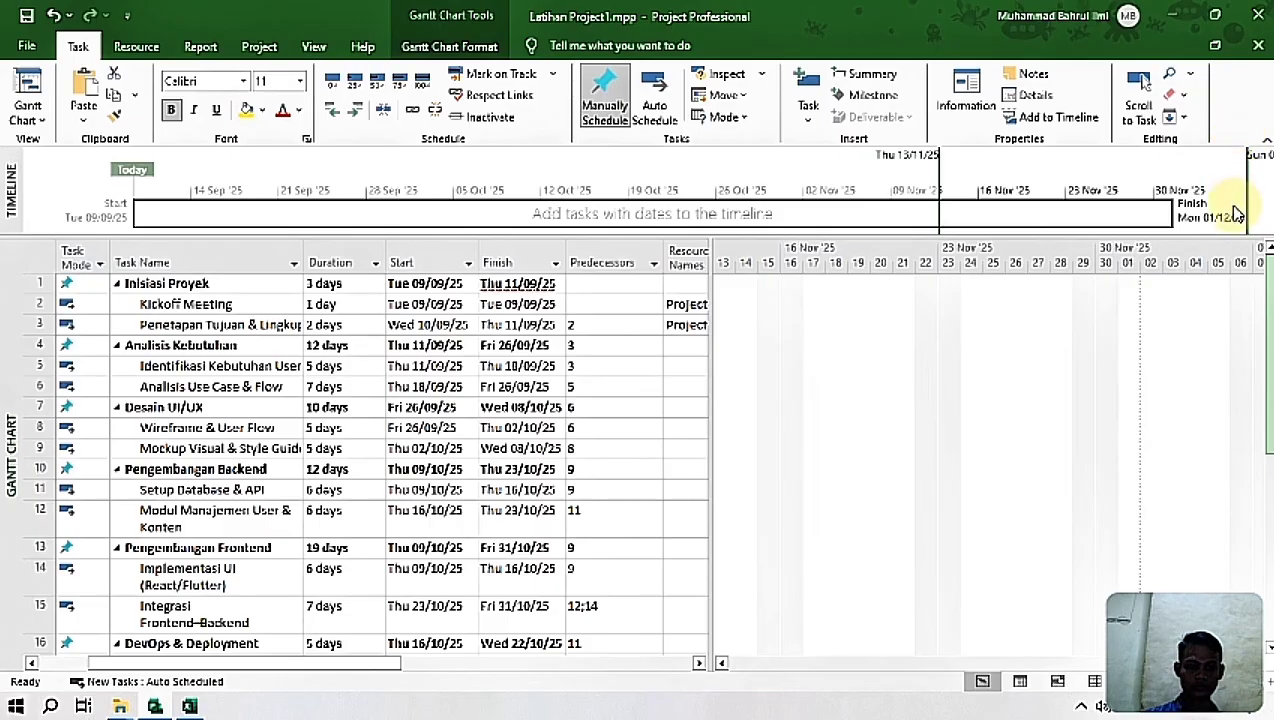
drag(1266, 300, 1265, 566)
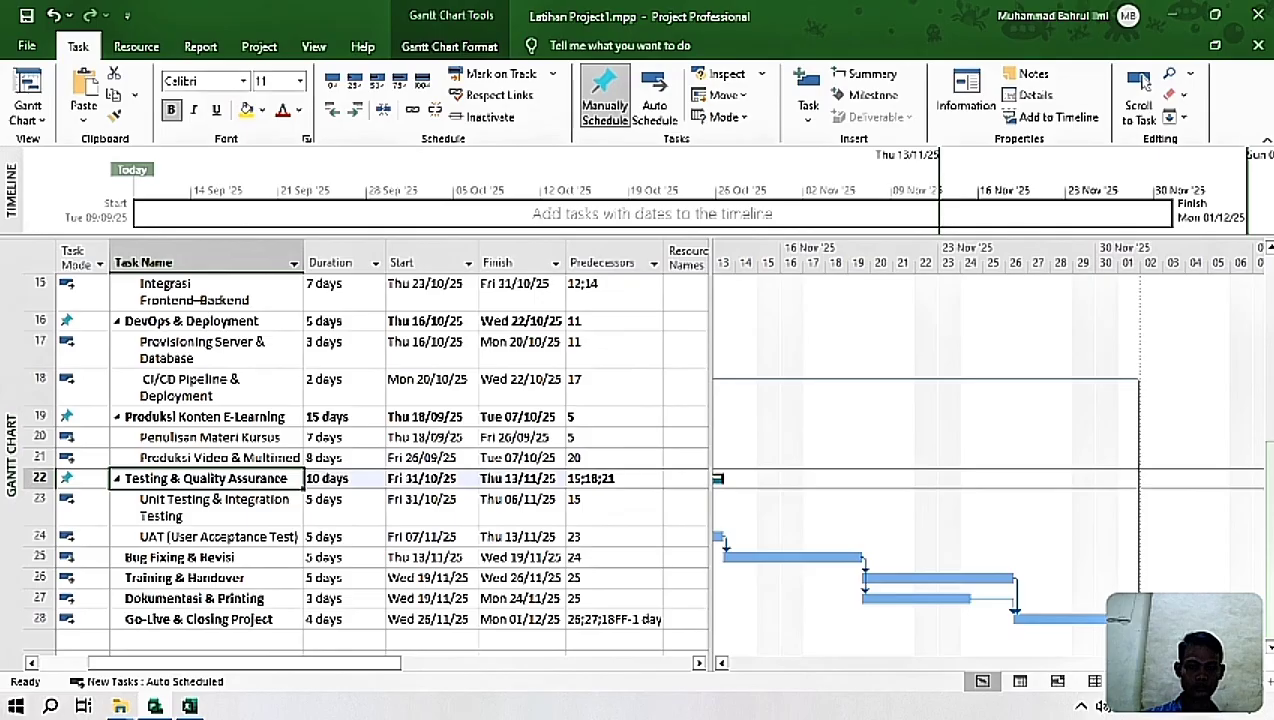
drag(1262, 515, 1264, 450)
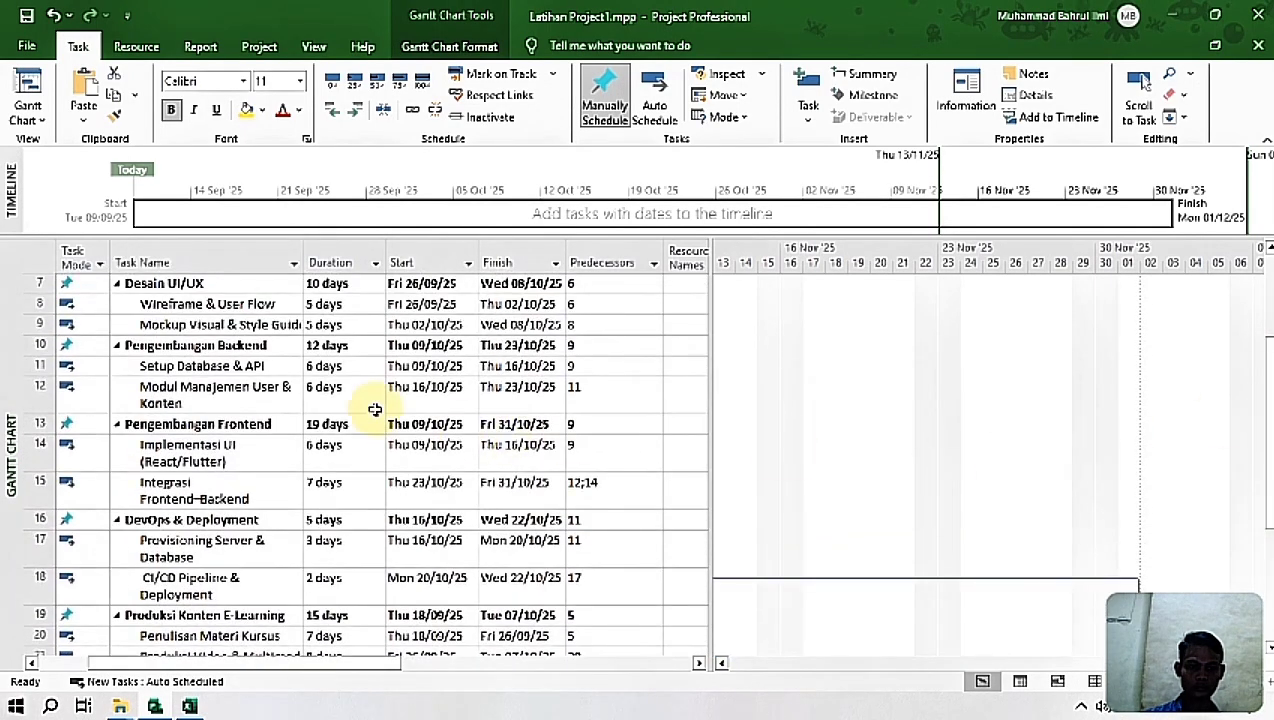
click(312, 427)
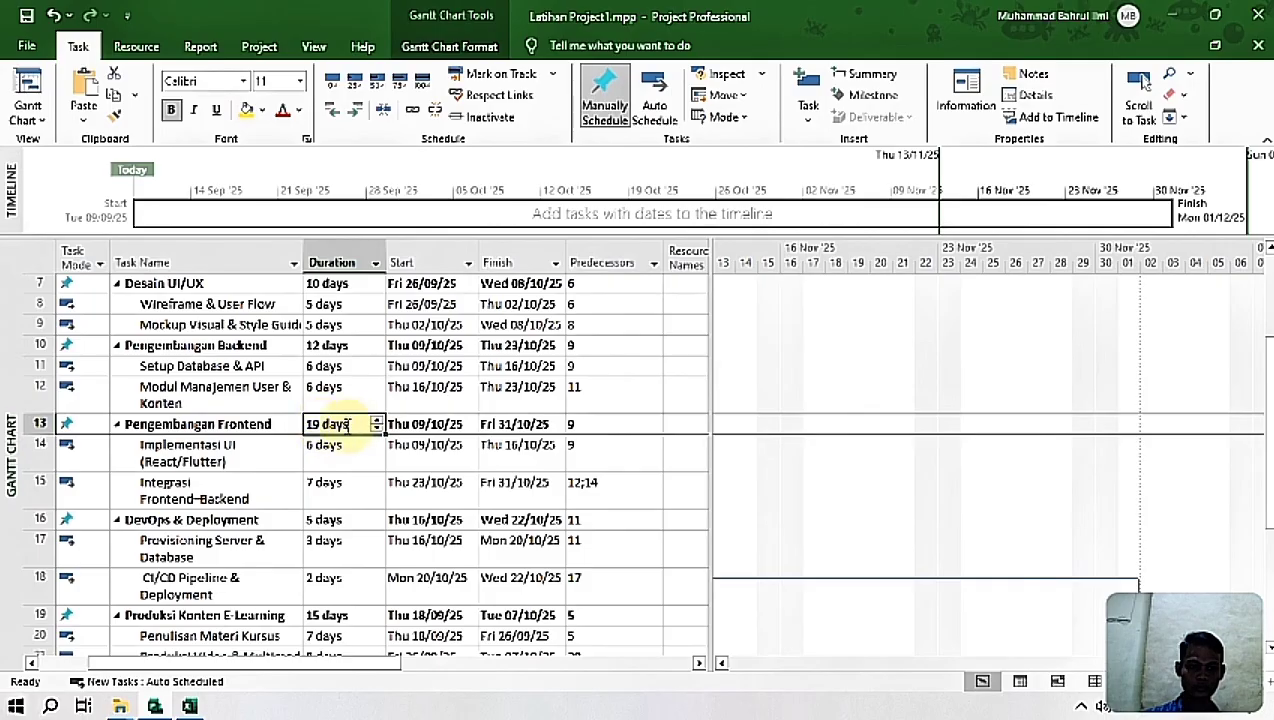
click(314, 425)
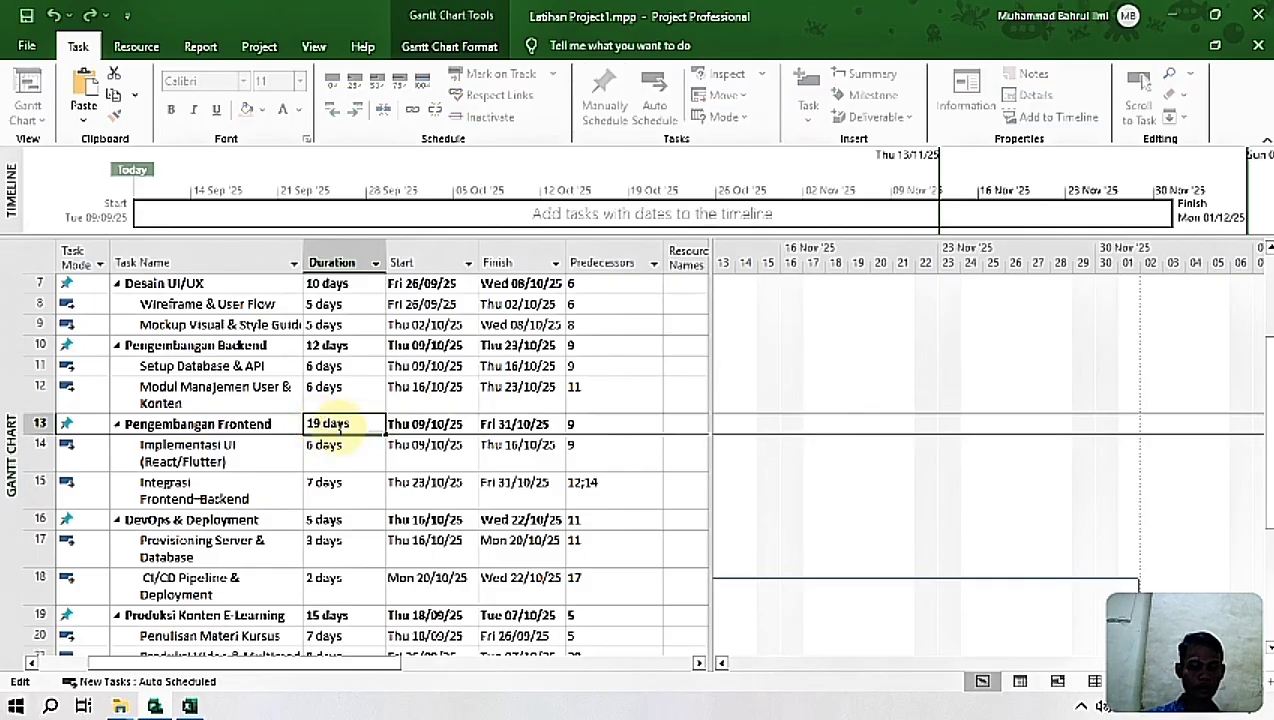
key(BackSpace)
key(Return)
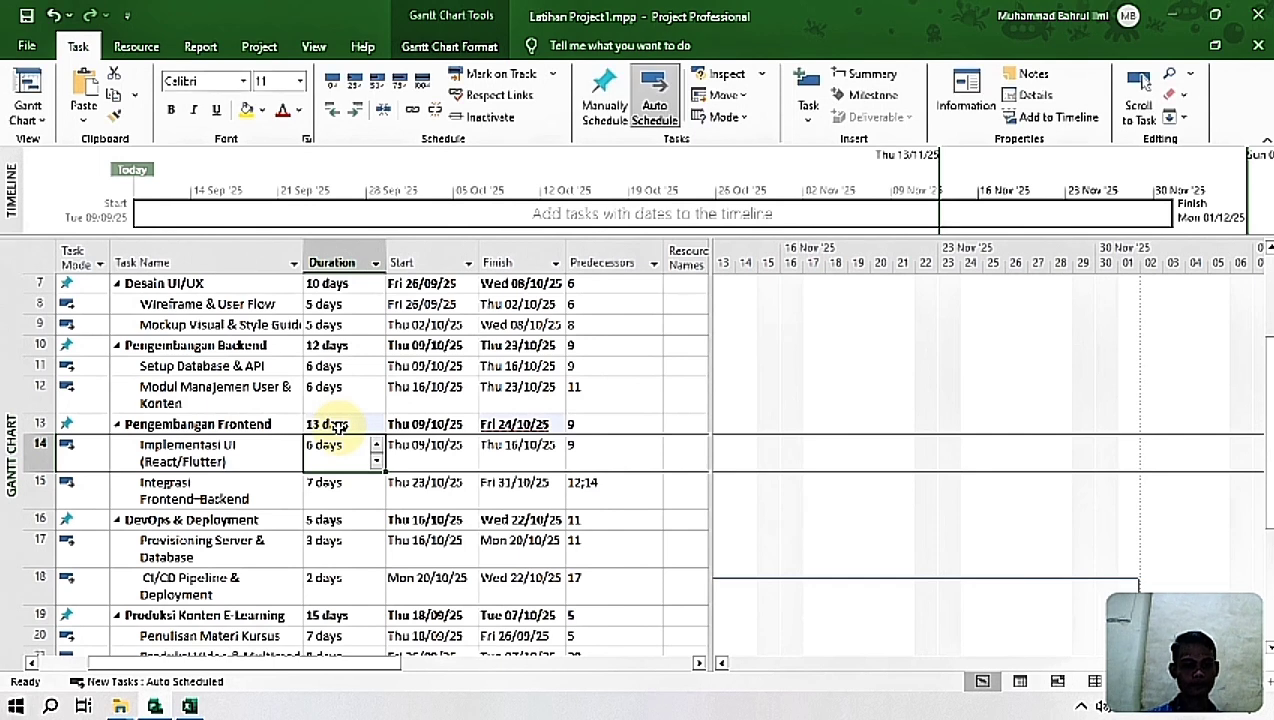
Step: Realign Pengembangan Frontend with its subtasks by auto scheduling it and returning it to manual scheduling
click(412, 424)
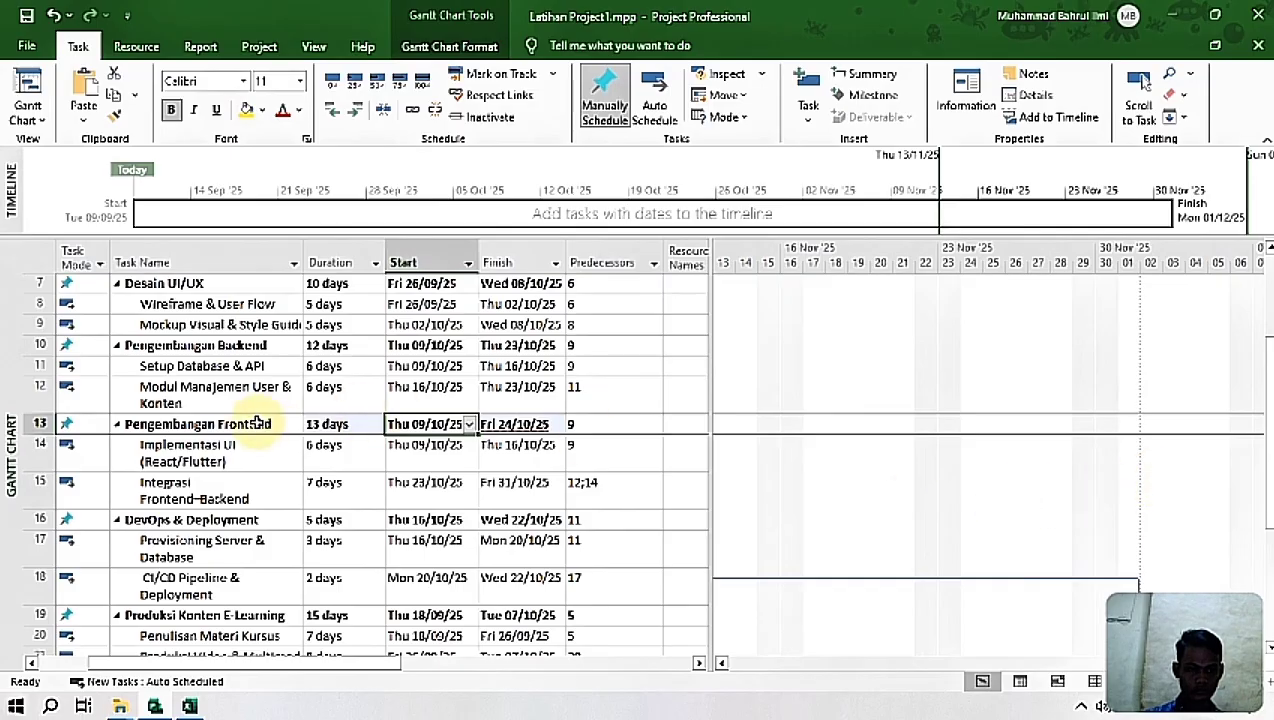
click(258, 423)
click(652, 103)
click(604, 105)
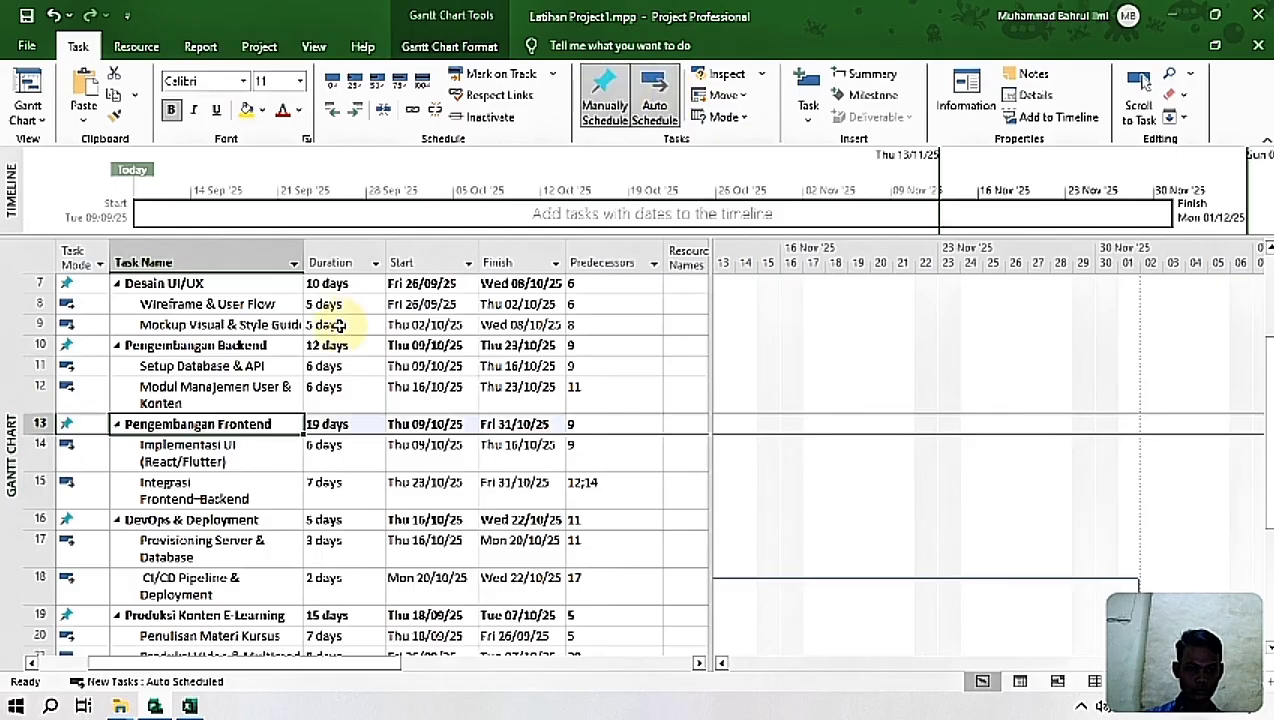
Step: Auto schedule Pengembangan Frontend and reduce its duration to 13 days
click(335, 425)
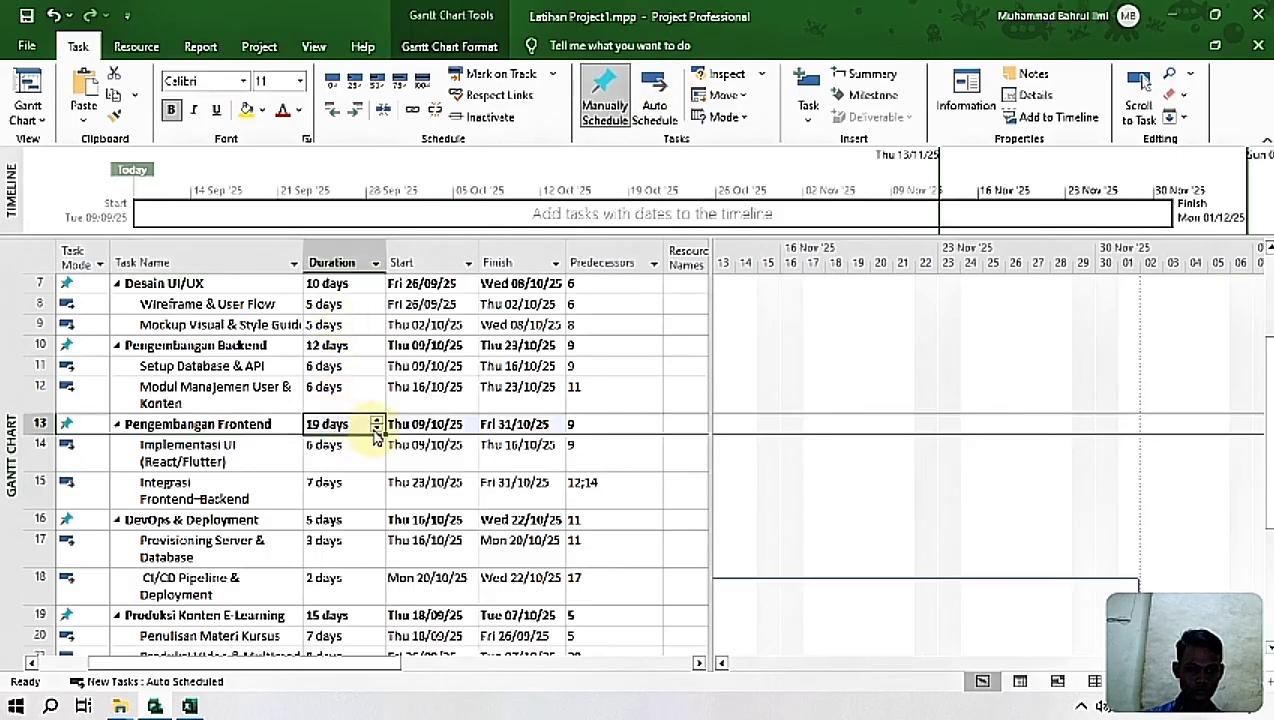
click(660, 116)
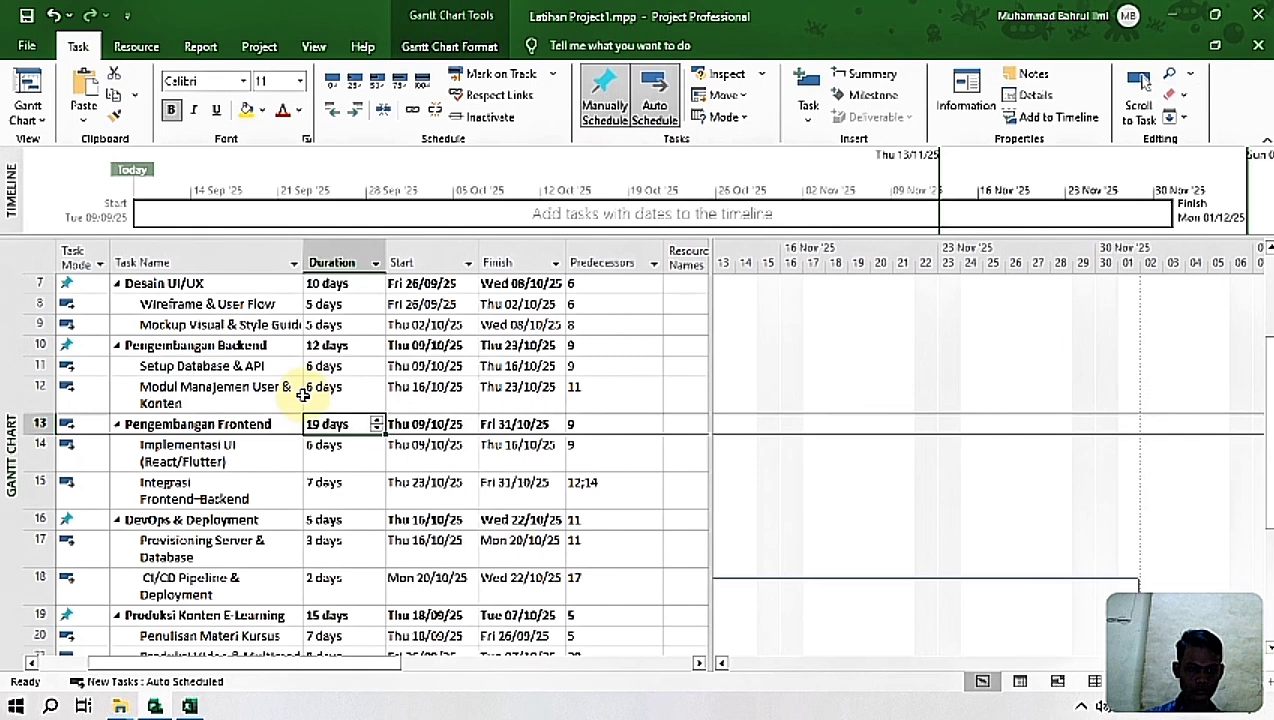
click(377, 429)
click(377, 429)
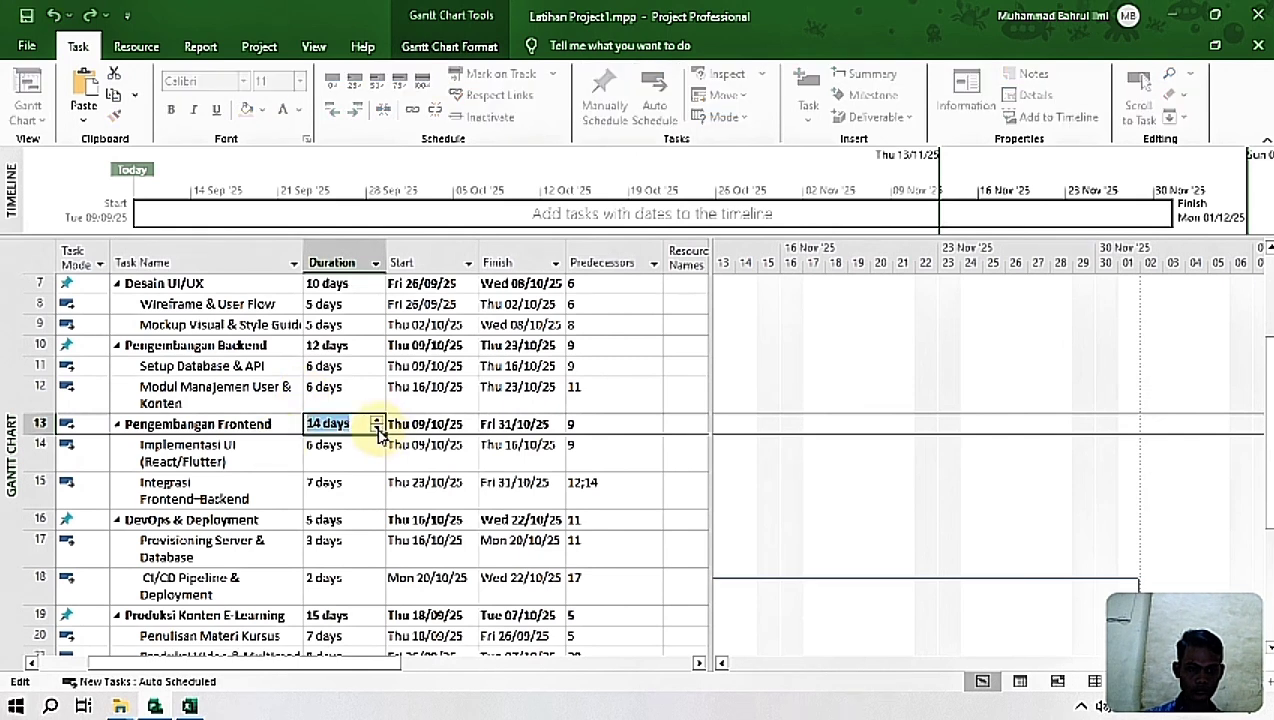
click(483, 484)
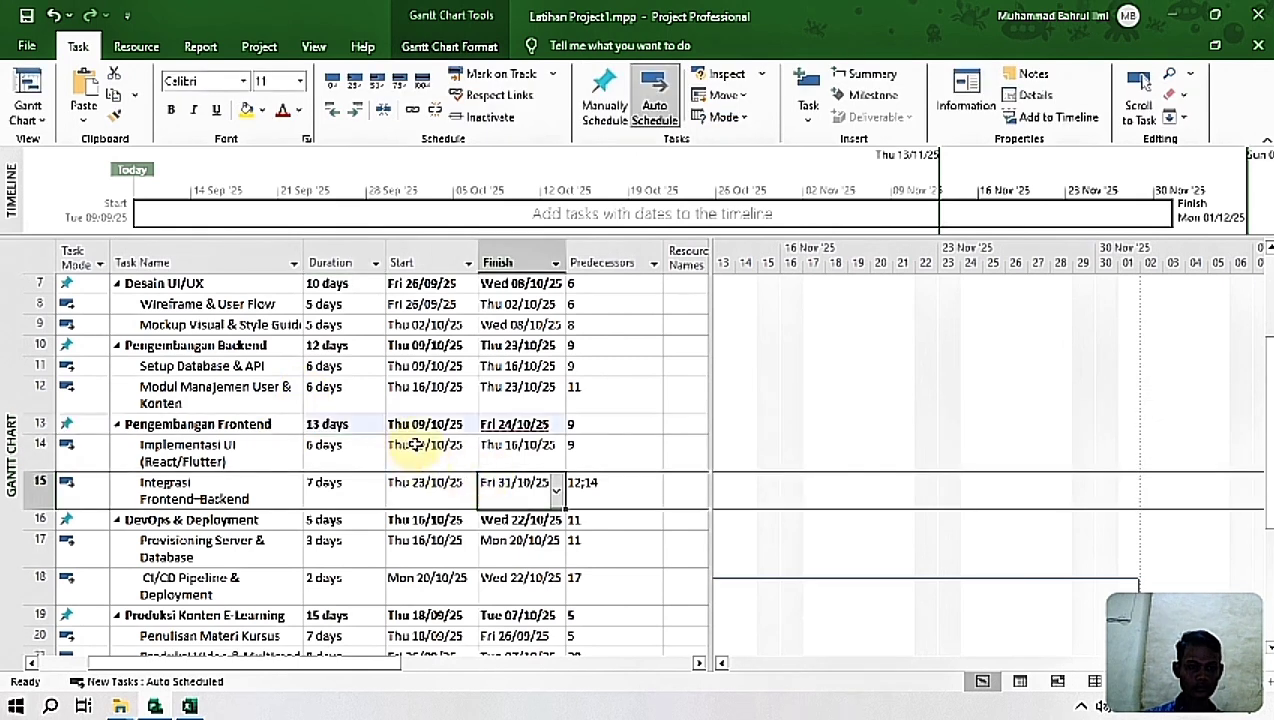
Step: Check Pengembangan Frontend's Gantt bar and apply auto scheduling to its subtasks Implementasi UI (React/Flutter) and Integrasi Frontend–Backend
drag(1267, 464, 1267, 525)
drag(1100, 660, 928, 652)
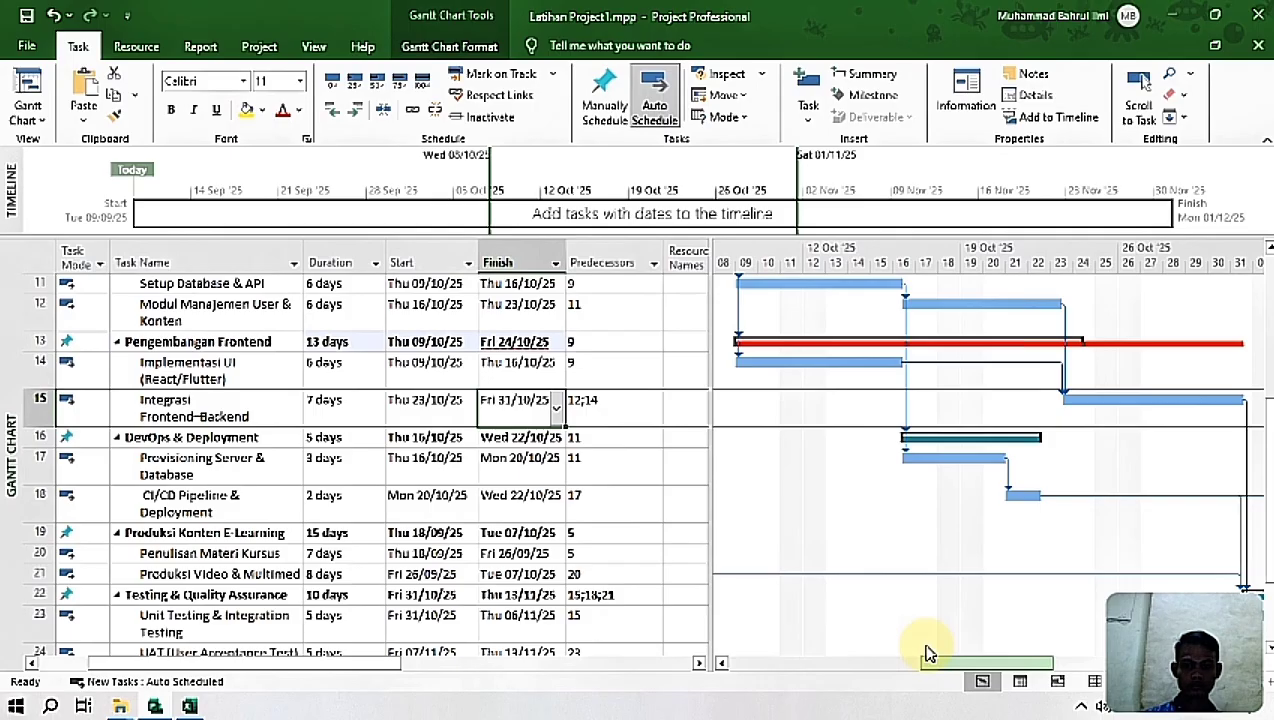
drag(1268, 551, 1268, 476)
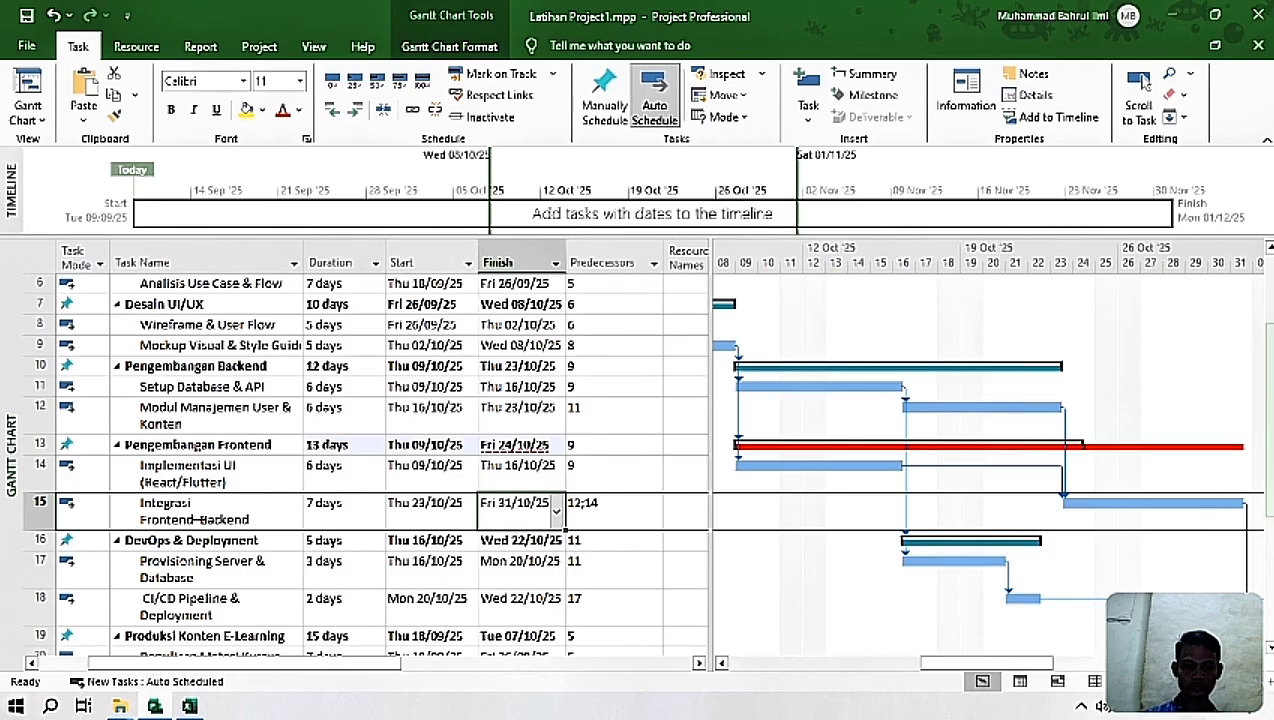
click(425, 467)
click(192, 478)
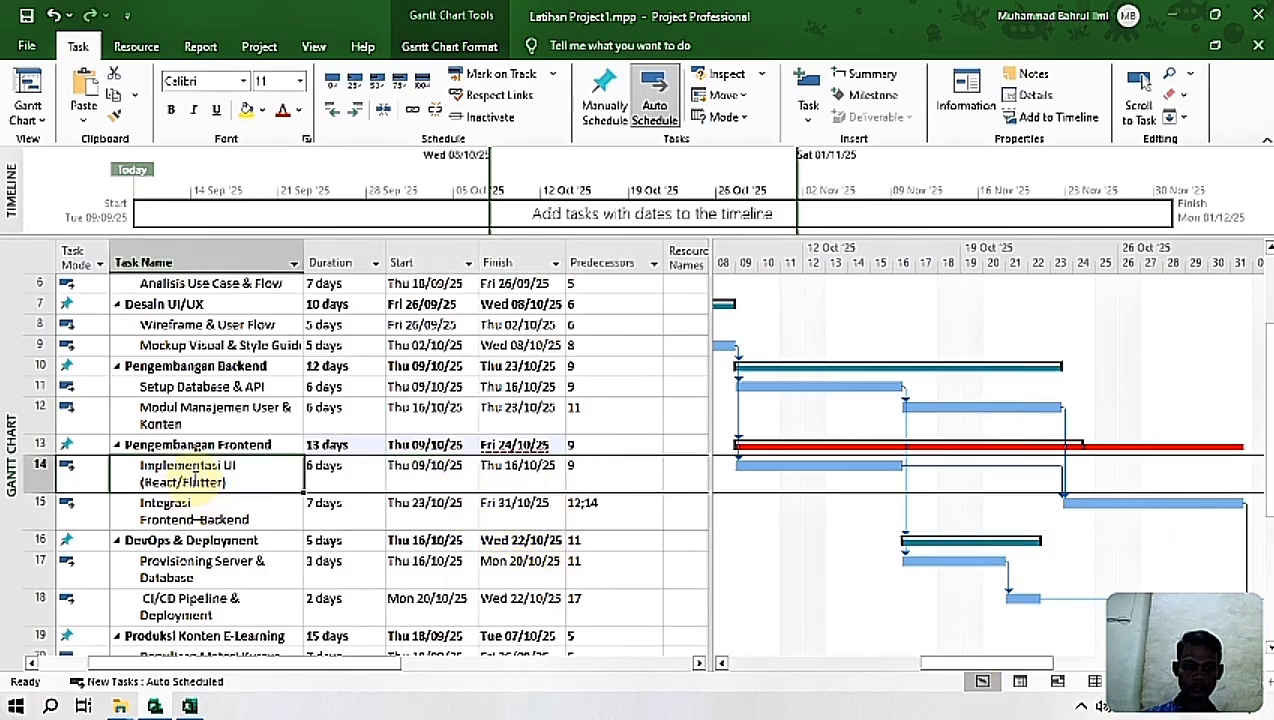
click(196, 479)
click(262, 537)
drag(224, 473, 215, 514)
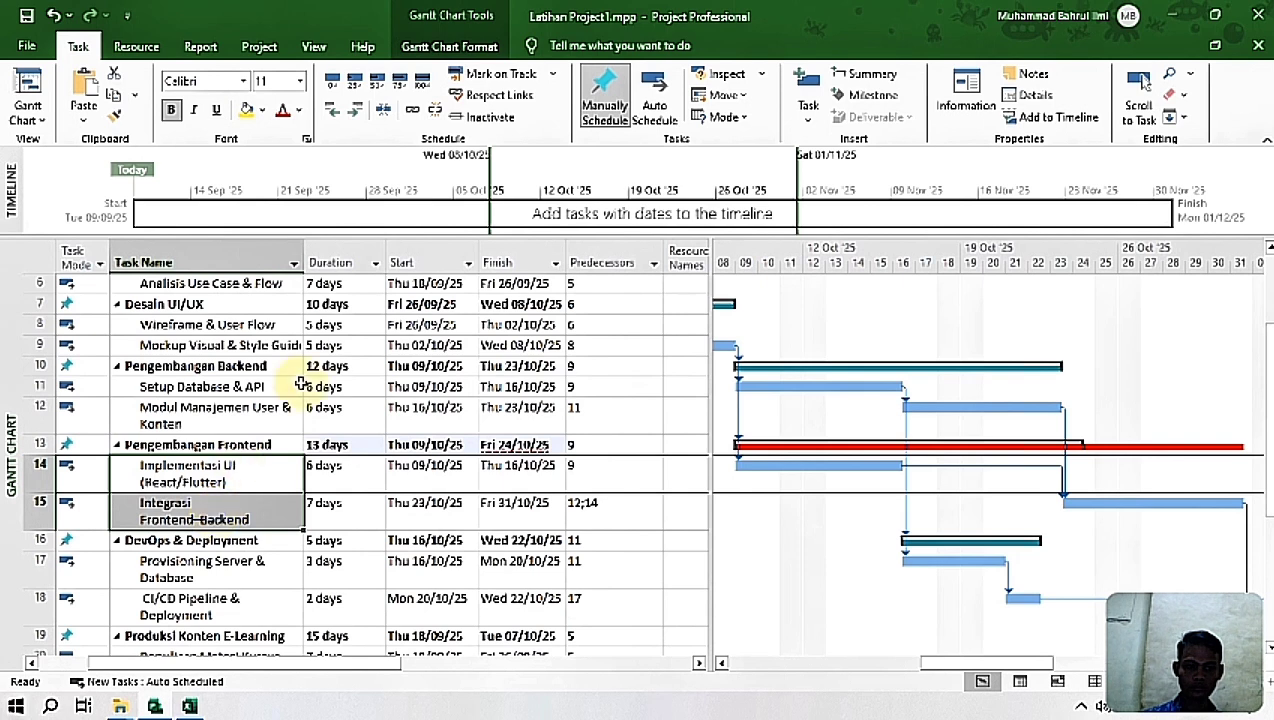
click(655, 100)
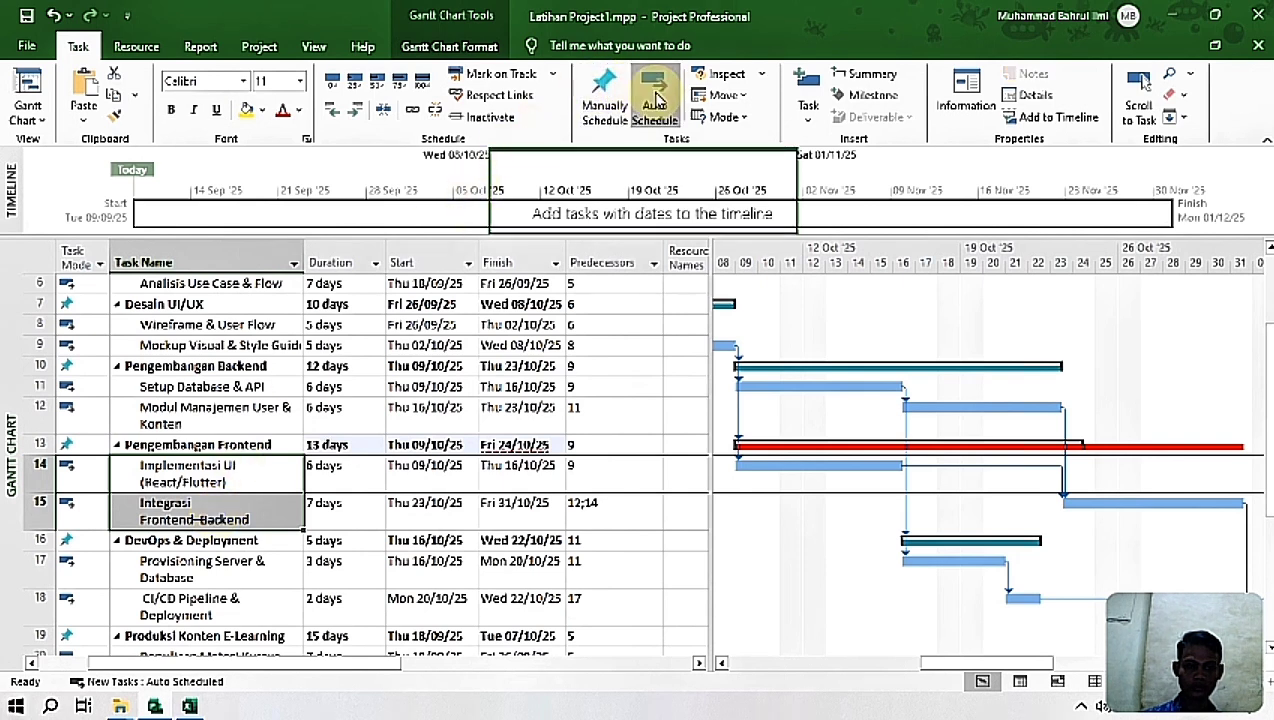
click(657, 98)
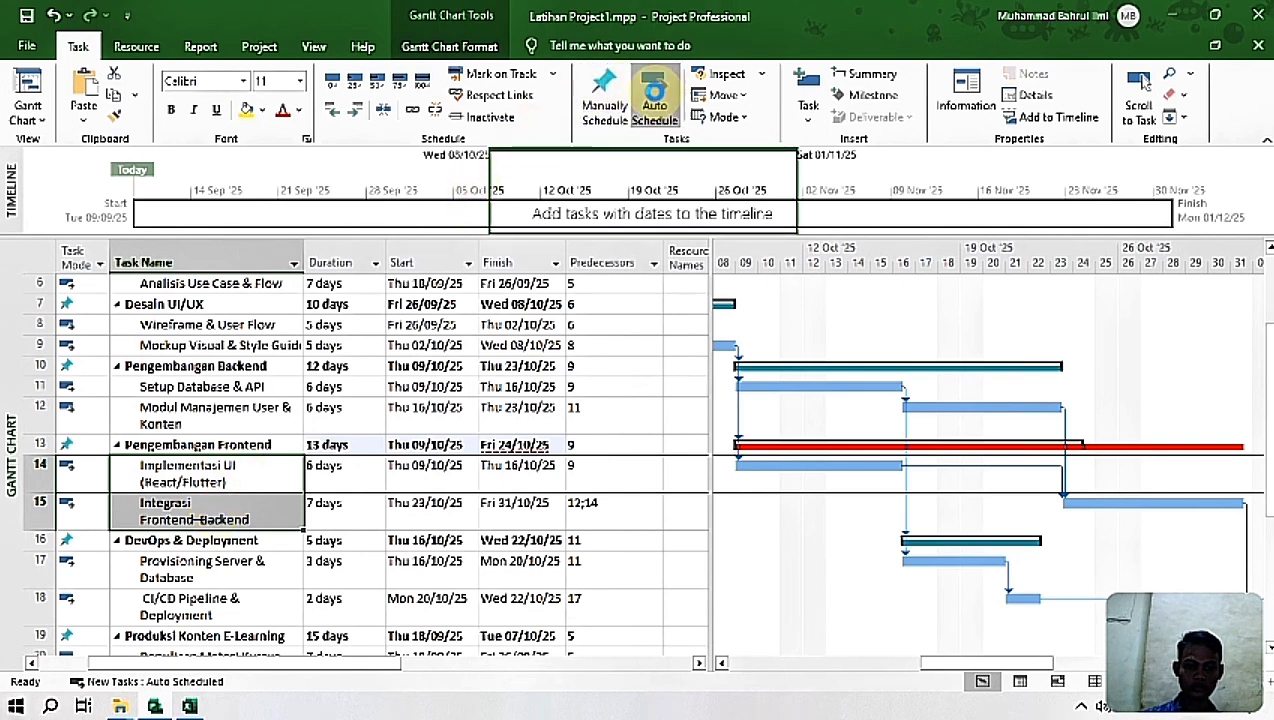
Step: Switch Integrasi Frontend–Backend to manual scheduling and return it to auto scheduling
click(612, 368)
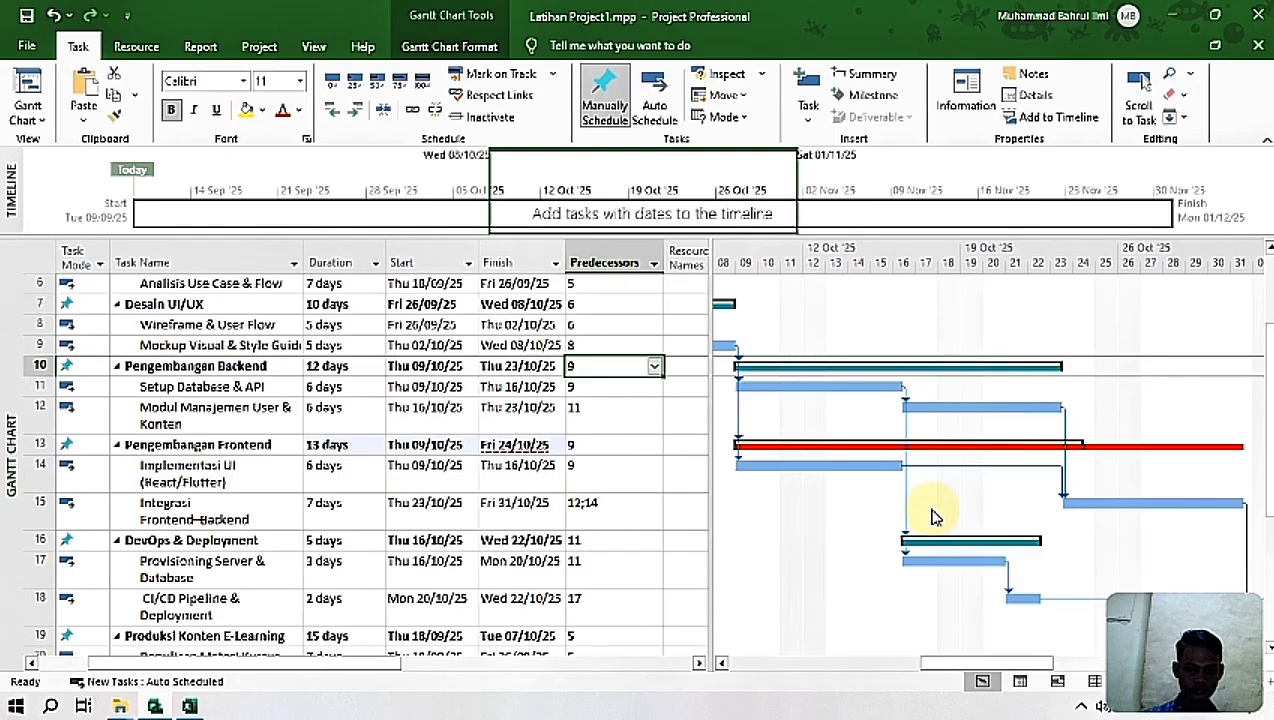
click(450, 503)
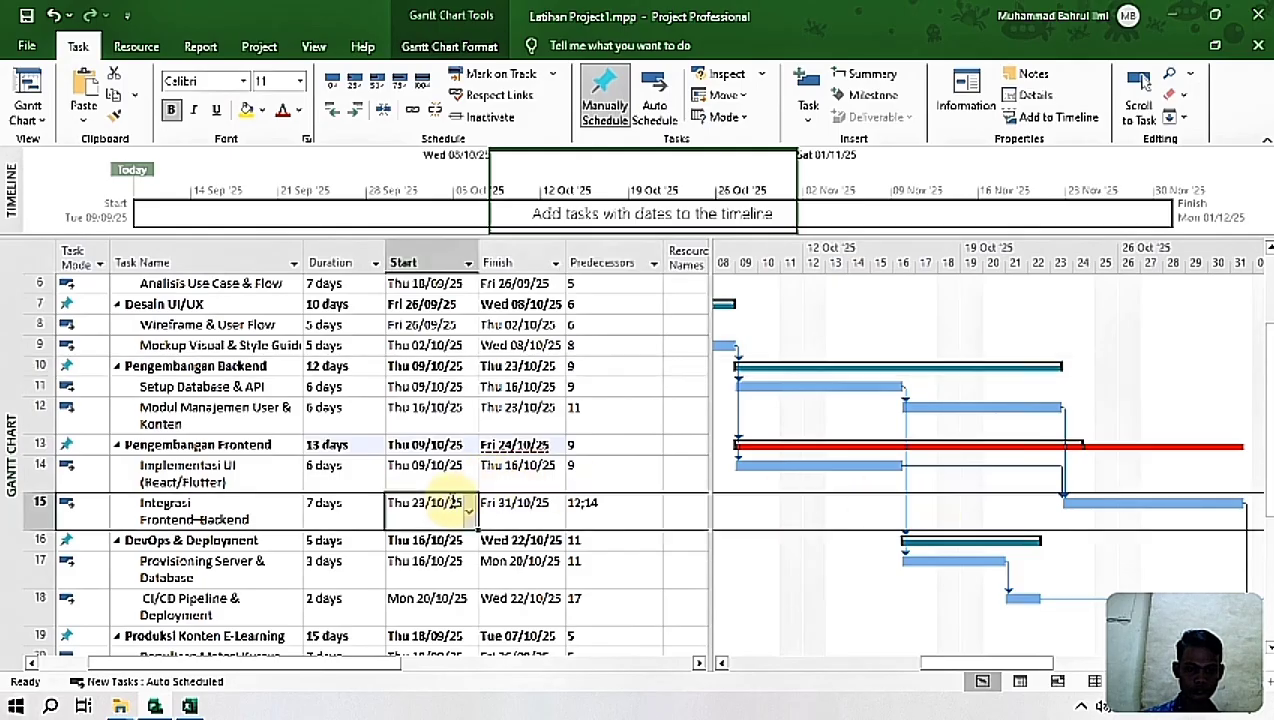
click(246, 516)
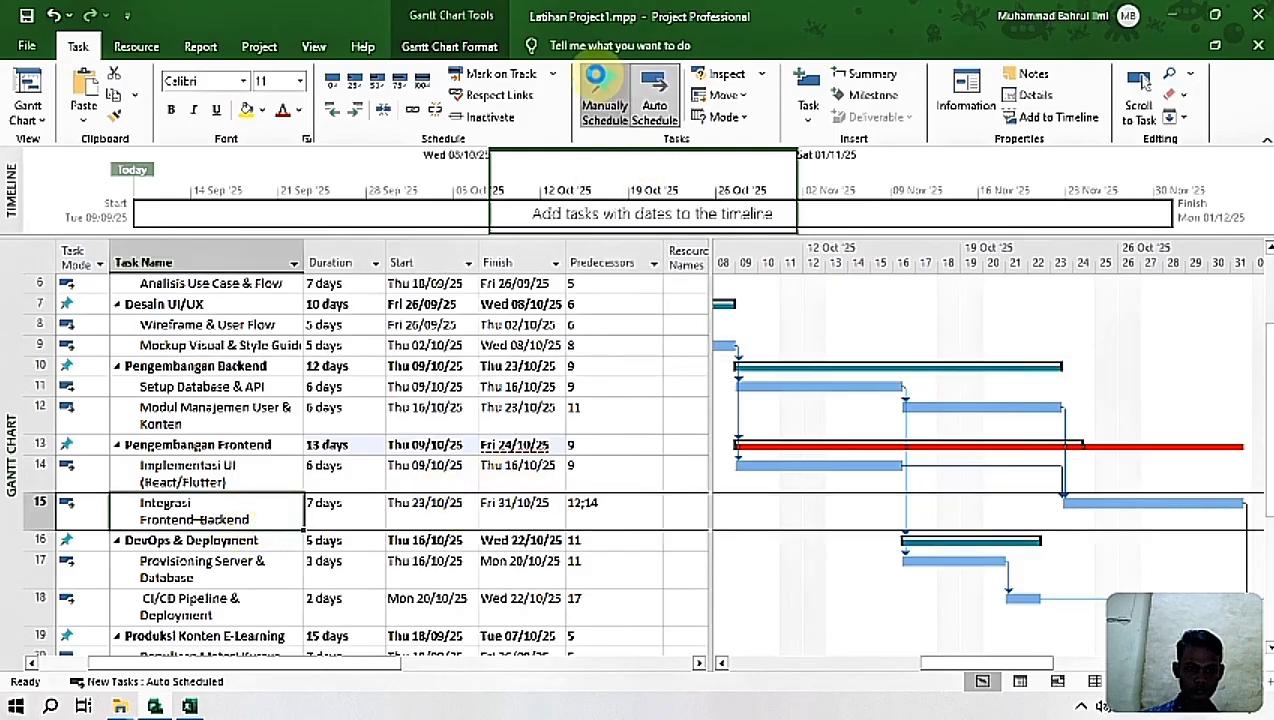
click(605, 88)
click(656, 93)
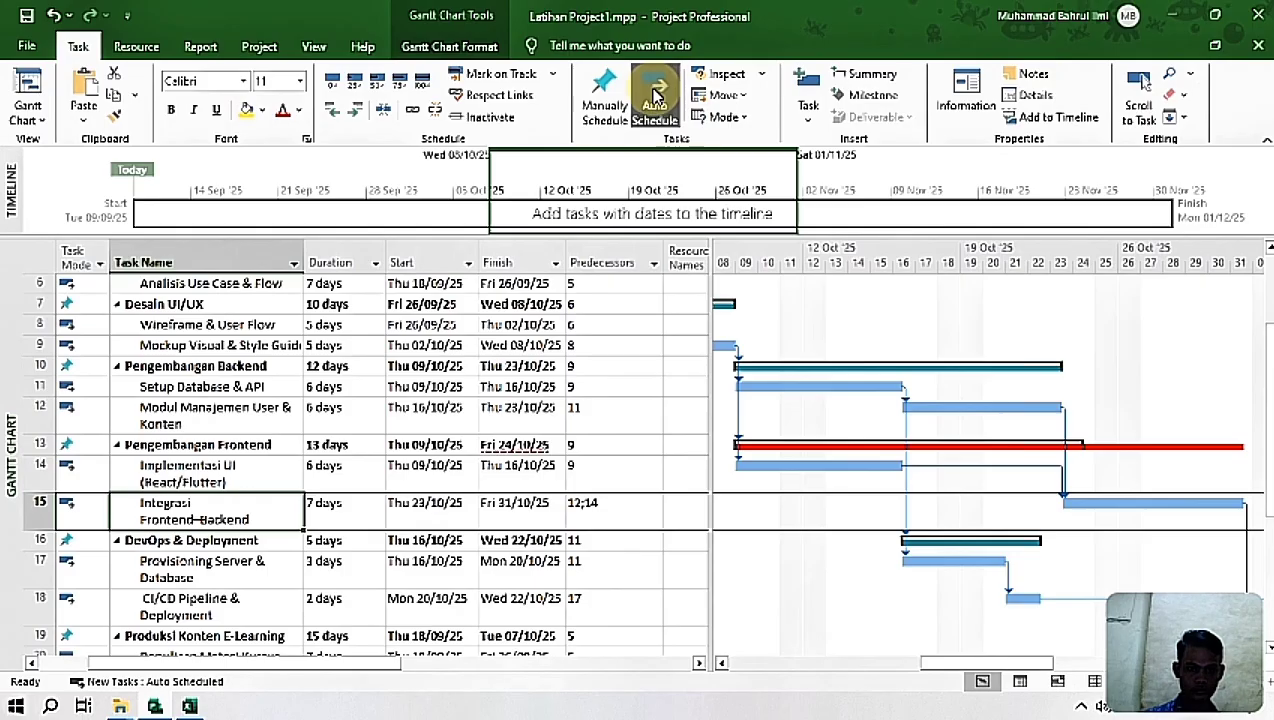
click(622, 511)
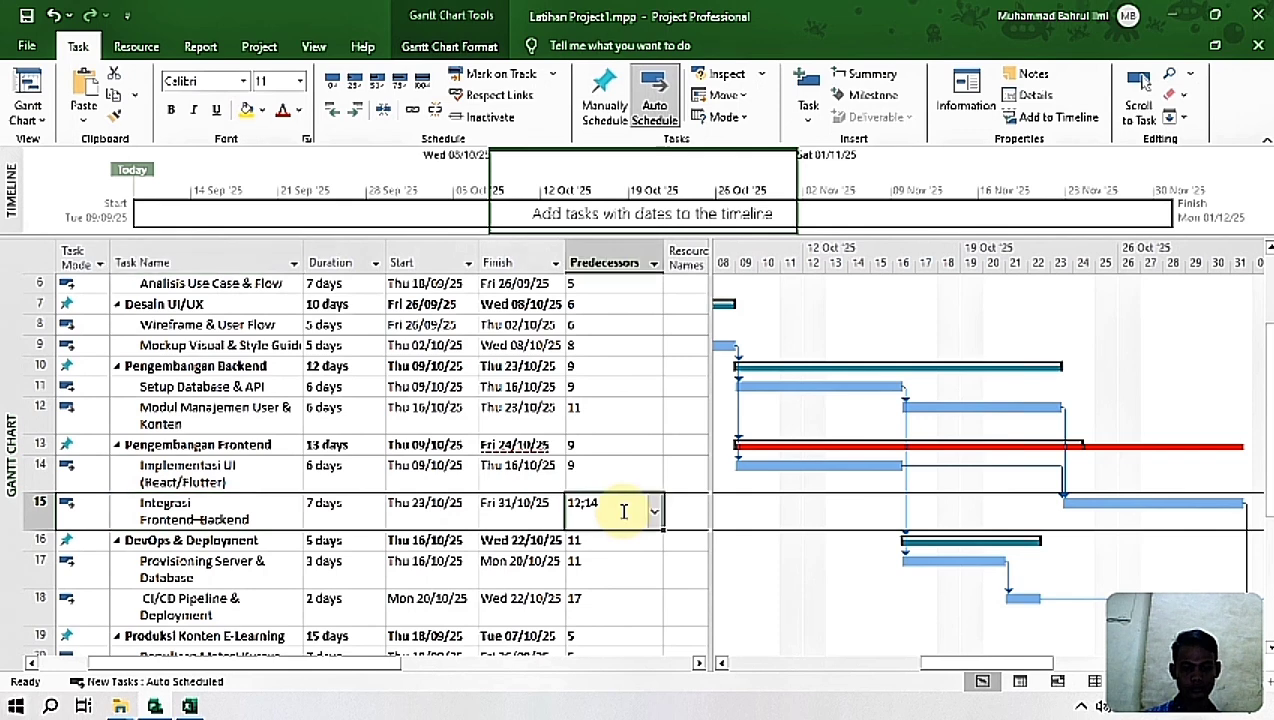
Step: Look up the resources for Identifikasi Kebutuhan User in the Gantt Chart Project sheet of the Excel workbook Data Mentah Latihan Ms Project.xlsx
drag(980, 675, 717, 665)
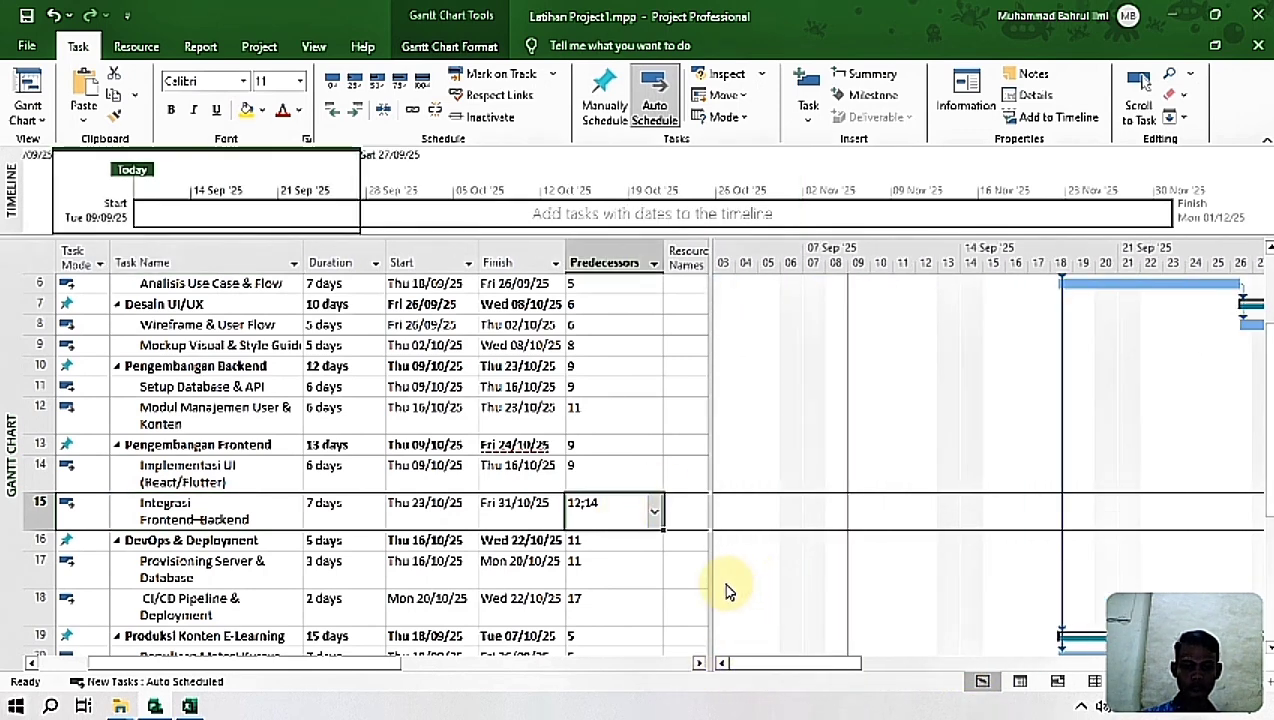
drag(1270, 470, 1270, 390)
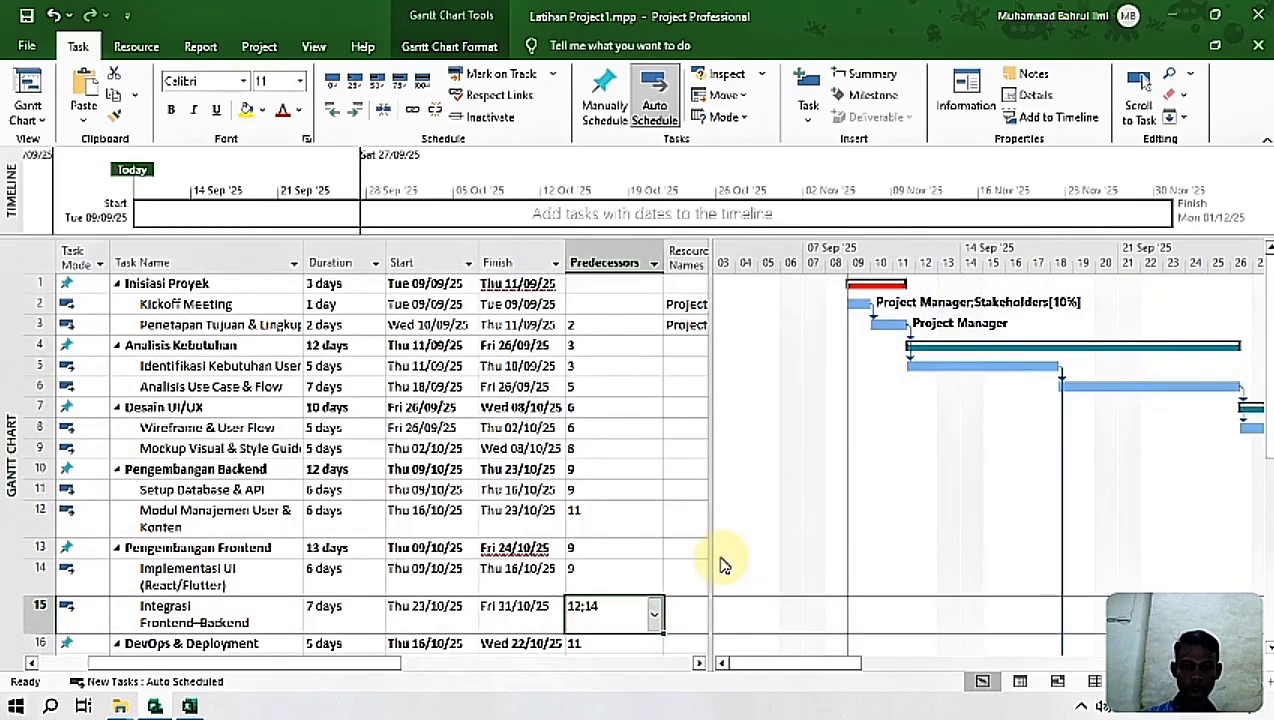
drag(353, 663, 498, 664)
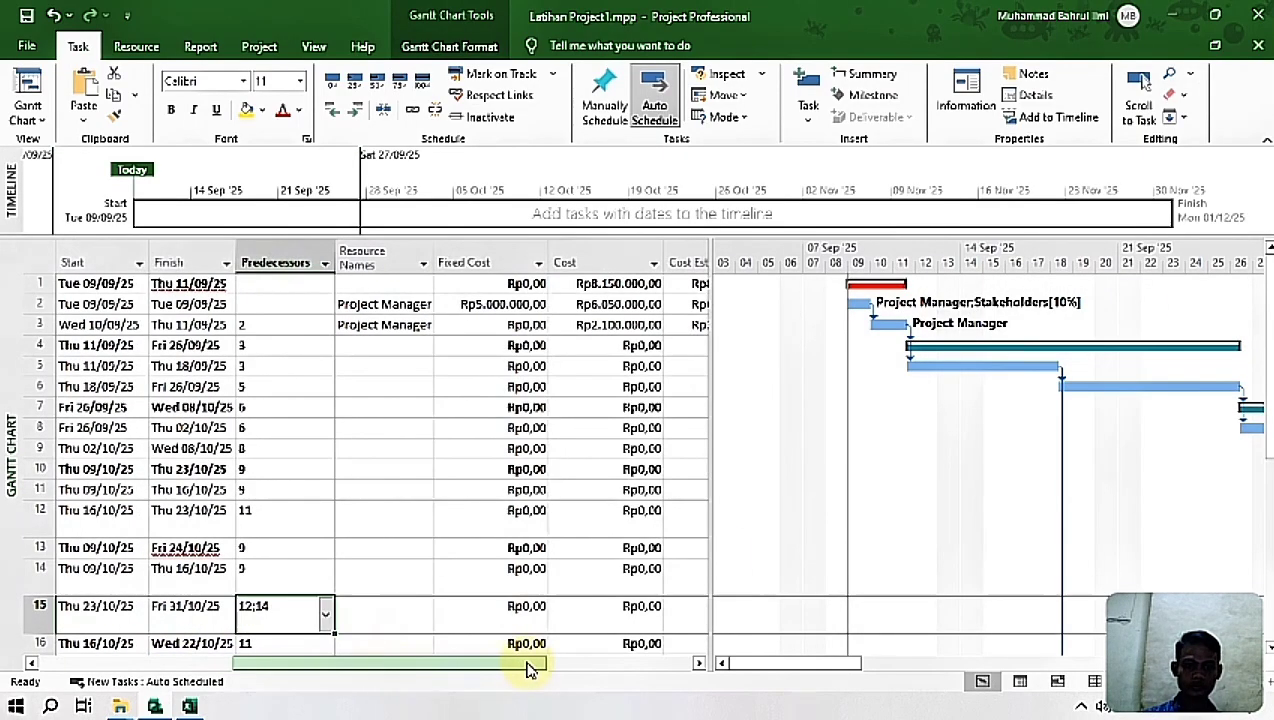
click(385, 367)
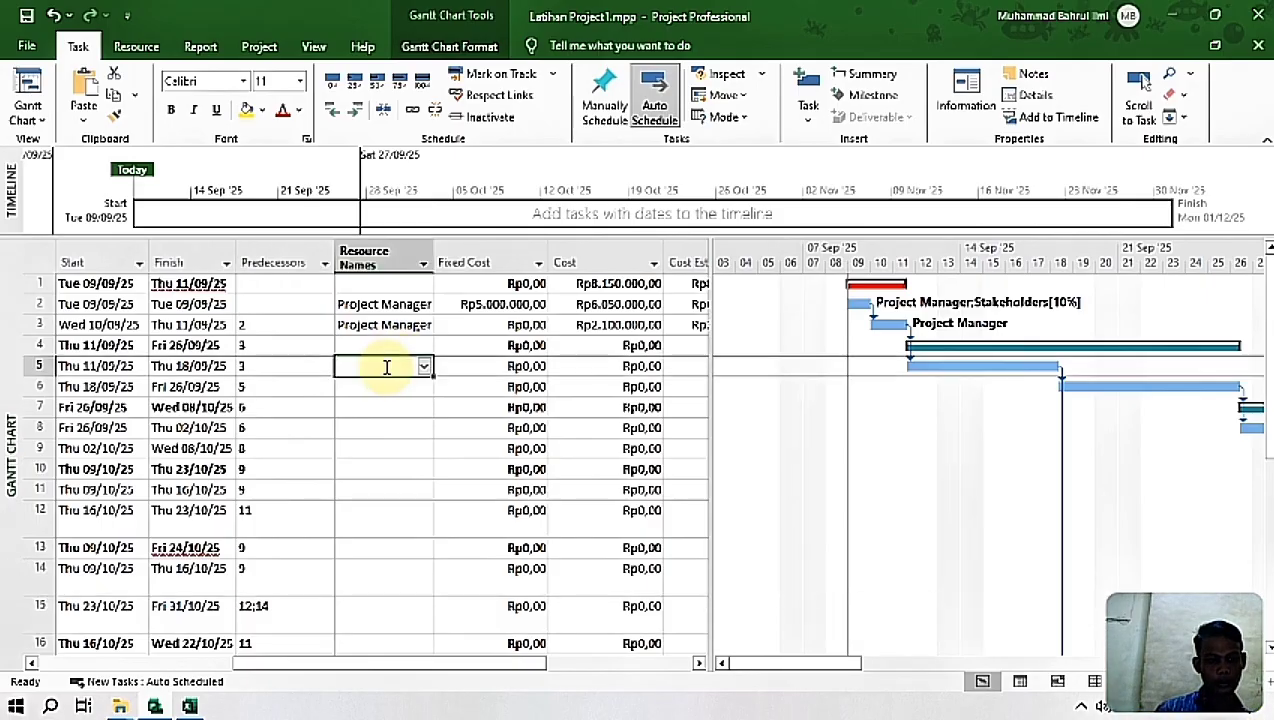
click(160, 707)
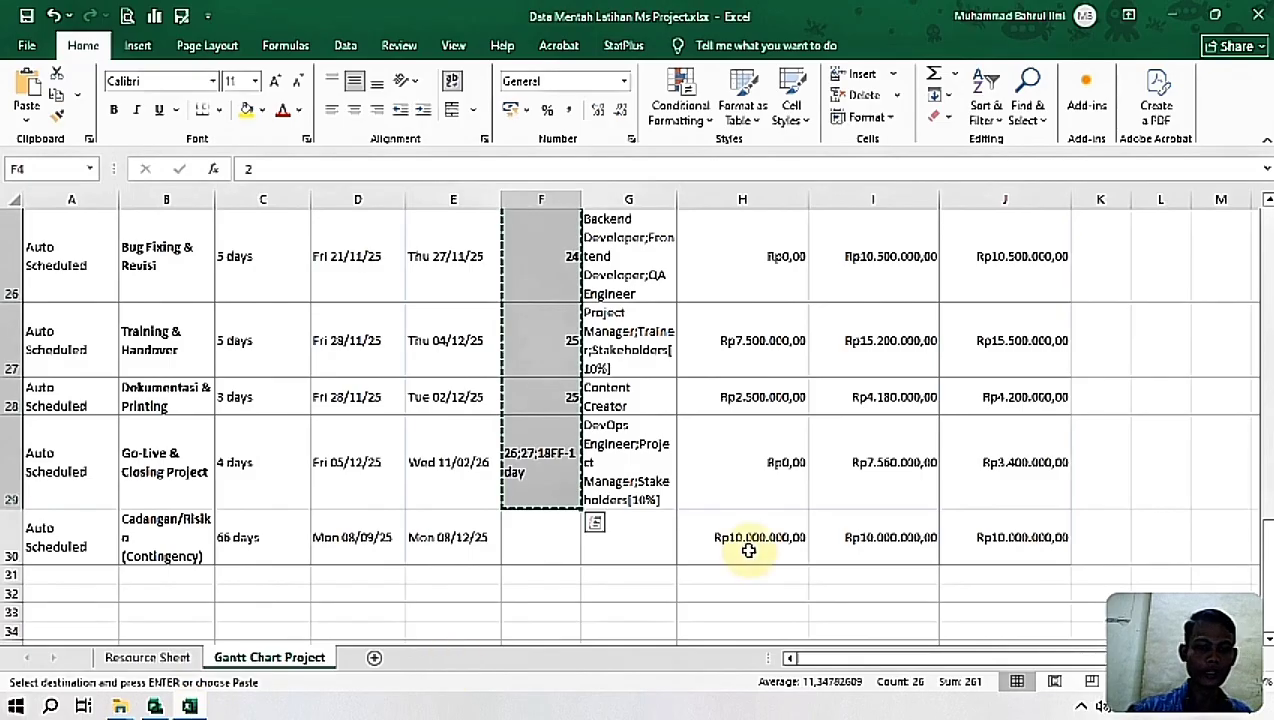
drag(1264, 530, 1264, 320)
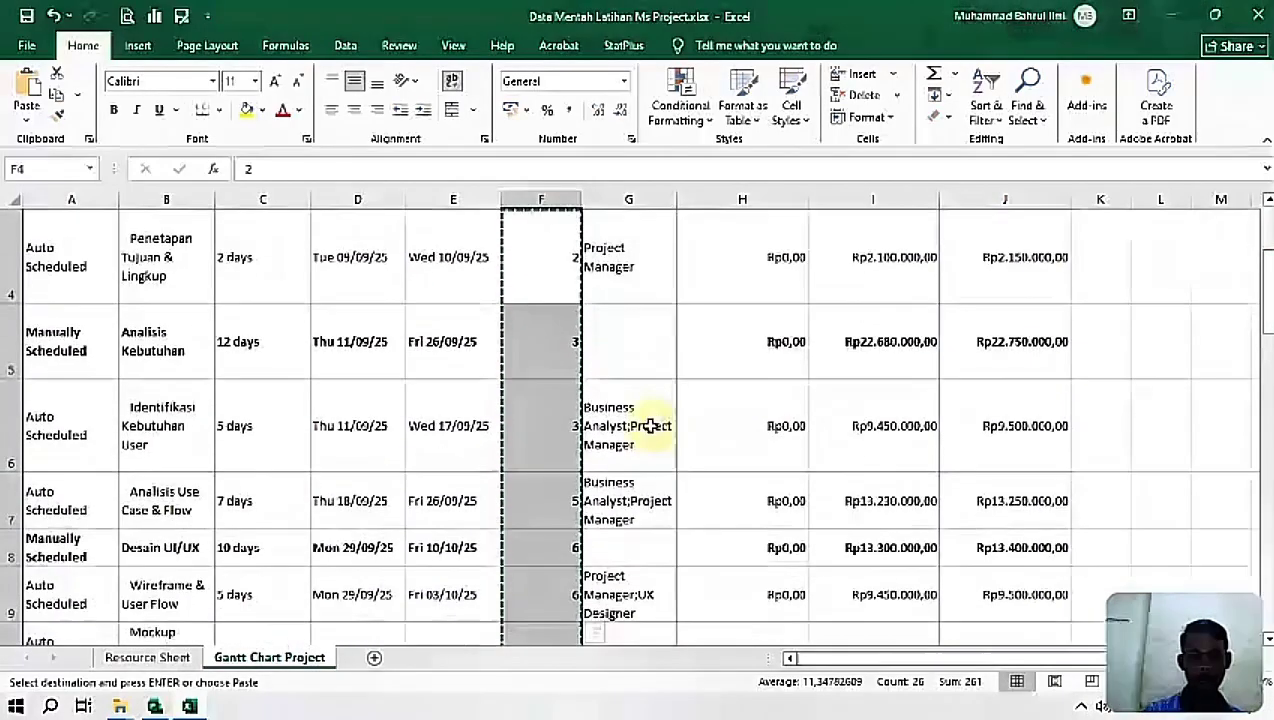
click(641, 446)
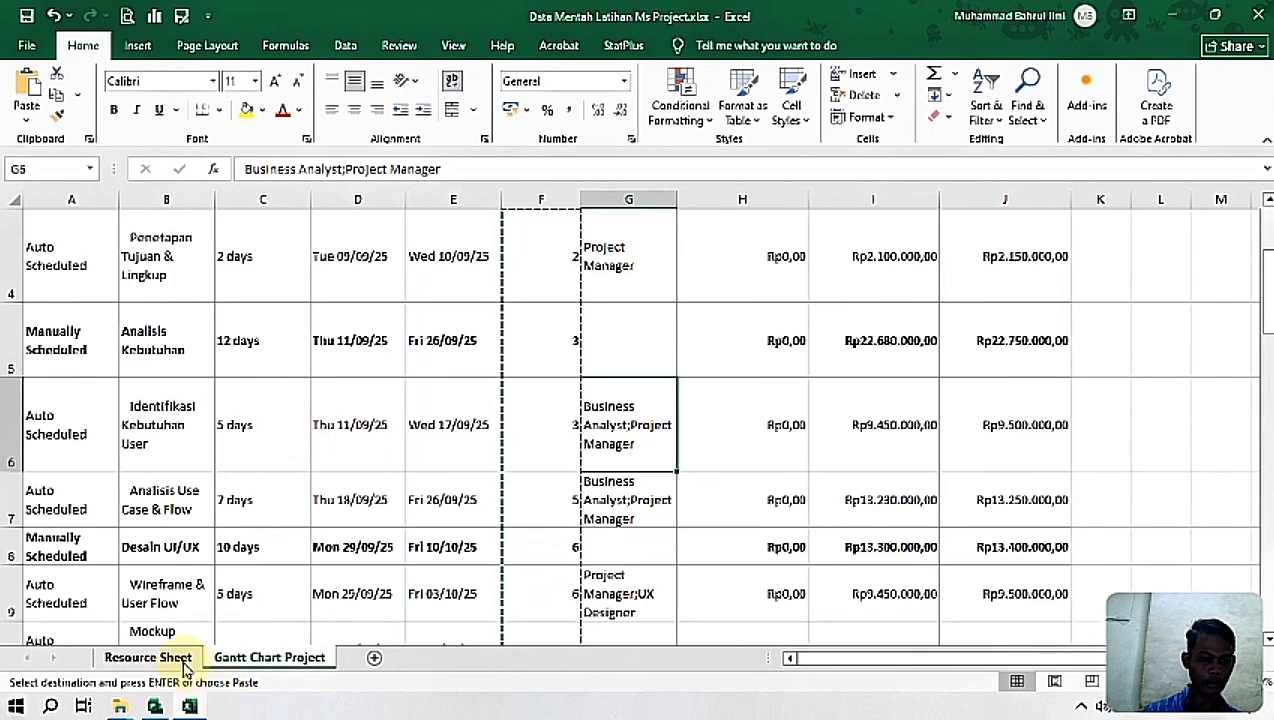
Step: Return to Latihan Project1.mpp in Project and assign Business Analyst and Project Manager to Identifikasi Kebutuhan User
mouse_move(157, 708)
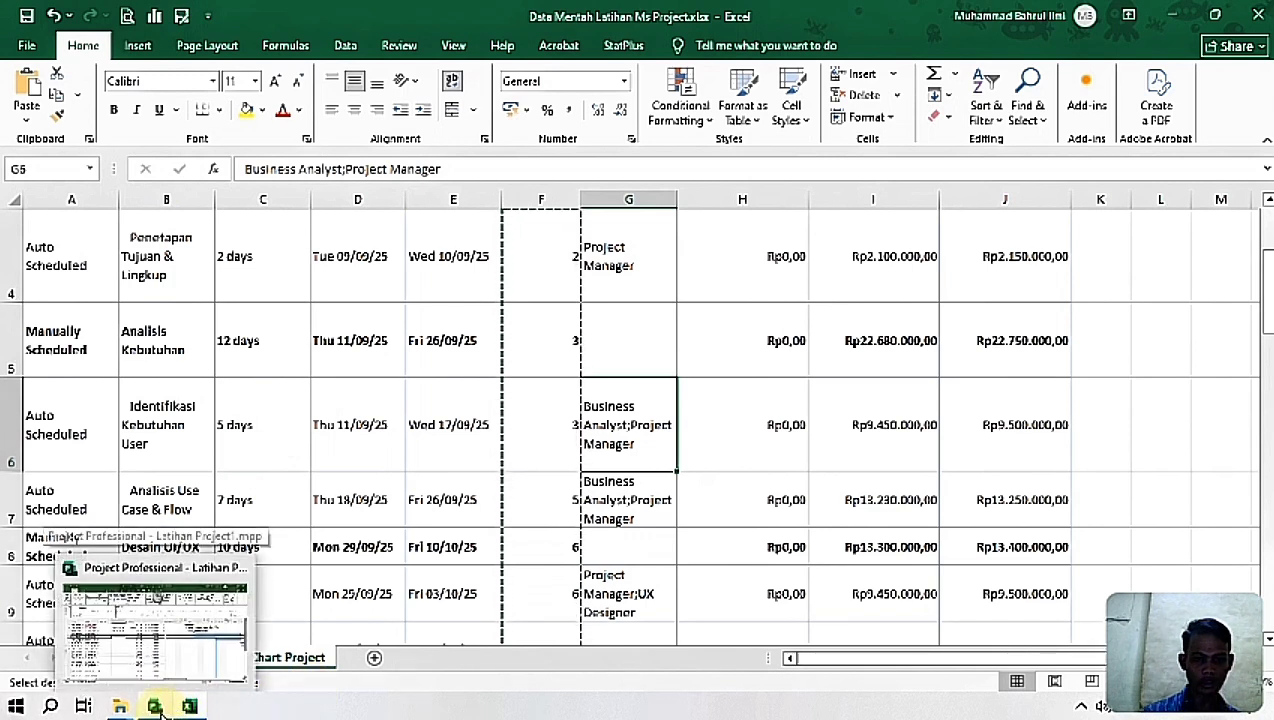
click(155, 707)
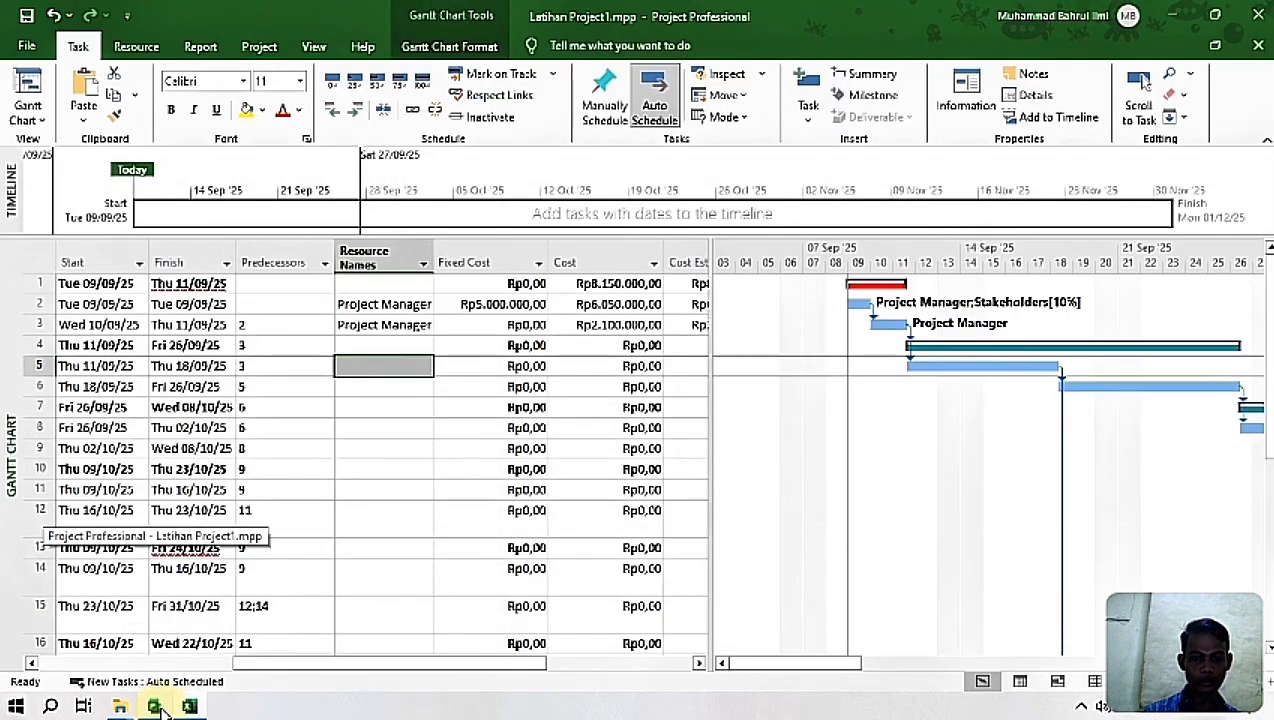
drag(526, 665, 444, 668)
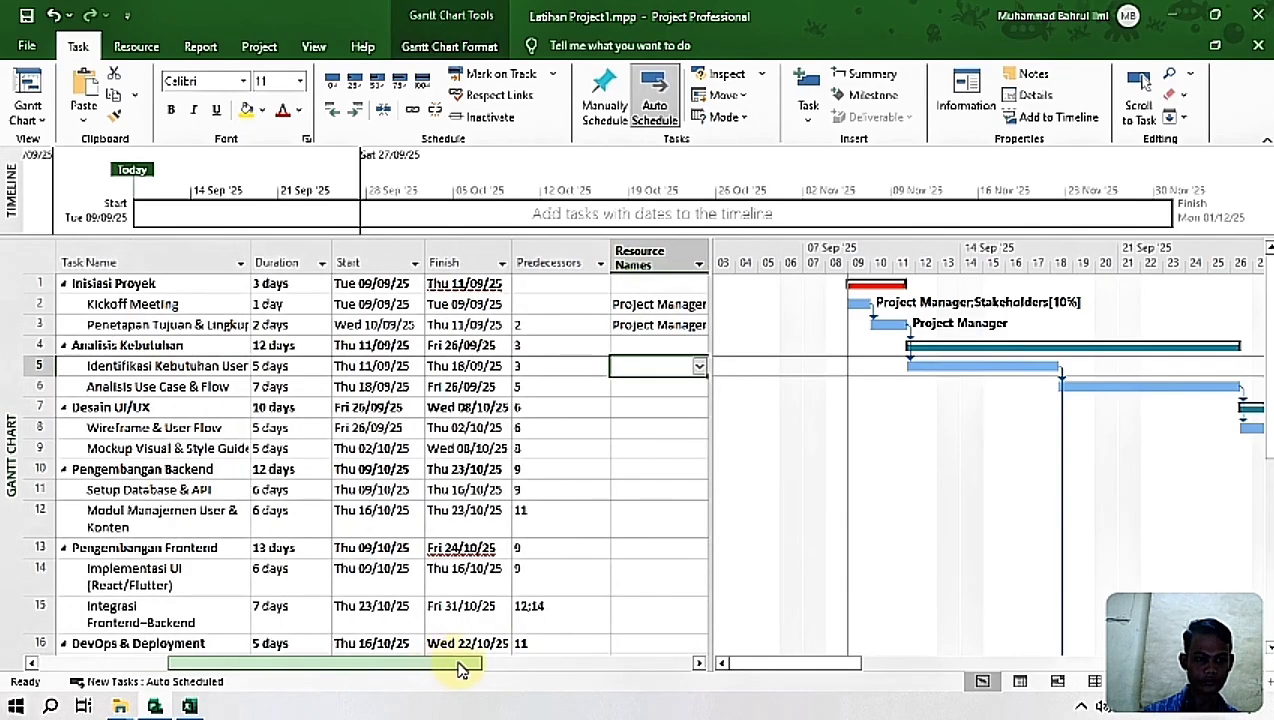
click(699, 366)
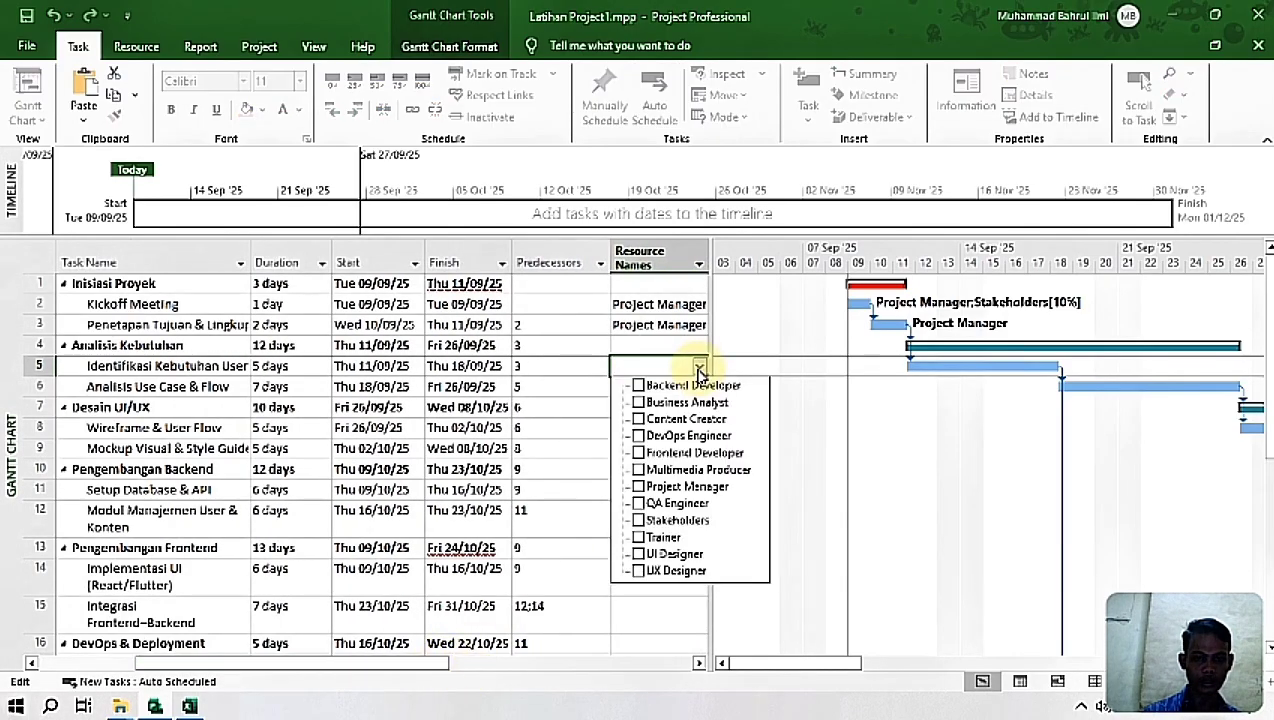
click(638, 418)
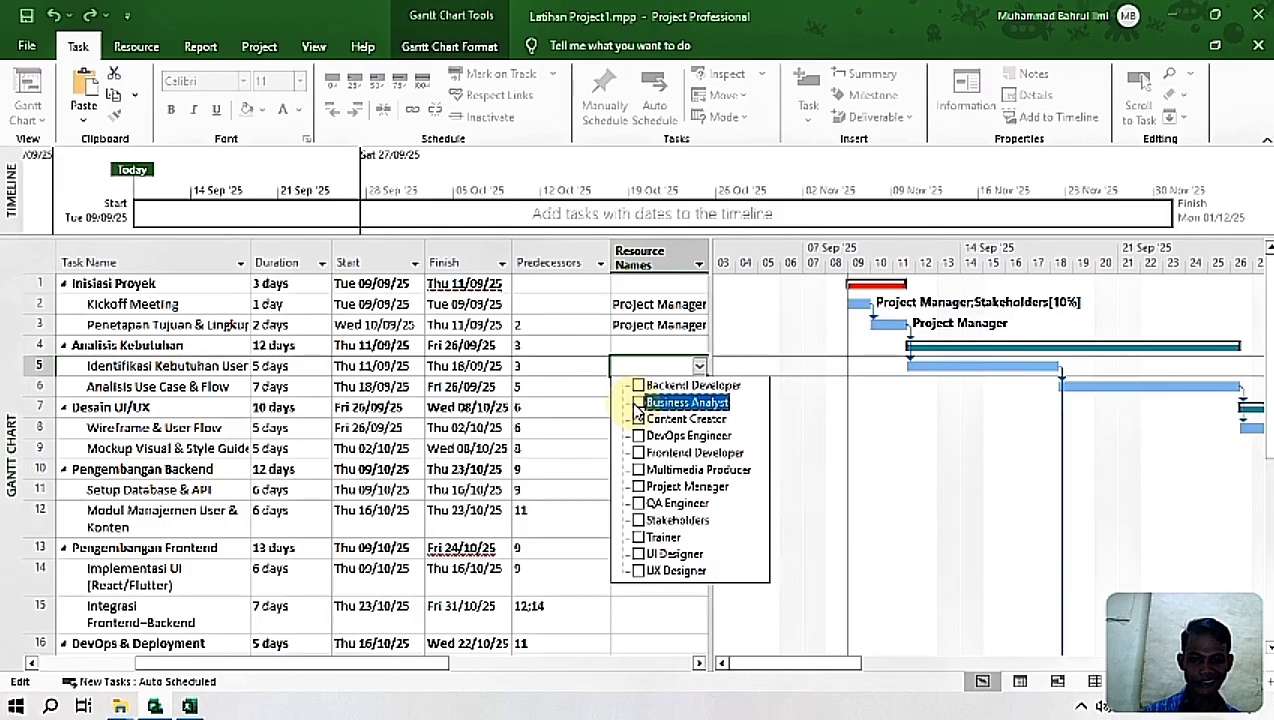
click(638, 403)
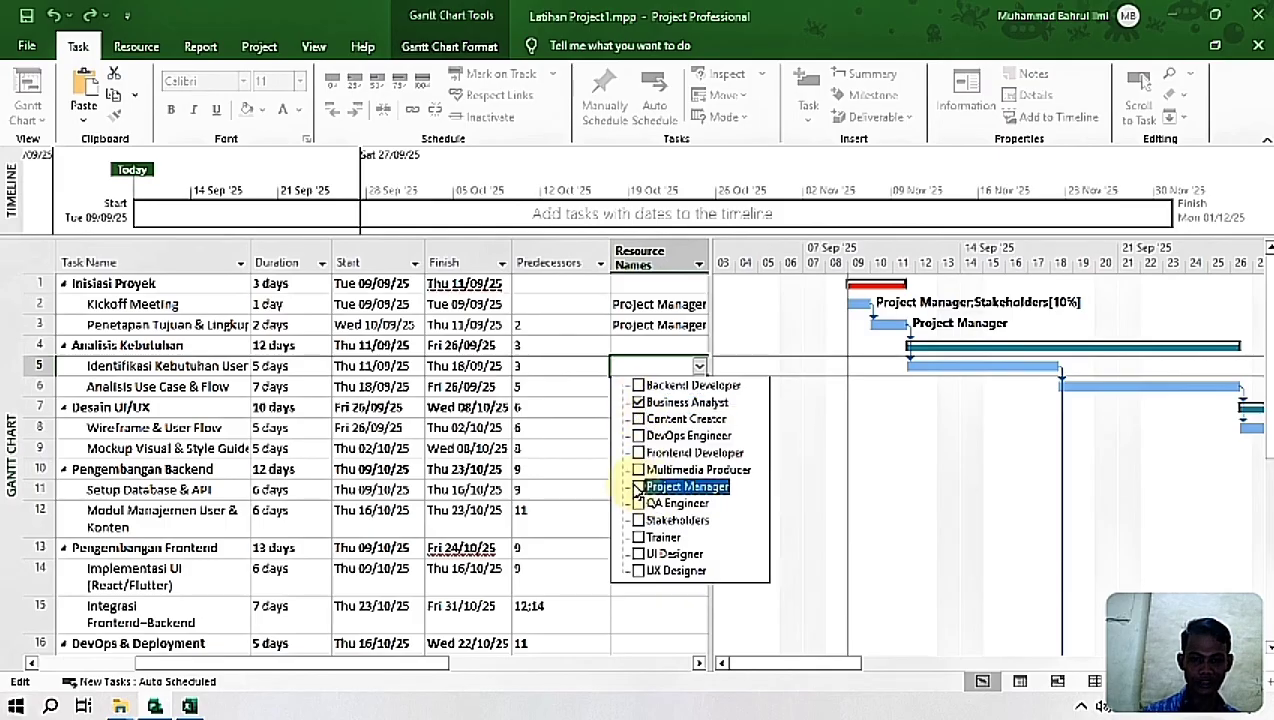
key(Return)
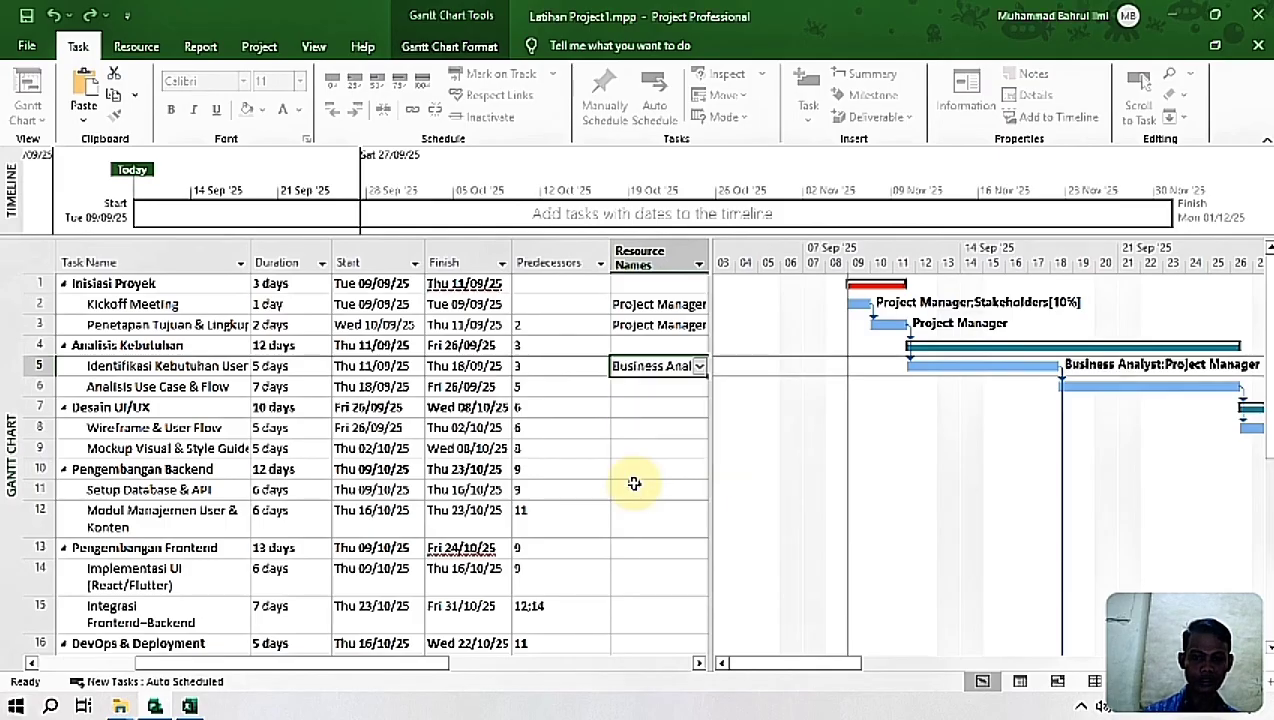
Step: Look up the resources for Analisis Use Case & Flow in the Excel workbook and assign Business Analyst and Project Manager to it in Project
click(189, 706)
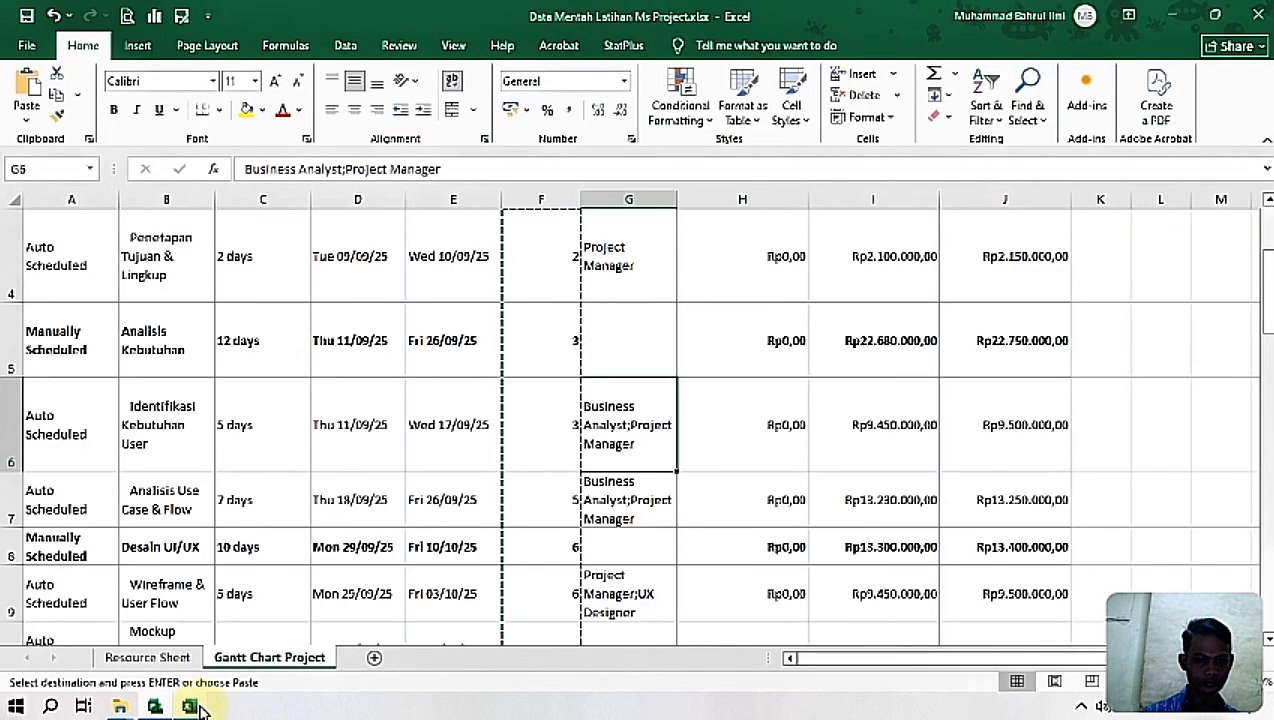
click(617, 497)
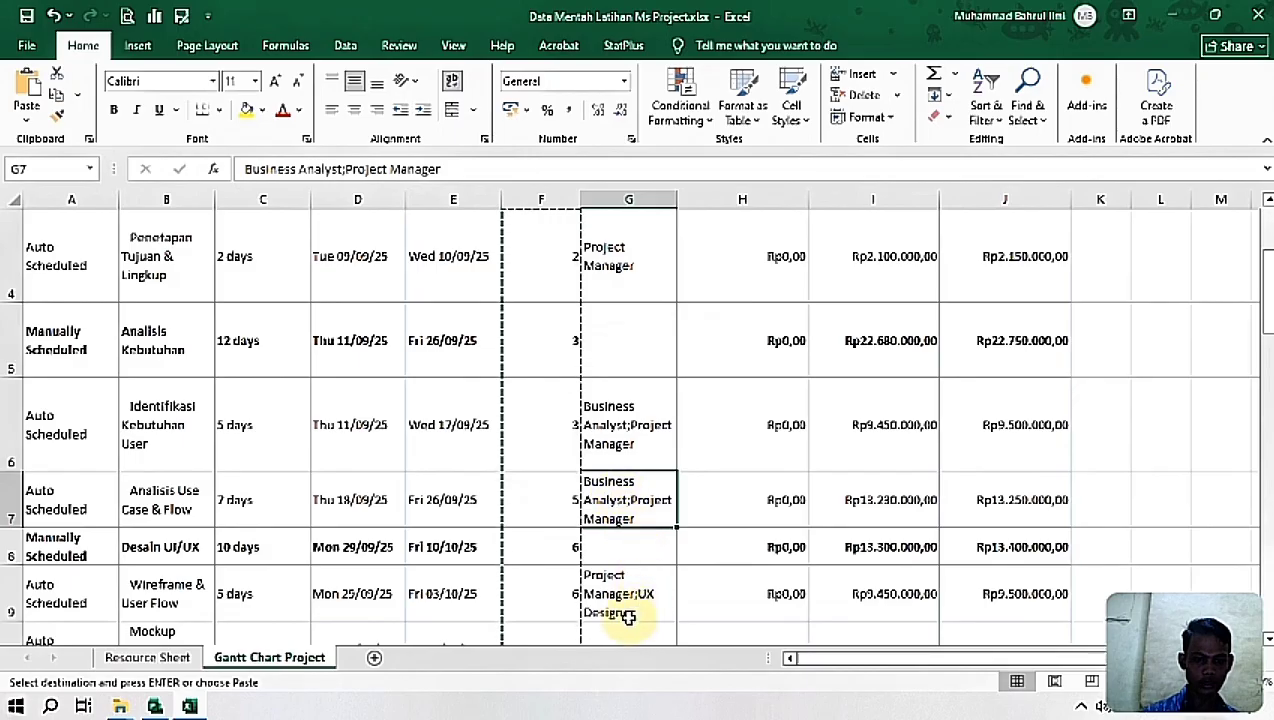
click(155, 706)
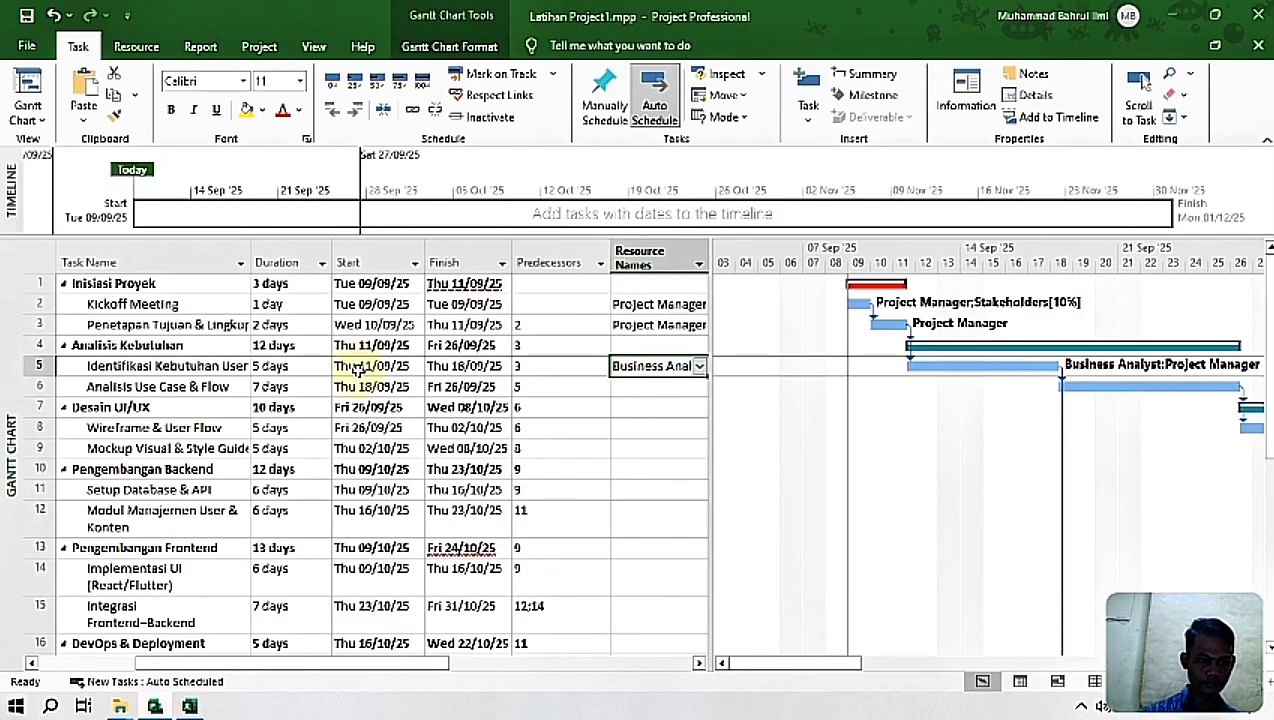
click(698, 391)
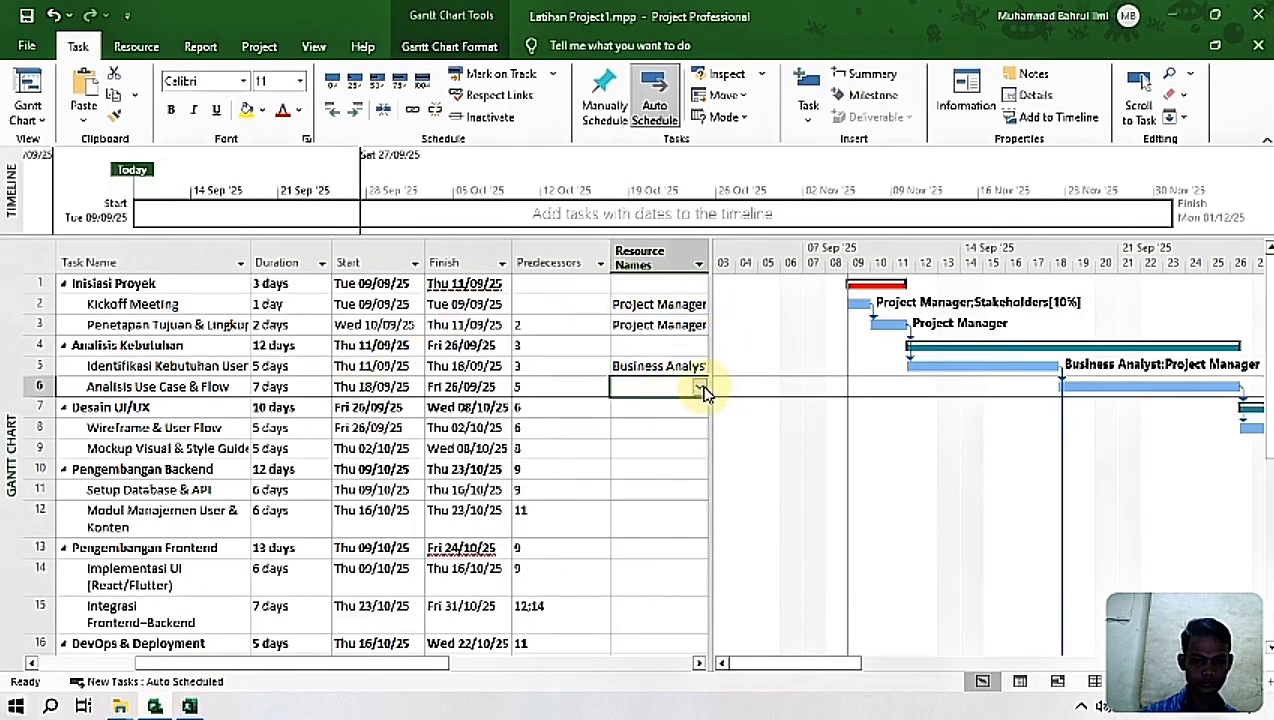
click(700, 388)
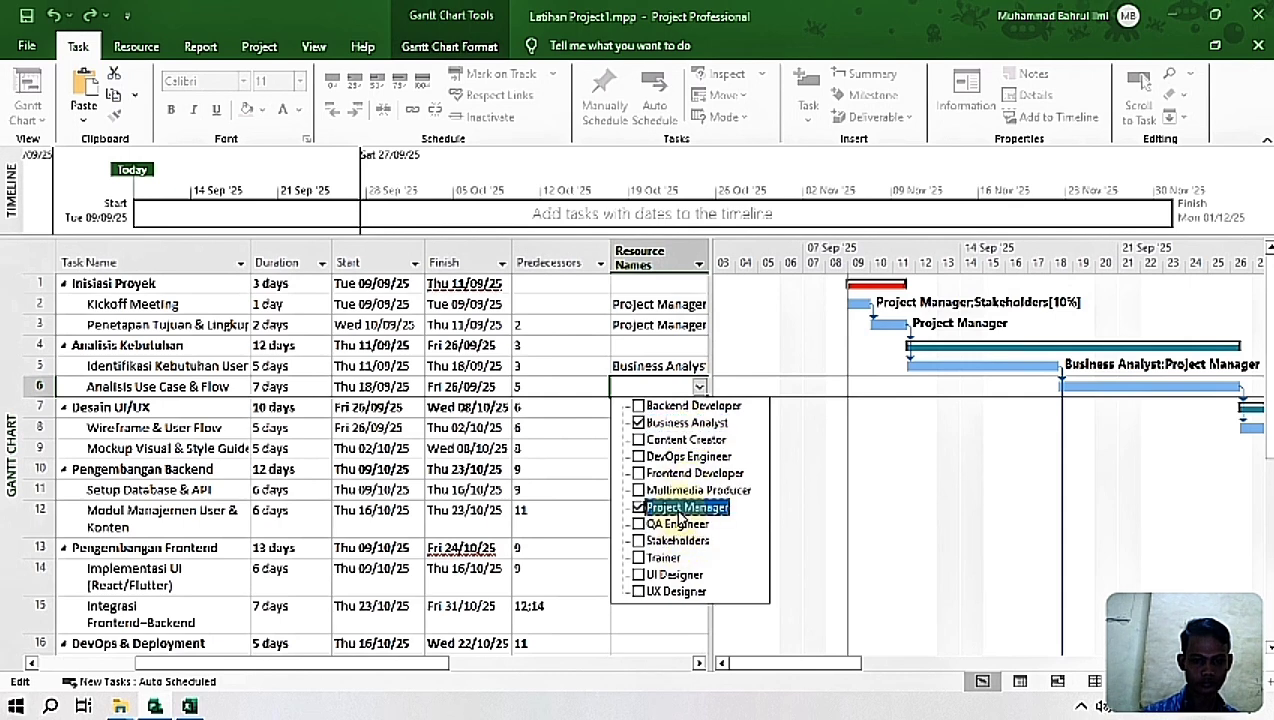
key(Return)
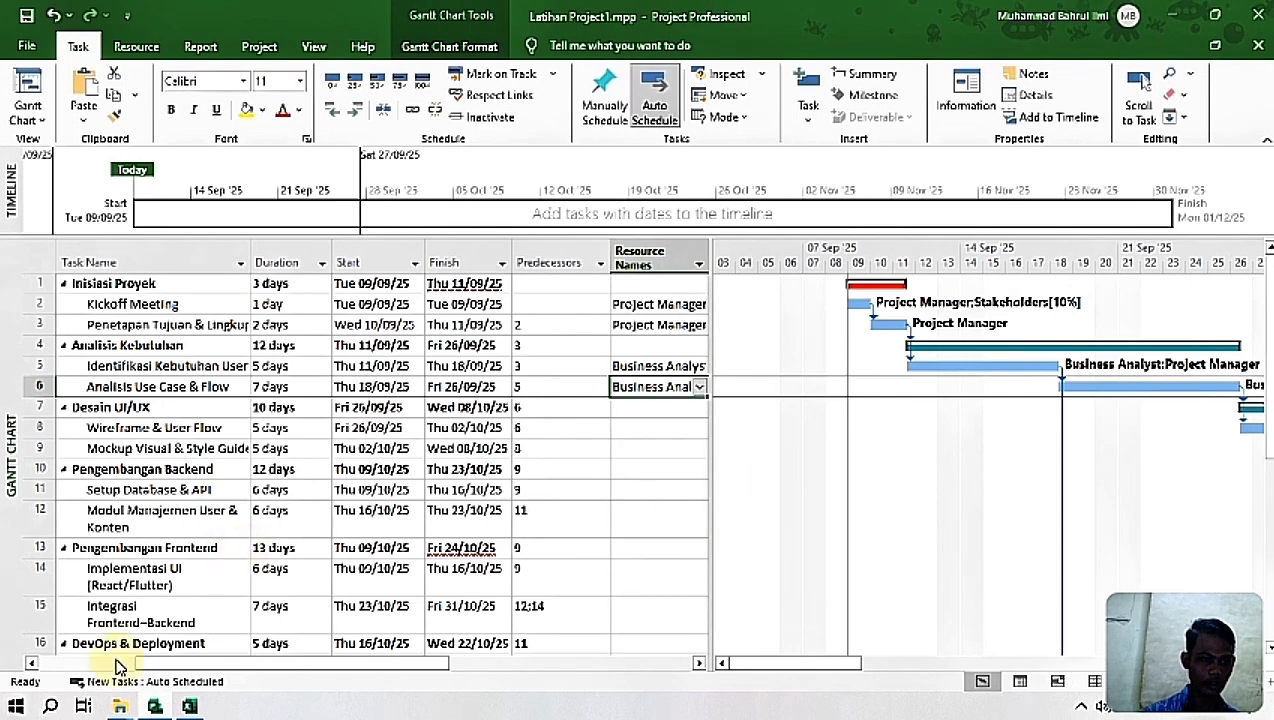
Step: Look up the resources for Wireframe & User Flow in the Excel workbook and assign Project Manager and UX Designer to it in Project
click(189, 706)
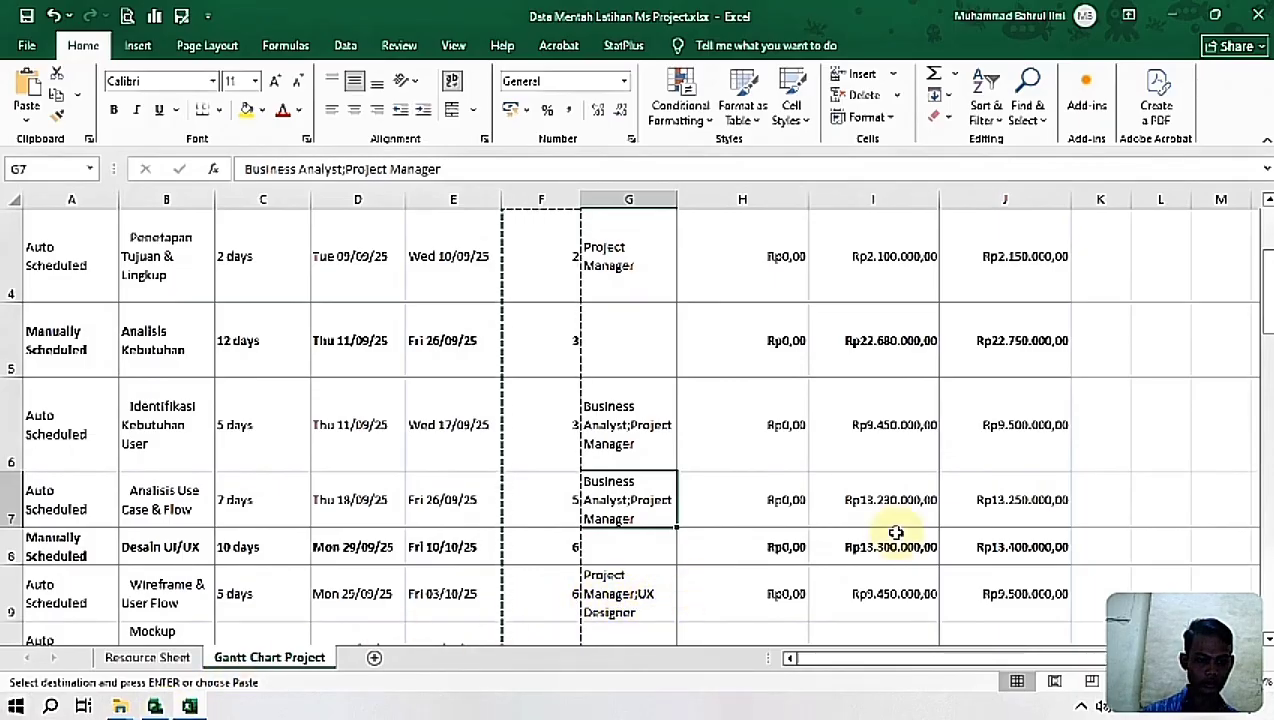
drag(1266, 290, 1266, 310)
click(613, 280)
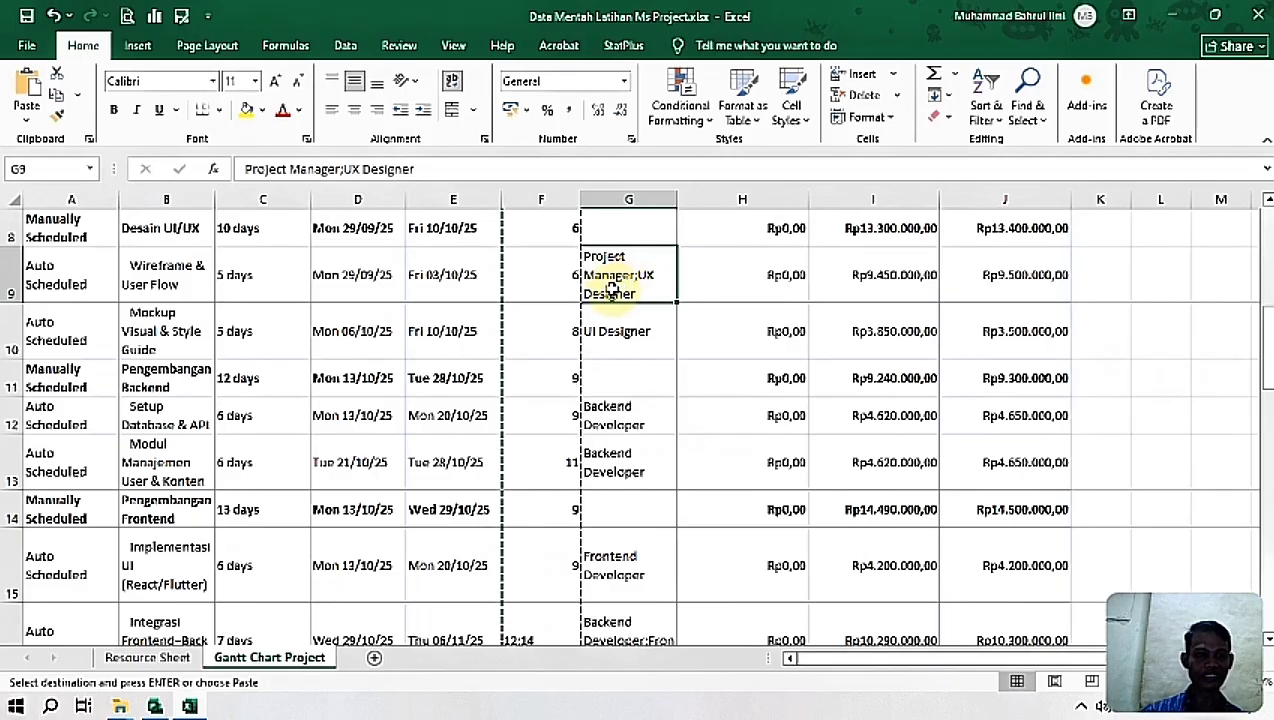
click(154, 707)
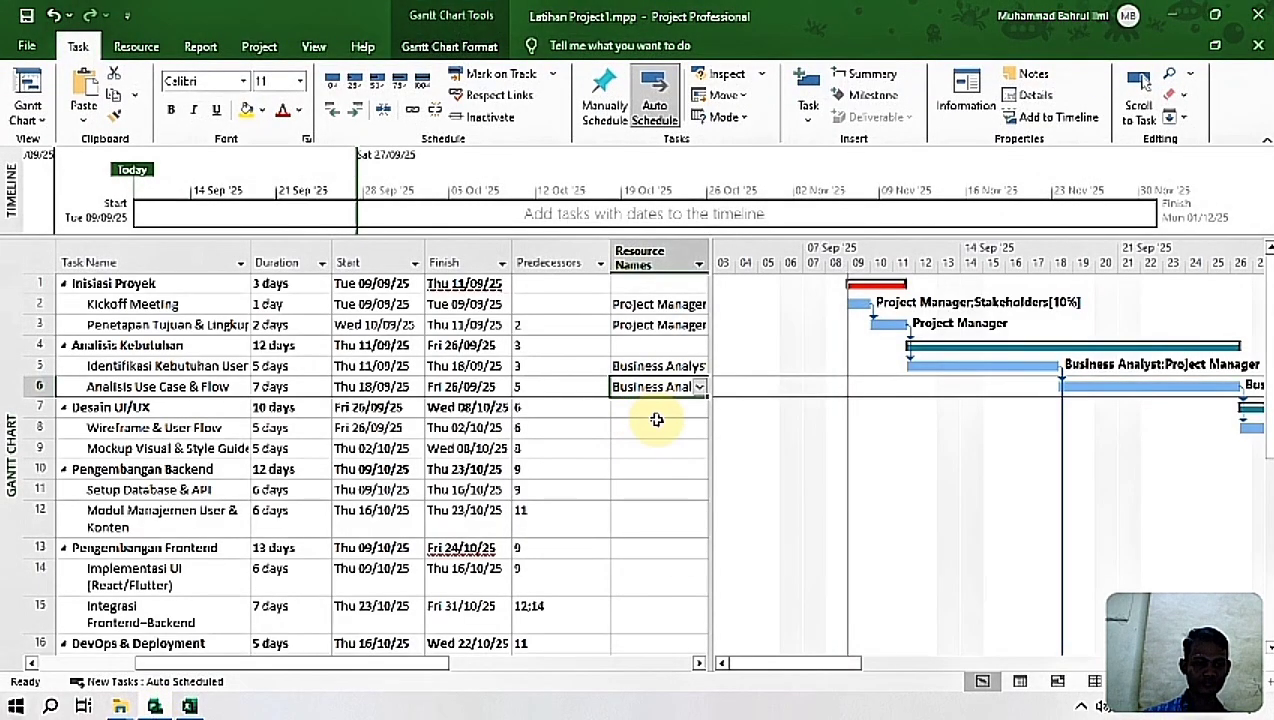
click(656, 427)
click(701, 430)
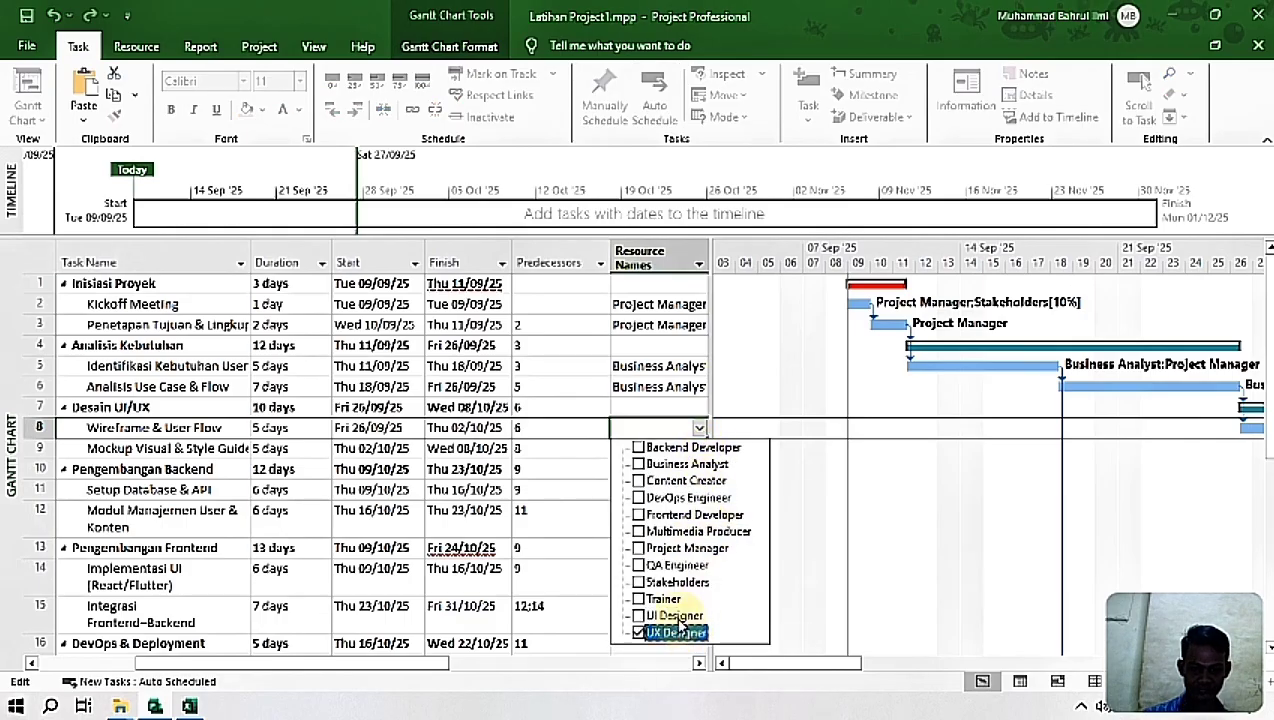
click(639, 549)
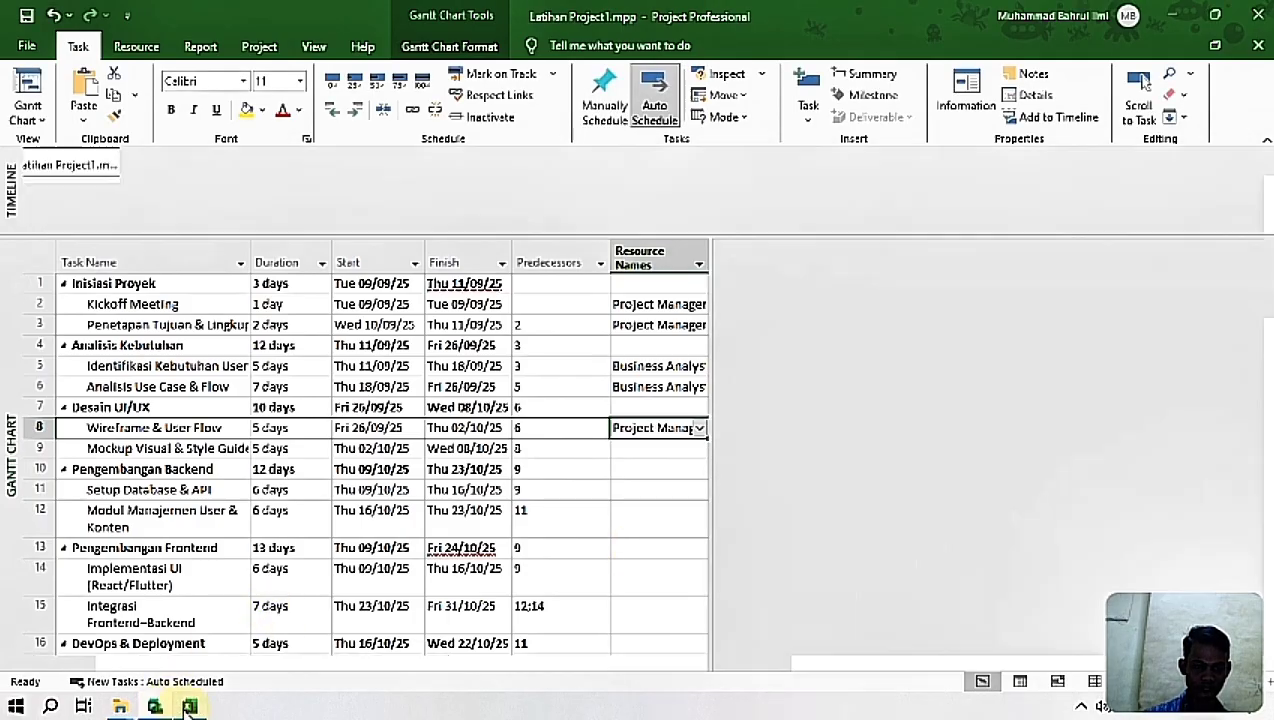
Step: Check the Excel workbook for Mockup Visual & Style Guide's resource and assign UI Designer to that task in Project
click(189, 707)
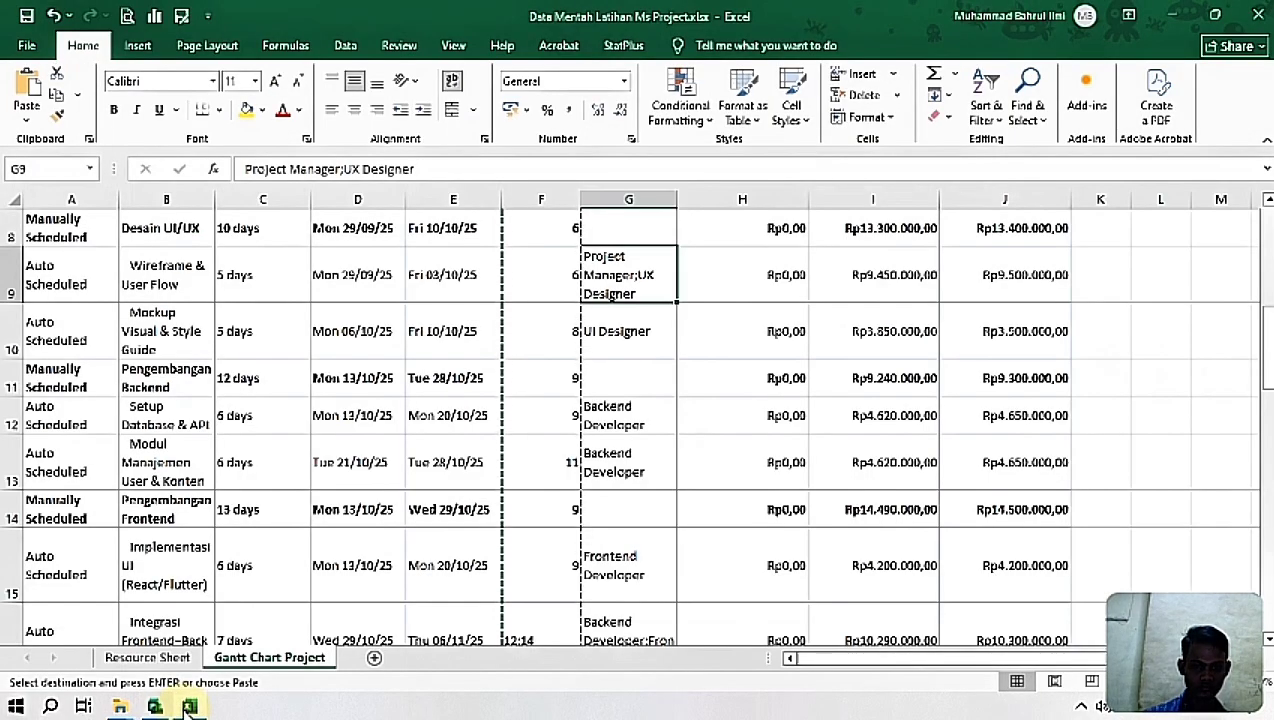
click(189, 707)
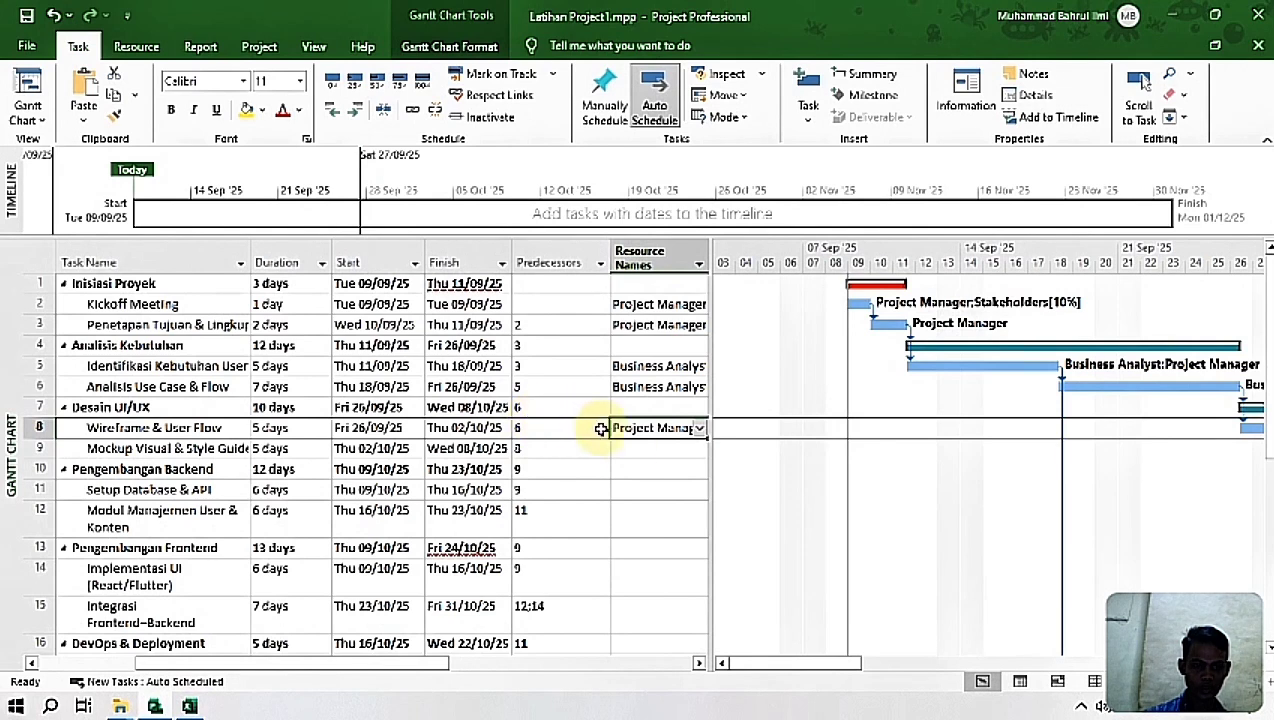
click(631, 448)
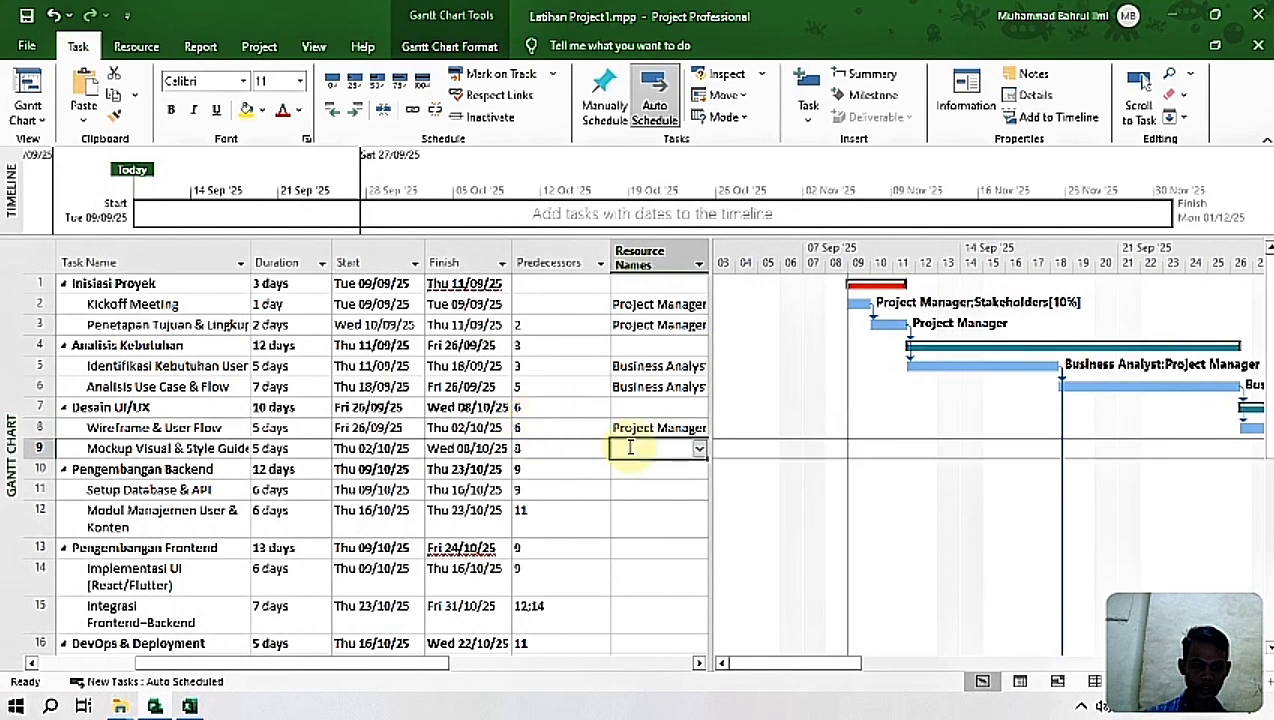
click(699, 451)
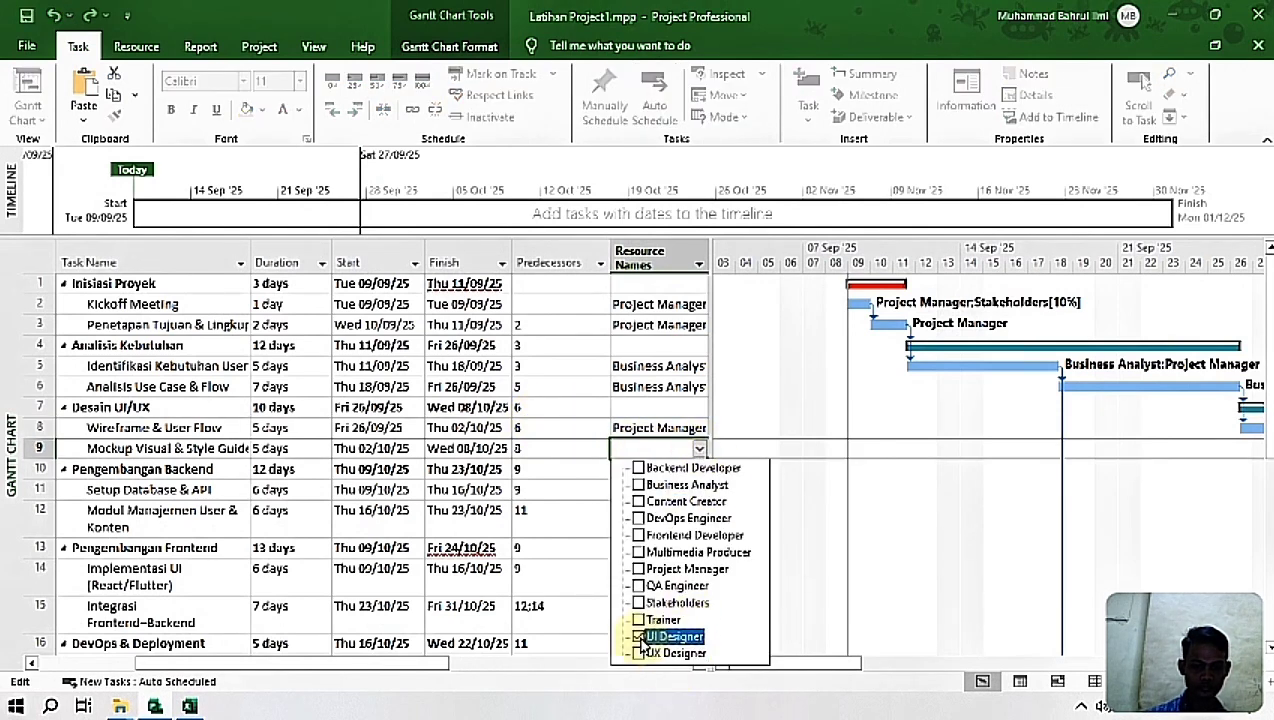
key(Return)
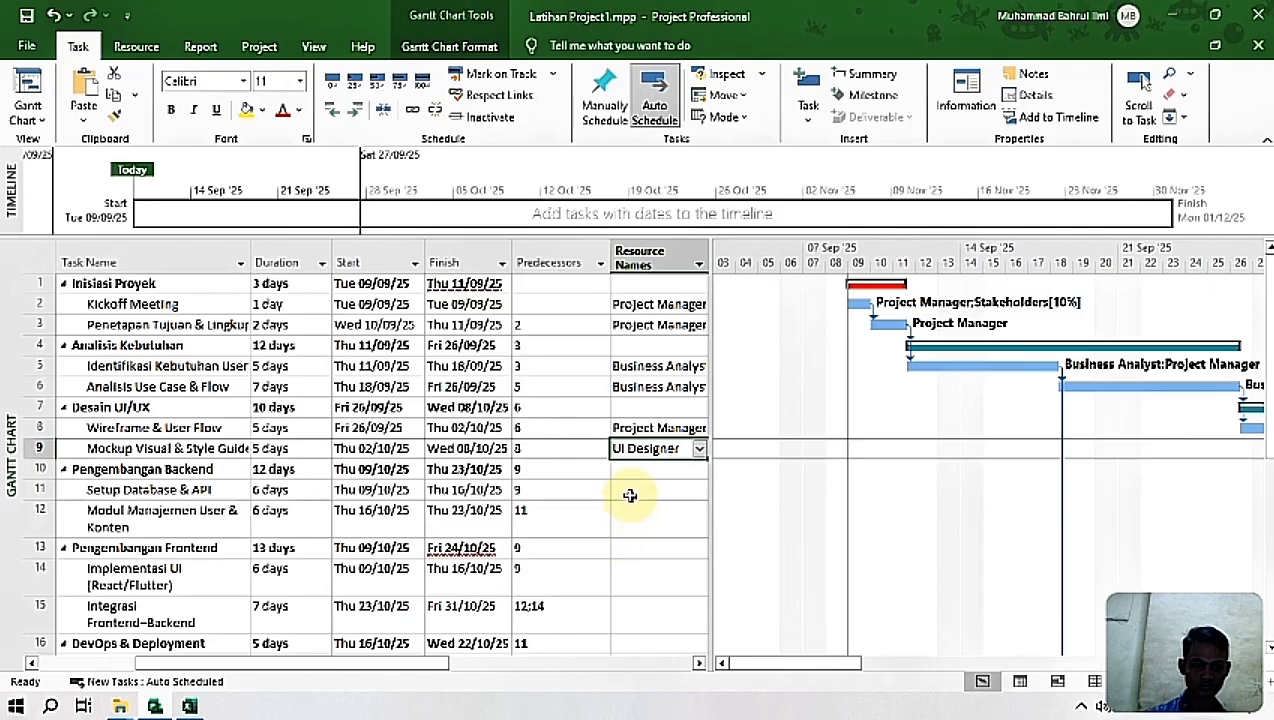
Step: Look up the resource for Setup Database & API in the Excel workbook and assign Backend Developer to it in Project
click(629, 492)
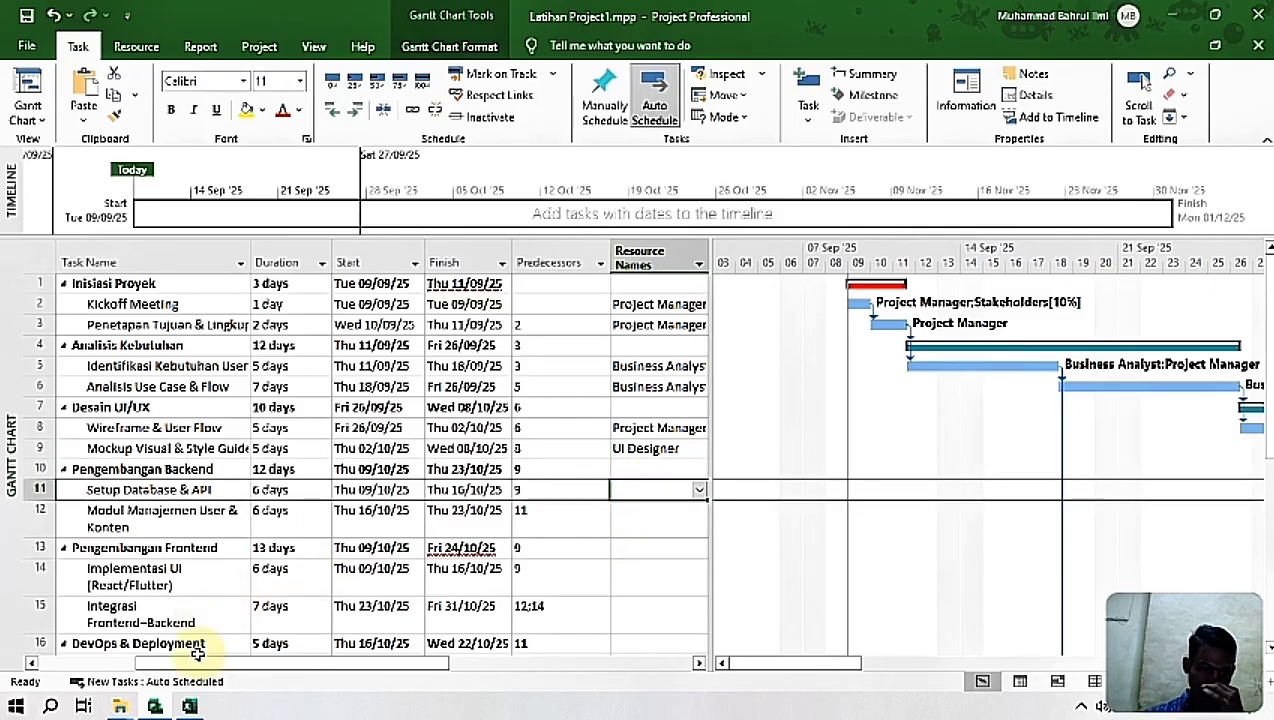
click(190, 708)
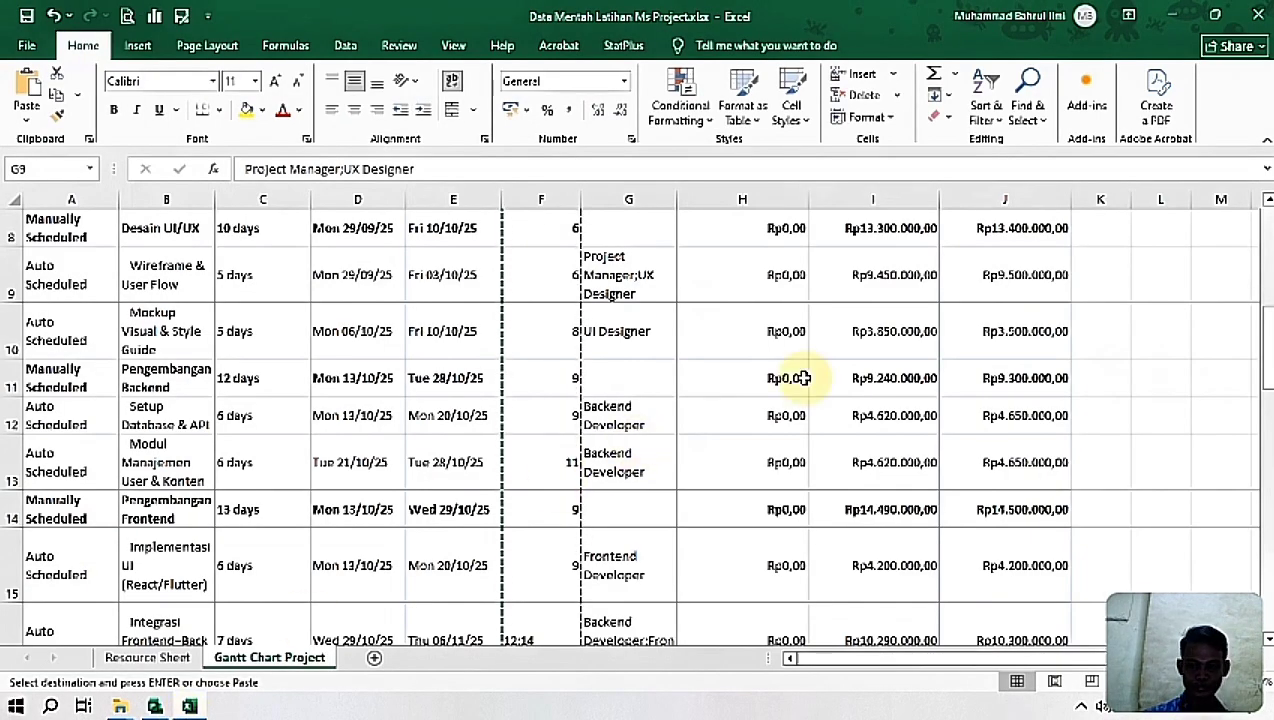
drag(1260, 333, 1258, 364)
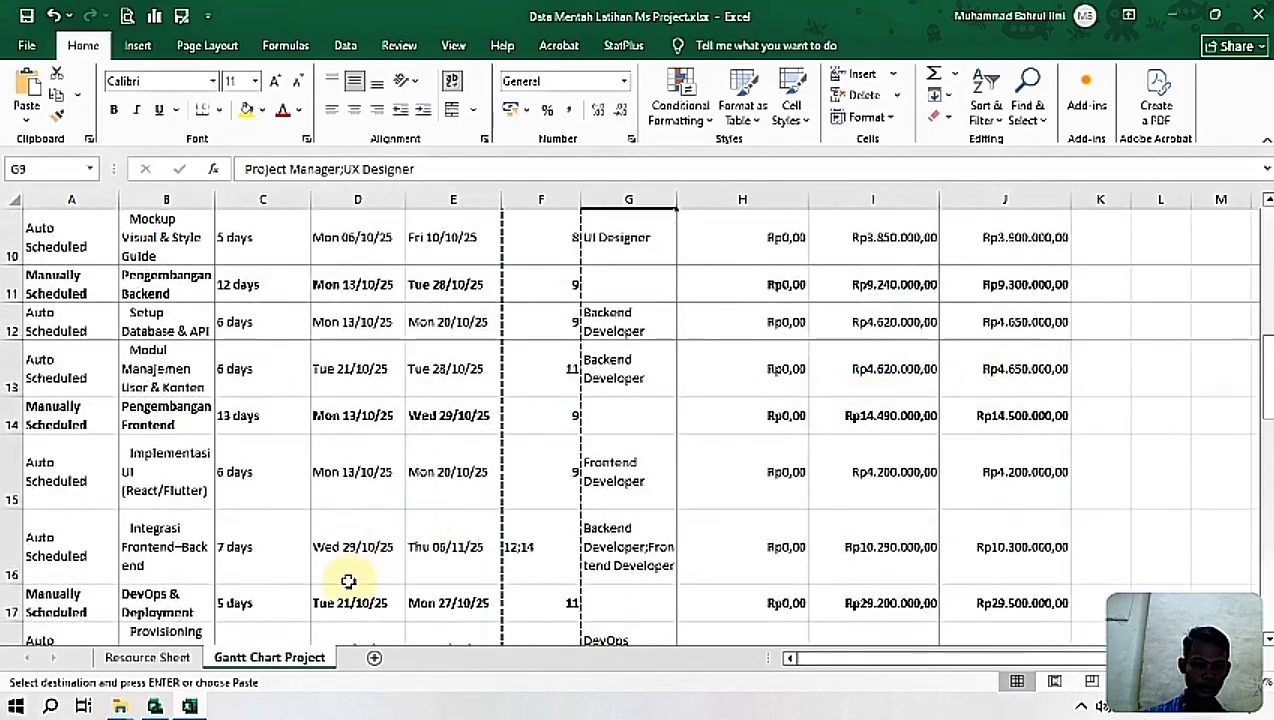
click(155, 706)
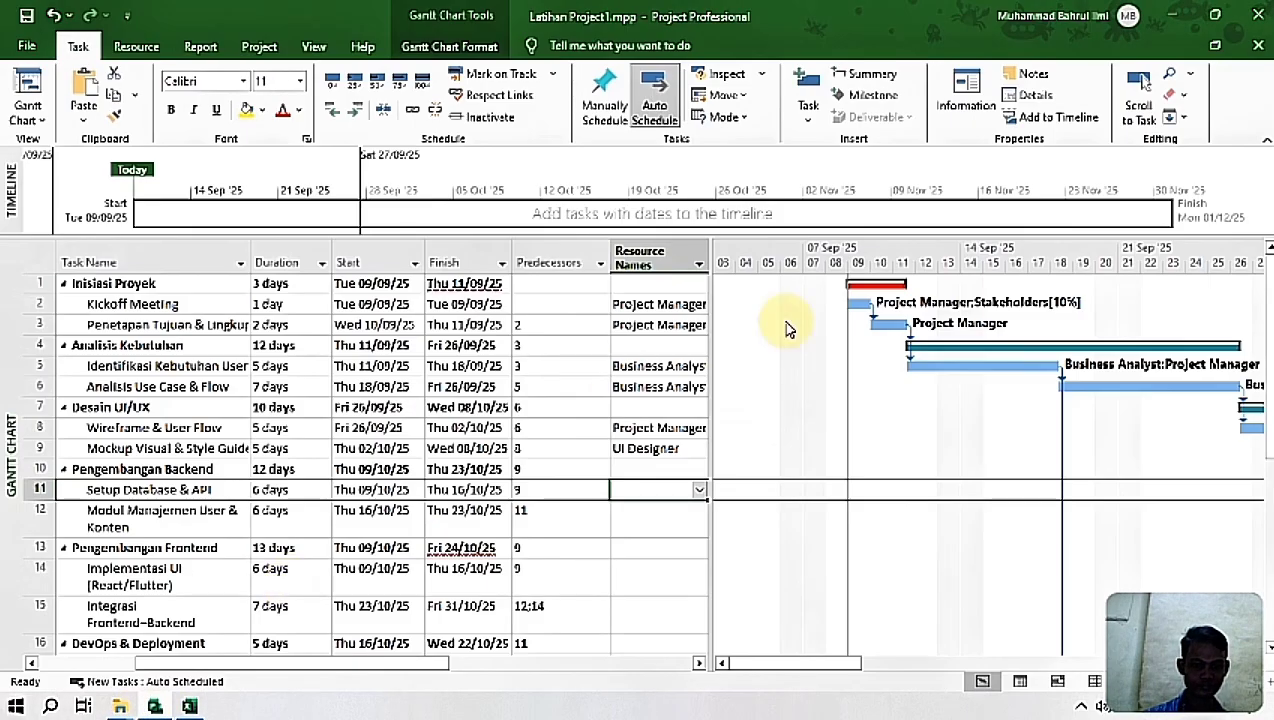
click(698, 493)
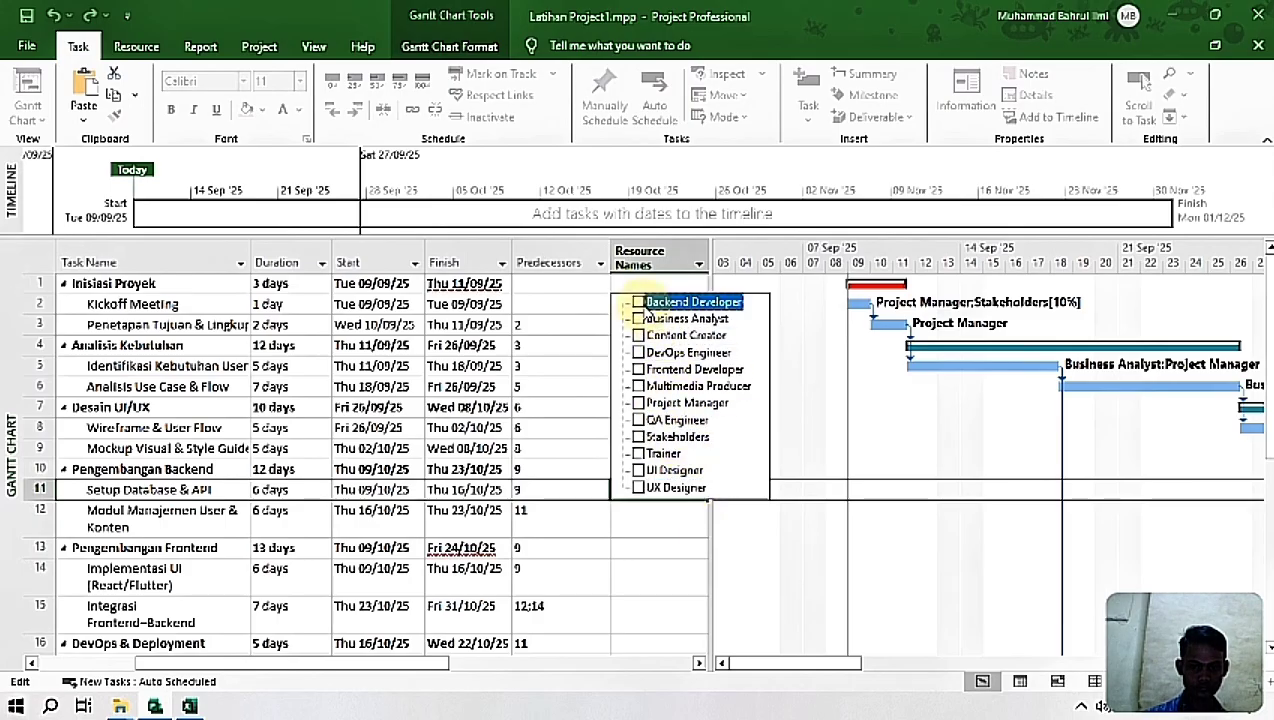
click(735, 612)
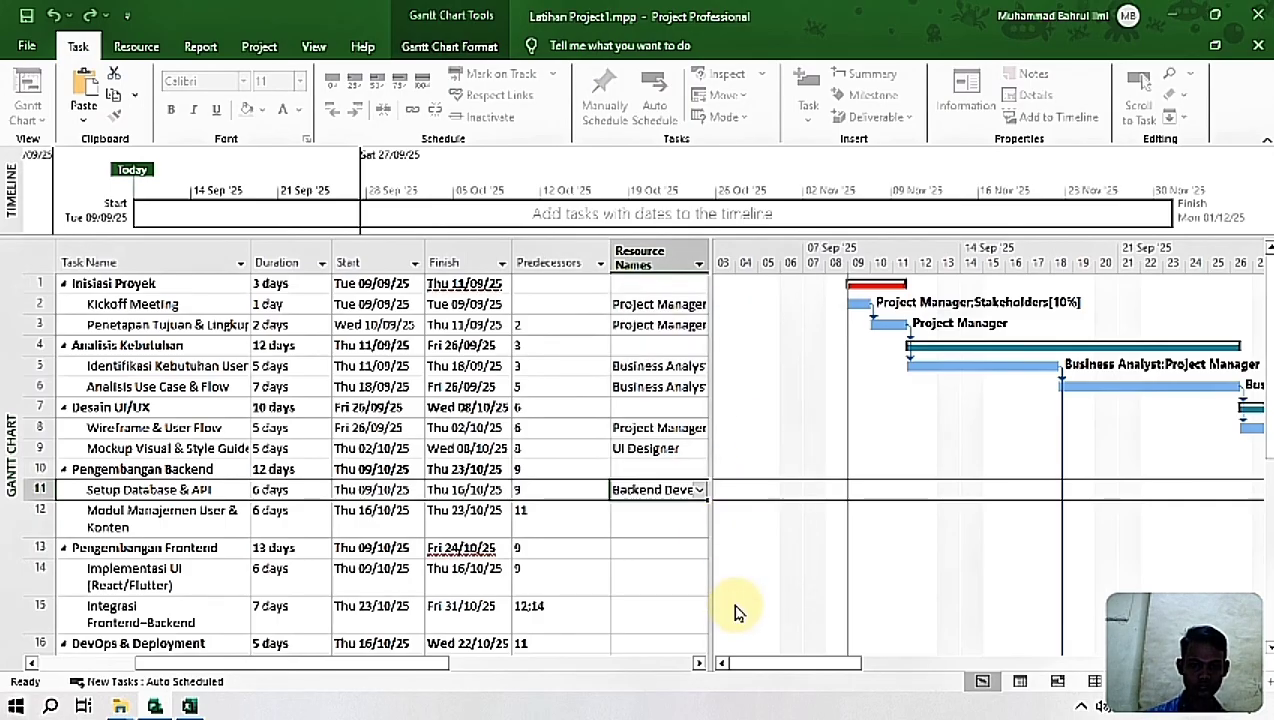
Step: Assign Backend Developer to the task Modul Manajemen User & Konten
click(680, 528)
click(701, 527)
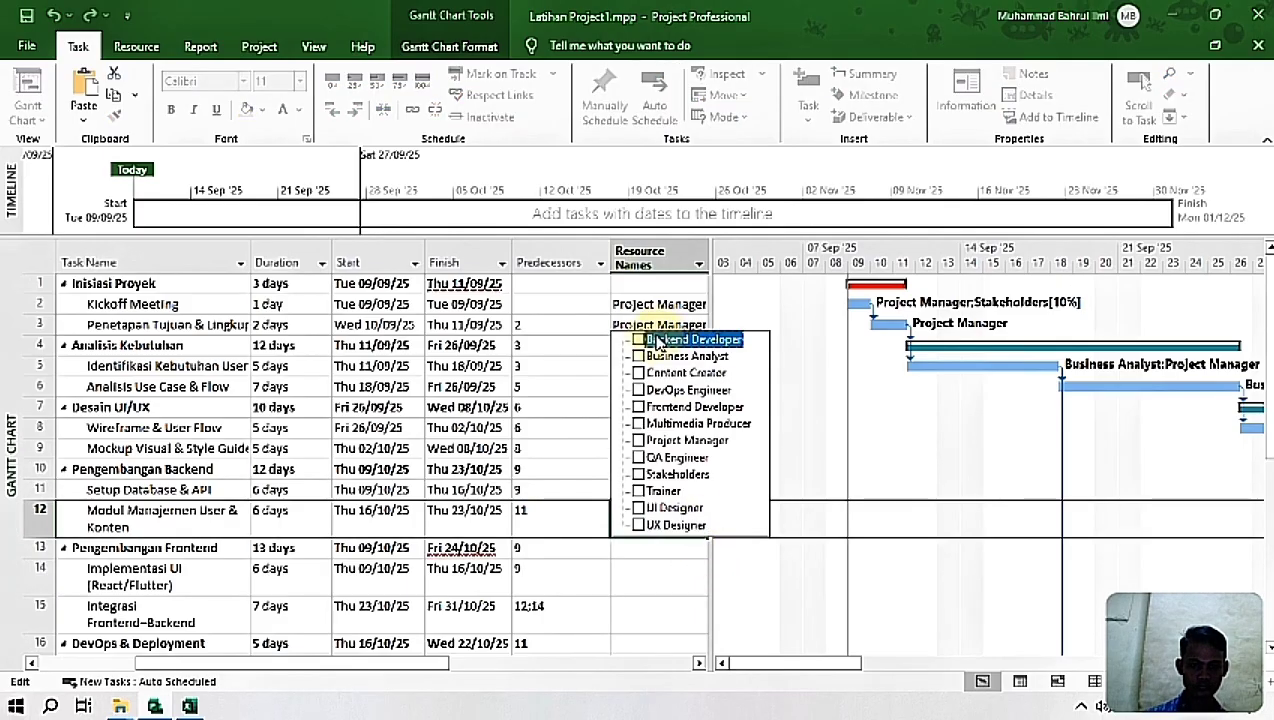
click(640, 340)
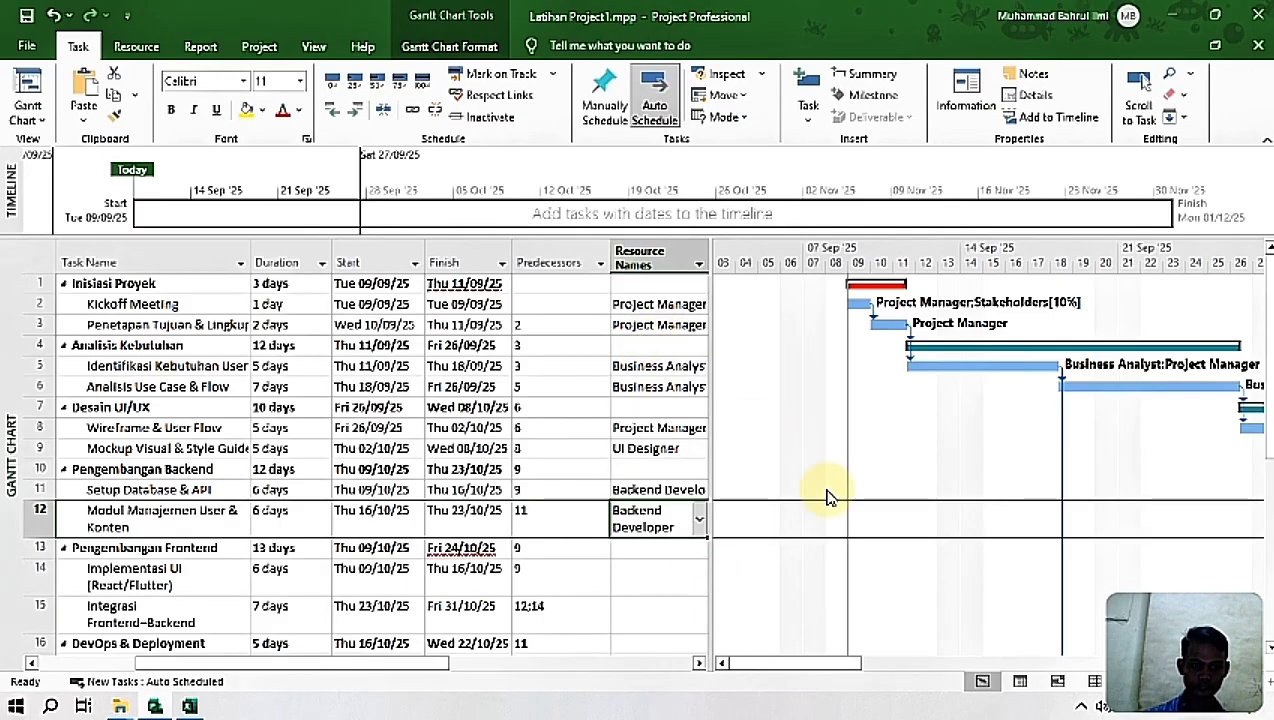
Step: Look up the resource for Implementasi UI (React/Flutter) in the Excel workbook and assign Frontend Developer to it in Project
scroll(887, 455, down, 3)
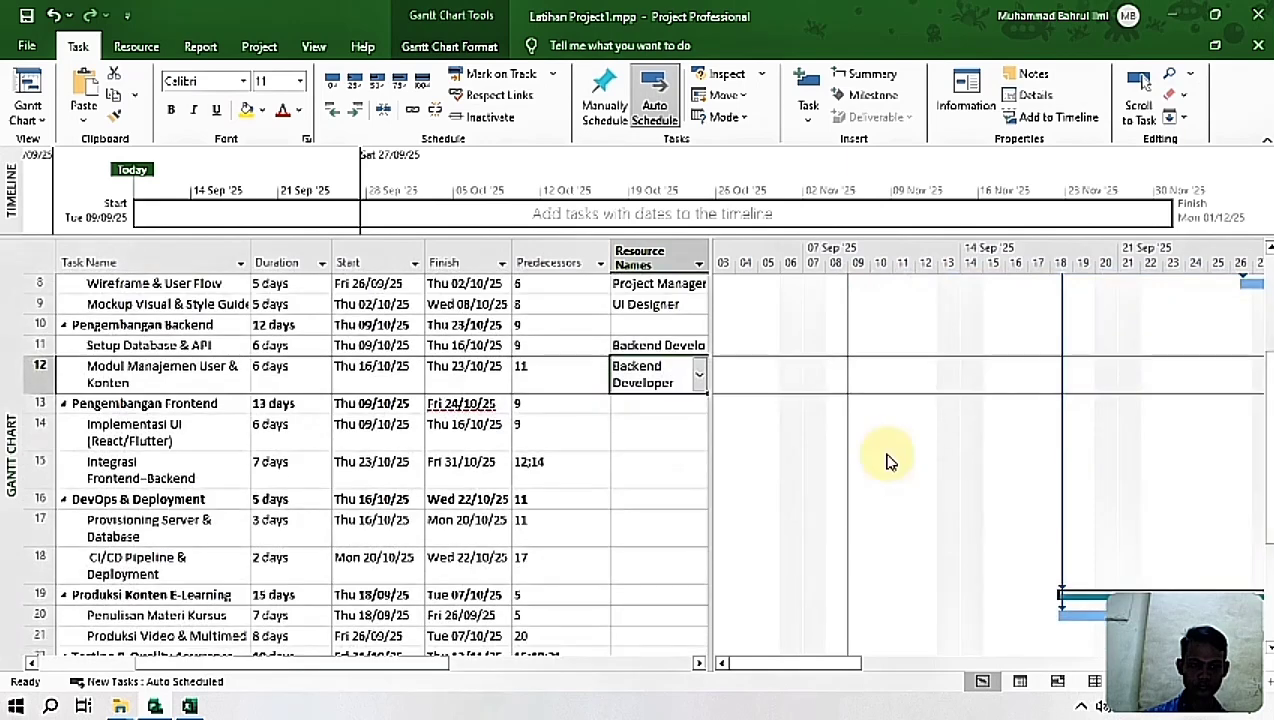
click(650, 432)
click(155, 706)
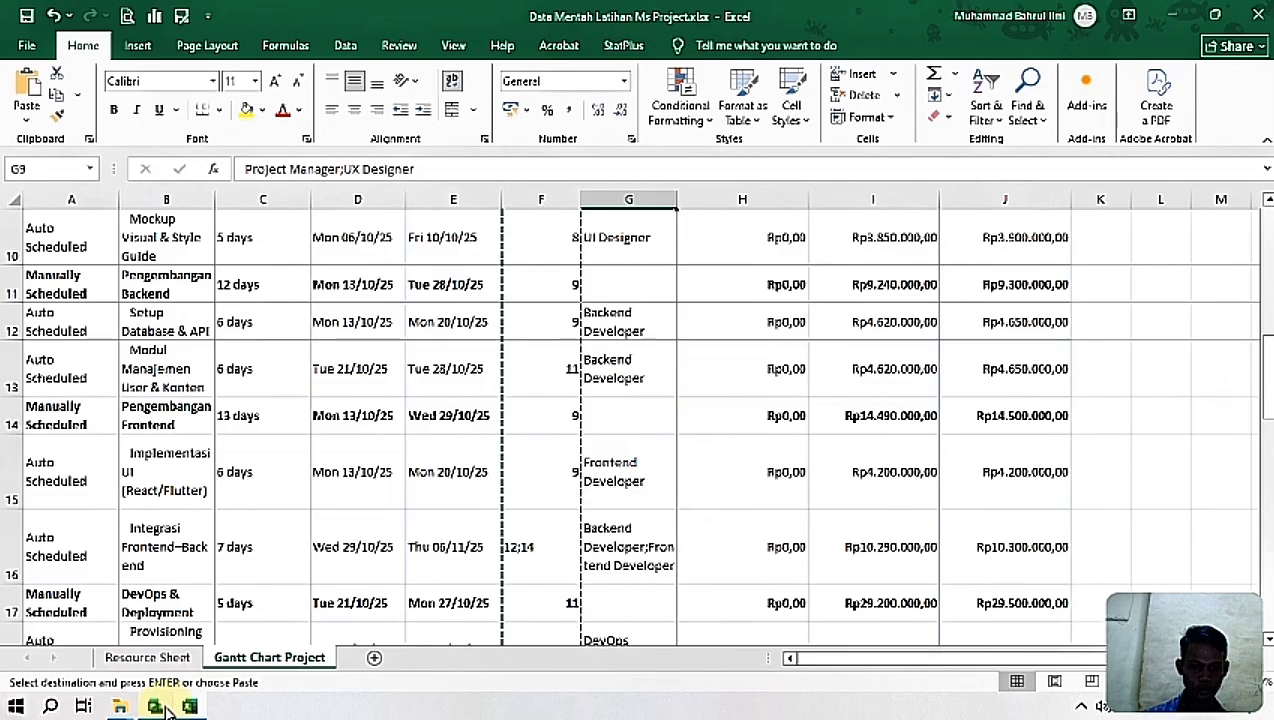
click(158, 706)
click(189, 706)
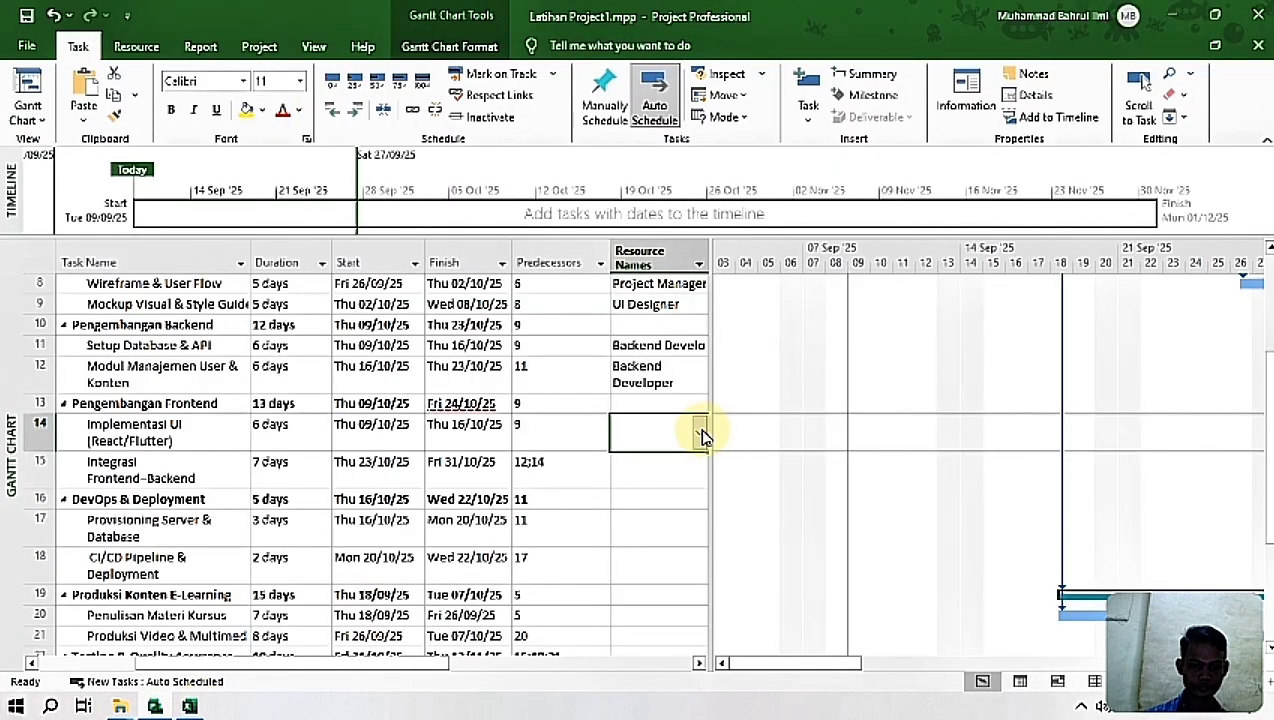
click(700, 434)
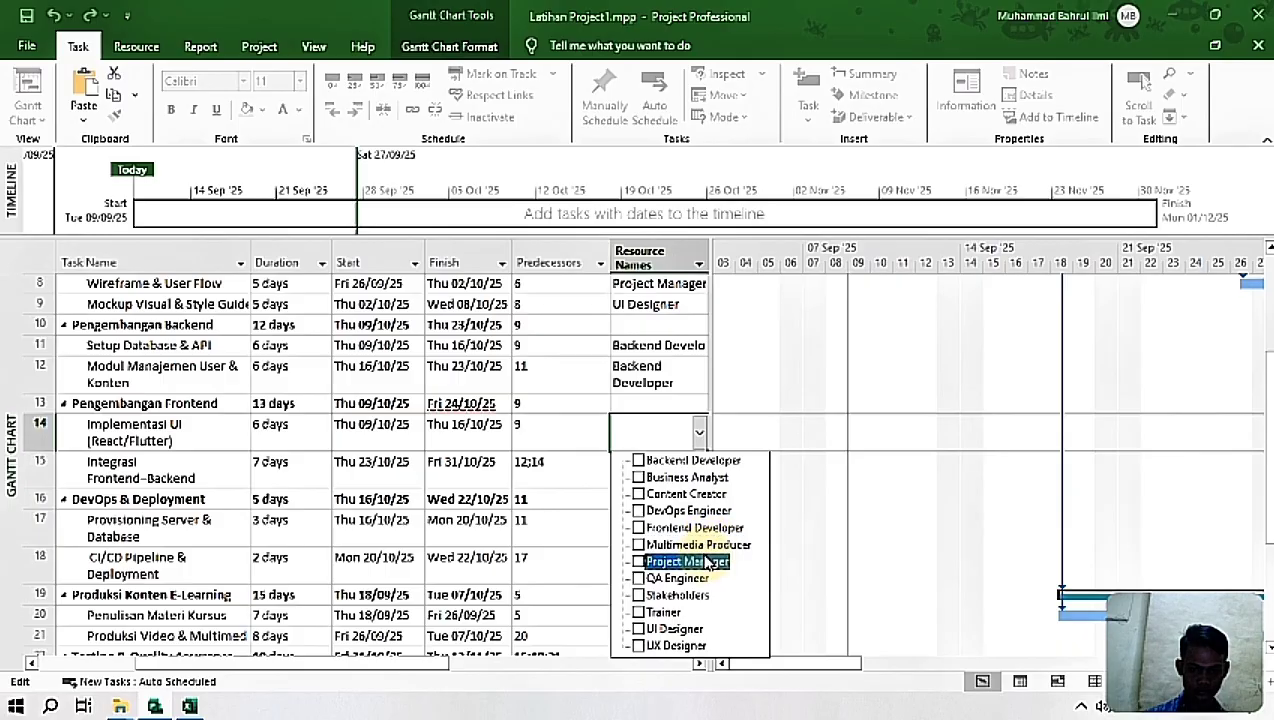
click(692, 529)
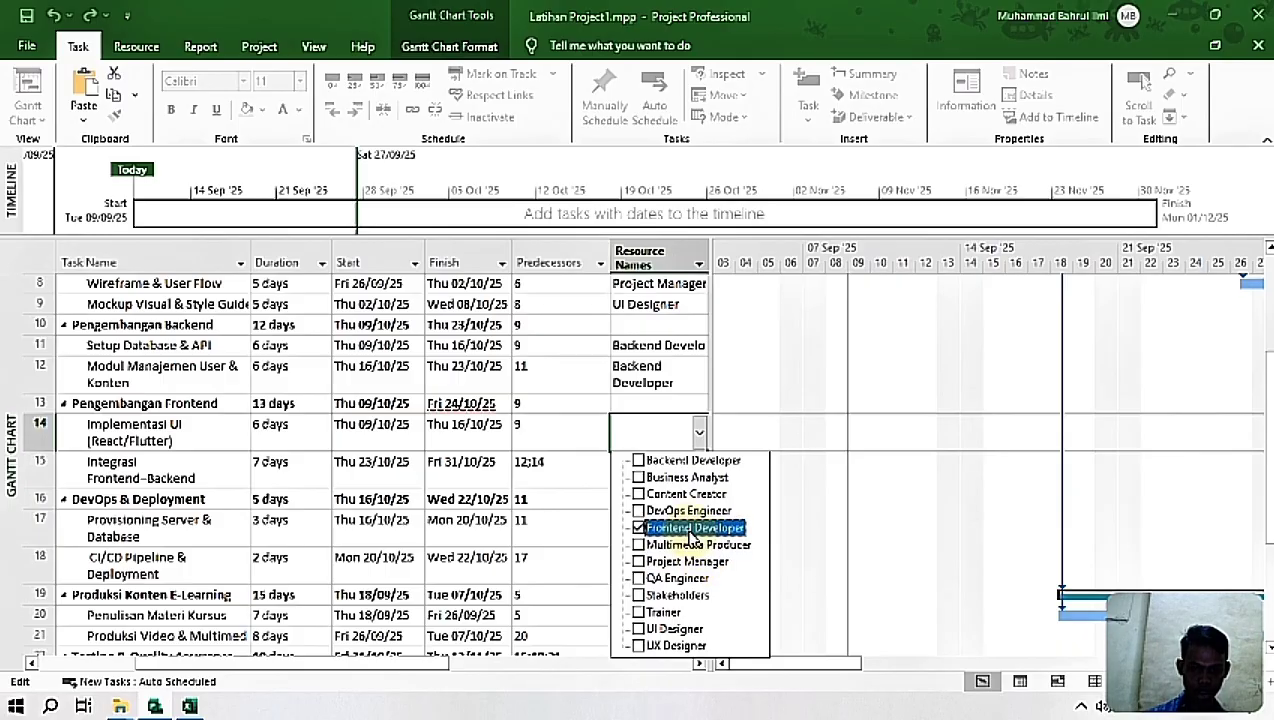
key(Return)
Step: Check the Excel workbook for Integrasi Frontend–Backend's resources and assign Backend Developer and Frontend Developer to that task in Project
click(654, 480)
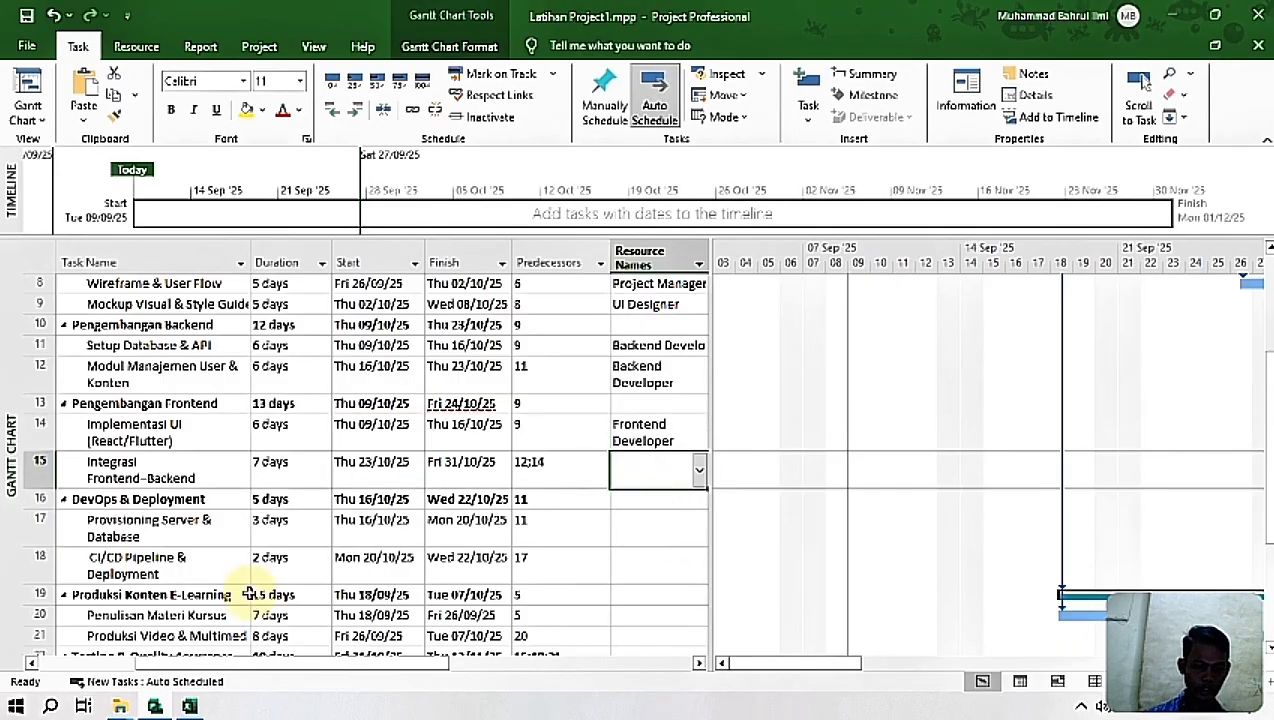
click(189, 706)
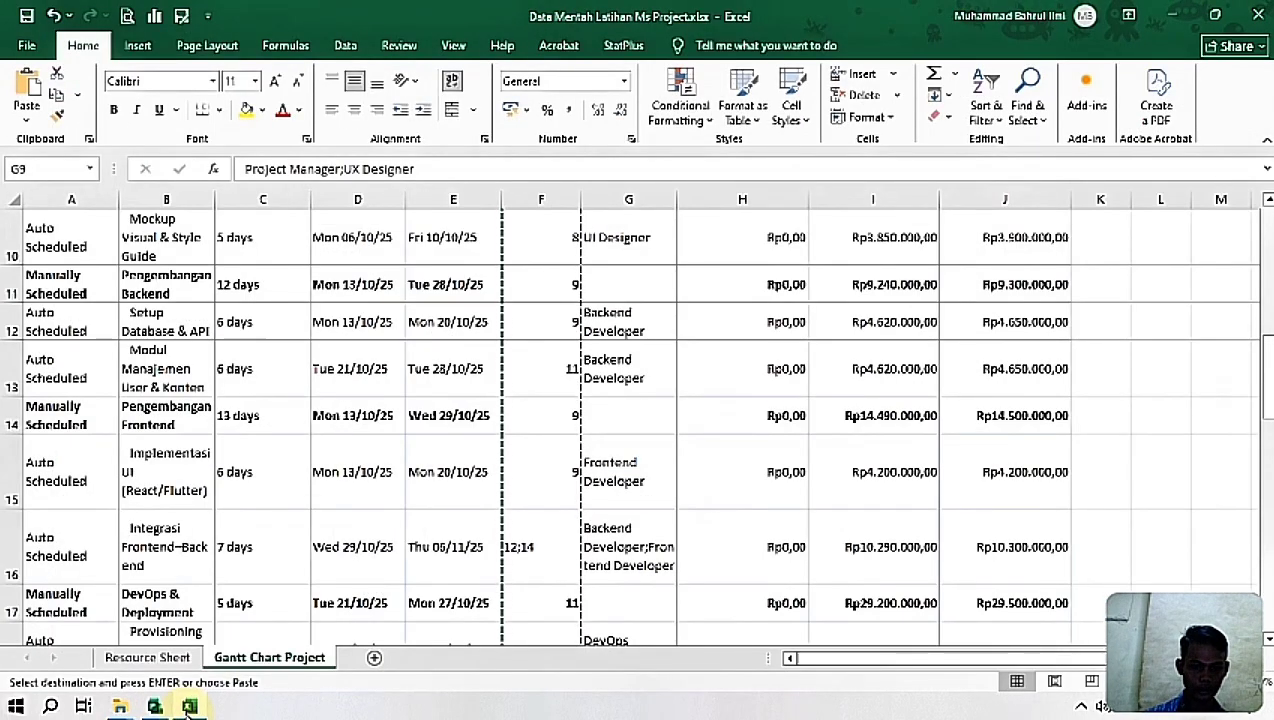
click(156, 707)
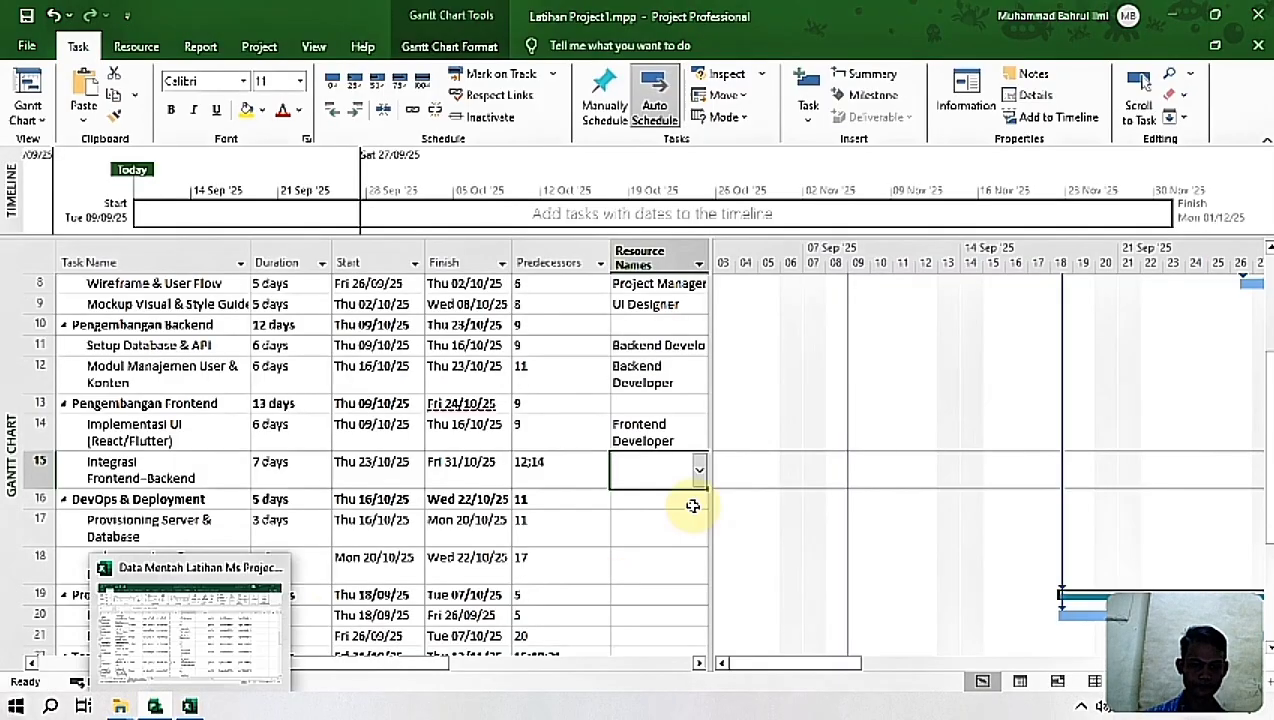
click(697, 483)
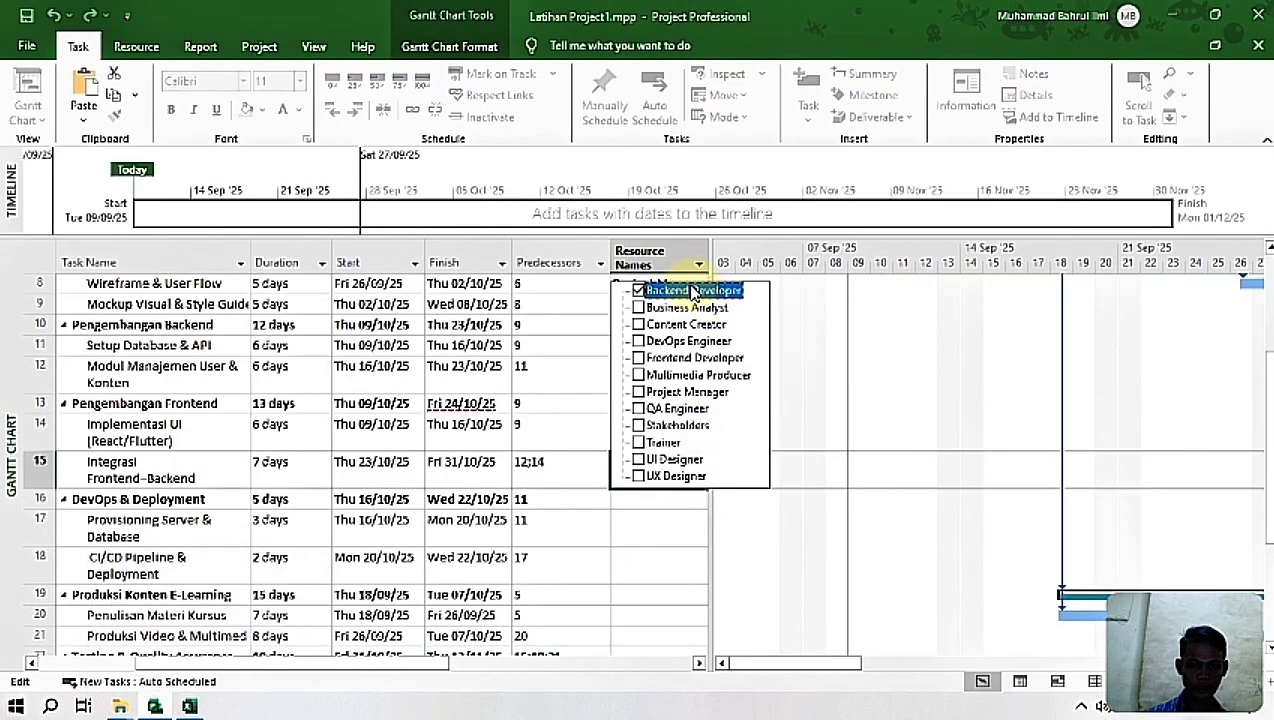
click(683, 358)
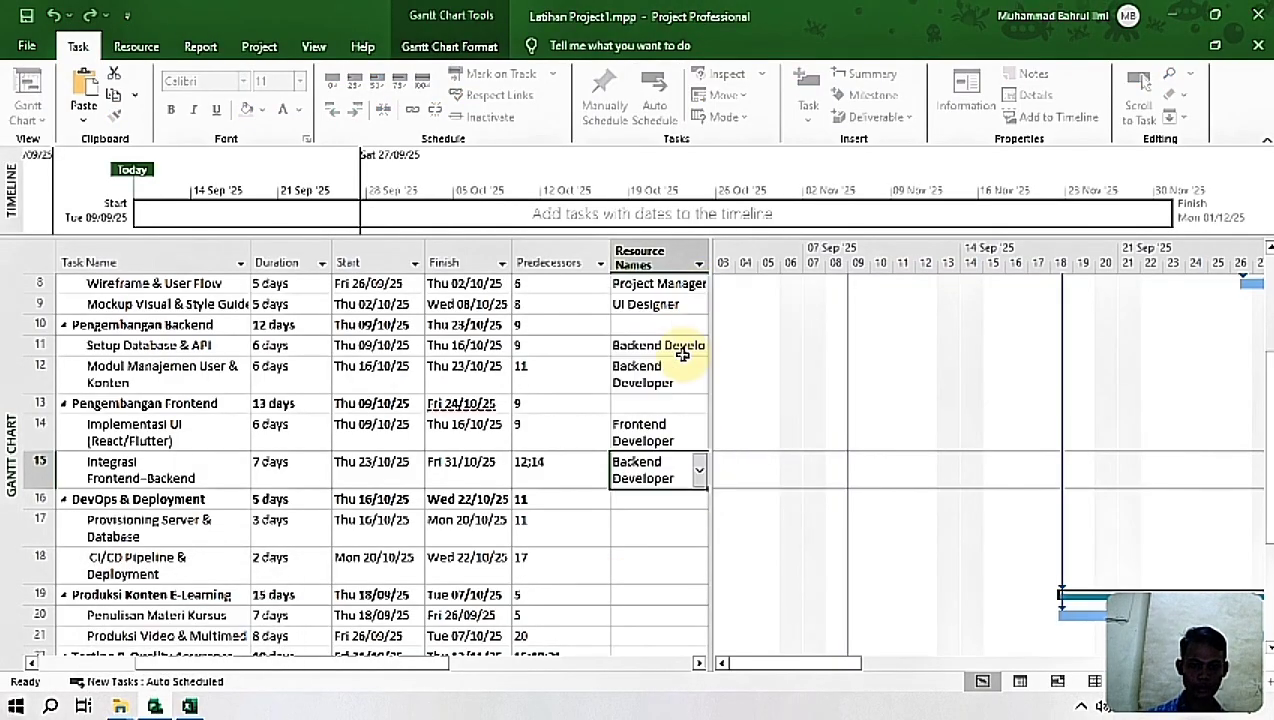
Step: Look up the DevOps & Deployment resources in Excel and assign DevOps Engineer to Provisioning Server & Database and CI/CD Pipeline & Deployment in Project
click(640, 527)
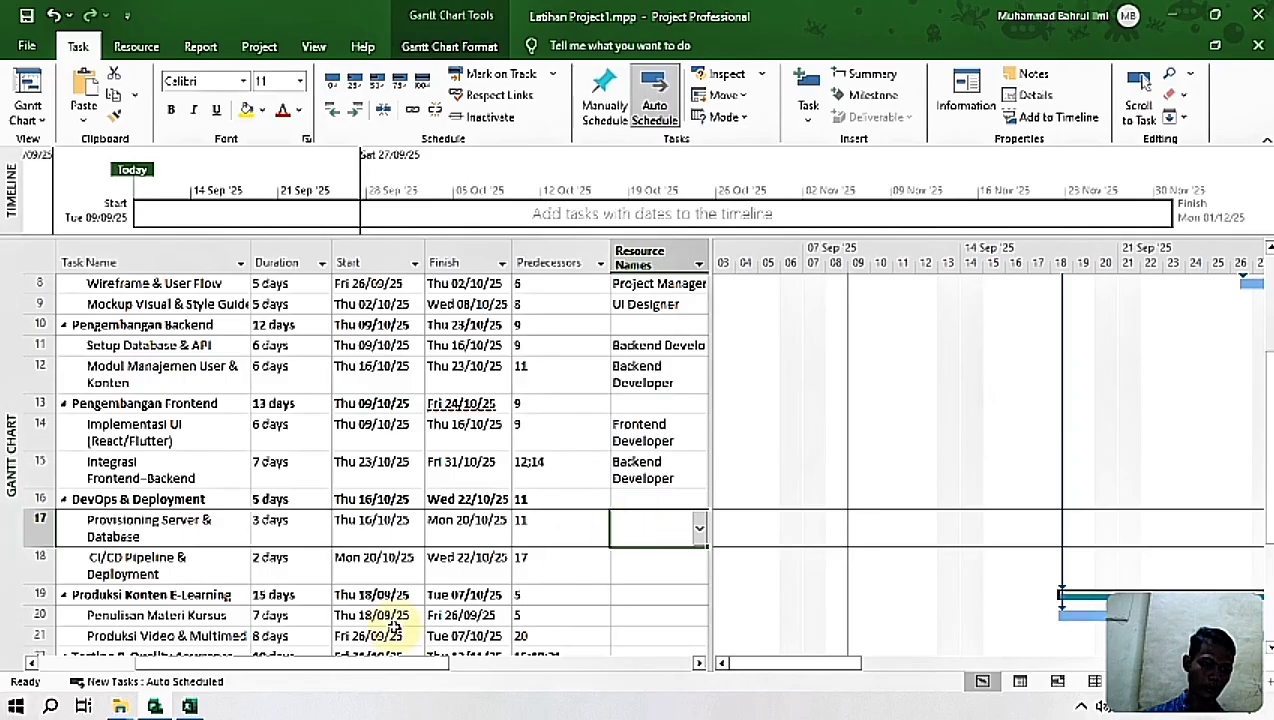
click(189, 706)
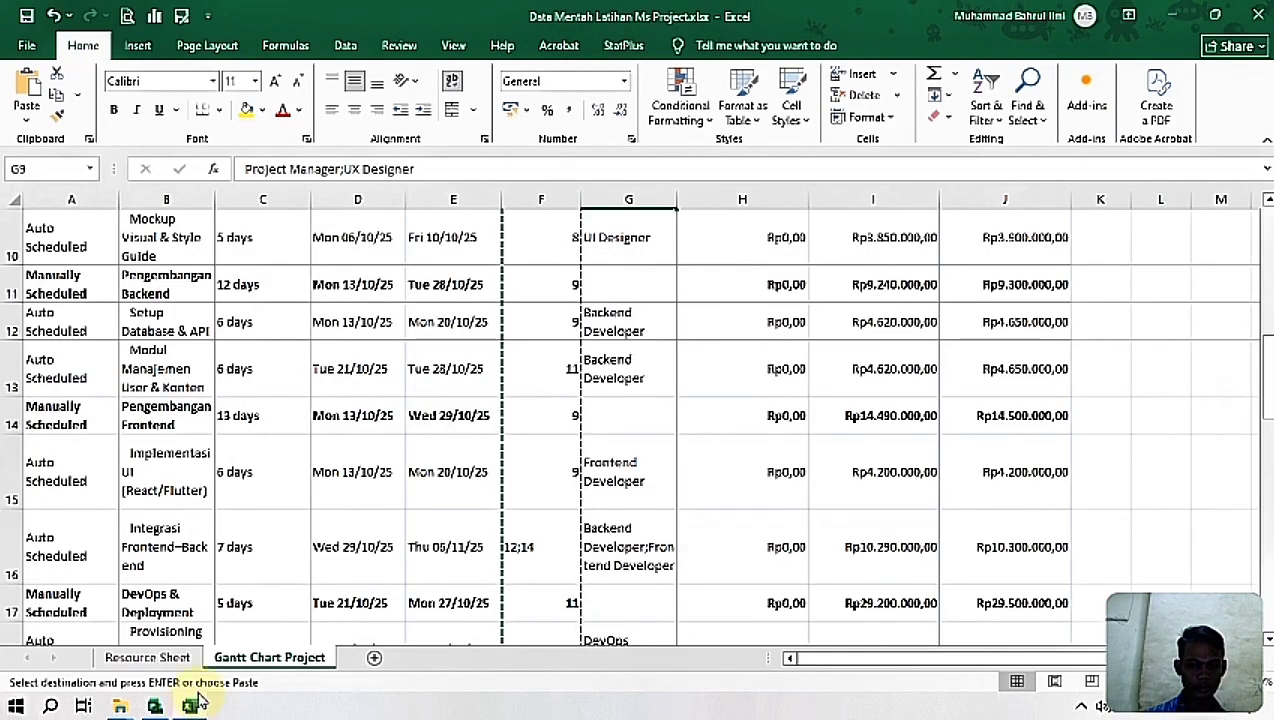
drag(1266, 440, 1265, 484)
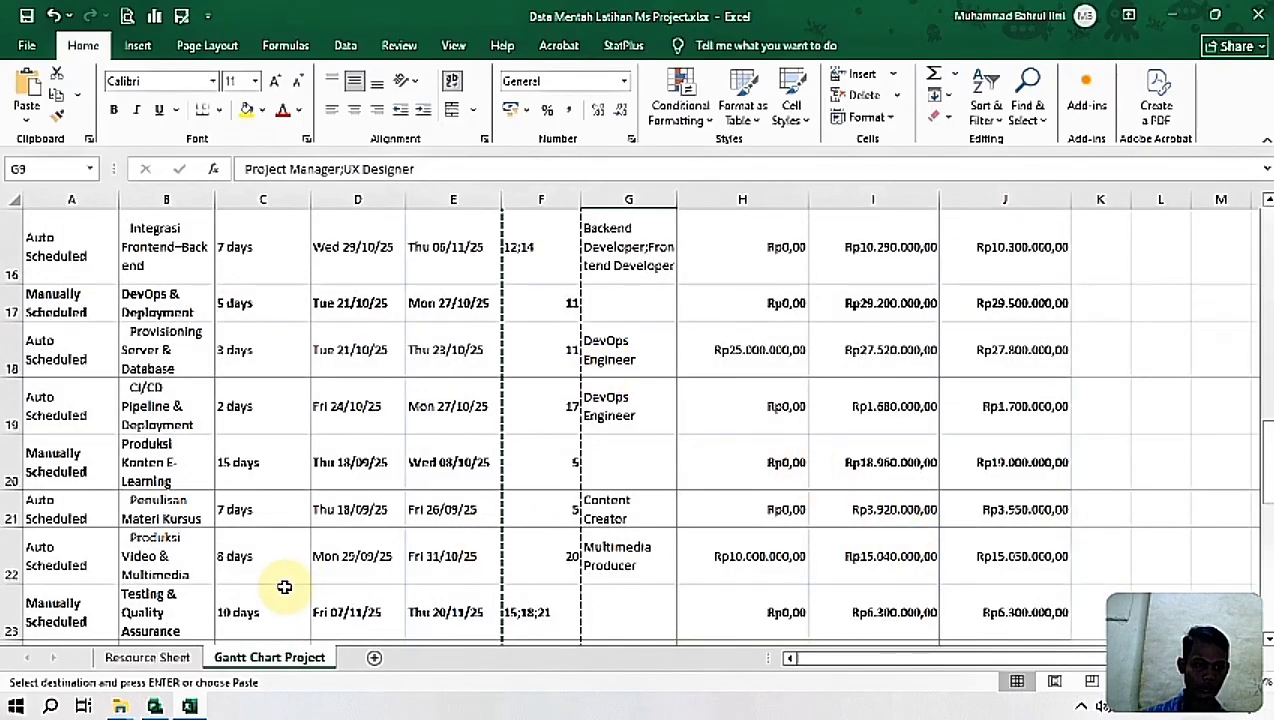
click(155, 706)
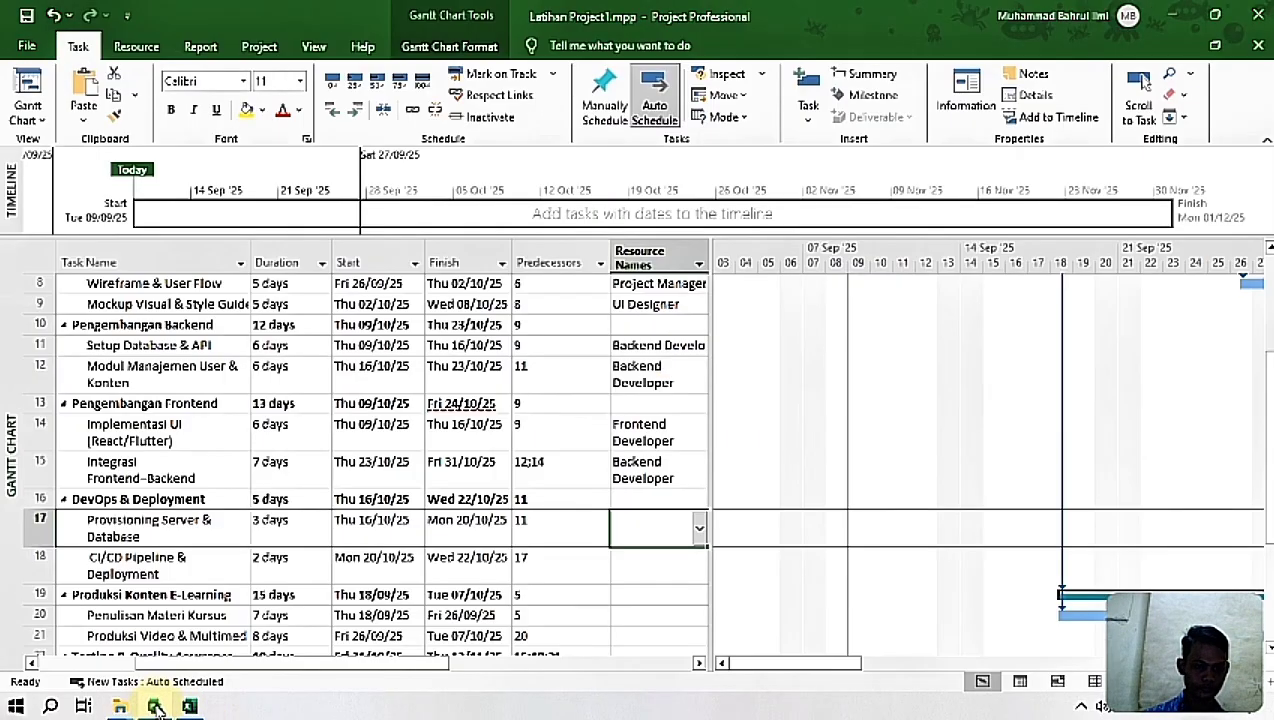
click(700, 540)
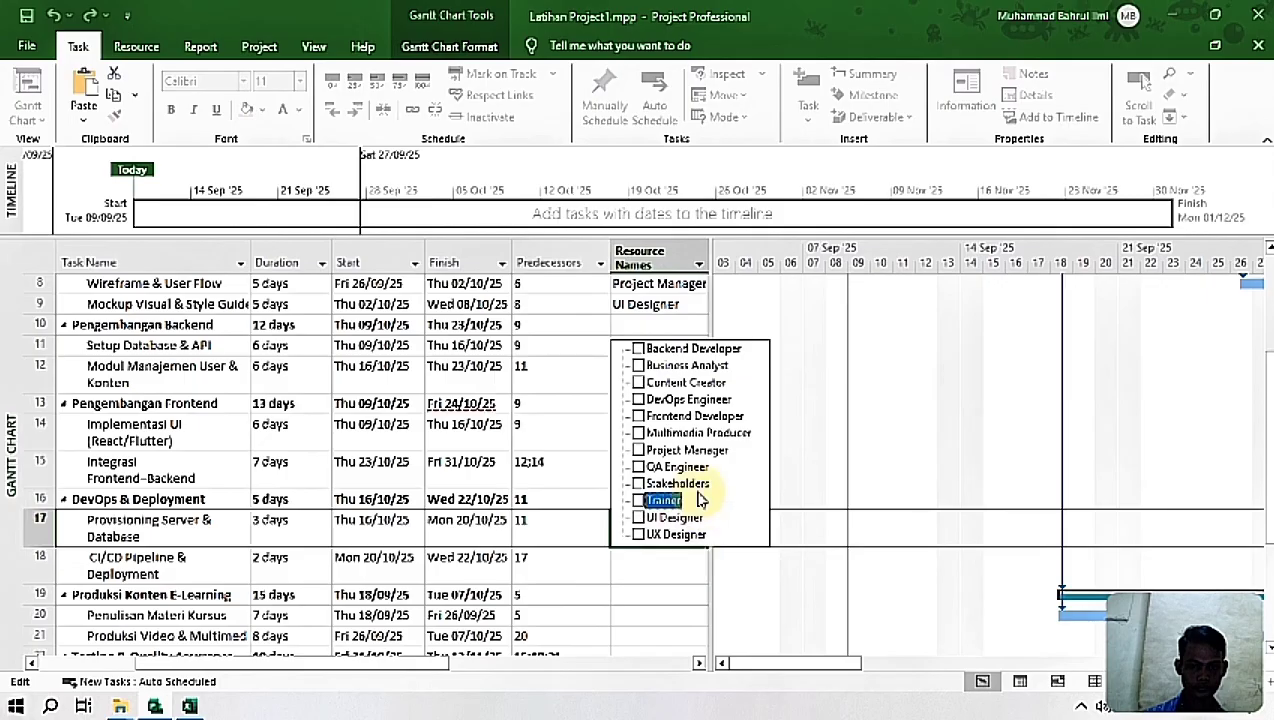
key(Return)
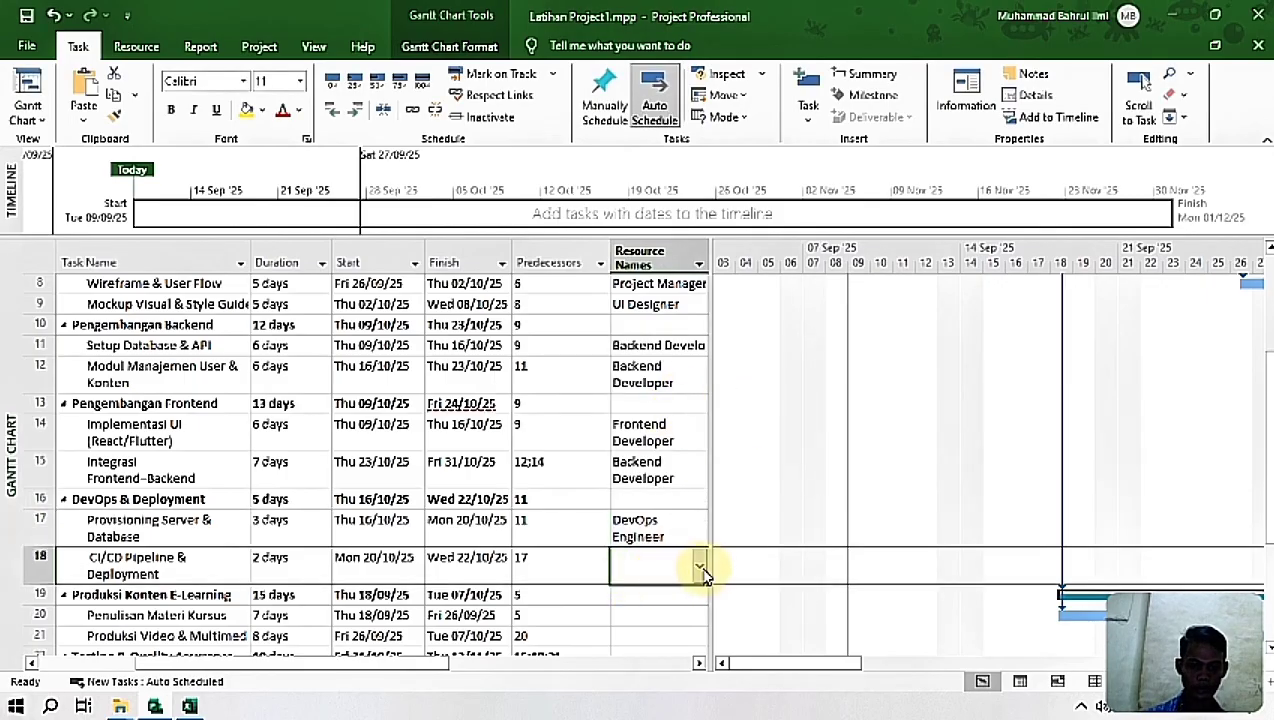
click(701, 568)
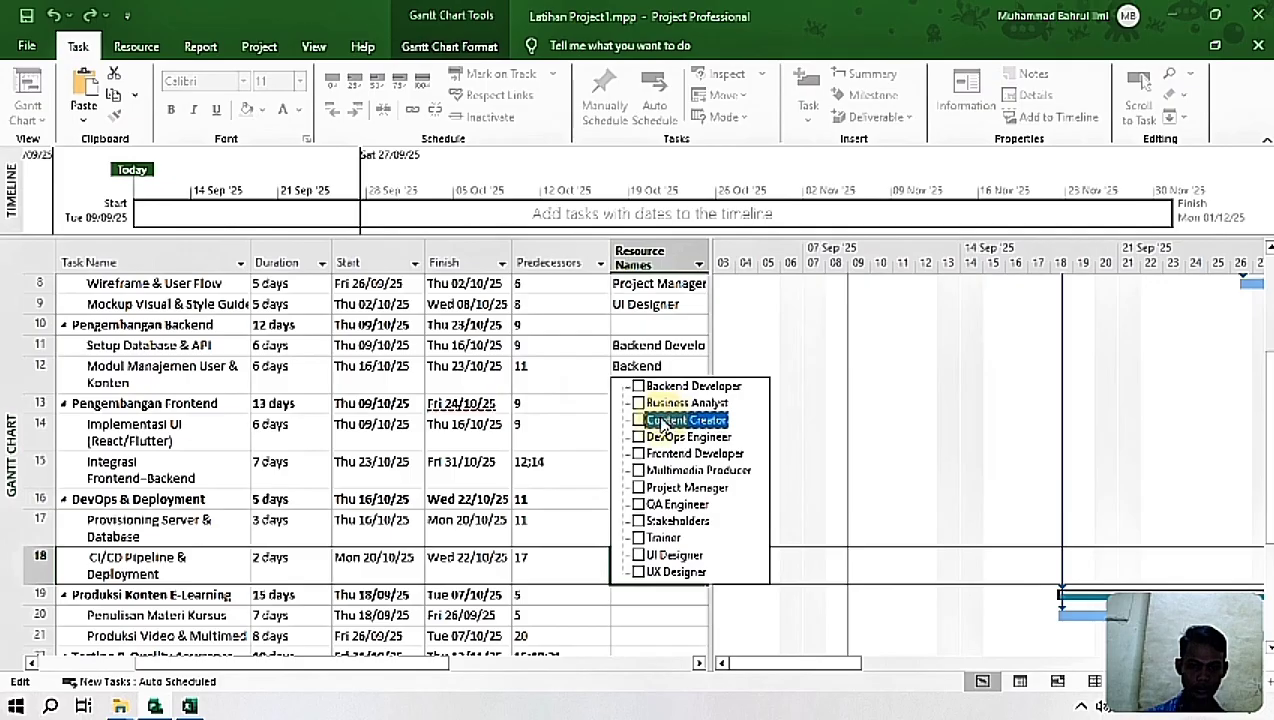
key(Return)
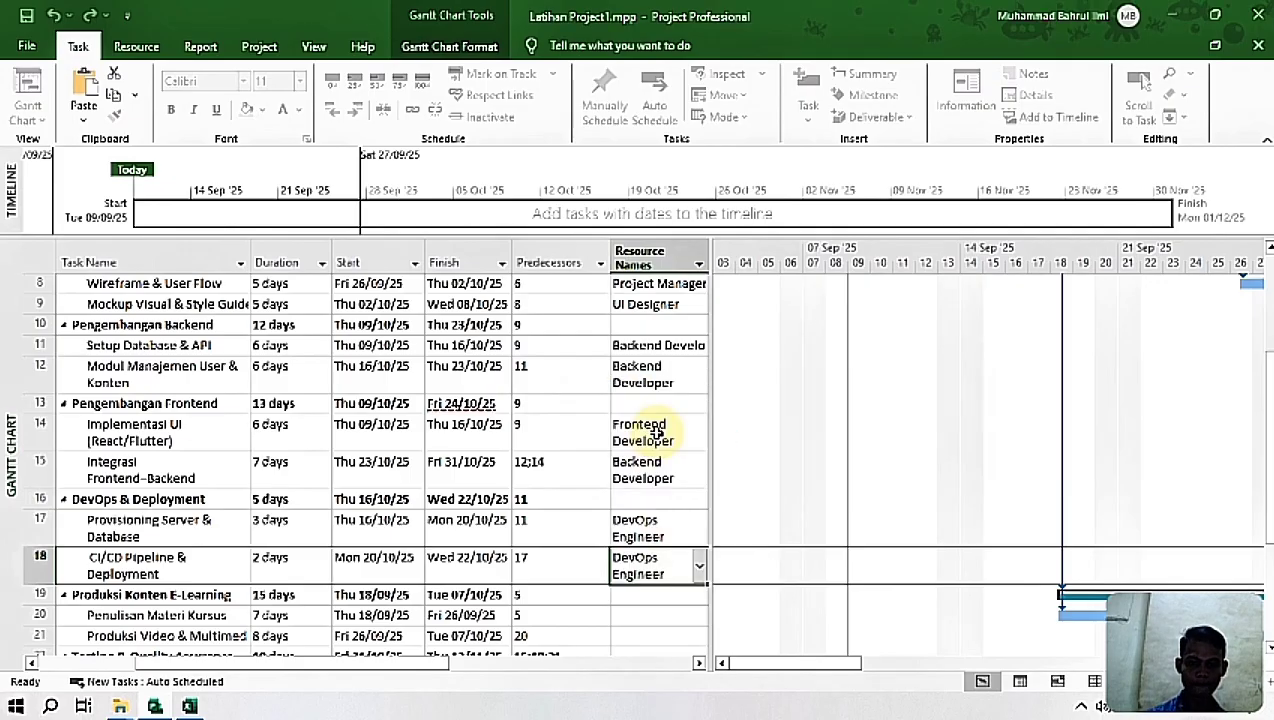
Step: Look up the resources for the Produksi Konten E-Learning subtasks in Excel and assign Content Creator to Penulisan Materi Kursus in Project
scroll(1260, 569, down, 3)
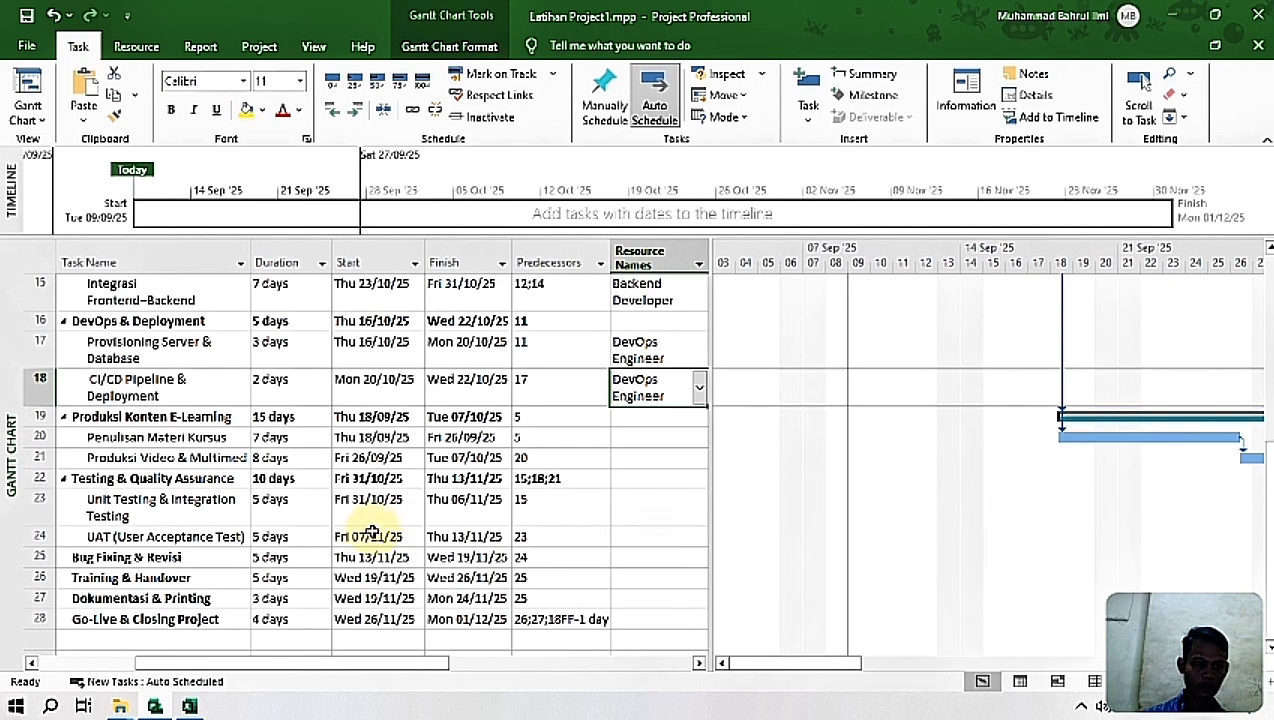
click(650, 437)
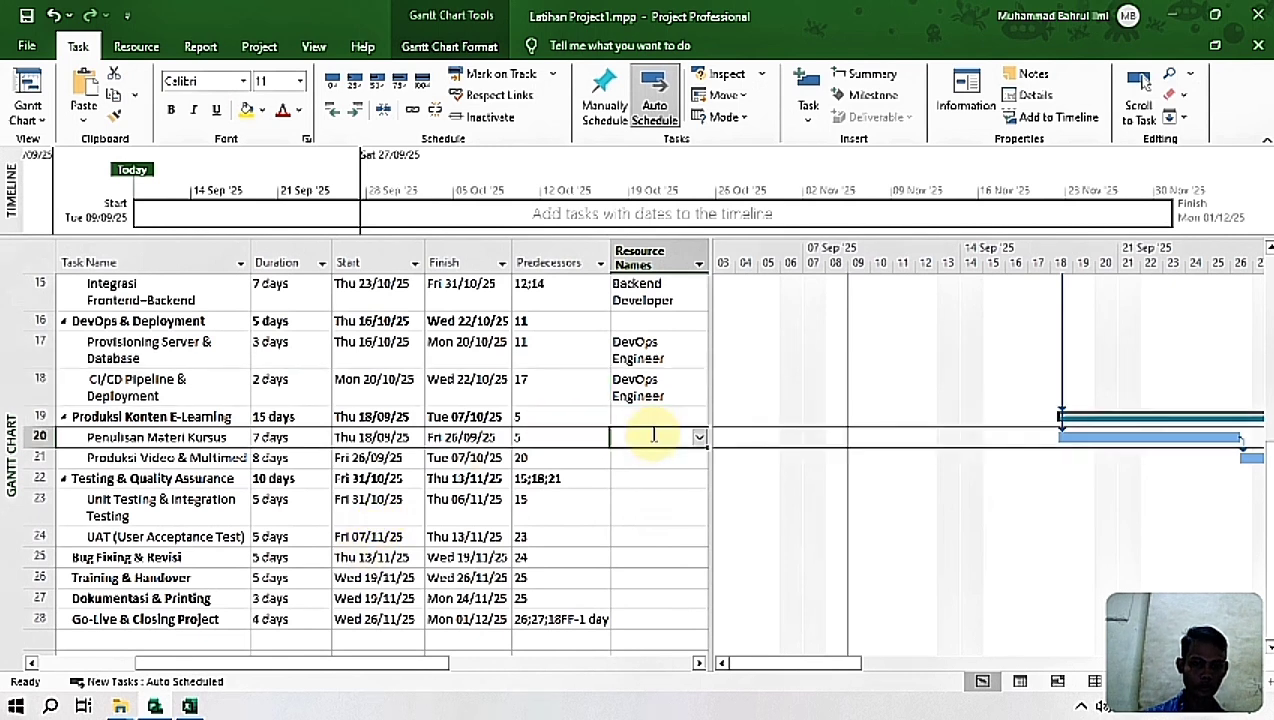
click(189, 707)
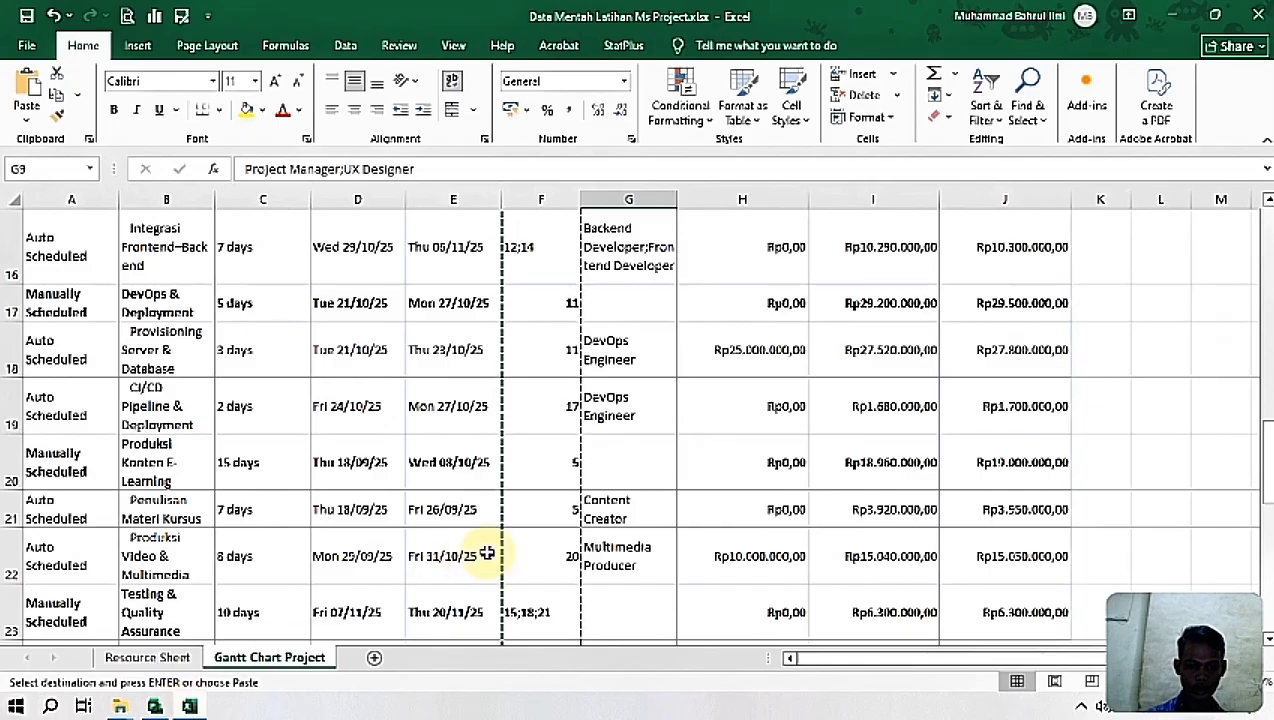
click(548, 512)
click(632, 560)
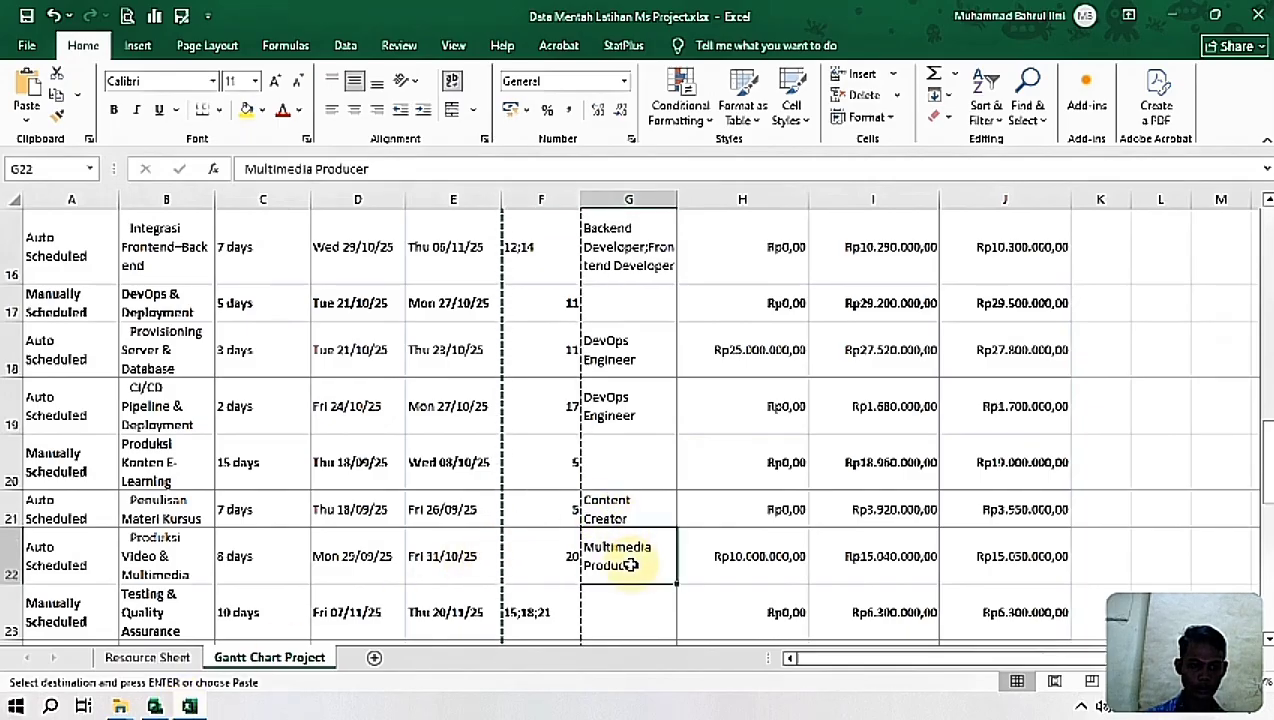
click(630, 513)
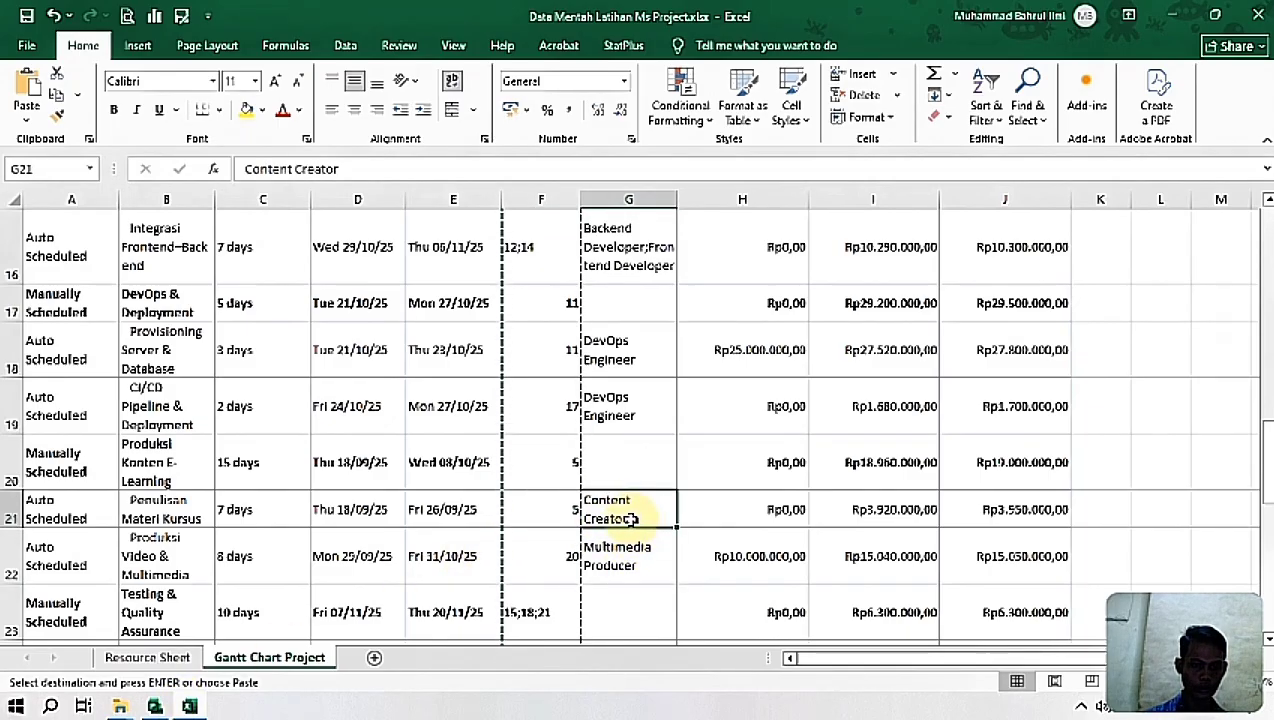
click(120, 708)
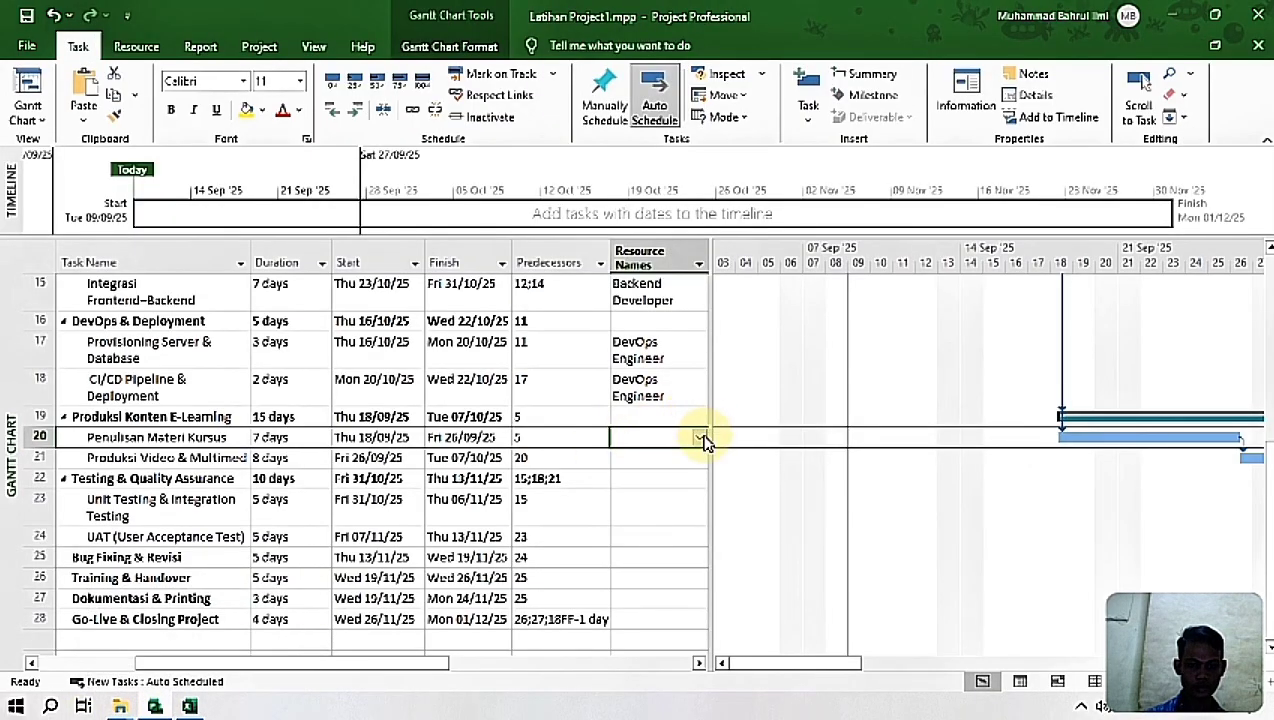
click(700, 439)
click(690, 491)
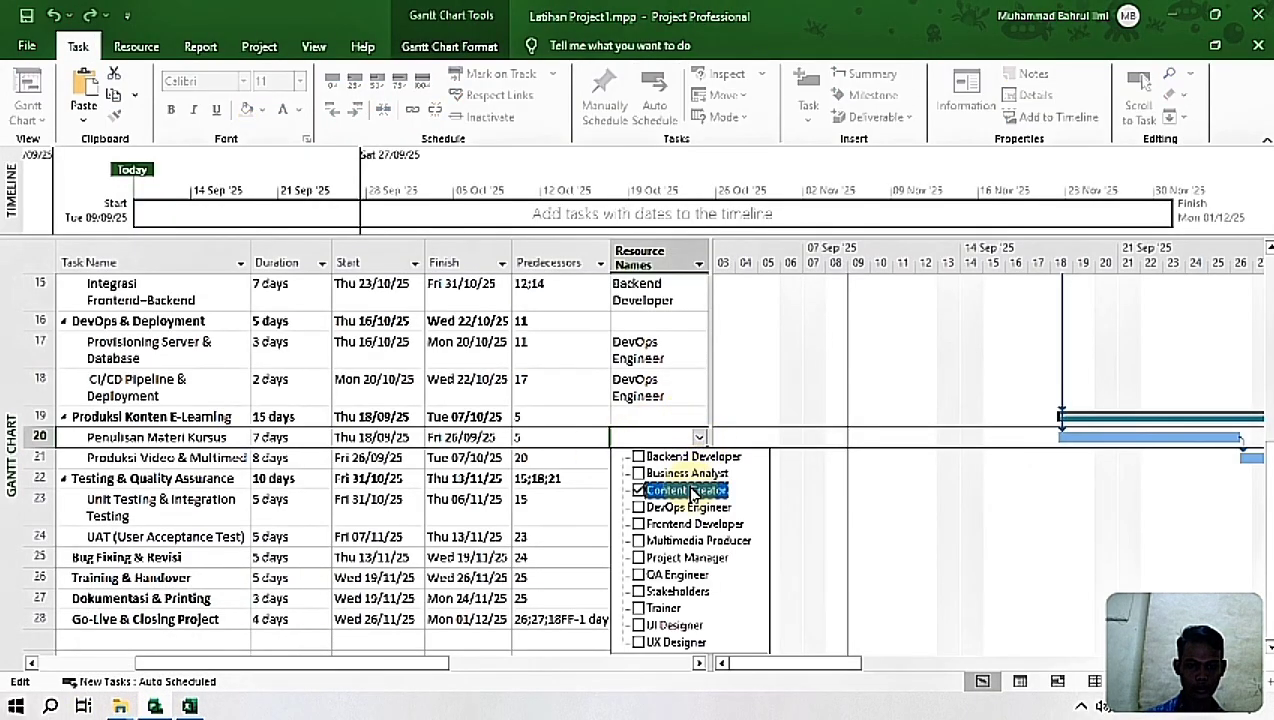
key(Return)
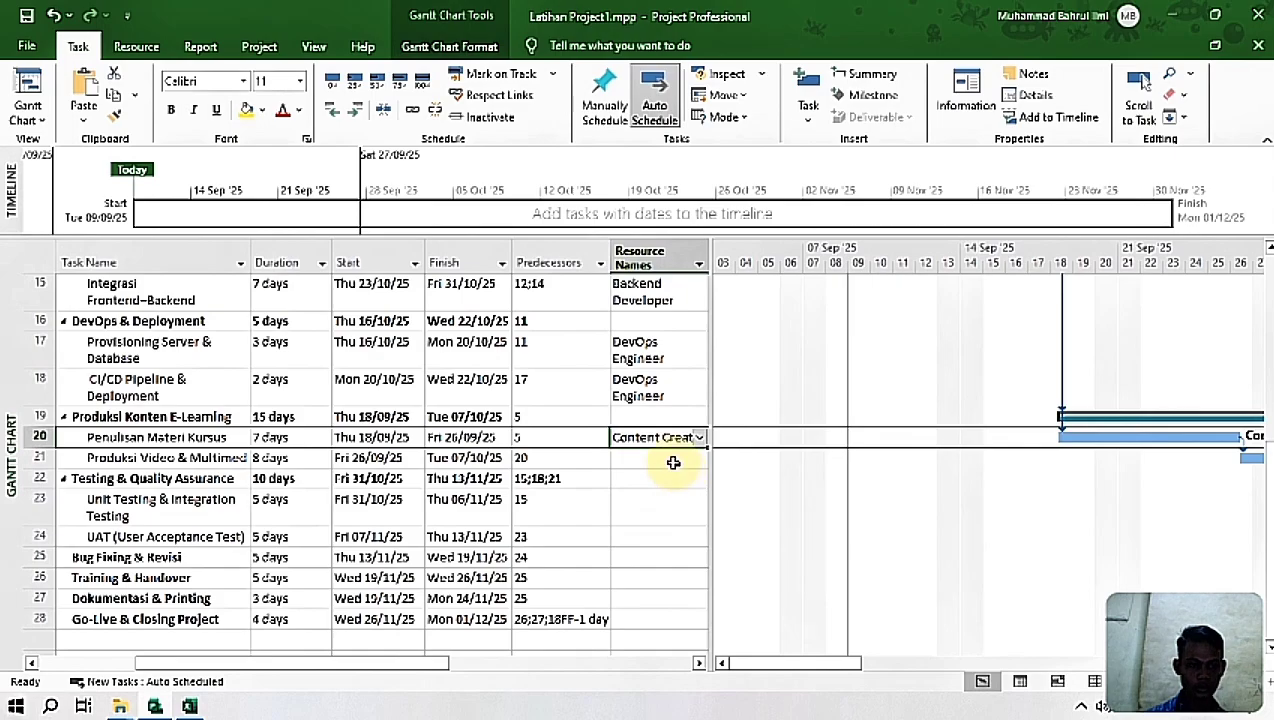
Step: Assign Multimedia Producer to the task Produksi Video & Multimedia
click(673, 462)
click(700, 460)
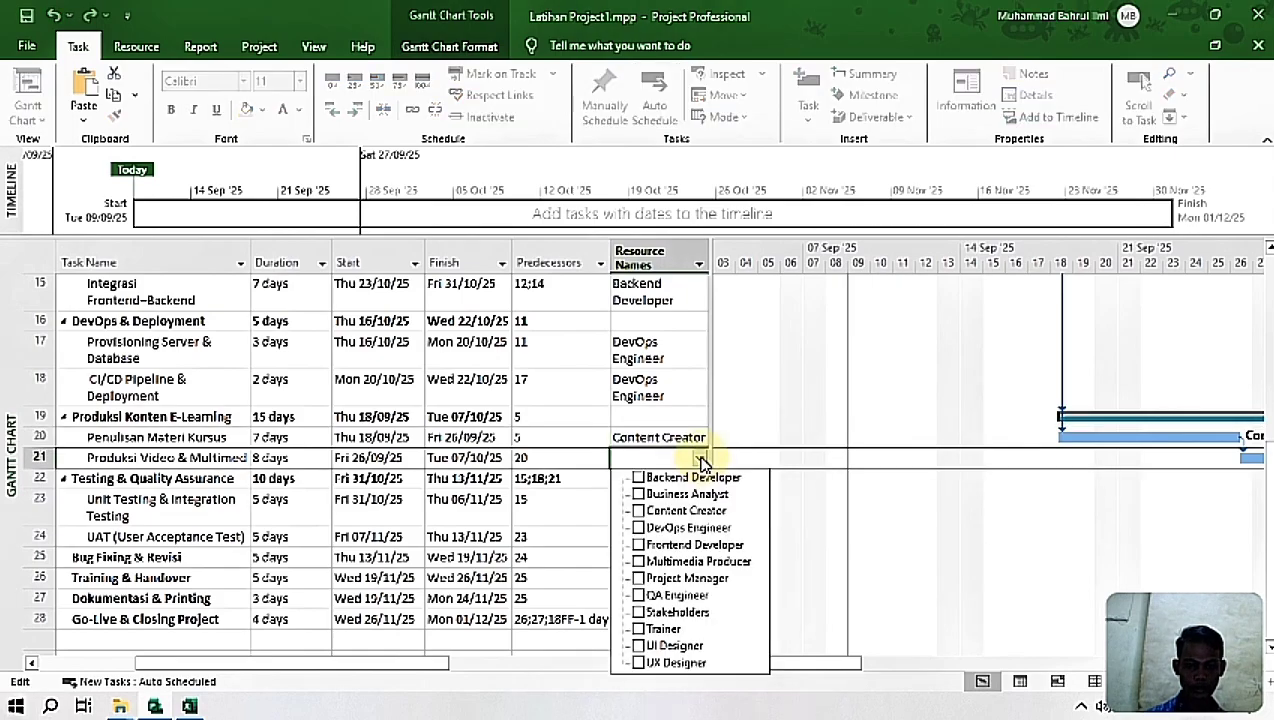
click(702, 562)
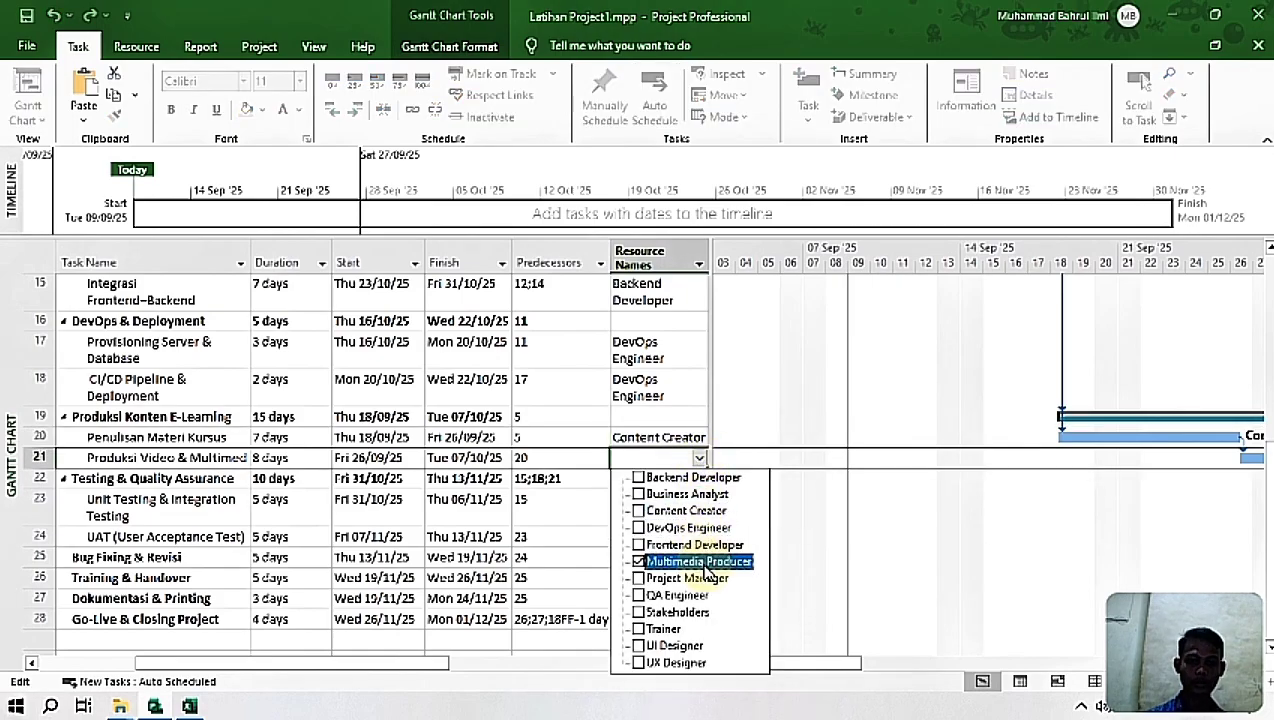
key(Return)
Step: Look up the resource for Unit Testing & Integration Testing in the Excel workbook and assign QA Engineer to it in Project
click(669, 515)
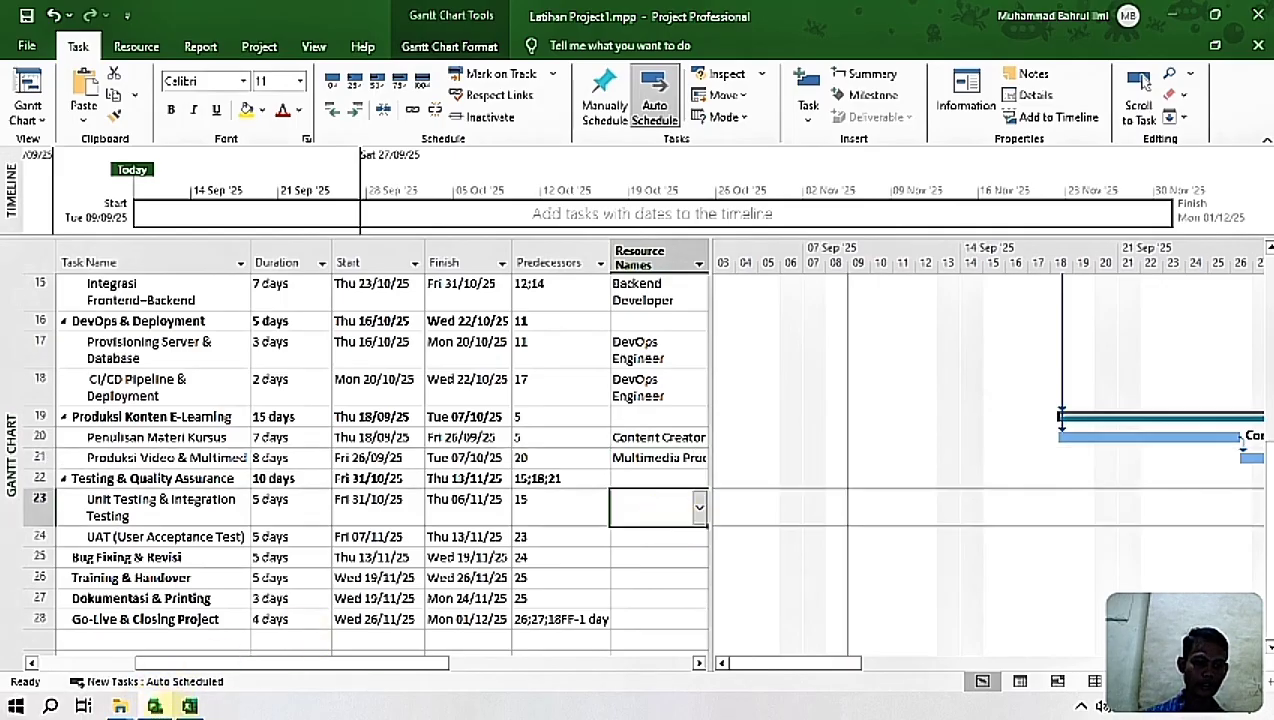
click(190, 707)
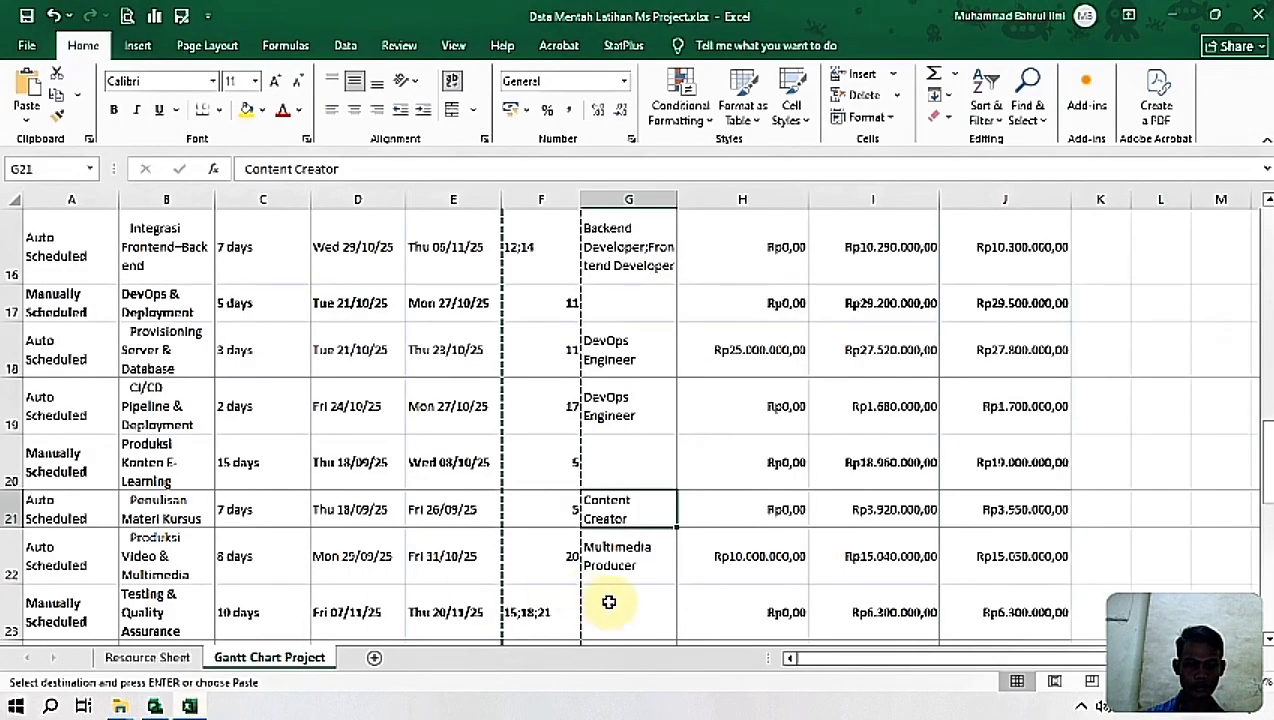
drag(1268, 480, 1268, 487)
mouse_move(1268, 540)
mouse_down()
mouse_move(1268, 552)
mouse_move(1268, 305)
mouse_move(1266, 558)
mouse_move(1262, 546)
mouse_up()
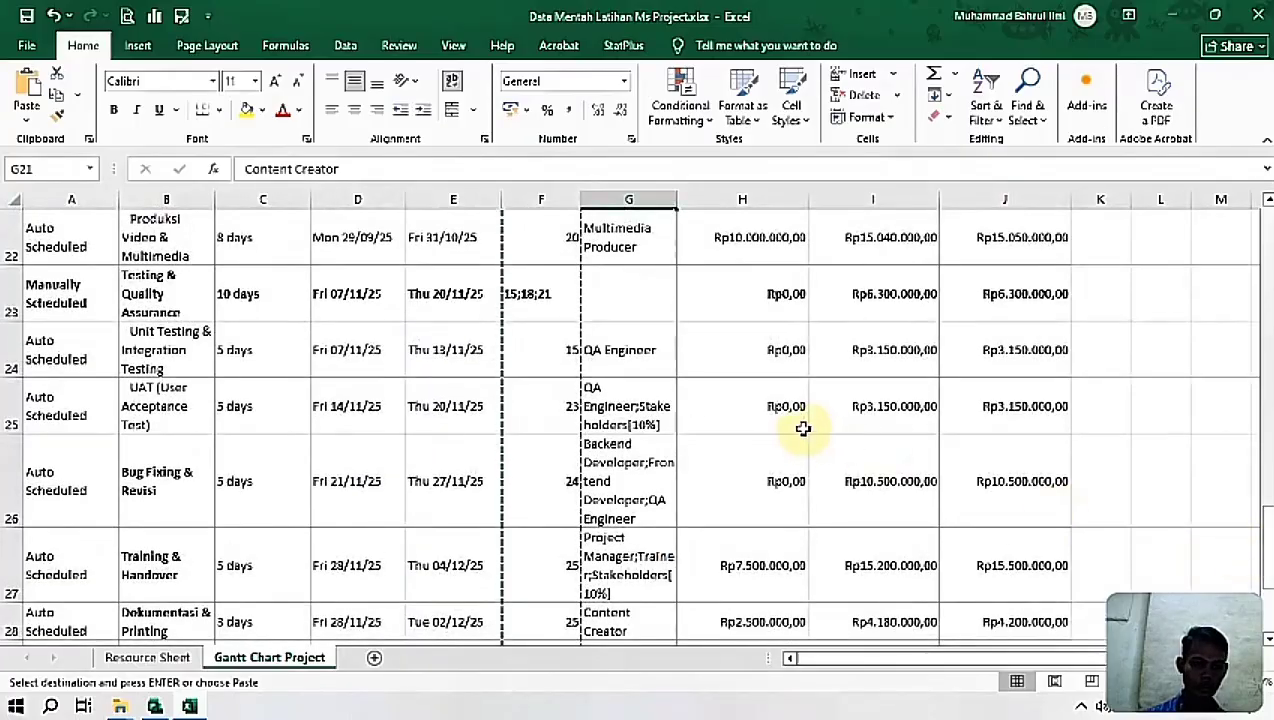
click(627, 352)
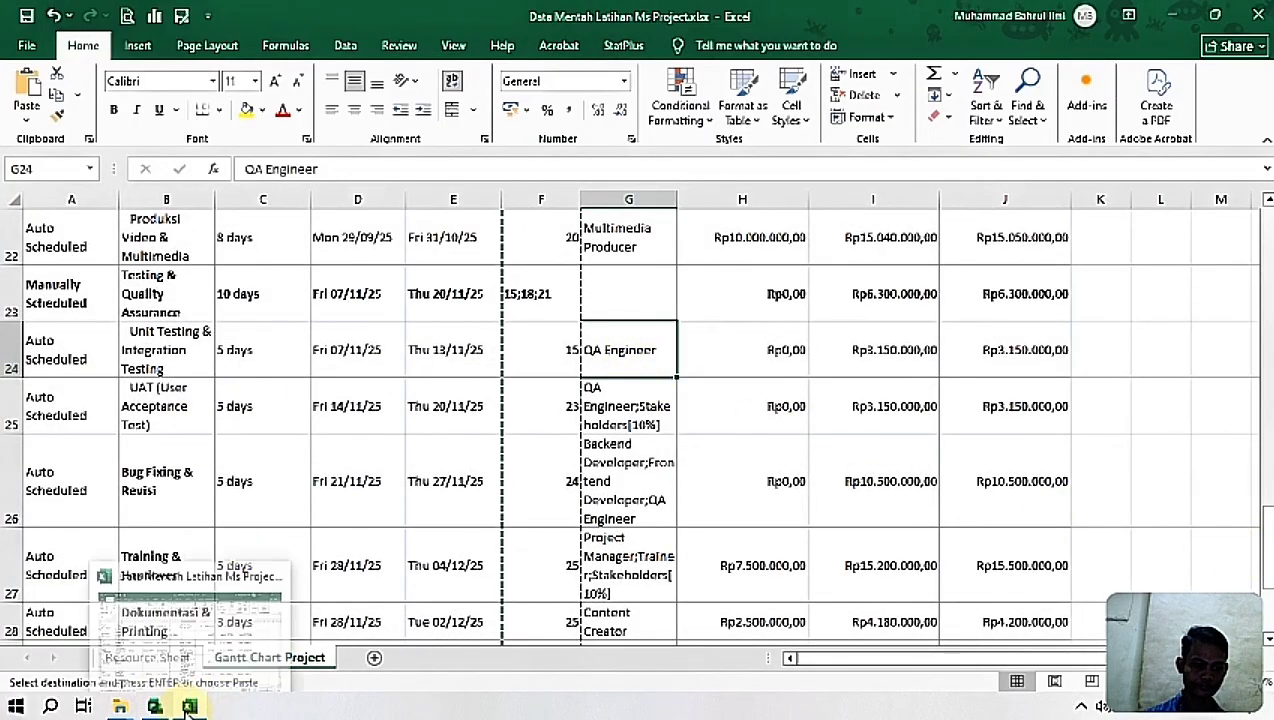
click(154, 706)
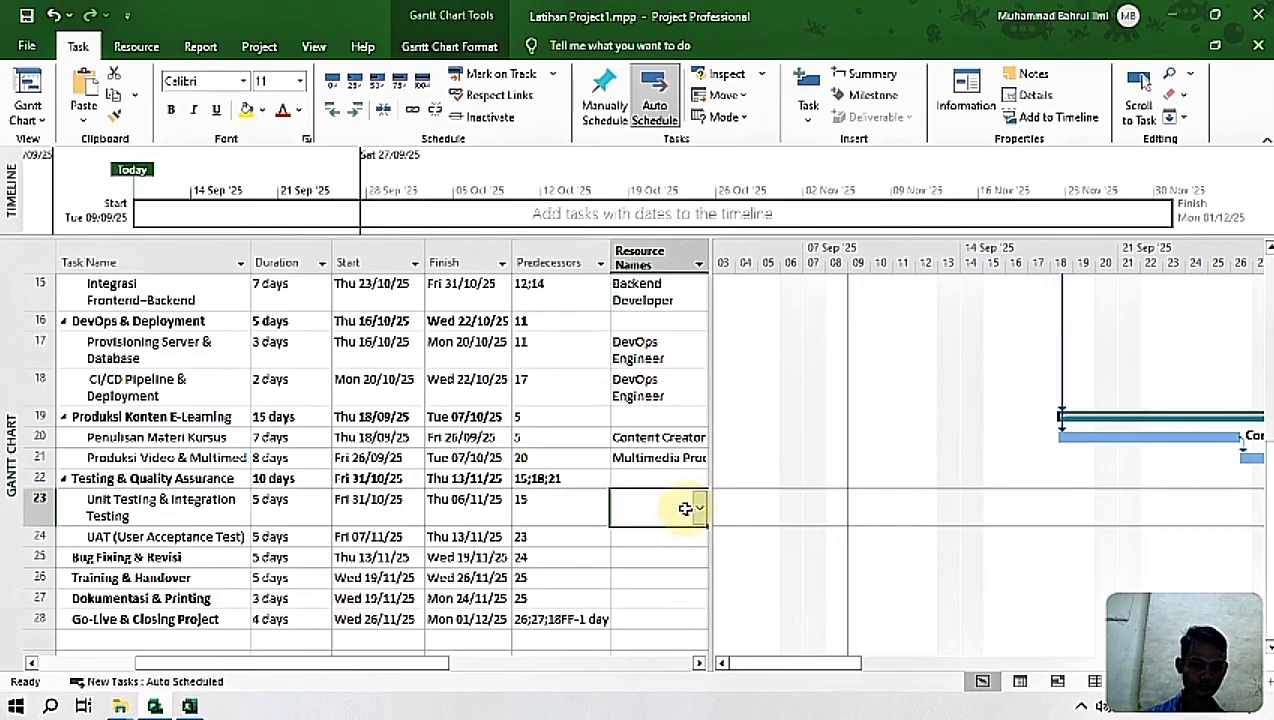
click(699, 513)
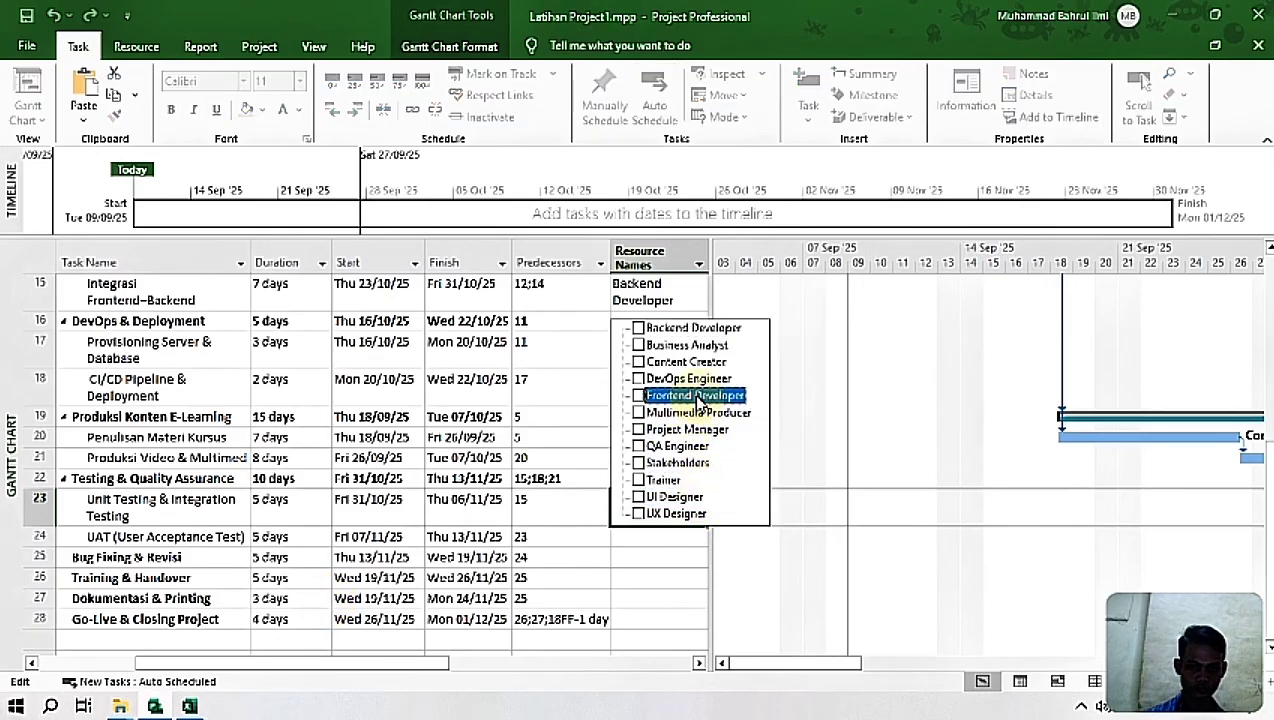
key(Return)
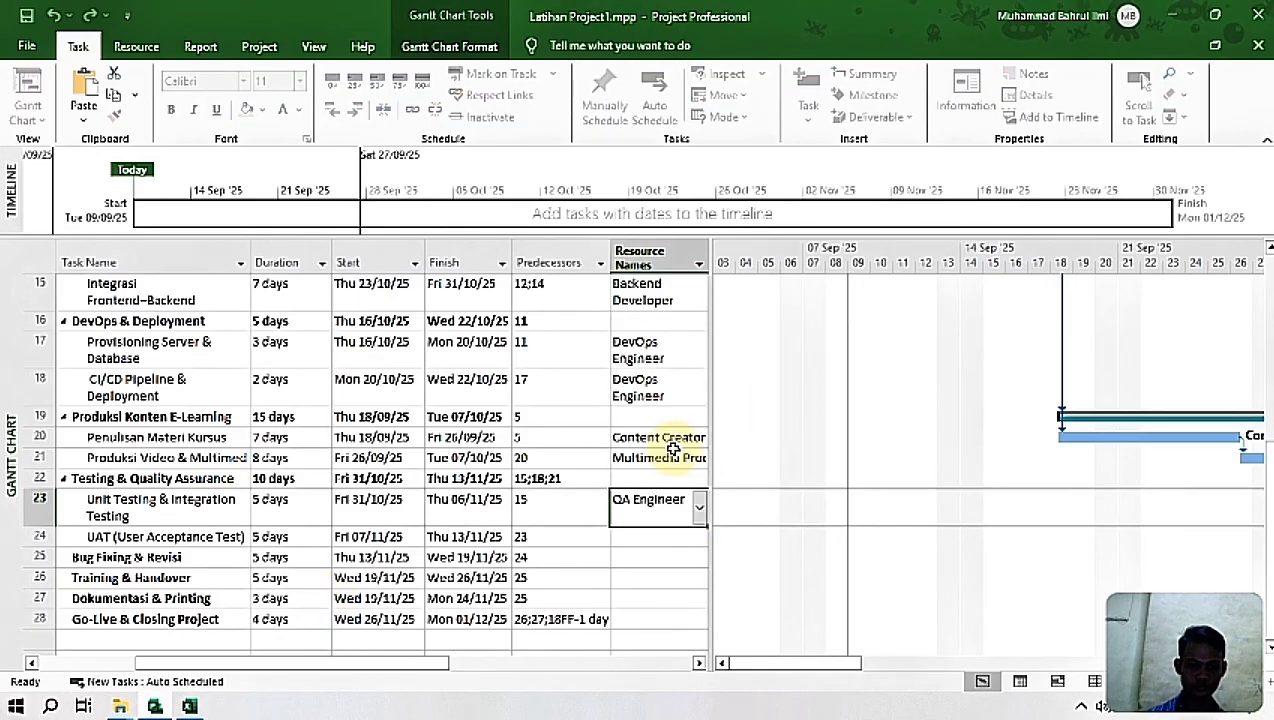
Step: Look up the UAT (User Acceptance Test) resources in the Excel workbook and assign QA Engineer and Stakeholders to that task in Project
click(645, 538)
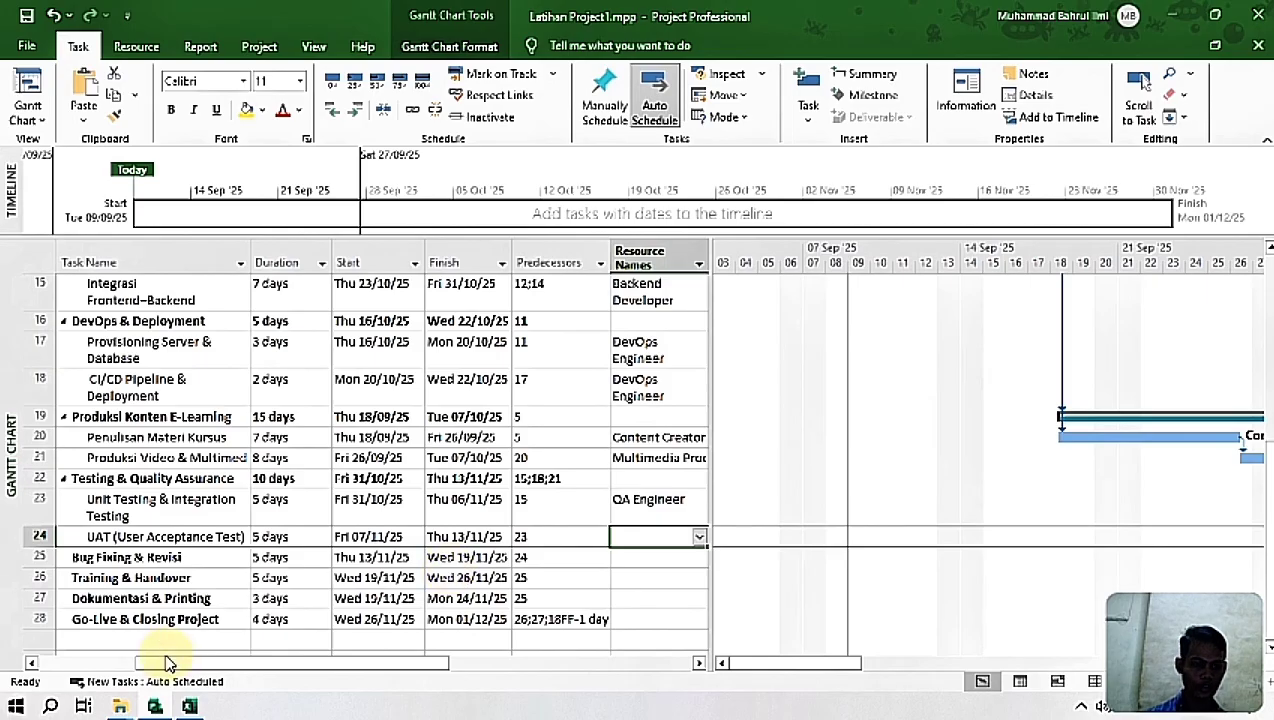
click(188, 707)
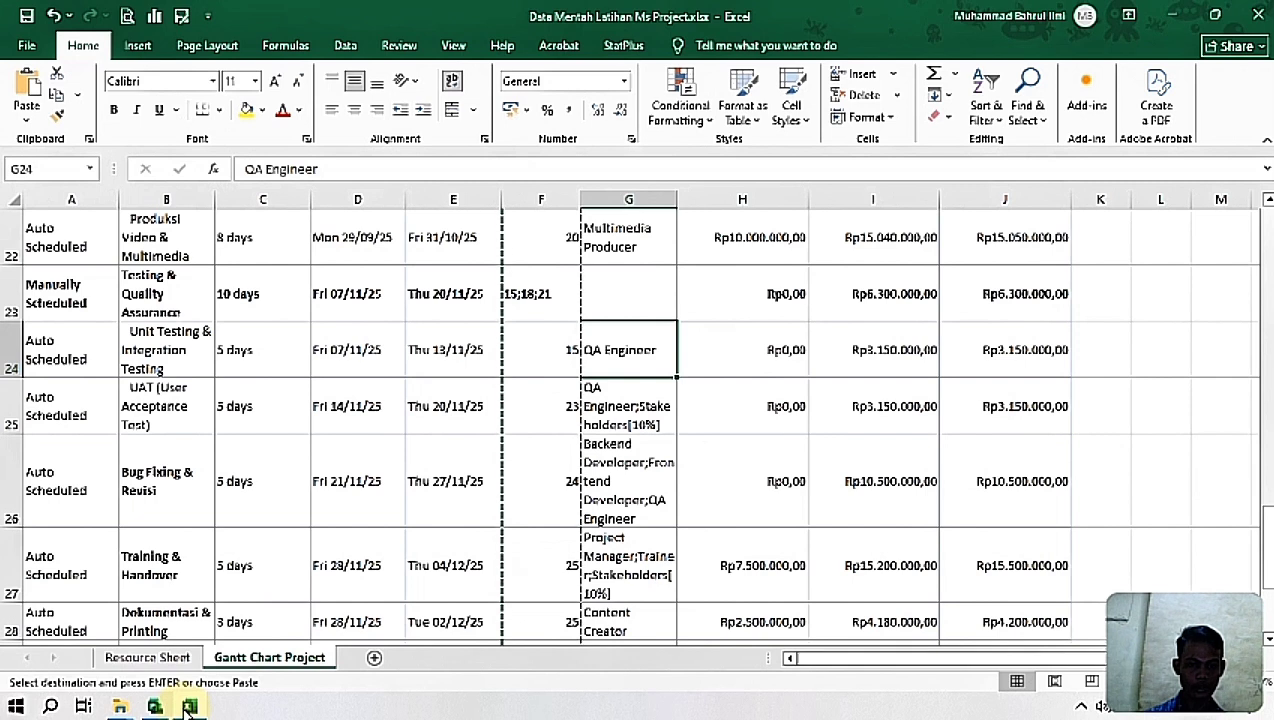
click(188, 707)
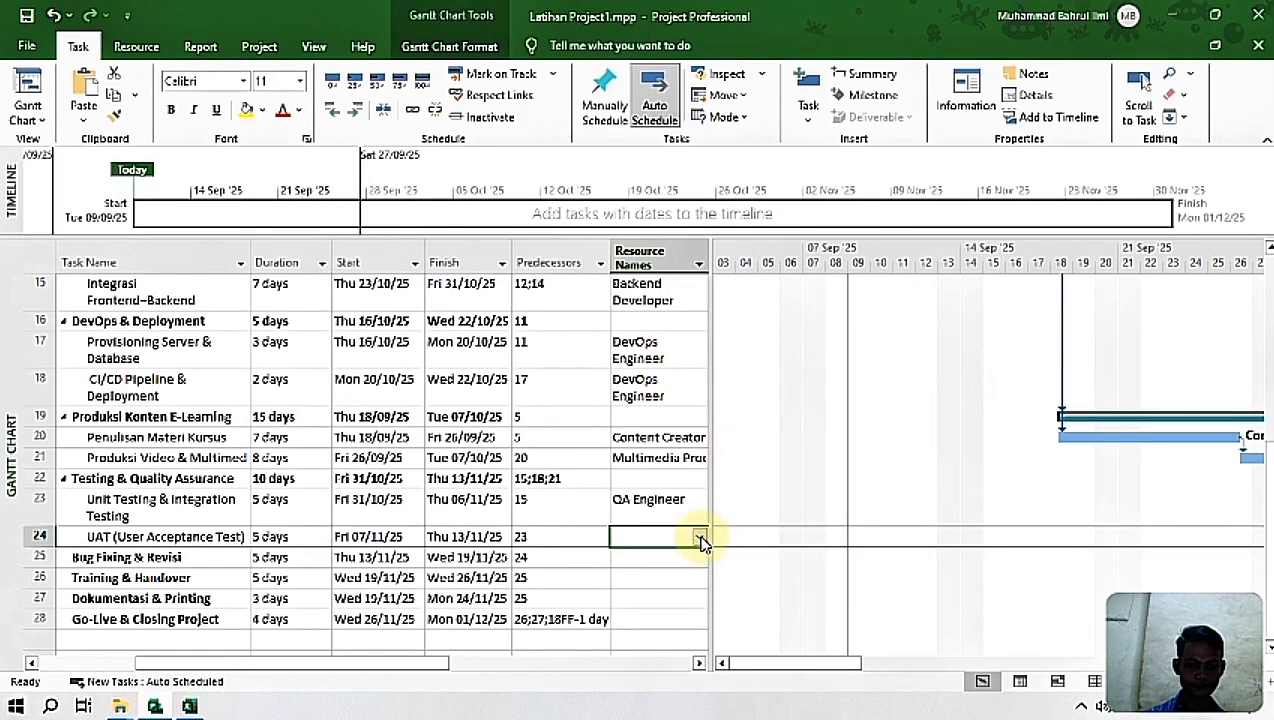
click(700, 538)
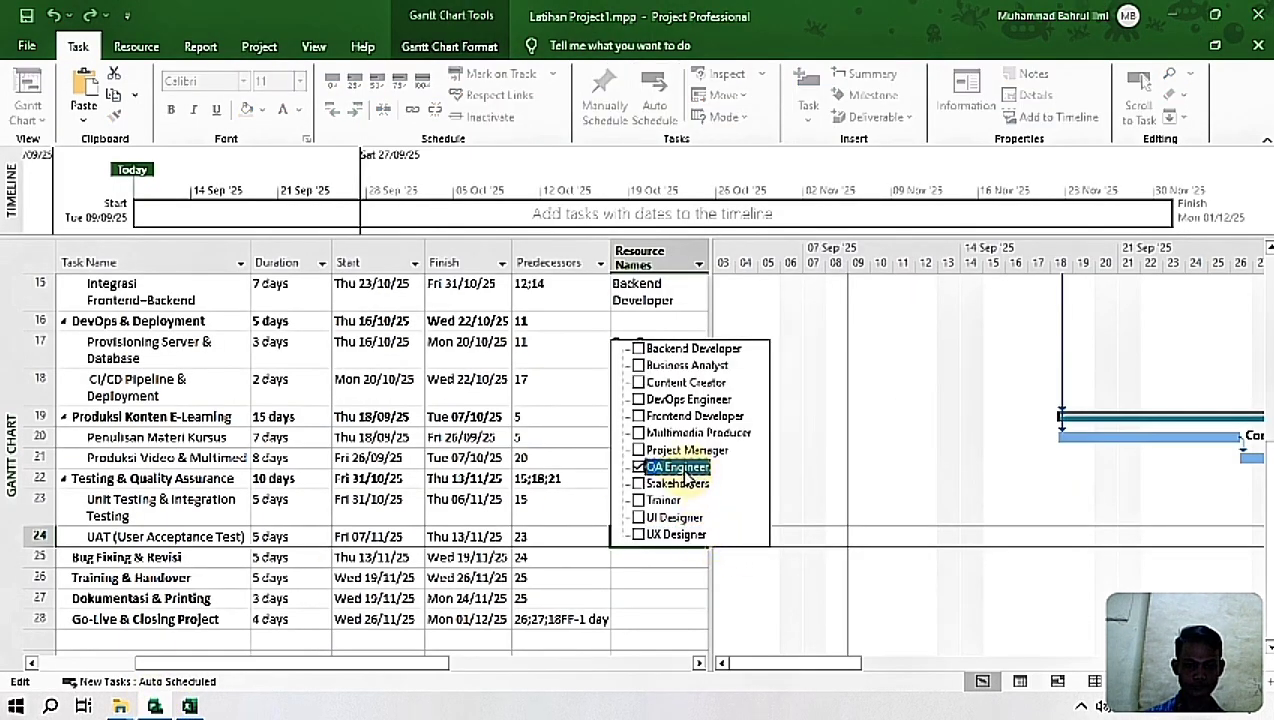
click(640, 485)
key(Return)
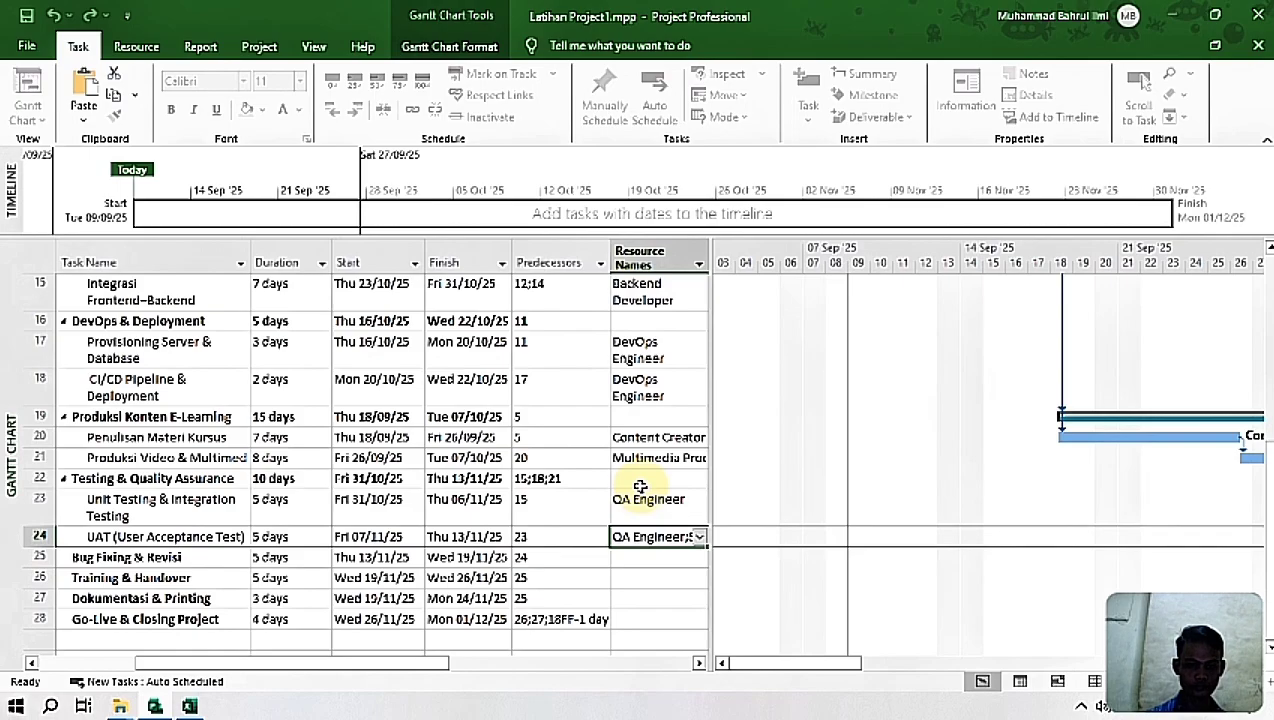
Step: Look up the Bug Fixing & Revisi resources in Excel and assign Backend Developer, Frontend Developer and QA Engineer to the task in Project
click(640, 557)
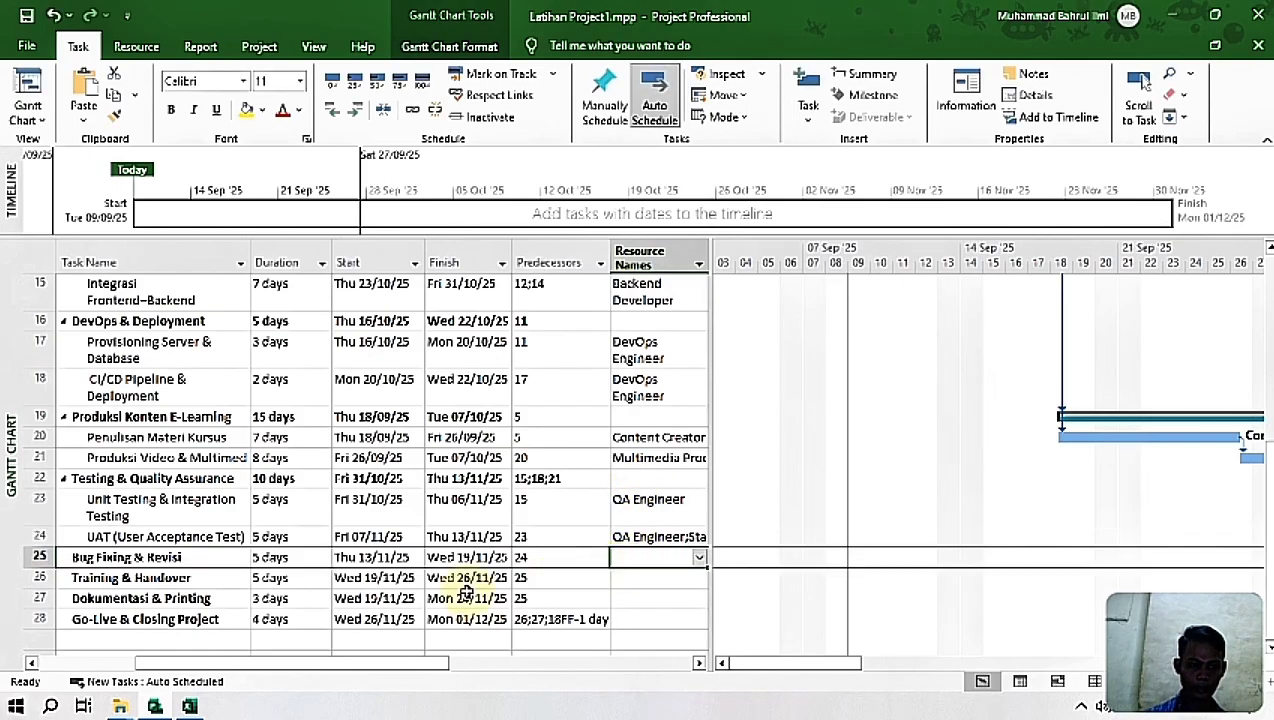
click(190, 706)
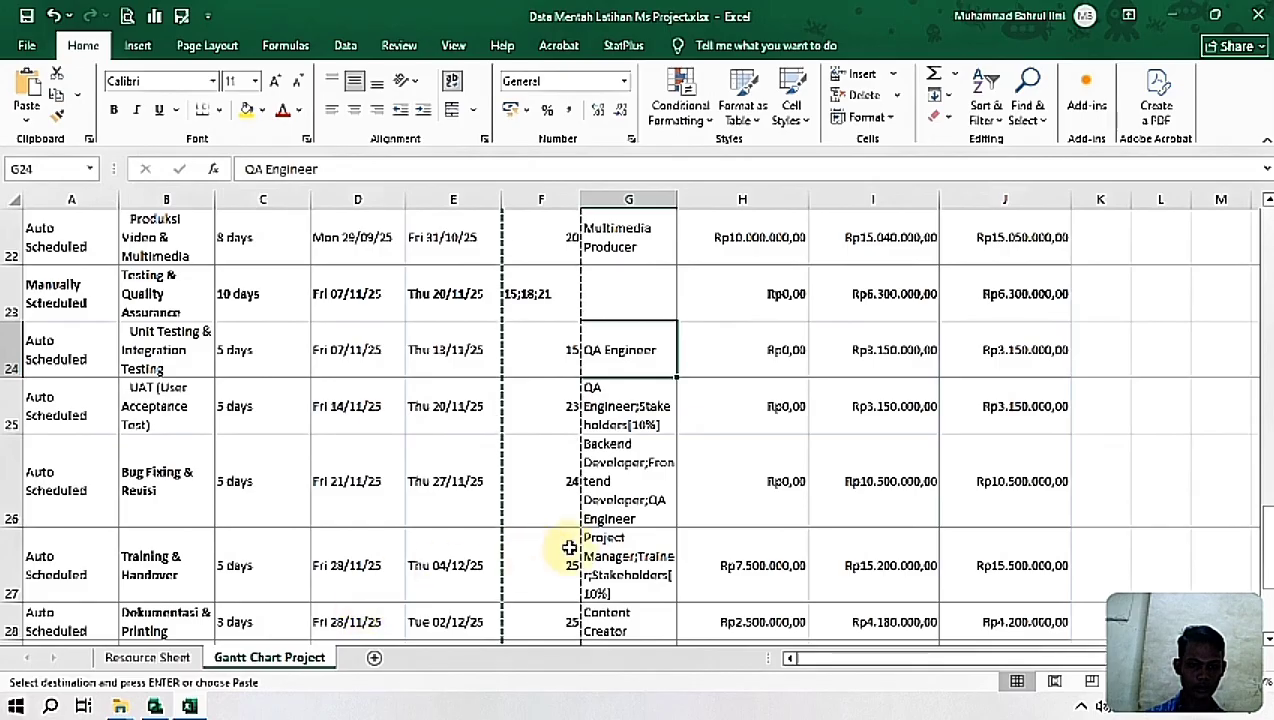
click(627, 505)
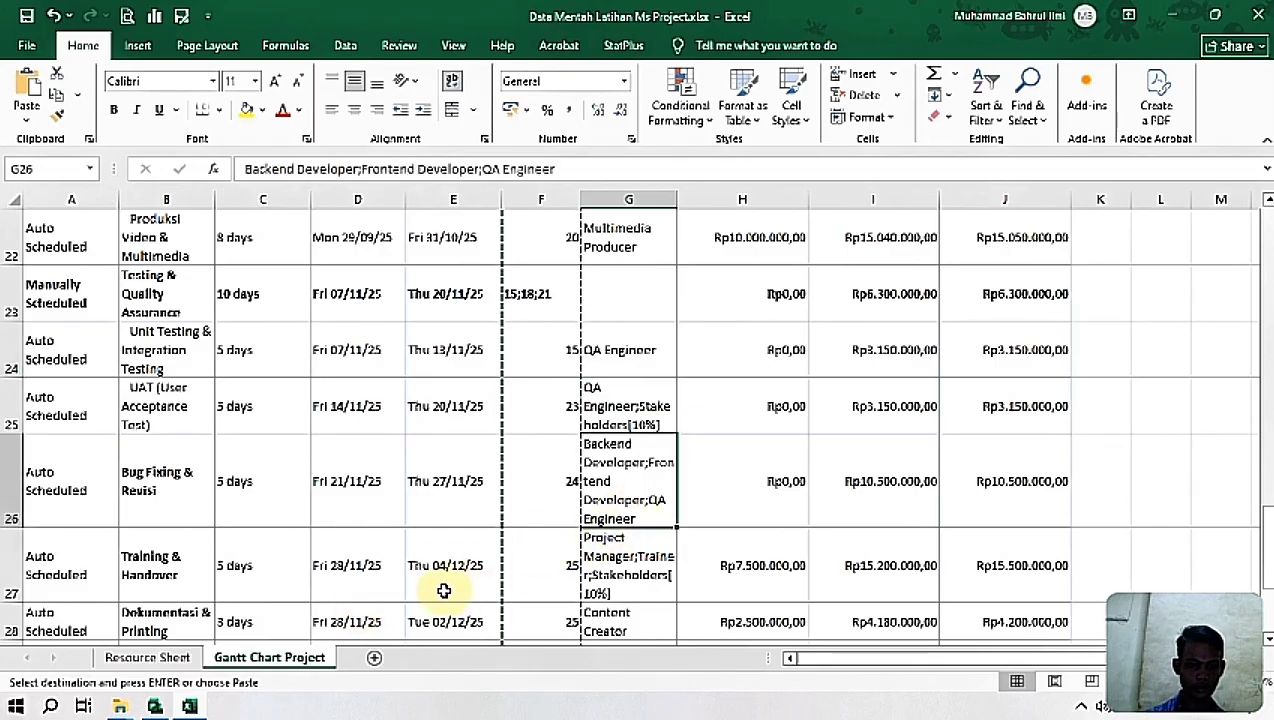
click(154, 706)
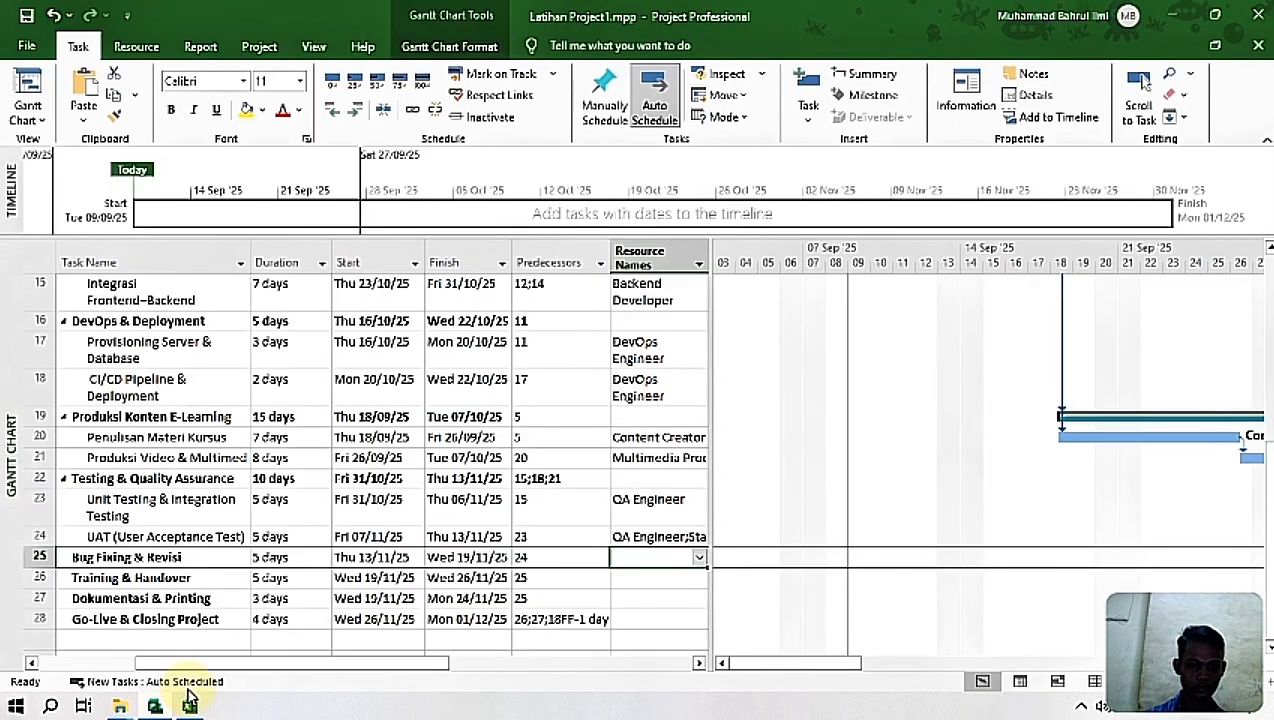
click(699, 563)
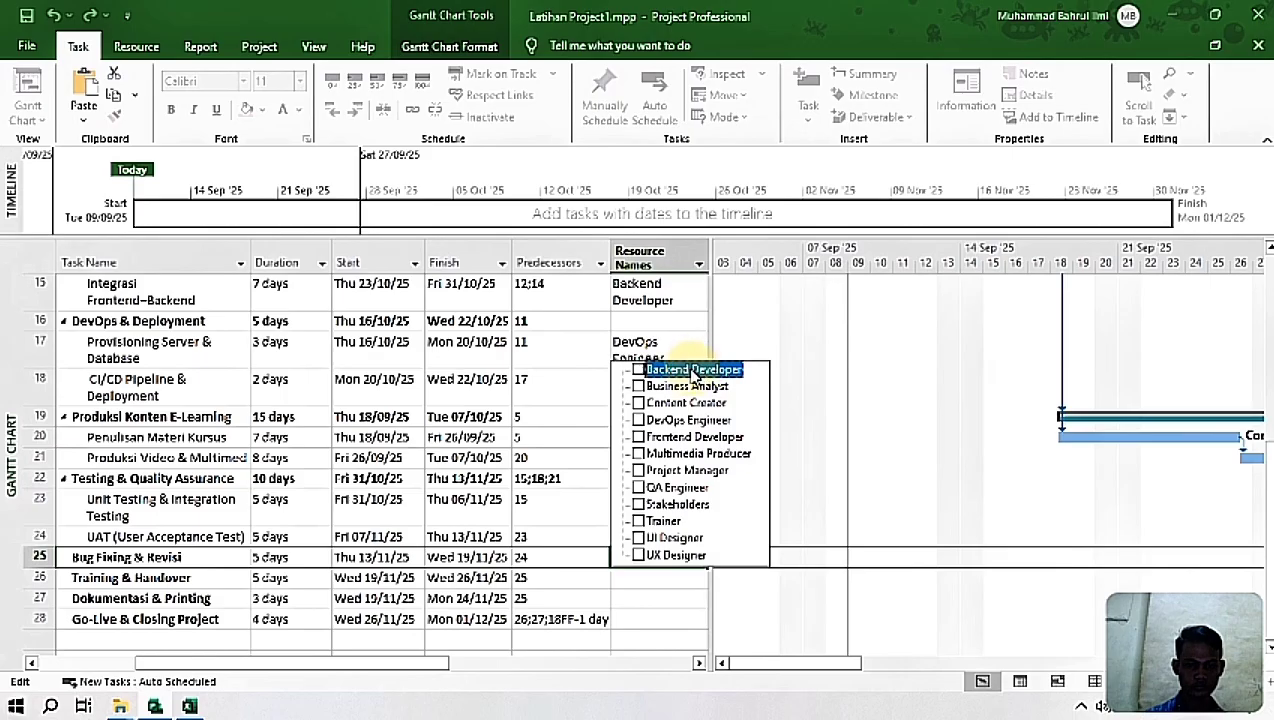
click(692, 372)
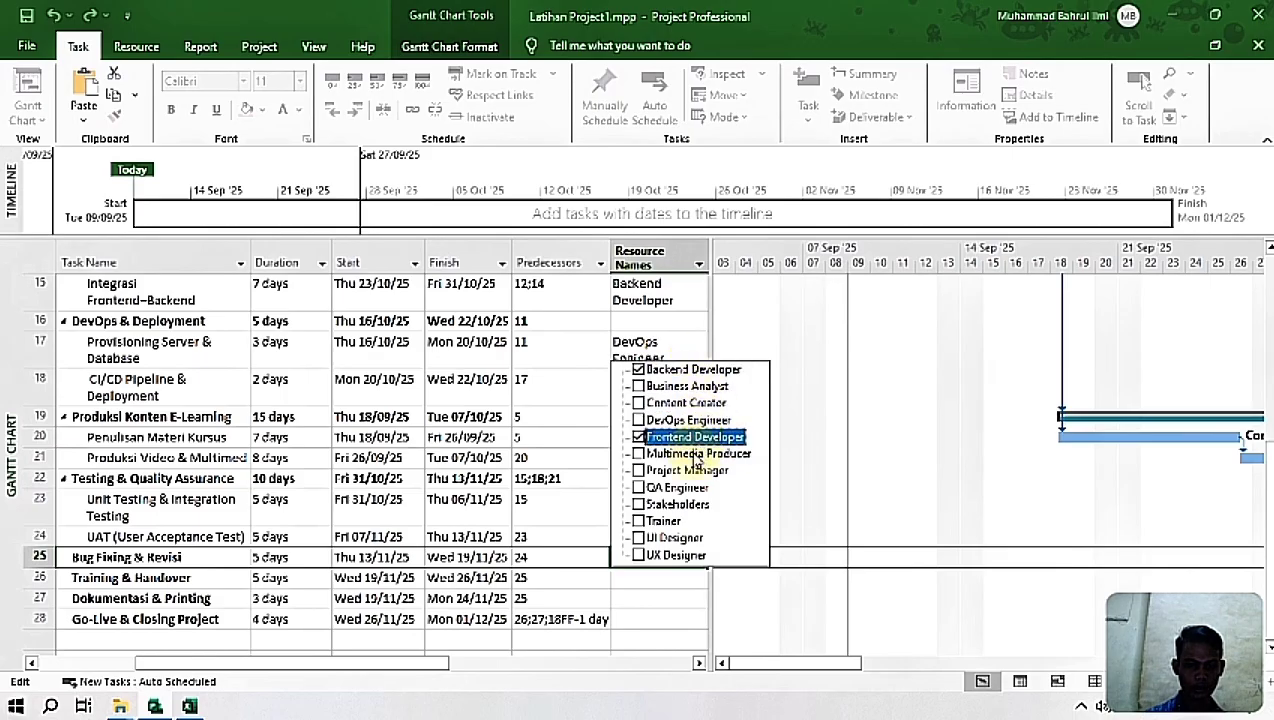
key(Return)
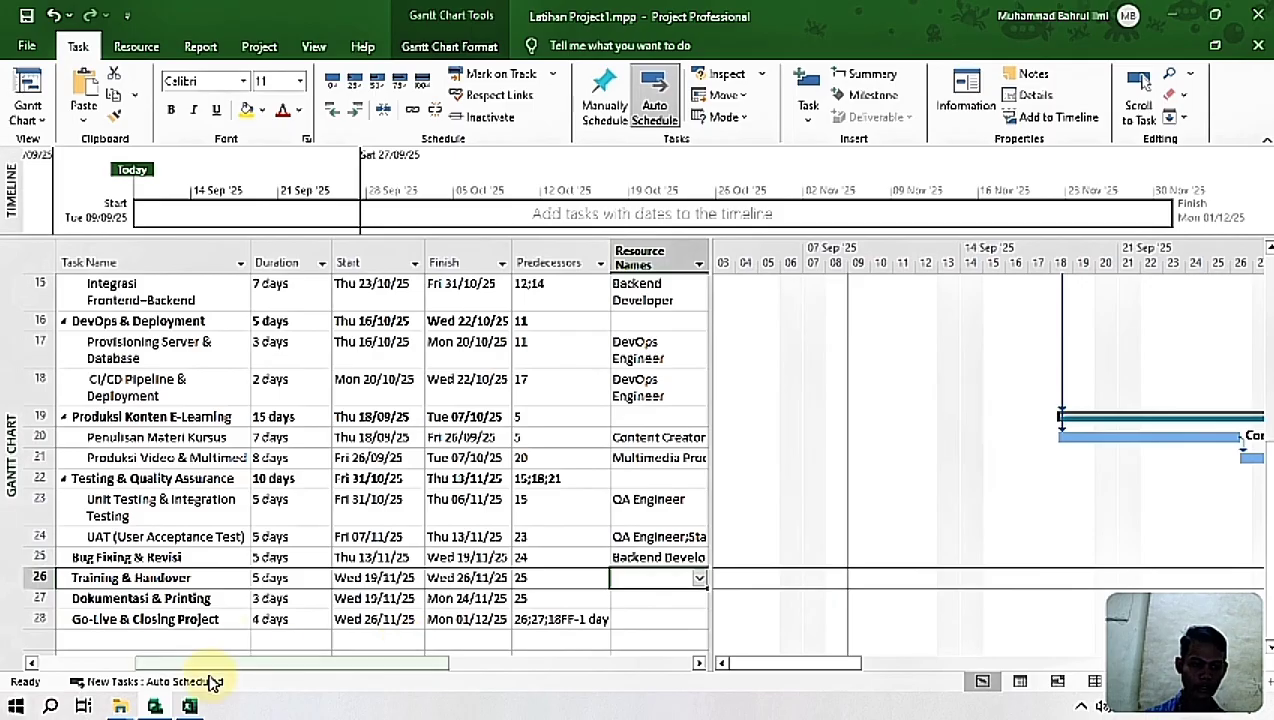
Step: Look up the Training & Handover resources in Excel and assign Project Manager, Trainer and Stakeholders to the task in Project
click(156, 707)
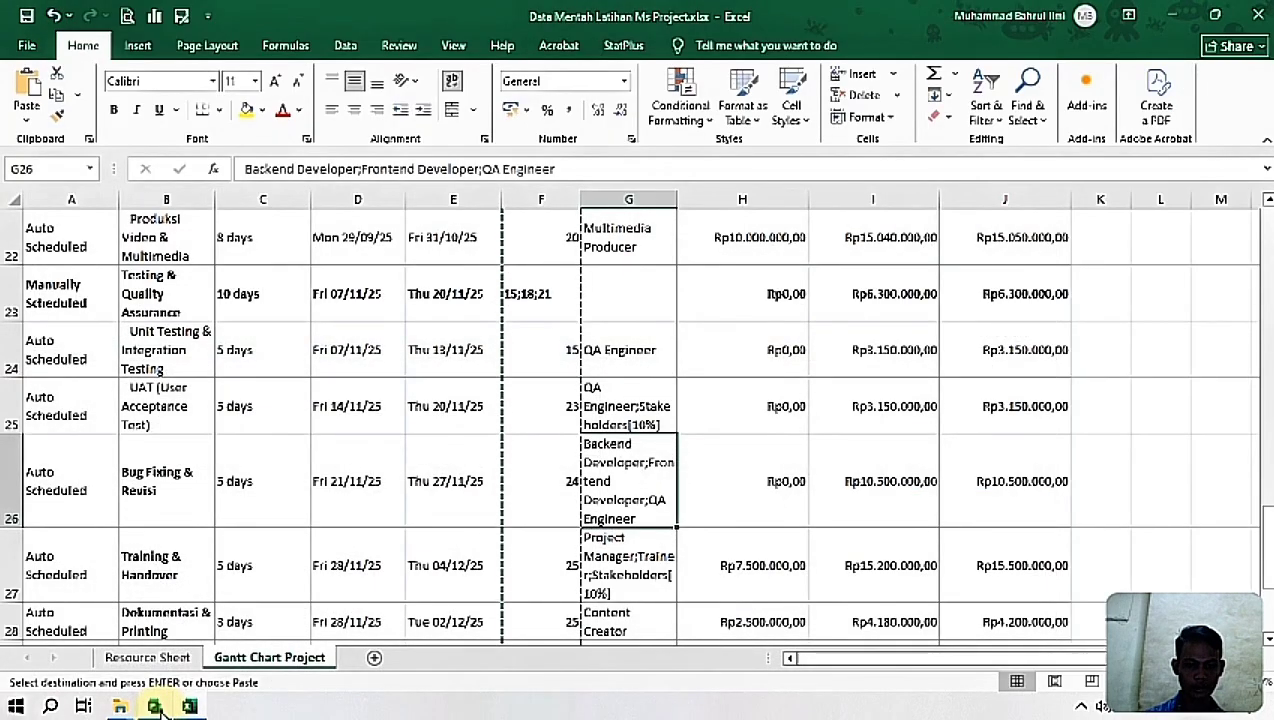
click(585, 572)
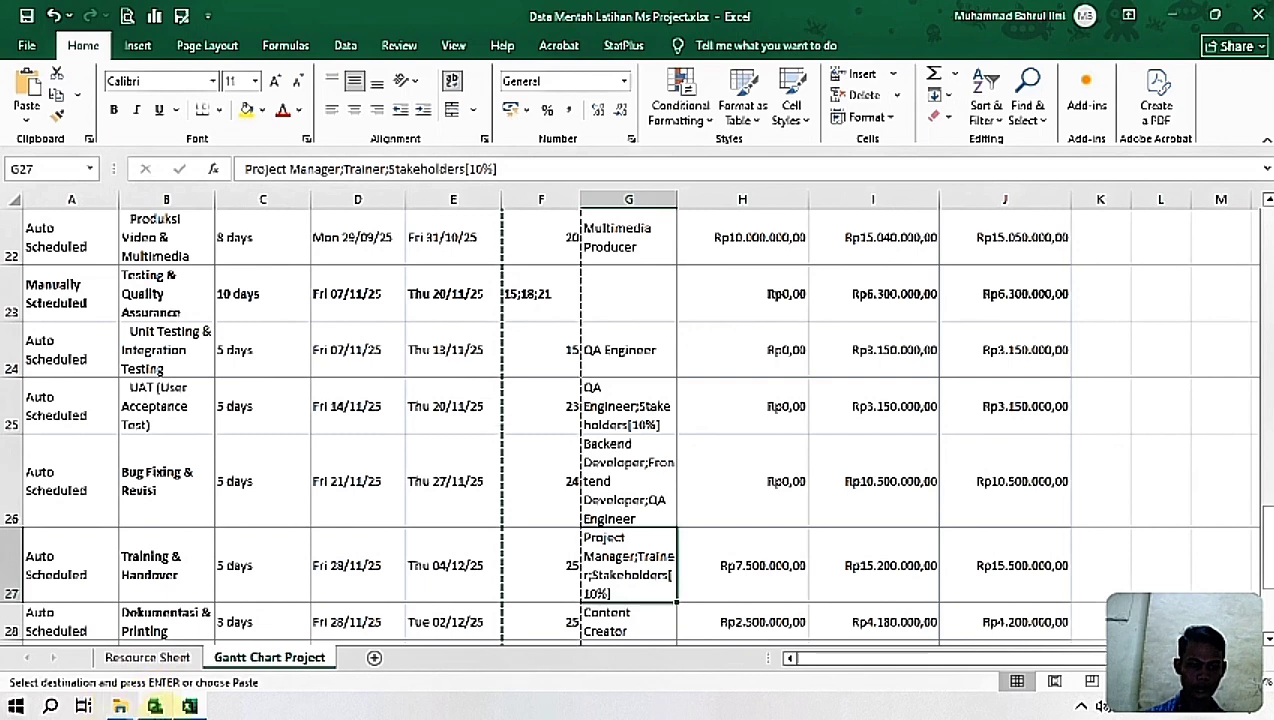
click(120, 707)
click(155, 707)
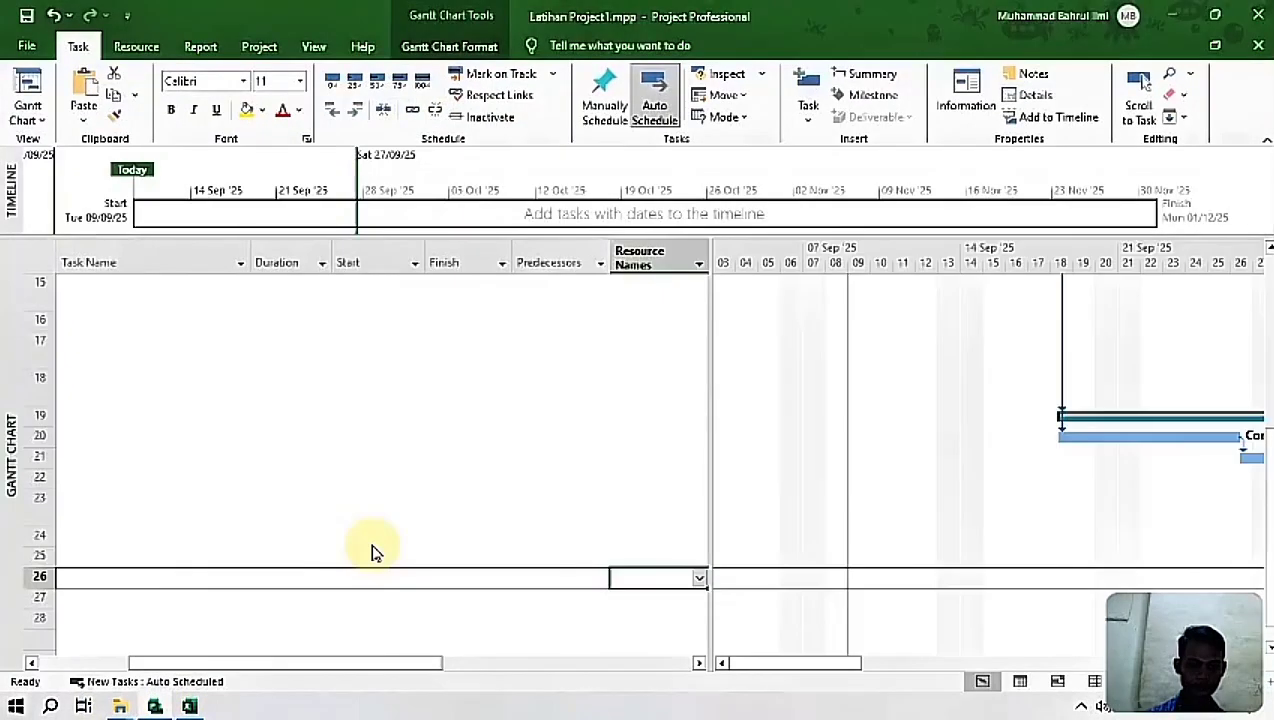
click(698, 582)
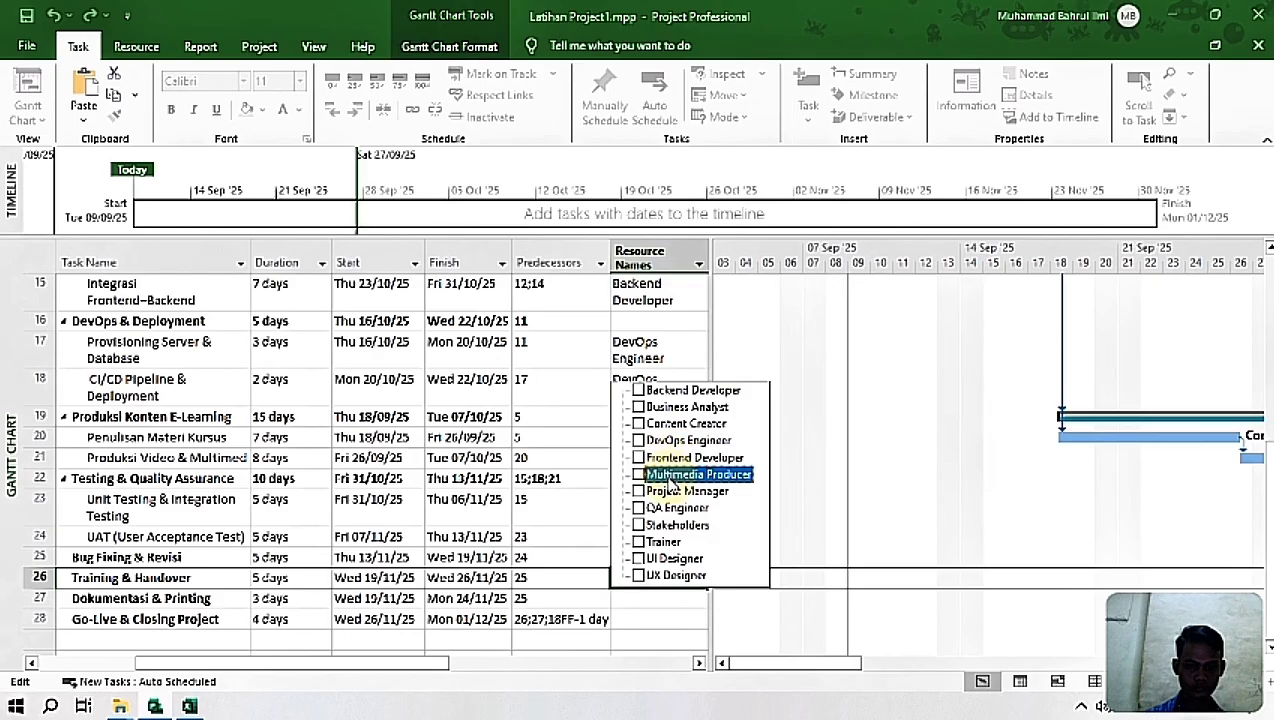
click(672, 492)
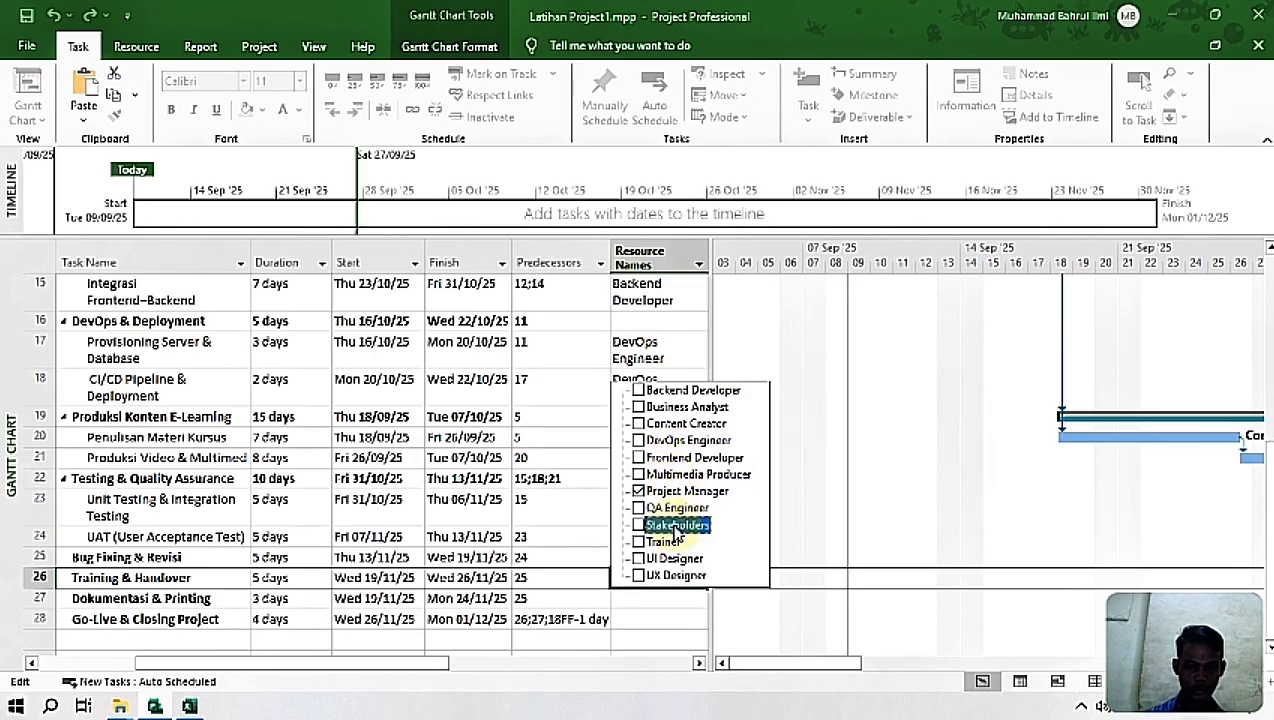
key(Return)
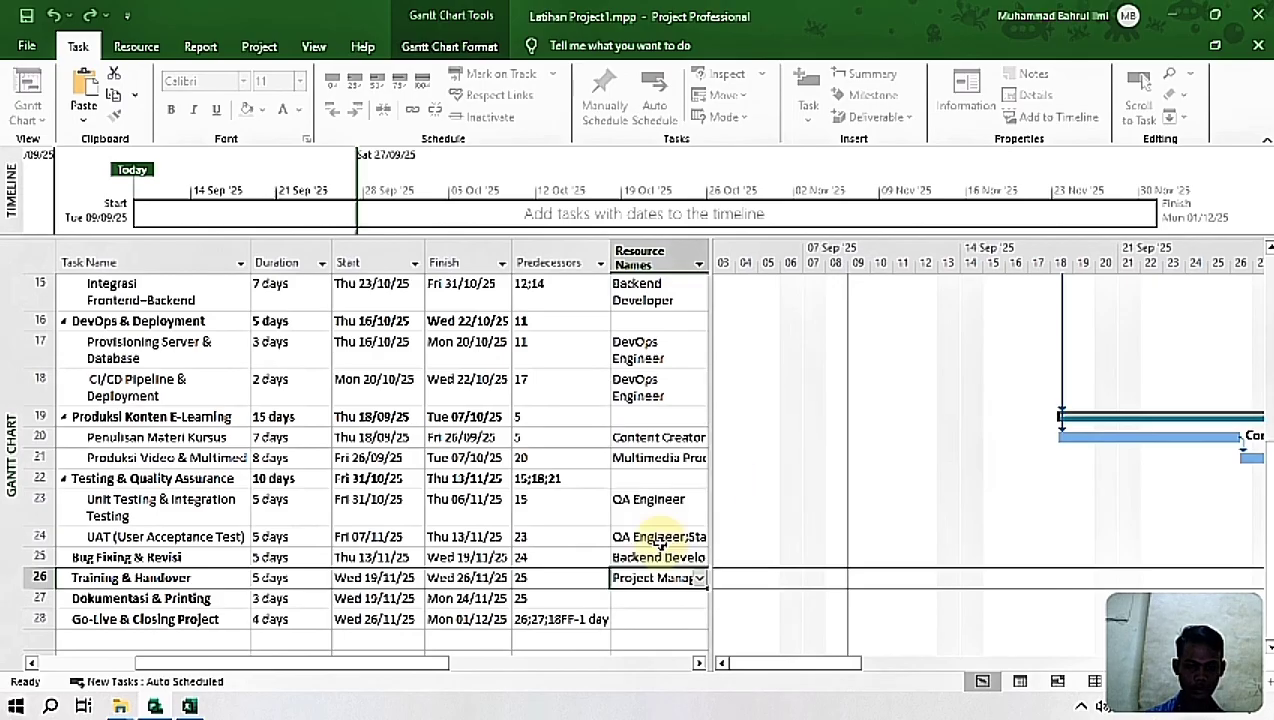
Step: Look up the resource for Dokumentasi & Printing in Excel and assign Content Creator to the task in Project
click(636, 600)
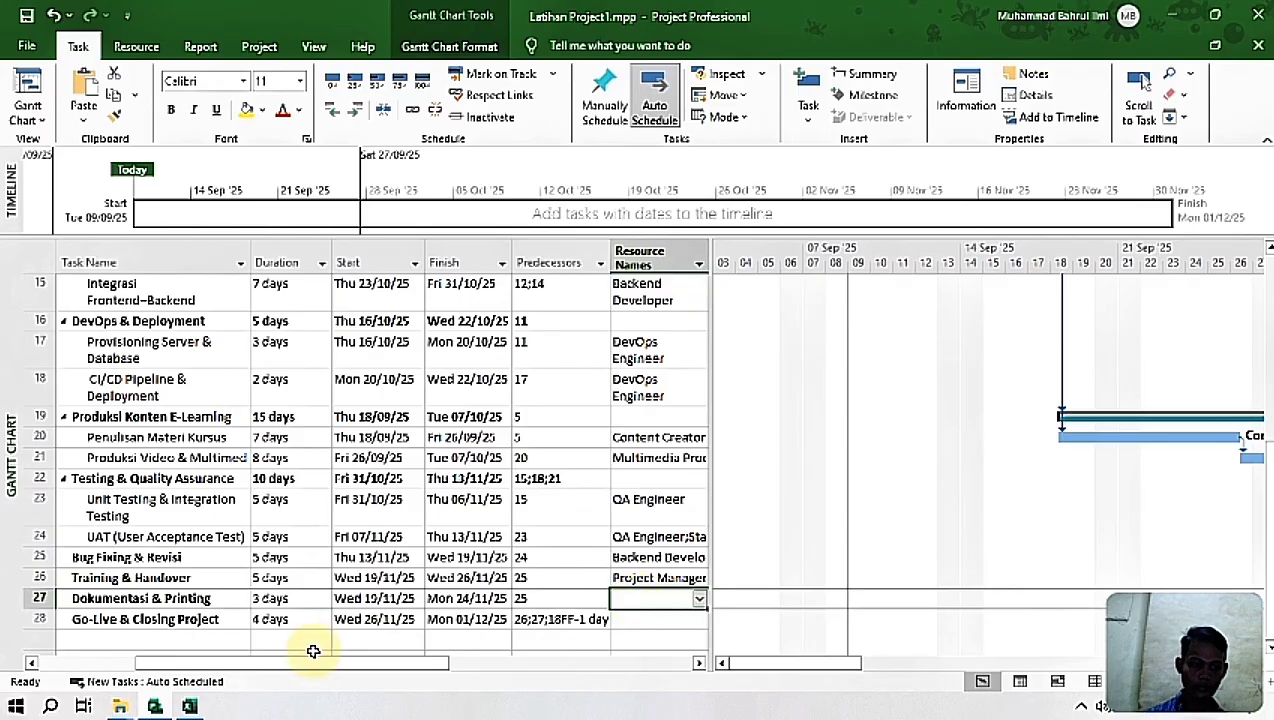
click(187, 707)
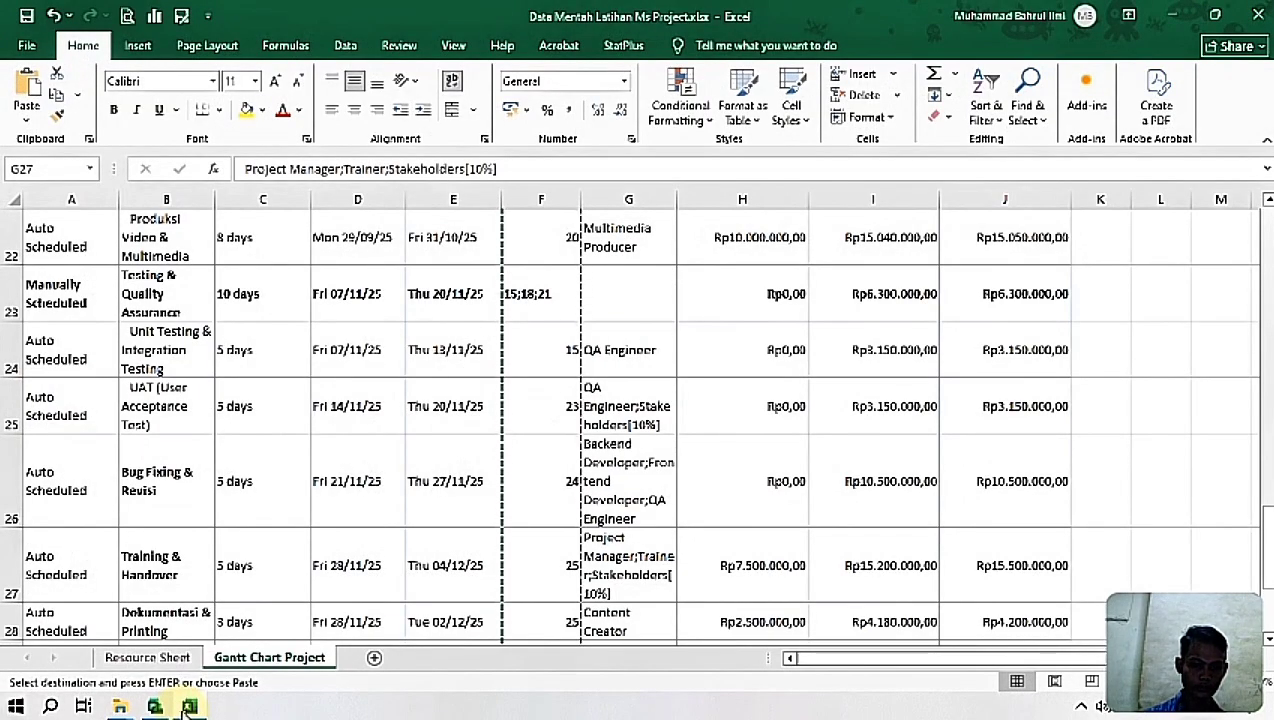
drag(1264, 524, 1266, 610)
click(645, 452)
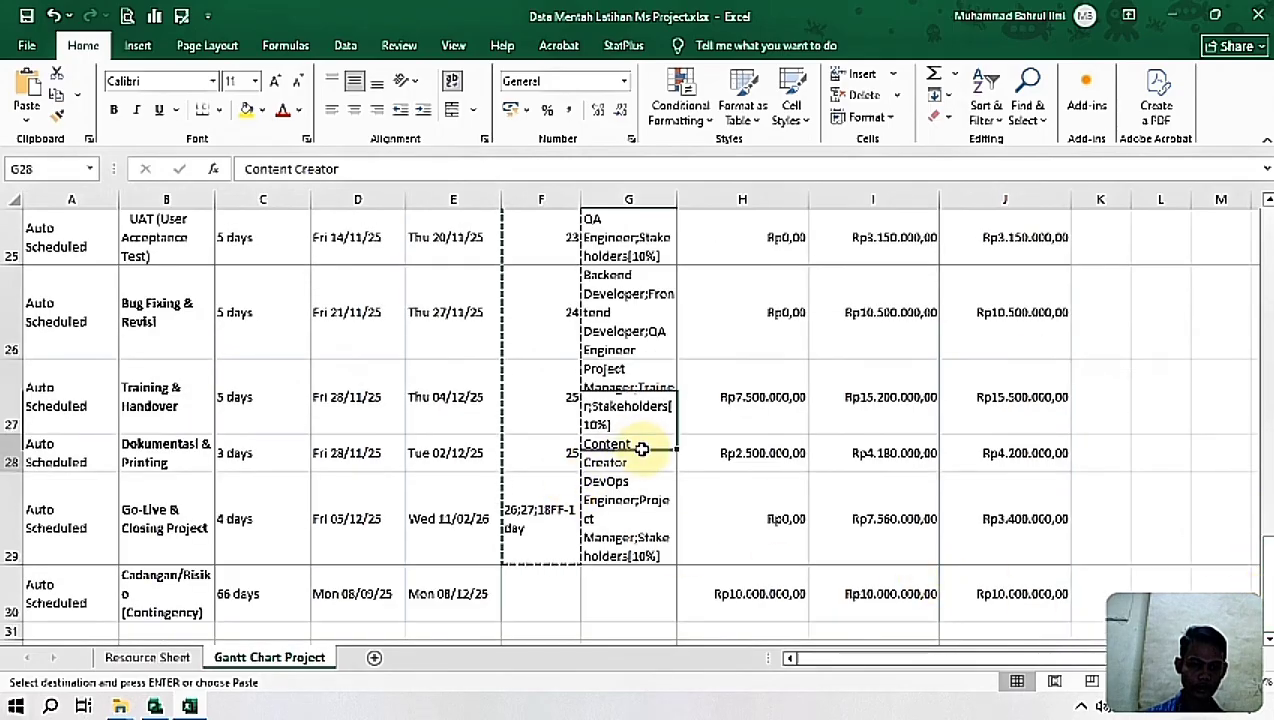
click(155, 706)
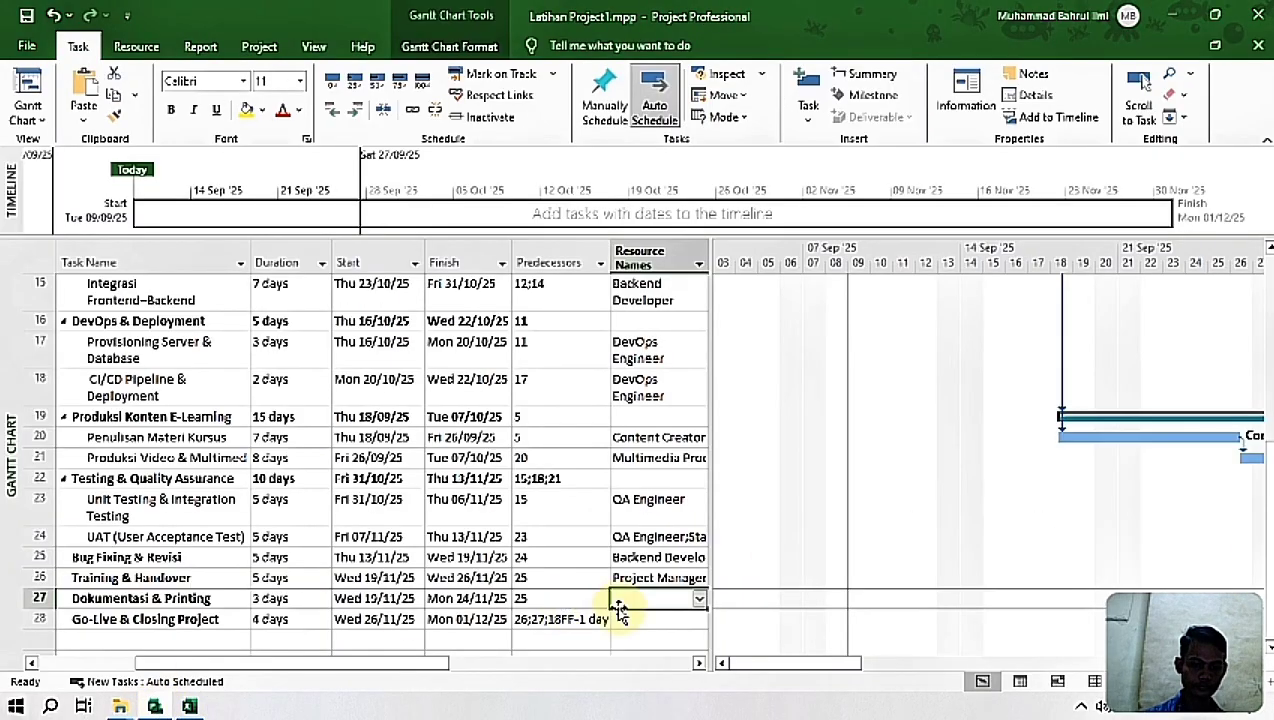
click(699, 603)
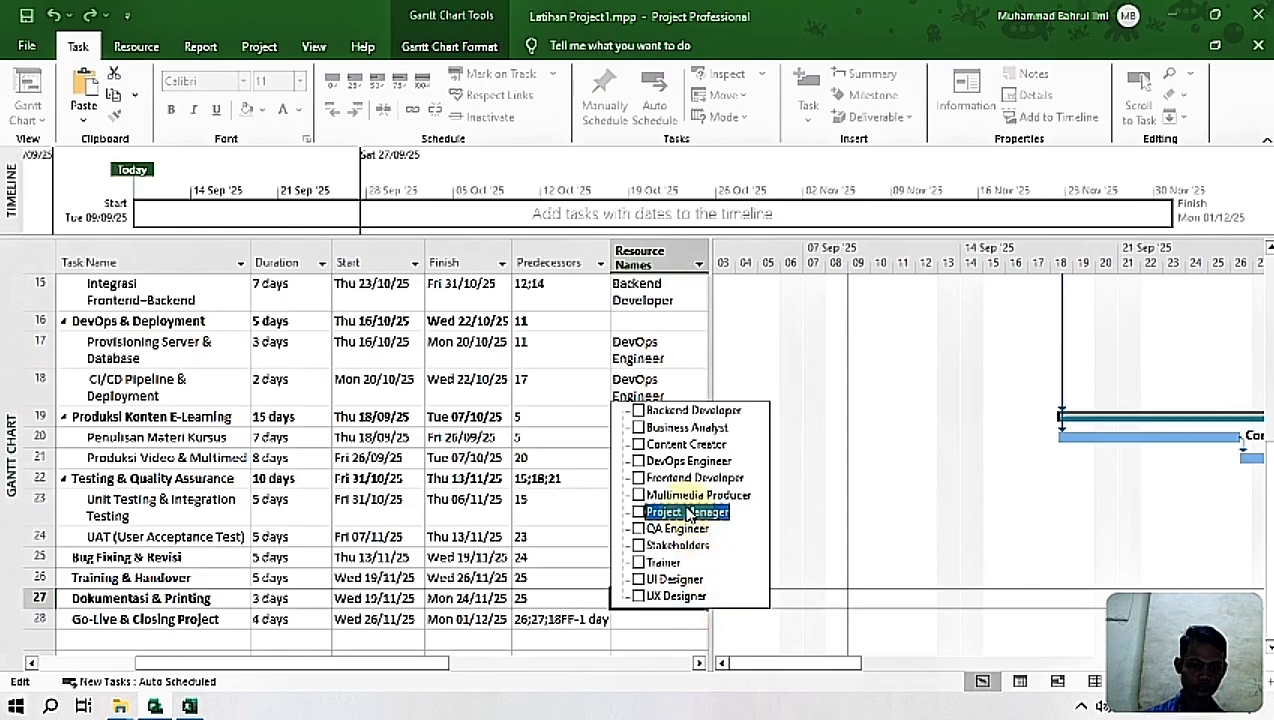
click(679, 446)
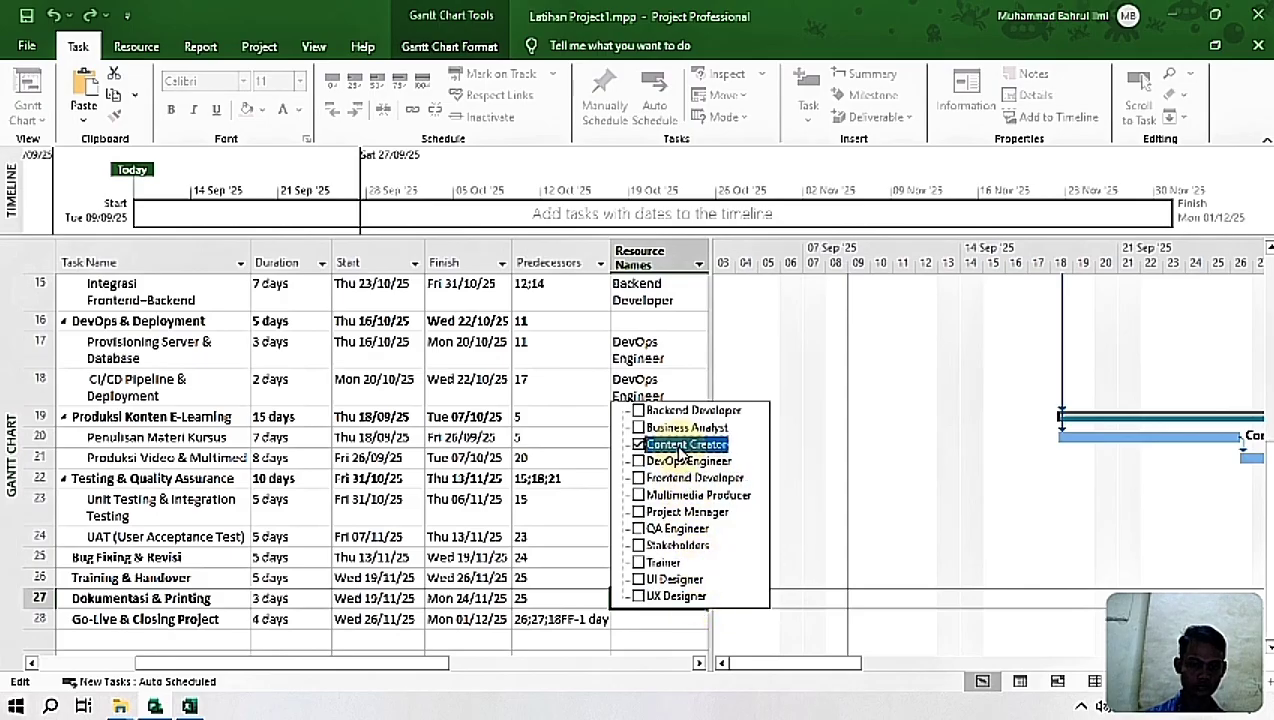
key(Return)
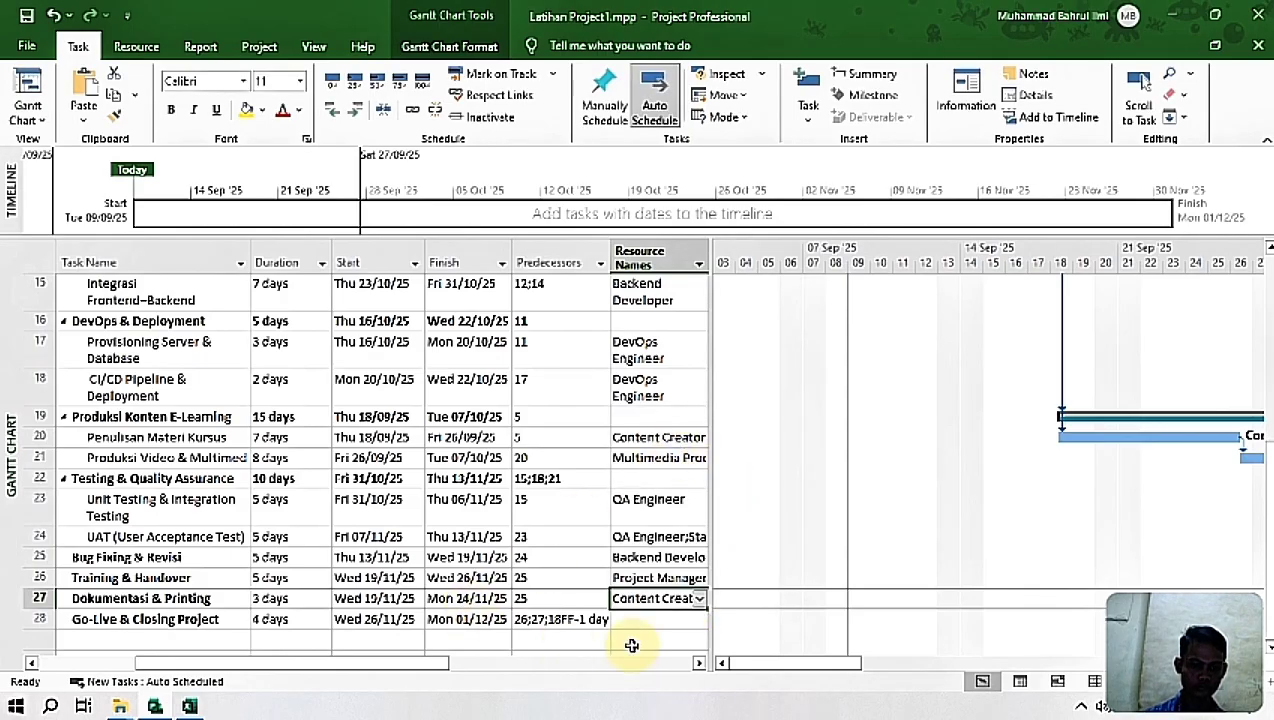
Step: Look up the Go-Live & Closing Project resources in Excel and assign DevOps Engineer, Project Manager and Stakeholders to the task in Project
click(668, 619)
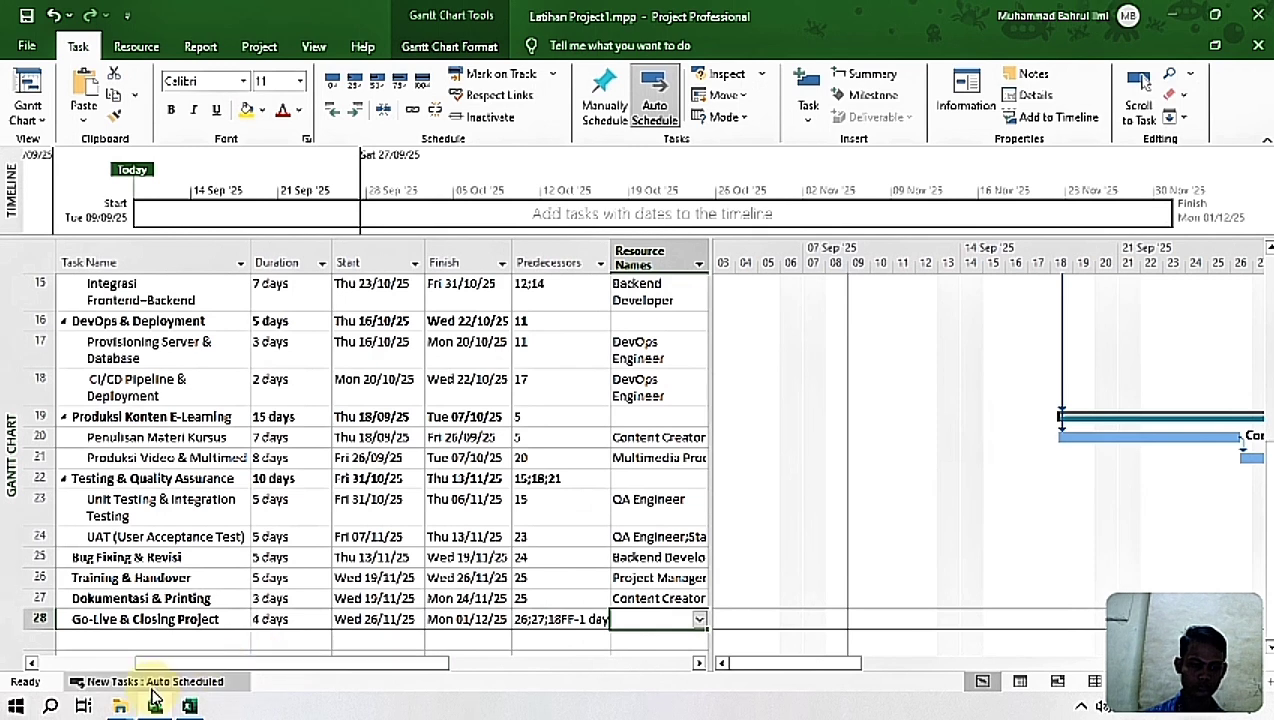
click(189, 706)
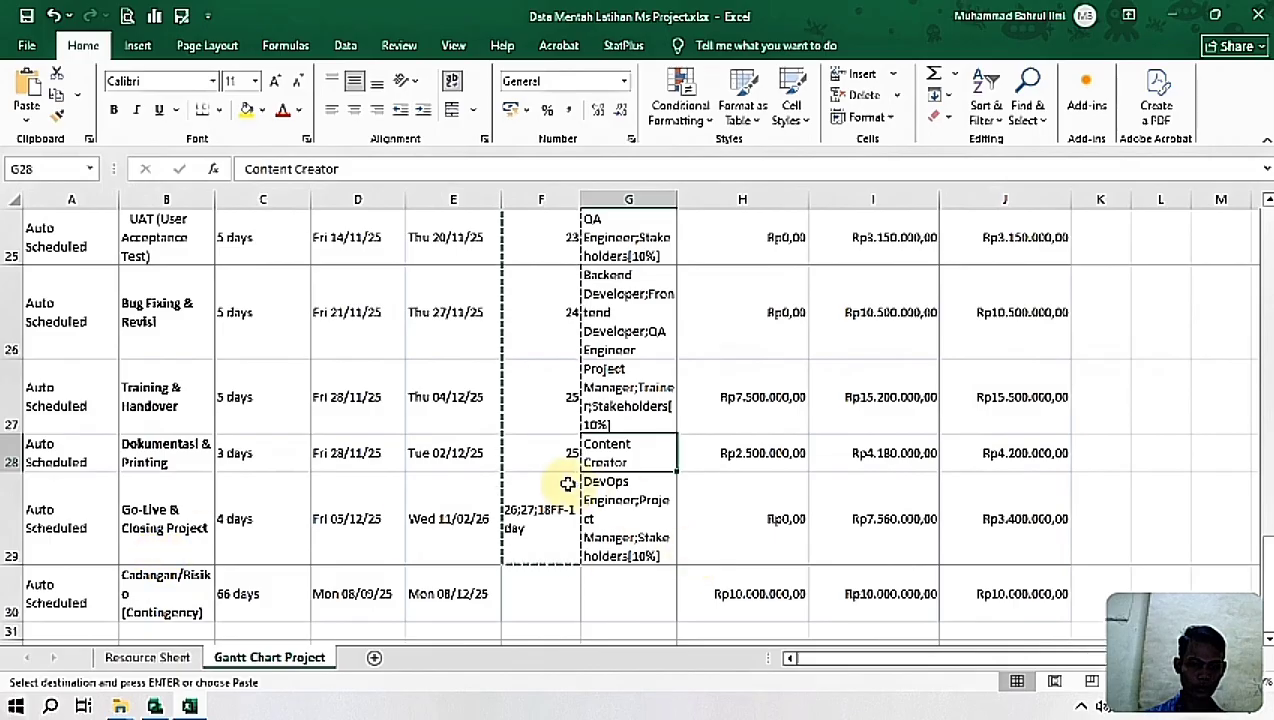
click(623, 519)
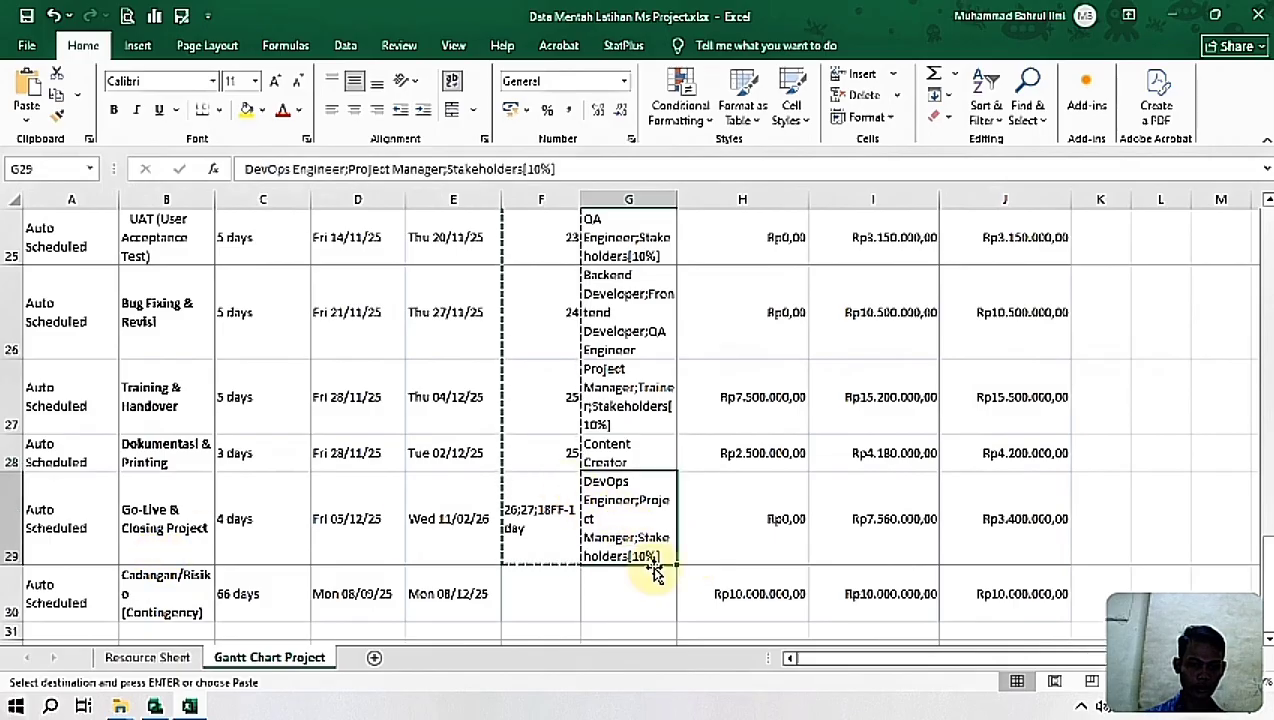
click(158, 706)
click(700, 620)
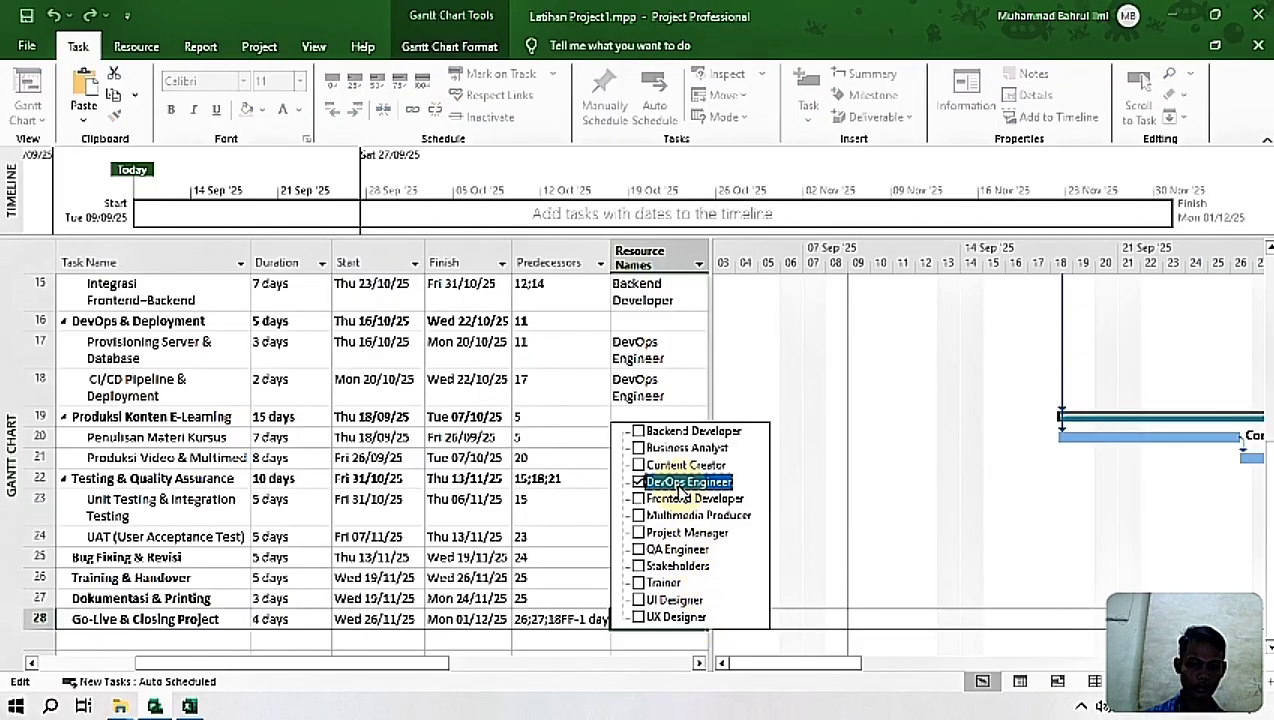
click(682, 533)
key(Return)
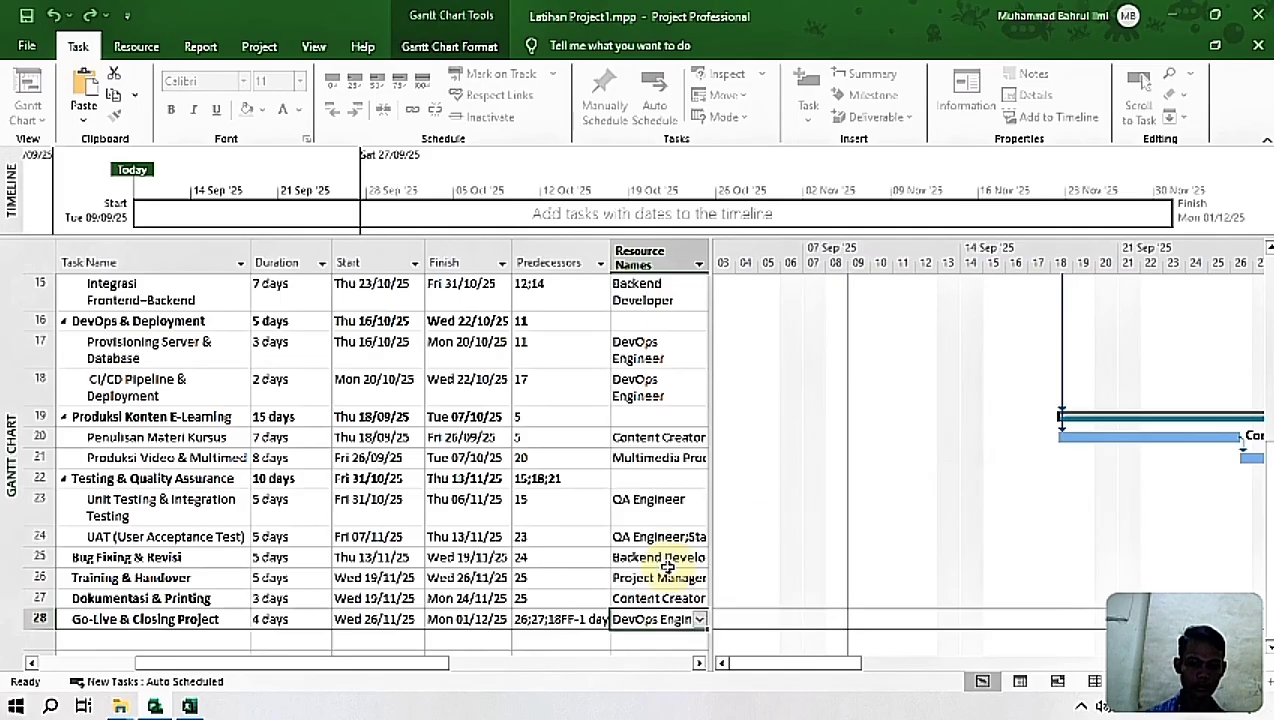
click(189, 706)
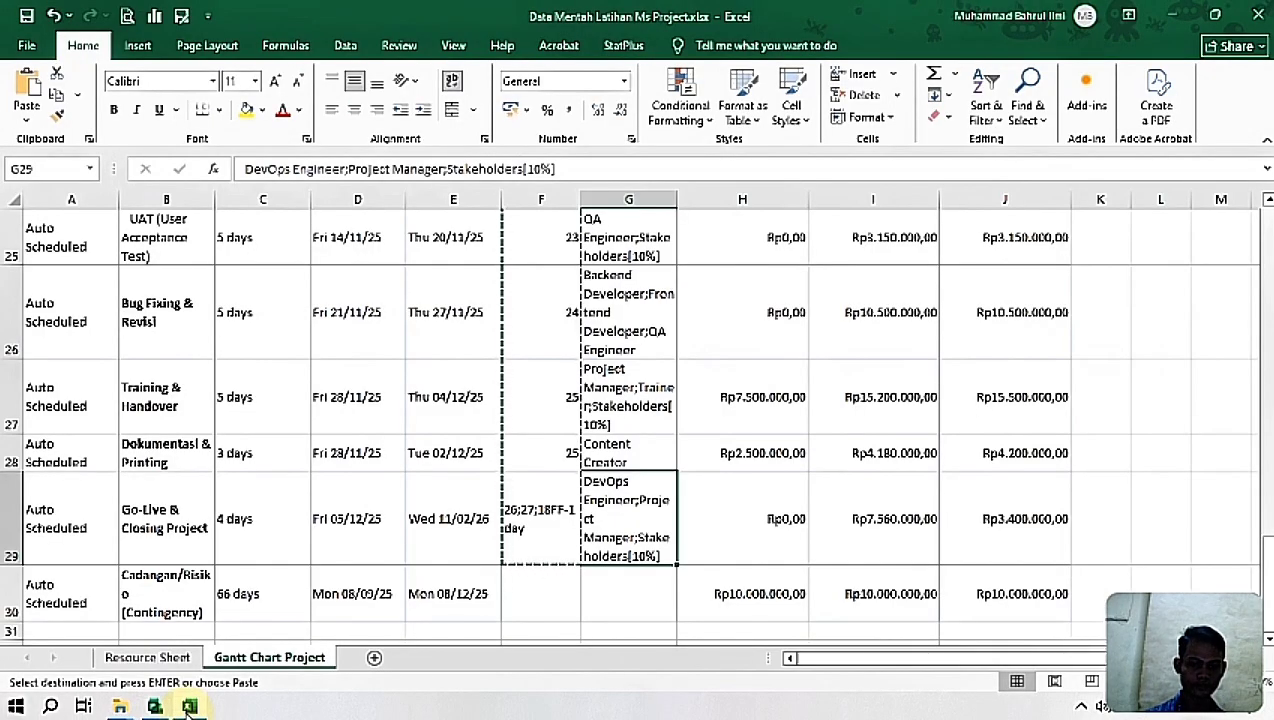
click(189, 706)
Step: Narrow the Predecessors and Duration columns of the task table to make room for the Fixed Cost column beside the task names
drag(427, 663, 626, 663)
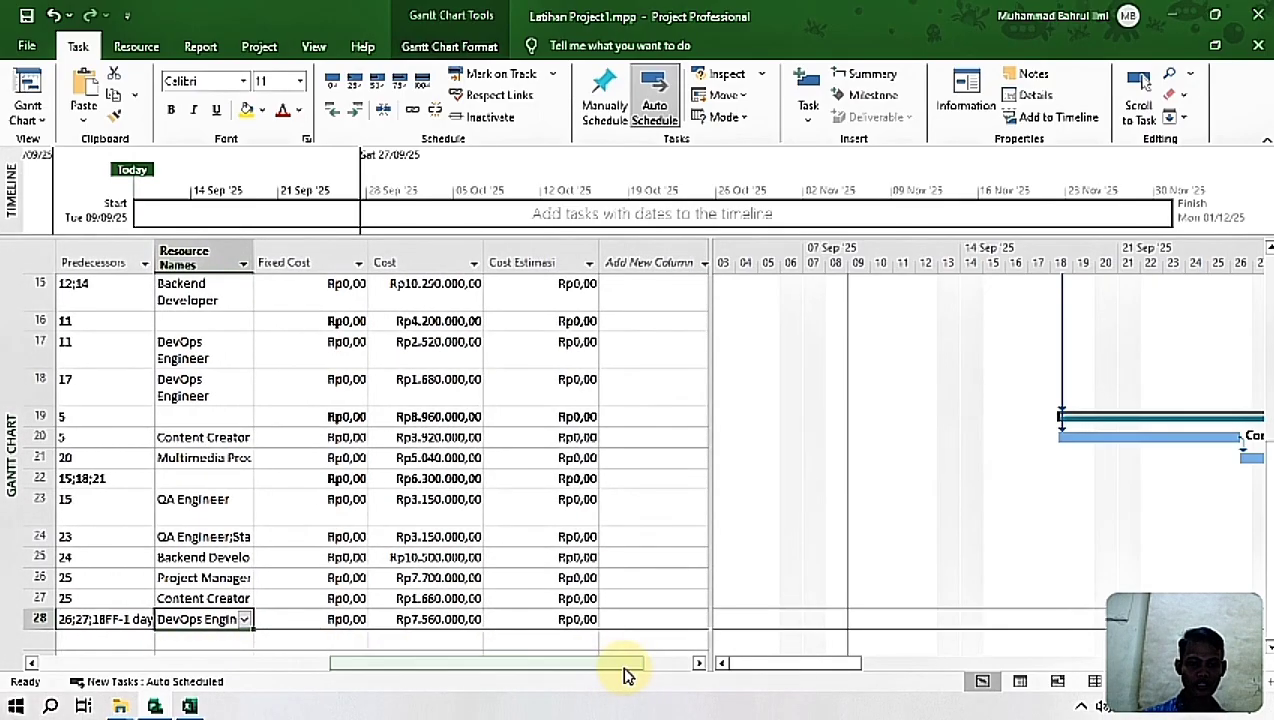
scroll(865, 551, up, 5)
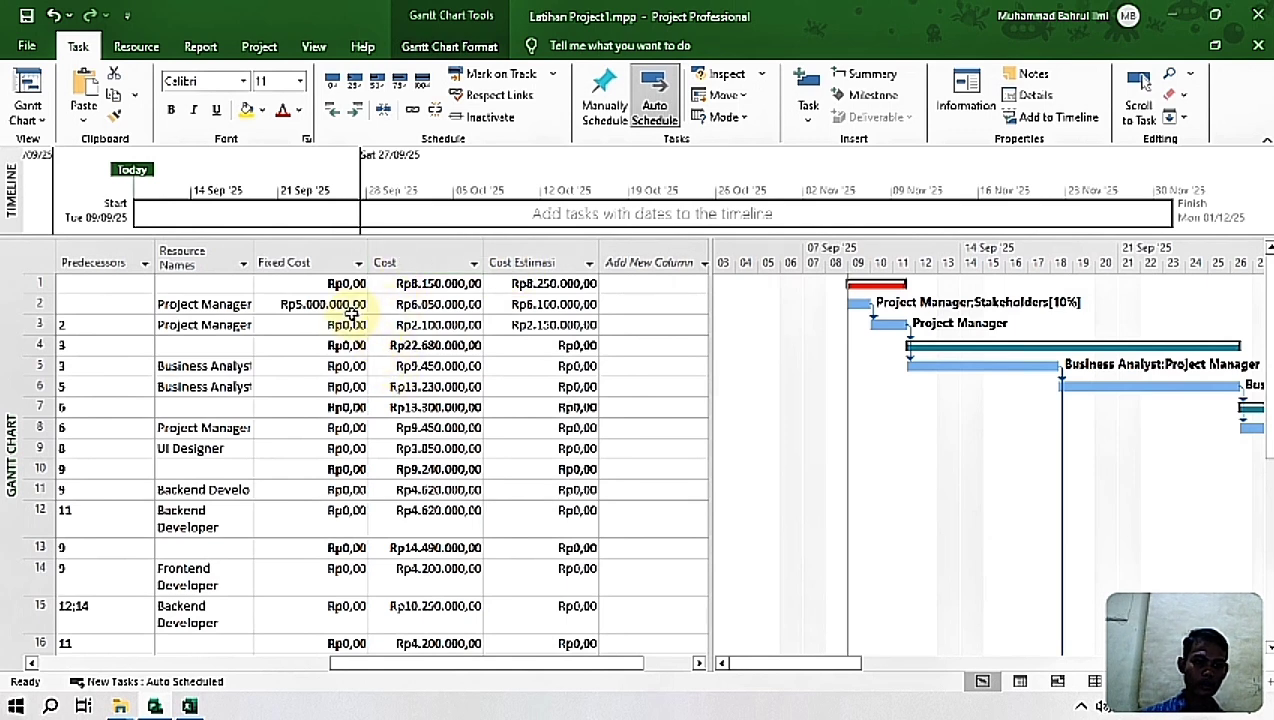
drag(426, 662, 318, 666)
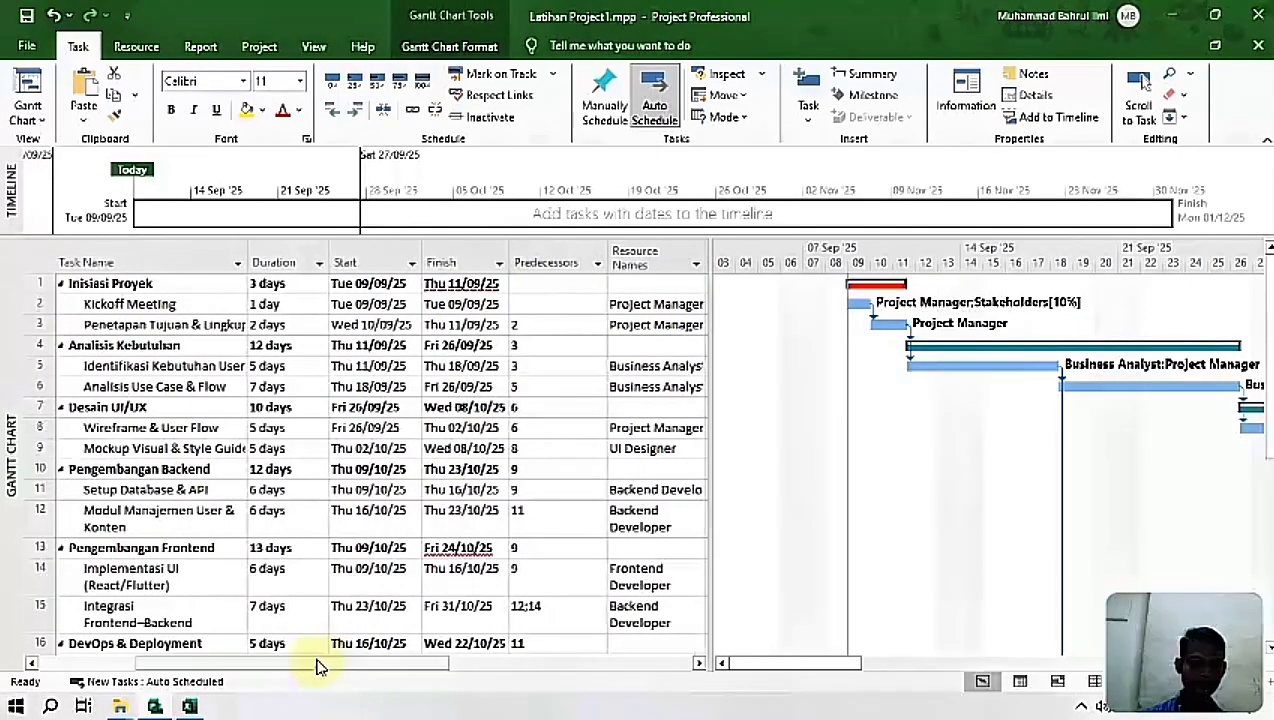
drag(609, 248, 576, 250)
drag(1269, 353, 1254, 56)
drag(333, 250, 313, 251)
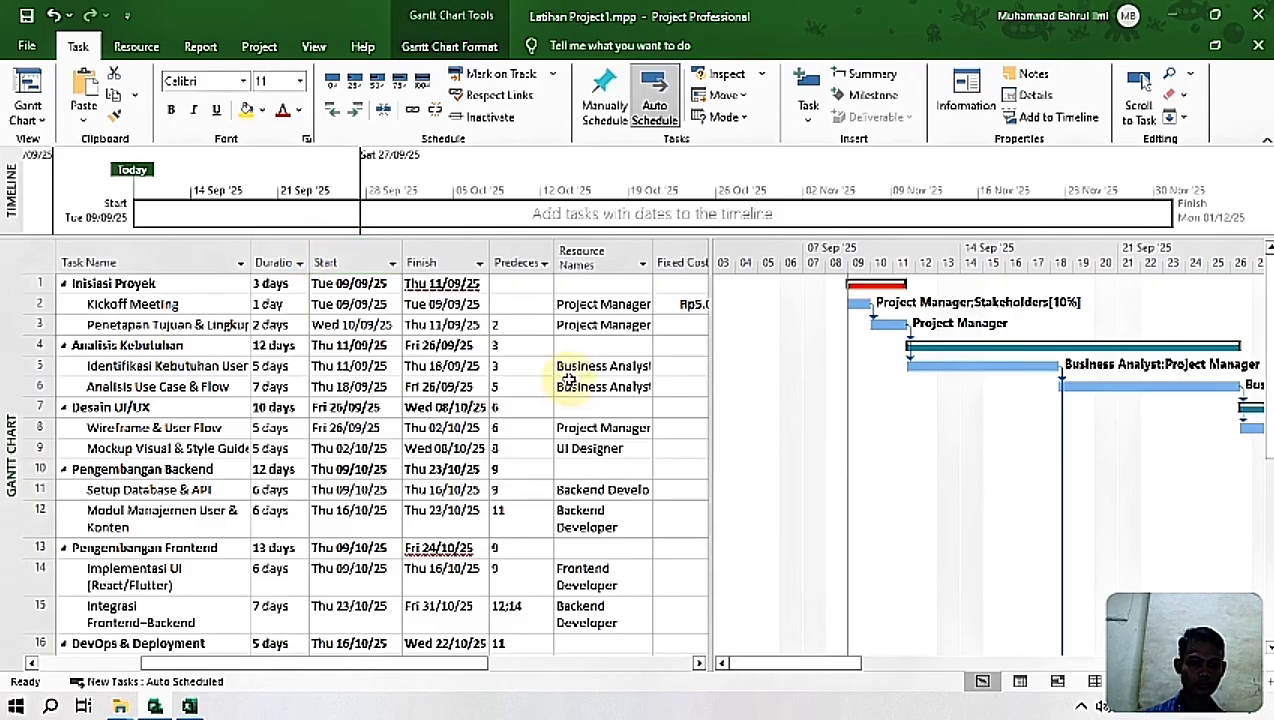
Step: Narrow the Resource Names column of the task table to bring the Fixed Cost and Cost columns into view
drag(652, 257, 631, 257)
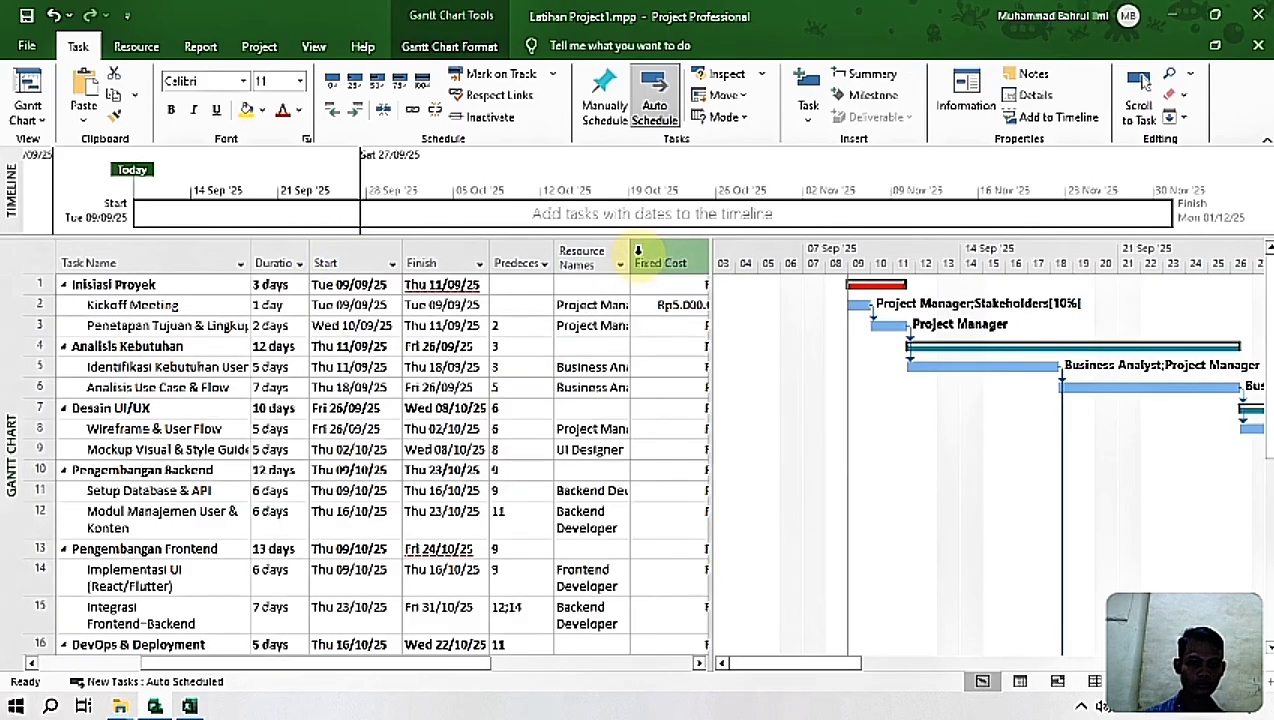
click(697, 664)
mouse_move(489, 668)
mouse_down()
mouse_move(465, 671)
mouse_move(496, 670)
mouse_up()
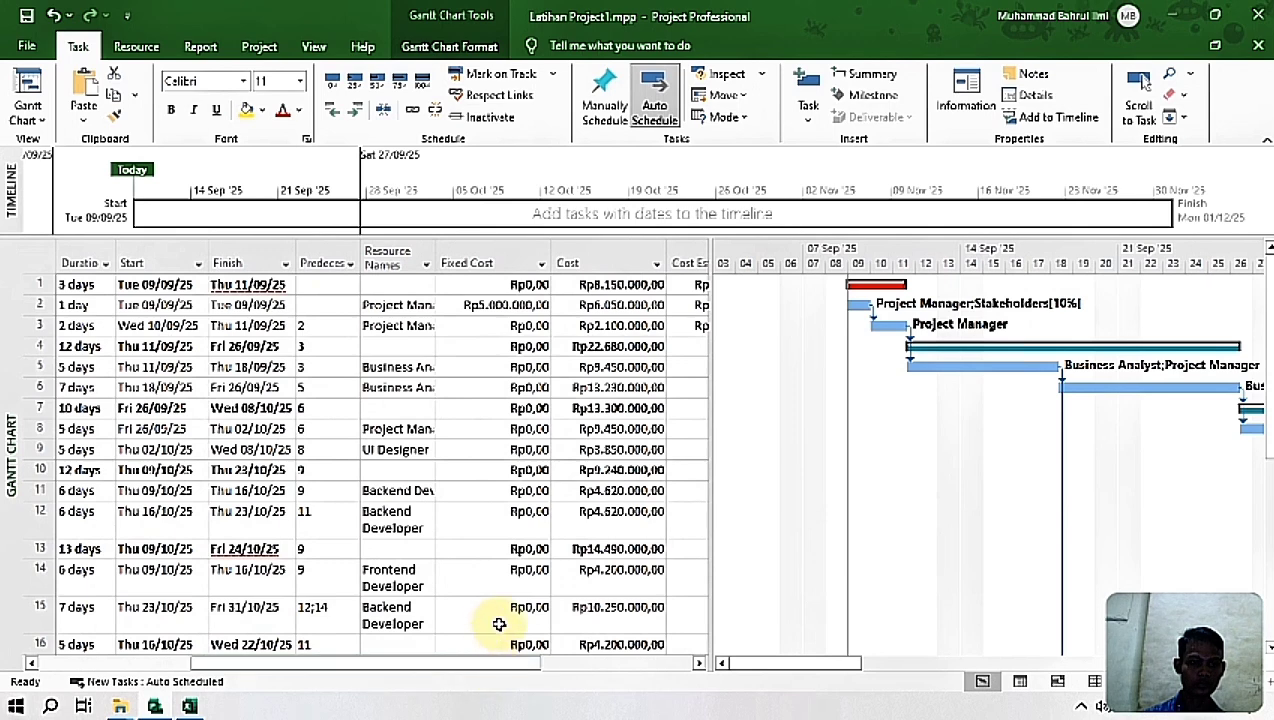
Step: Switch to the Excel data and look up the Fixed Cost entries for Kickoff Meeting and Provisioning Server & Database
click(188, 707)
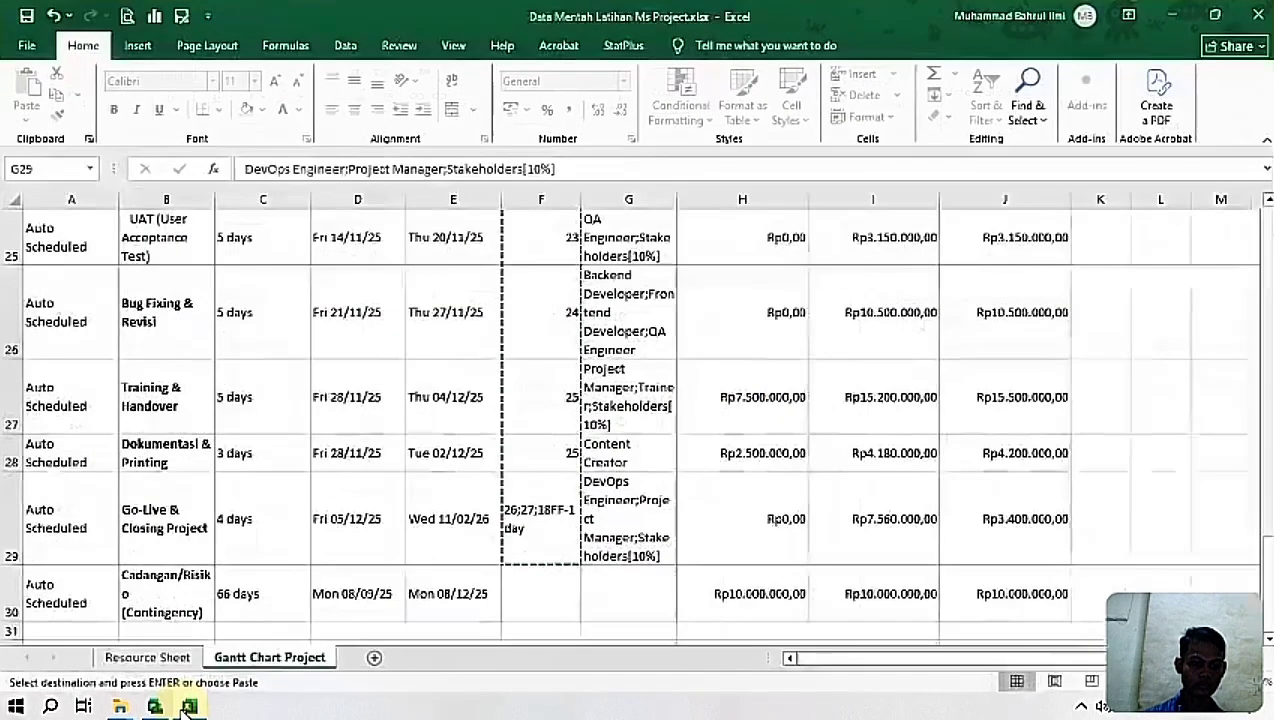
drag(1266, 583, 1266, 215)
click(745, 352)
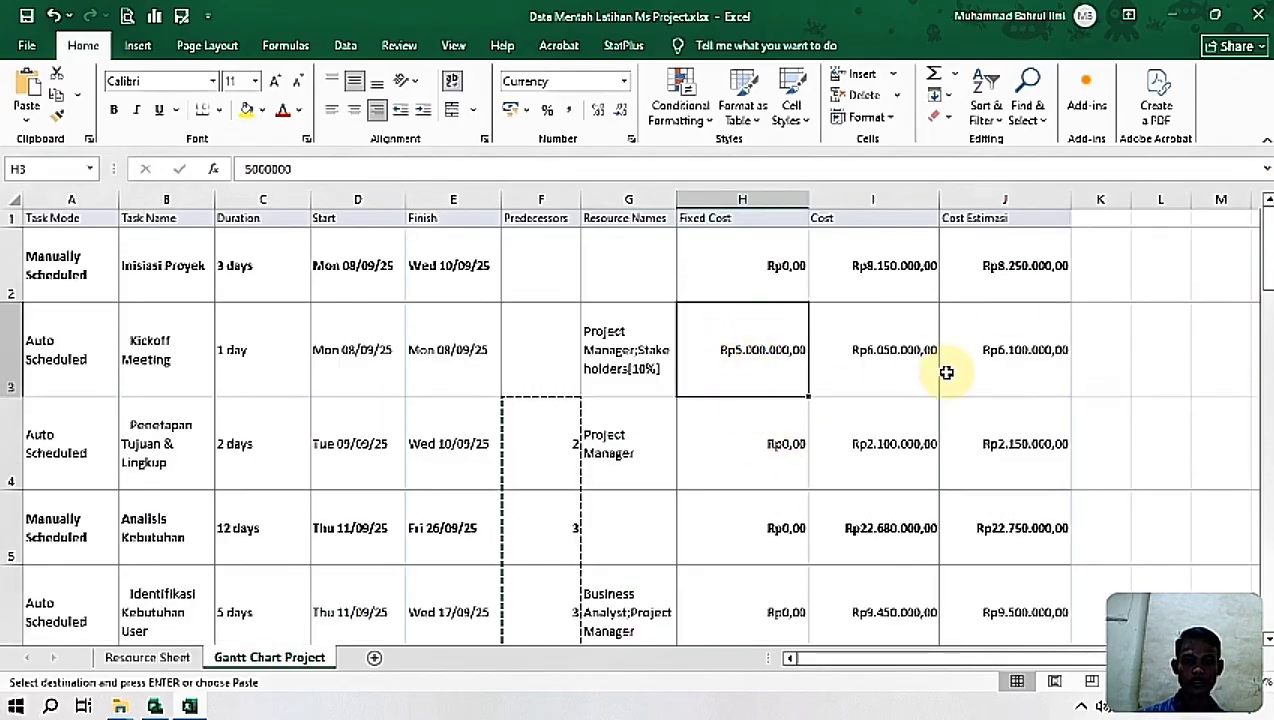
drag(1267, 245, 1267, 374)
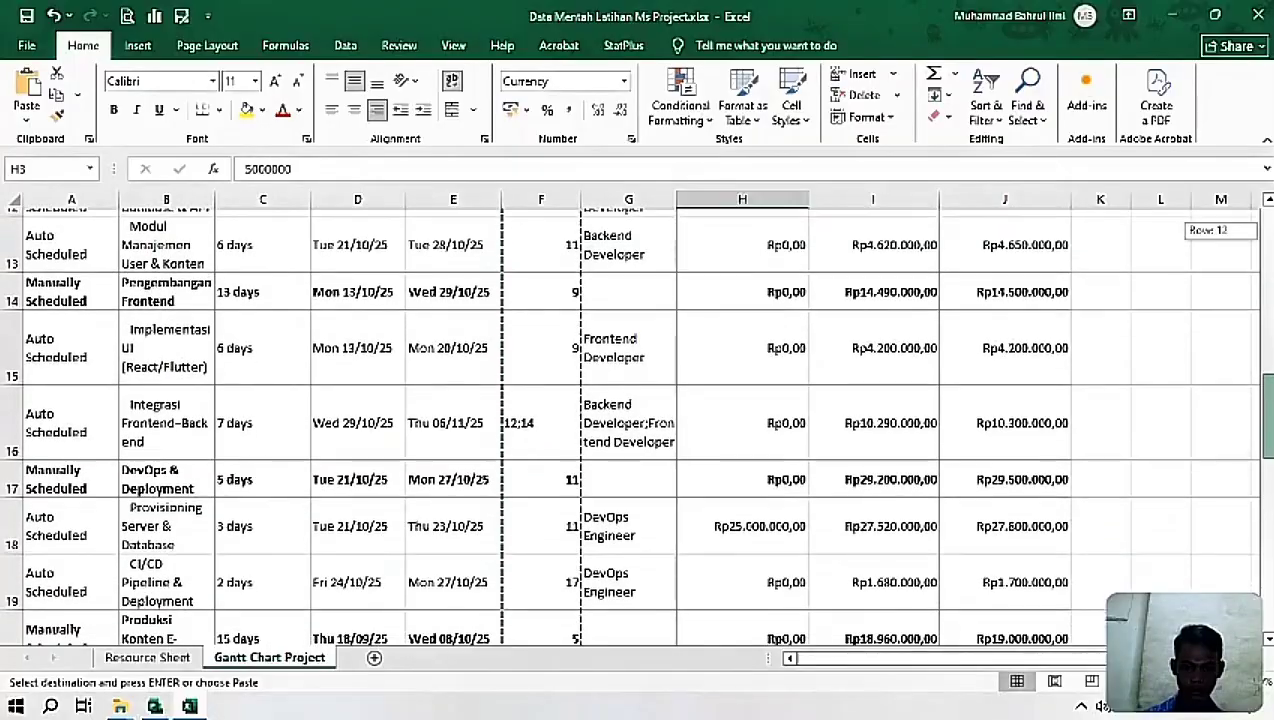
click(736, 535)
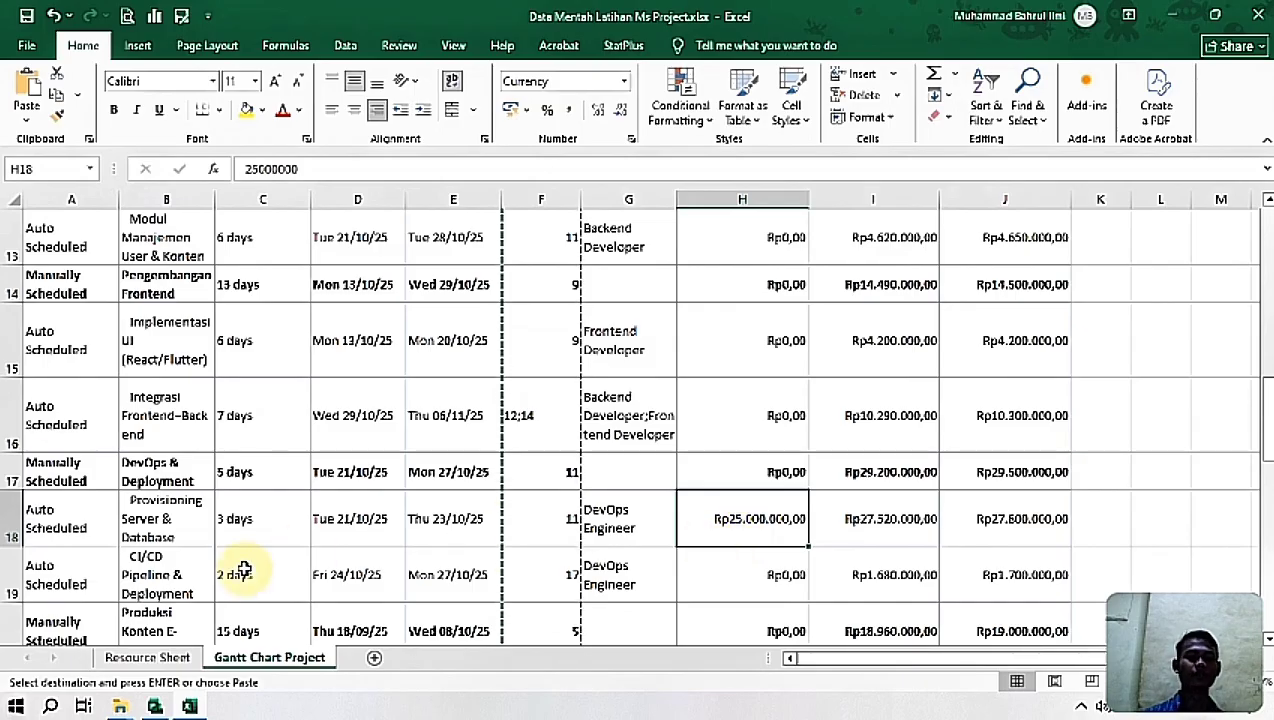
Step: Return to Project and set the Fixed Cost of the Provisioning Server & Database task to 25000000
mouse_move(156, 707)
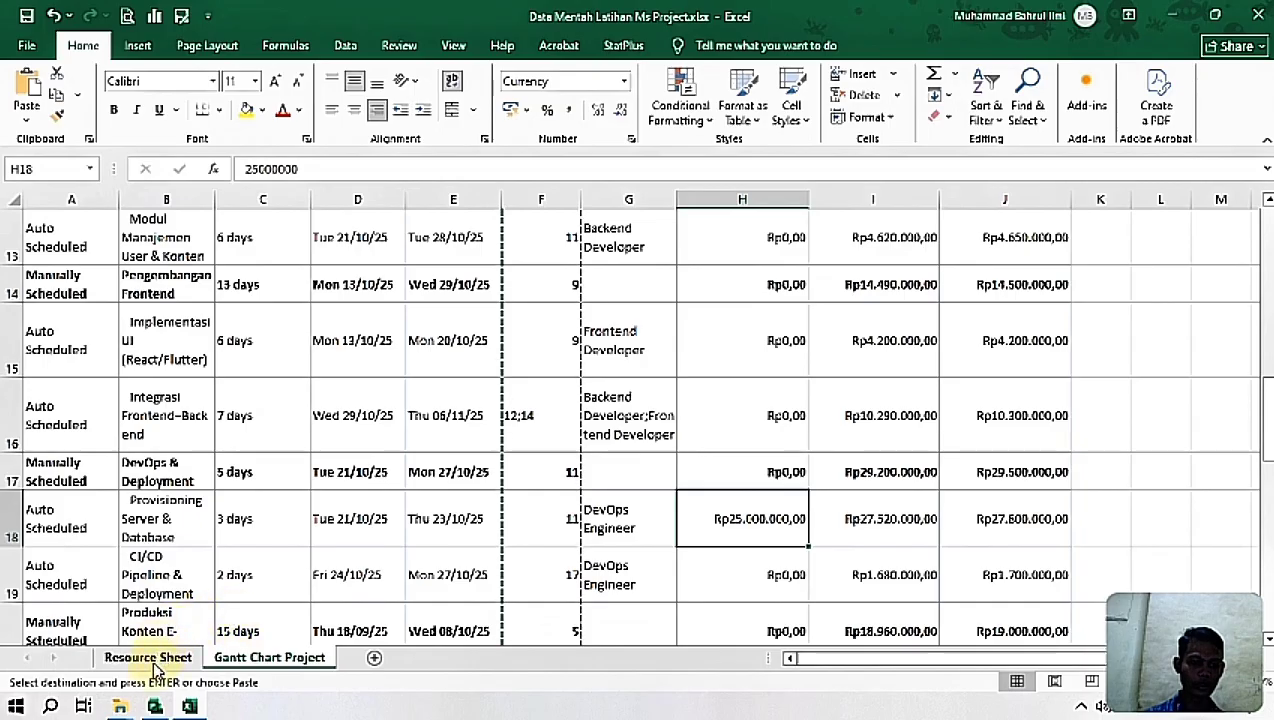
click(155, 707)
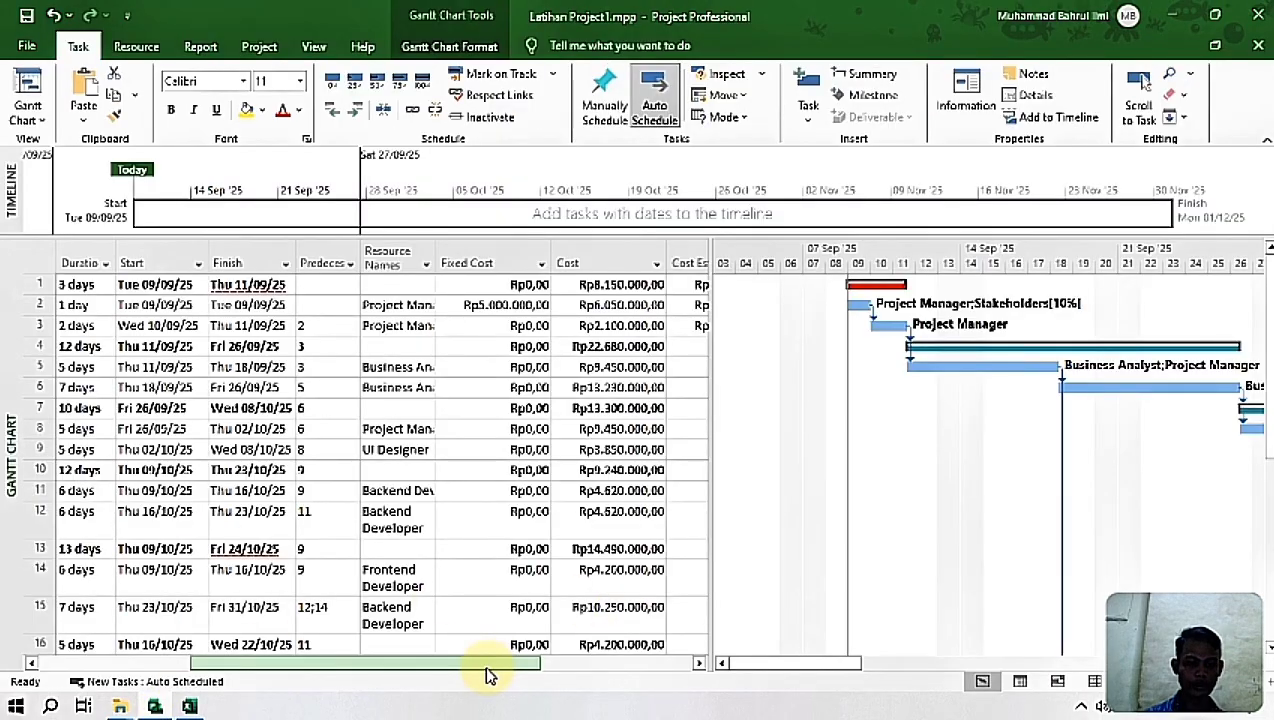
drag(490, 673, 336, 673)
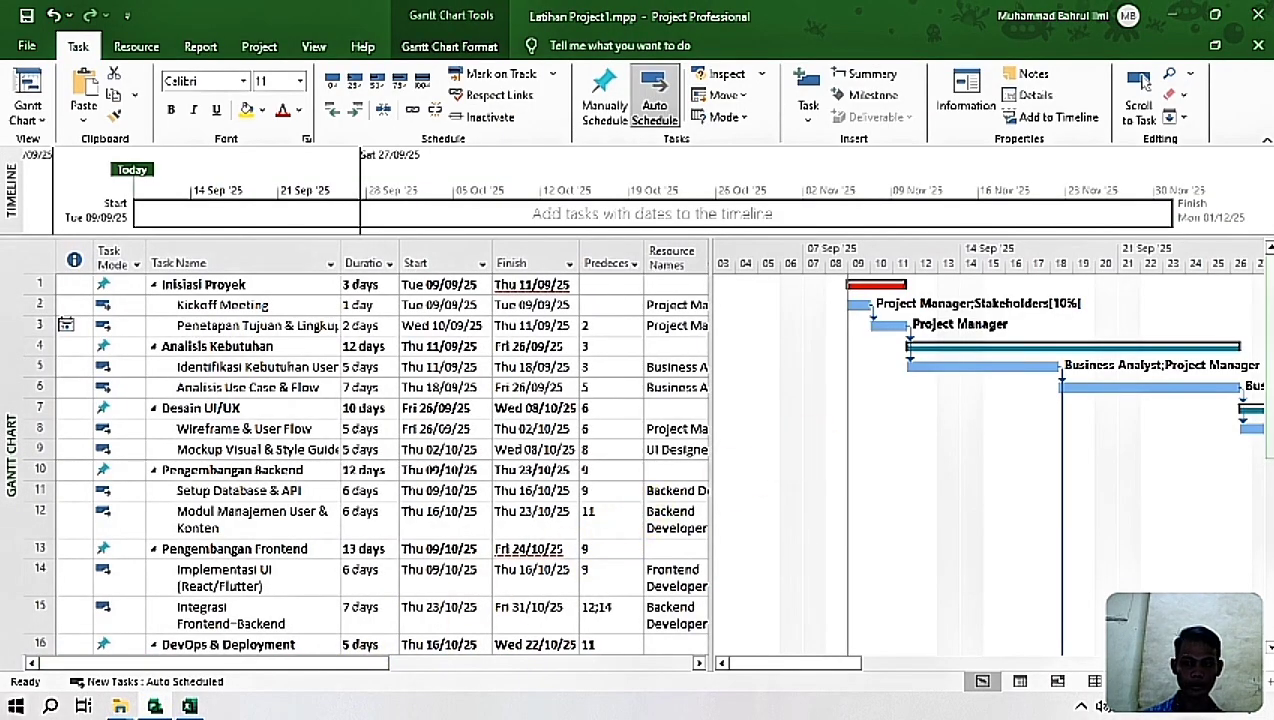
scroll(667, 430, down, 4)
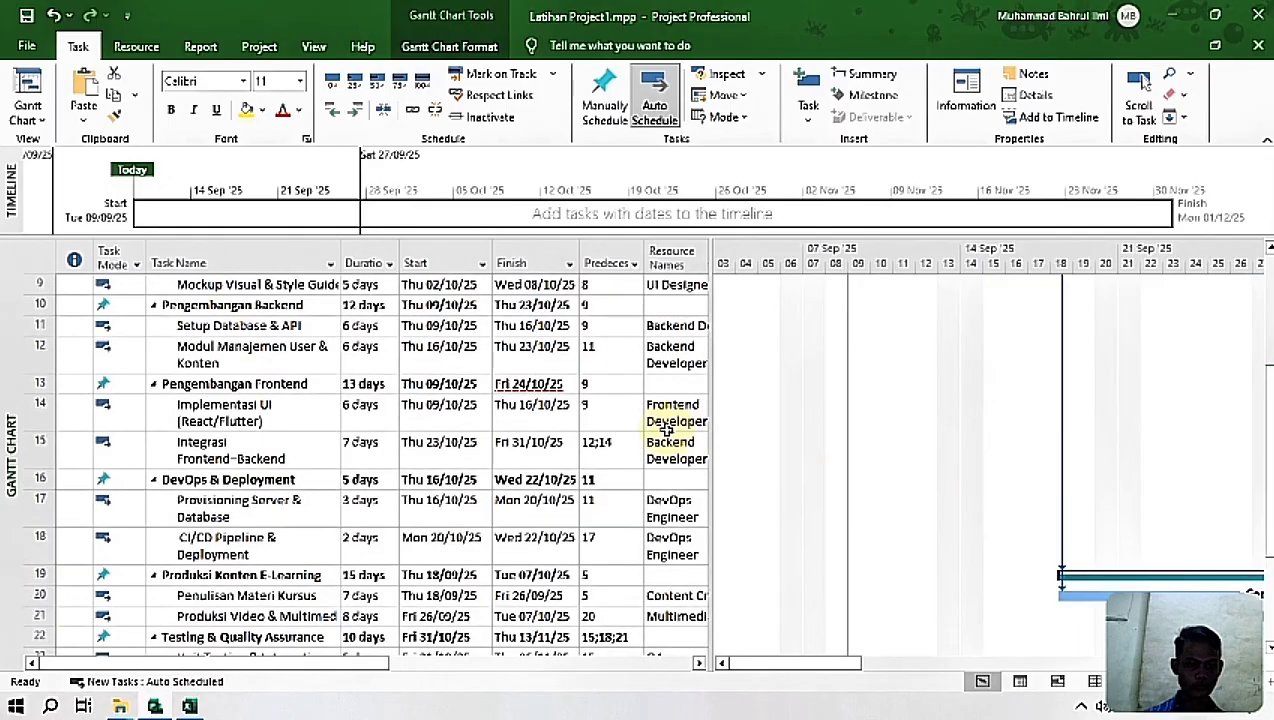
click(665, 515)
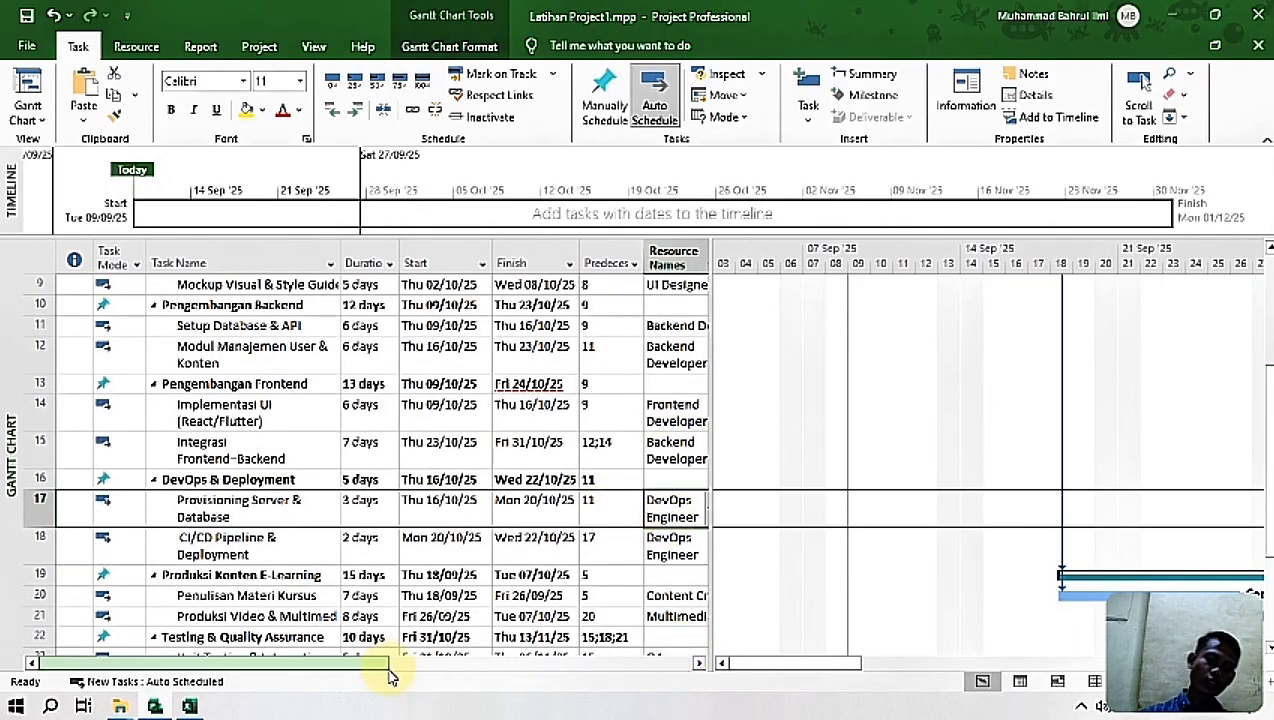
drag(384, 662, 520, 677)
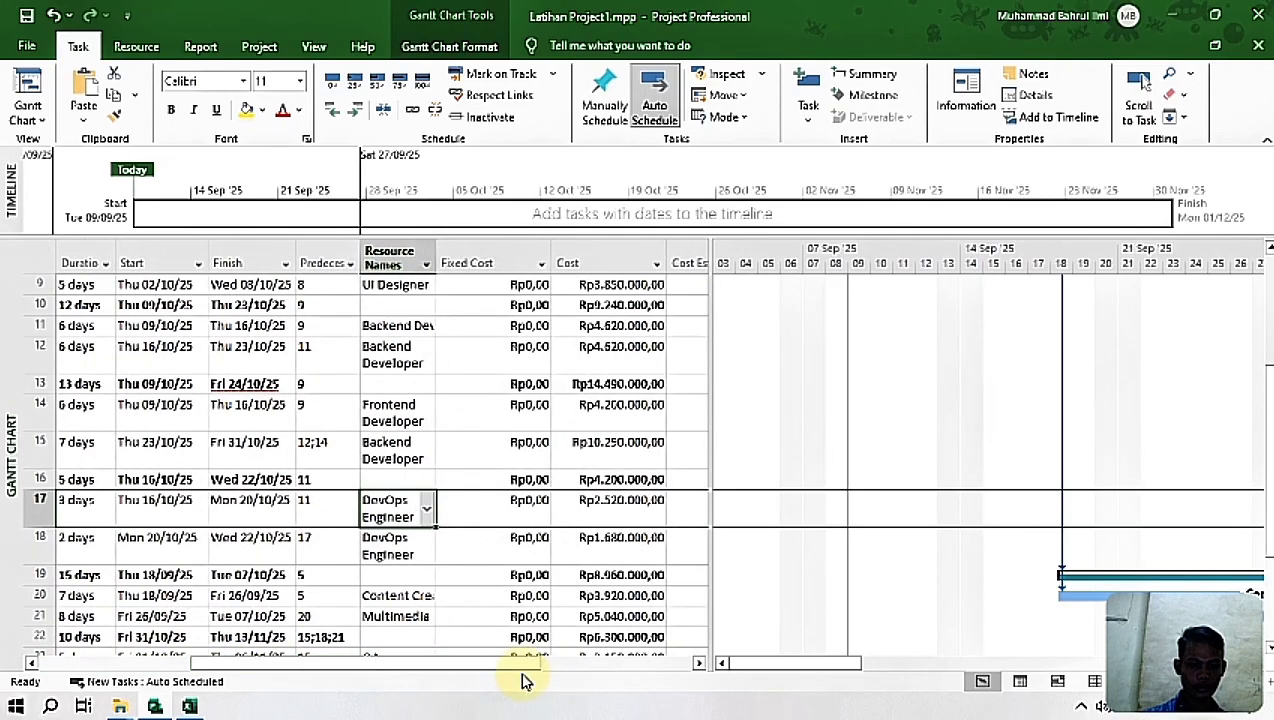
click(528, 509)
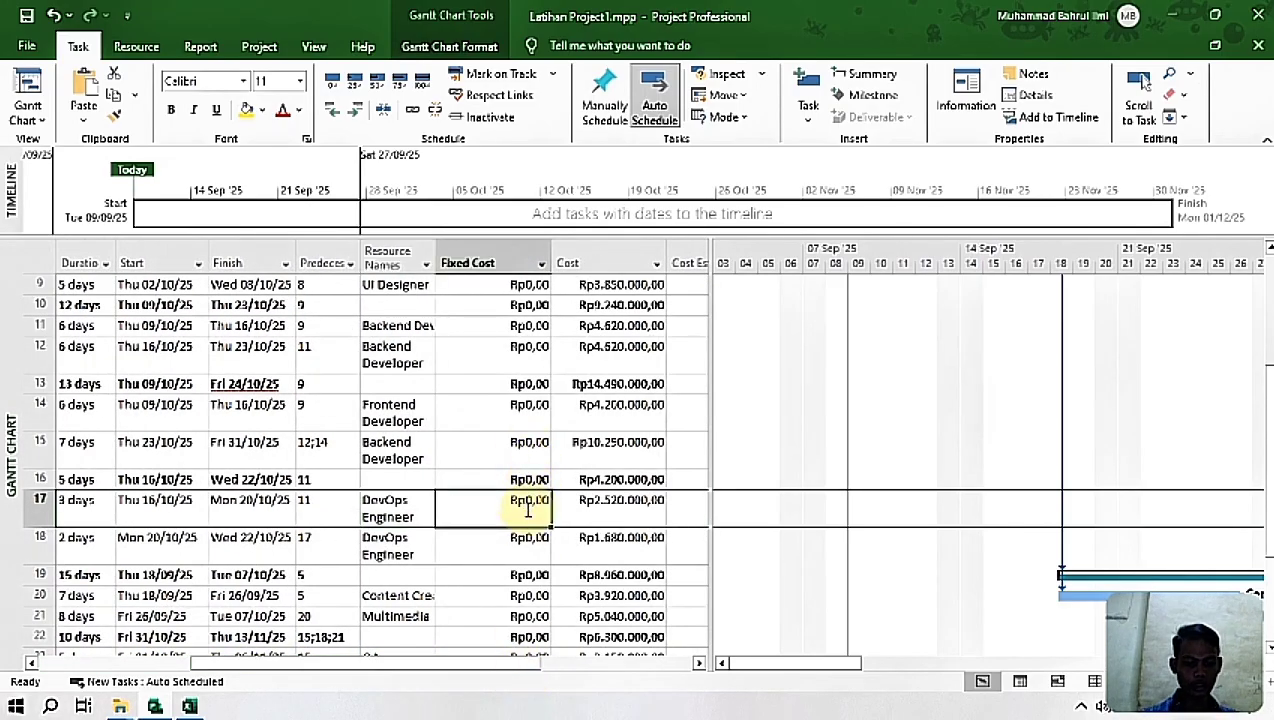
text(25000000)
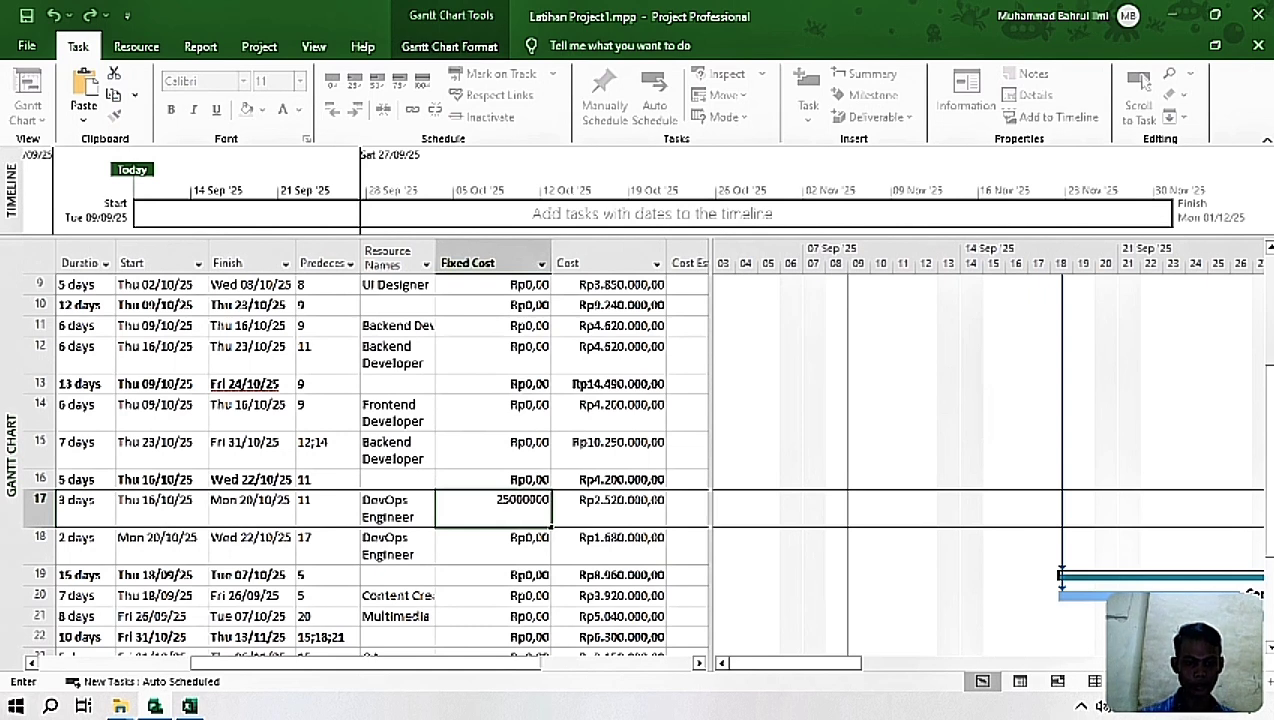
key(Return)
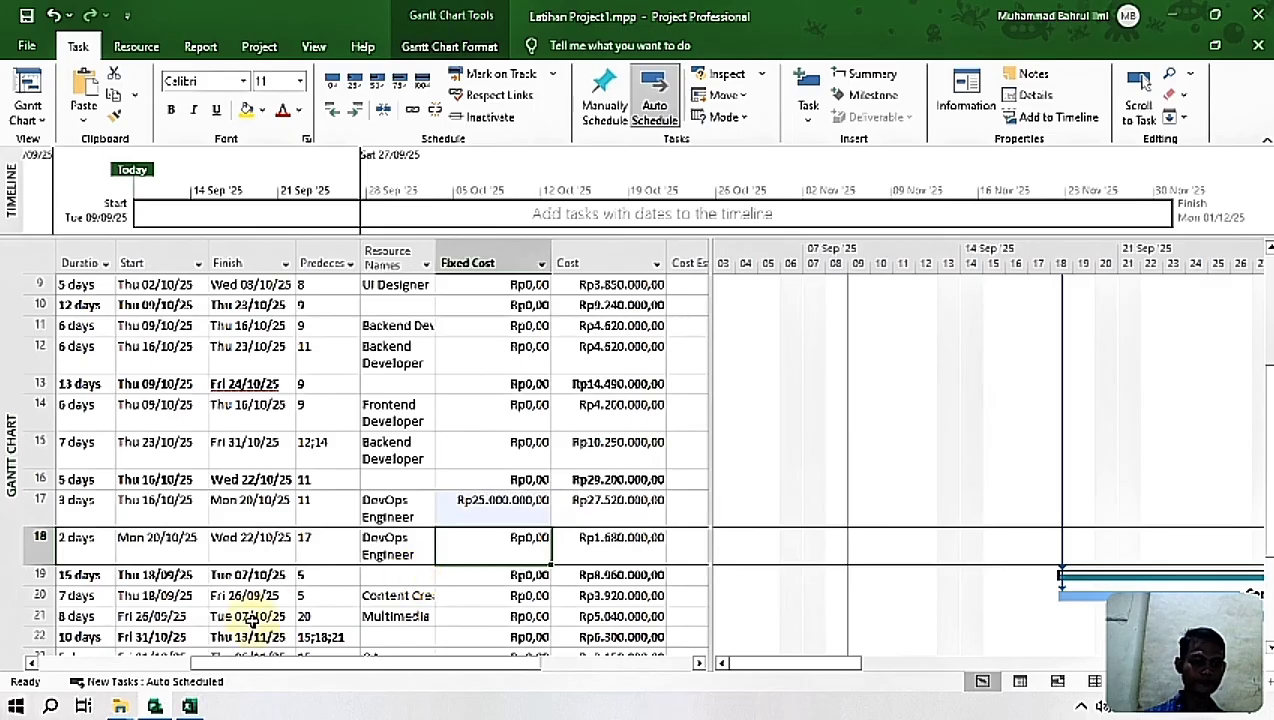
Step: Switch to Excel and copy the Fixed Cost of Produksi Video & Multimedia, Rp10.000.000,00
click(190, 707)
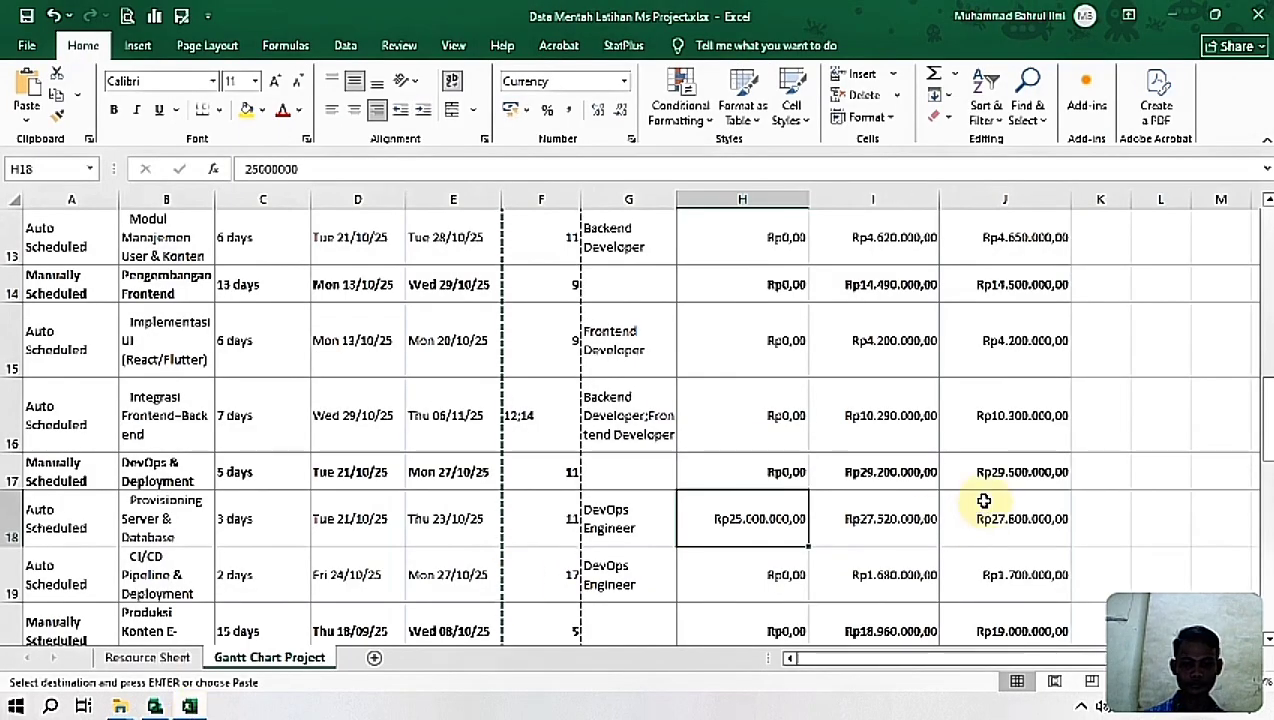
drag(1266, 415, 1266, 432)
click(757, 492)
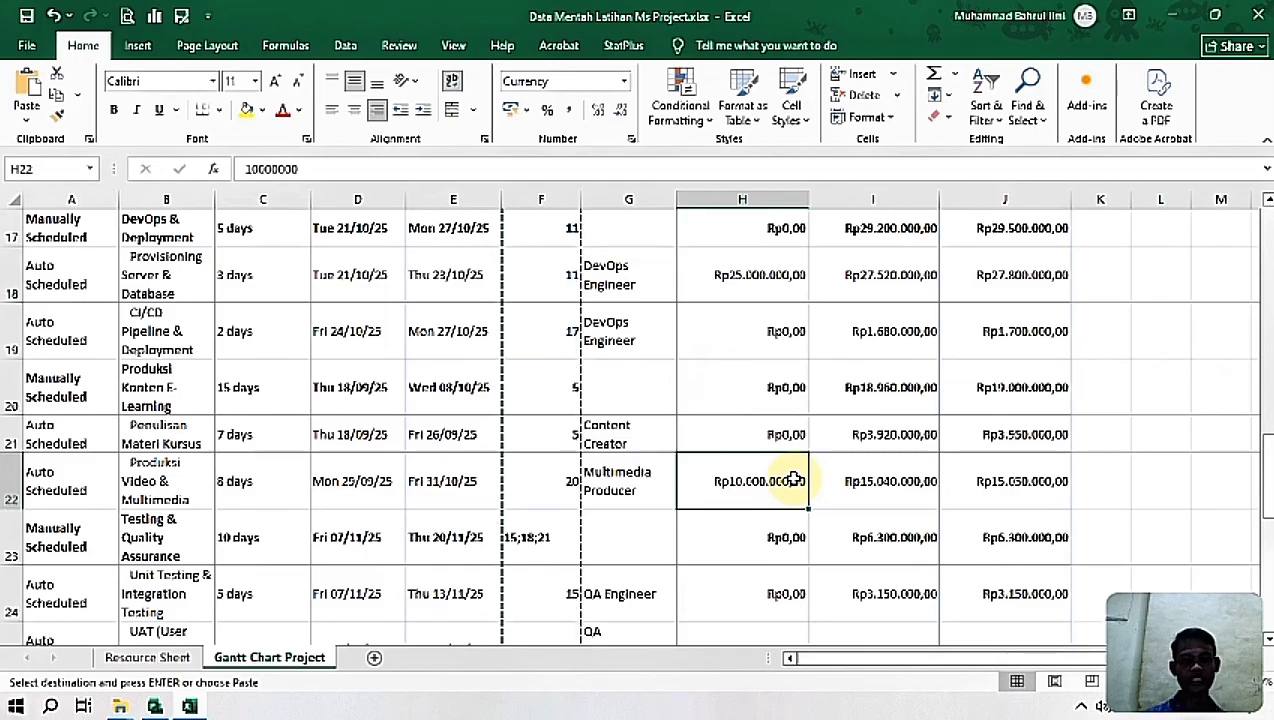
key(ctrl+c)
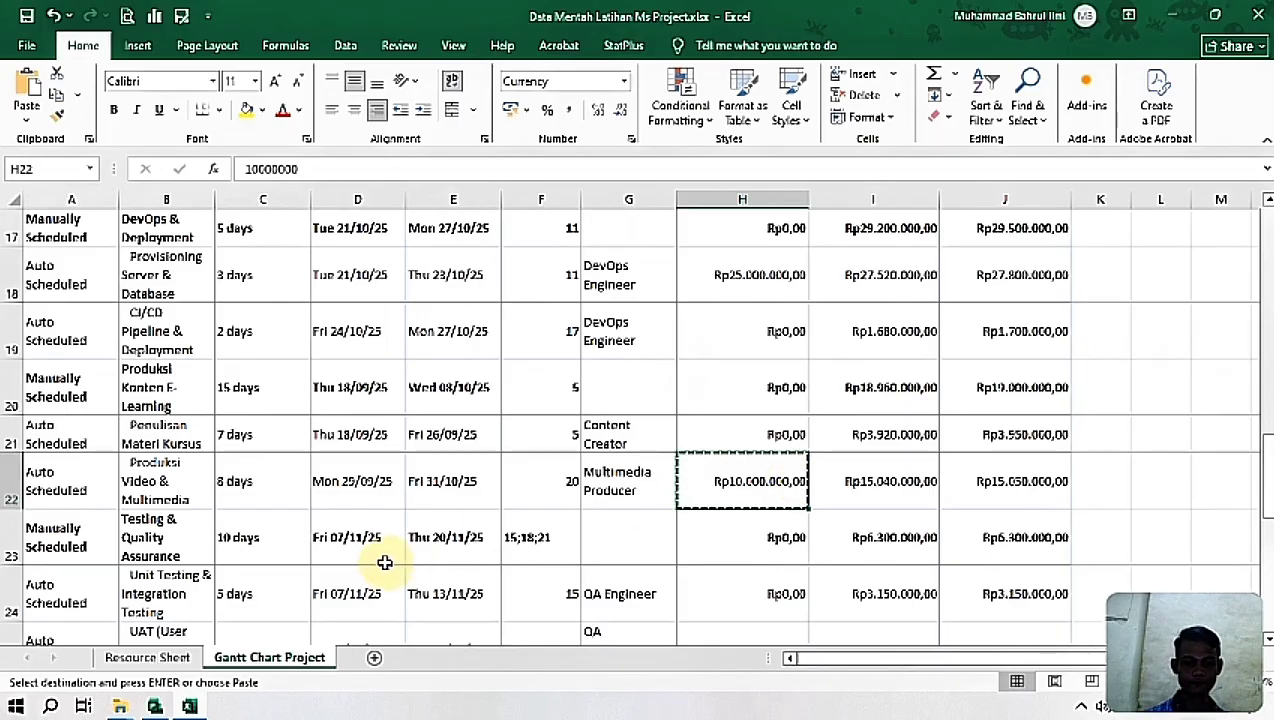
Step: Return to Project and paste the copied Rp10.000.000,00 as the Fixed Cost of the Produksi Video & Multimedia task
click(189, 708)
click(463, 531)
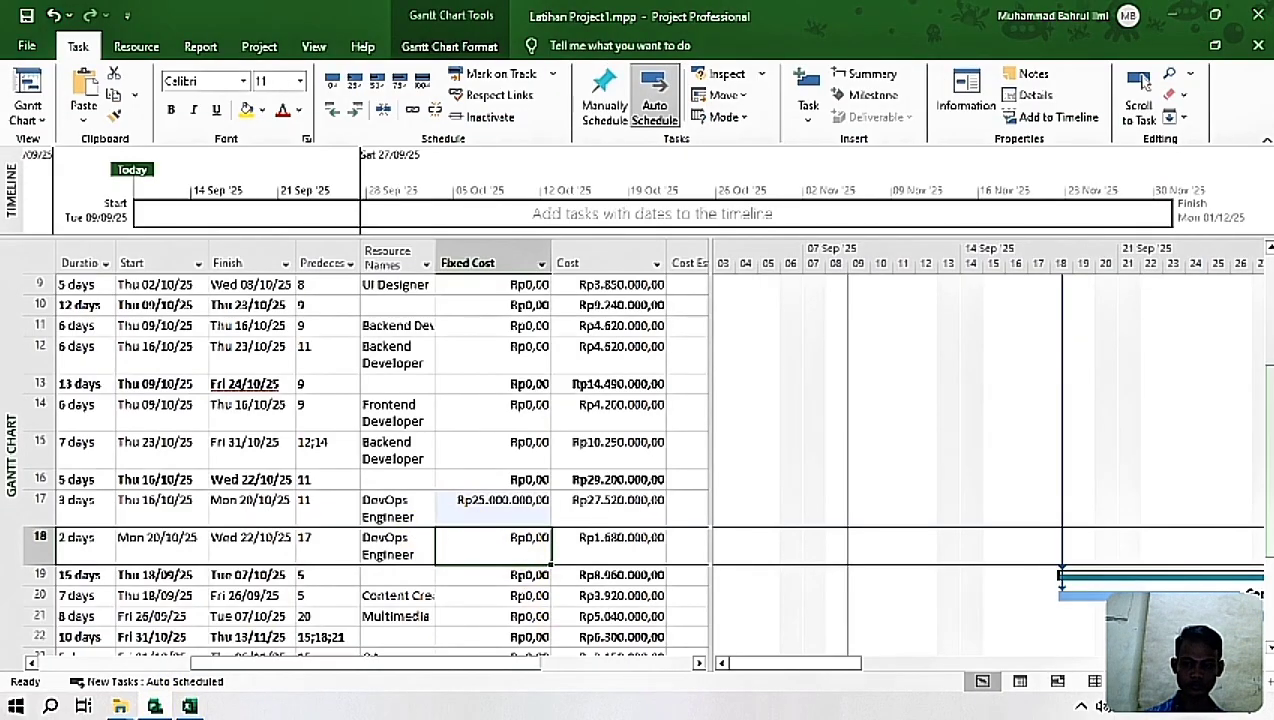
drag(447, 668, 287, 668)
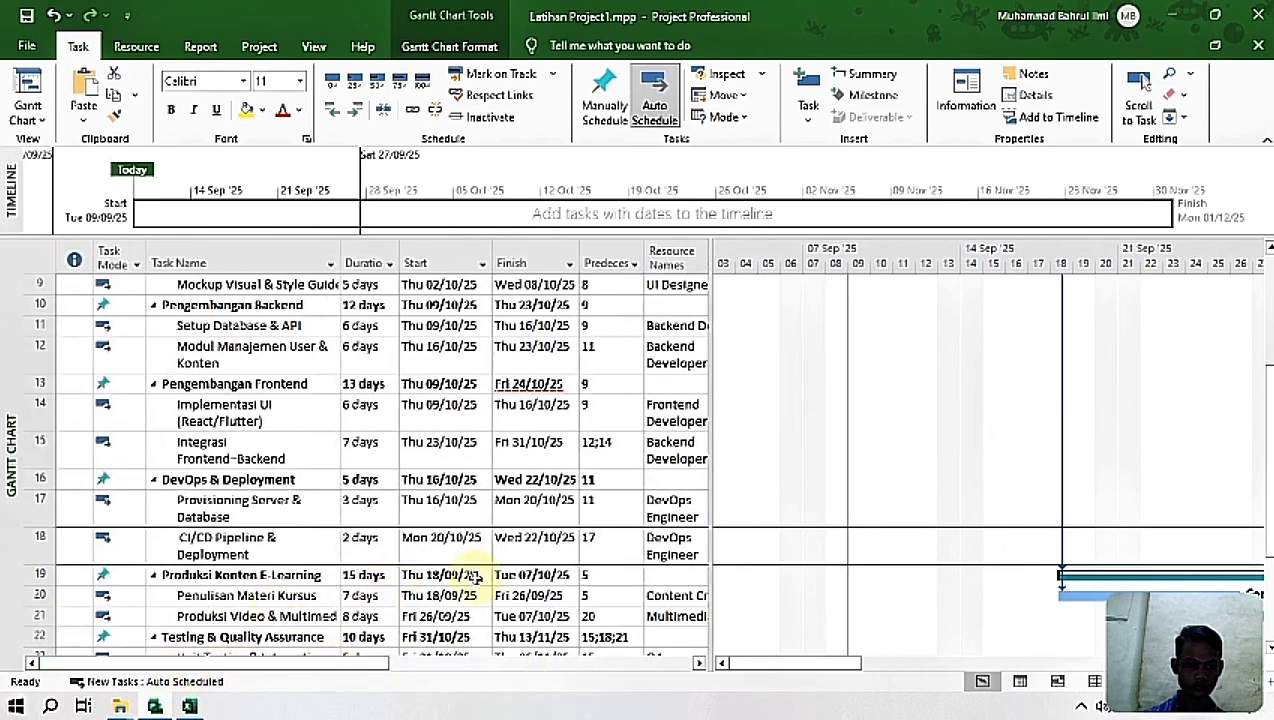
scroll(816, 455, down, 2)
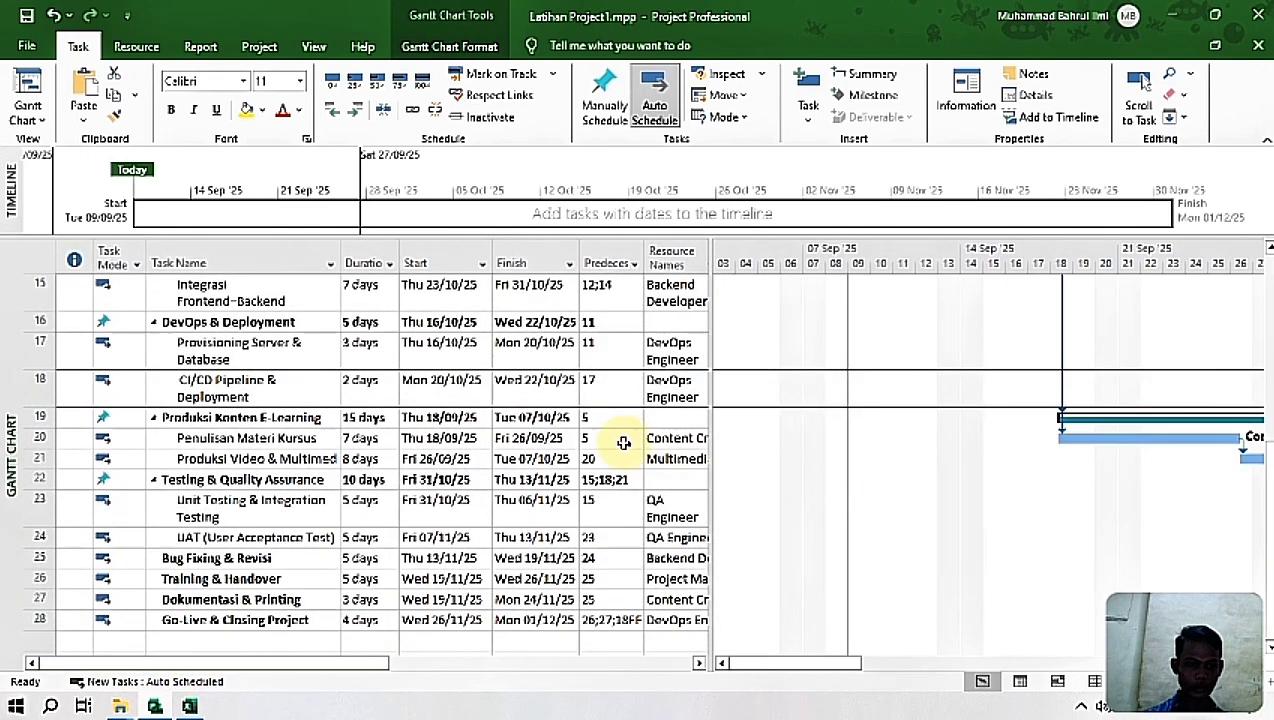
click(676, 460)
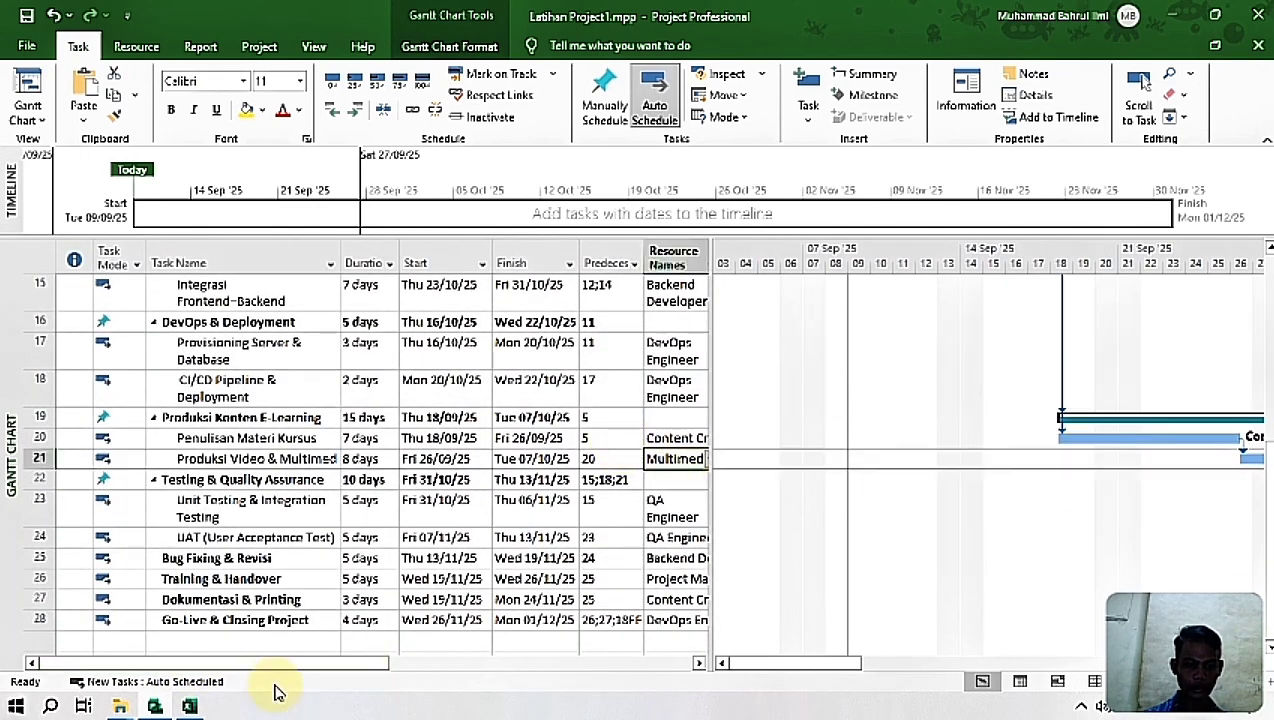
drag(283, 668, 383, 670)
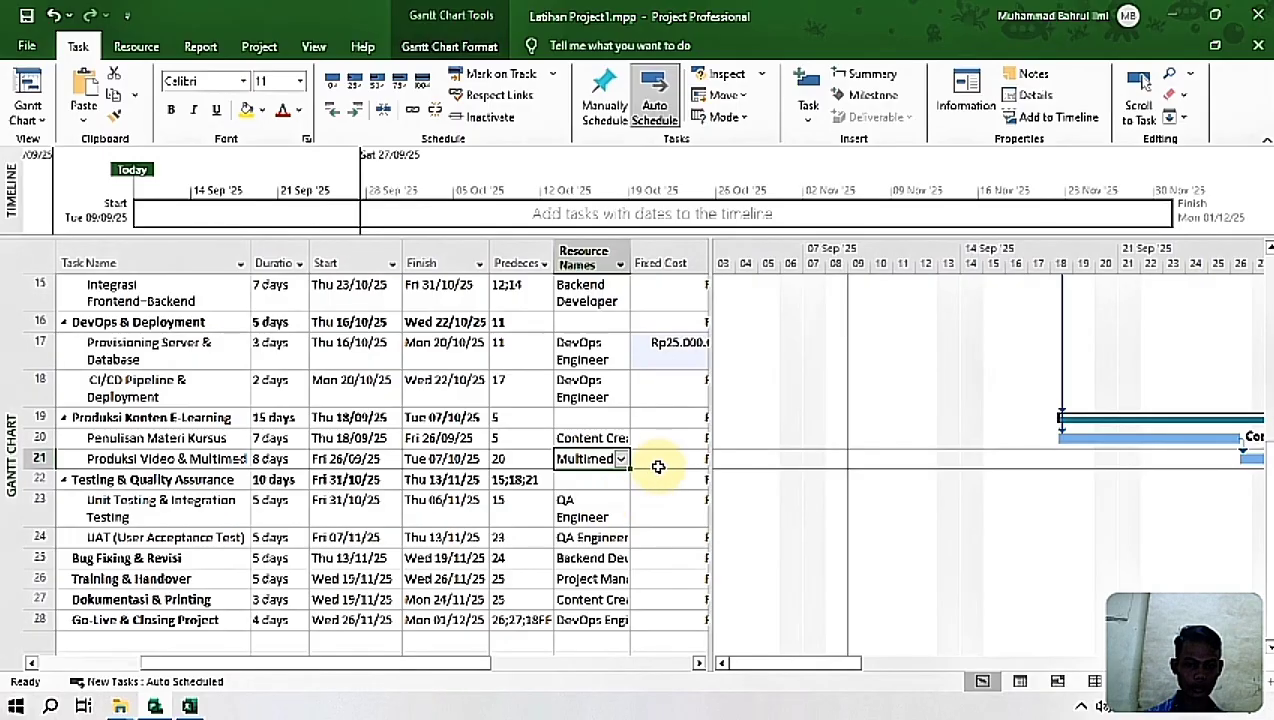
key(ctrl+v)
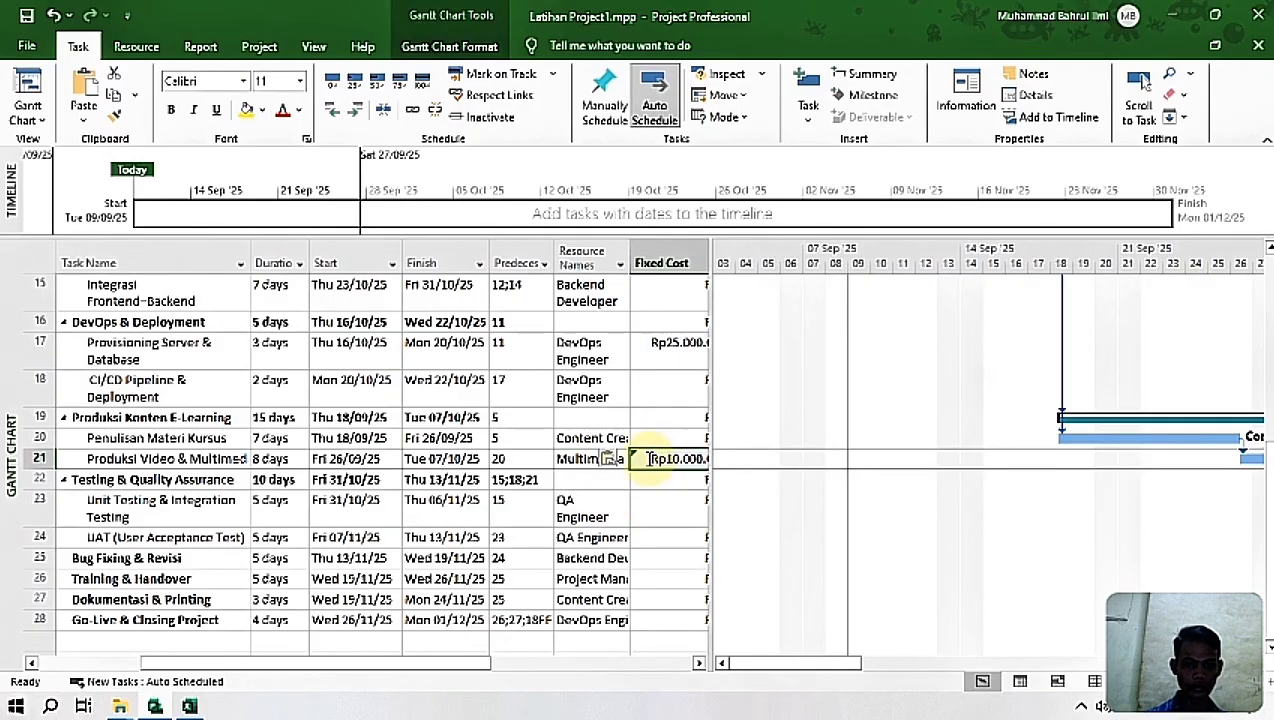
click(671, 484)
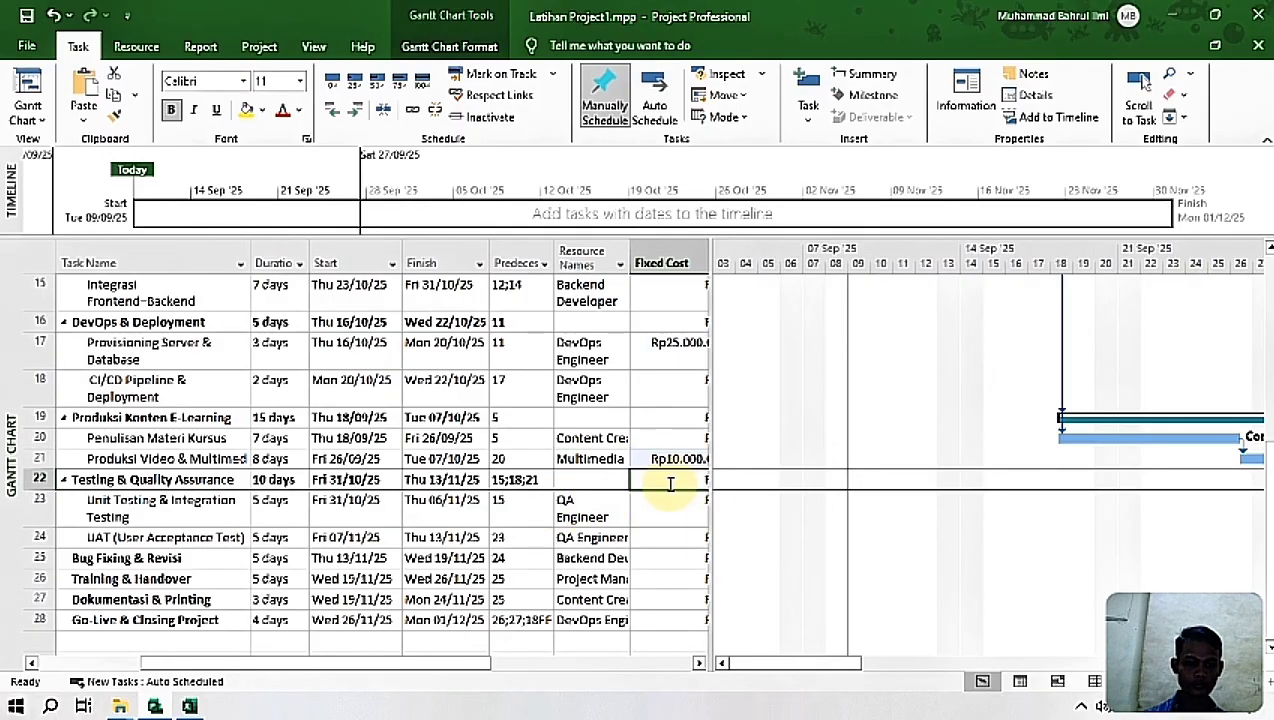
click(666, 462)
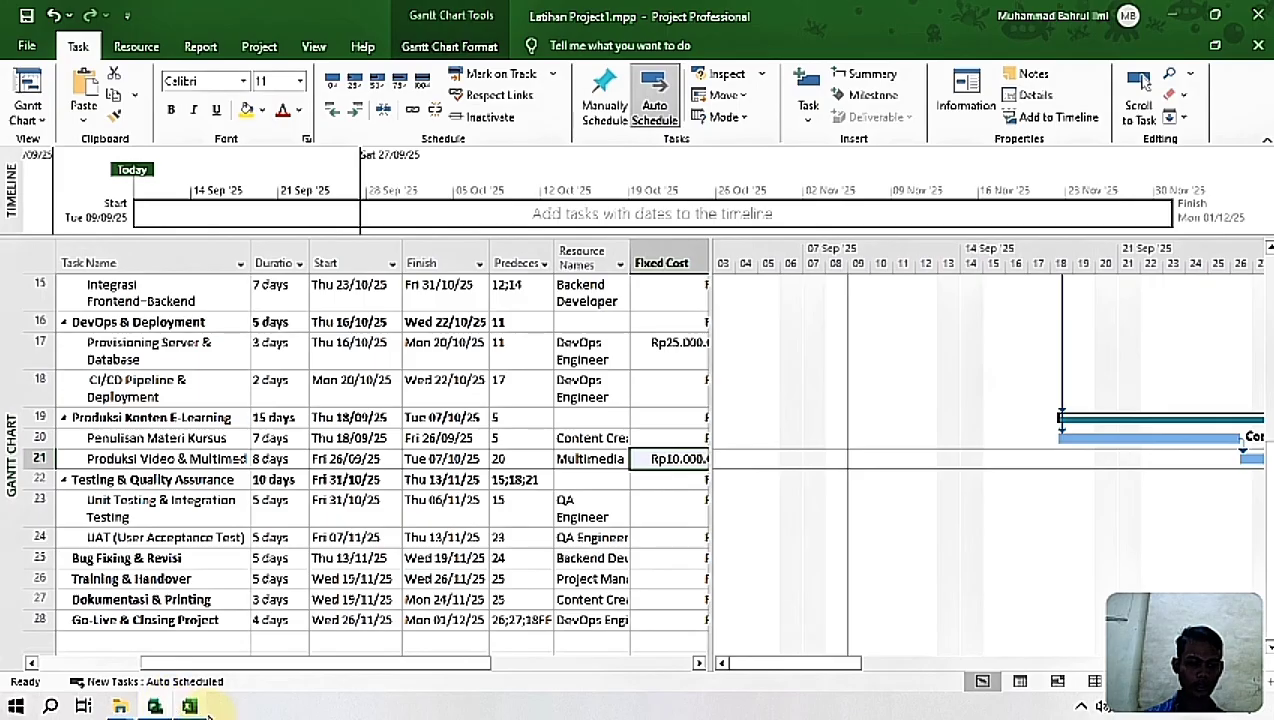
Step: Switch to Excel and copy the Fixed Cost of Training & Handover, Rp7.500.000,00
click(189, 707)
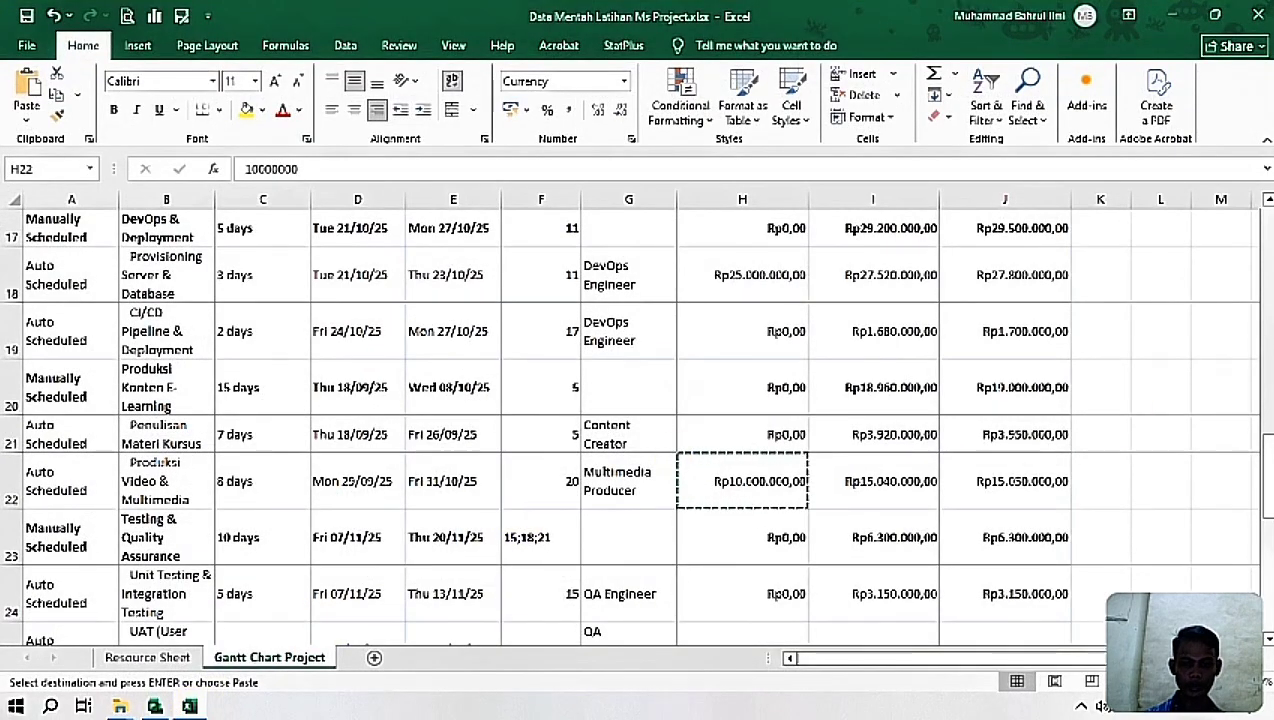
drag(1266, 452, 1268, 516)
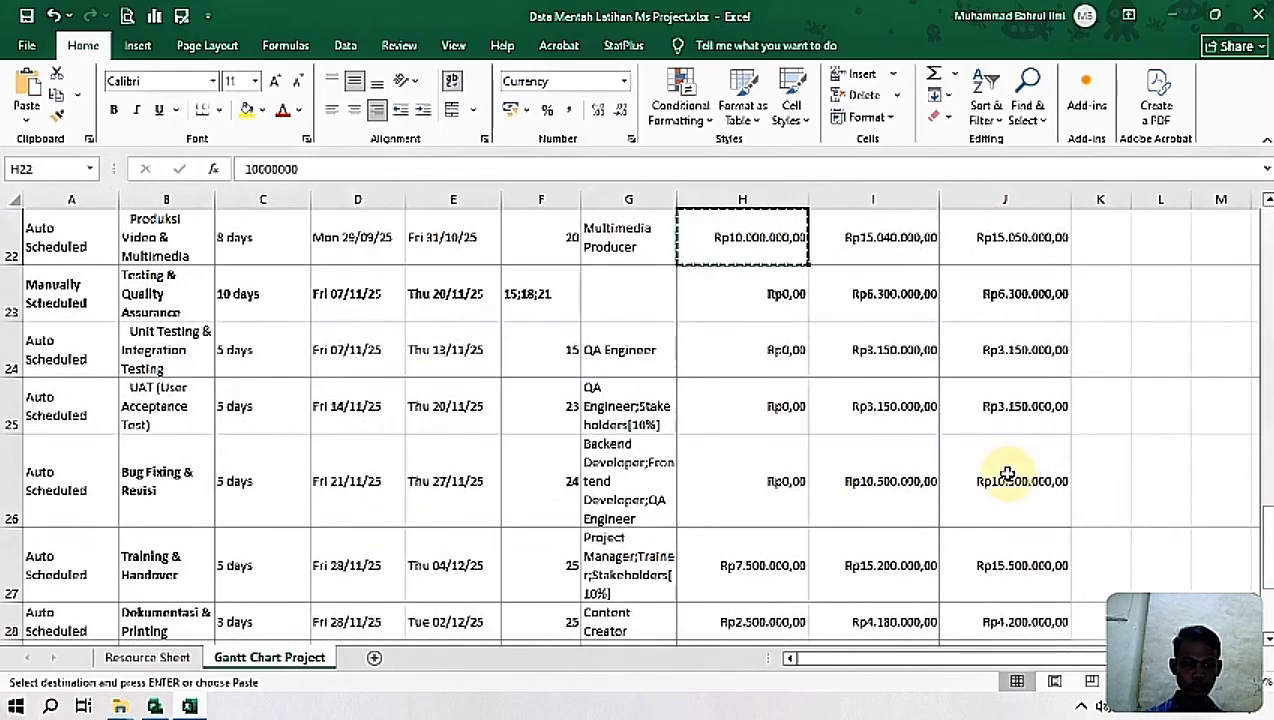
click(728, 570)
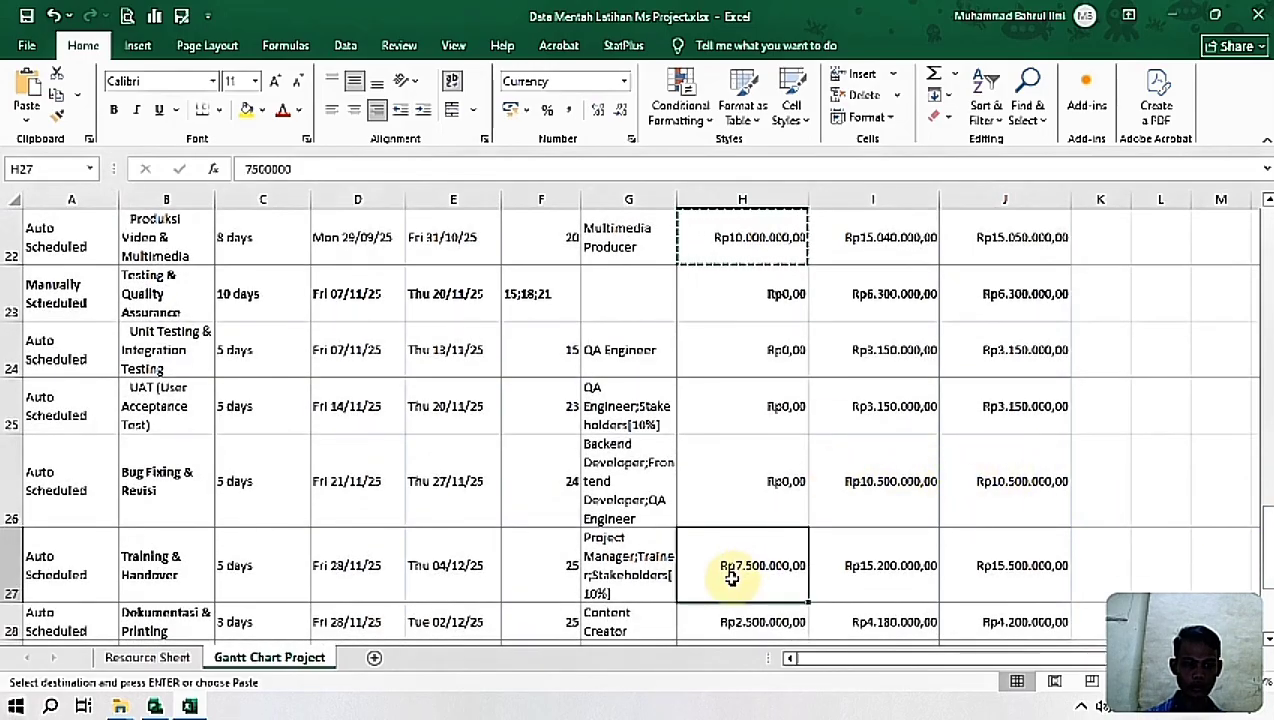
drag(1268, 540, 1268, 578)
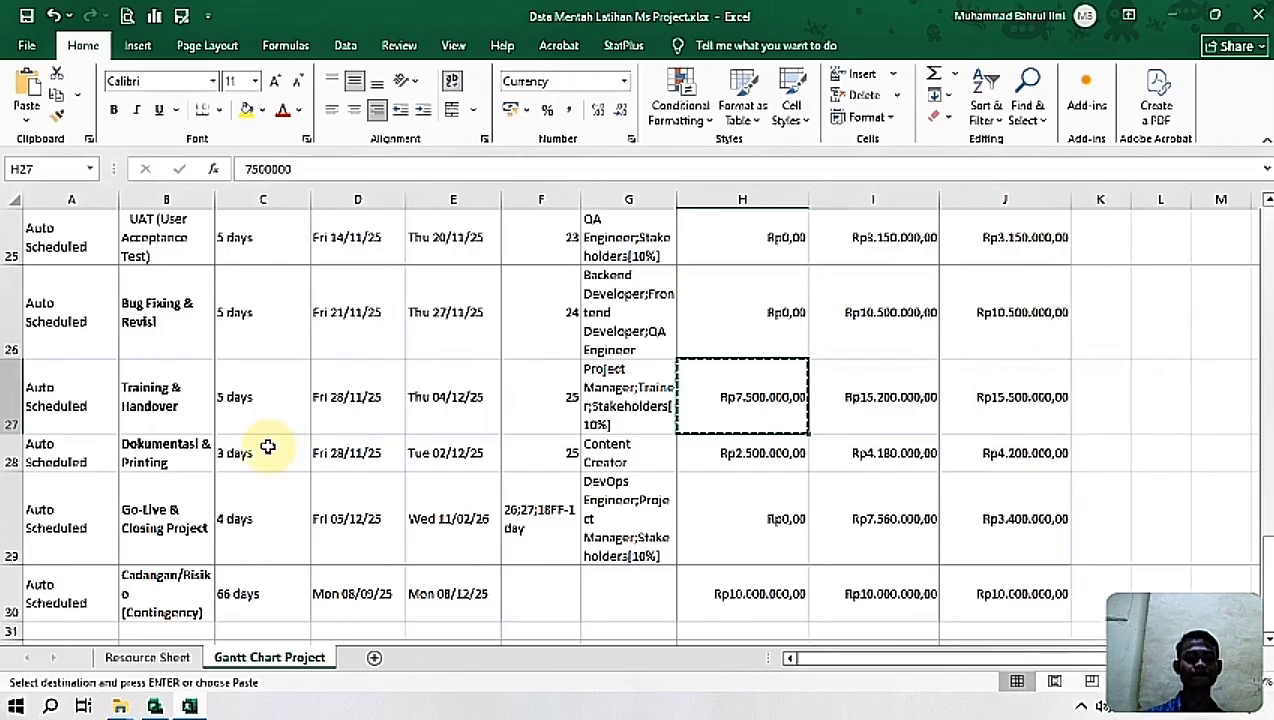
Step: Return to Project and paste the copied Rp7.500.000,00 as the Fixed Cost of the Training & Handover task
click(155, 706)
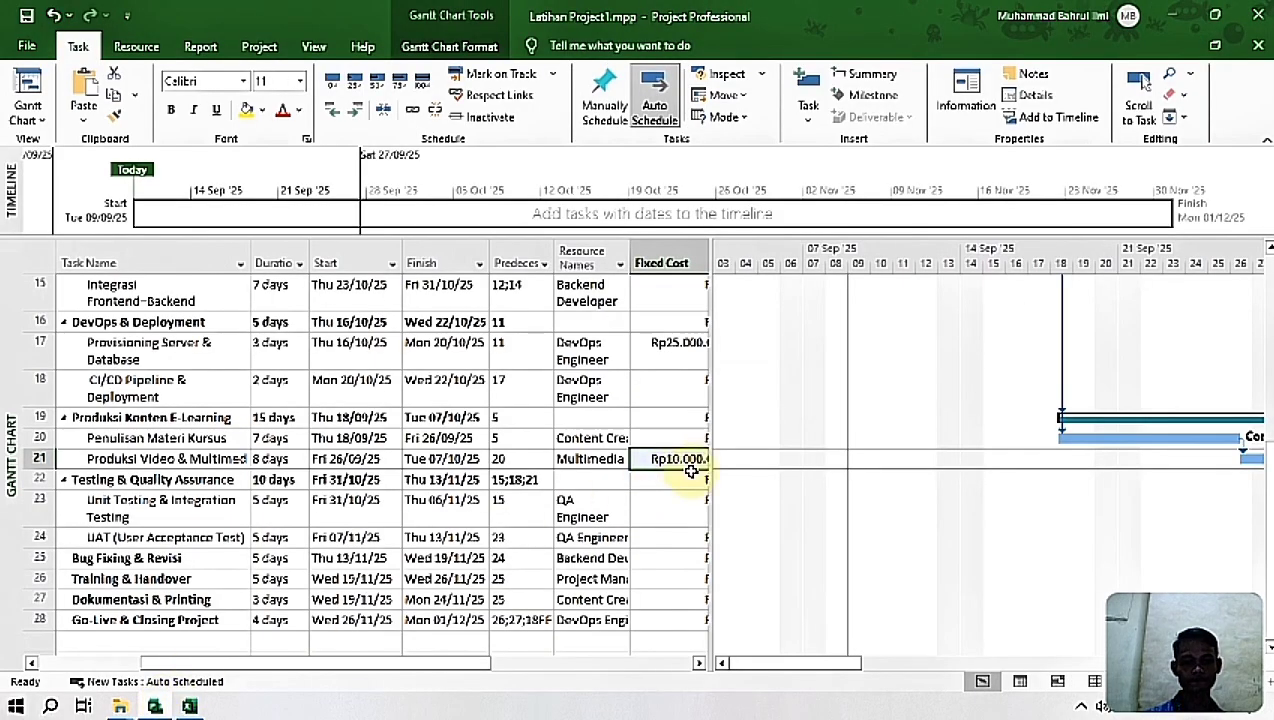
click(679, 565)
click(676, 580)
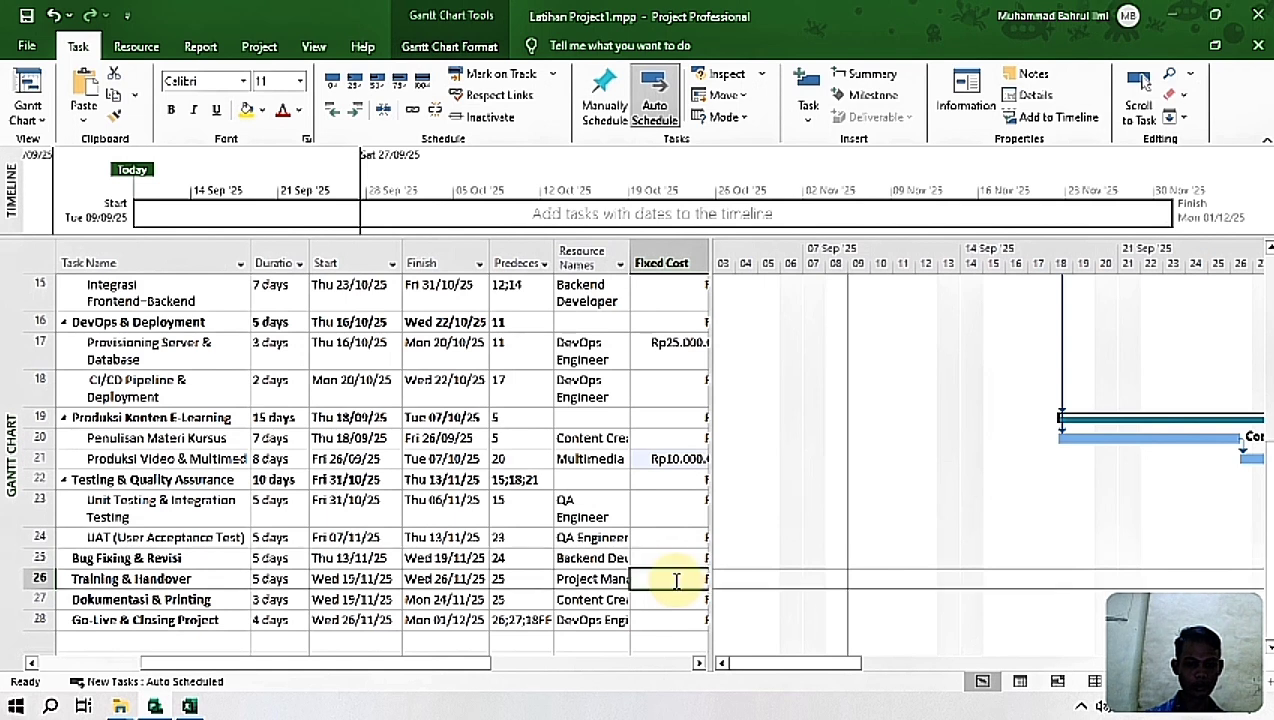
key(Right)
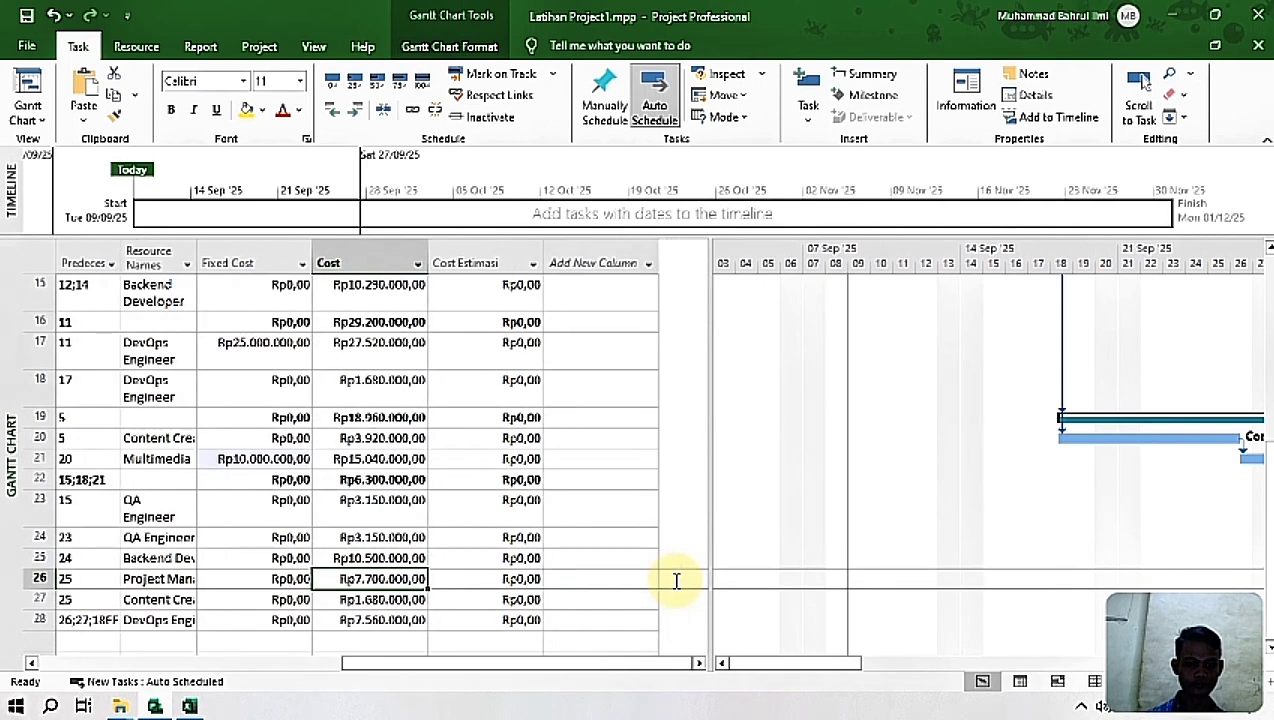
key(Left)
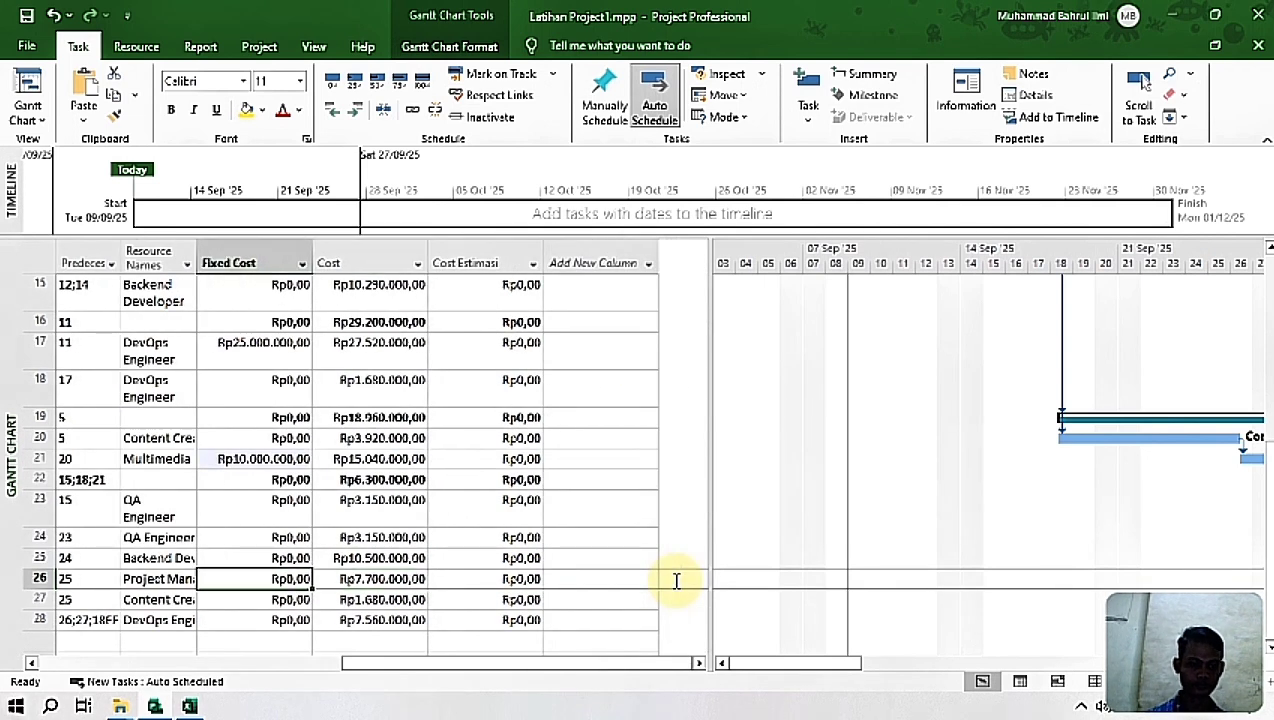
key(ctrl+v)
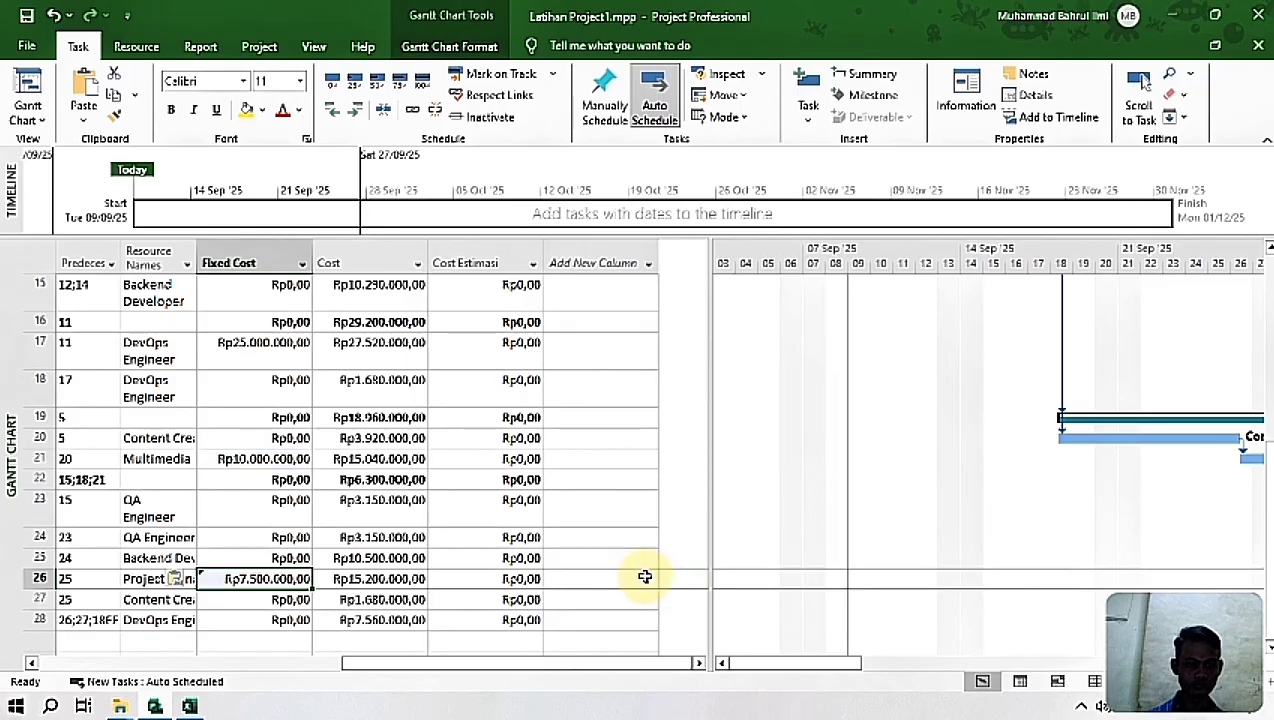
Step: Switch to Excel and copy the Fixed Cost of Dokumentasi & Printing, Rp2.500.000,00
drag(500, 680, 336, 683)
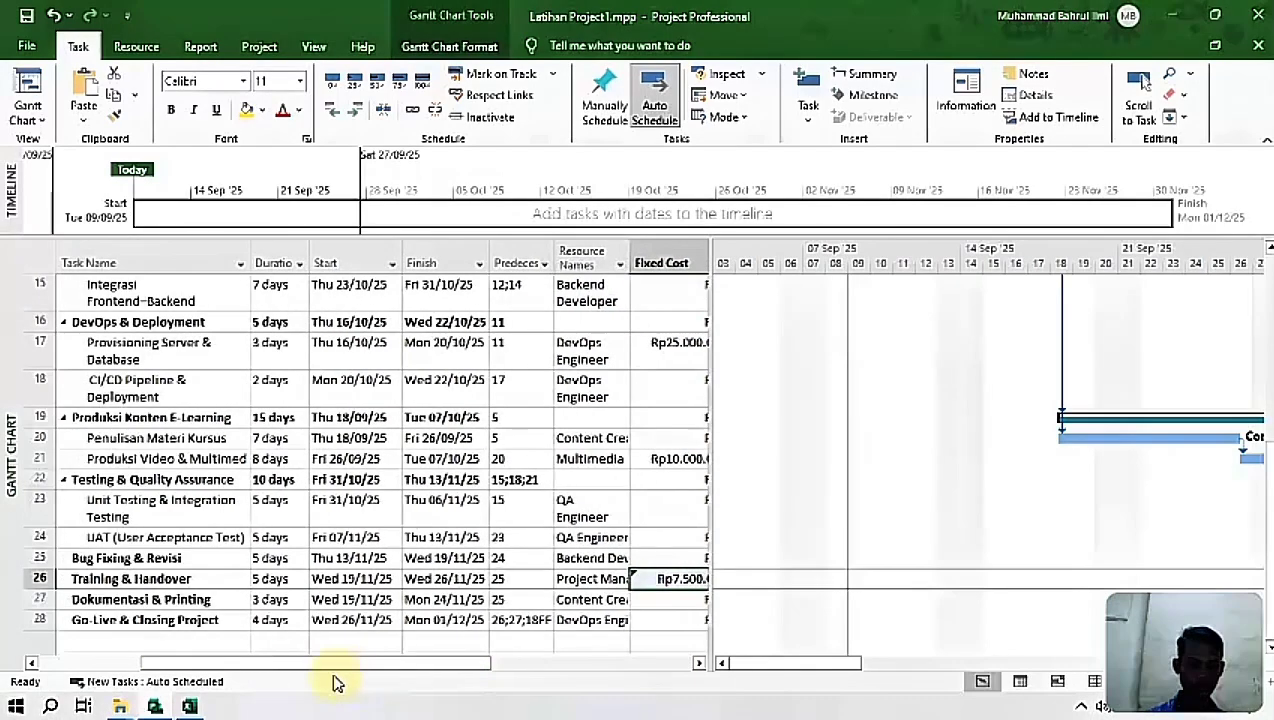
click(187, 706)
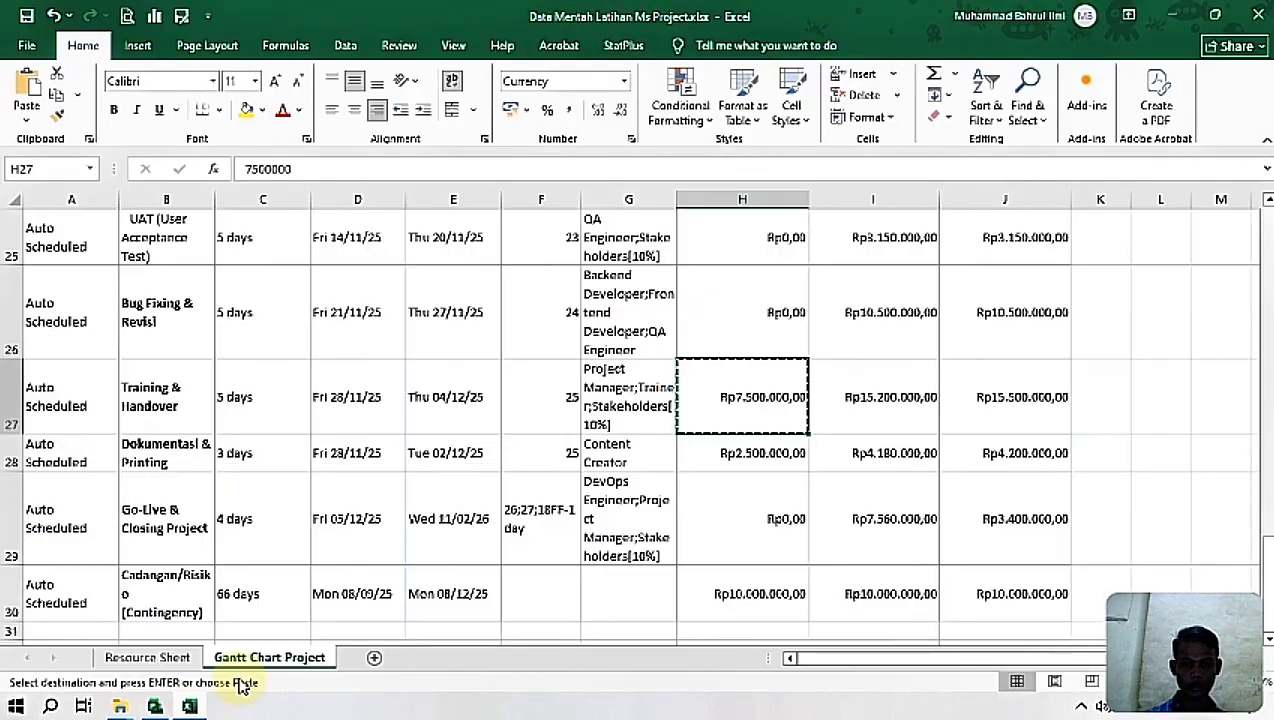
click(755, 458)
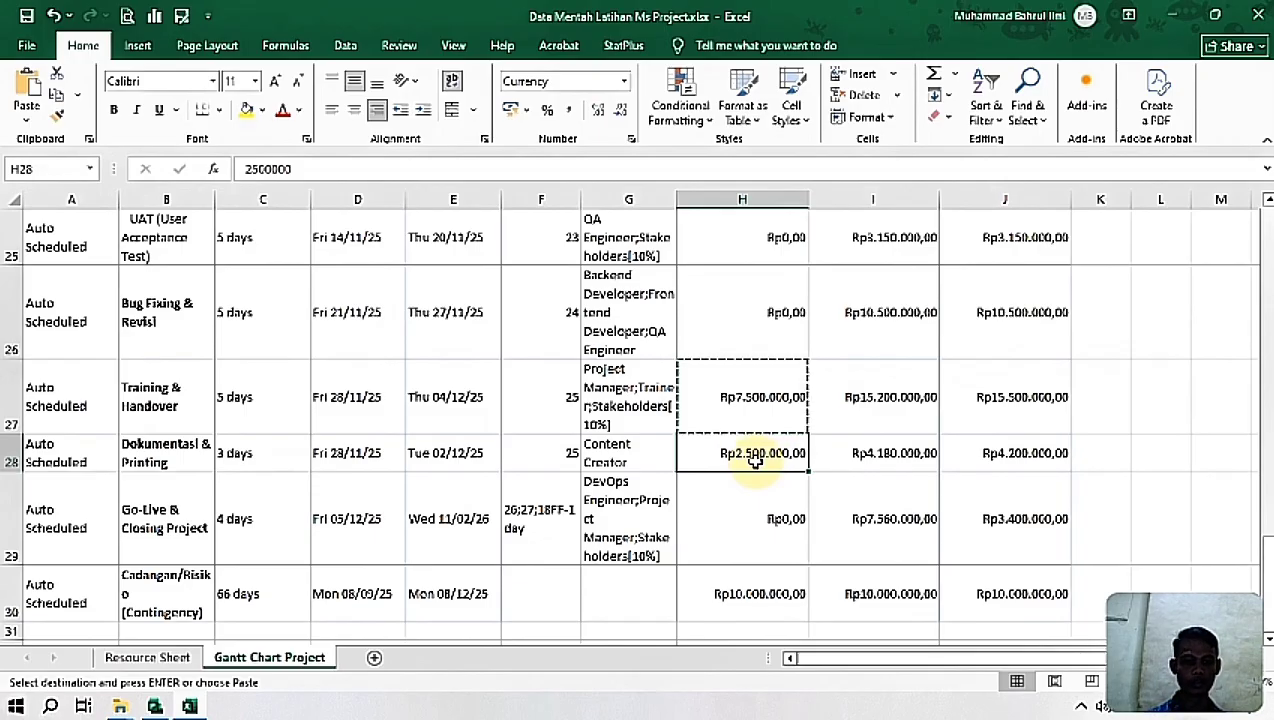
key(ctrl+c)
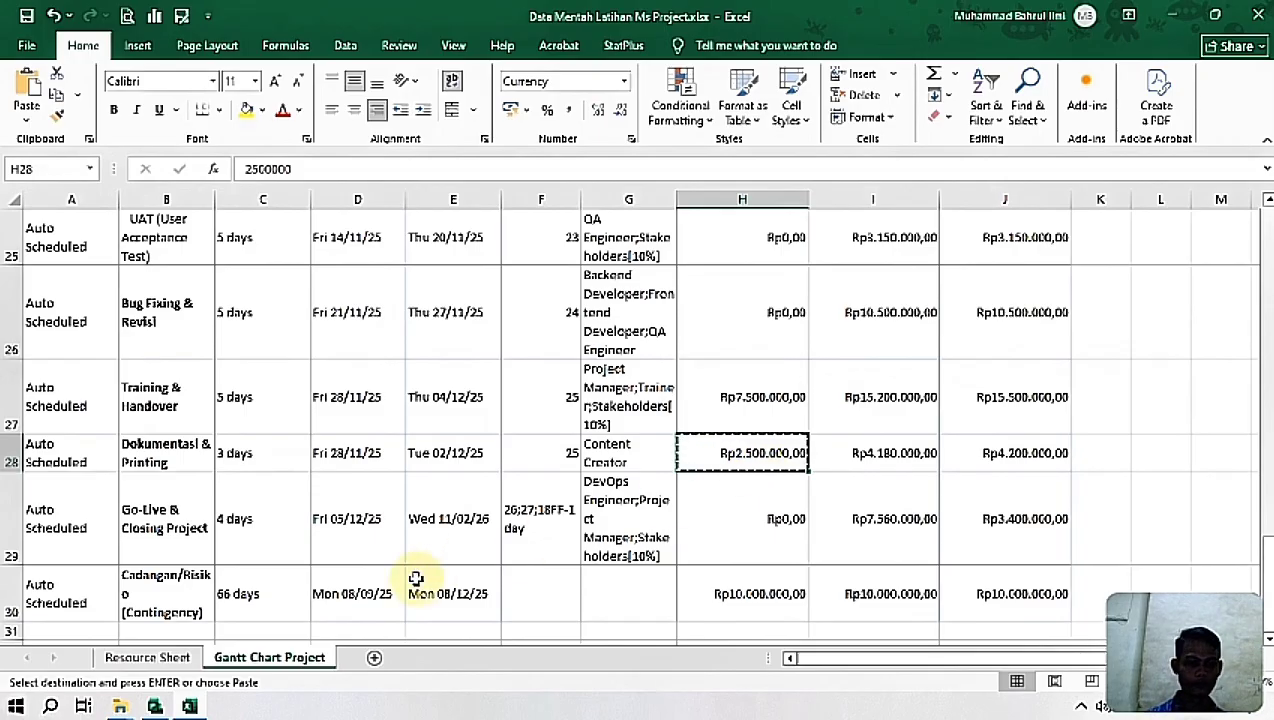
Step: Return to Project and paste the copied Rp2.500.000,00 as the Fixed Cost of the Dokumentasi & Printing task
click(155, 708)
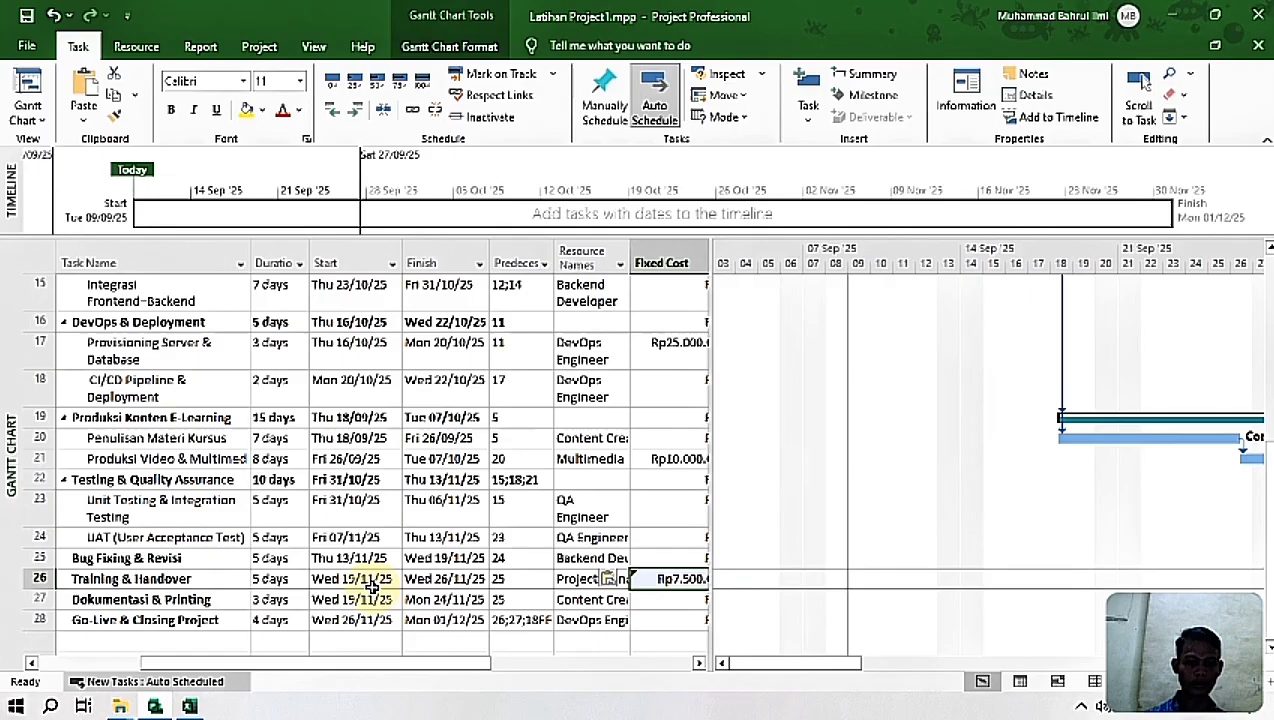
click(664, 598)
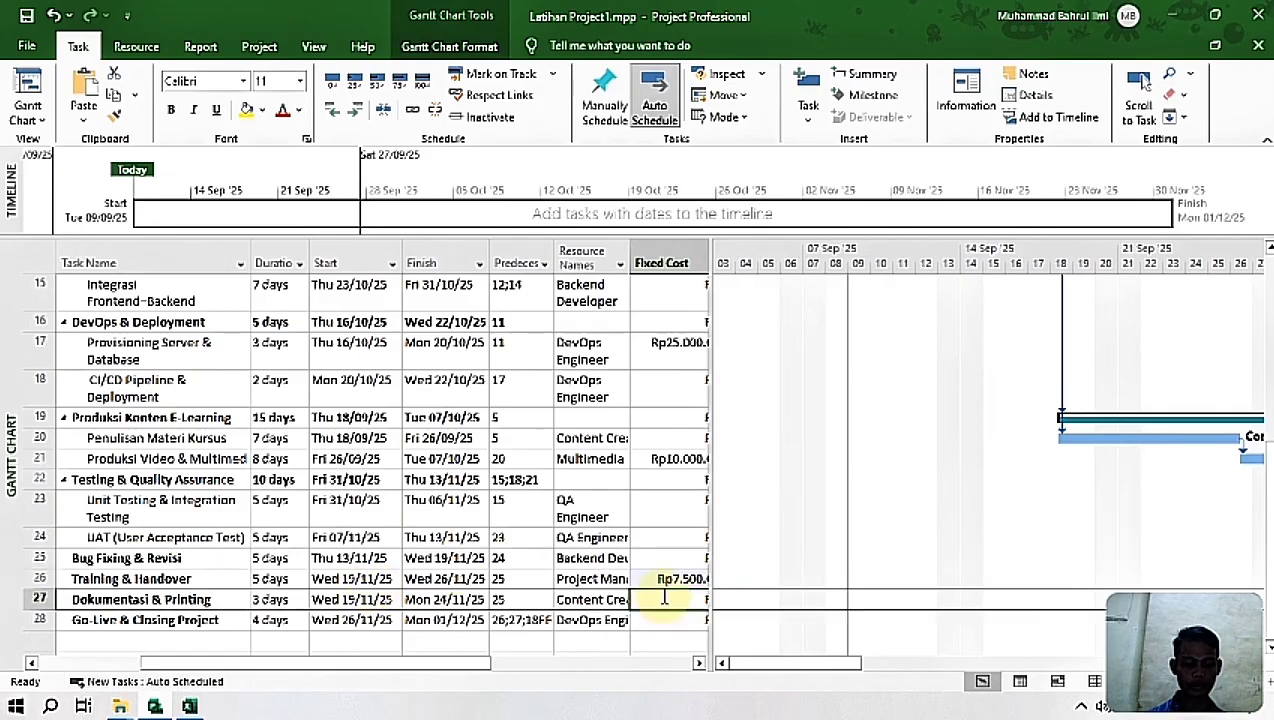
key(ctrl+v)
Step: Copy the Cadangan/Risiko (Contingency) row from its name through its last cost in Excel and paste it into Project below Go-Live & Closing Project
drag(447, 671, 350, 697)
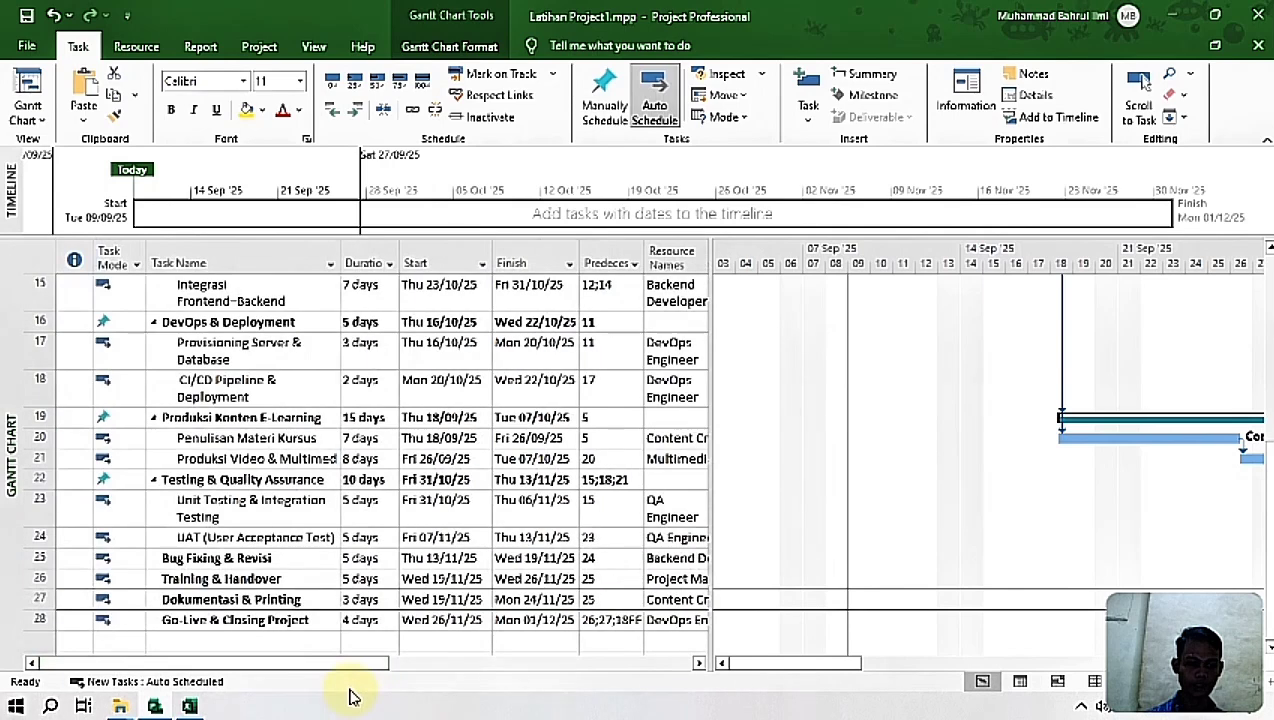
click(160, 640)
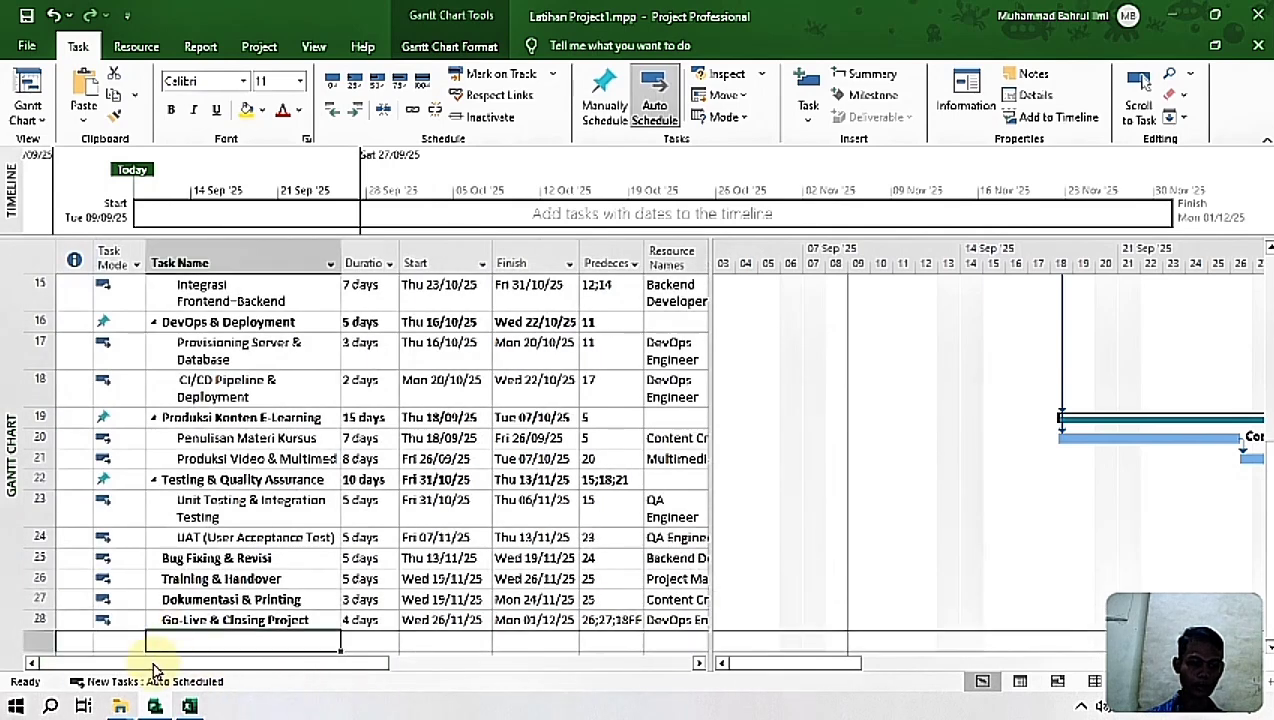
click(189, 707)
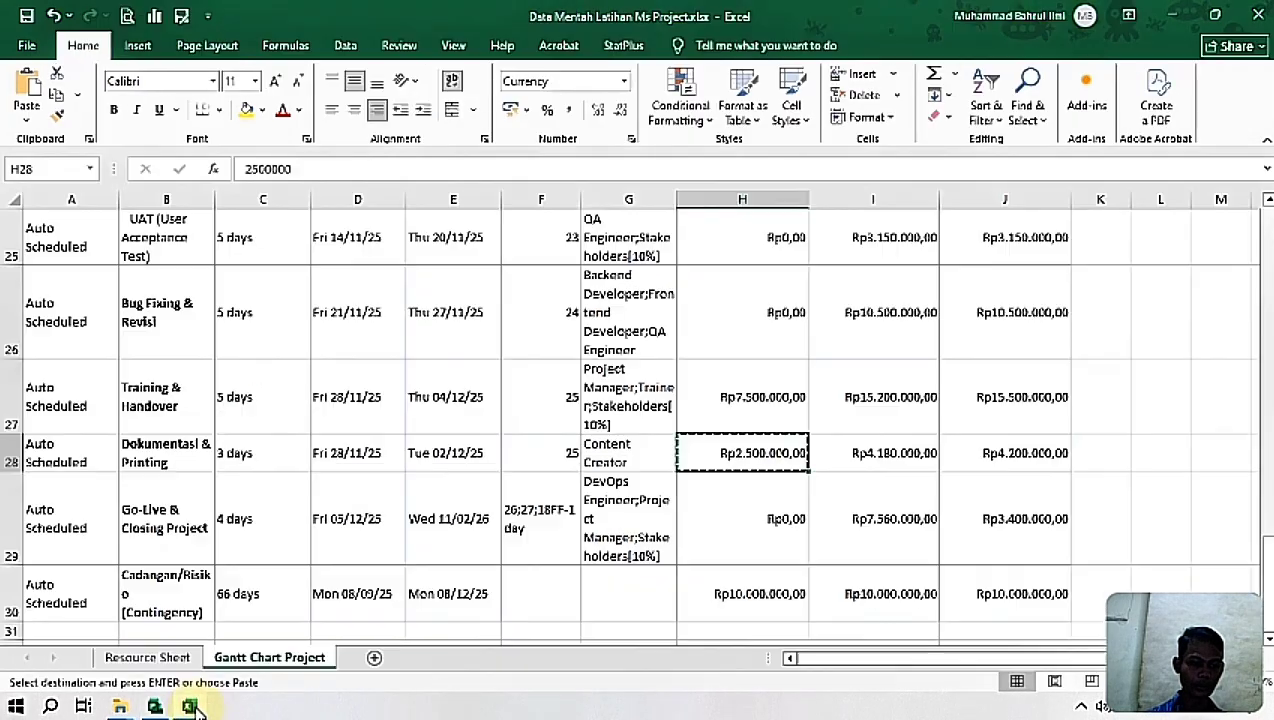
click(176, 576)
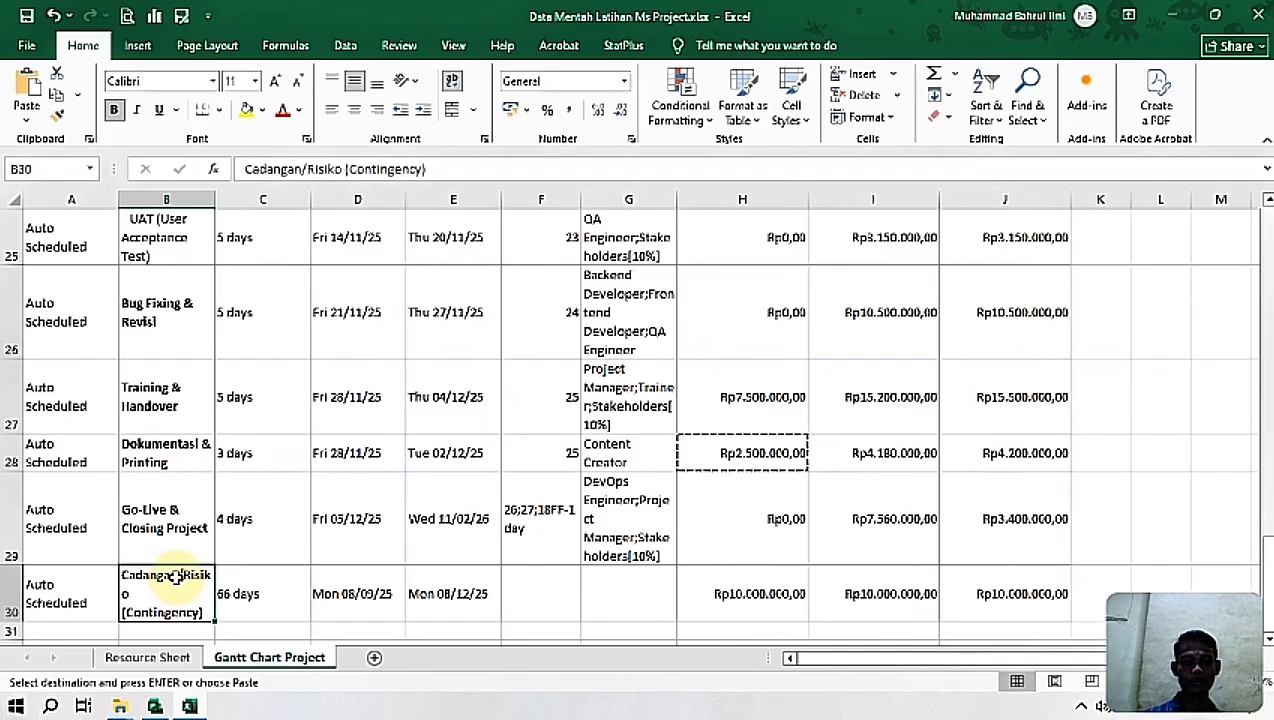
key(shift+Right)
key(shift+Right)
key(shift+Right)
key(shift+Right)
key(shift+Right)
key(shift+Right)
key(shift+Right)
key(shift+Right)
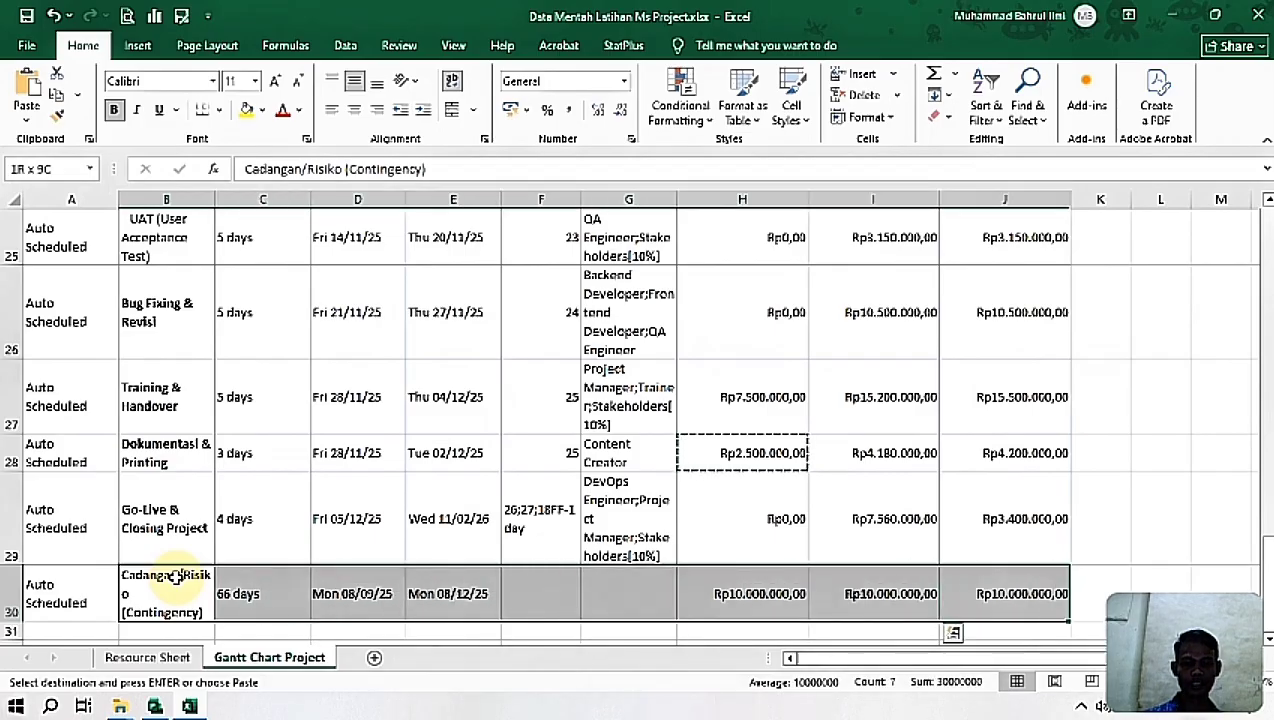
key(ctrl+c)
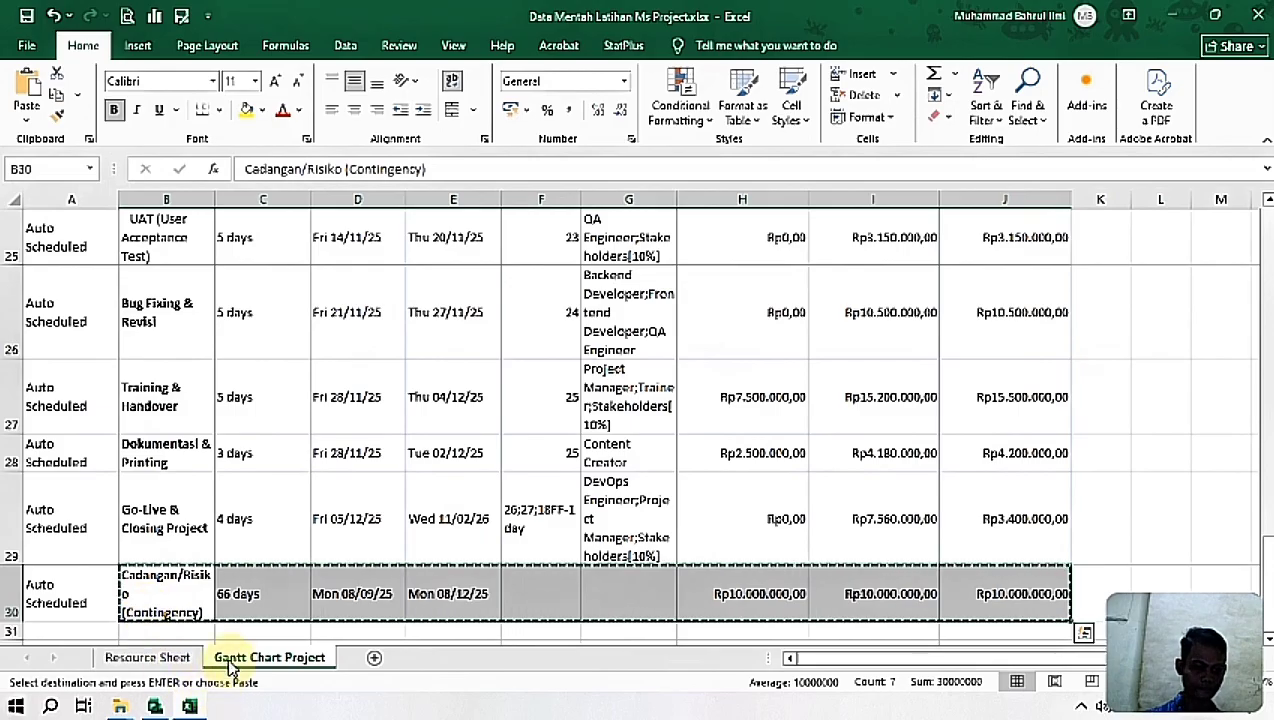
key(alt+Tab)
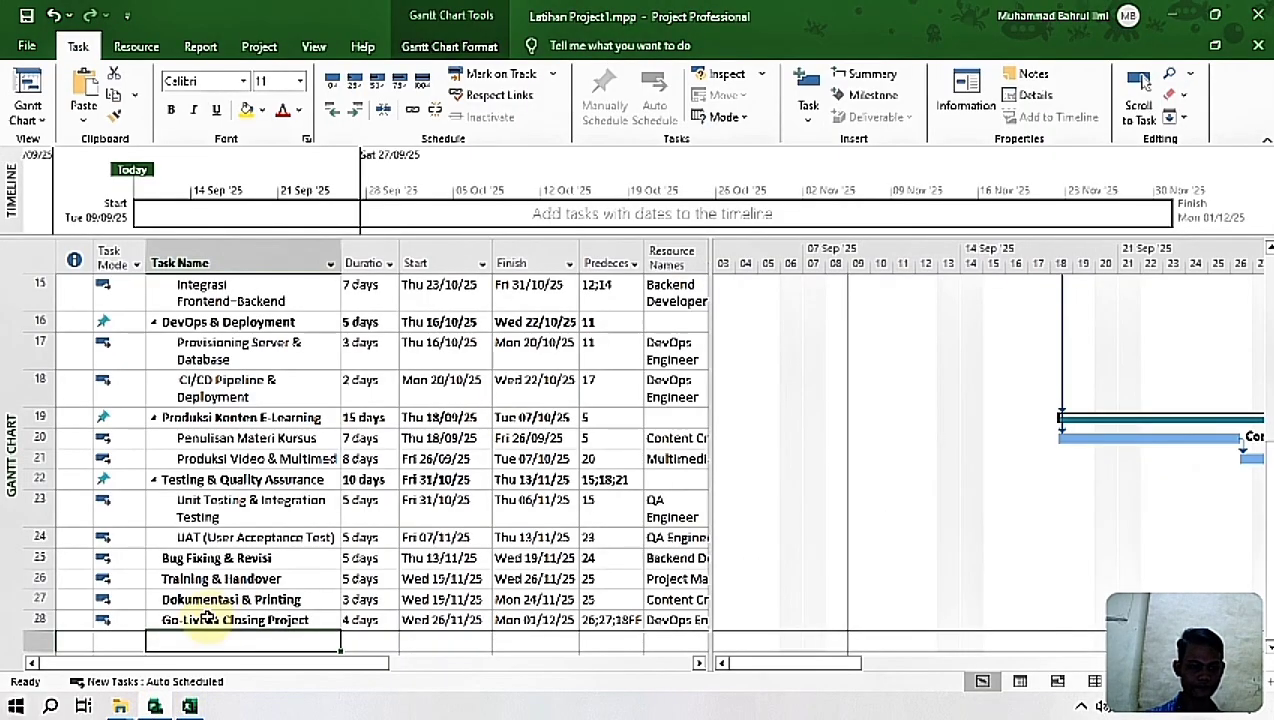
key(ctrl+v)
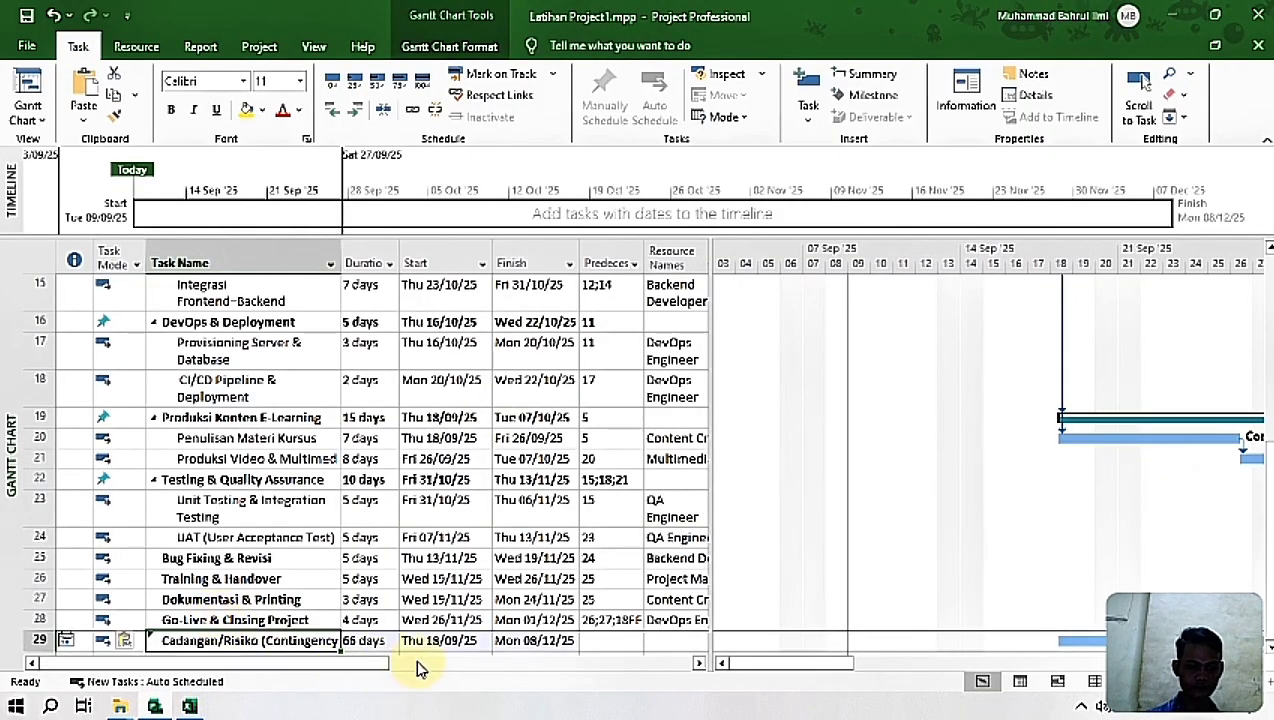
Step: Set the Finish date of the Cadangan/Risiko (Contingency) task to Mon 01/12/25
click(502, 641)
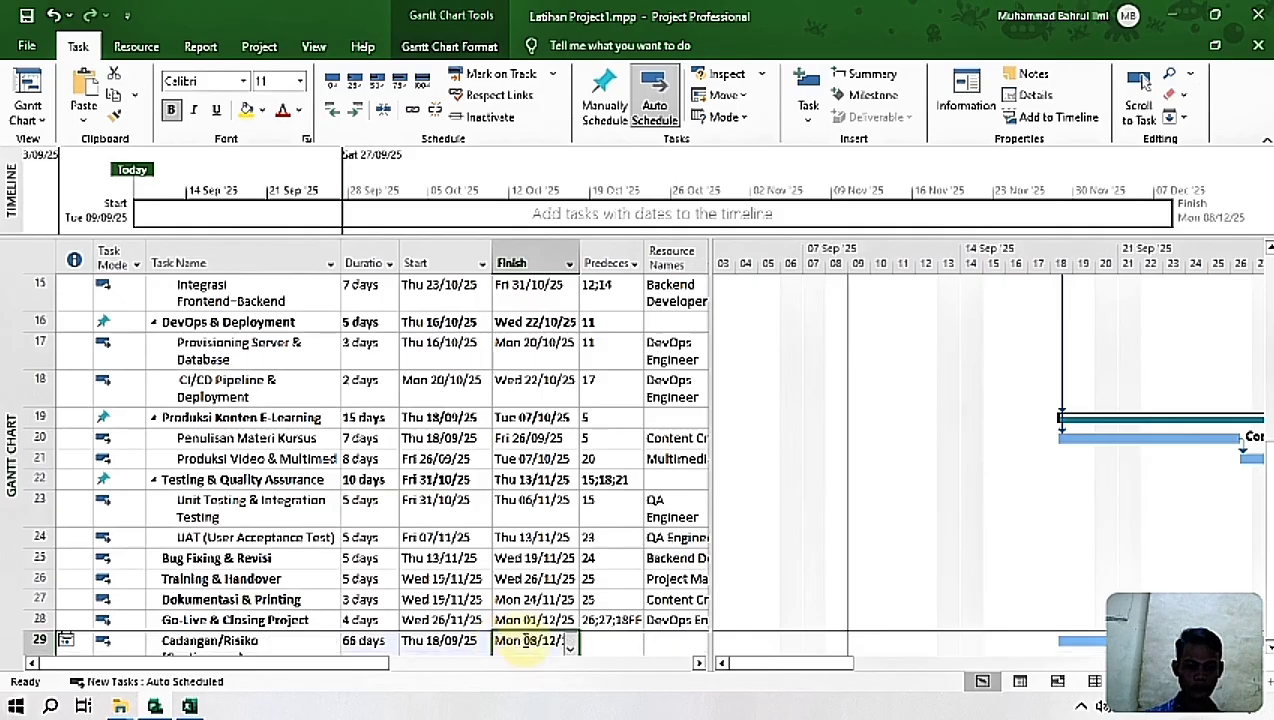
drag(776, 663, 986, 665)
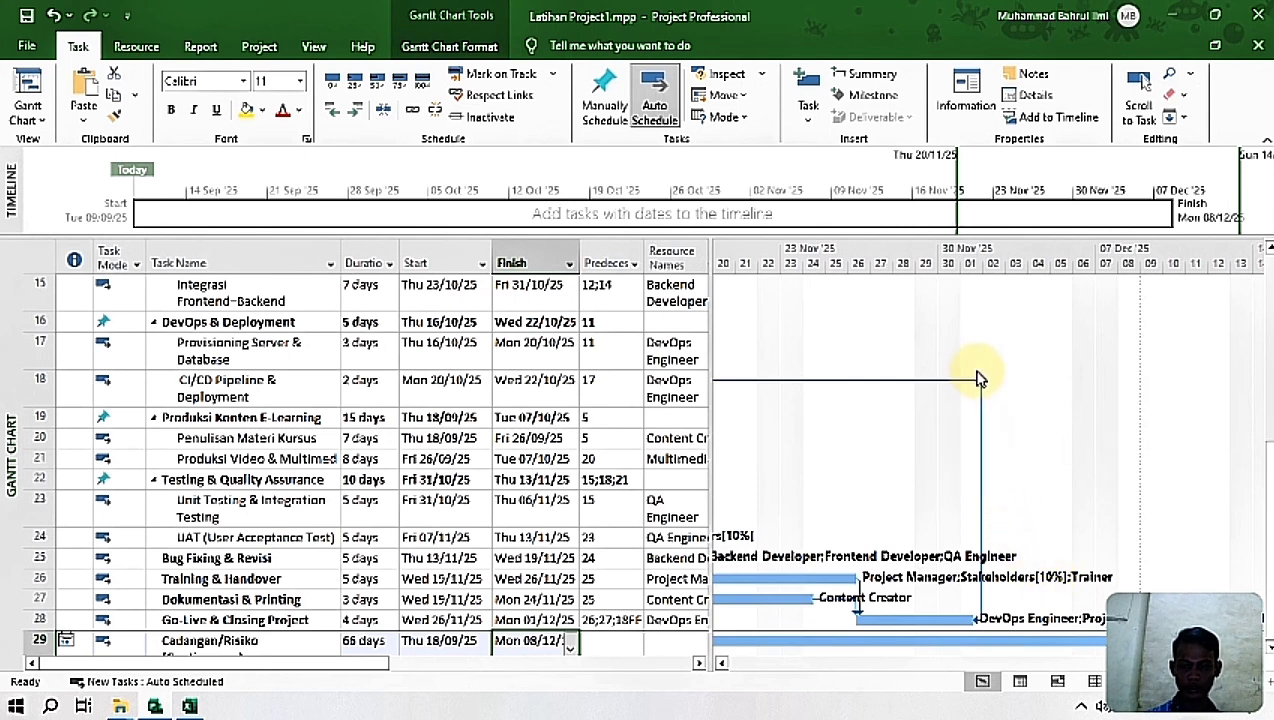
click(572, 646)
click(426, 522)
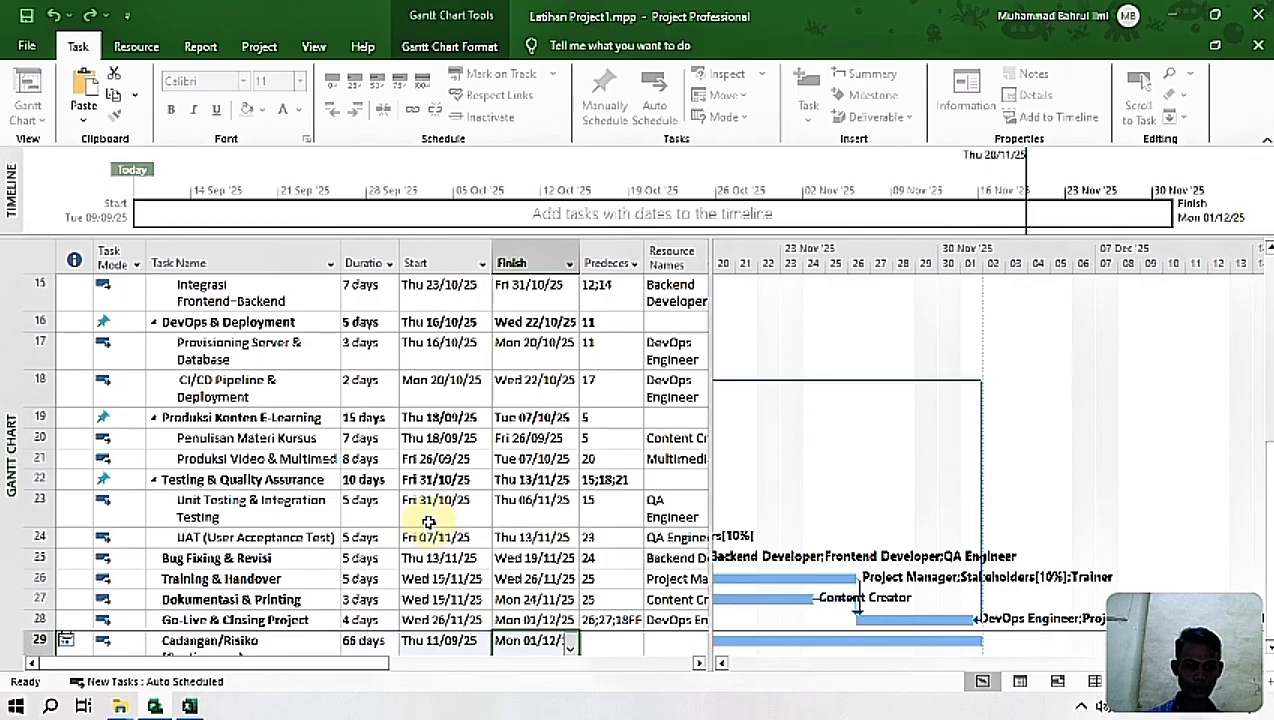
Step: Set the Start date of the Cadangan/Risiko (Contingency) task to Tue 09/09/25
scroll(535, 605, down, 5)
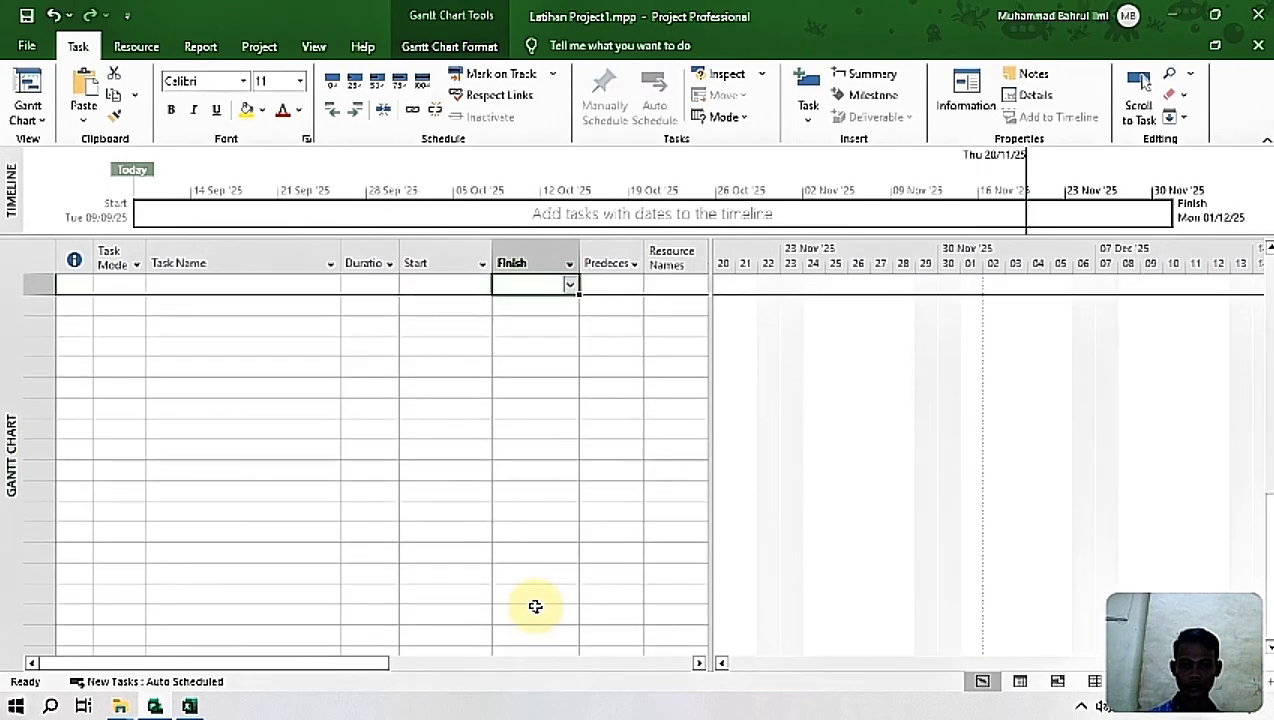
drag(1272, 558, 1272, 442)
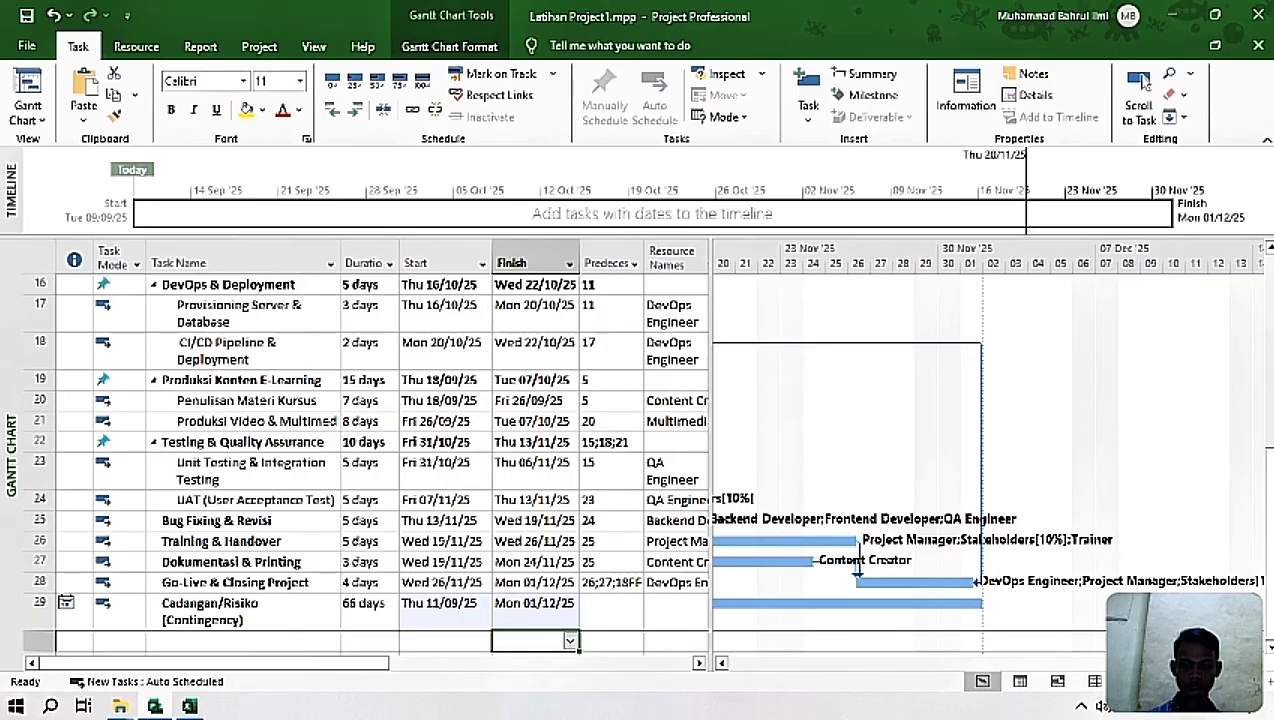
drag(860, 662, 677, 663)
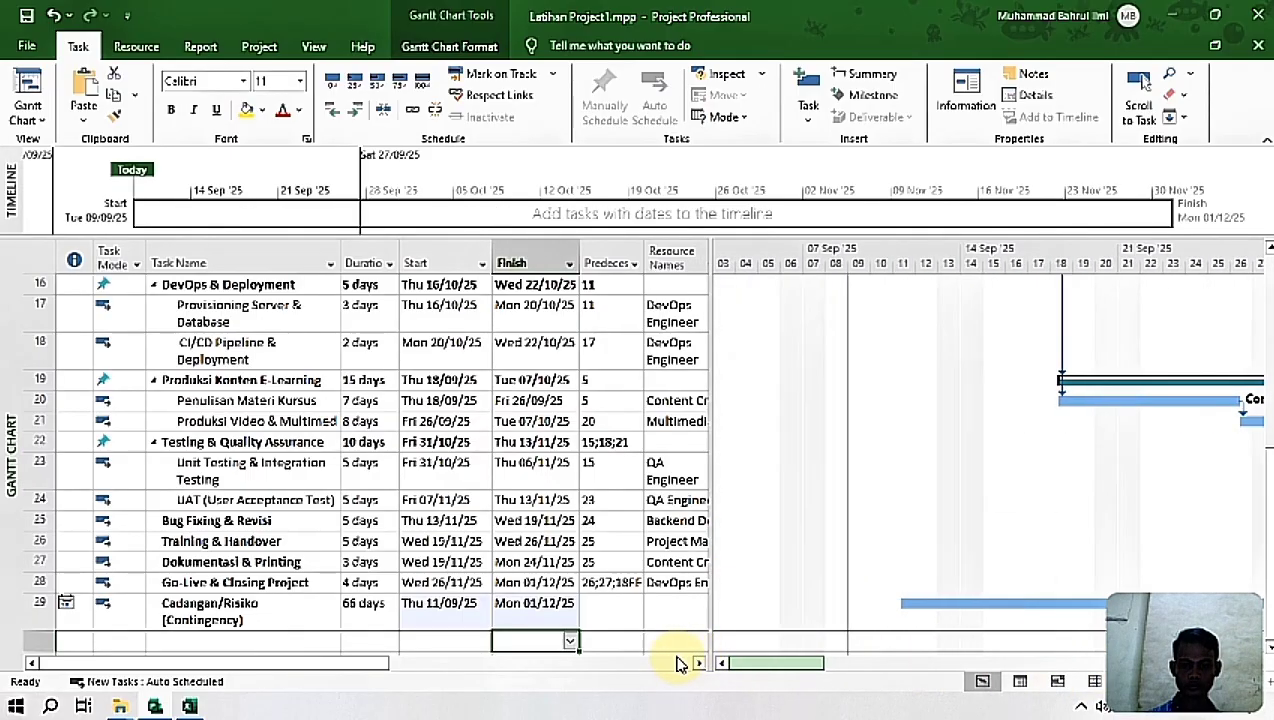
drag(1266, 540, 1262, 154)
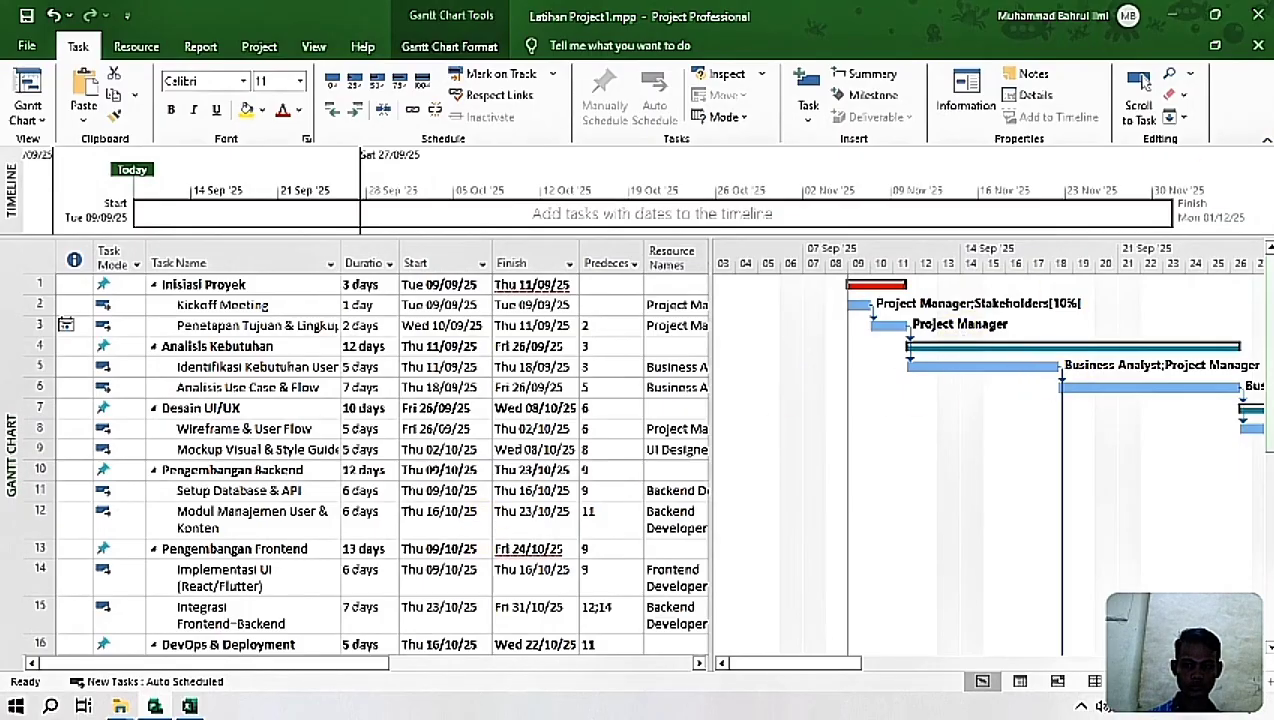
click(1143, 87)
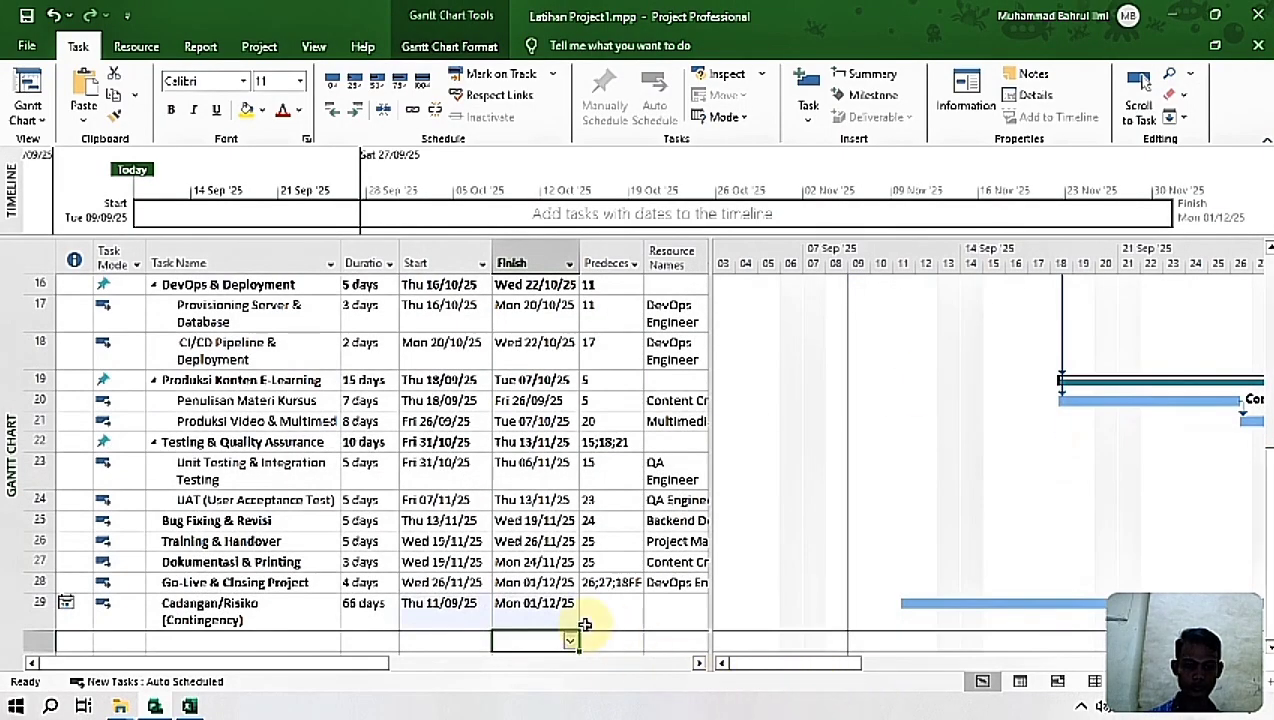
click(445, 603)
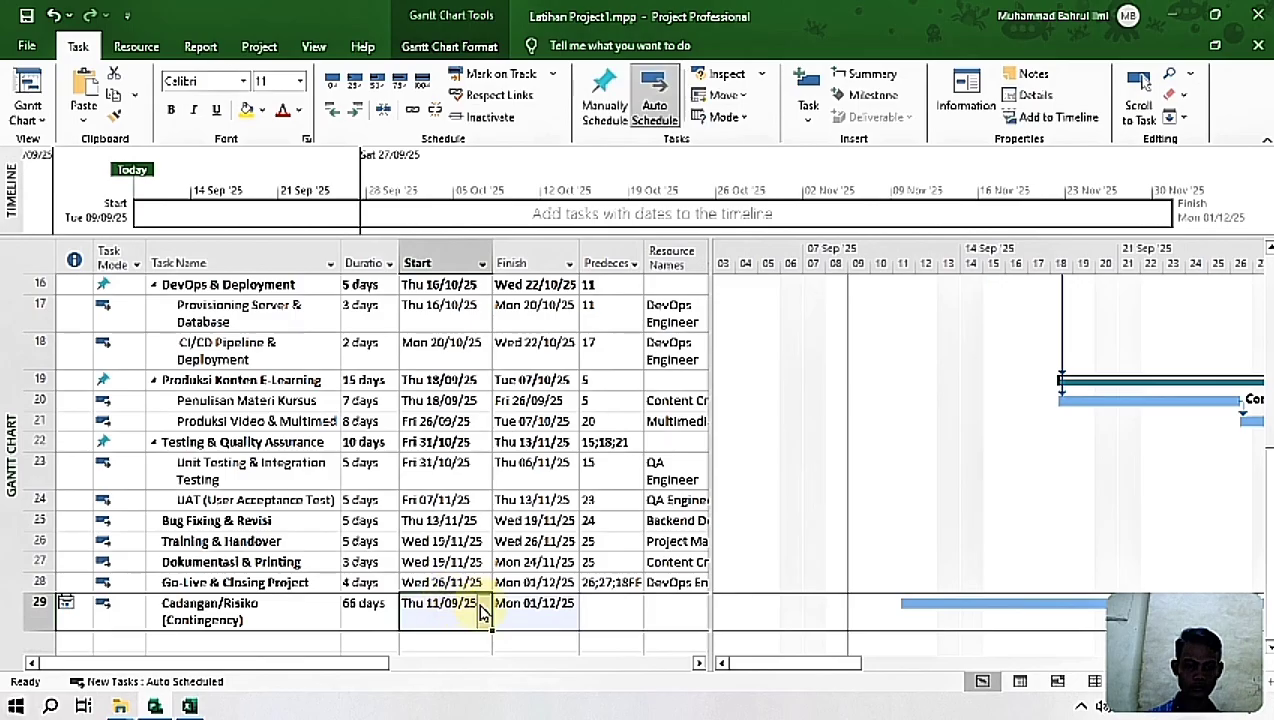
click(484, 606)
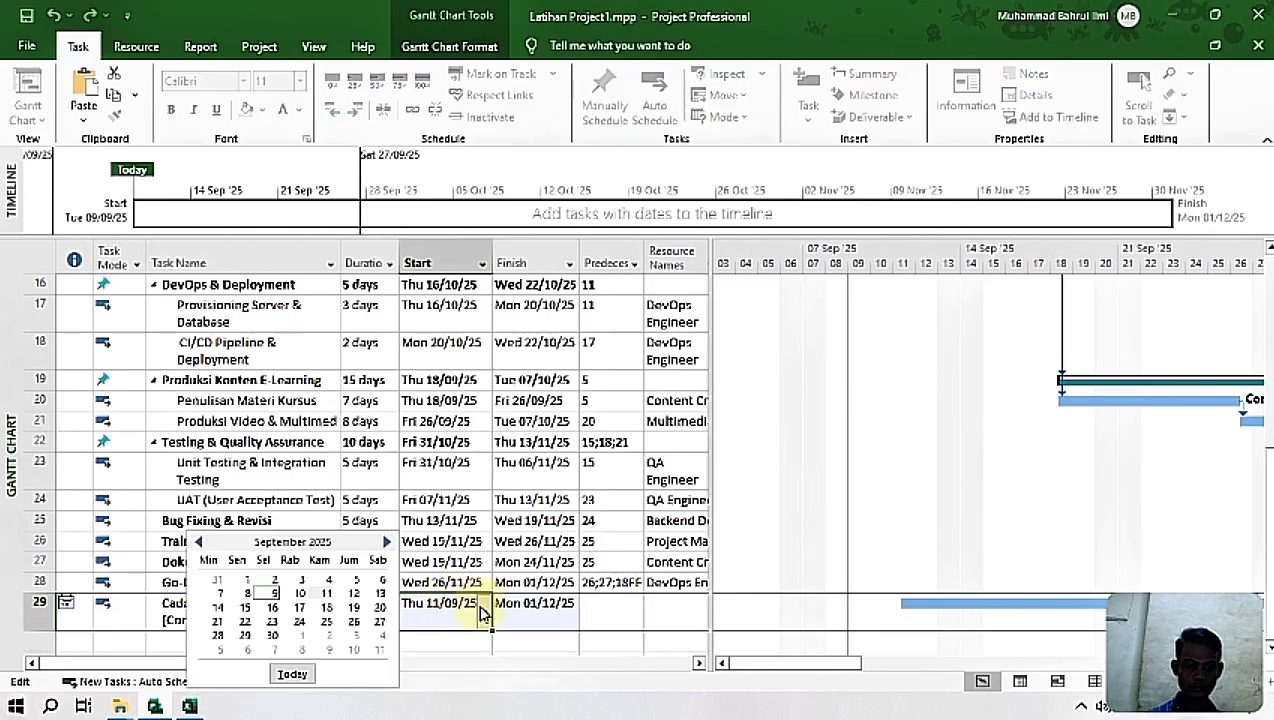
click(271, 595)
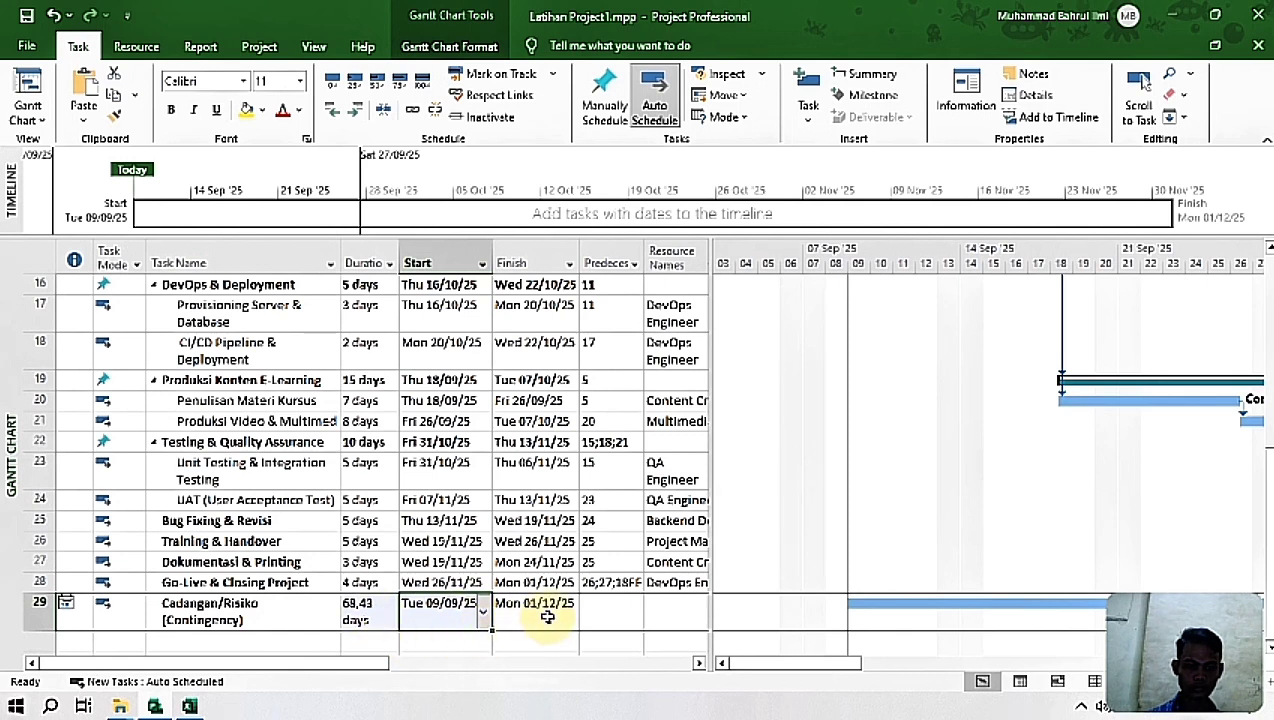
Step: Try manual scheduling on the Cadangan/Risiko (Contingency) task and switch it back to auto scheduling
click(547, 617)
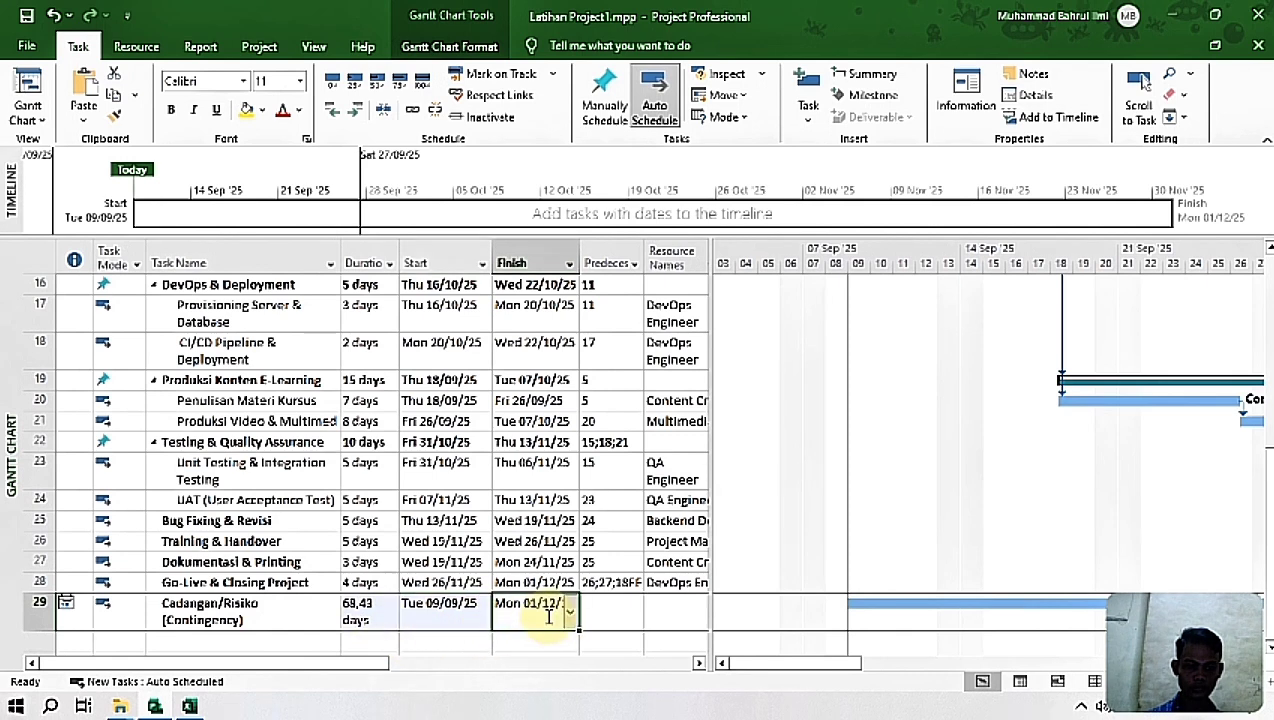
click(318, 608)
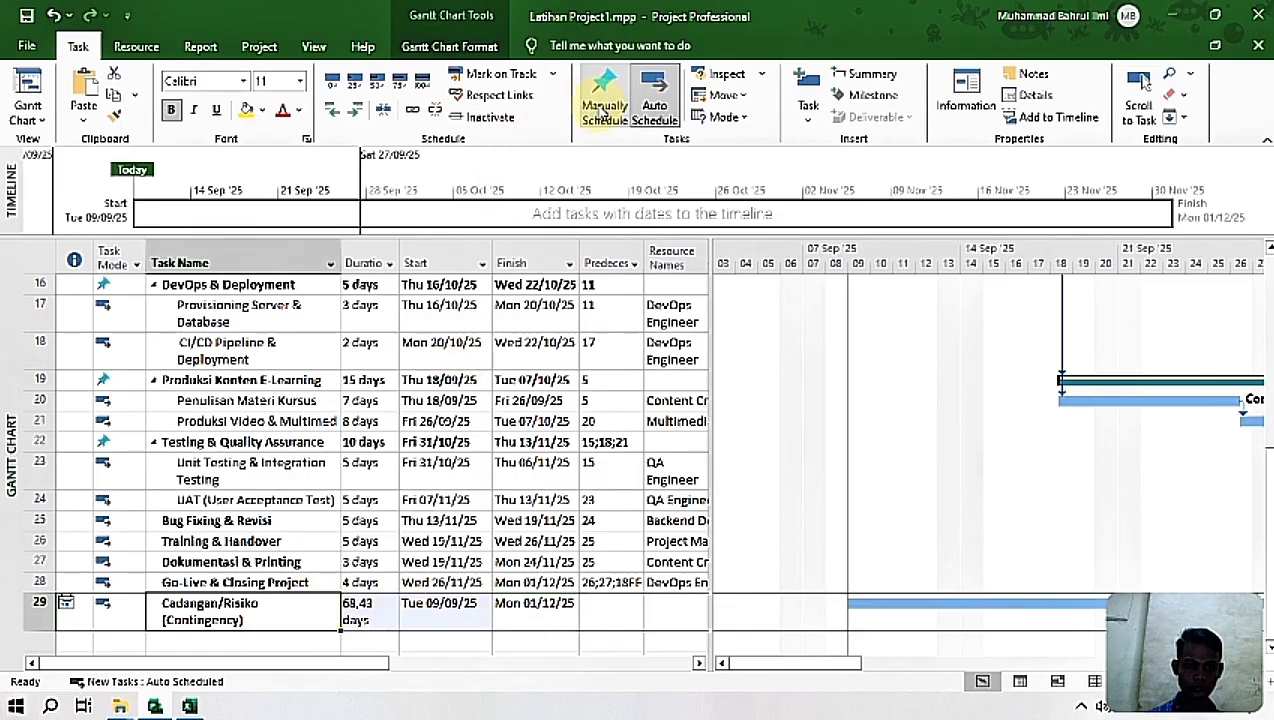
click(605, 100)
click(672, 108)
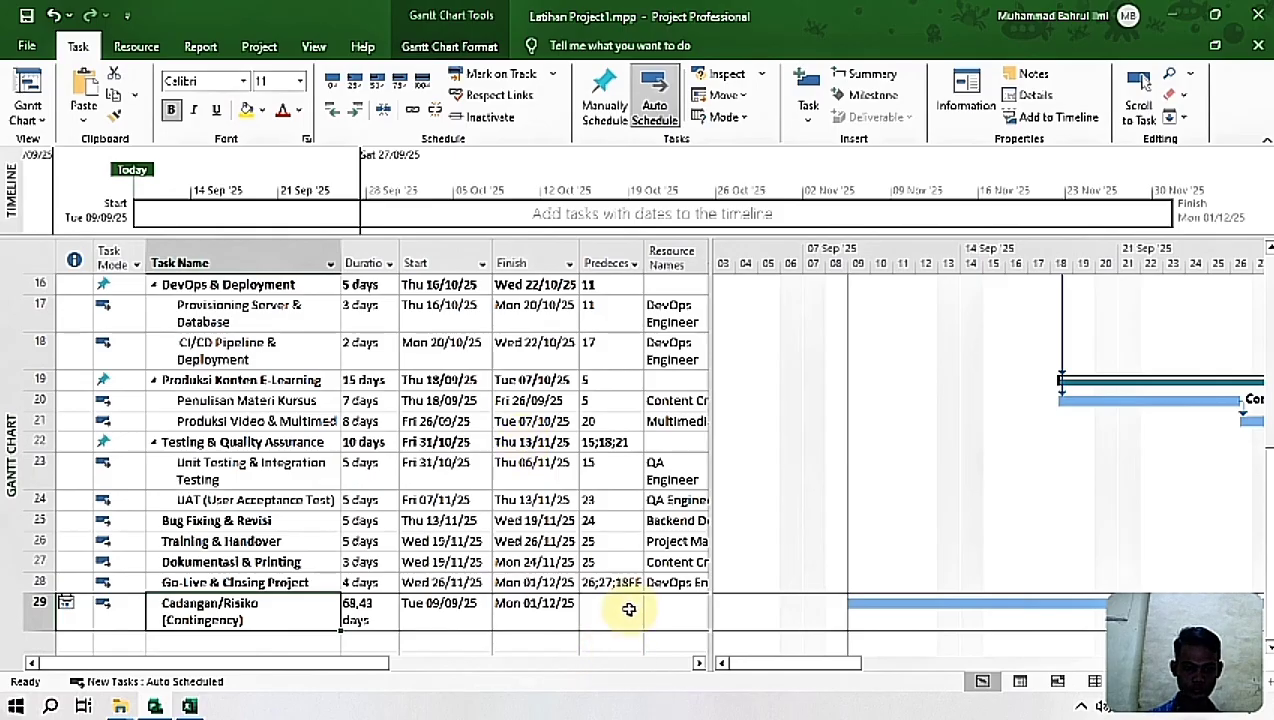
Step: Set the duration of the Cadangan/Risiko (Contingency) task to 66 days
click(383, 611)
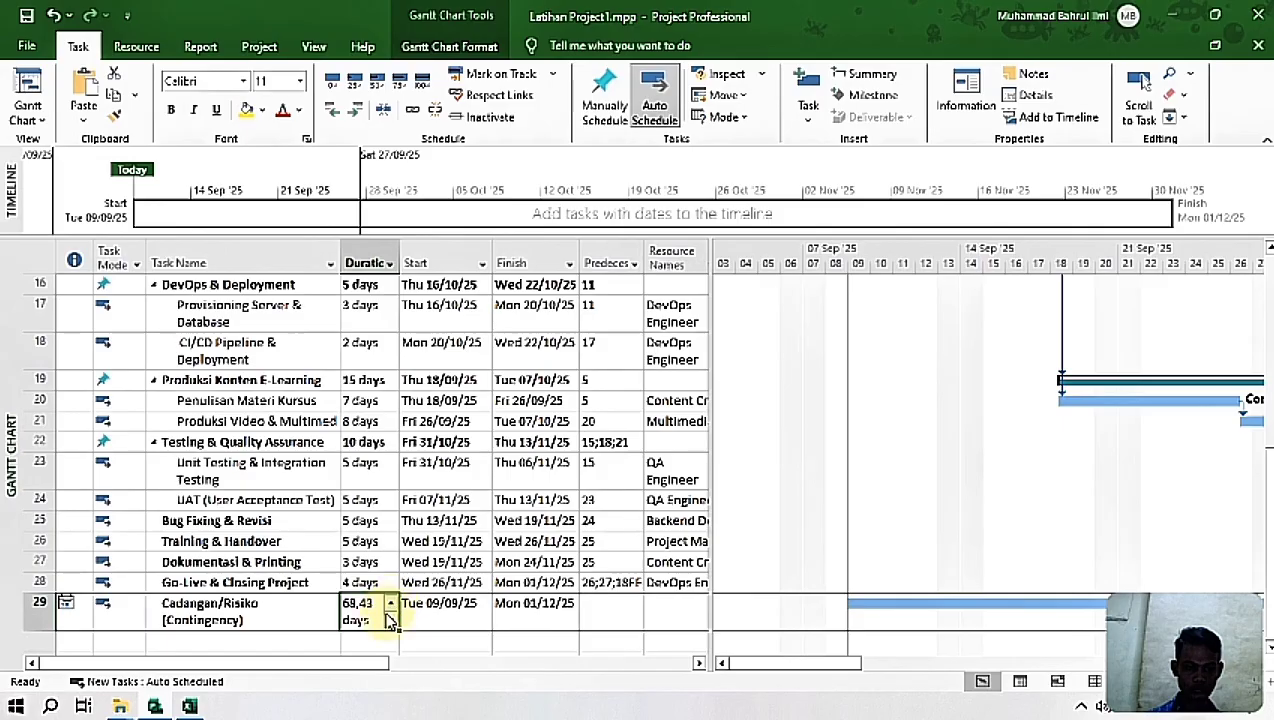
click(390, 620)
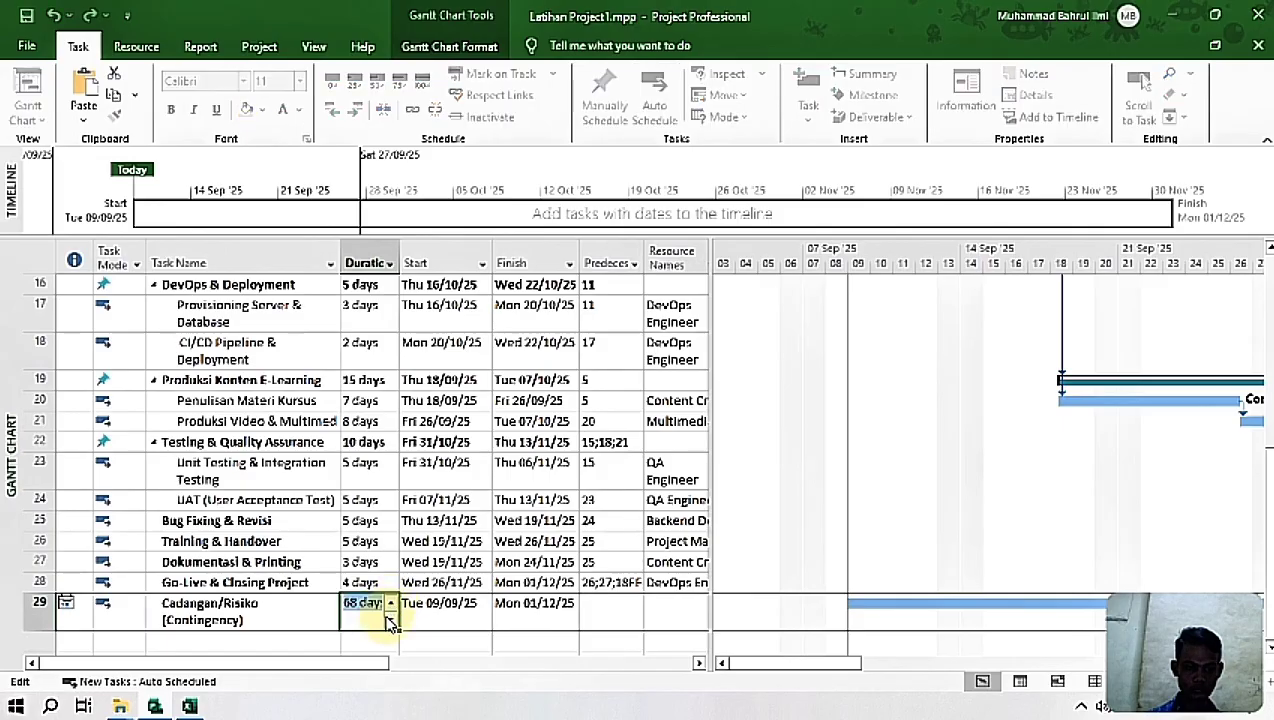
click(520, 624)
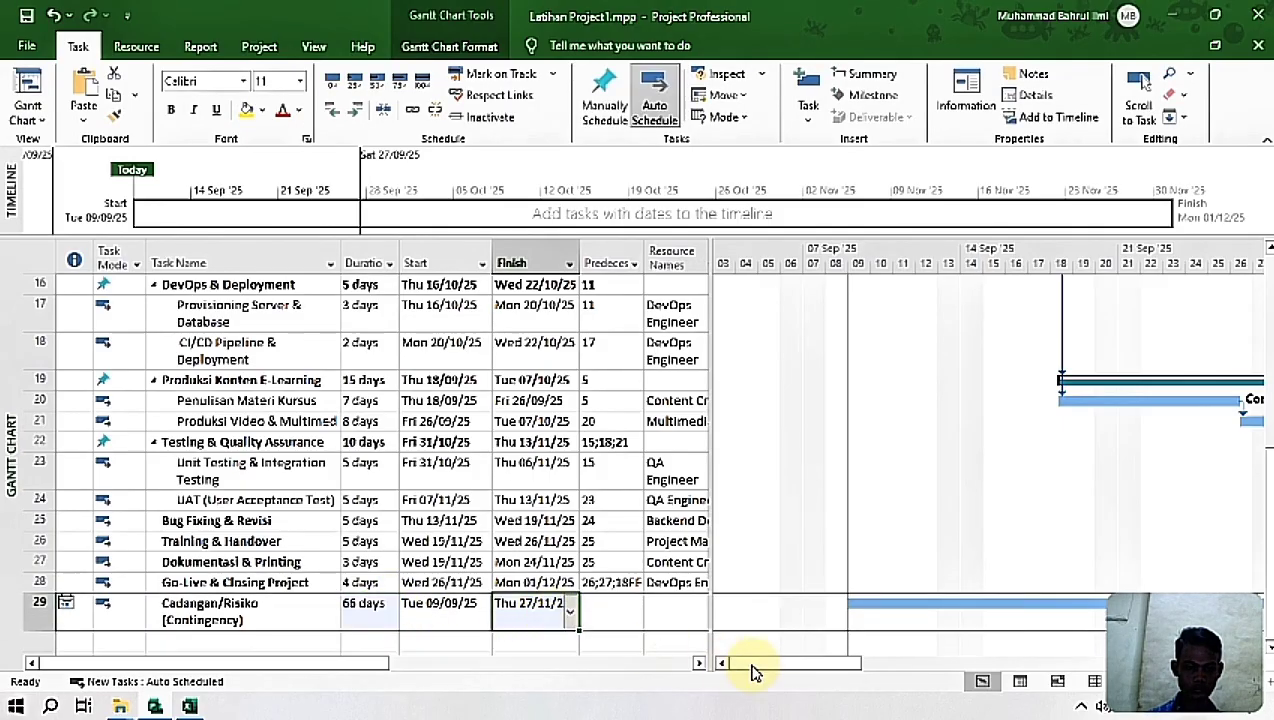
Step: Move the Finish date of the 66-day Cadangan/Risiko (Contingency) task to Mon 01/12/25, matching the end of Go-Live & Closing Project
drag(815, 672, 1214, 662)
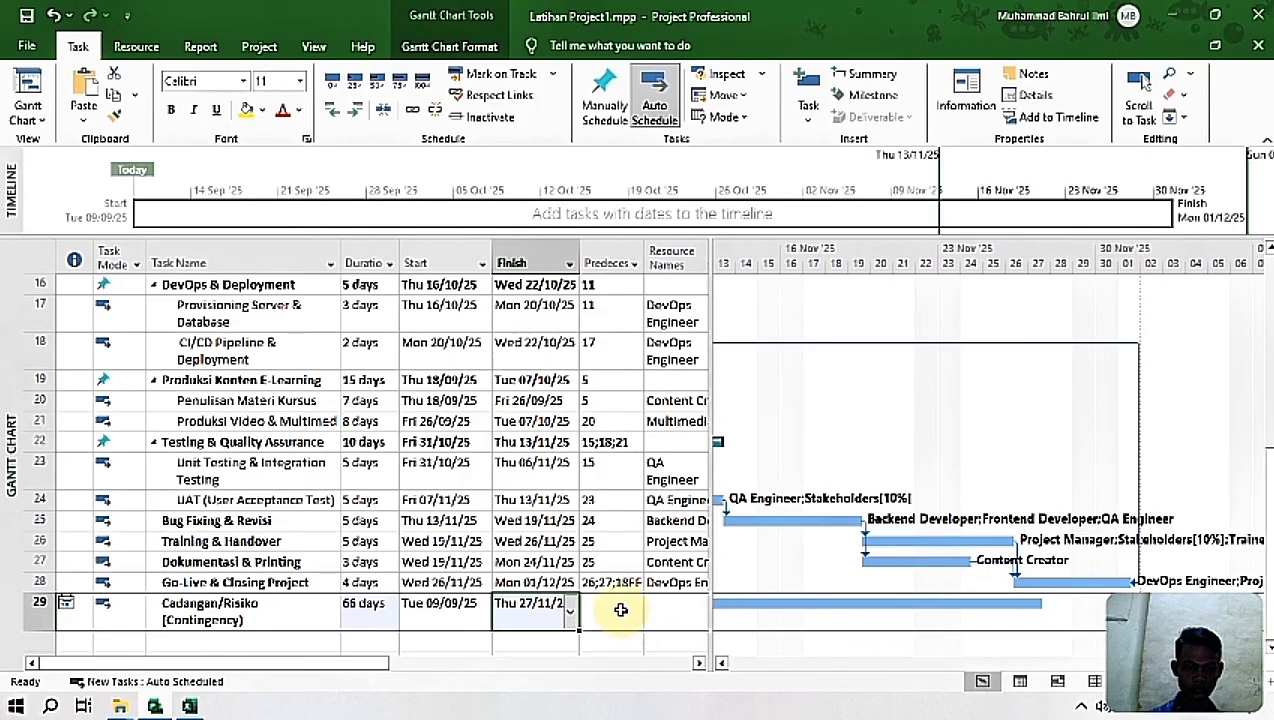
click(571, 612)
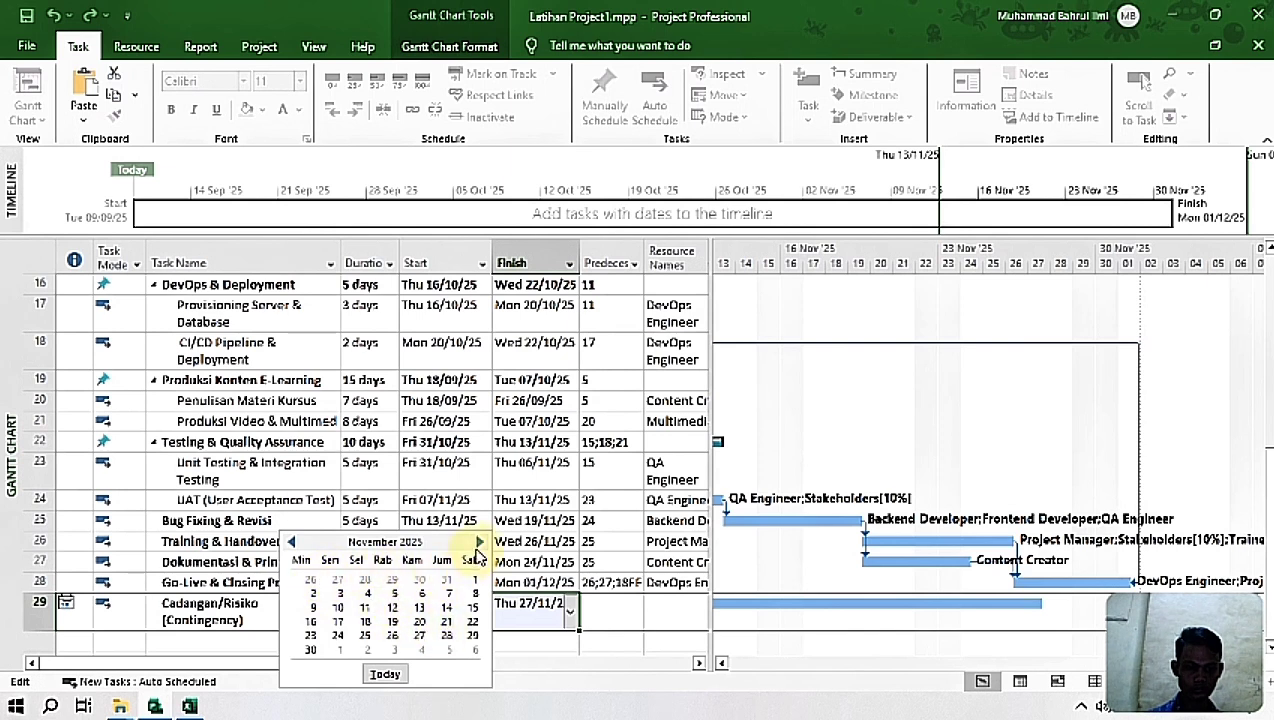
click(479, 542)
click(339, 580)
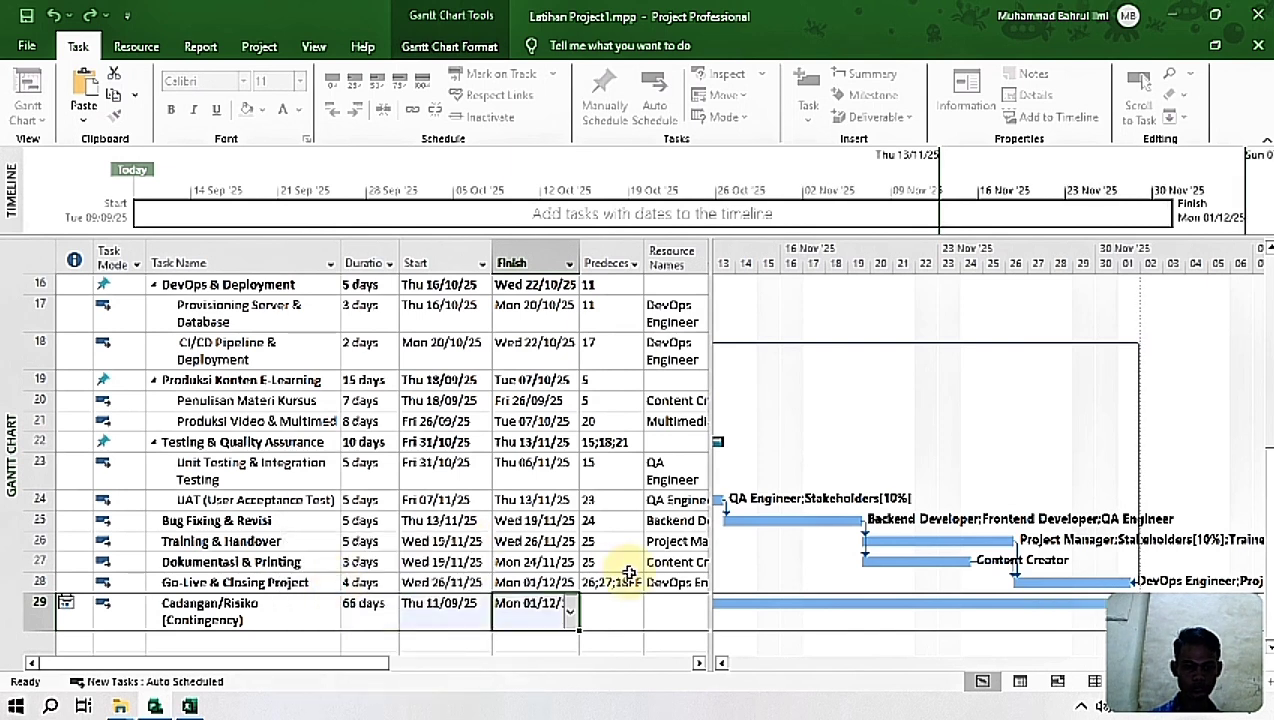
key(Return)
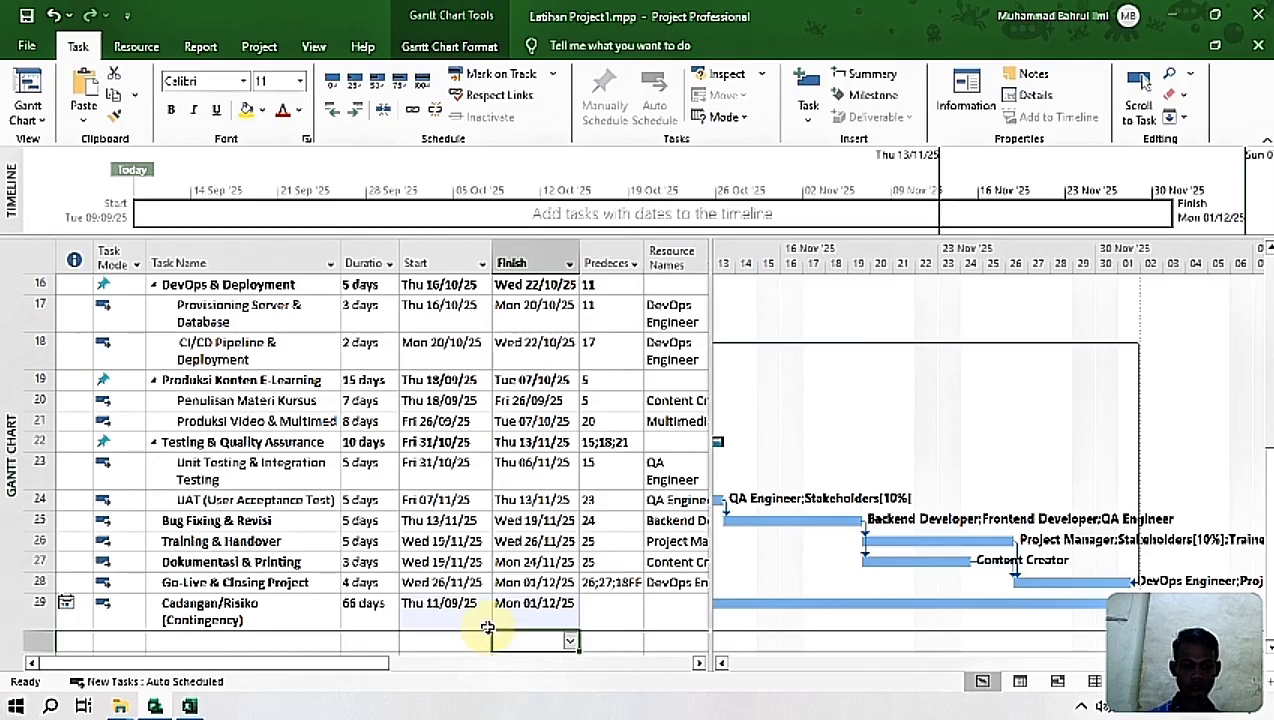
Step: Set the Start date of the Cadangan/Risiko (Contingency) task to Tue 09/09/25 and check both ends of its Gantt bar
click(299, 609)
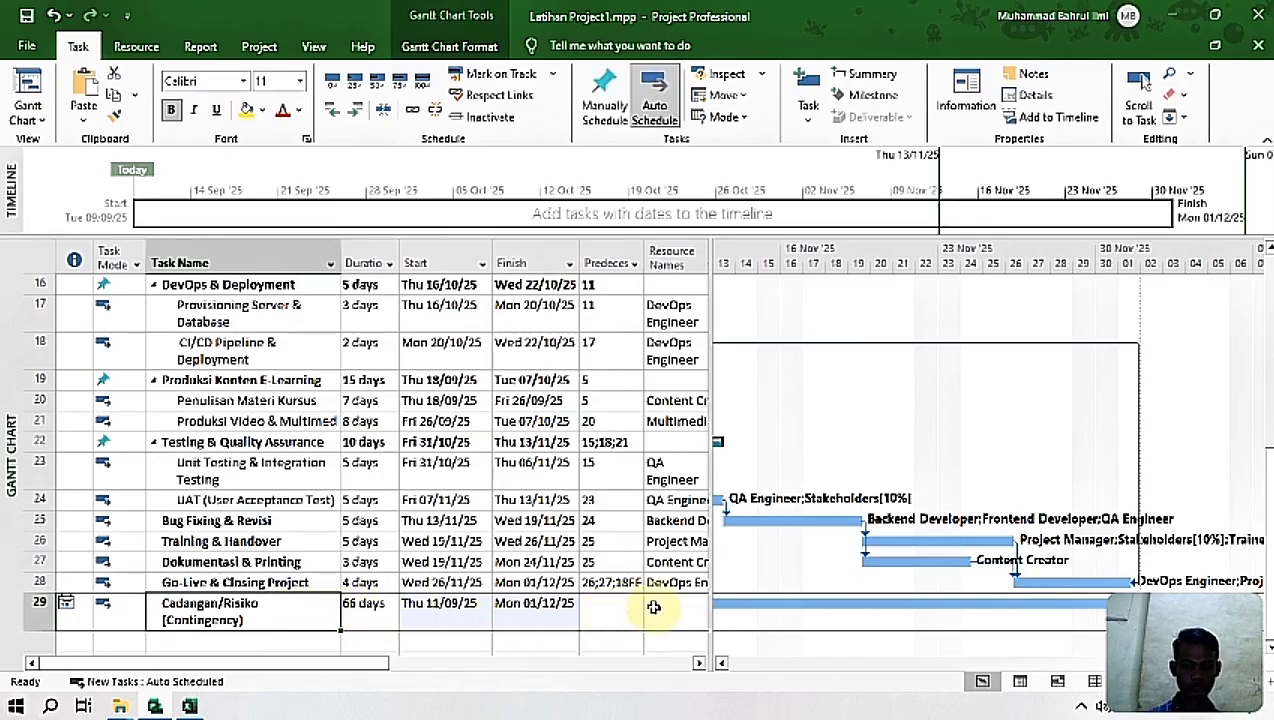
drag(1040, 663, 725, 695)
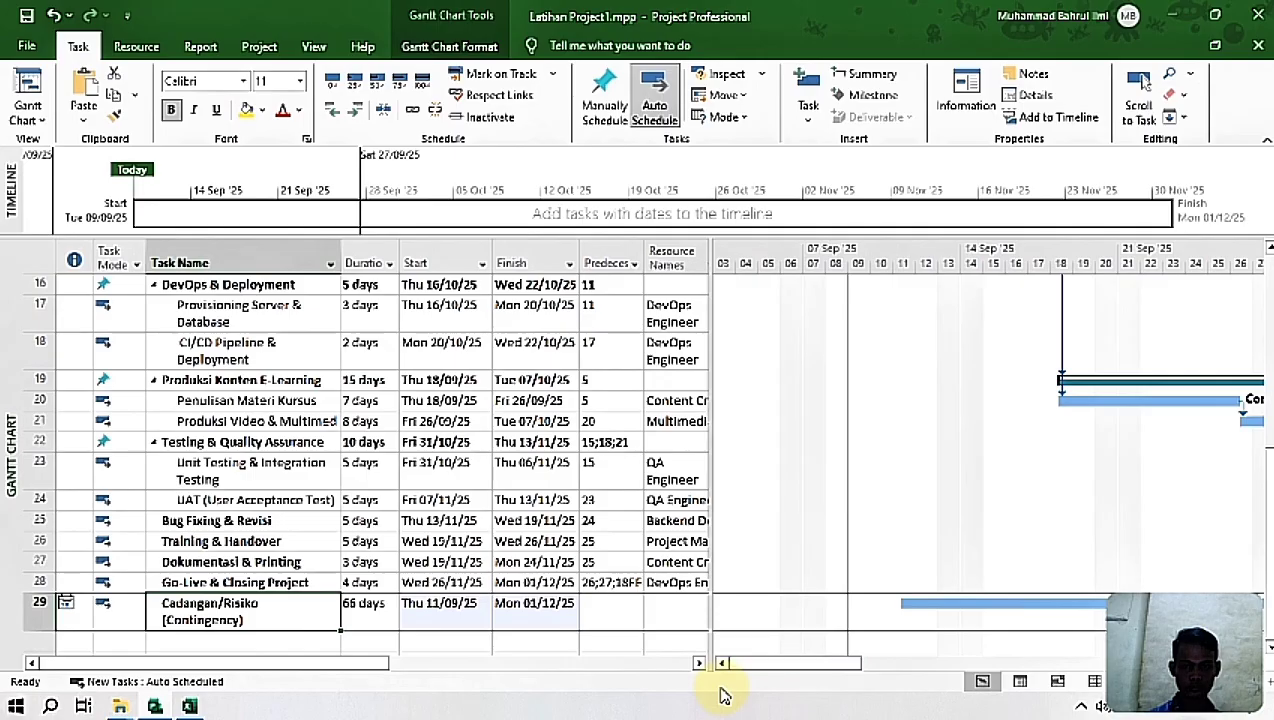
click(449, 626)
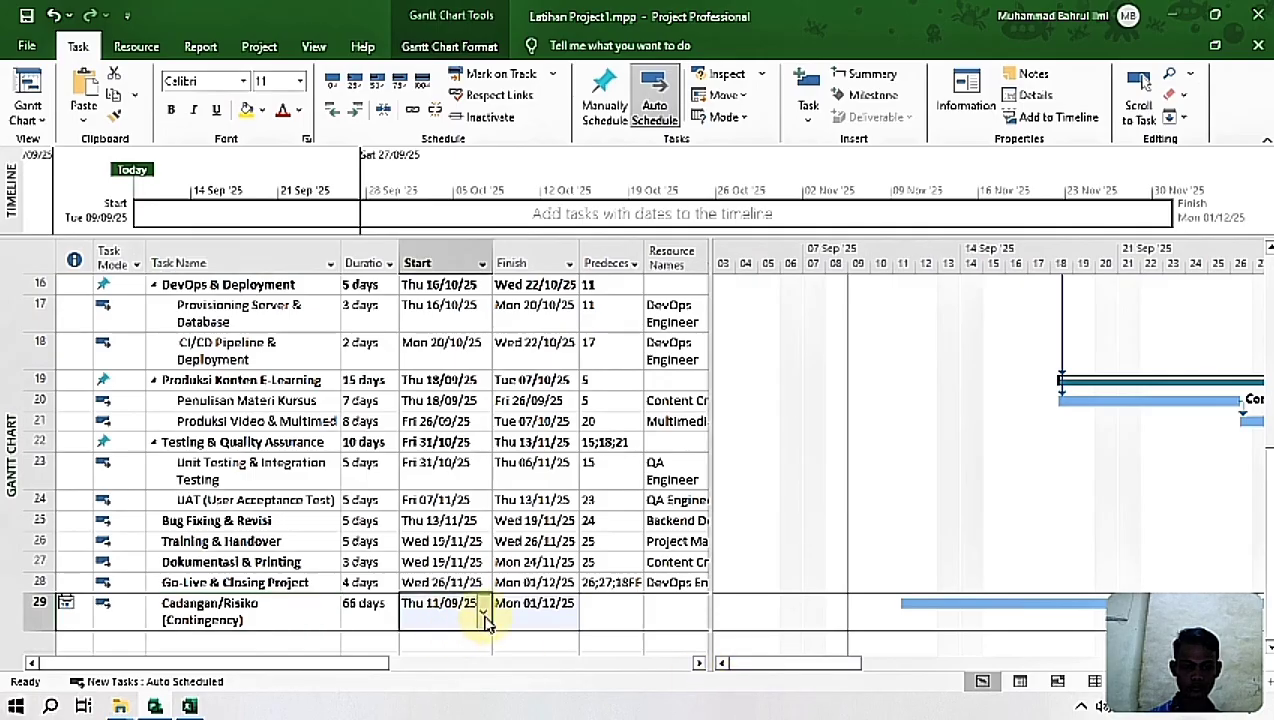
click(483, 614)
click(272, 593)
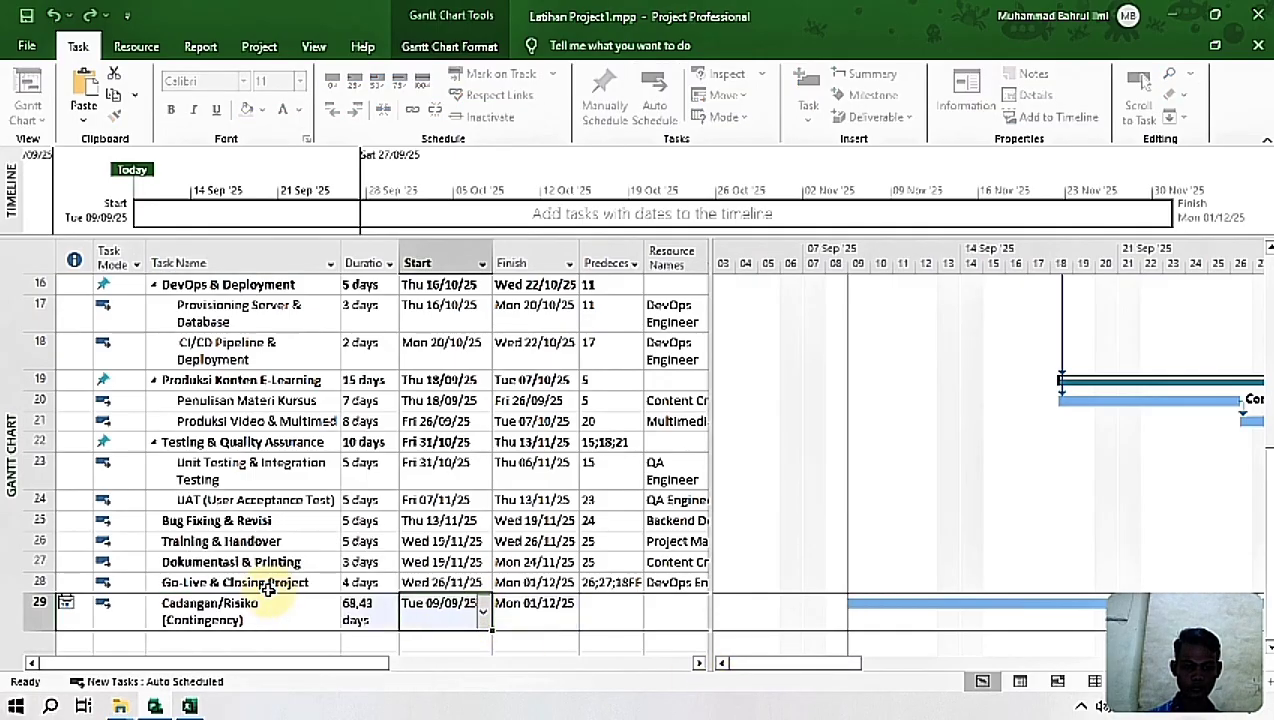
click(551, 618)
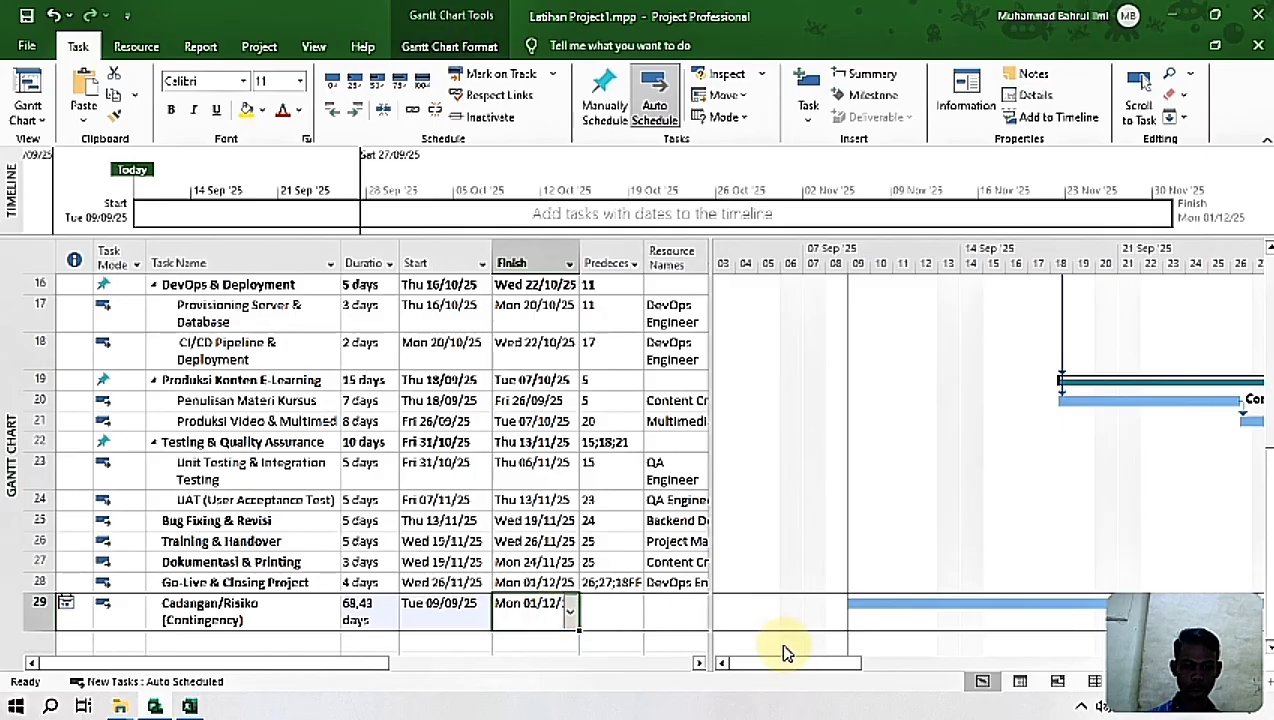
drag(791, 663, 1120, 663)
mouse_move(1270, 578)
mouse_down()
mouse_move(1269, 522)
mouse_move(1269, 600)
mouse_up()
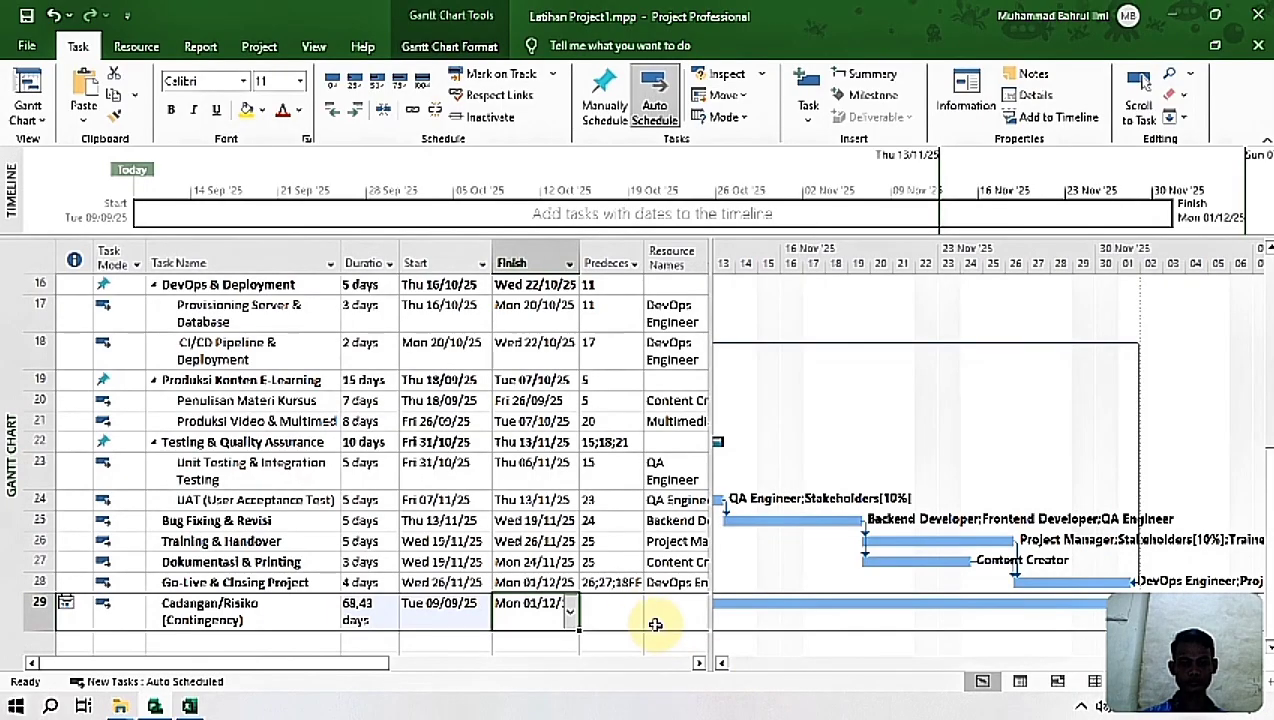
Step: Select the Cost Estimasi cell of Analisis Kebutuhan, and copy the Cost Estimasi values from Analisis Kebutuhan through Go-Live & Closing Project in the Excel sheet
click(620, 609)
drag(330, 662, 590, 675)
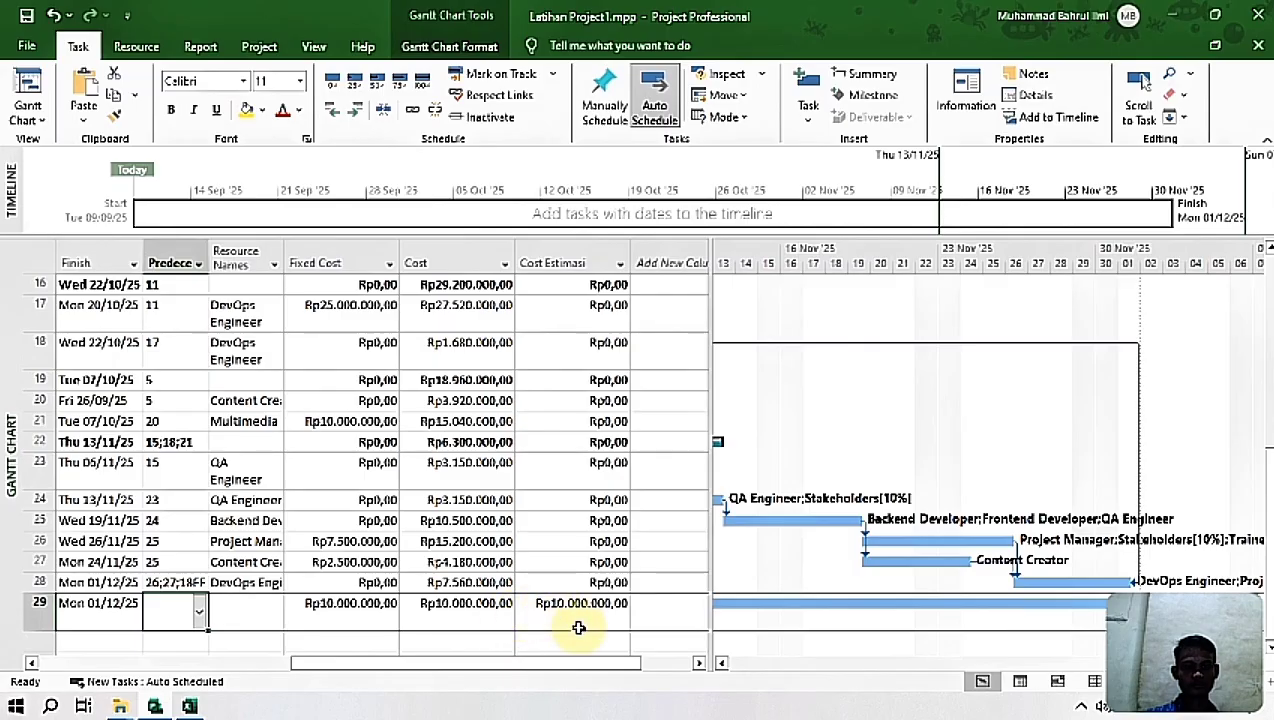
drag(1269, 564, 1269, 350)
click(600, 347)
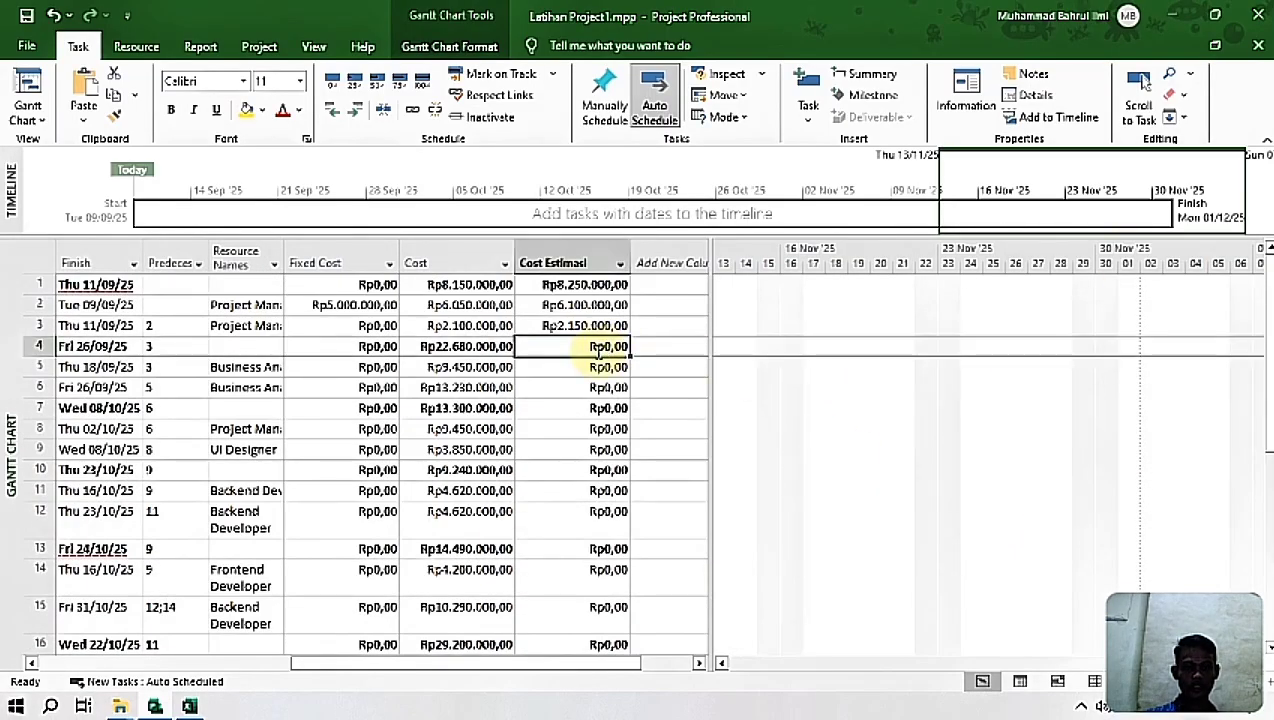
click(187, 706)
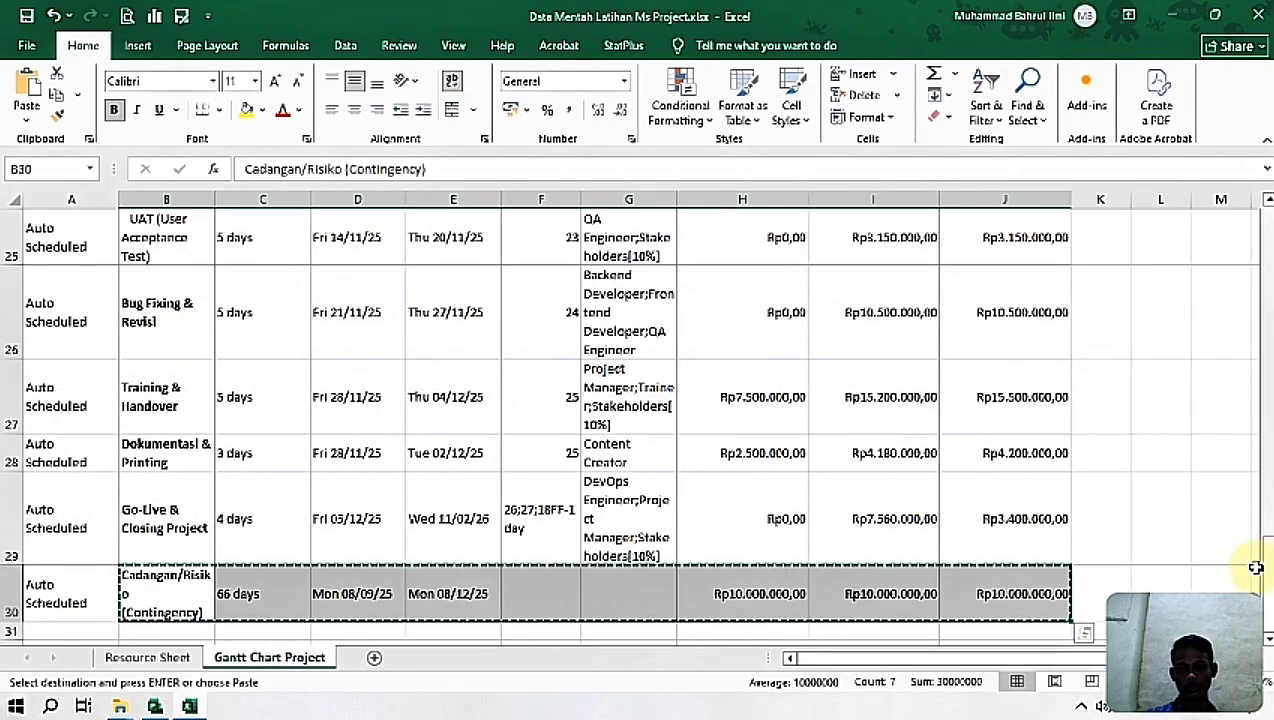
drag(1270, 575, 1262, 182)
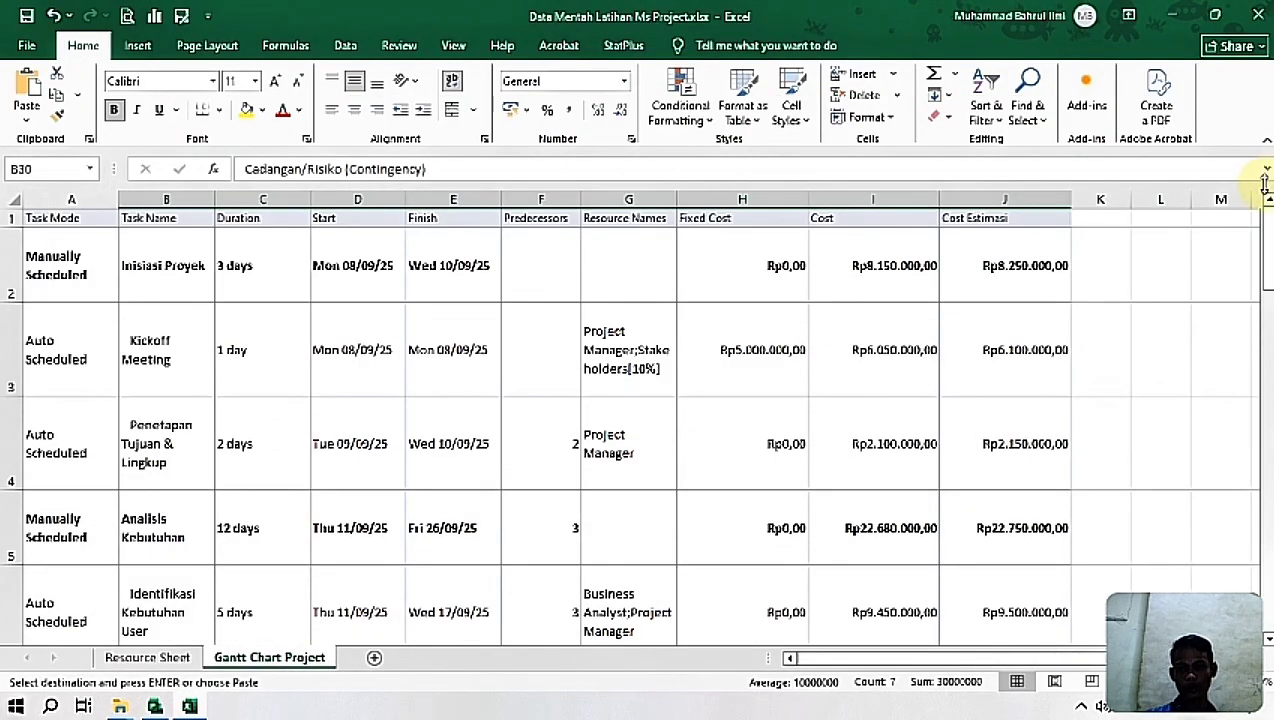
click(1010, 531)
key(shift+Down)
key(shift+Down)
key(shift+Down)
key(shift+Down)
key(shift+Down)
key(shift+Down)
key(shift+Down)
key(shift+Down)
key(shift+Down)
key(shift+Down)
key(shift+Down)
key(shift+Down)
key(shift+Down)
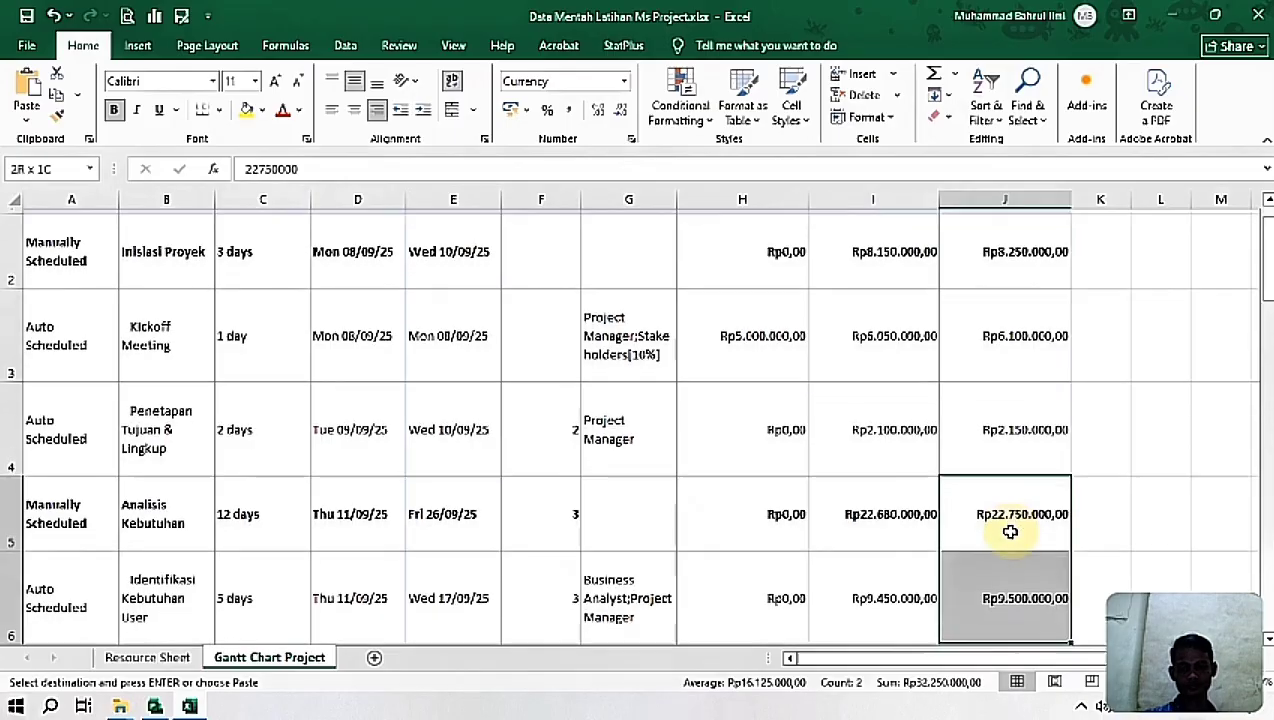
key(shift+Down)
key(shift+Down)
key(shift+Down)
key(shift+Down)
key(shift+Down)
key(shift+Down)
key(shift+Down)
key(shift+Down)
key(shift+Down)
key(shift+Down)
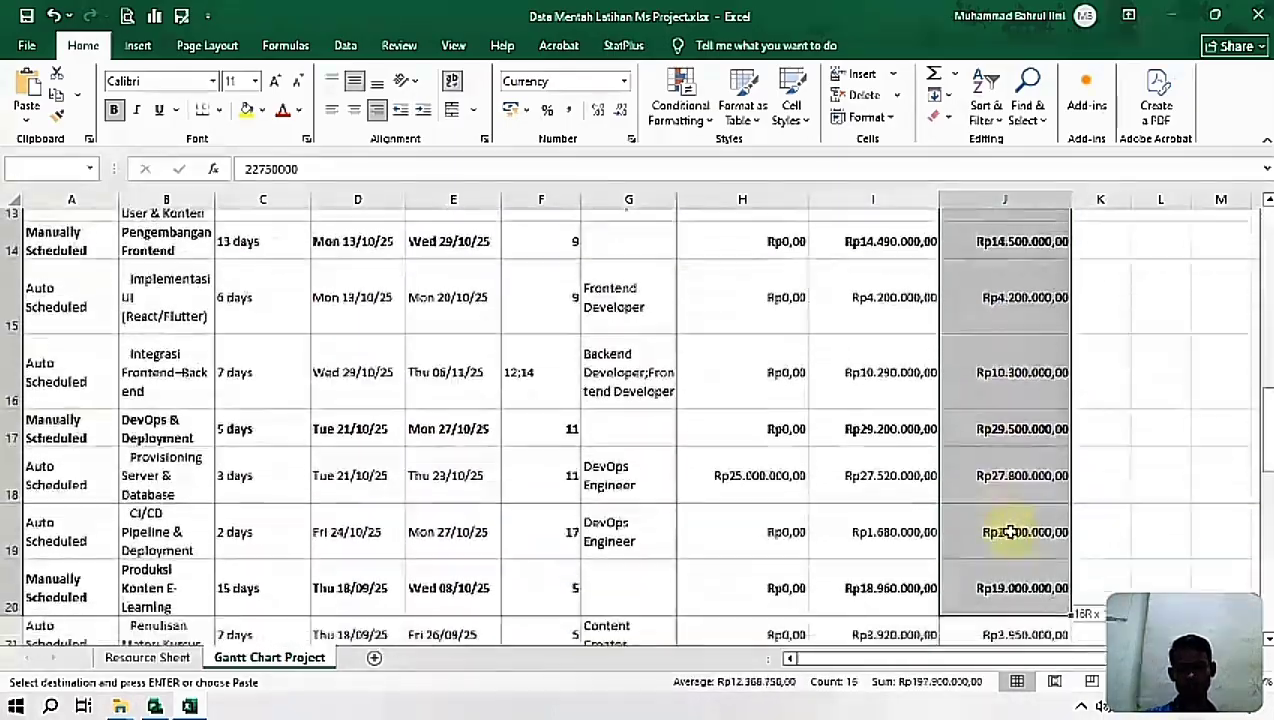
key(shift+Down)
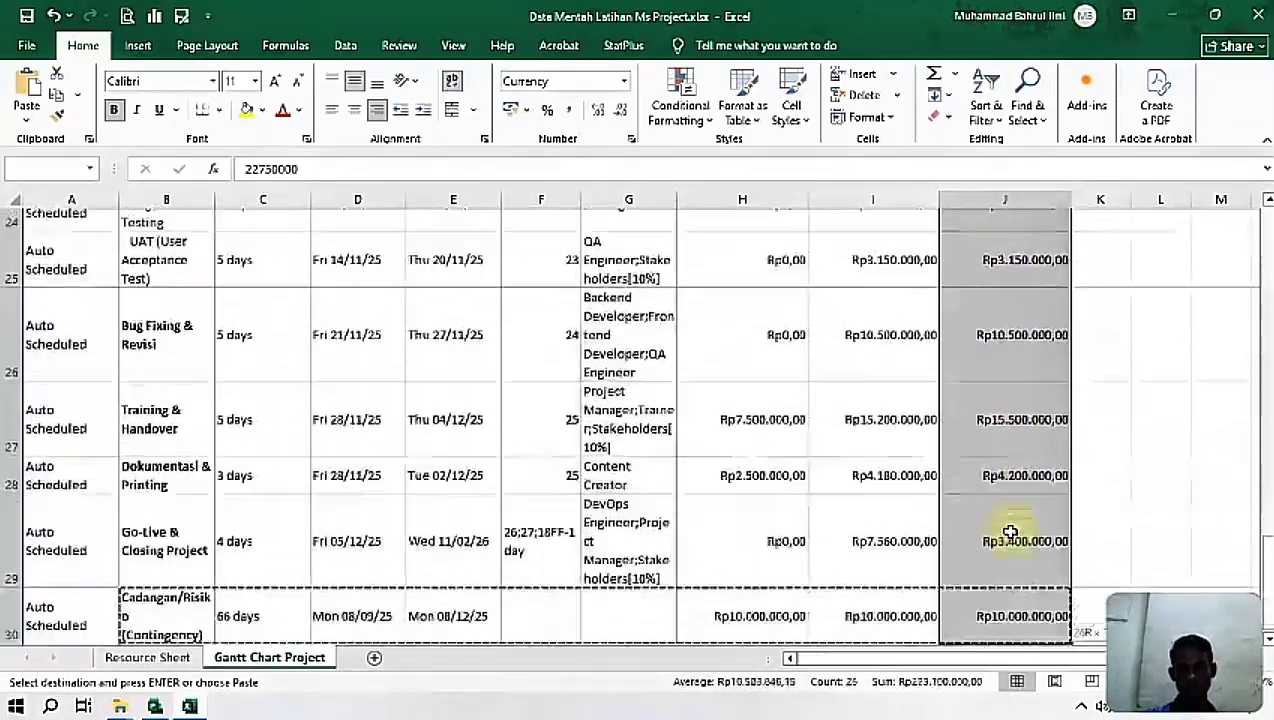
key(ctrl+c)
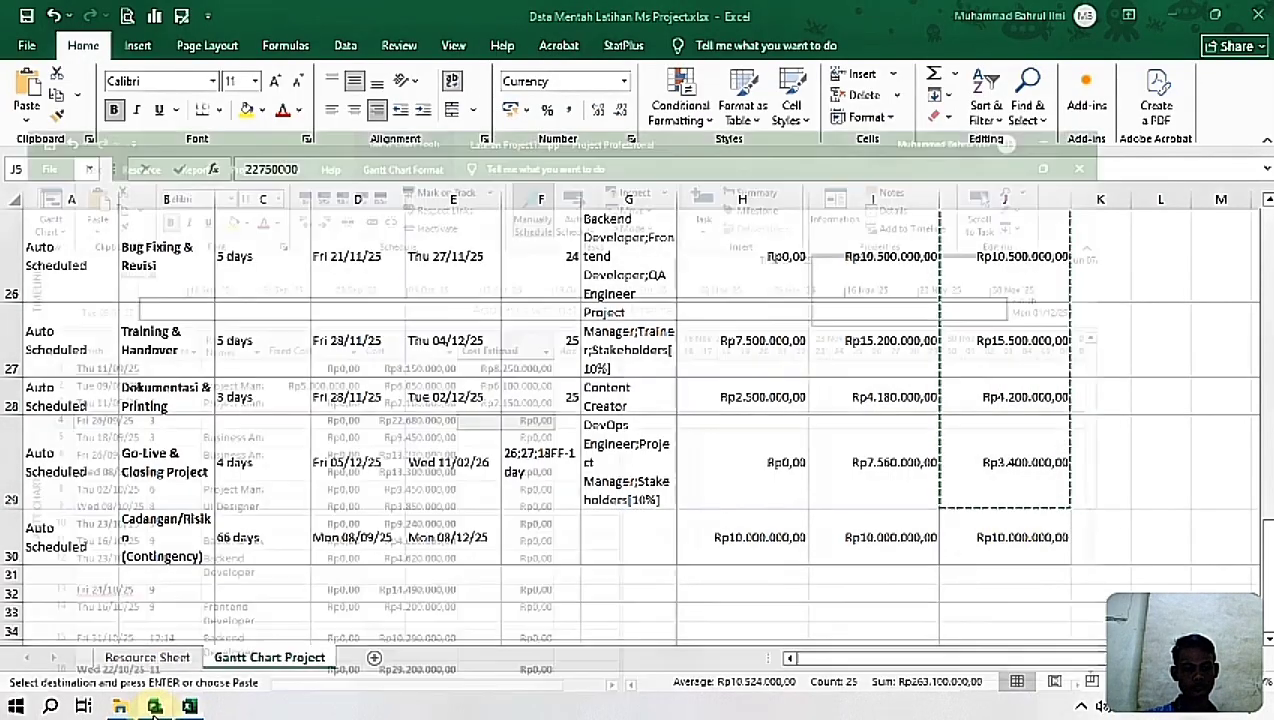
Step: Switch back to Project and paste the copied estimates into Cost Estimasi from Analisis Kebutuhan down, checking that the column is filled
key(alt+Tab)
key(ctrl+v)
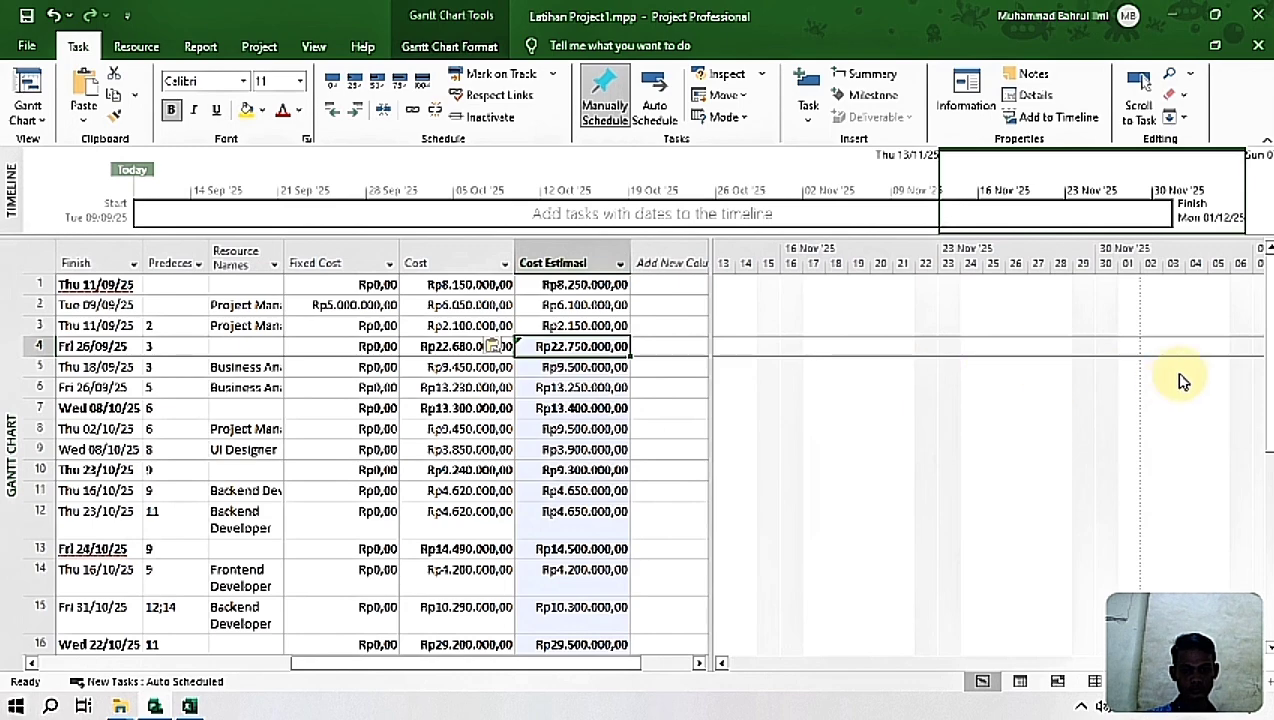
drag(1266, 370, 1266, 559)
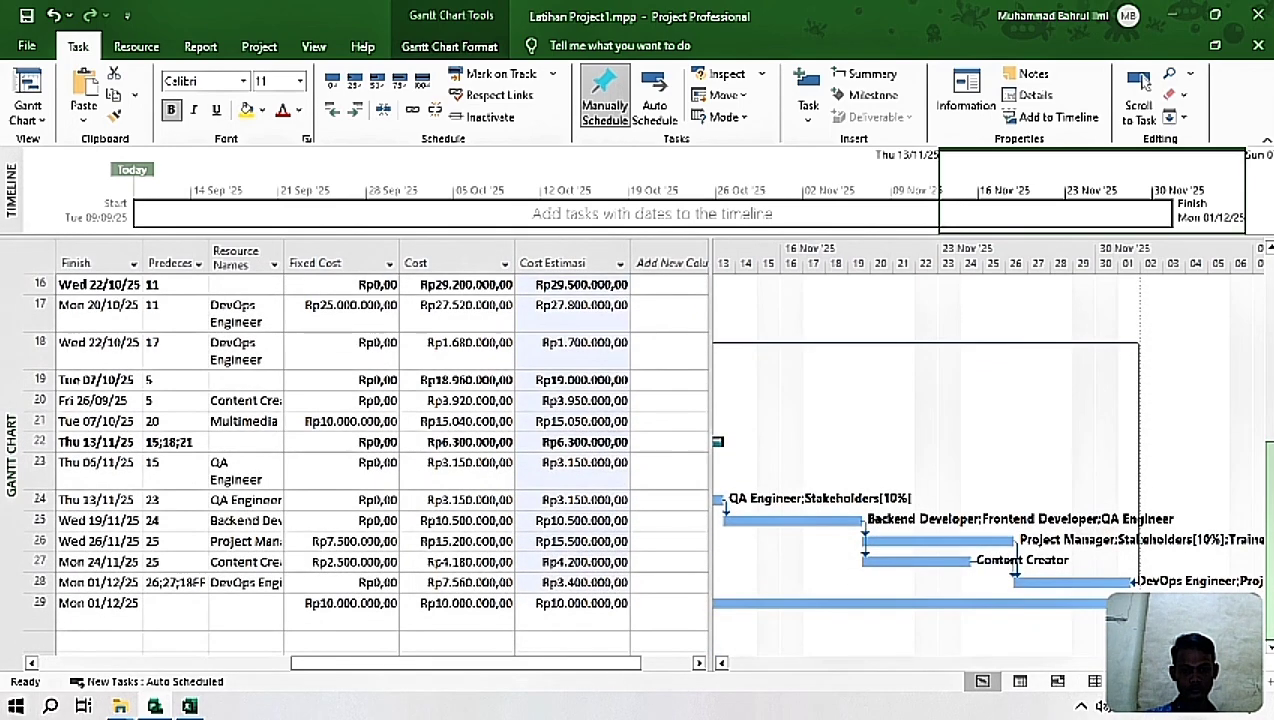
drag(623, 666, 256, 683)
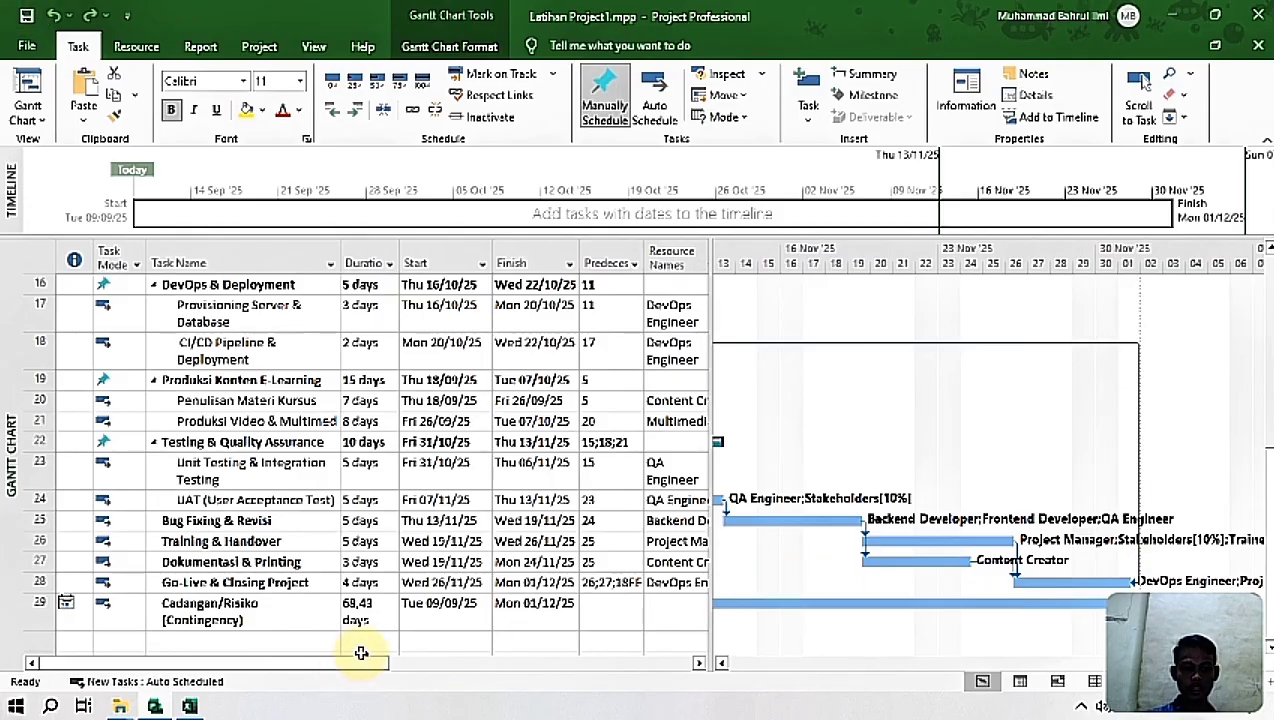
Step: Turn on Critical Tasks highlighting for the bars of the Gantt chart
drag(1269, 530, 1269, 325)
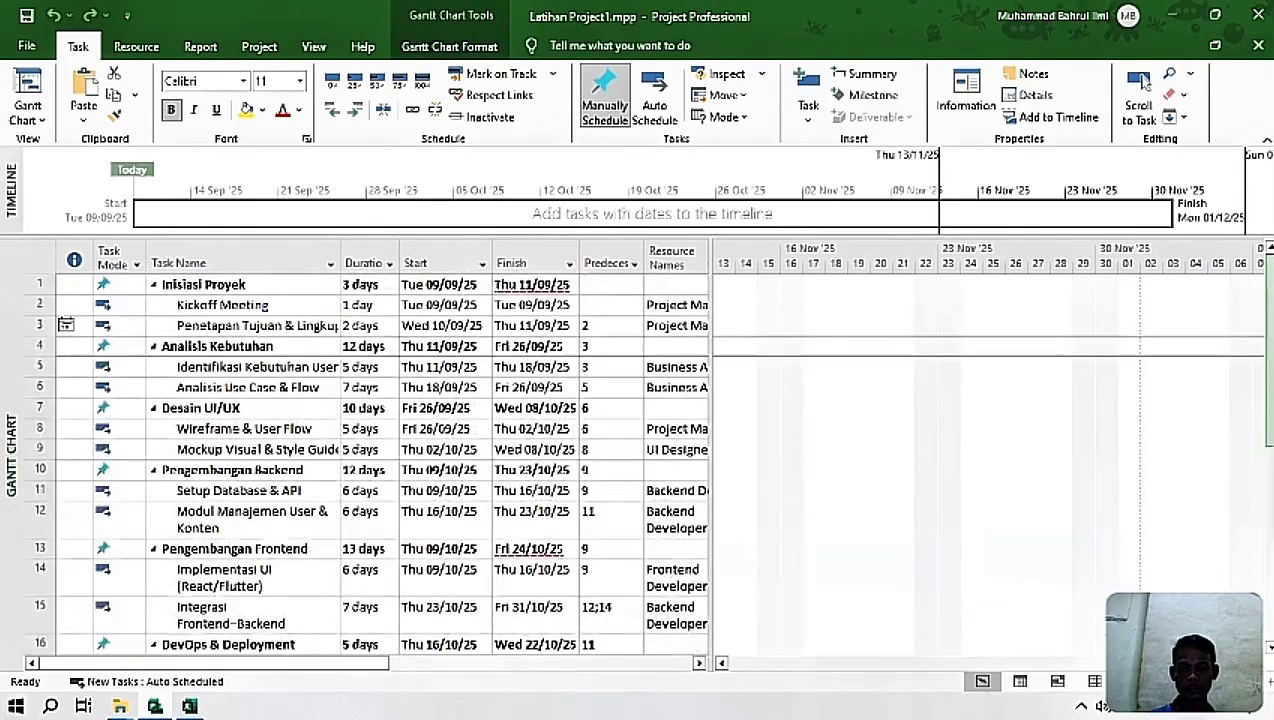
drag(990, 663, 752, 681)
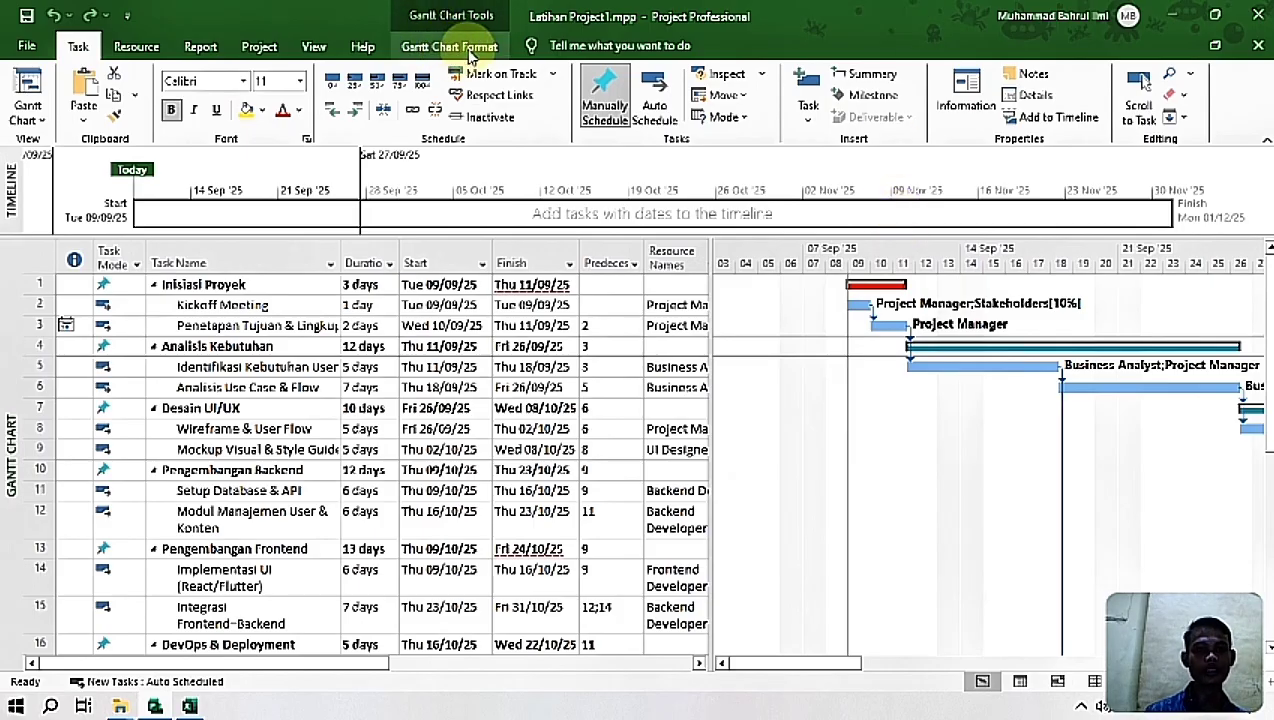
click(472, 54)
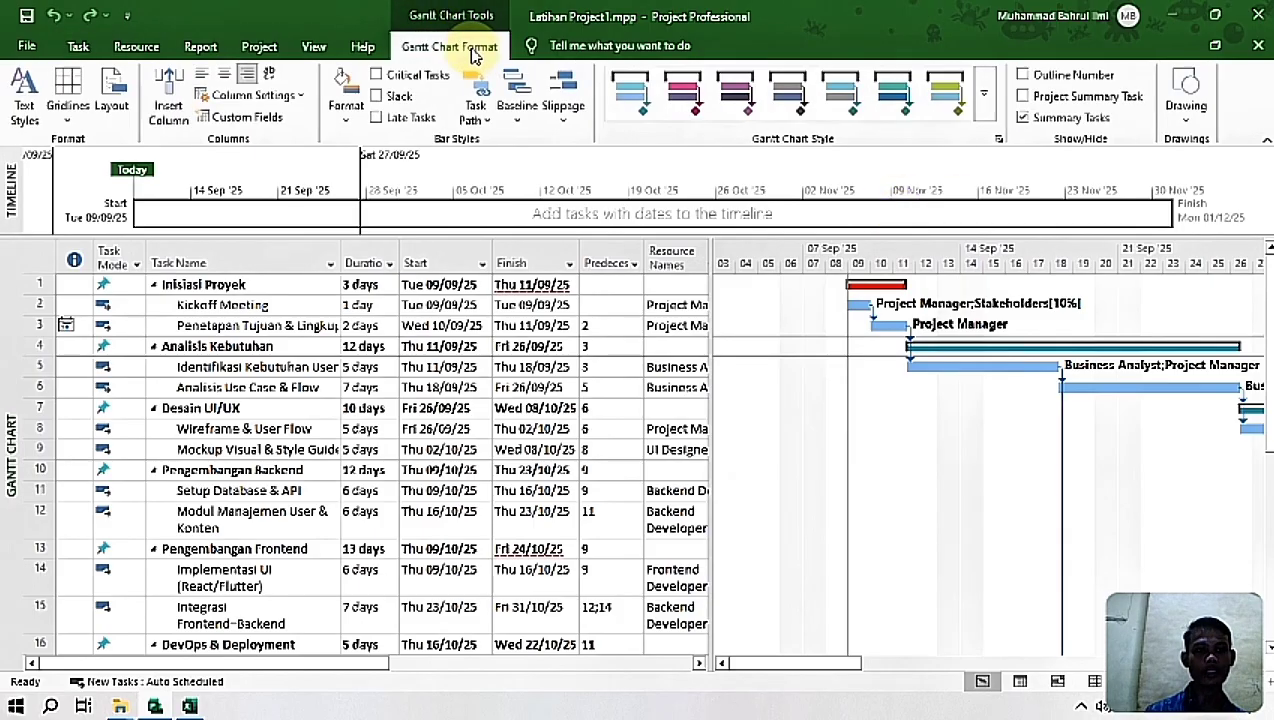
click(379, 79)
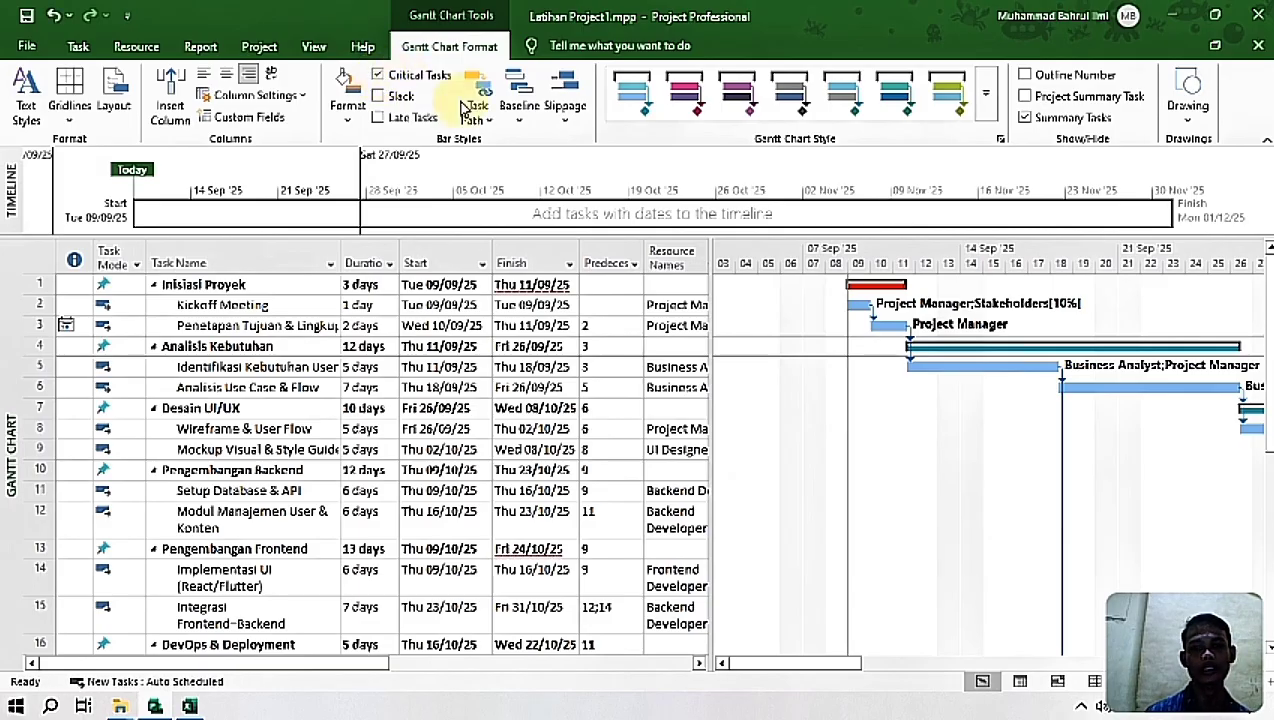
Step: Examine the Gantt bars from Inisiasi Proyek to Cadangan/Risiko (Contingency) to see which tasks are marked critical
drag(822, 665, 734, 663)
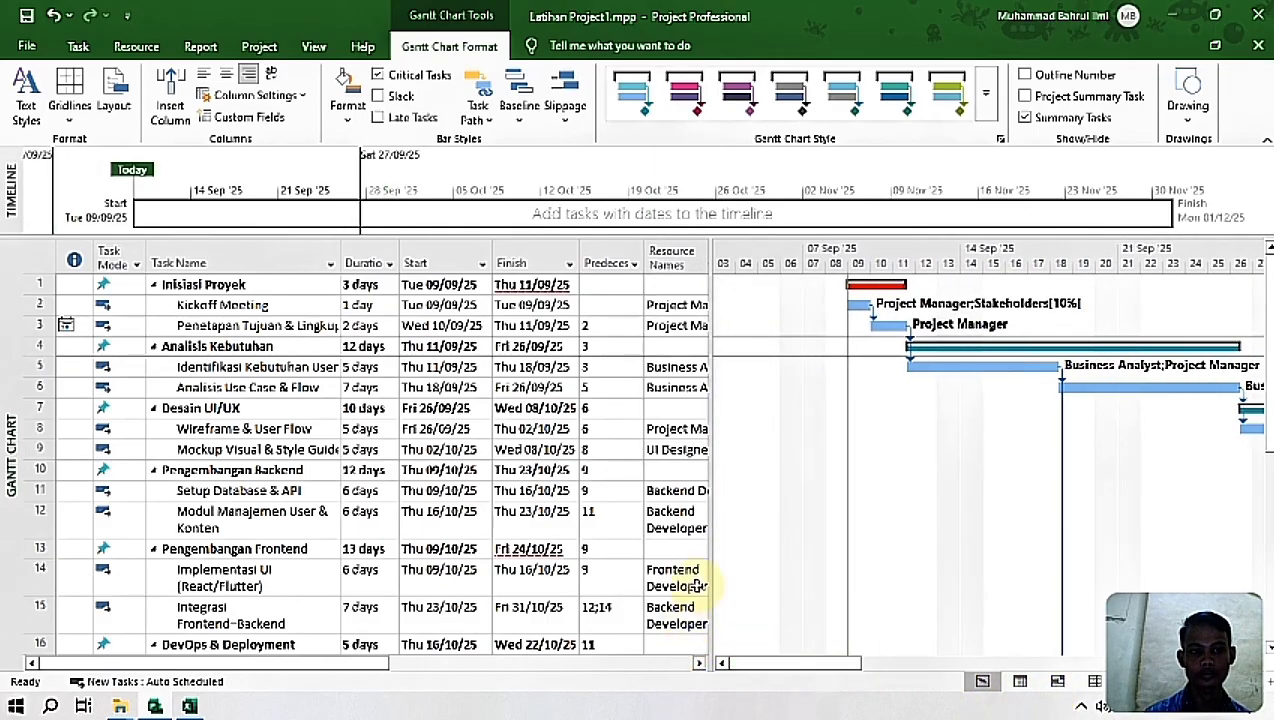
click(160, 284)
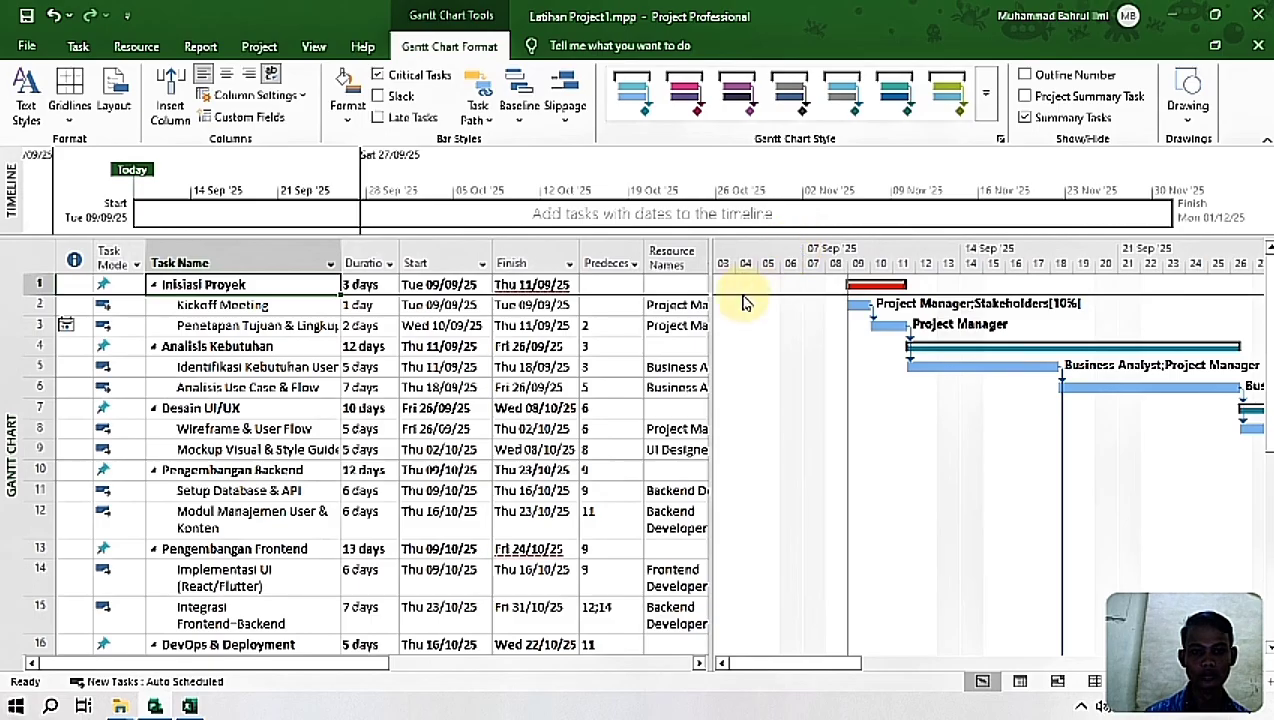
click(222, 304)
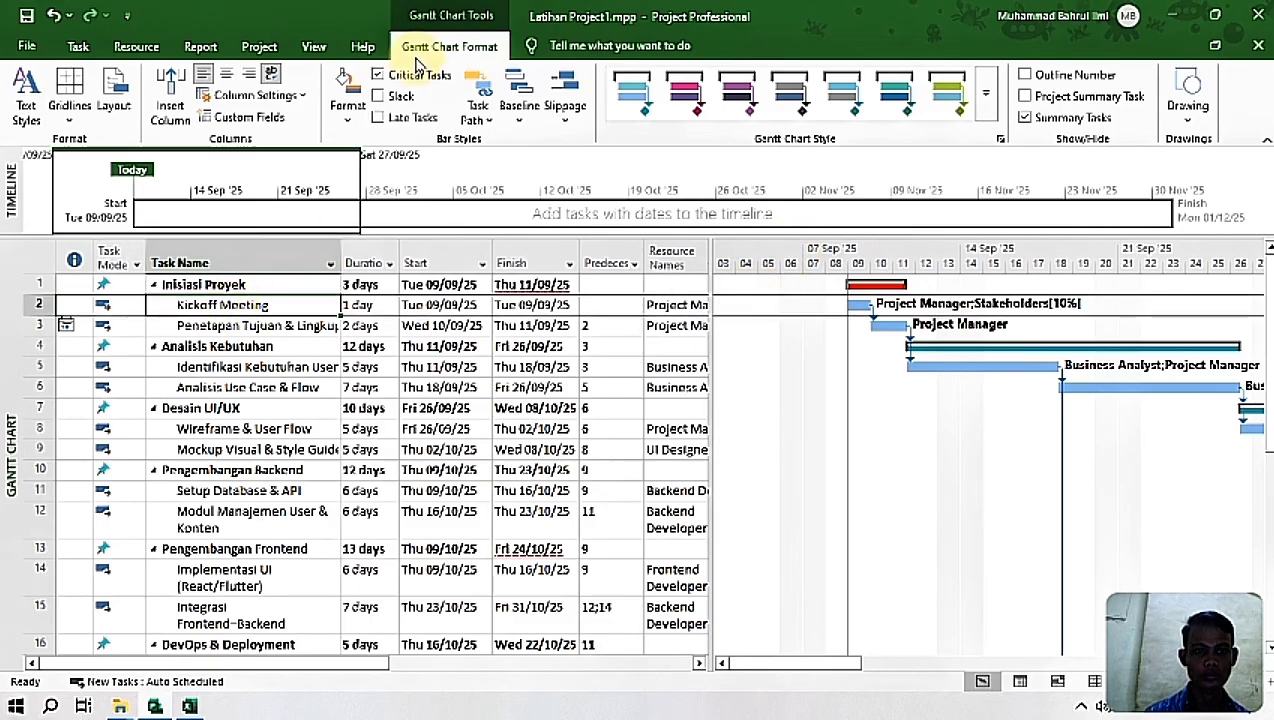
click(618, 350)
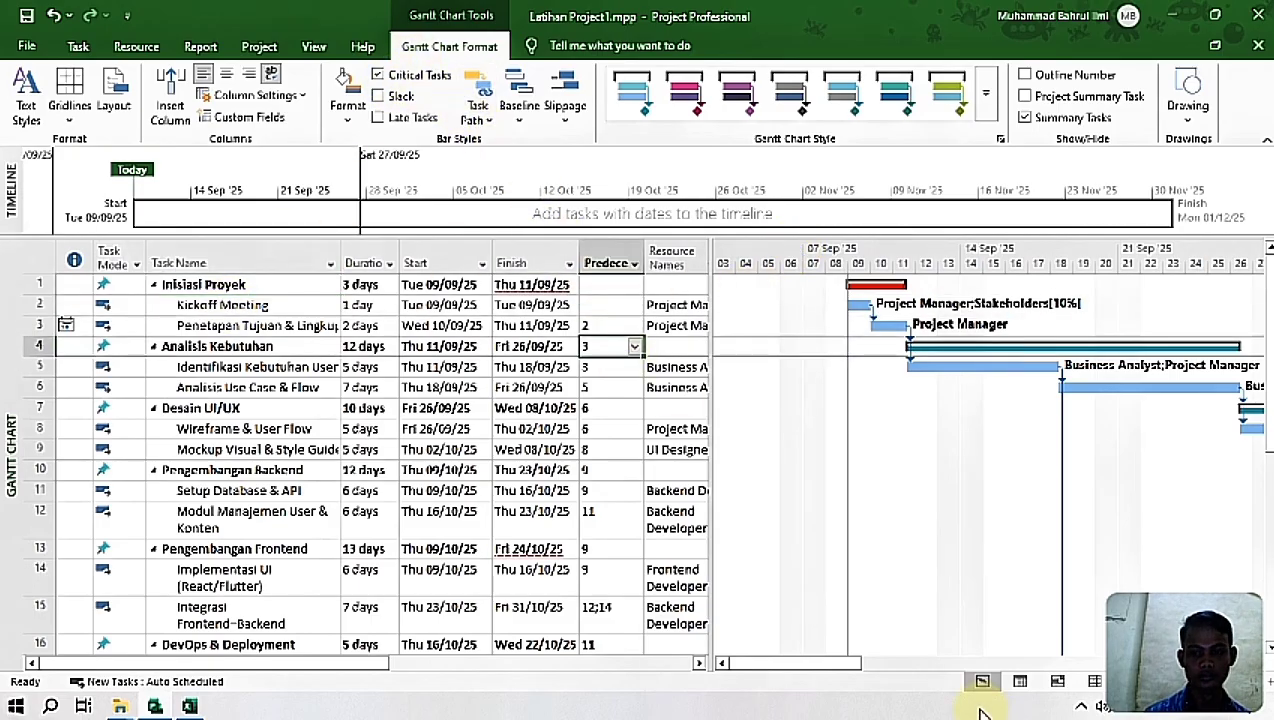
drag(840, 663, 905, 432)
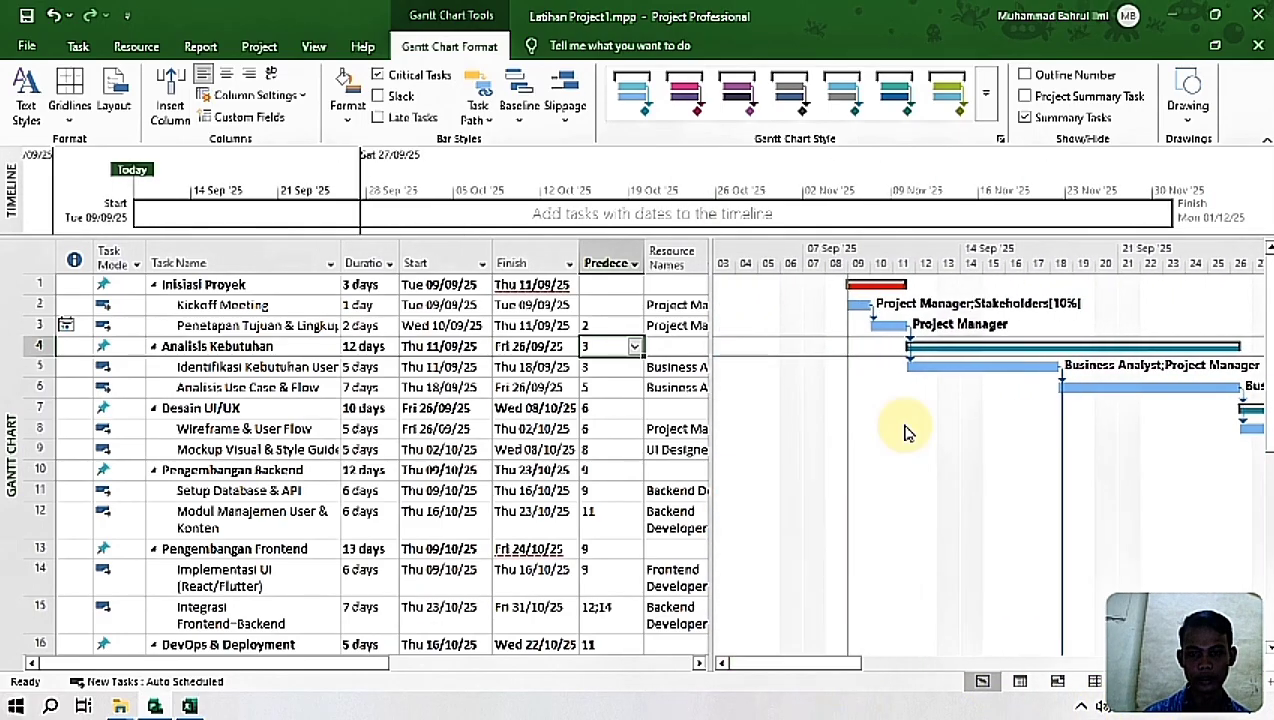
drag(805, 663, 998, 672)
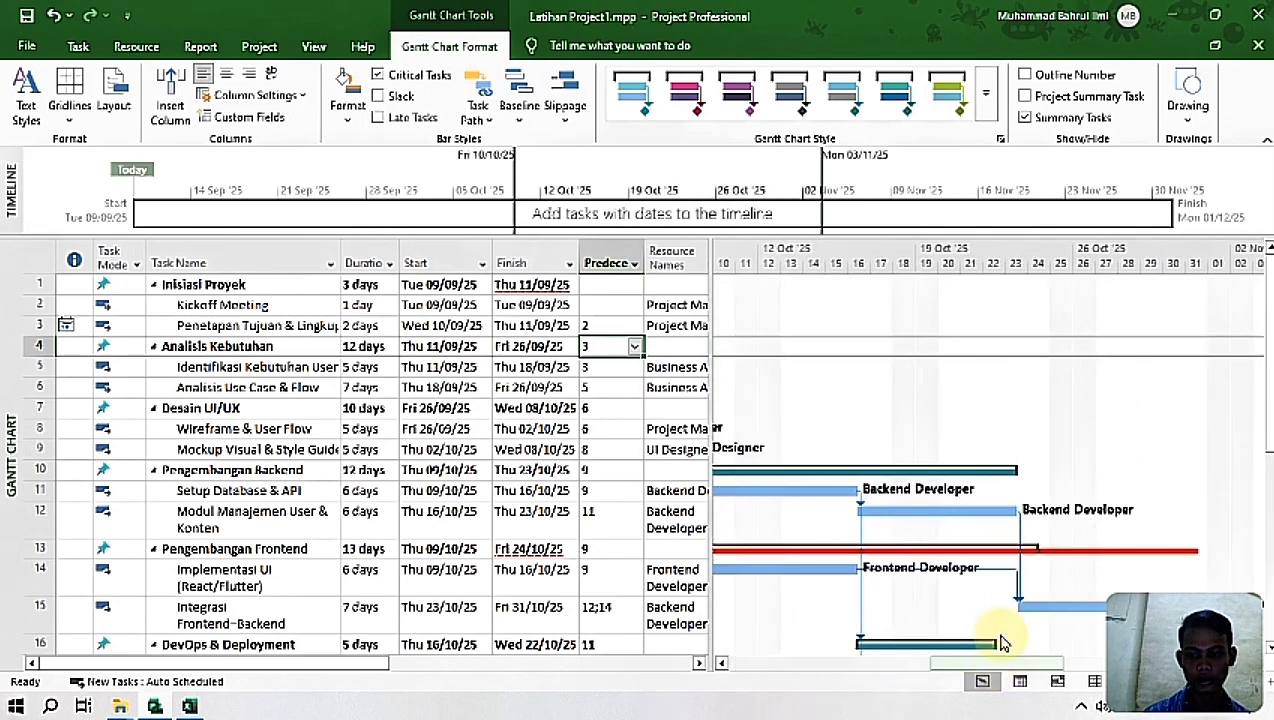
scroll(960, 460, down, 5)
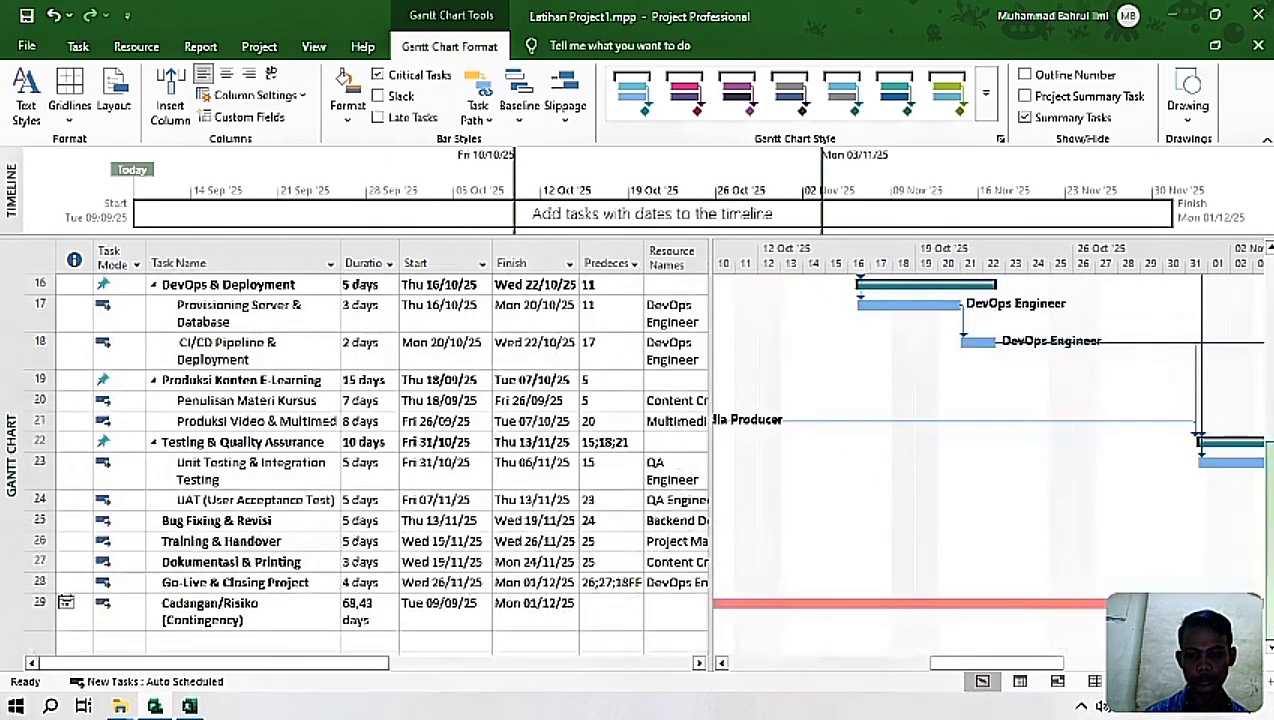
drag(985, 668, 631, 671)
drag(894, 664, 1180, 664)
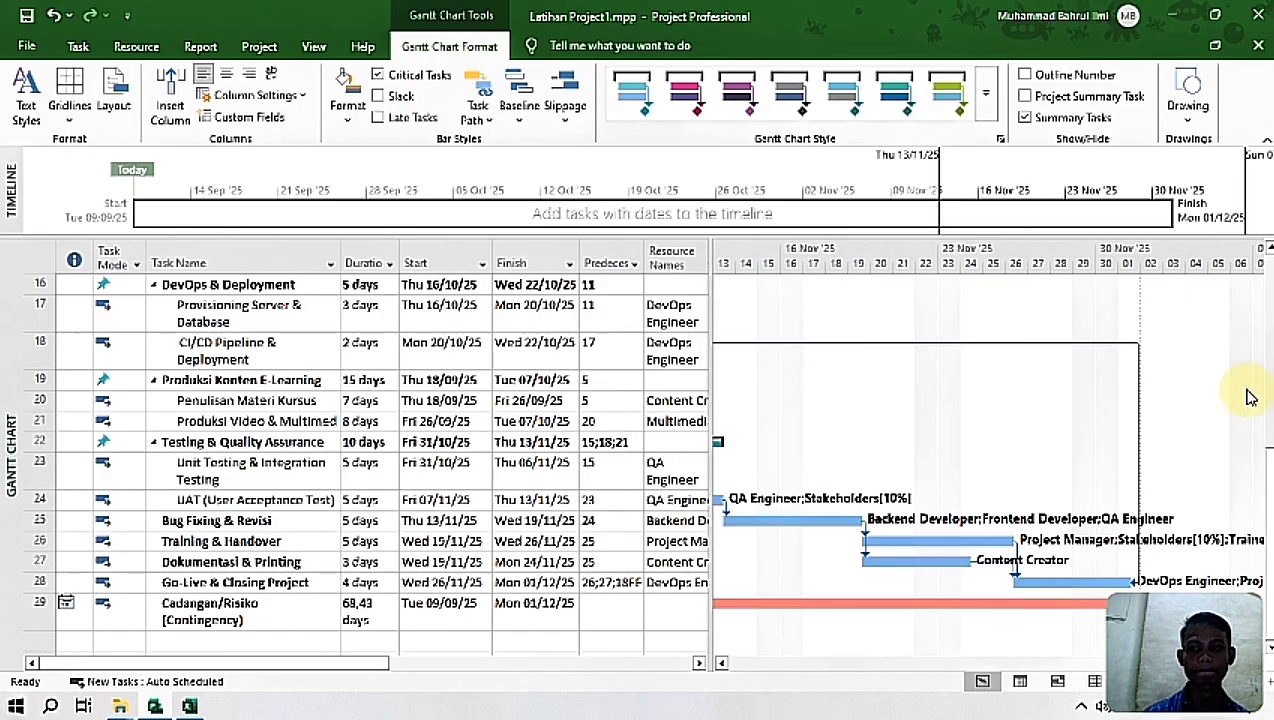
scroll(1240, 460, up, 5)
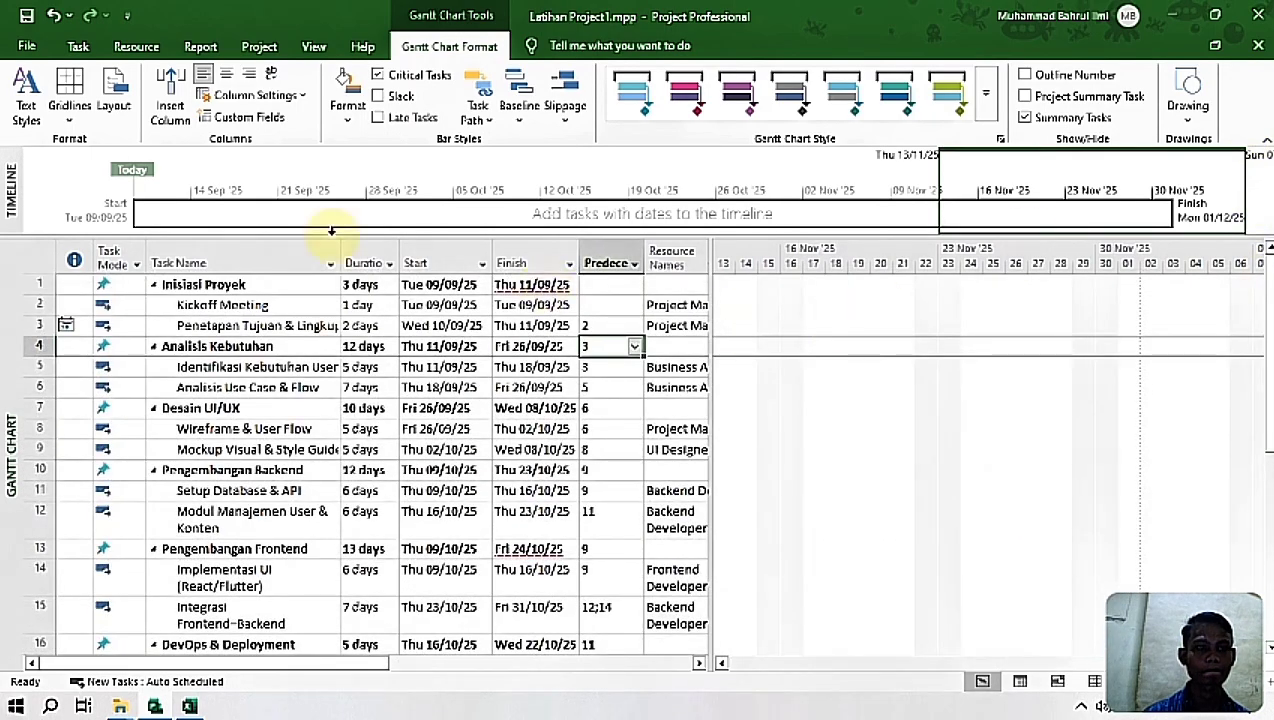
click(76, 45)
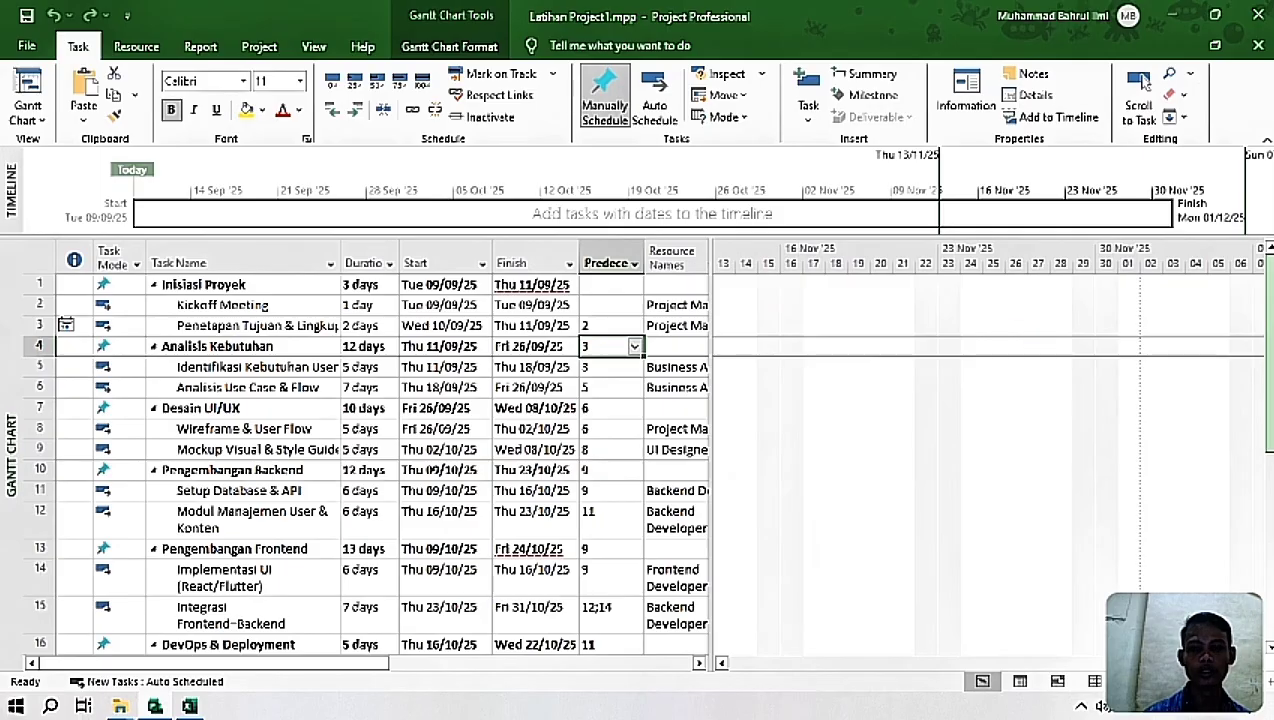
click(168, 286)
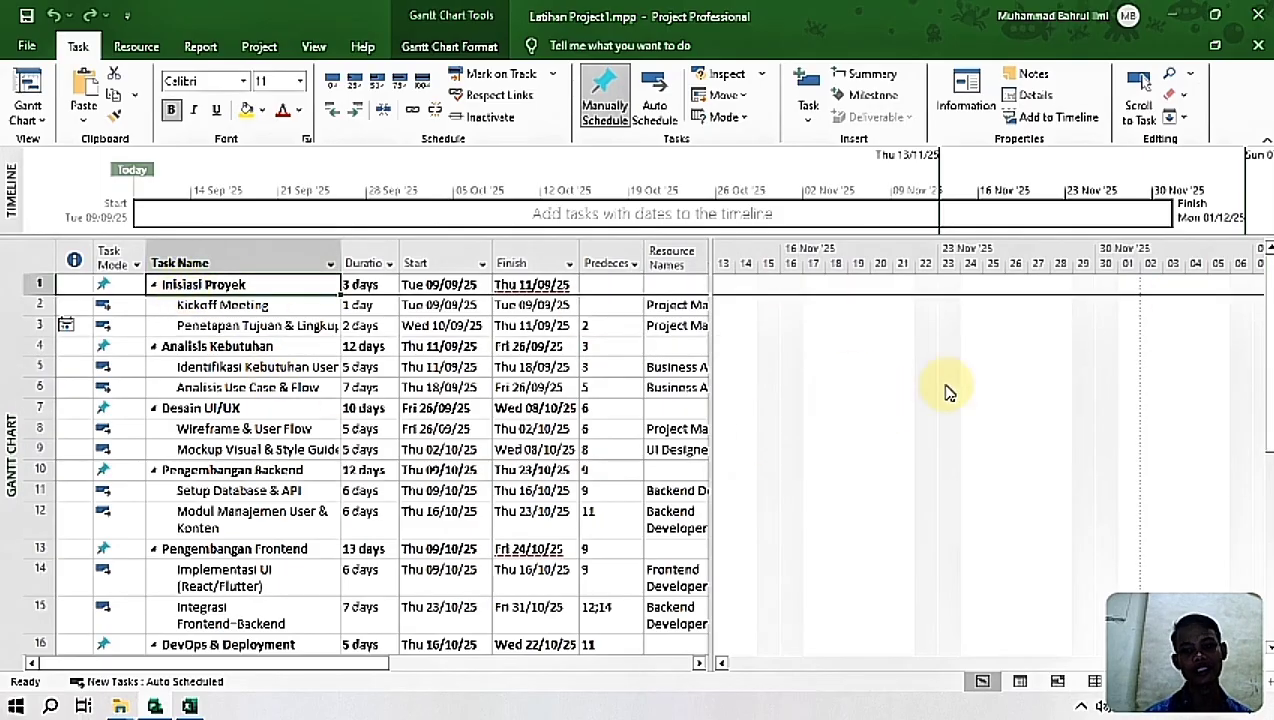
drag(1269, 350, 1269, 537)
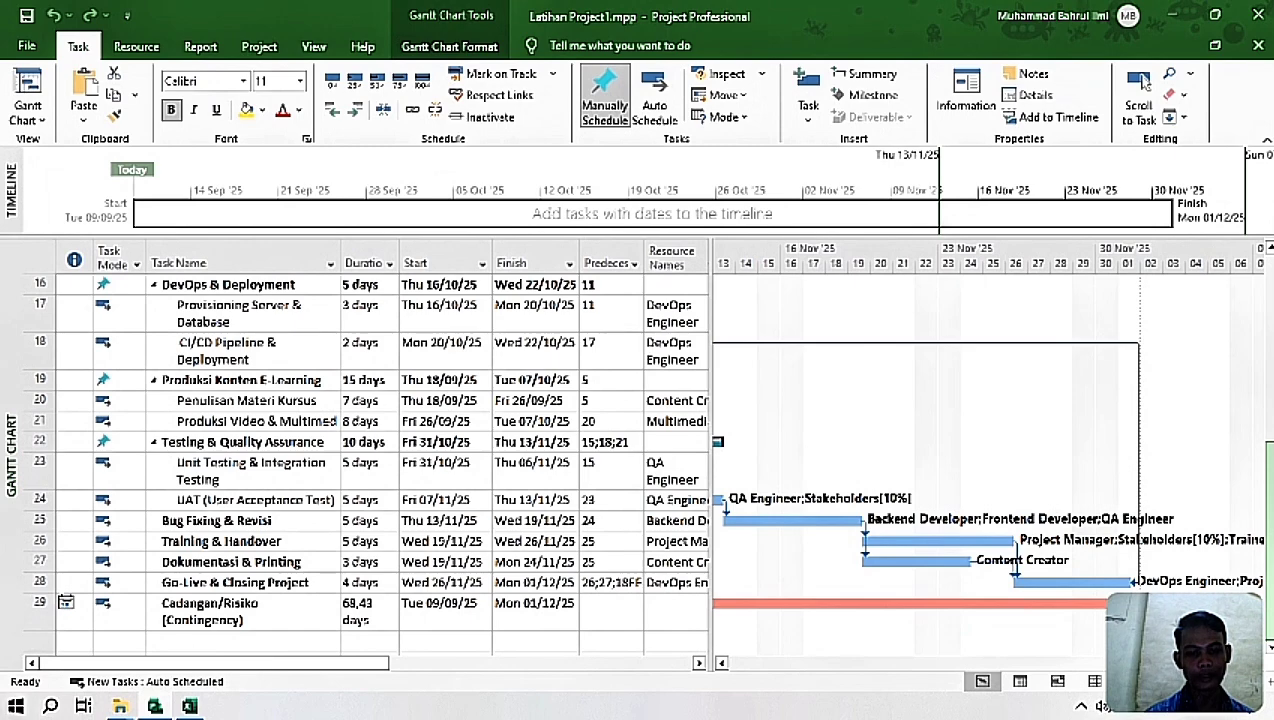
scroll(810, 432, up, 5)
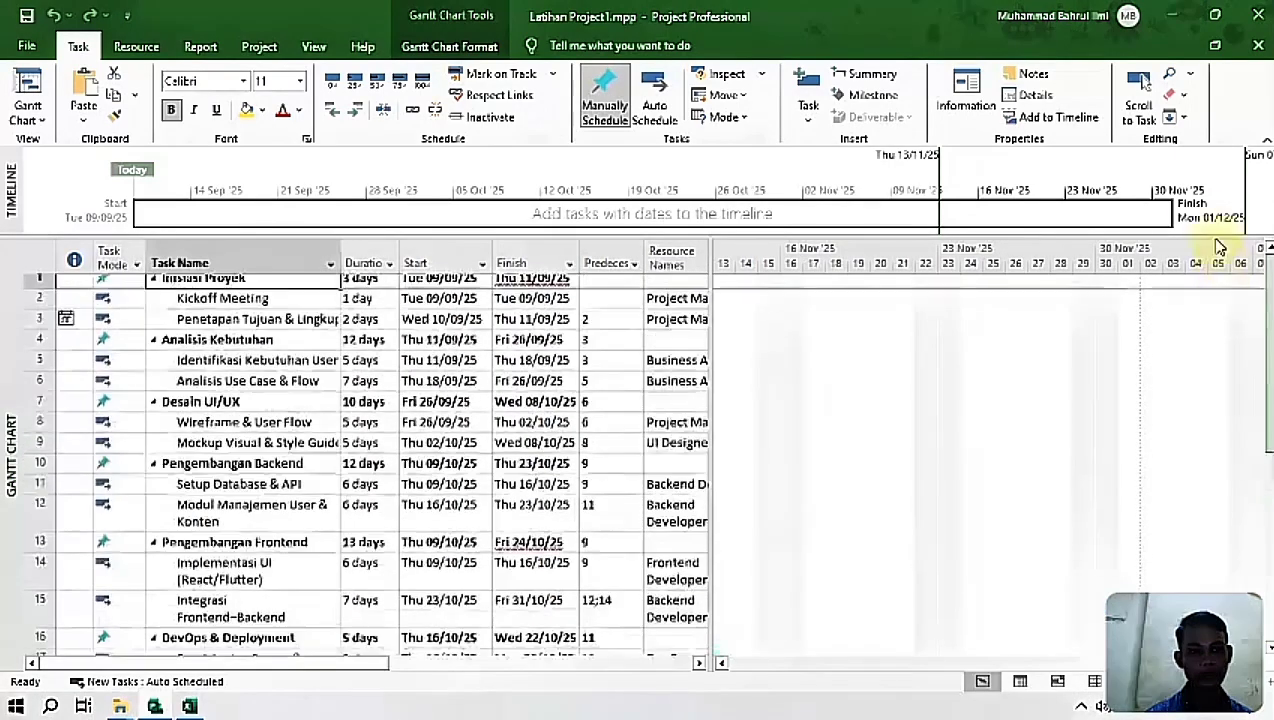
Step: Open the project statistics from the project information and review the start, finish, duration, work and cost figures, then close them
click(259, 46)
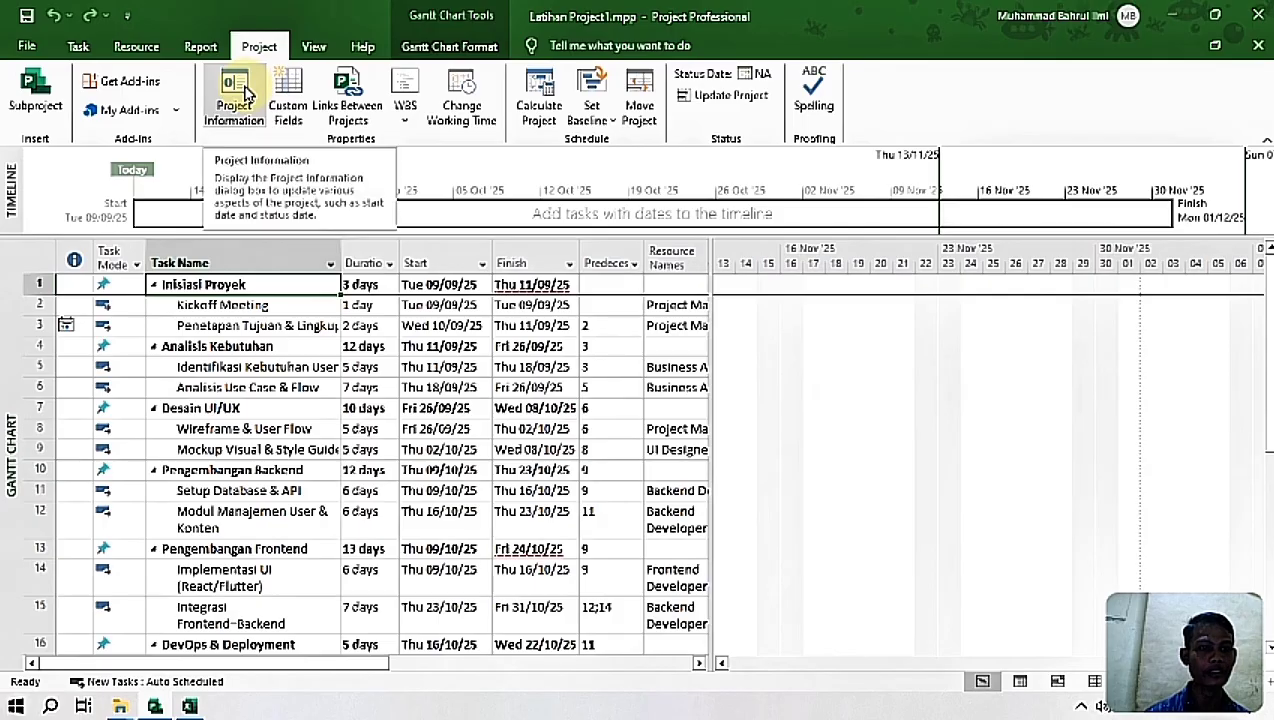
click(247, 92)
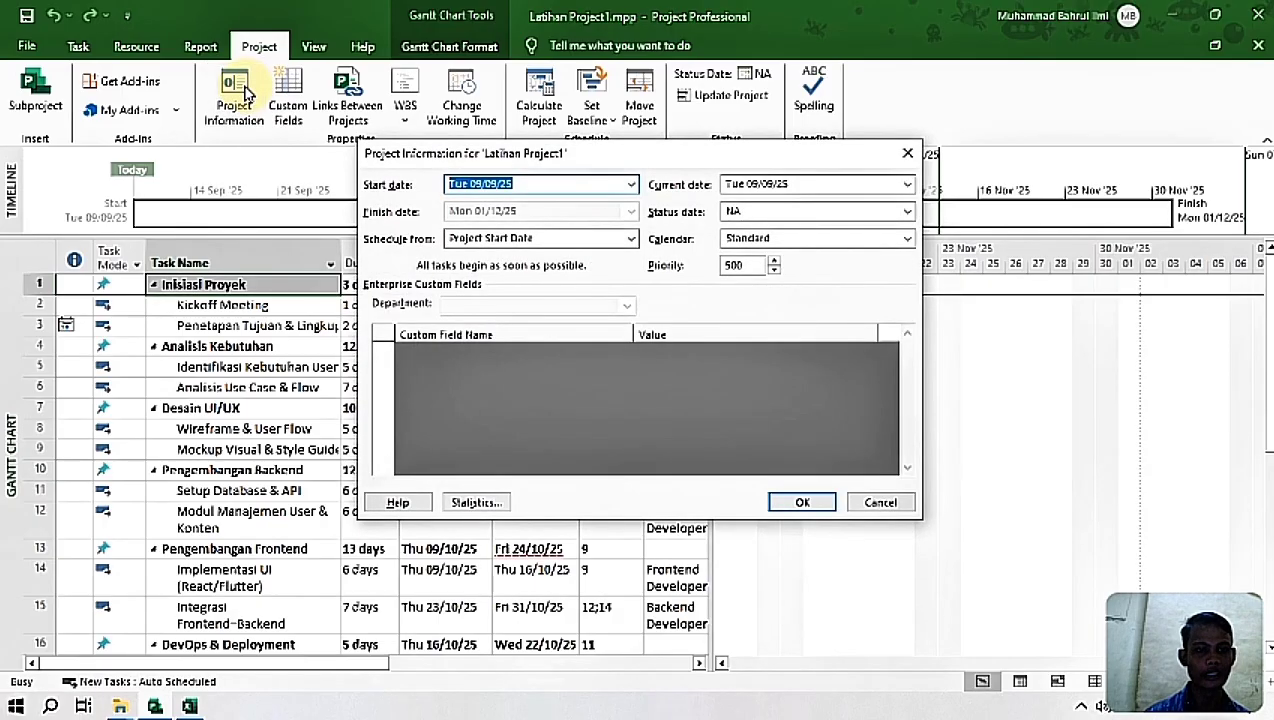
click(478, 503)
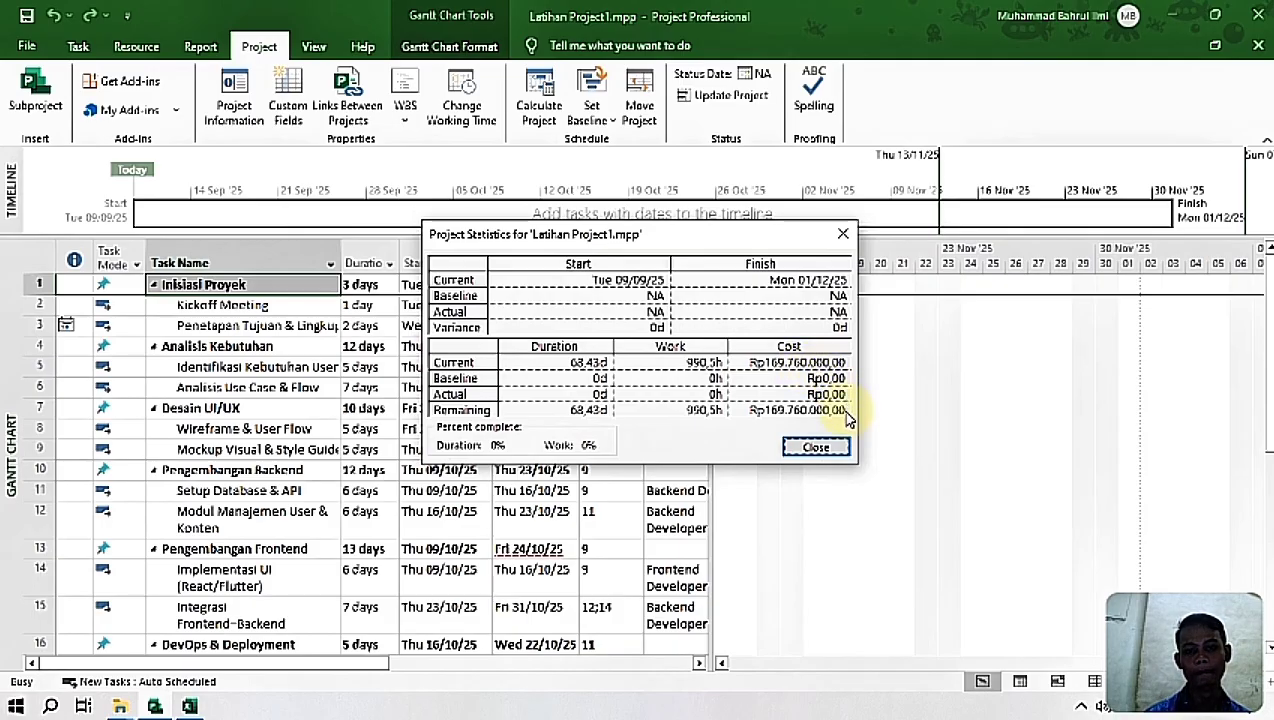
click(838, 449)
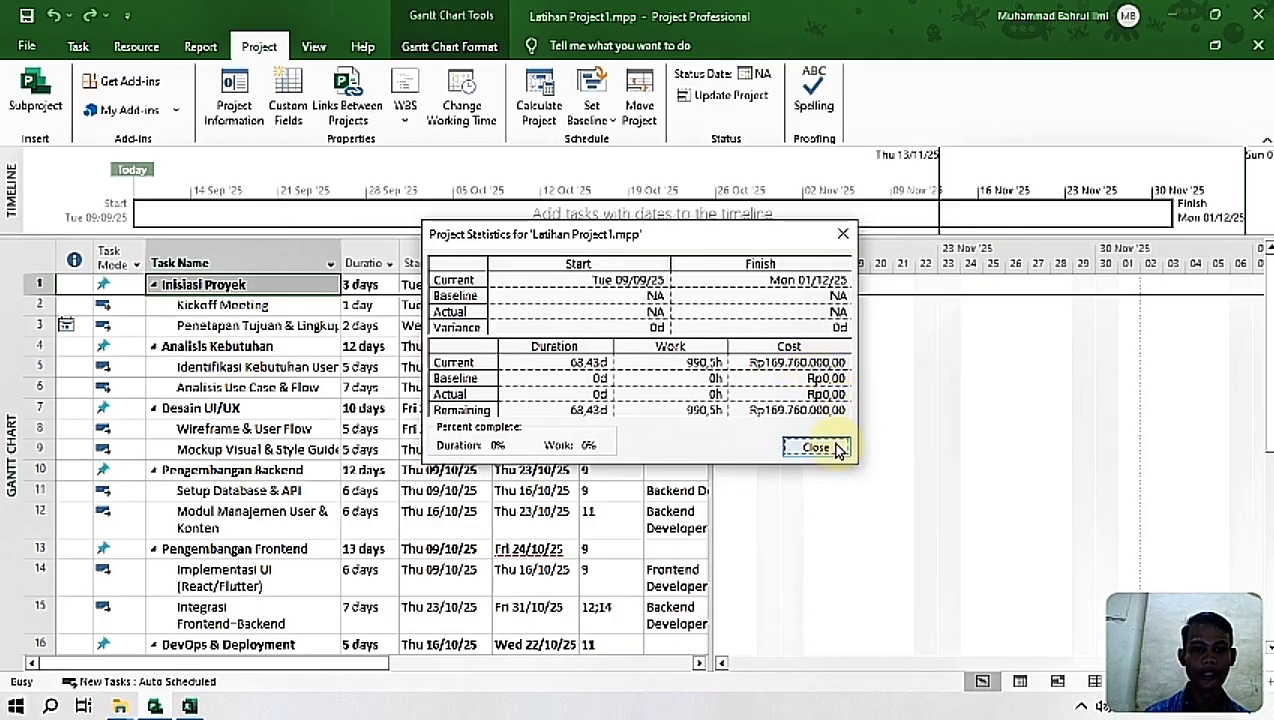
drag(692, 236, 603, 147)
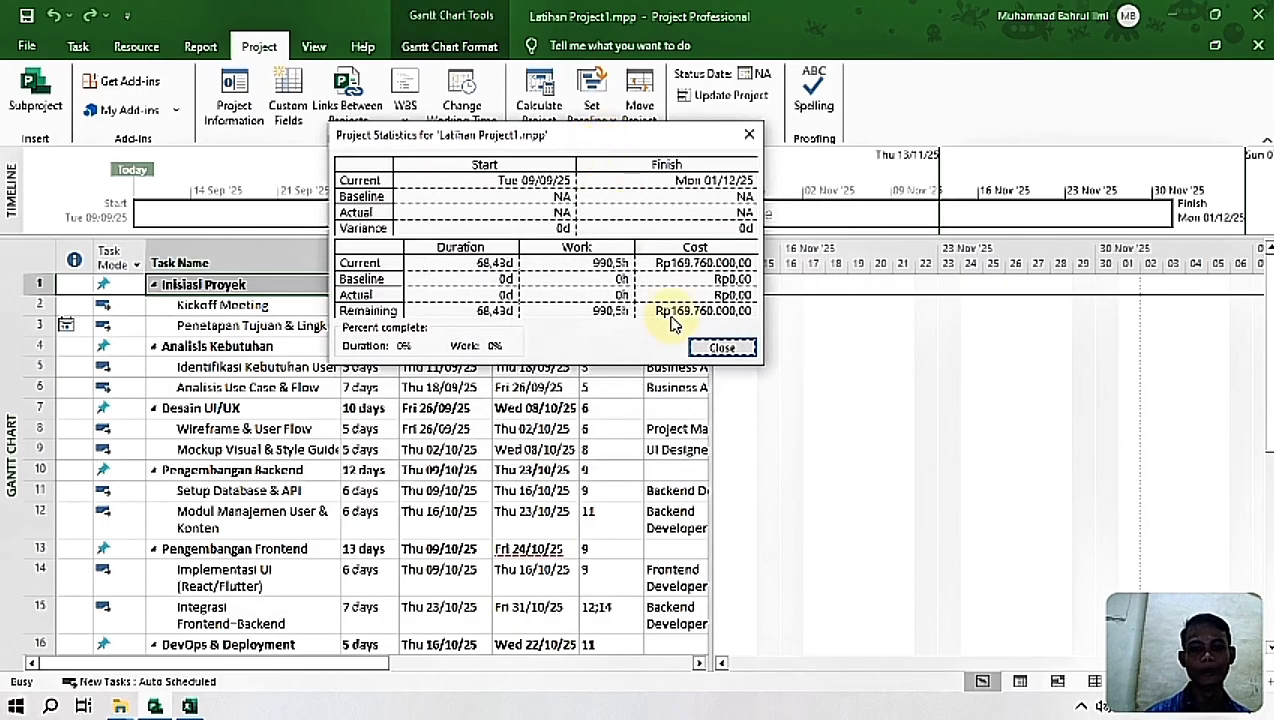
click(726, 353)
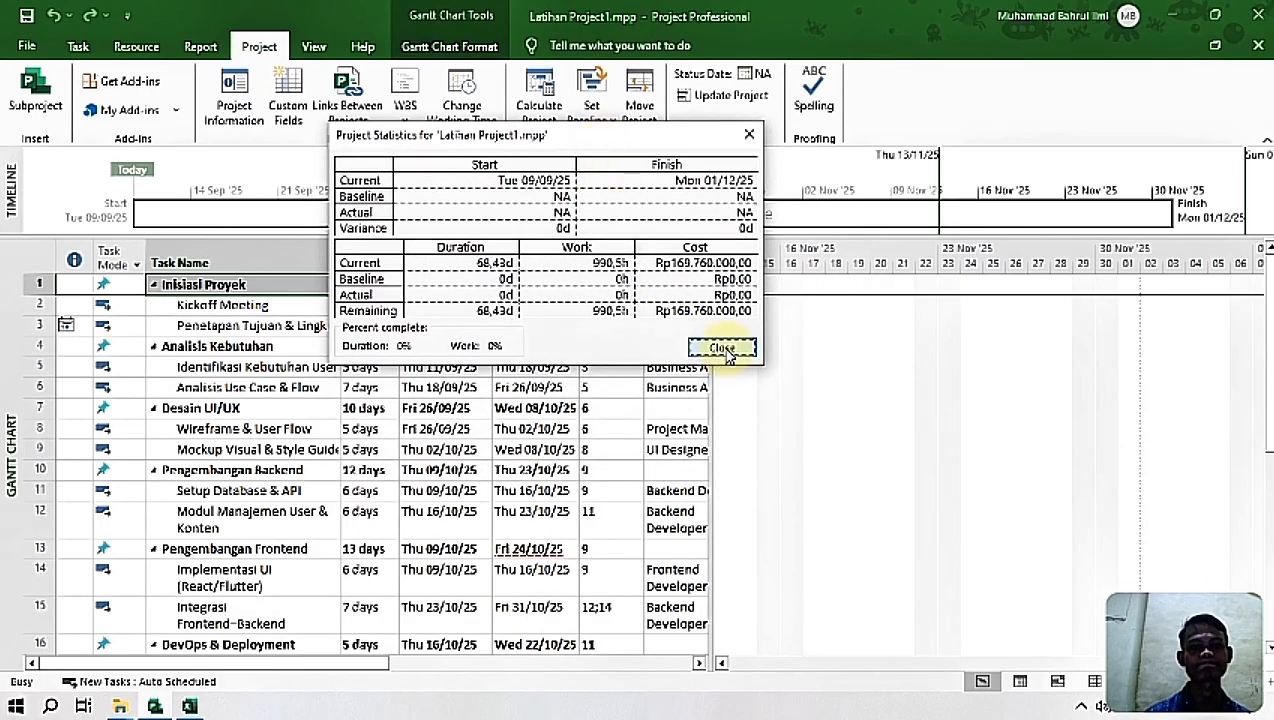
Step: Save the changes to Latihan Project1.mpp and return the Gantt chart to the project's start
click(22, 14)
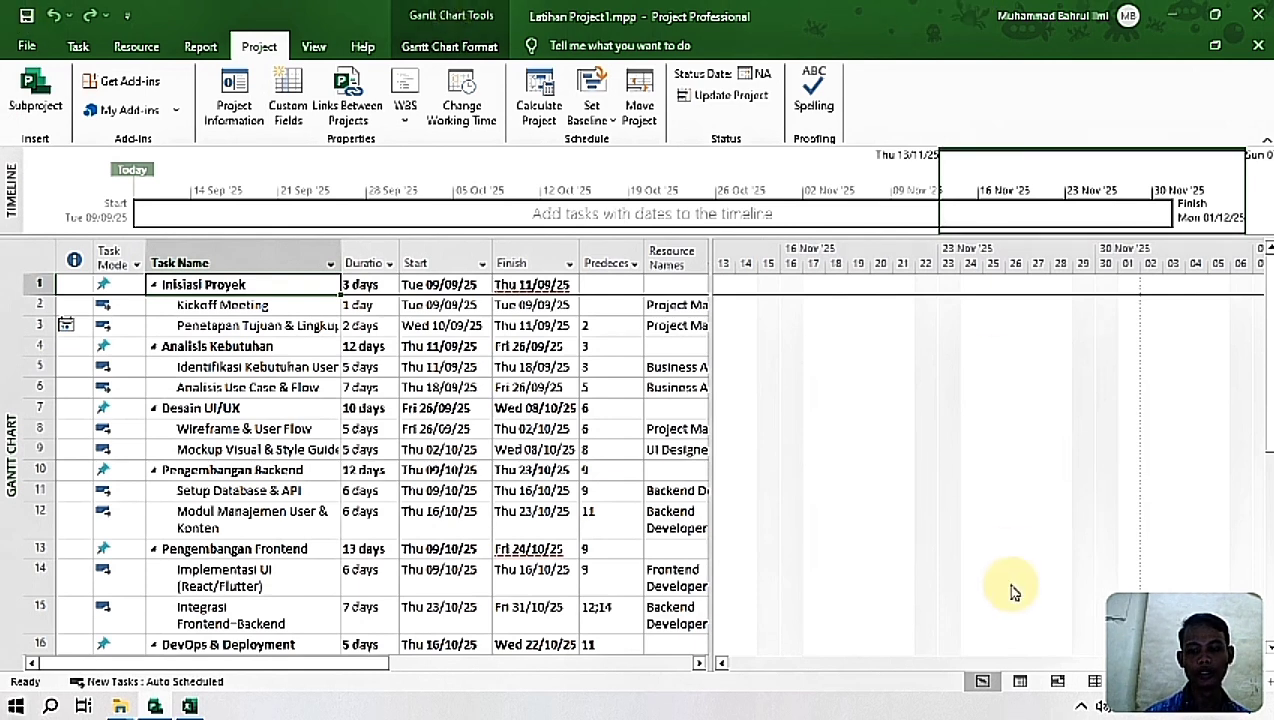
drag(1149, 664, 797, 705)
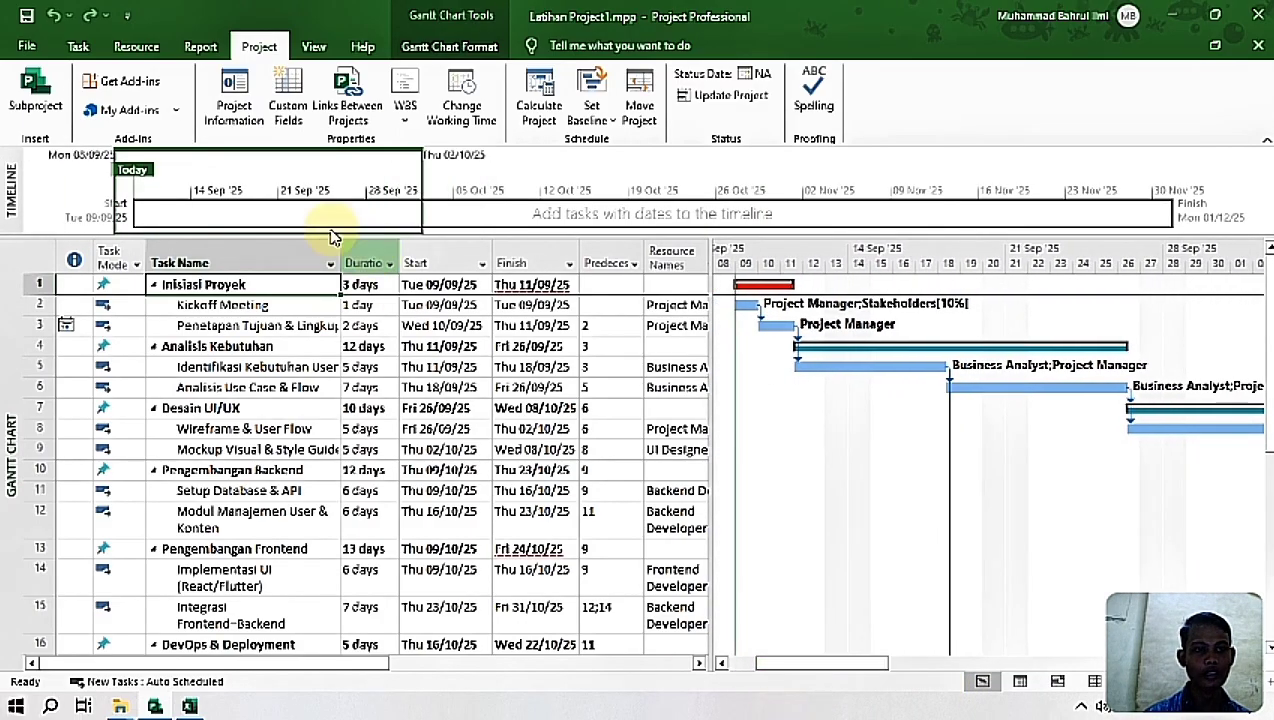
click(316, 47)
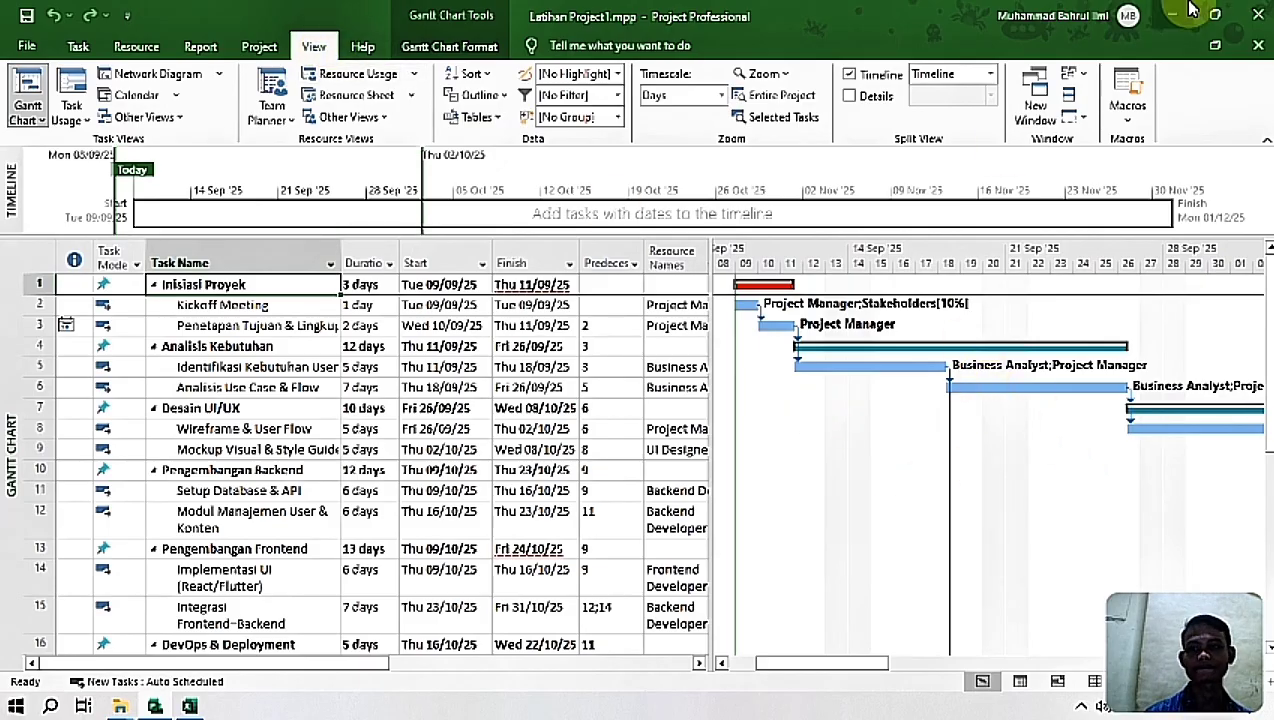
Step: Close the project file and the Excel source workbook, and minimize the remaining window to show the desktop
click(1258, 14)
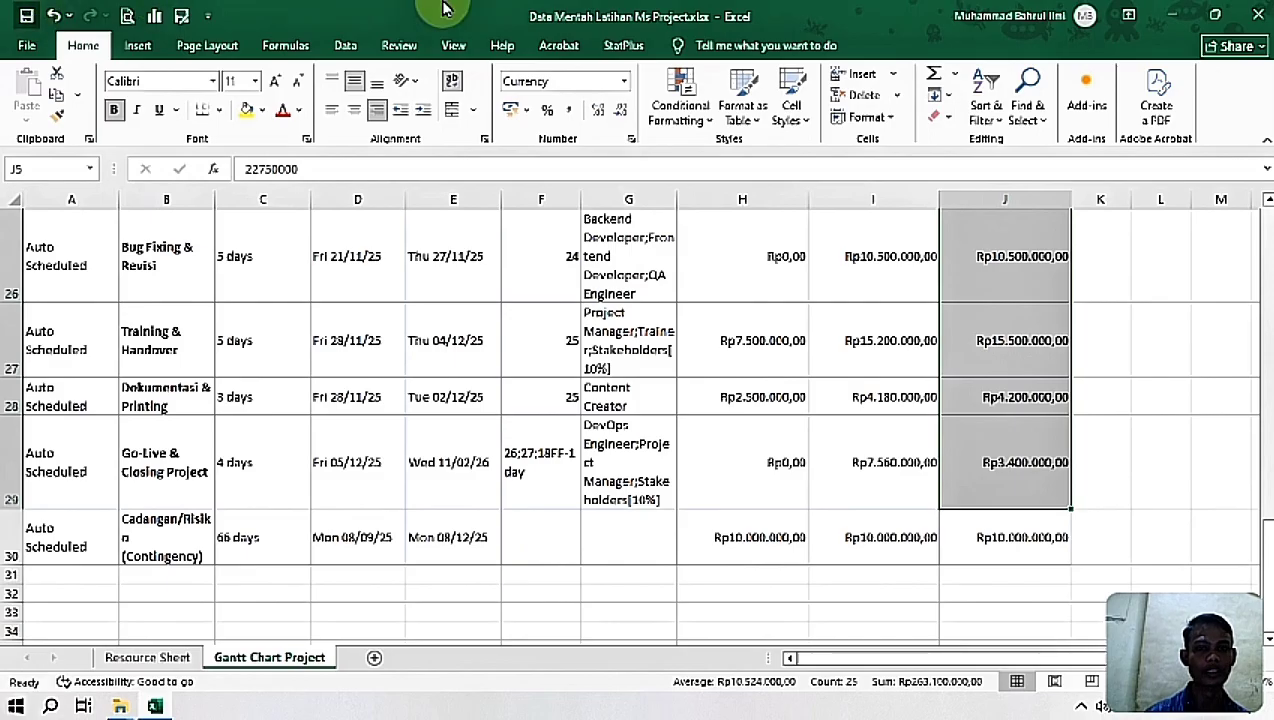
click(1258, 14)
click(1174, 9)
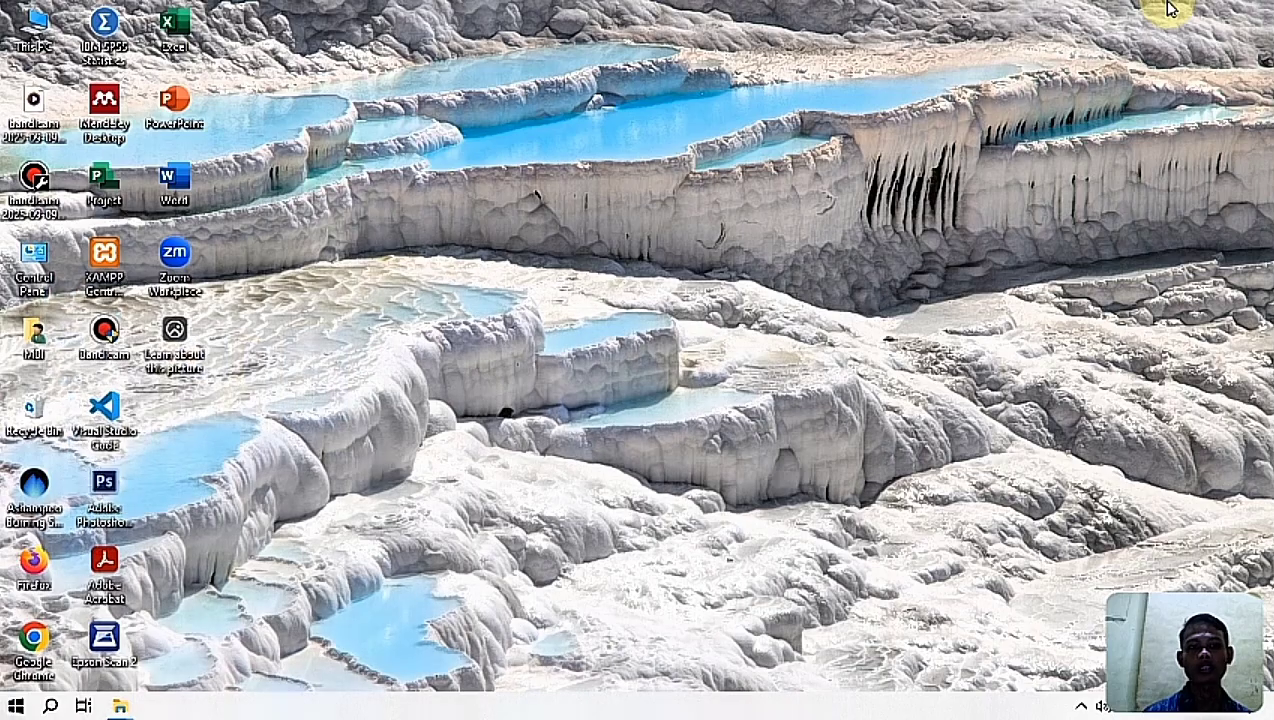